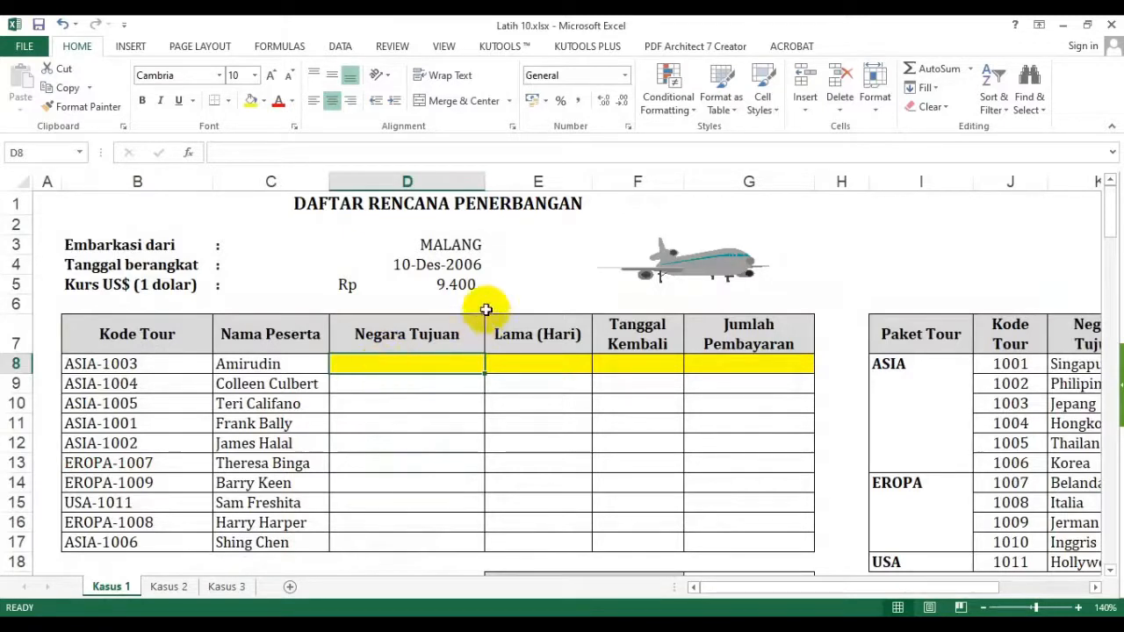
click(491, 262)
click(425, 401)
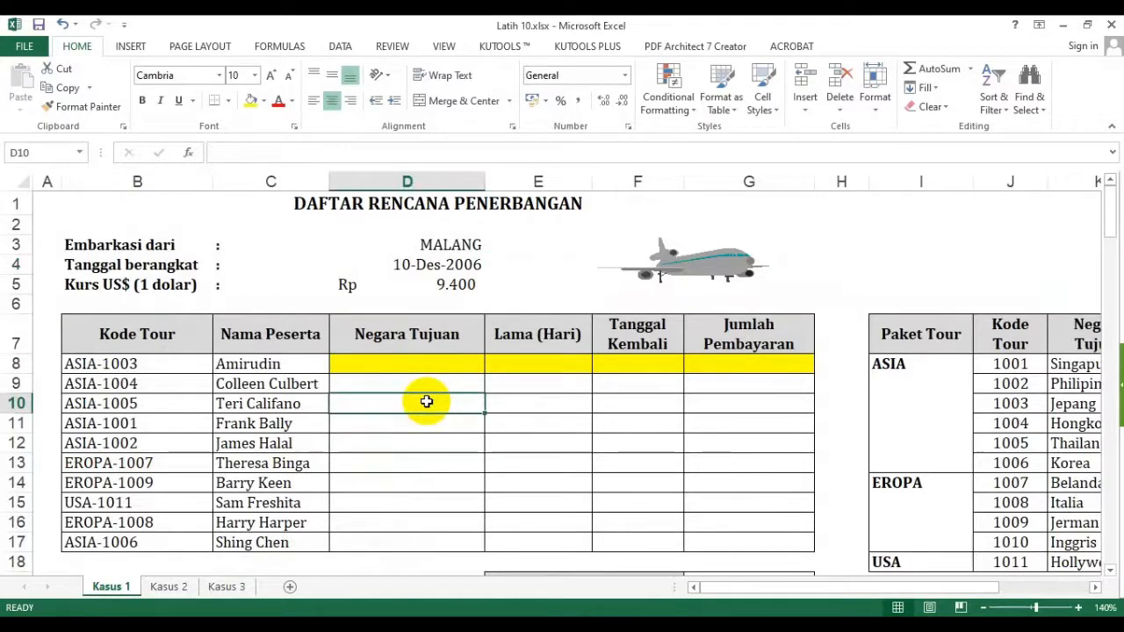
click(426, 266)
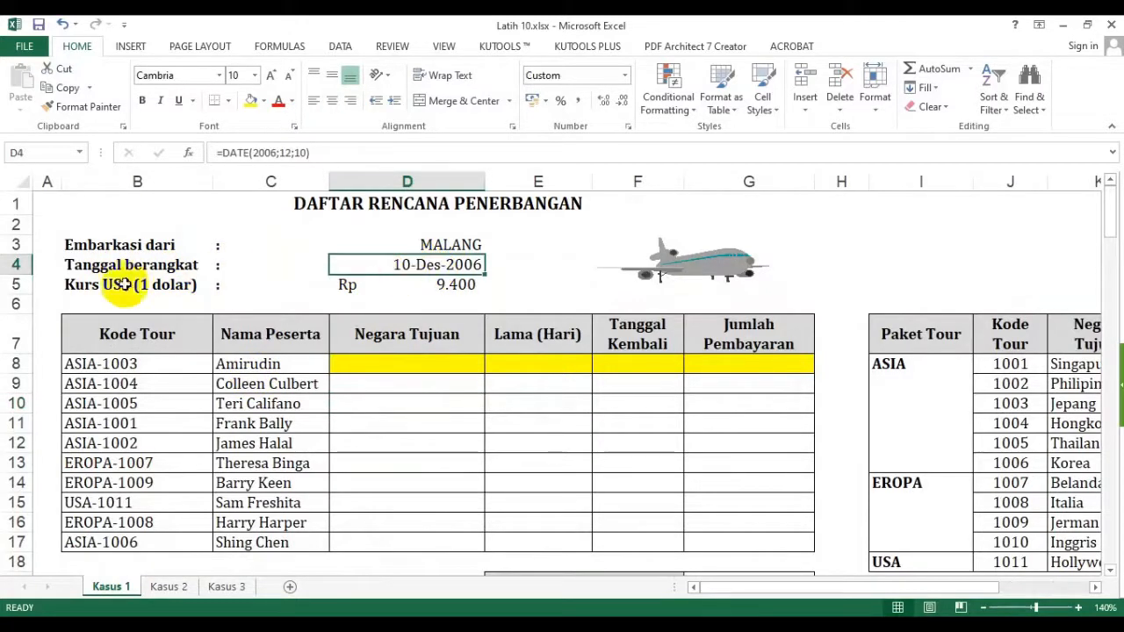
key(ctrl+c)
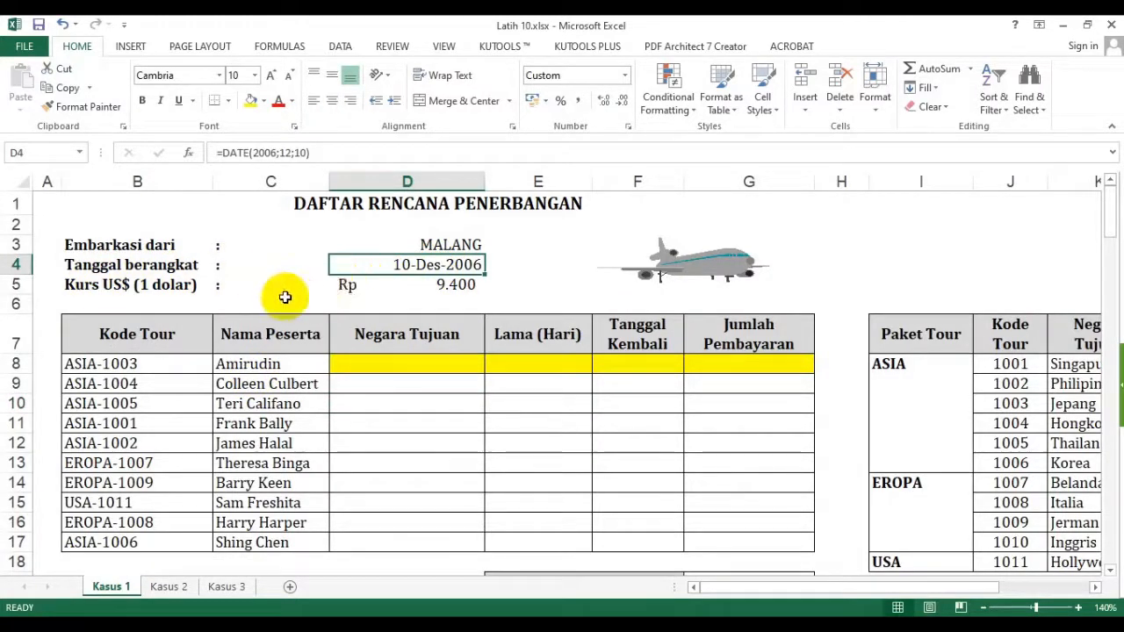
Set the US dollar exchange rate (Kurs US$) in cell D5 to 16000
click(132, 284)
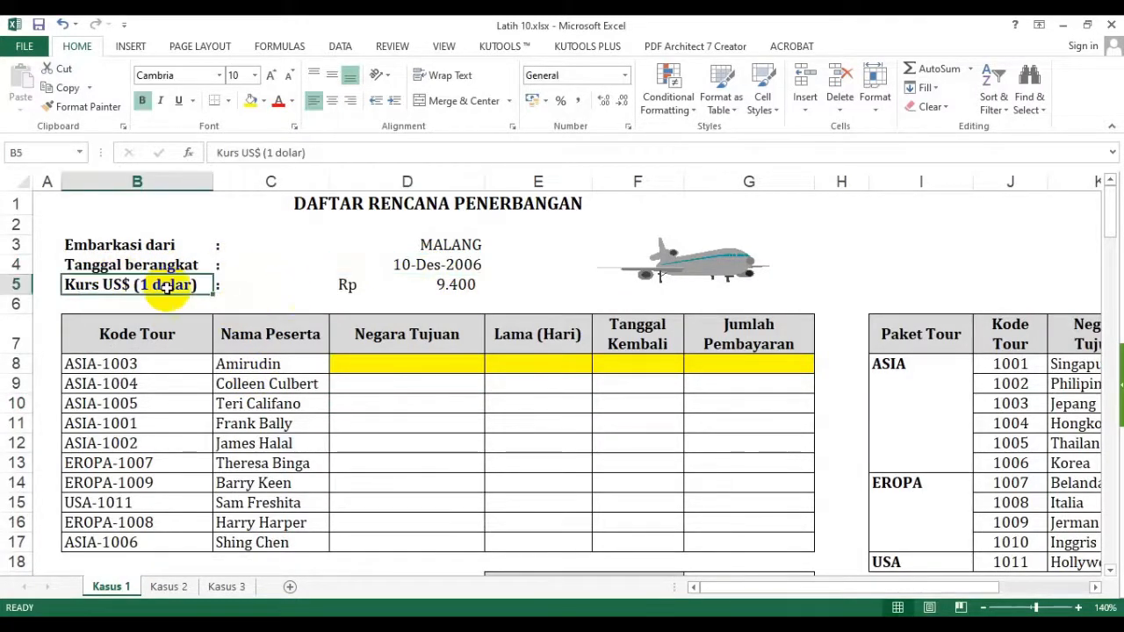
click(455, 284)
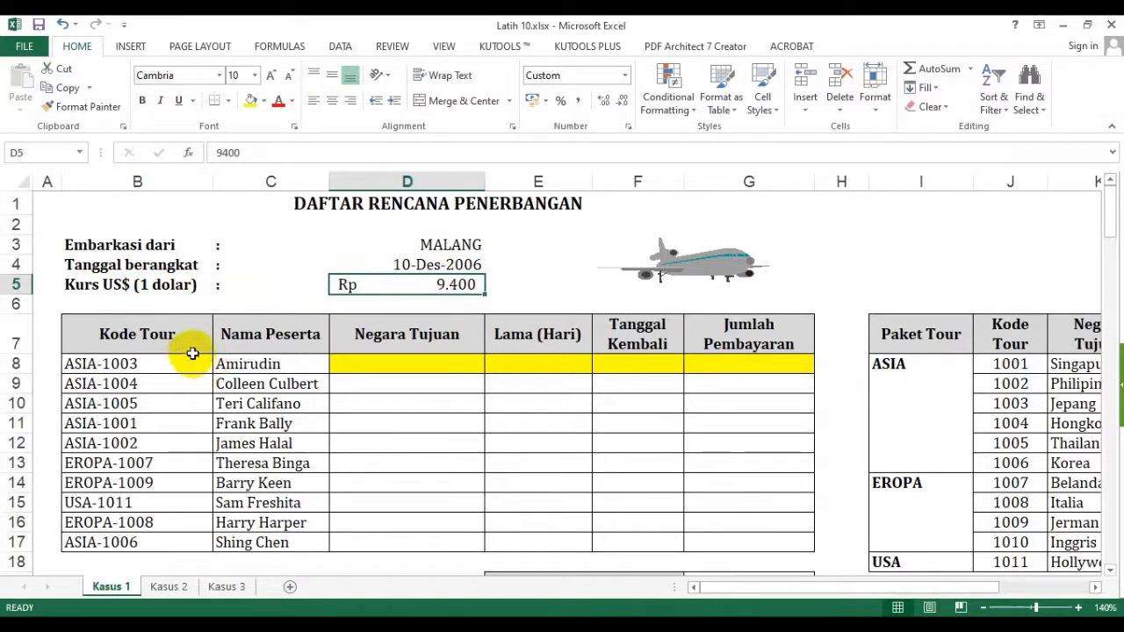
text(16.00)
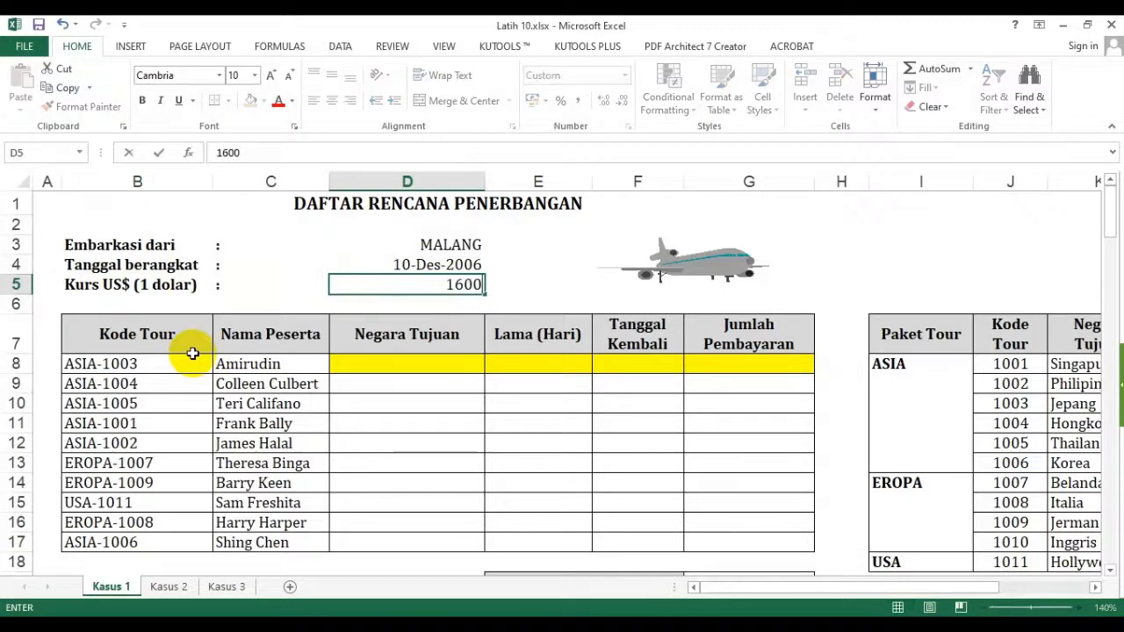
text(0)
key(Return)
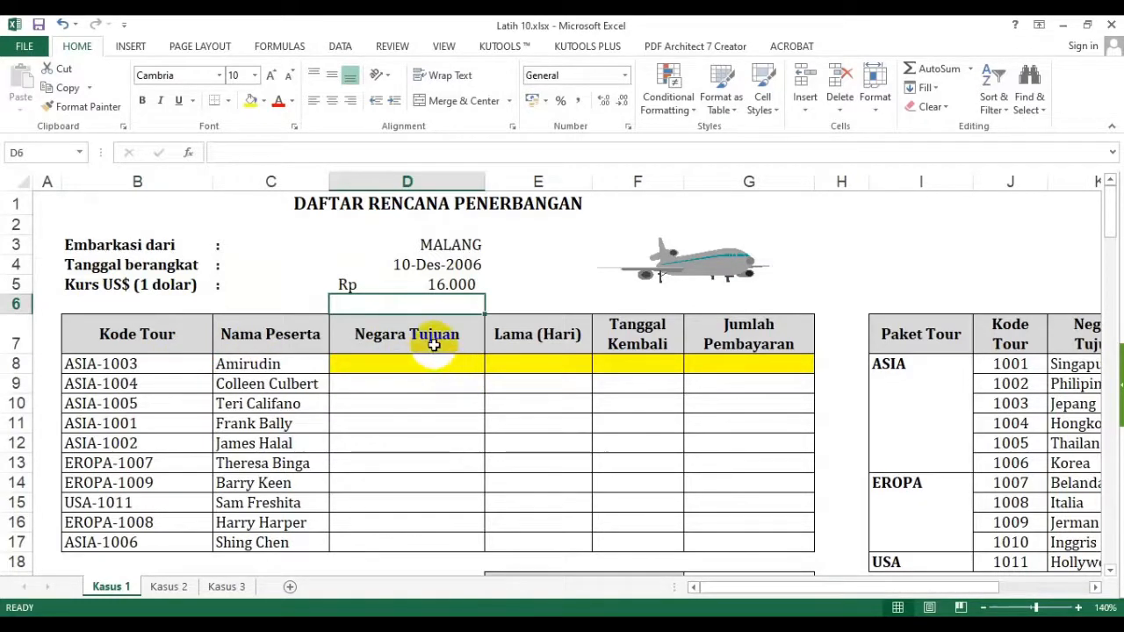
mouse_move(427, 360)
mouse_down()
mouse_move(680, 363)
mouse_move(728, 459)
mouse_up()
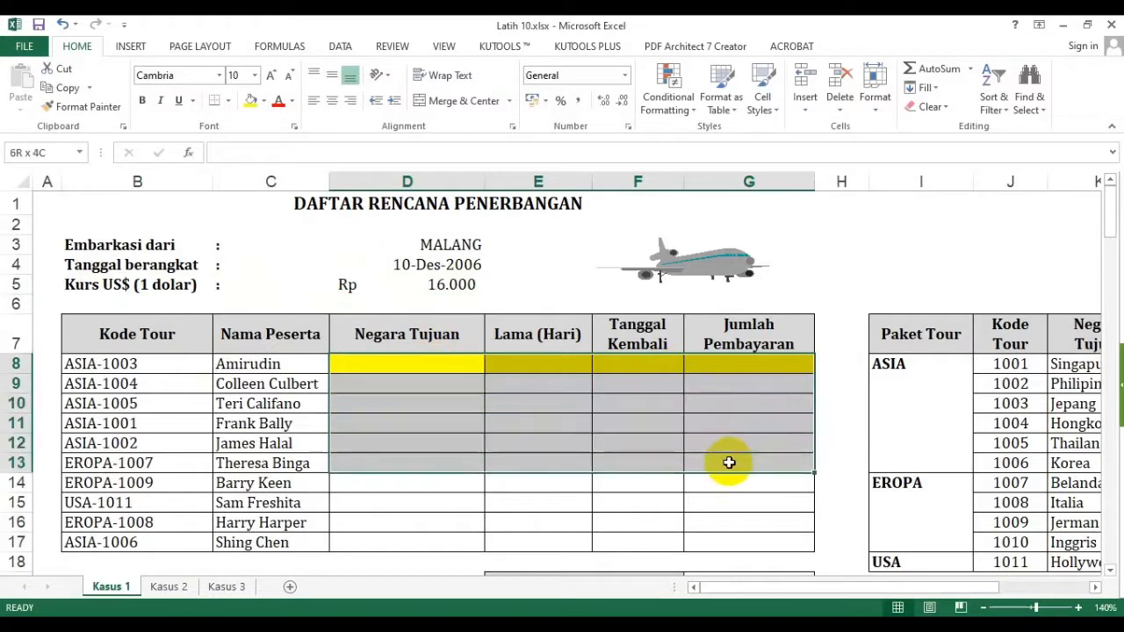
click(692, 389)
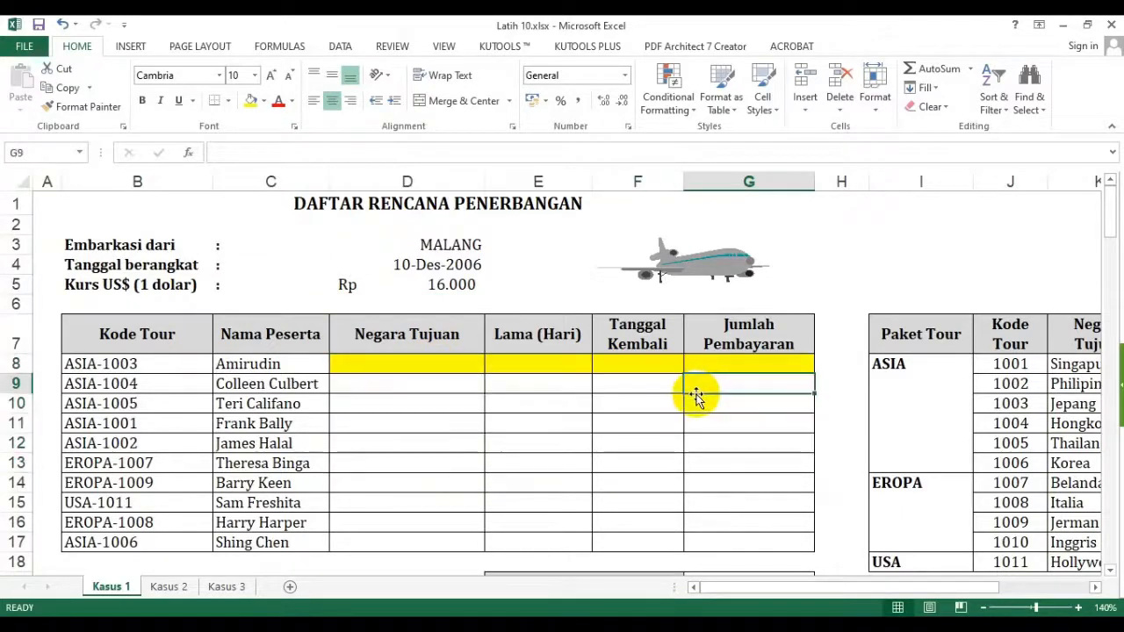
click(409, 363)
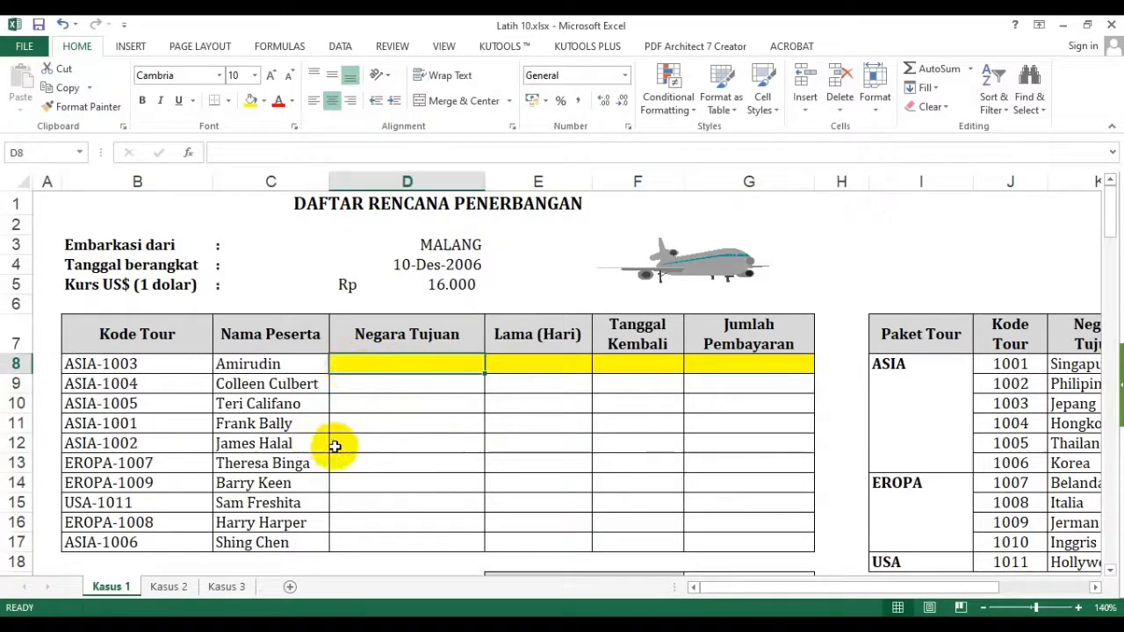
scroll(326, 403, down, 3)
scroll(381, 409, up, 3)
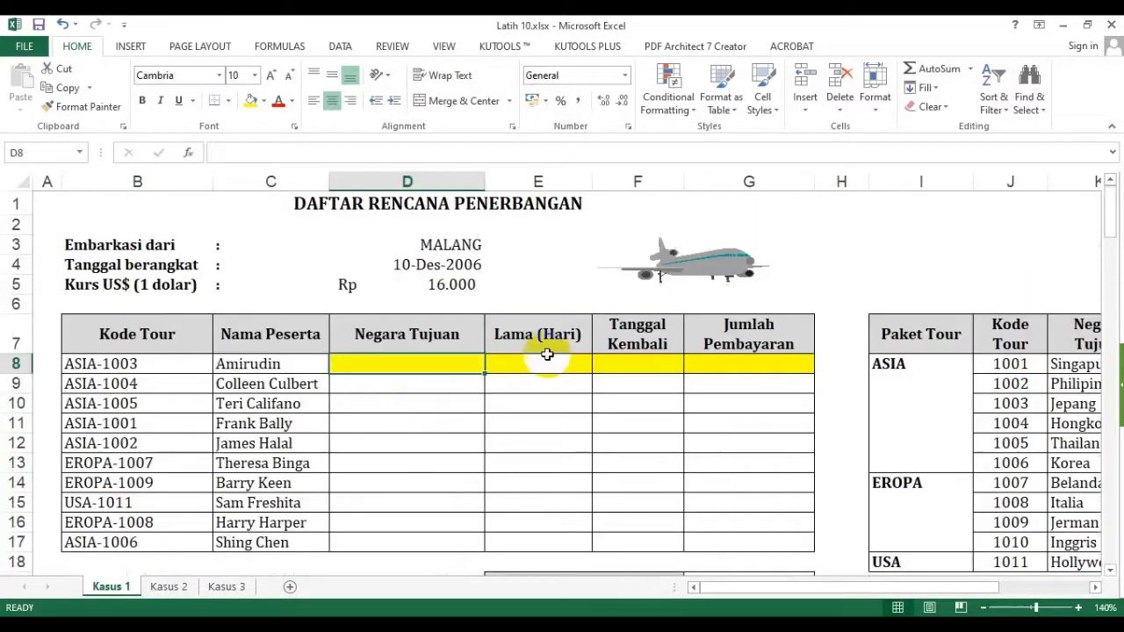
Split the sheet into two stacked panes below row 18, with the Negara Tujuan instructions from row 23 in the lower pane
scroll(1105, 575, down, 2)
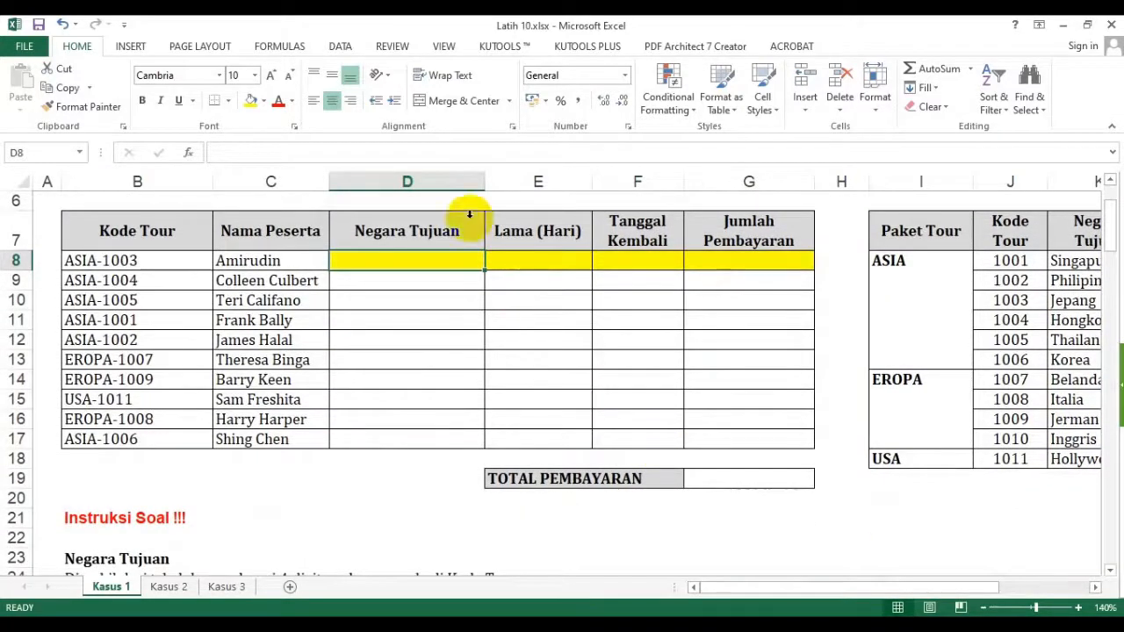
click(444, 46)
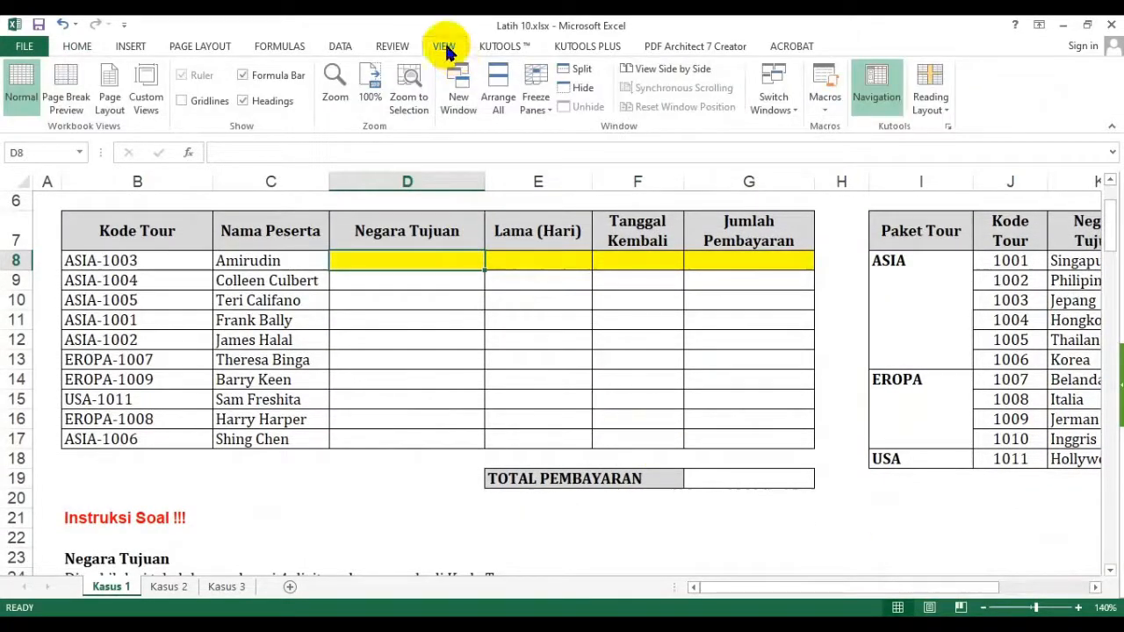
click(575, 69)
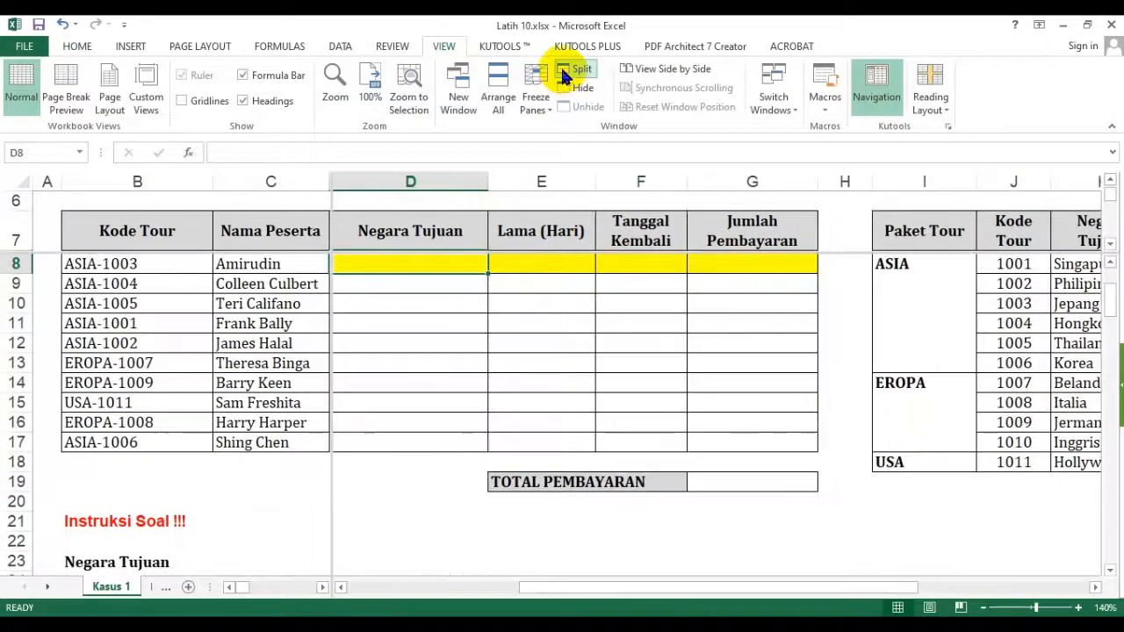
double_click(331, 207)
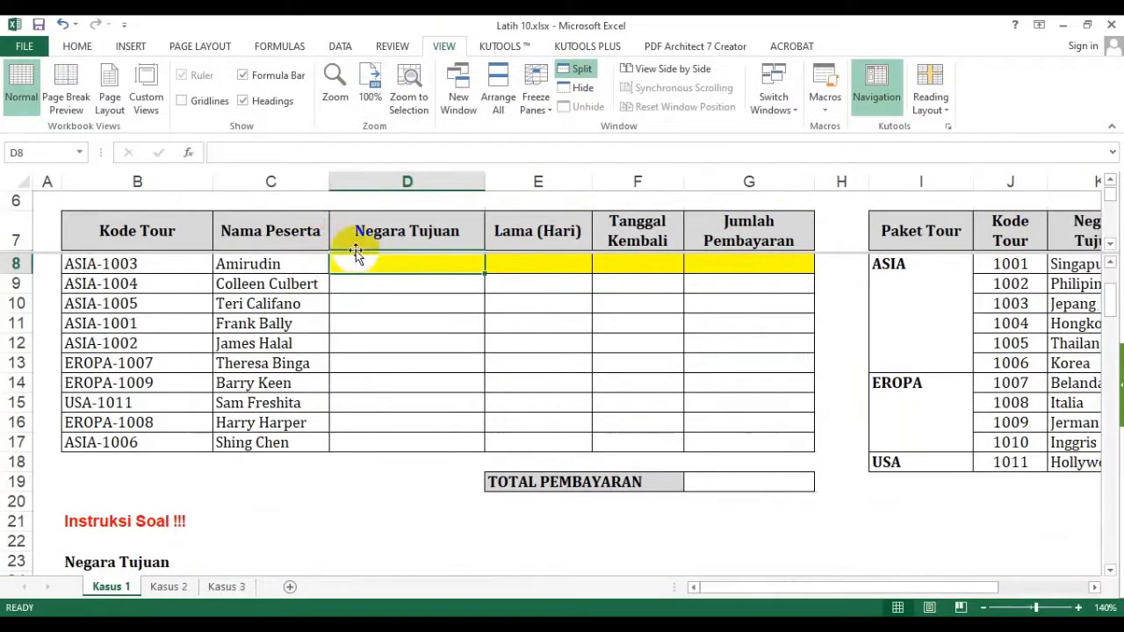
drag(353, 254, 354, 472)
click(1109, 571)
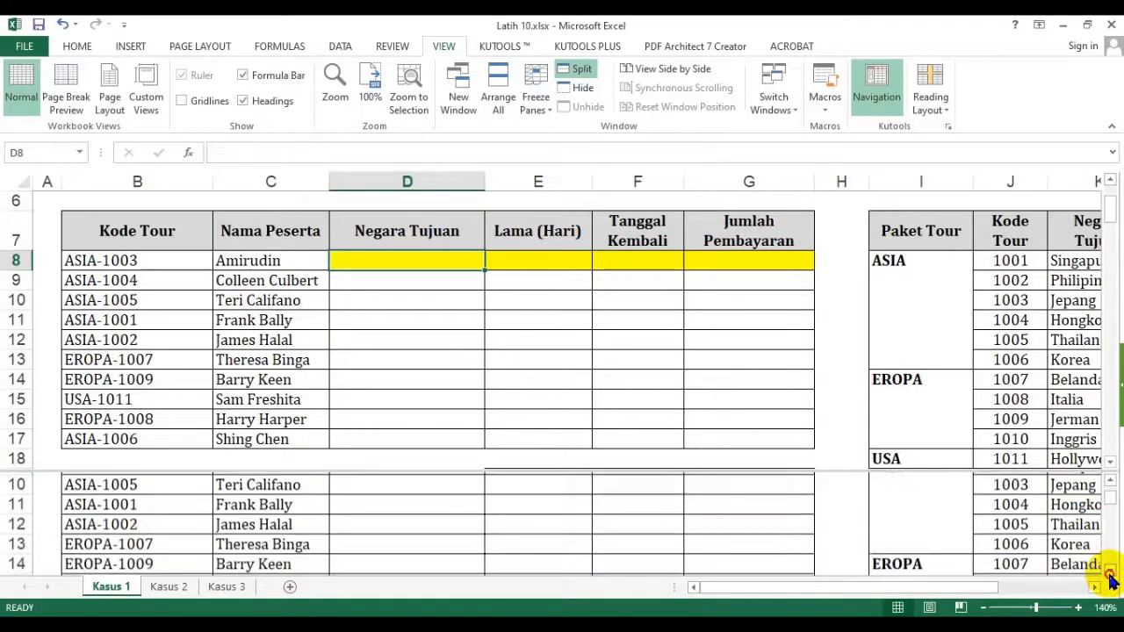
drag(1110, 570, 1109, 571)
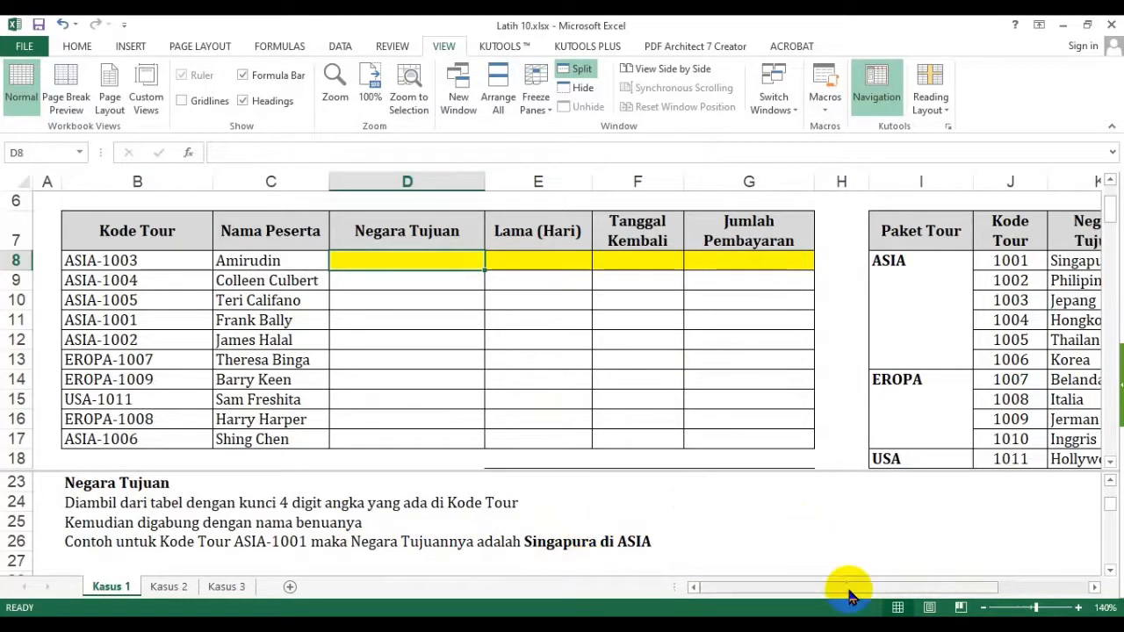
Copy the Lama Hari header of the tour package table to cells O7 and P7
drag(849, 595, 996, 595)
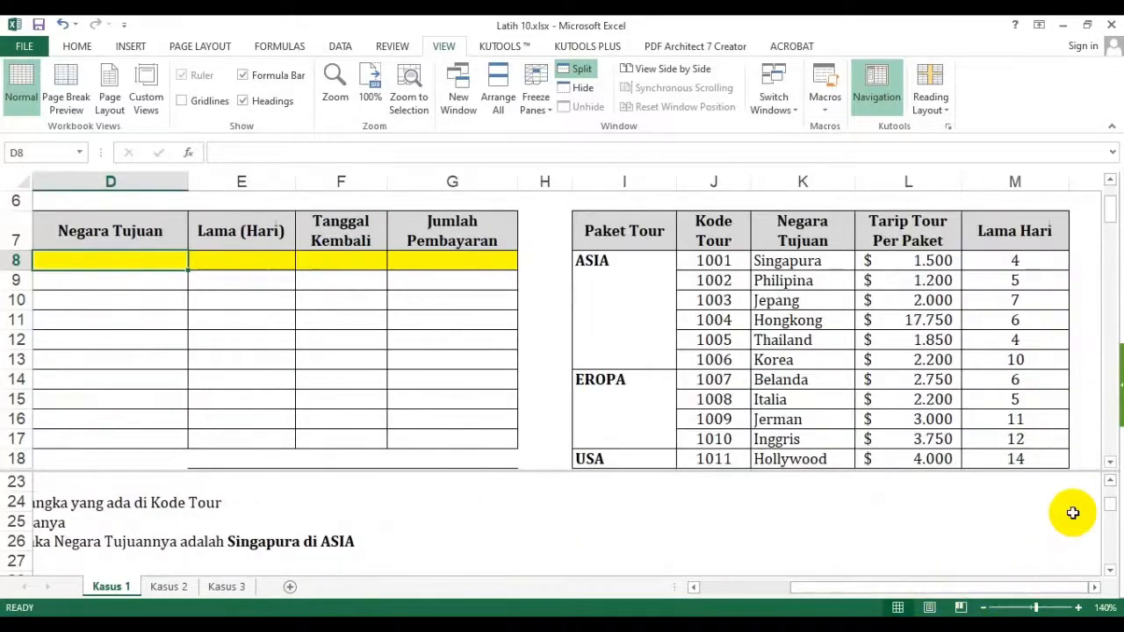
click(1094, 590)
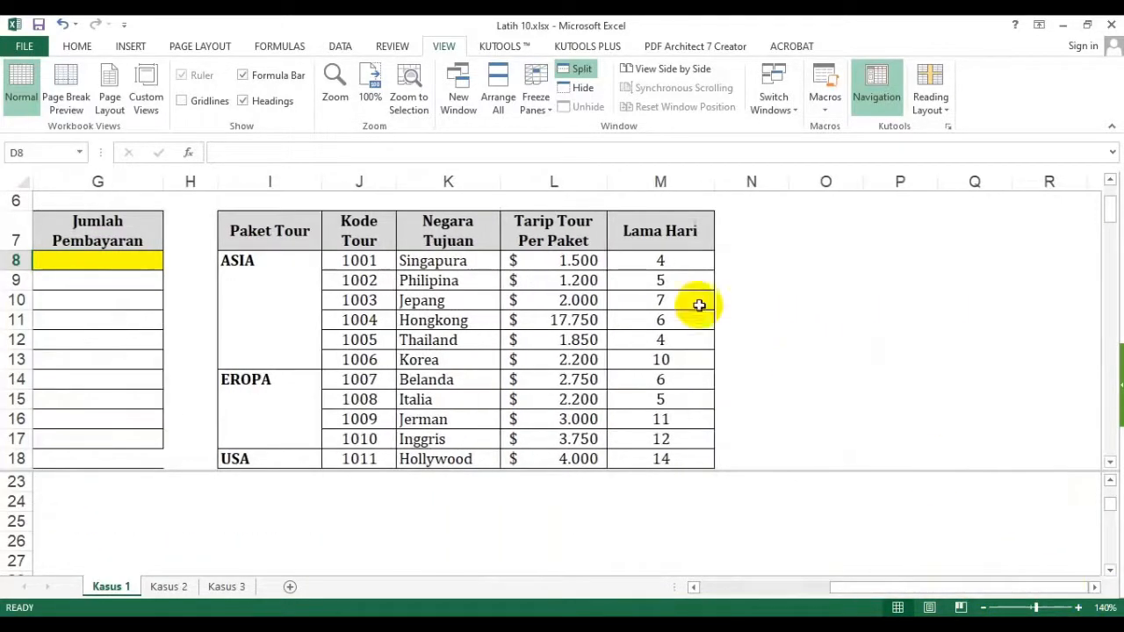
click(675, 227)
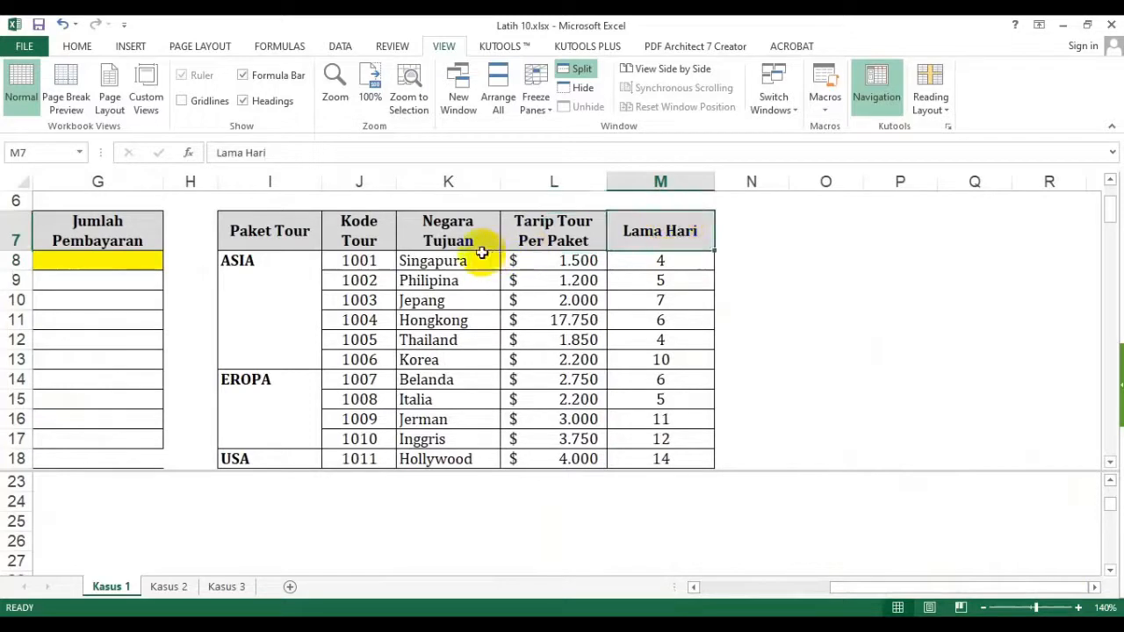
key(ctrl+c)
click(827, 230)
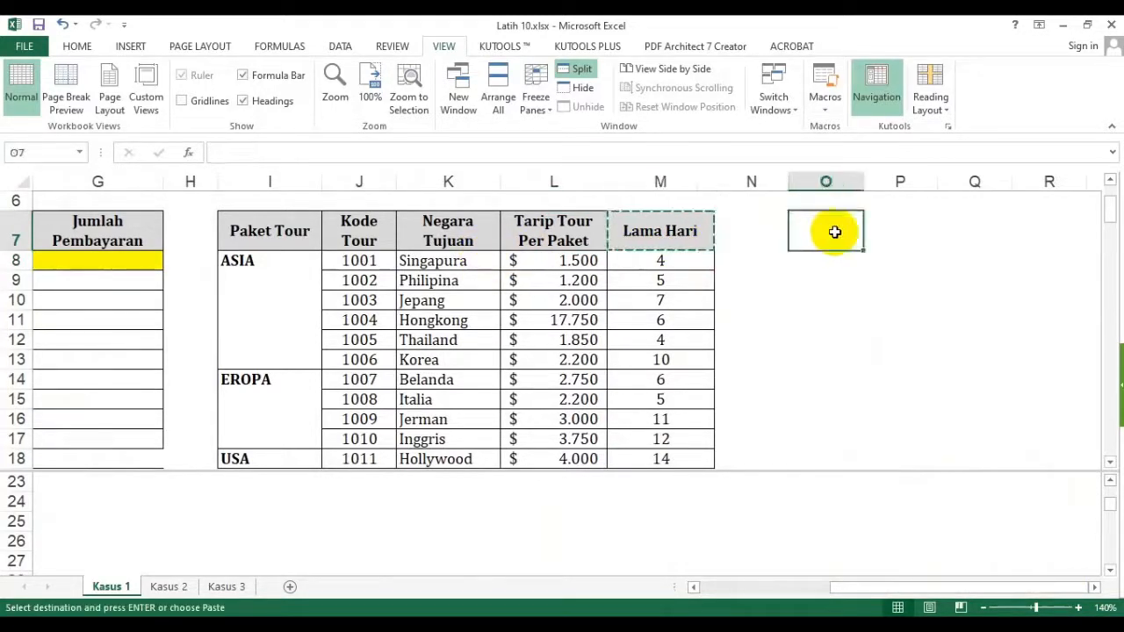
key(ctrl+v)
click(912, 237)
key(ctrl+v)
Change the copied header in O7 to Negara and the one in P7 to Benua
click(845, 231)
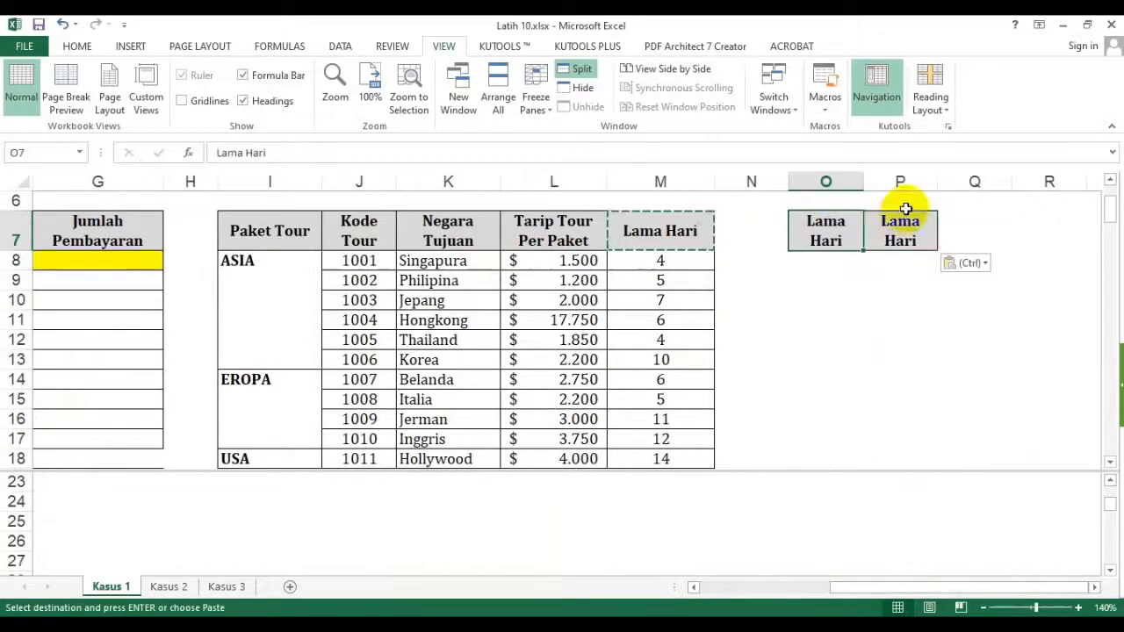
text(Negara)
key(Return)
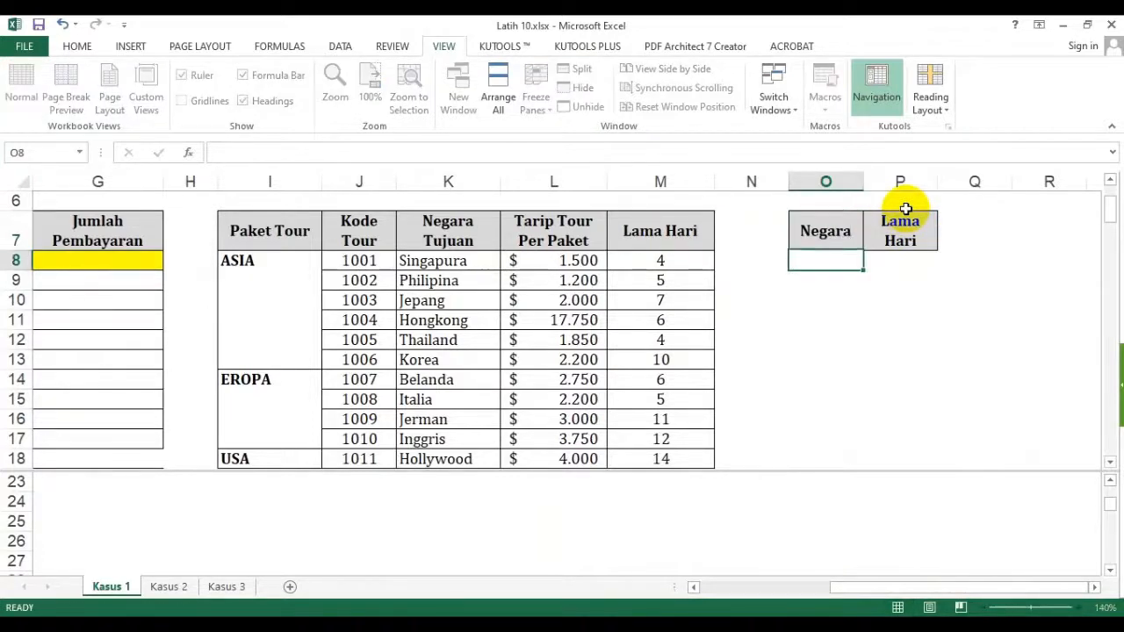
click(905, 213)
text(Benua)
key(Return)
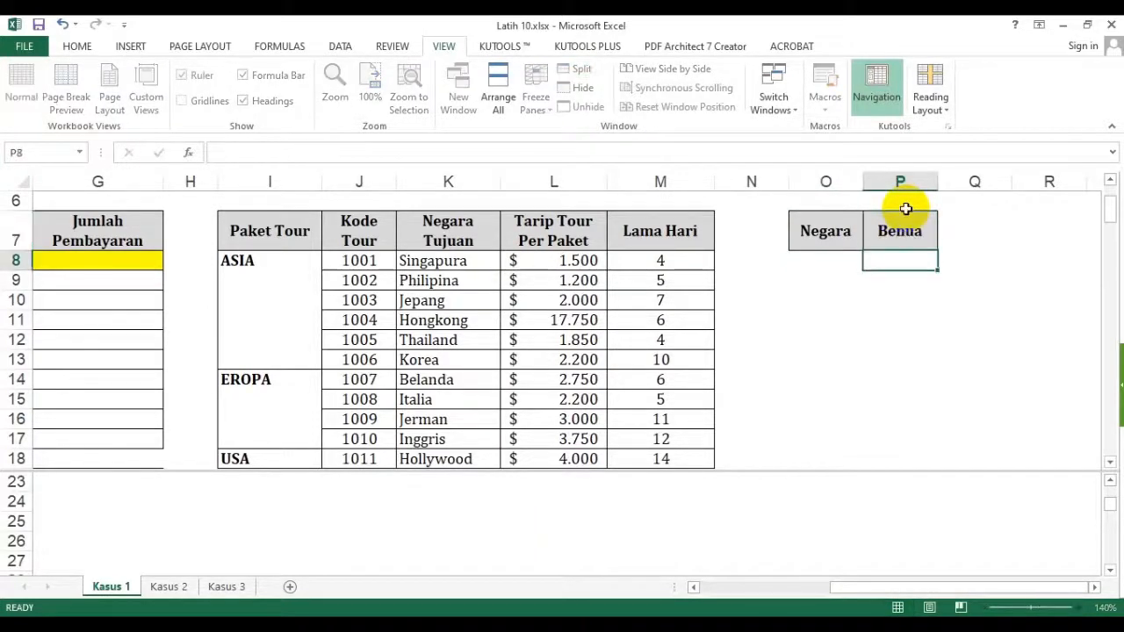
Apply all borders to the empty range O8:P17 under the Negara and Benua headers
click(840, 257)
scroll(898, 303, down, 2)
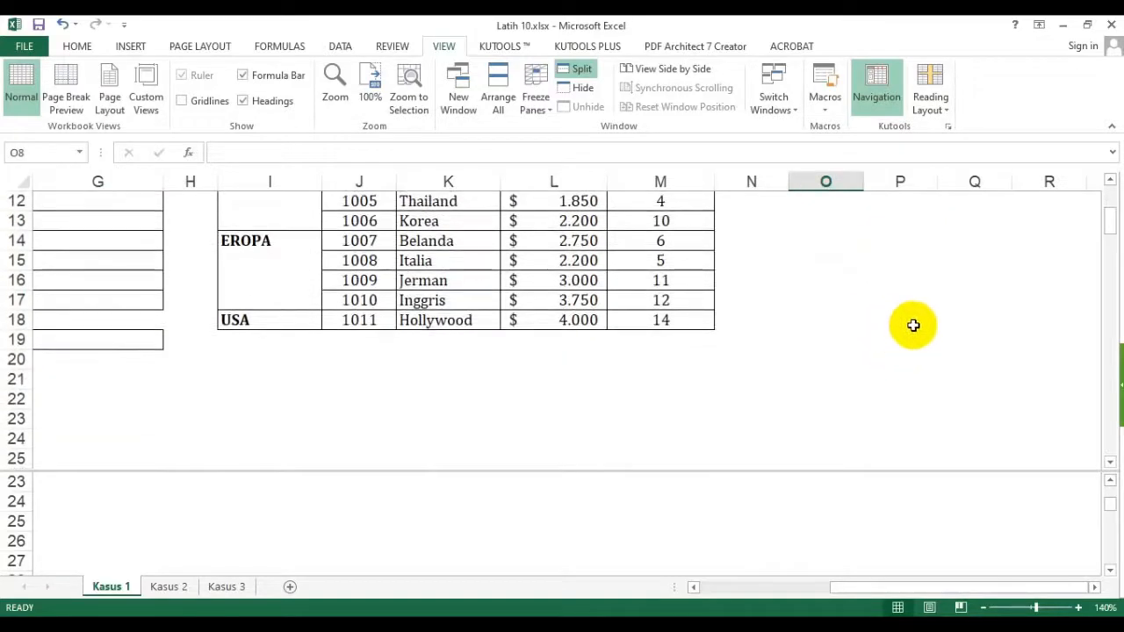
shift+click(905, 306)
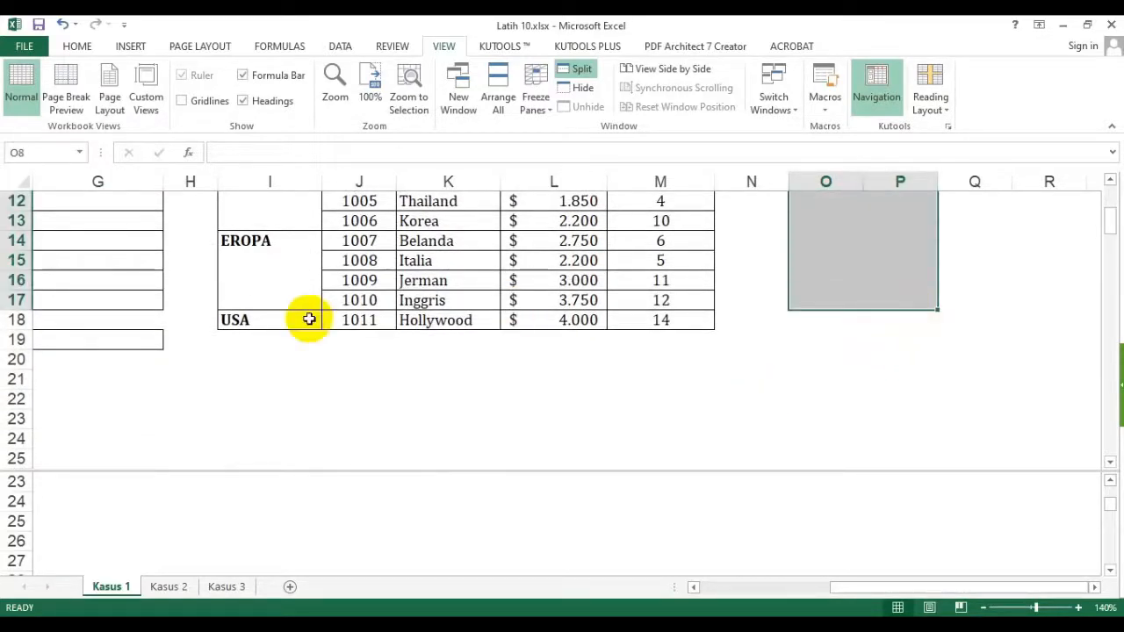
scroll(748, 80, up, 3)
scroll(790, 290, up, 4)
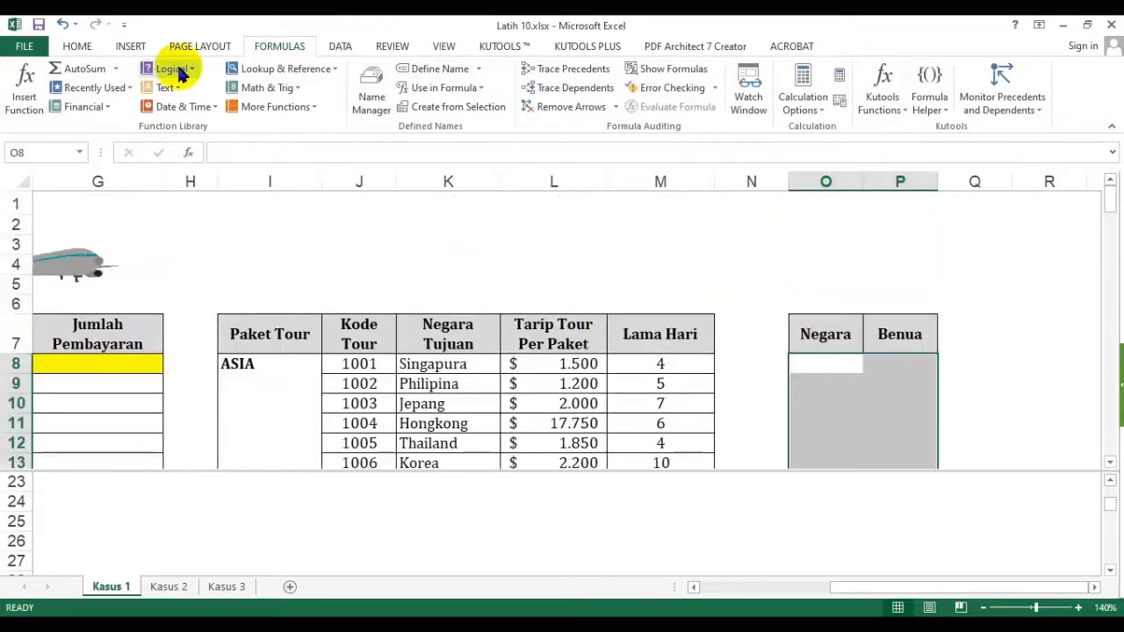
click(76, 45)
click(227, 100)
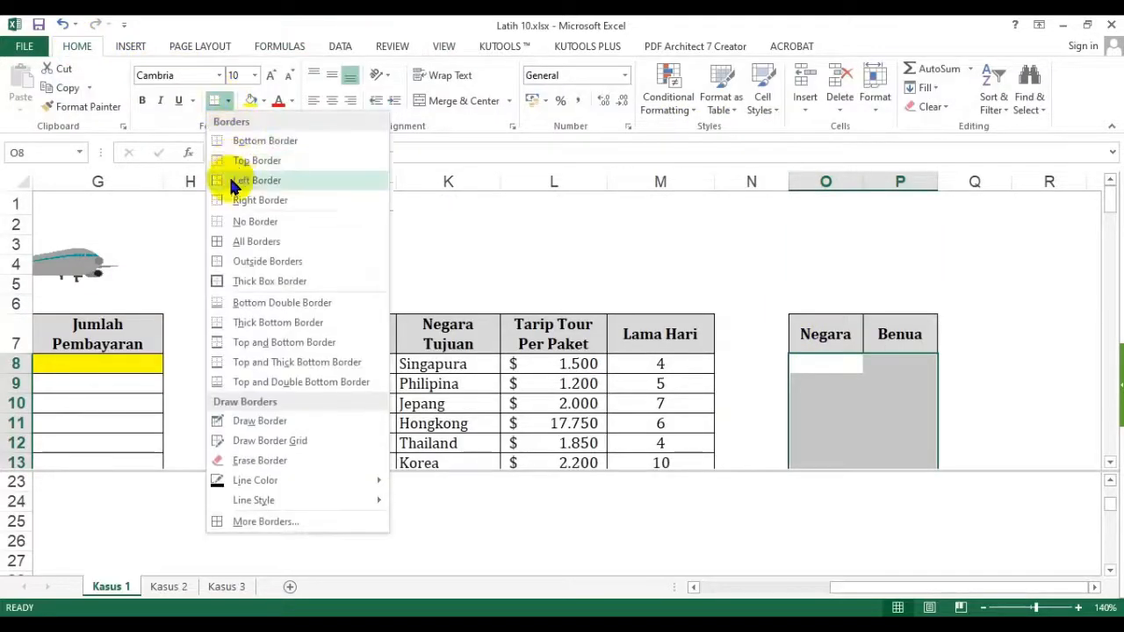
click(223, 241)
Widen column O, which holds the Negara helper header
drag(826, 334, 826, 400)
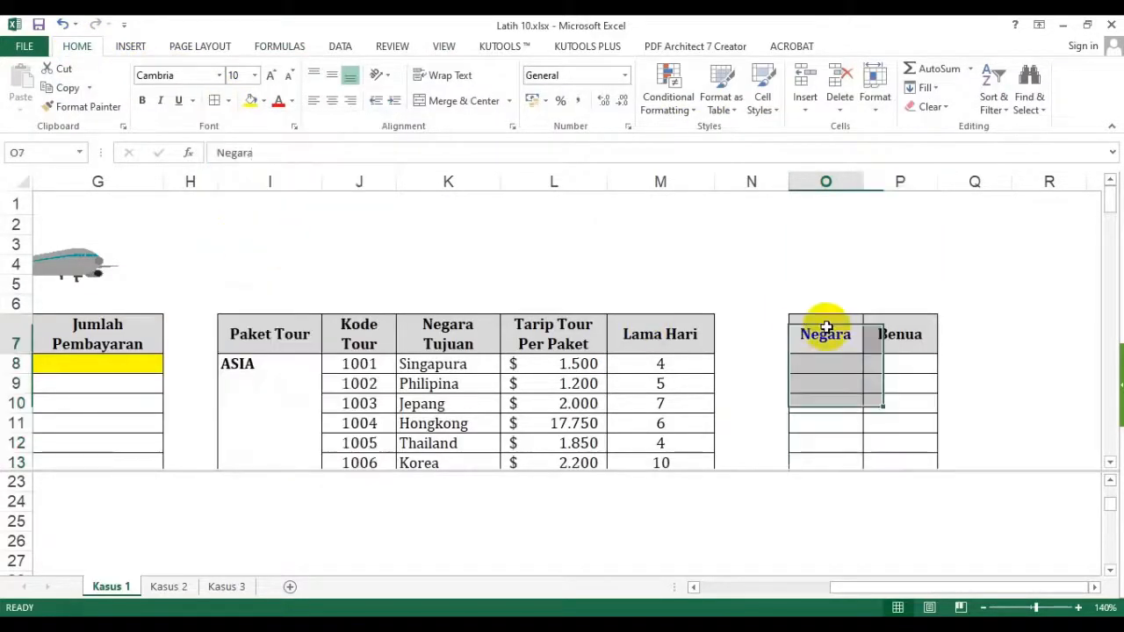
click(826, 327)
drag(862, 182, 893, 182)
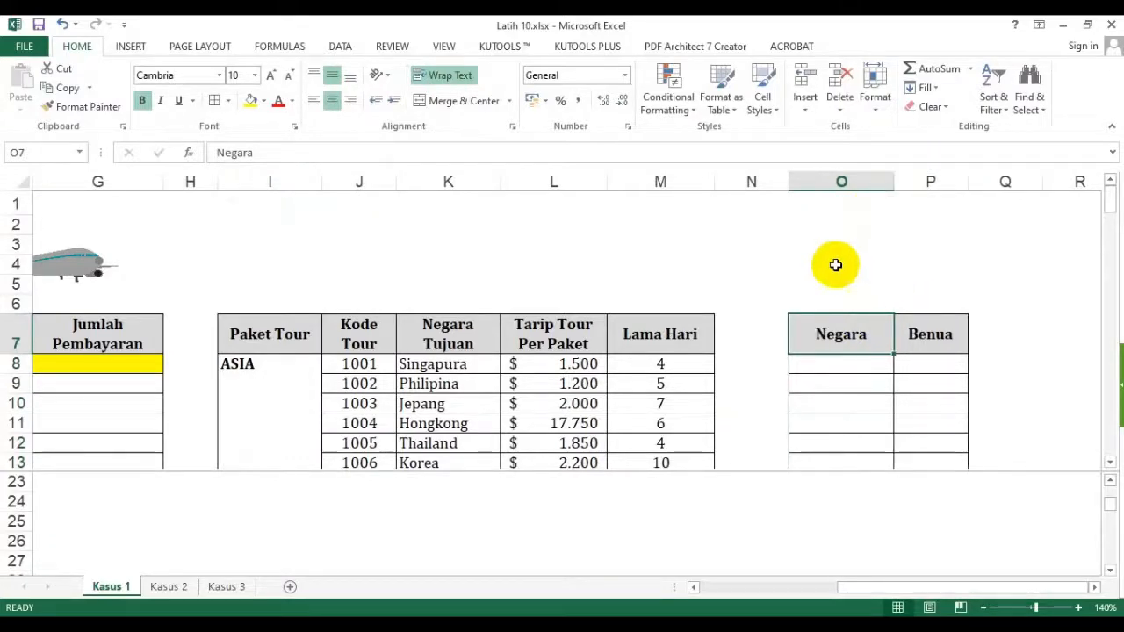
Compare the package table's destination countries in K8:K18 with the tour codes in B8:B17 and the Negara Tujuan instructions
scroll(740, 383, down, 5)
scroll(735, 404, up, 2)
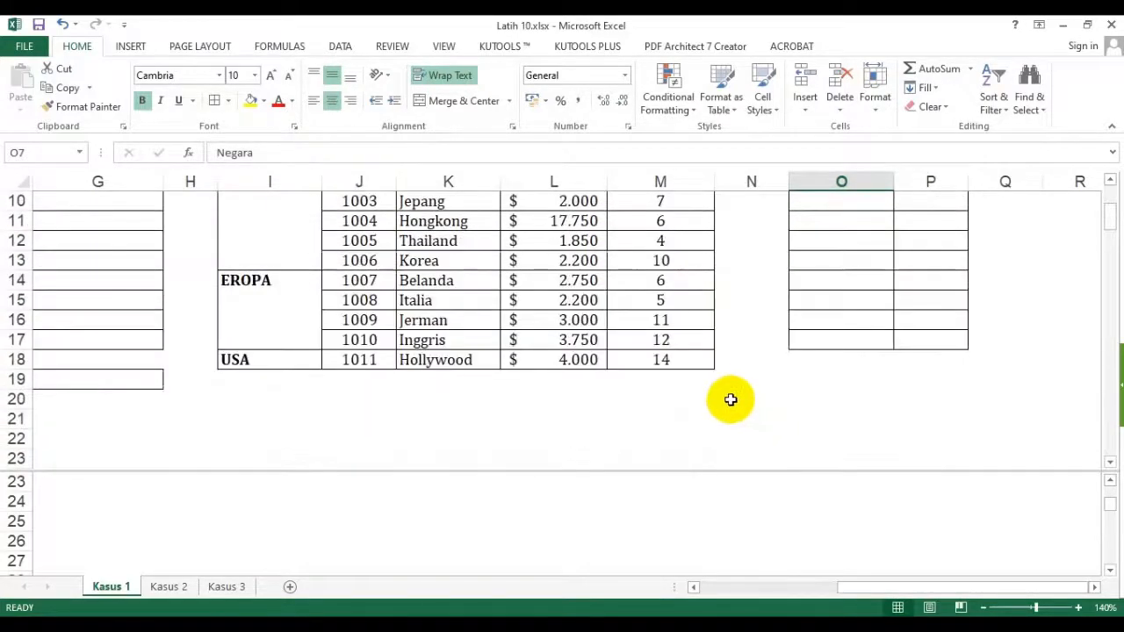
scroll(730, 399, up, 1)
drag(438, 241, 451, 434)
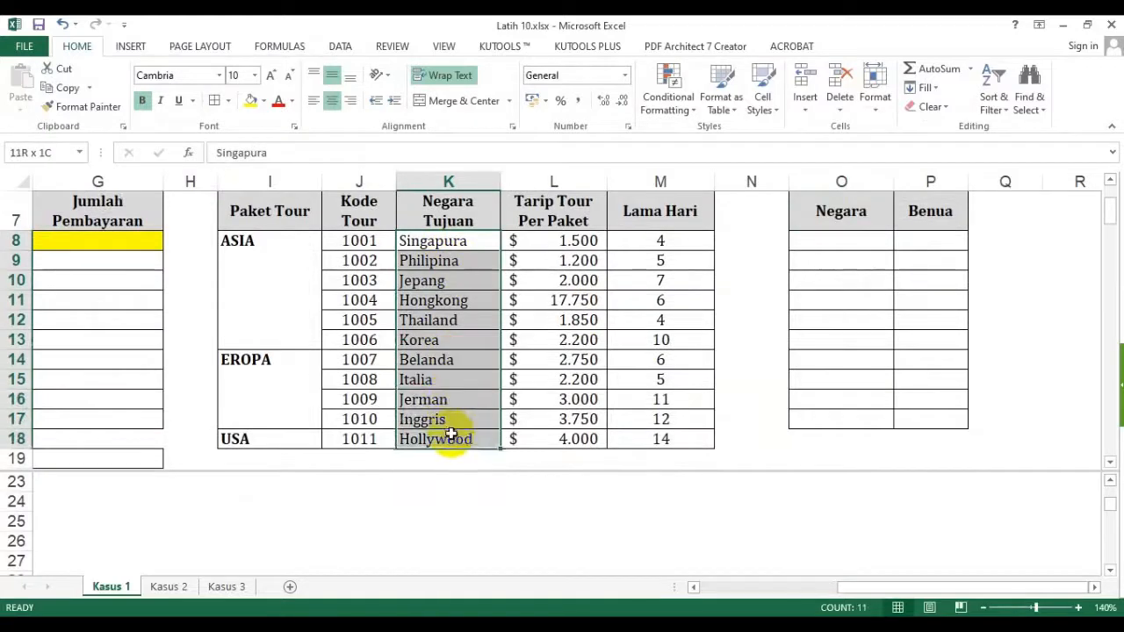
drag(852, 589, 728, 592)
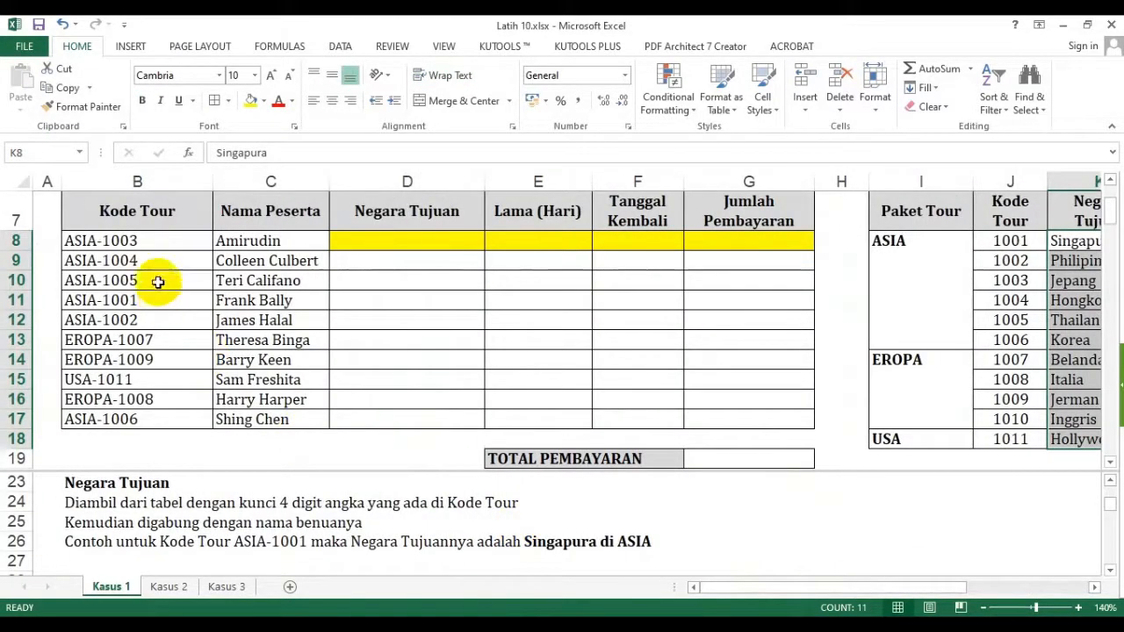
drag(101, 241, 130, 424)
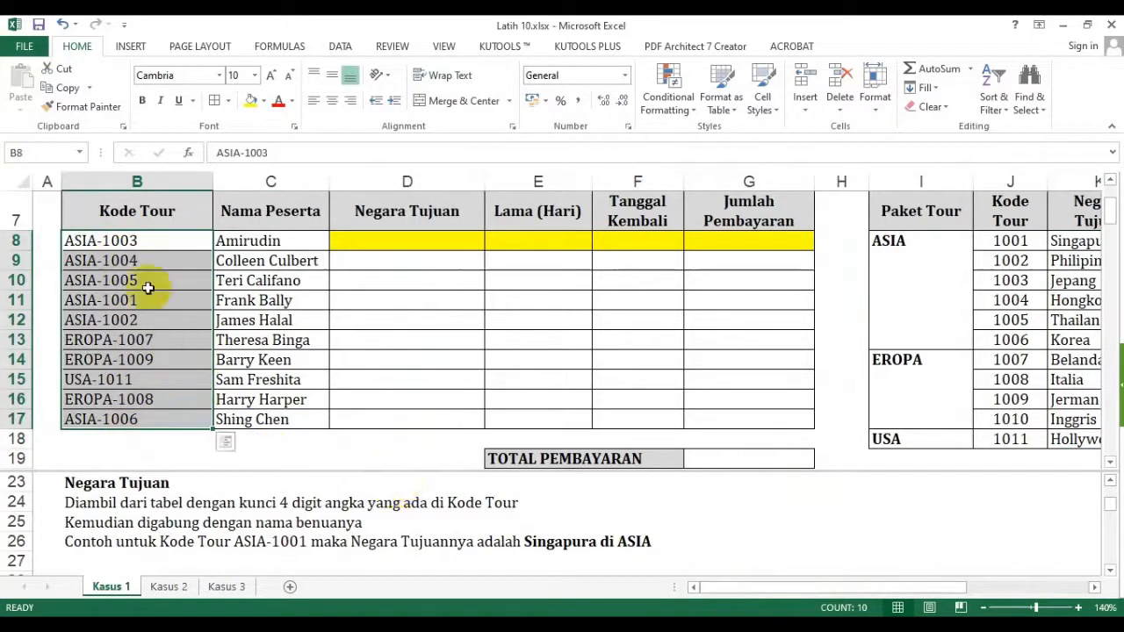
click(615, 381)
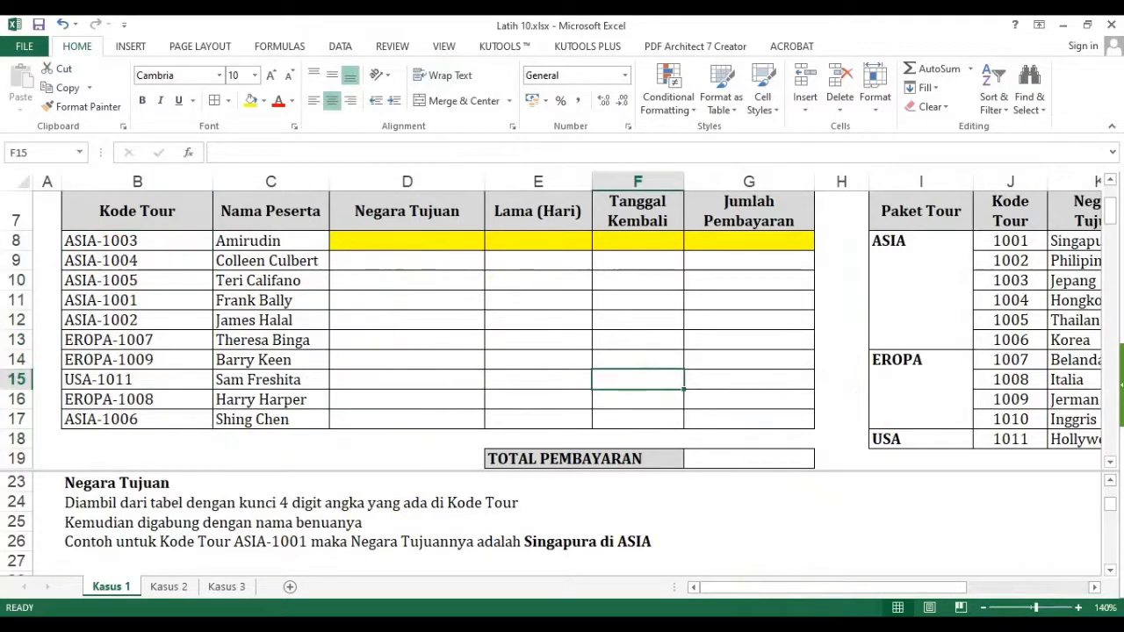
Examine the package table's Negara Tujuan, Tarip Tour Per Paket and Lama Hari columns in K7:M18
drag(937, 587, 1025, 586)
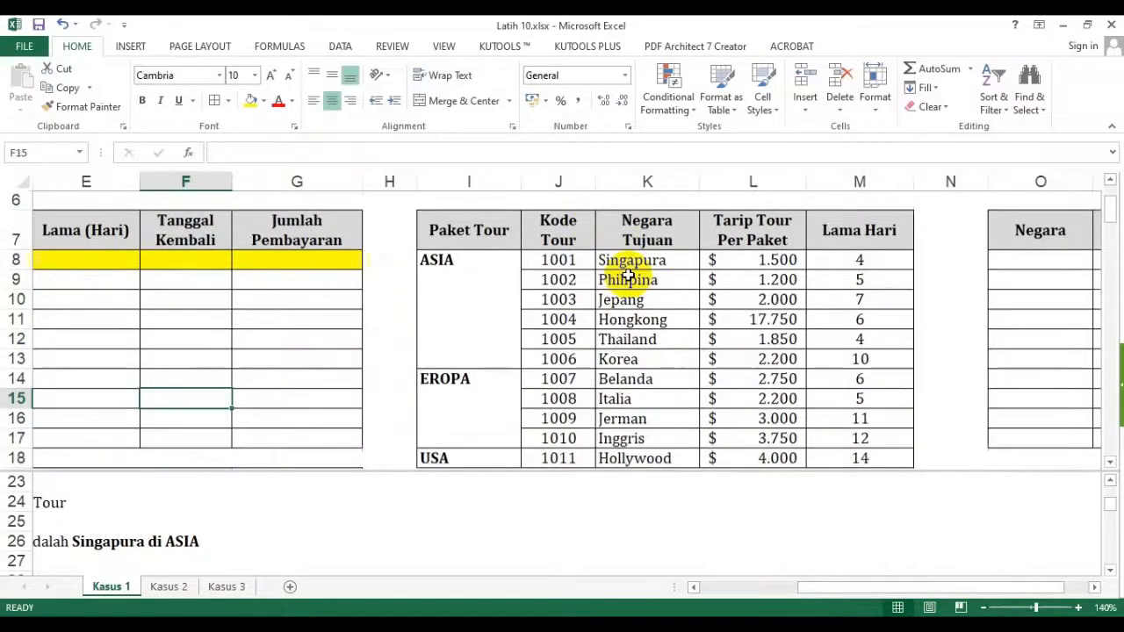
drag(647, 210, 660, 369)
drag(754, 256, 752, 400)
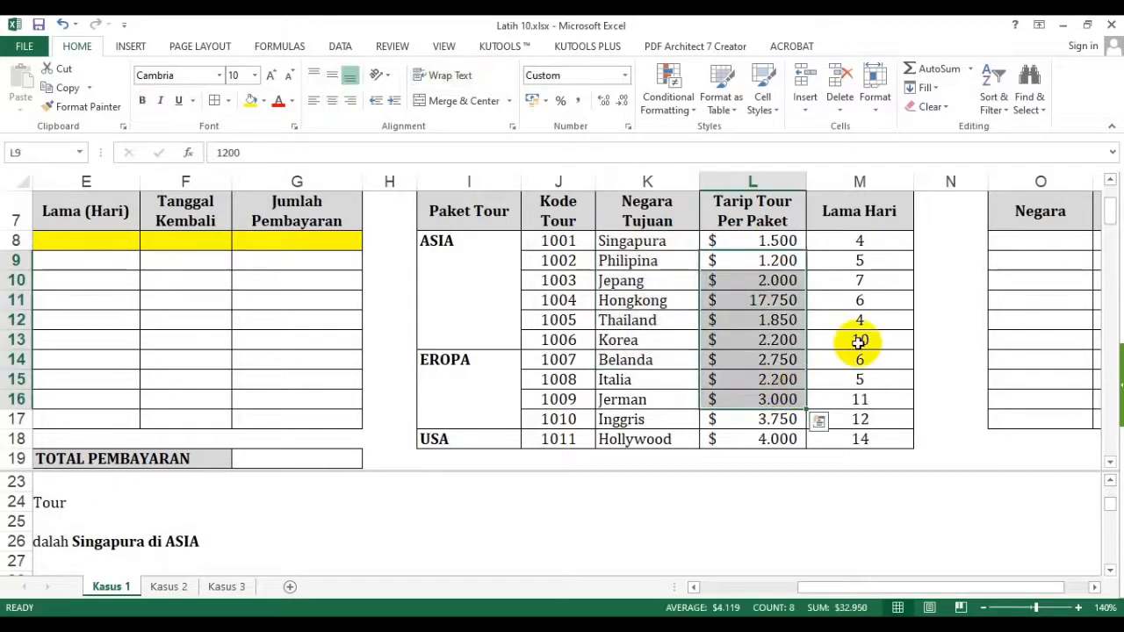
drag(859, 241, 859, 399)
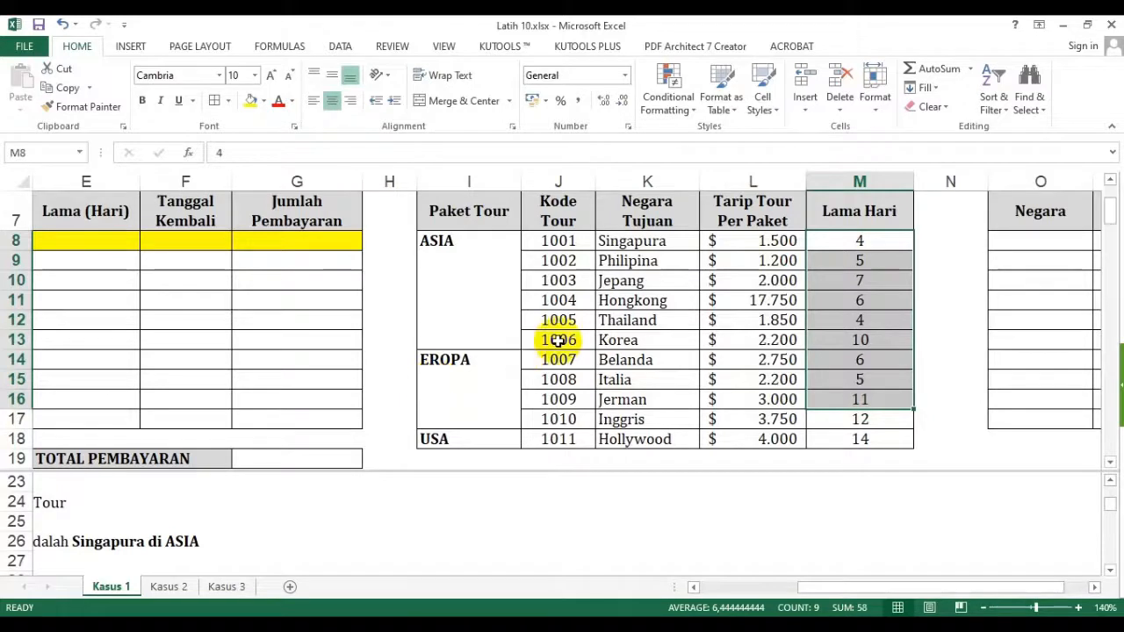
drag(667, 215, 860, 439)
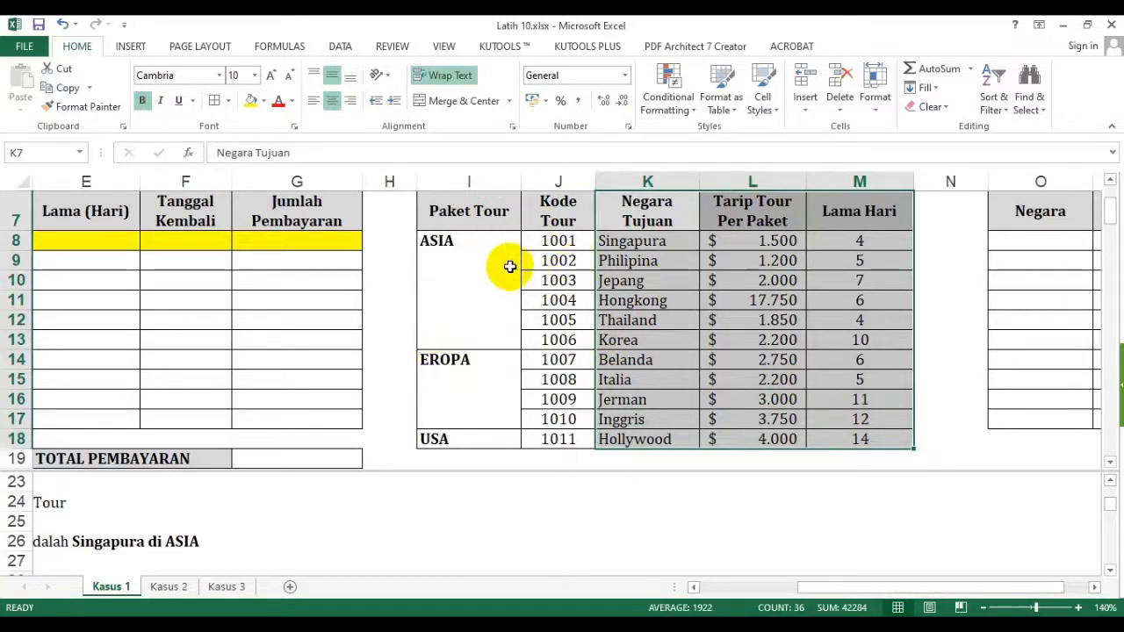
click(307, 338)
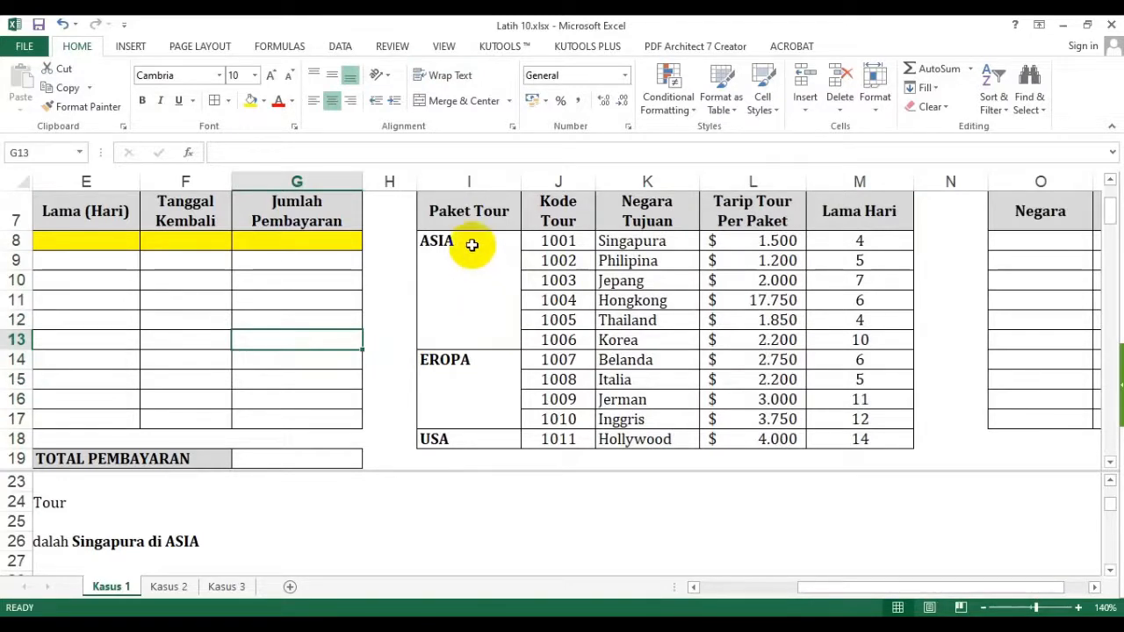
drag(469, 243, 471, 425)
drag(468, 211, 469, 422)
drag(463, 254, 464, 439)
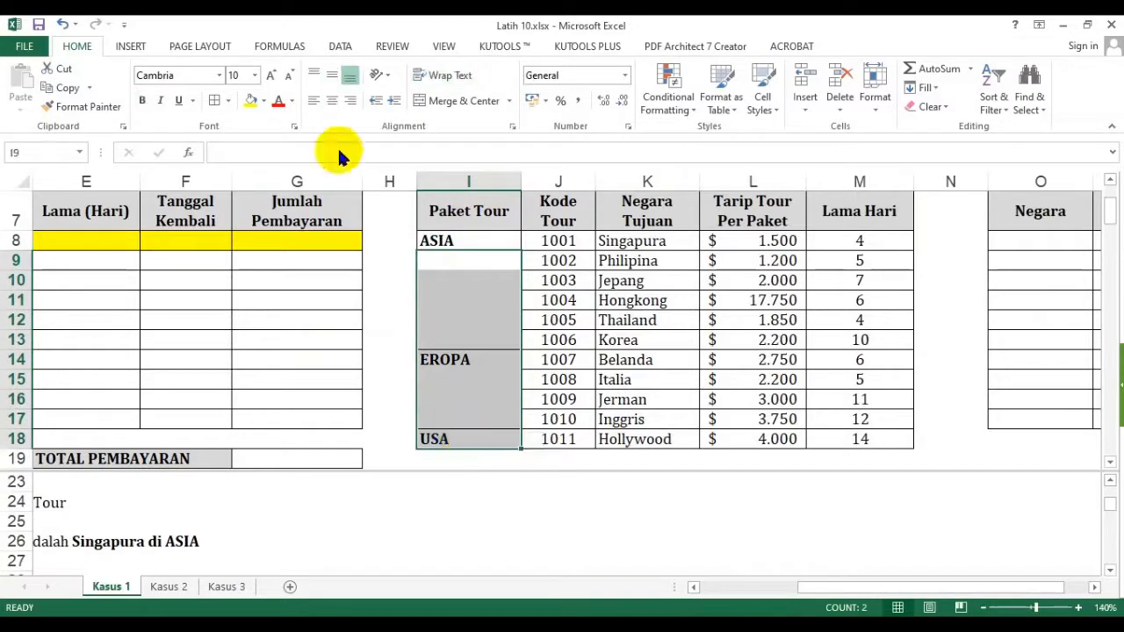
click(250, 101)
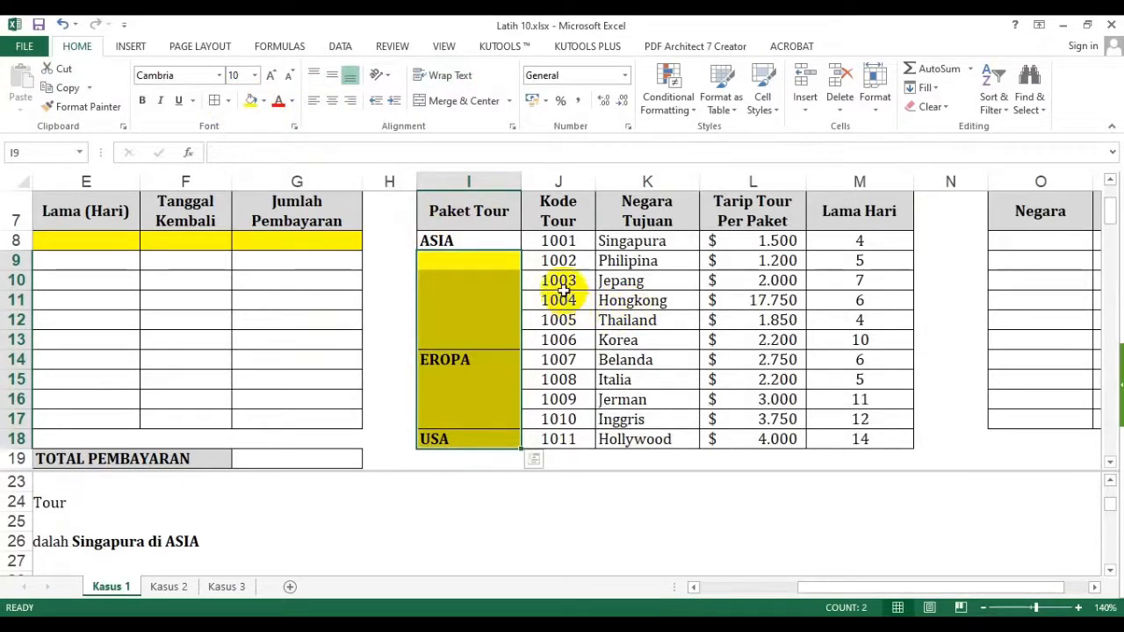
key(ctrl+z)
click(549, 263)
drag(497, 243, 492, 436)
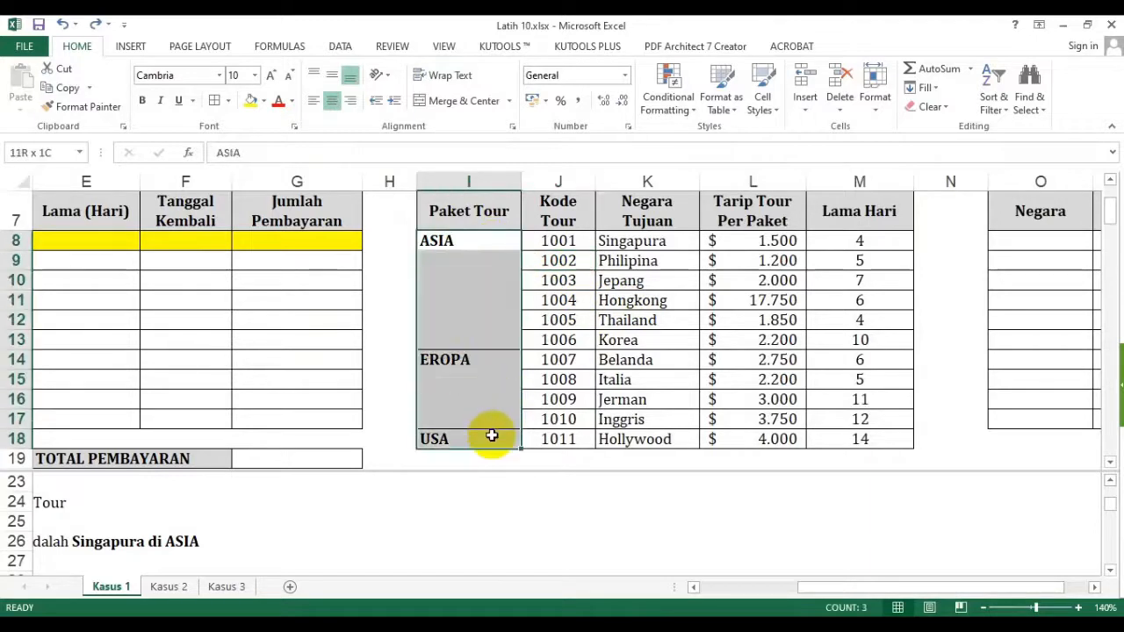
click(251, 102)
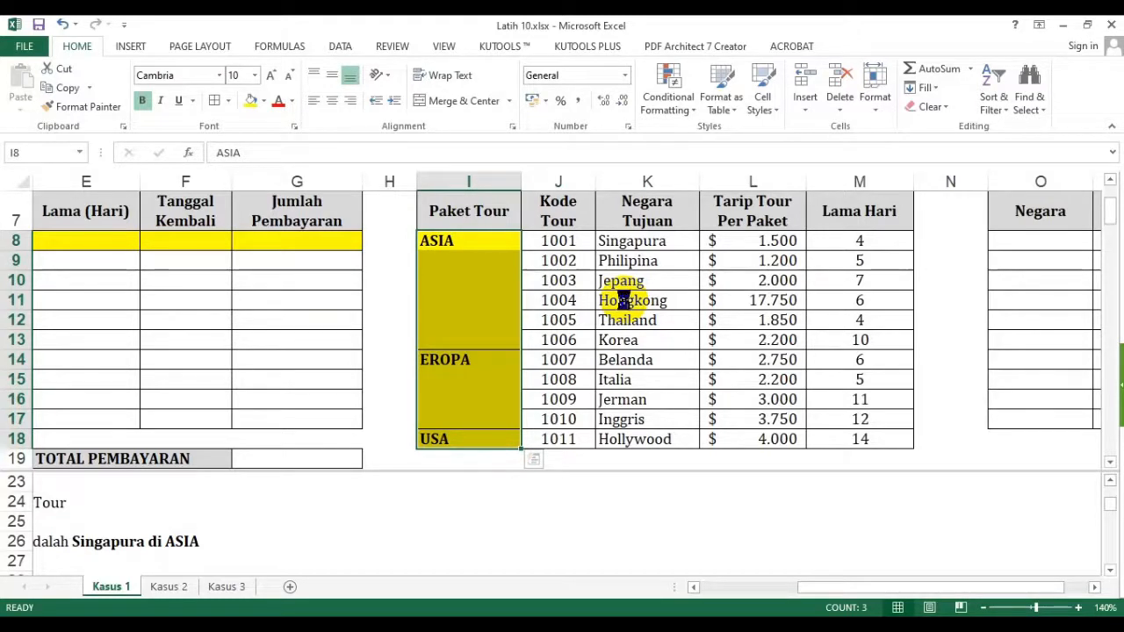
key(ctrl+c)
key(ctrl+z)
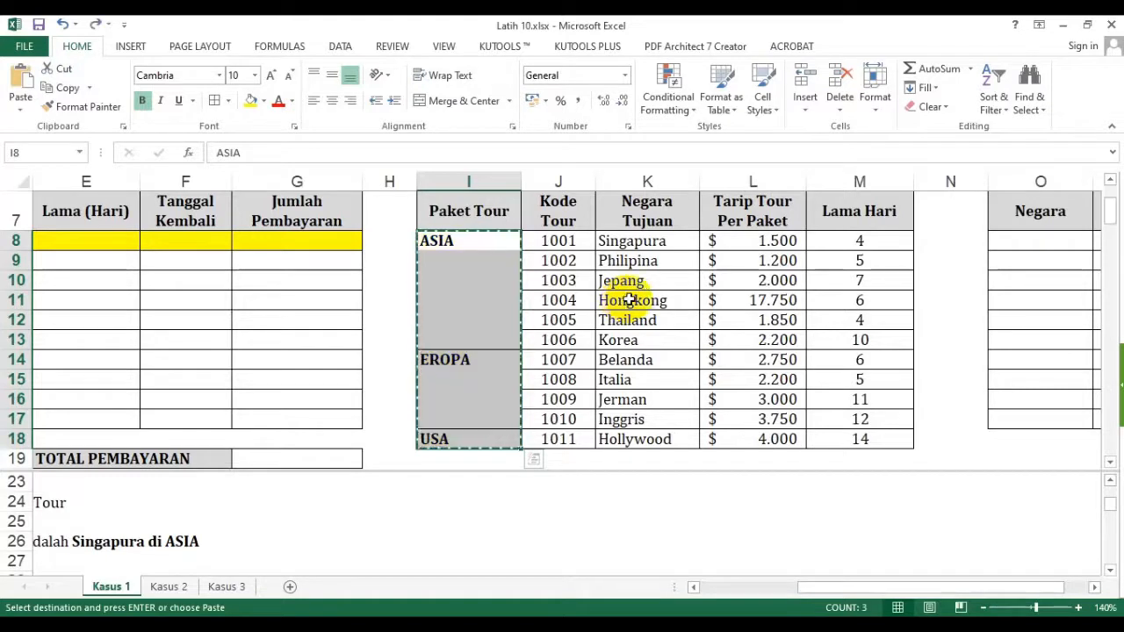
Fill the package table's Kode Tour keys in J8:J18 with yellow
click(623, 300)
drag(572, 246, 571, 437)
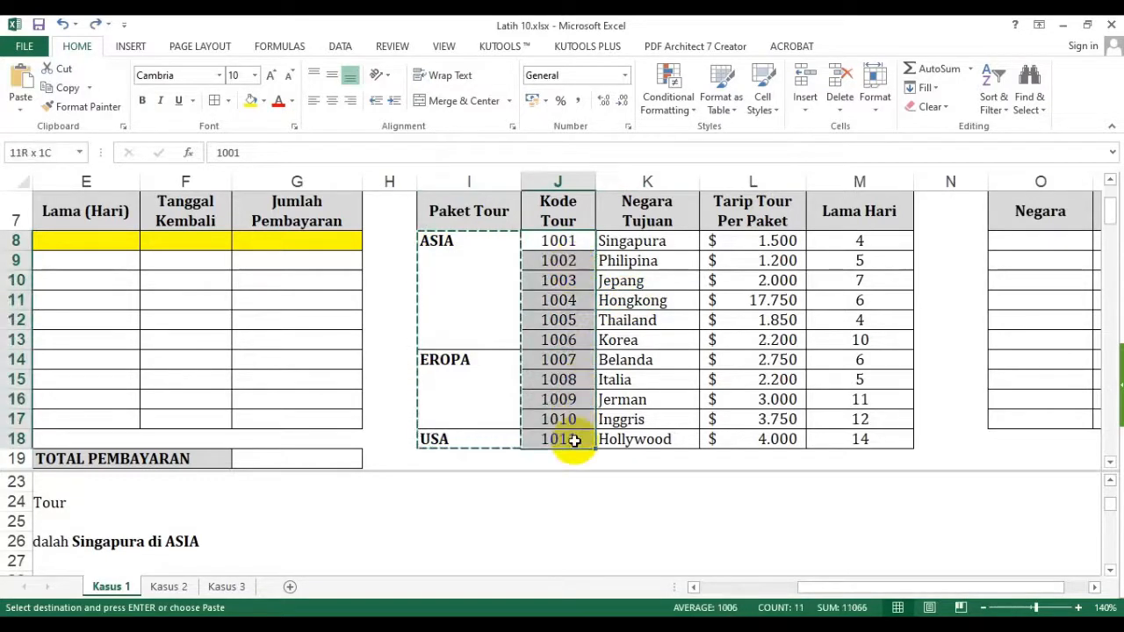
click(250, 101)
Examine how the Paket Tour groups in column I relate to the Kode Tour keys and package details in J8:M18
drag(452, 246, 447, 439)
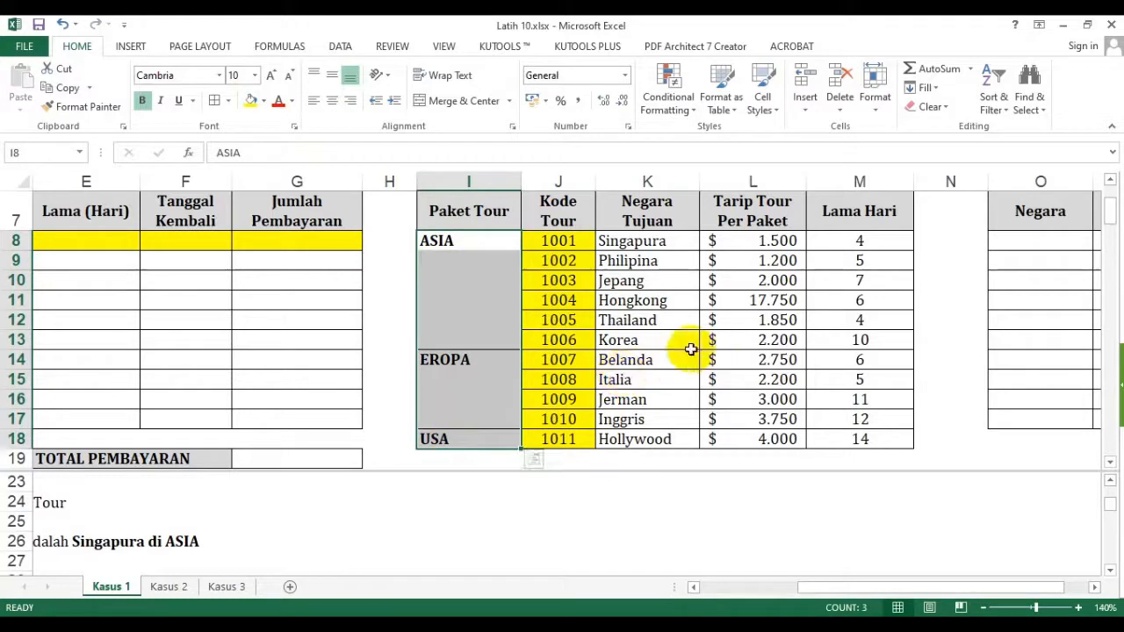
click(324, 279)
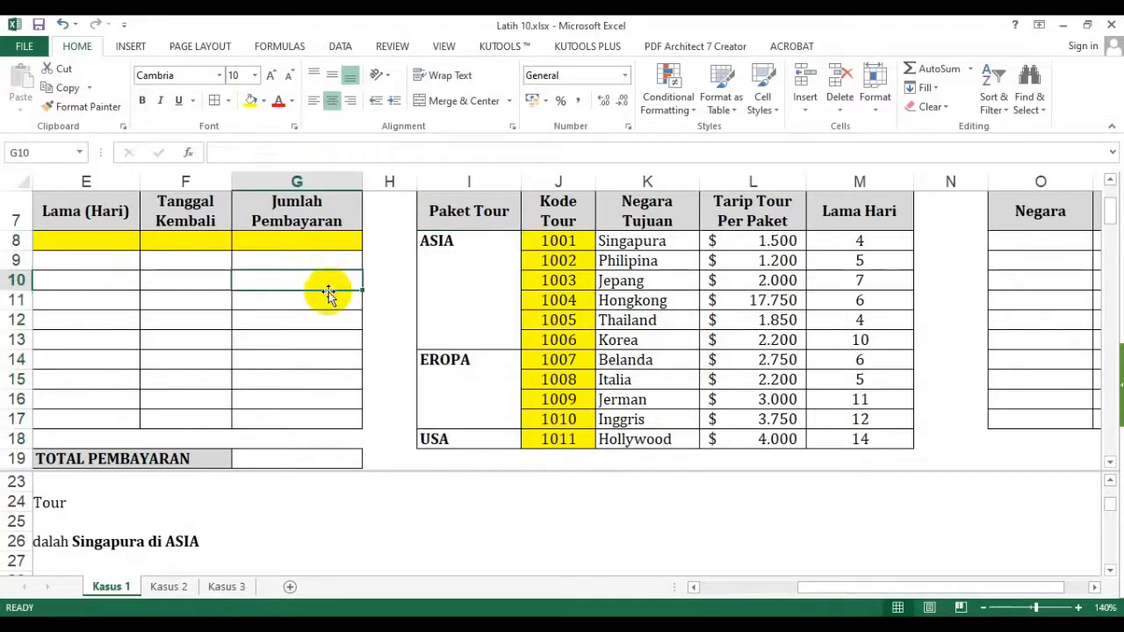
drag(452, 244, 470, 450)
click(333, 343)
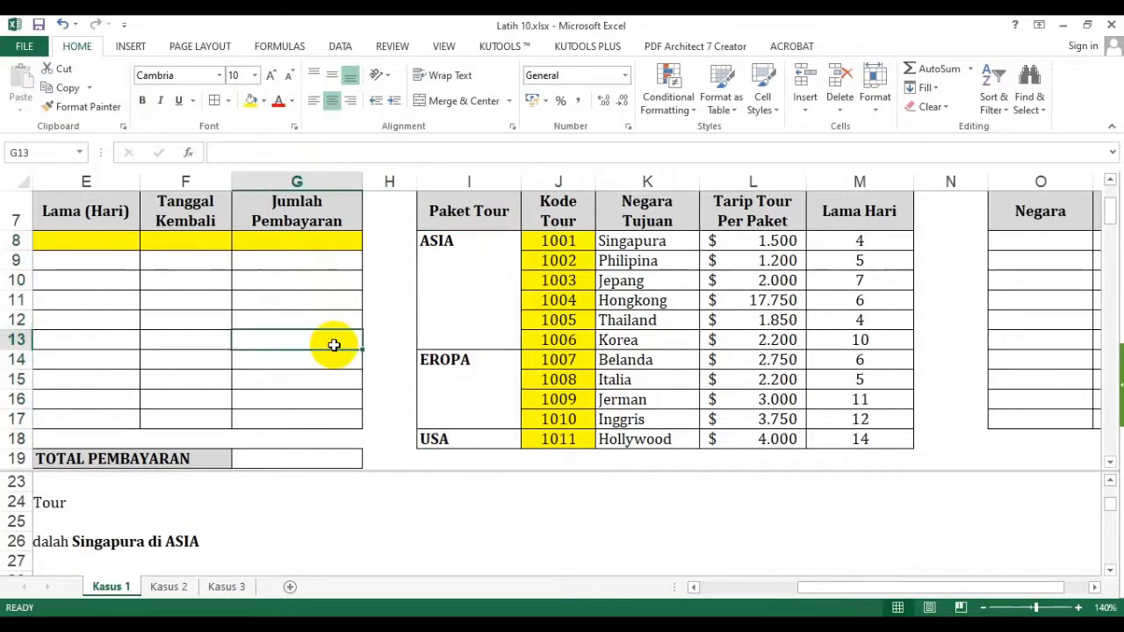
drag(458, 242, 462, 359)
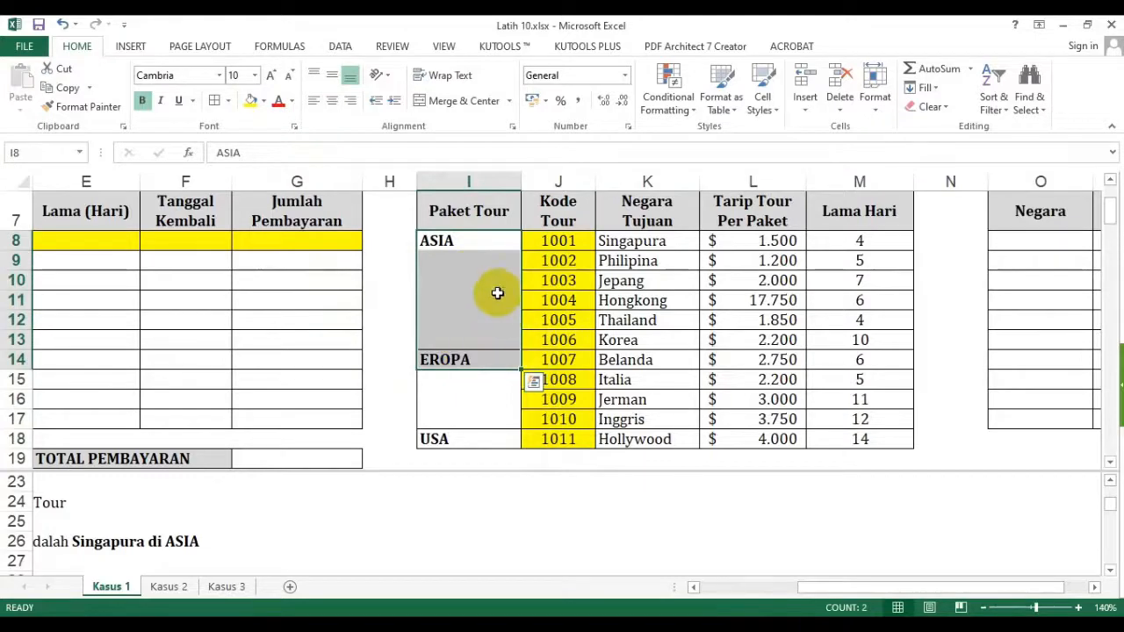
scroll(477, 275, up, 1)
scroll(482, 290, down, 1)
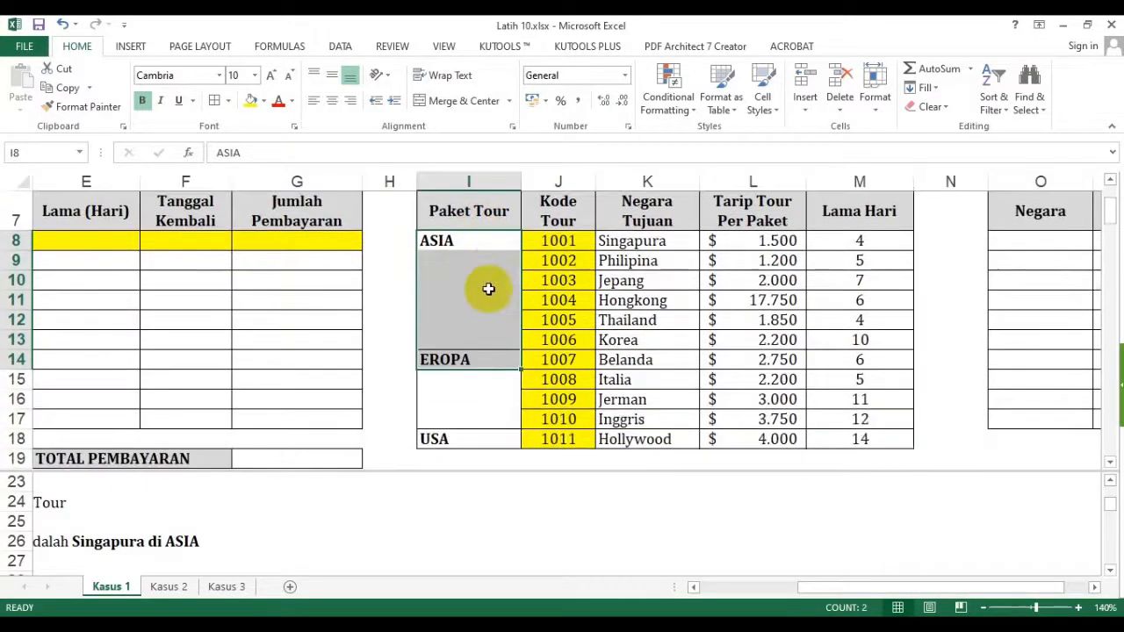
click(484, 243)
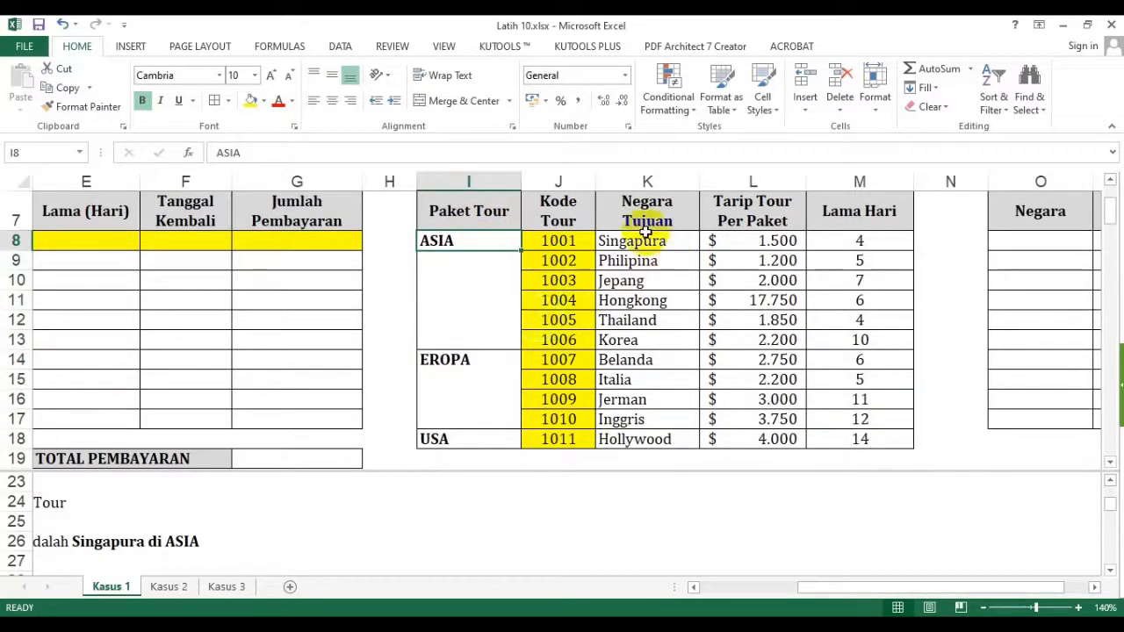
drag(629, 244, 844, 329)
drag(454, 244, 456, 335)
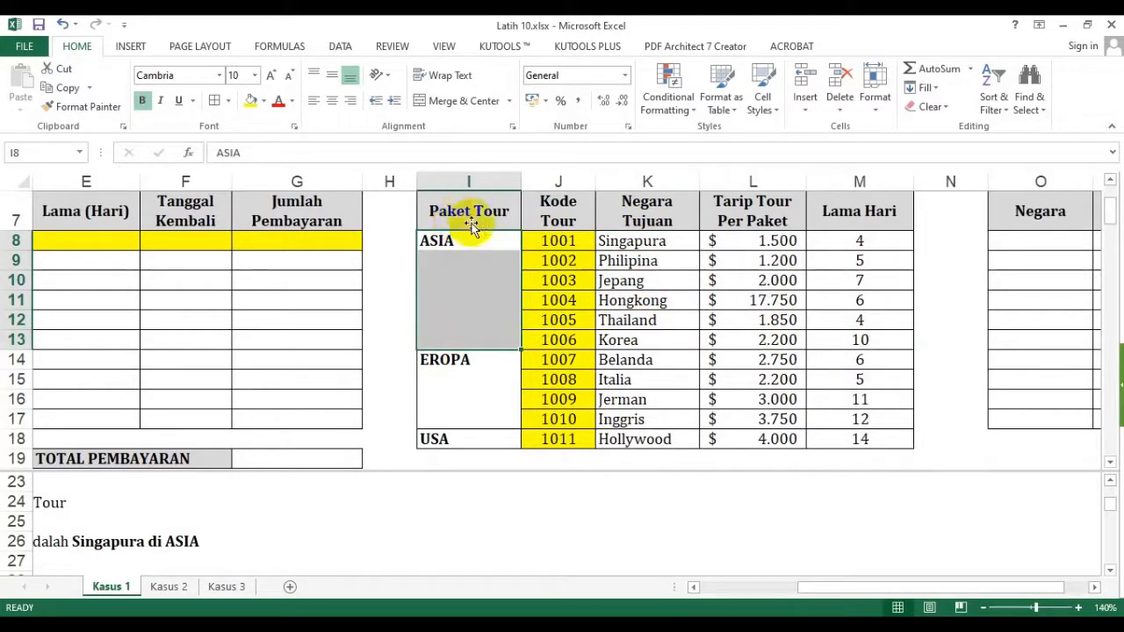
drag(463, 242, 463, 345)
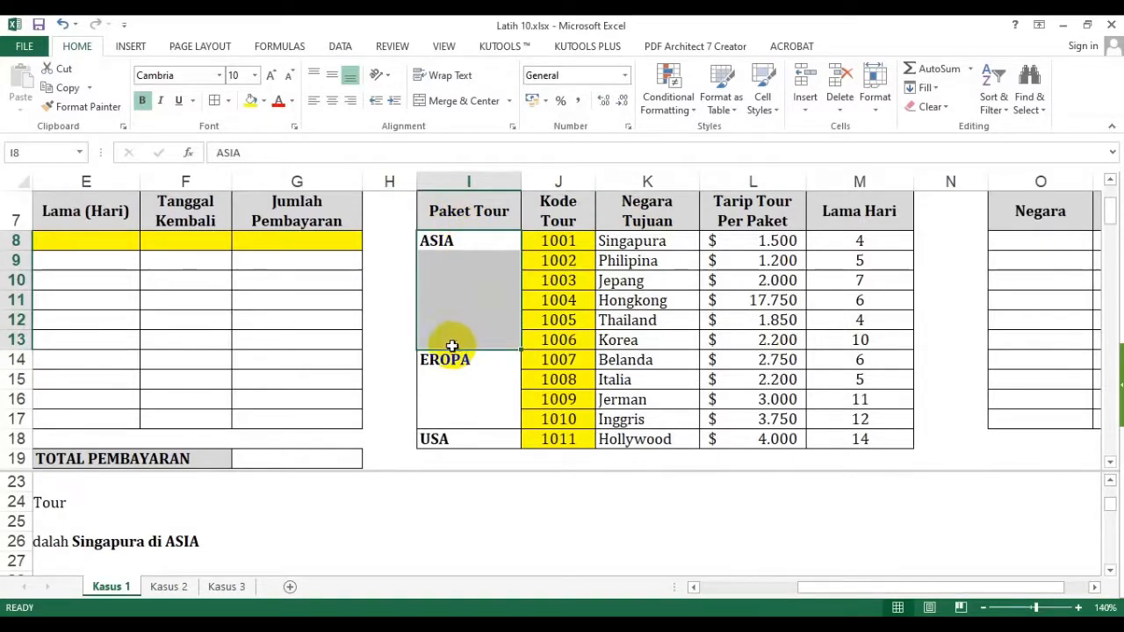
click(645, 243)
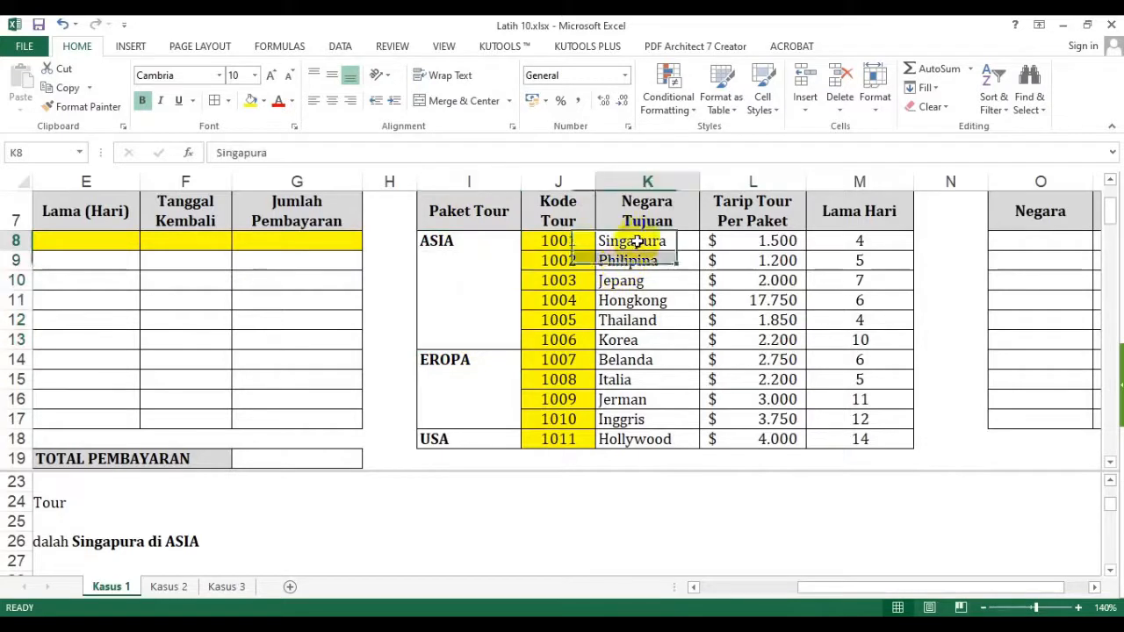
drag(508, 249, 860, 338)
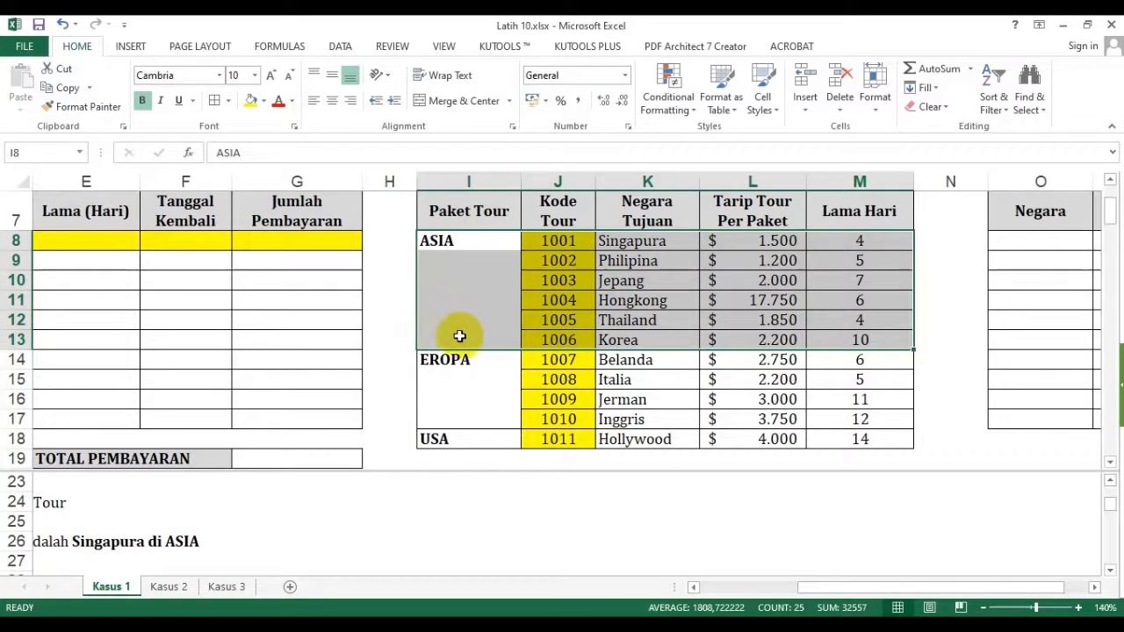
click(689, 320)
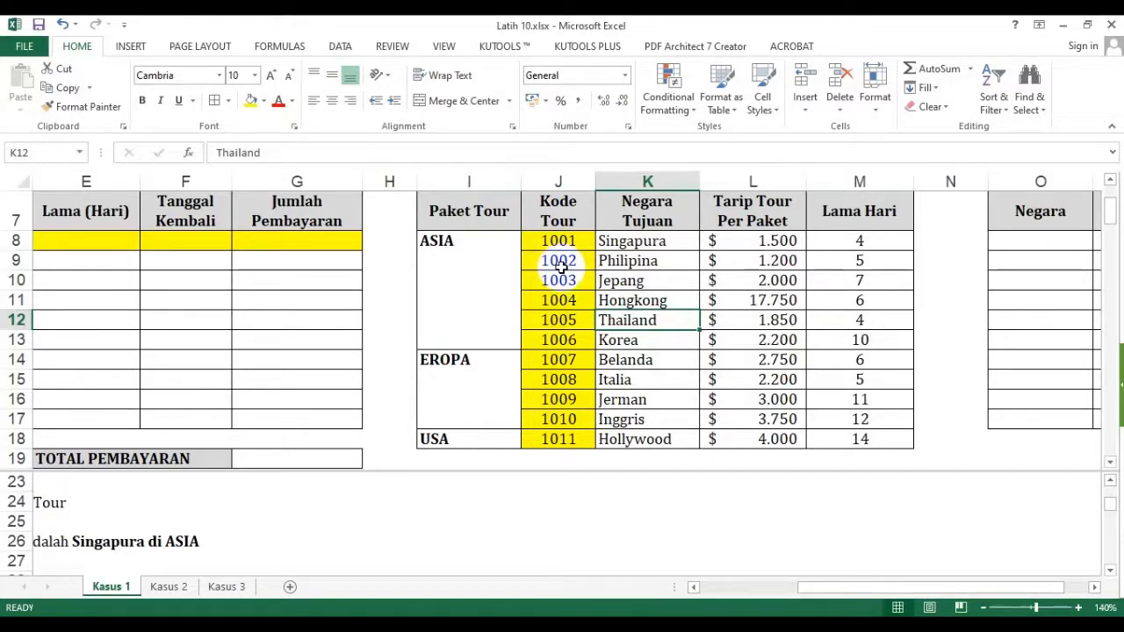
drag(558, 241, 568, 321)
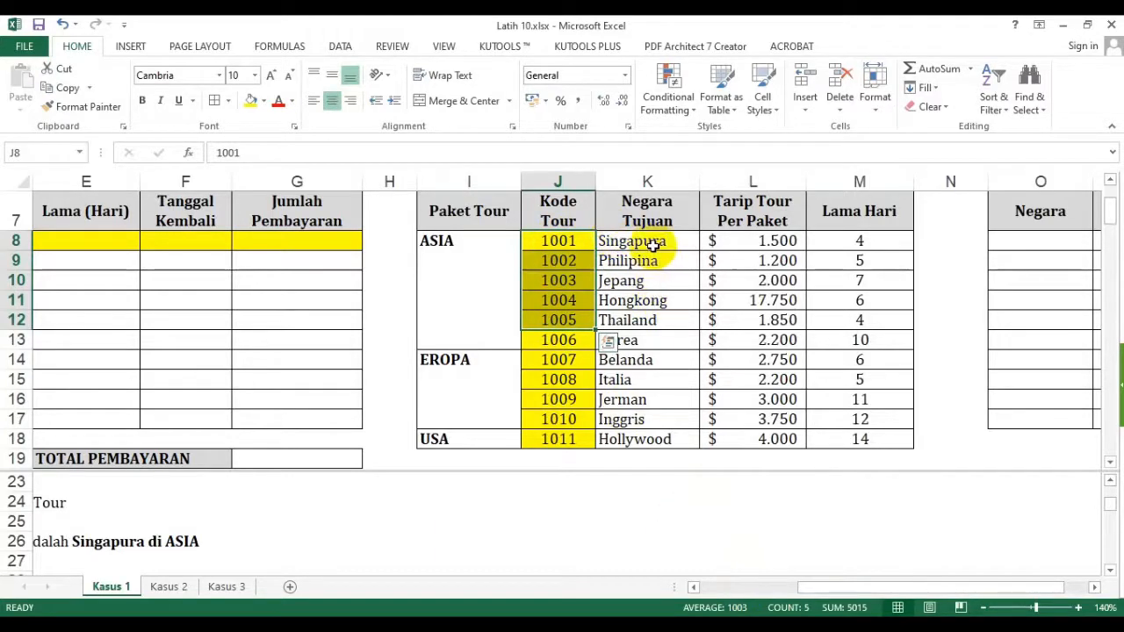
Review the participants' Kode Tour values in B8:B17 against the empty Negara Tujuan cell D8 and its instructions
drag(794, 588, 689, 606)
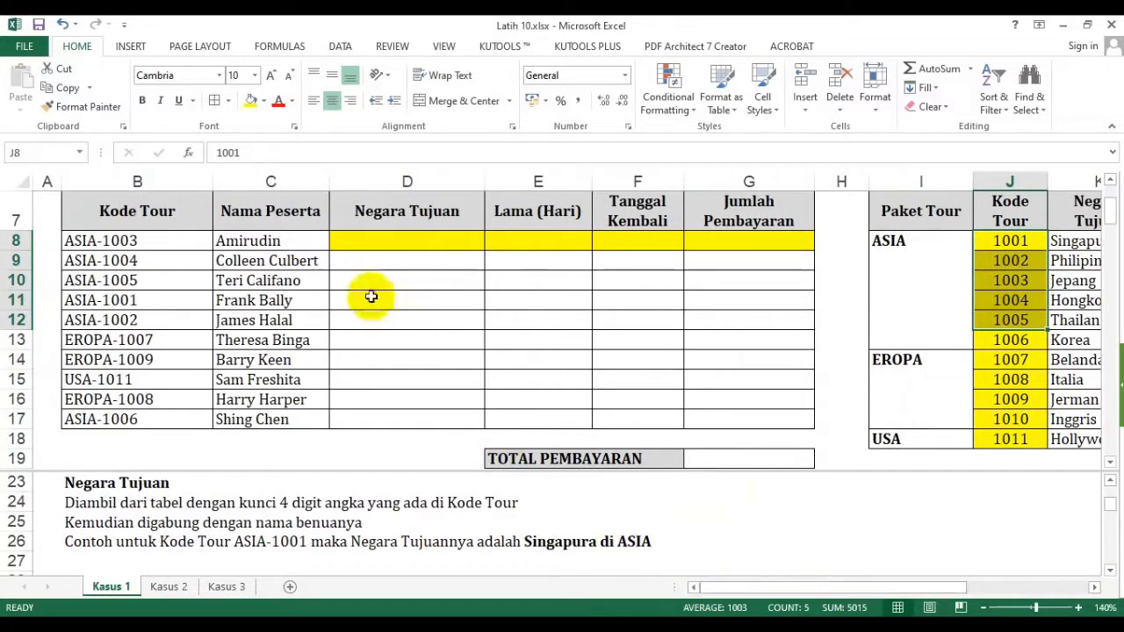
click(383, 238)
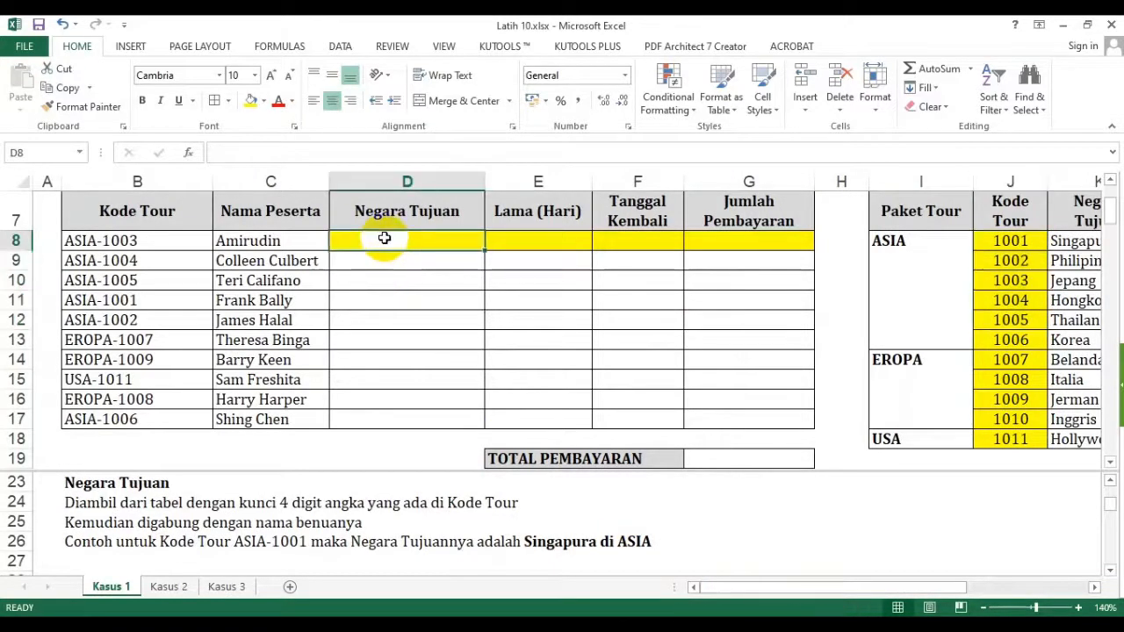
click(273, 237)
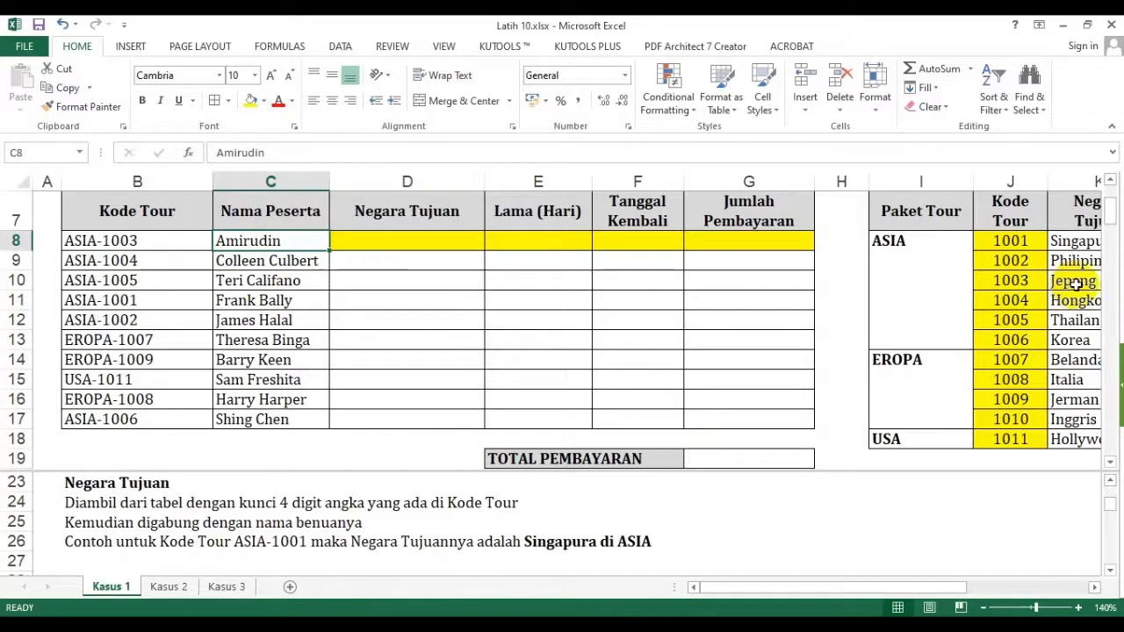
click(384, 239)
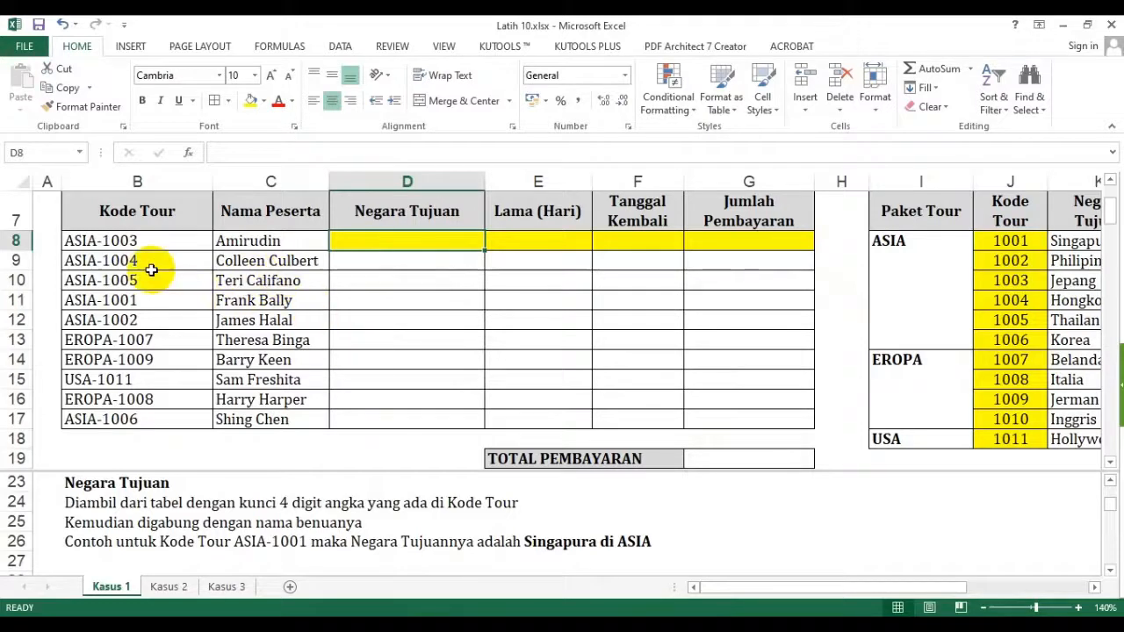
drag(123, 246, 136, 424)
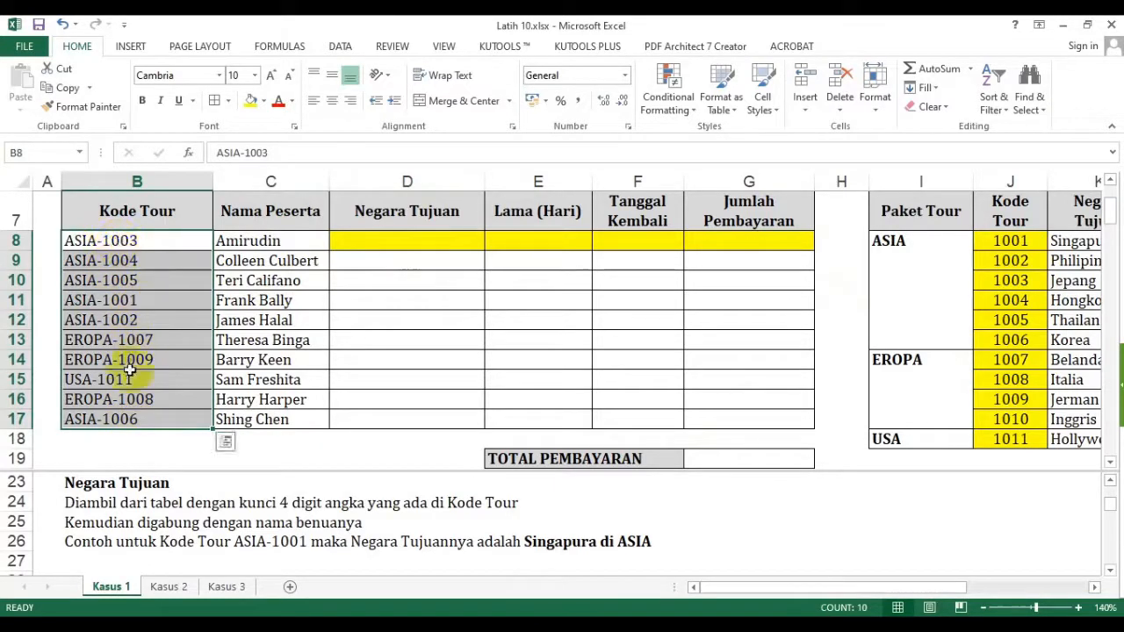
click(140, 248)
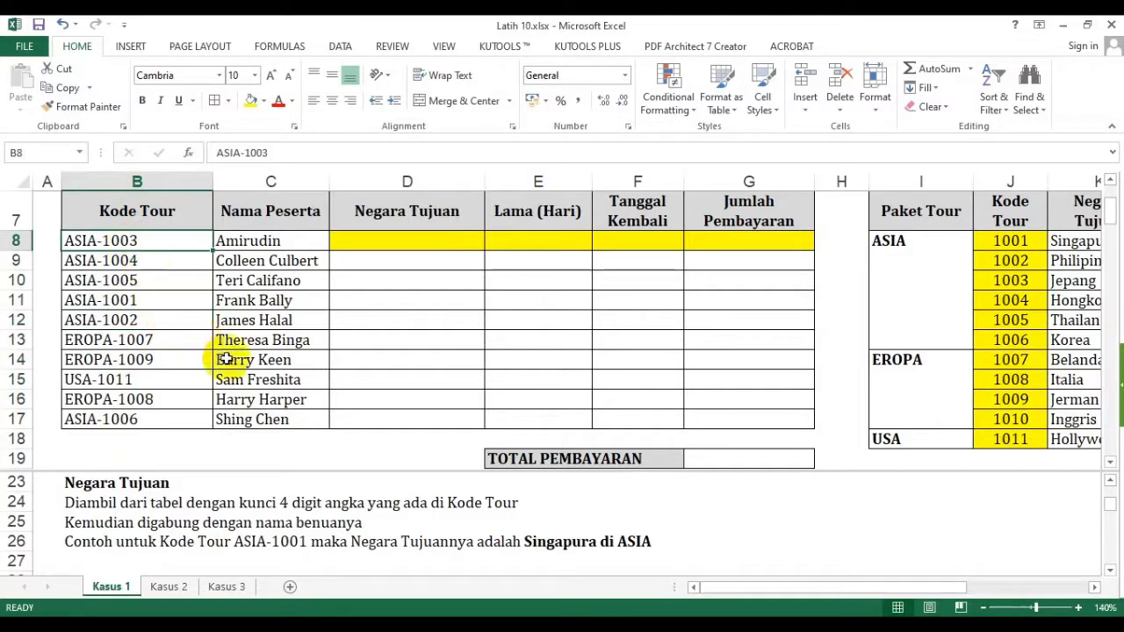
drag(291, 245, 294, 402)
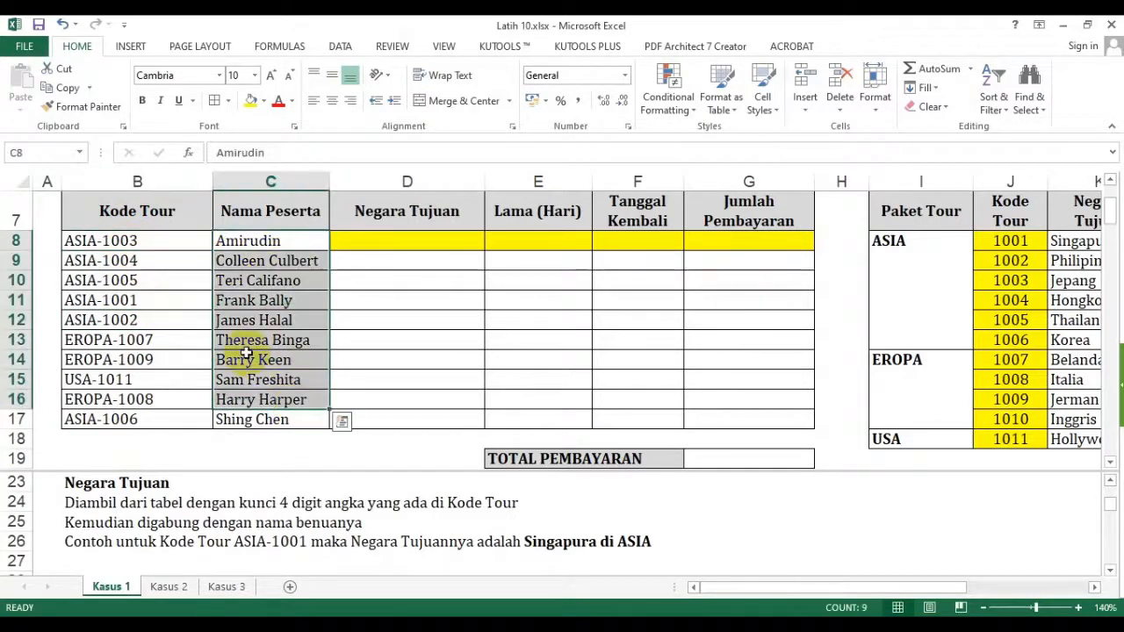
drag(150, 246, 174, 362)
click(283, 246)
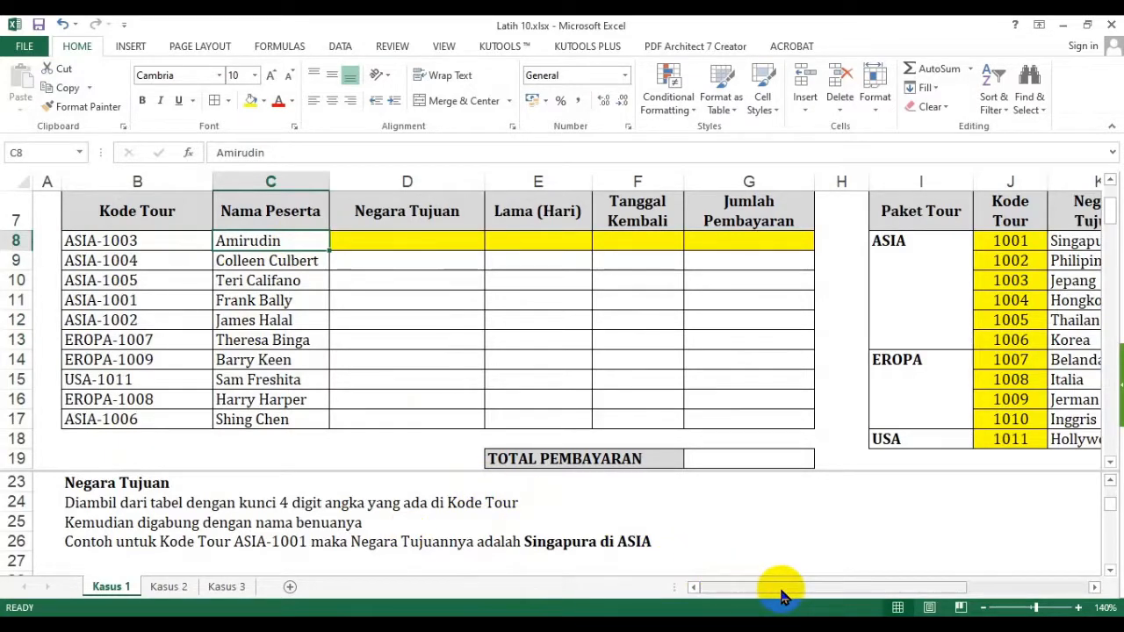
Enter =RIGHT(B8;4) in the first Negara cell O8 to extract the last four characters of the Kode Tour
drag(784, 596, 998, 584)
click(942, 235)
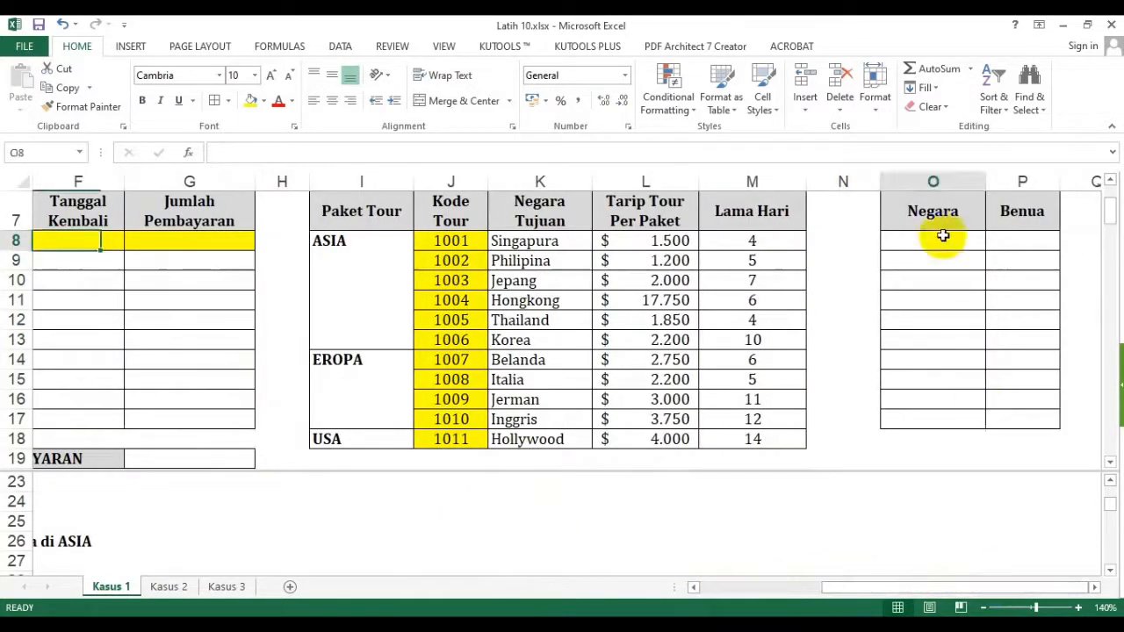
text(=)
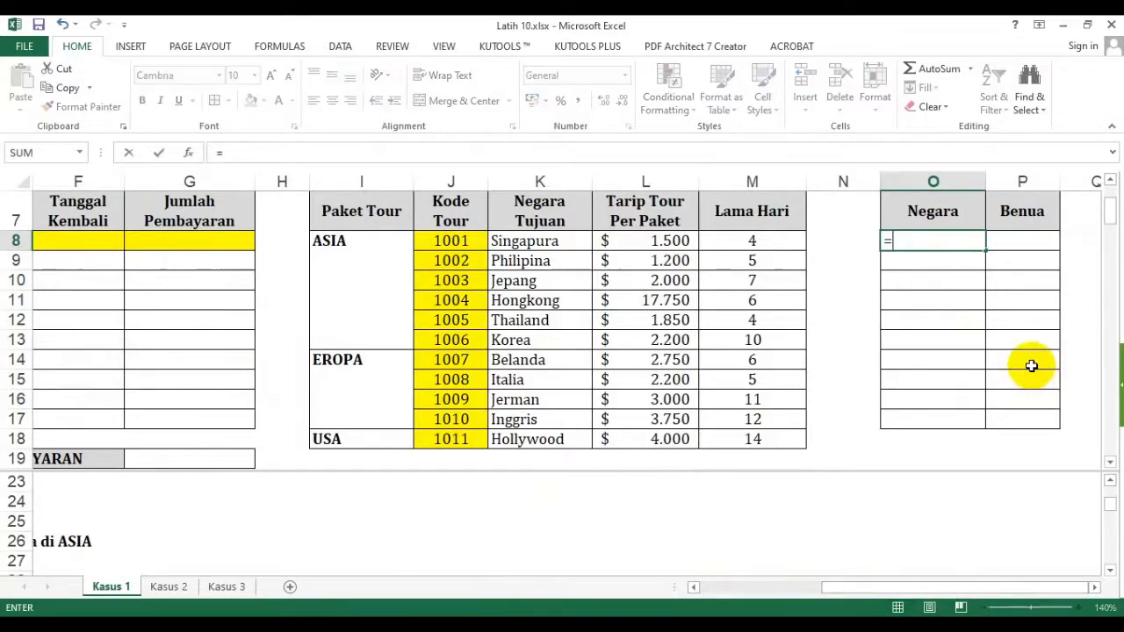
text(right()
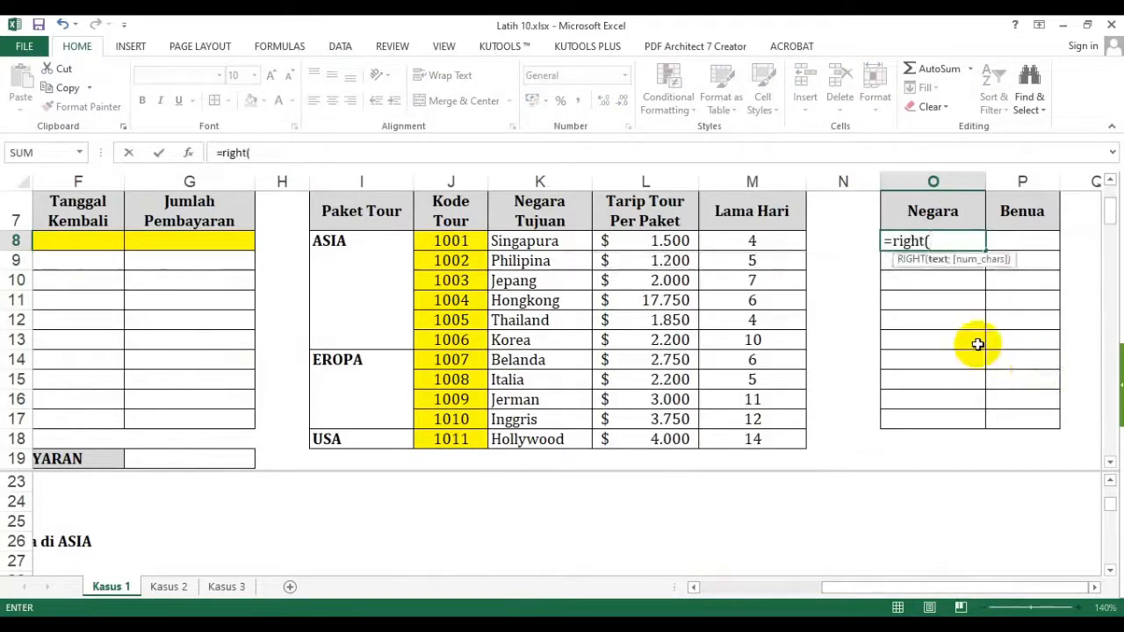
click(742, 587)
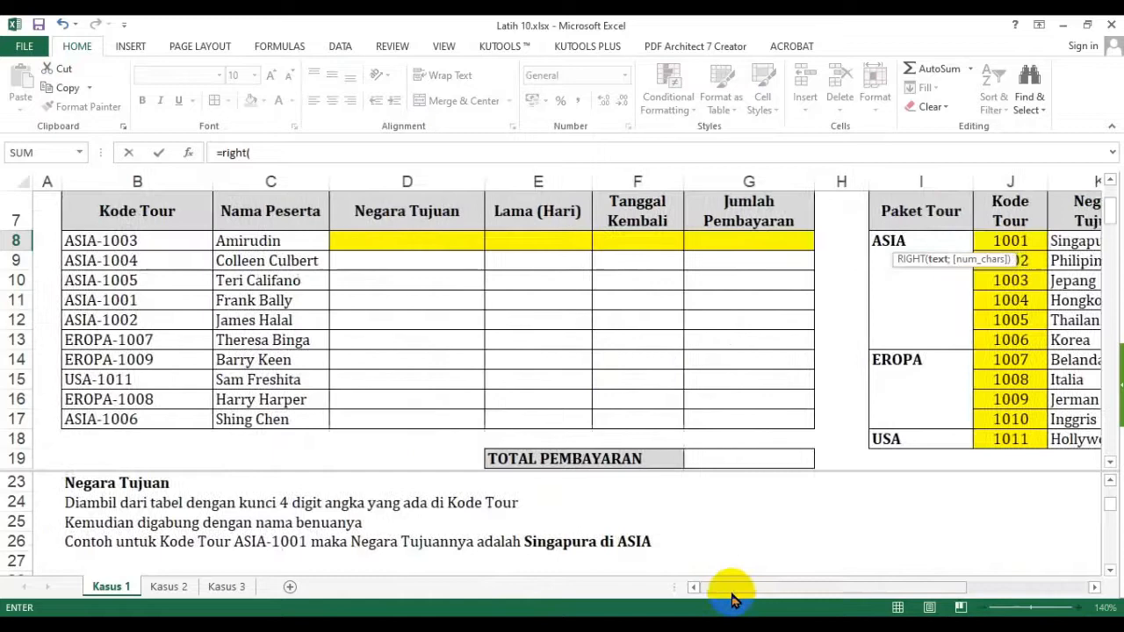
click(136, 241)
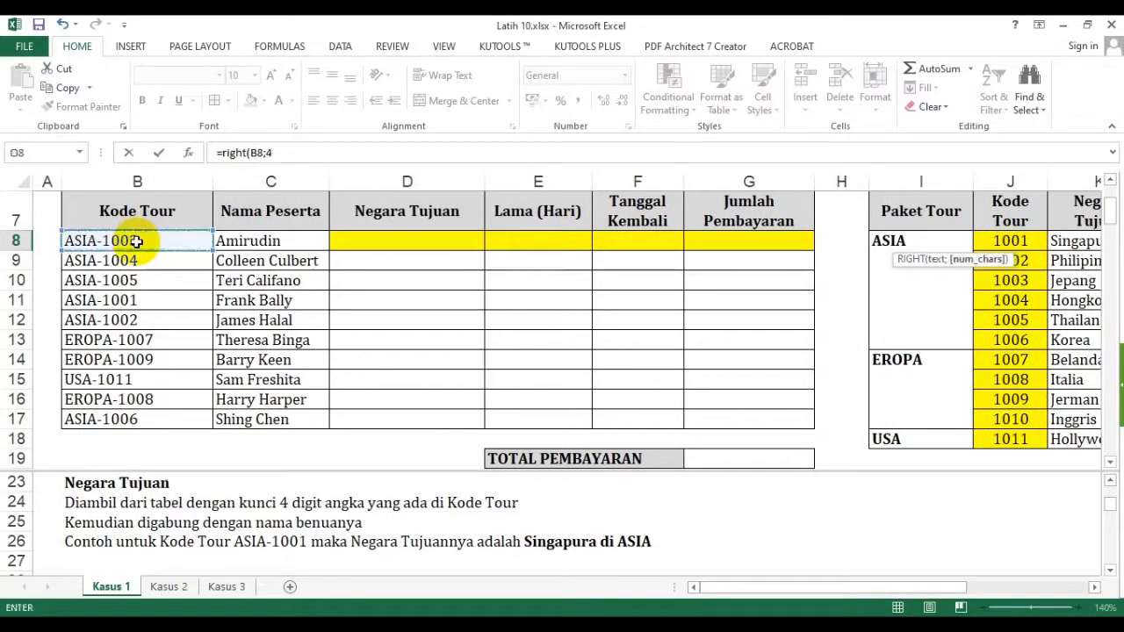
text(;4))
key(Return)
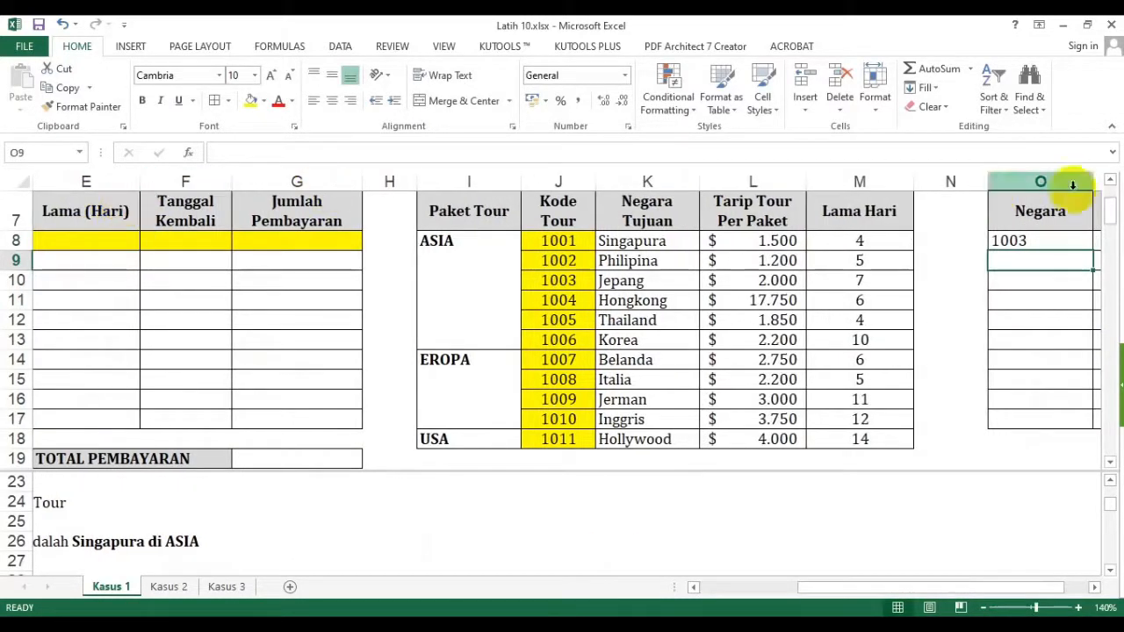
Compare the key extracted in O8 with the Kode Tour keys in column J of the package table
click(1037, 240)
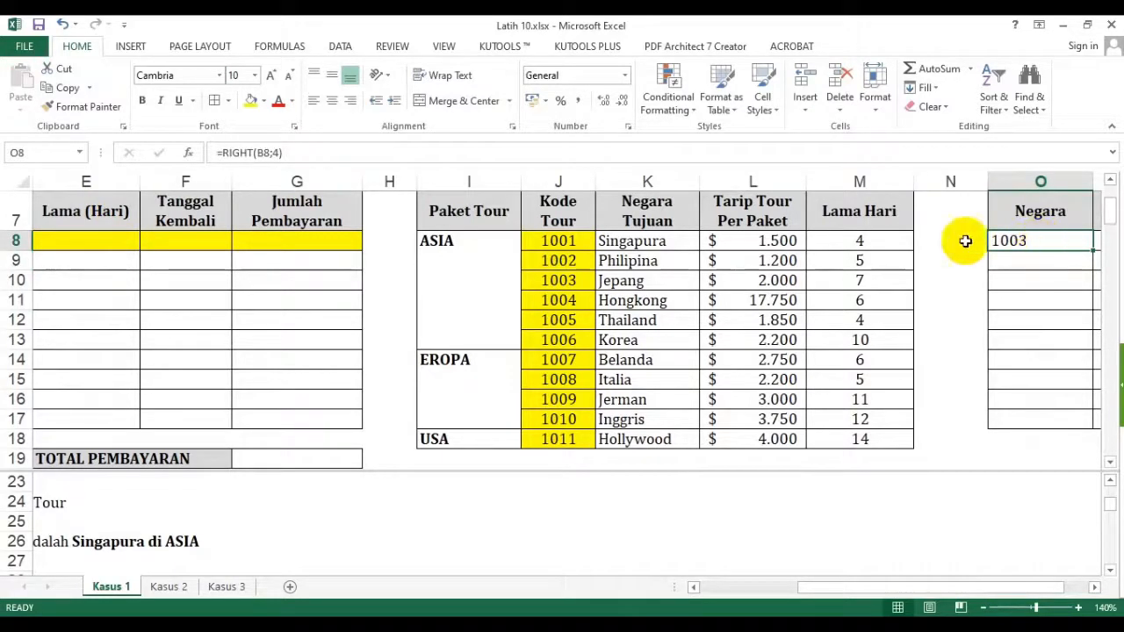
click(562, 241)
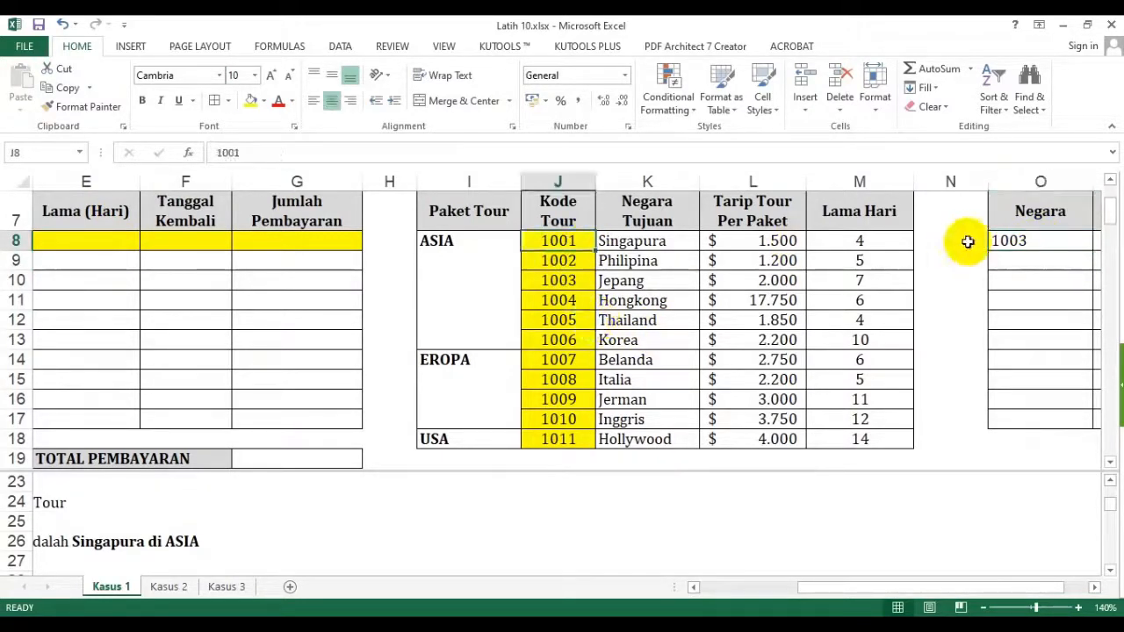
key(Down)
key(Down)
key(Down)
drag(519, 226, 828, 447)
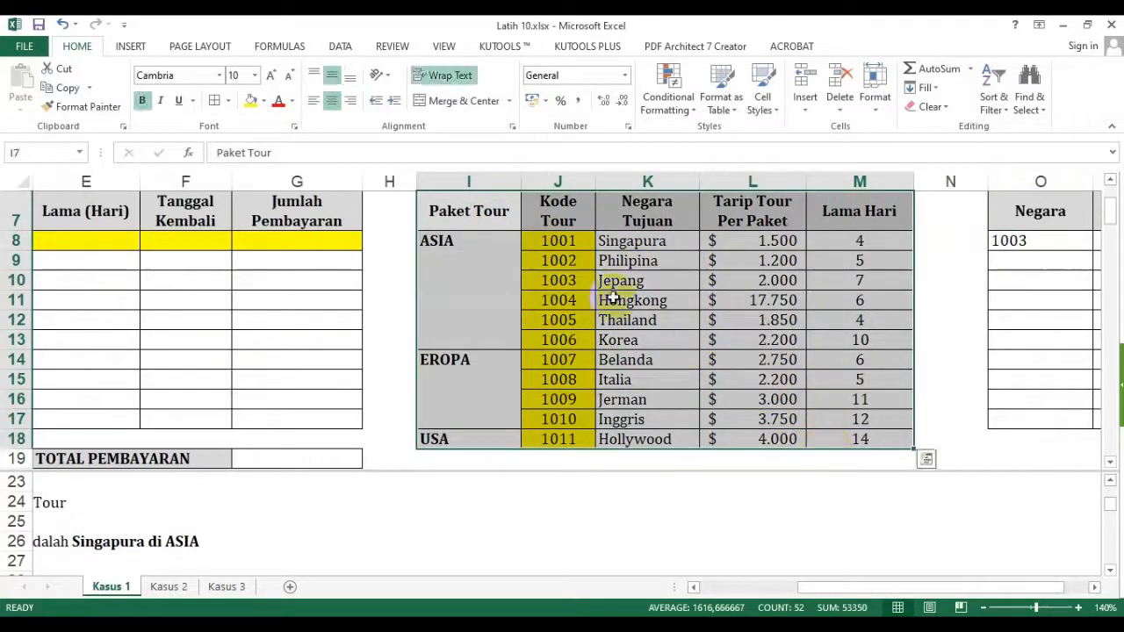
drag(646, 223, 648, 355)
click(570, 259)
key(Down)
key(Down)
key(Down)
key(Down)
key(Down)
key(Down)
key(Down)
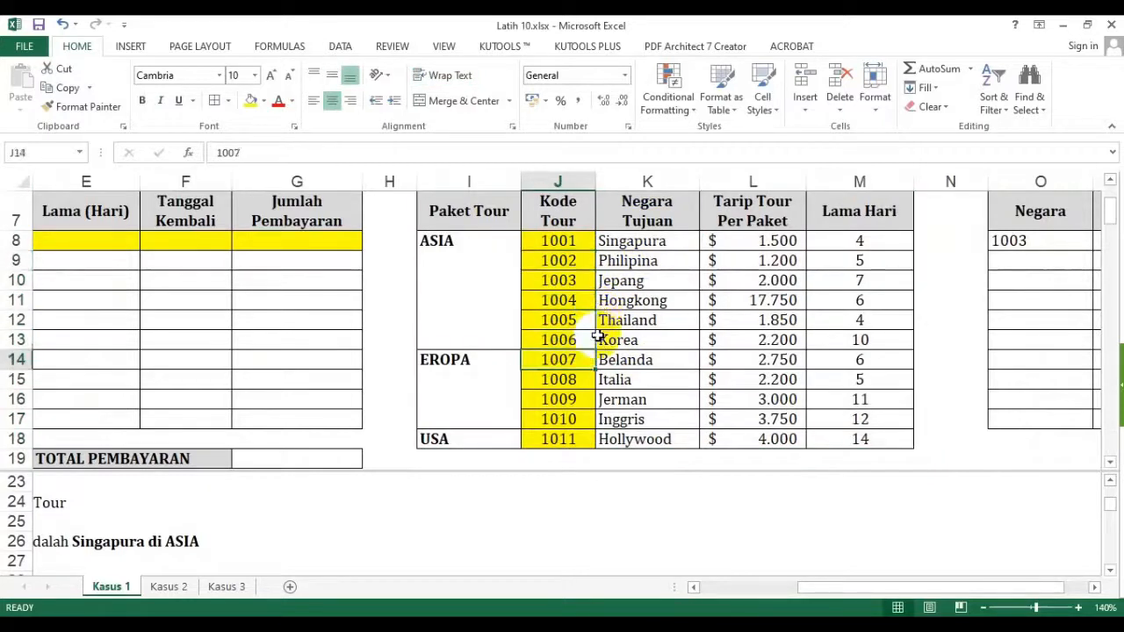
Examine the package table from Kode Tour to Lama Hari and its Negara Tujuan column as the lookup source for O8
click(1027, 240)
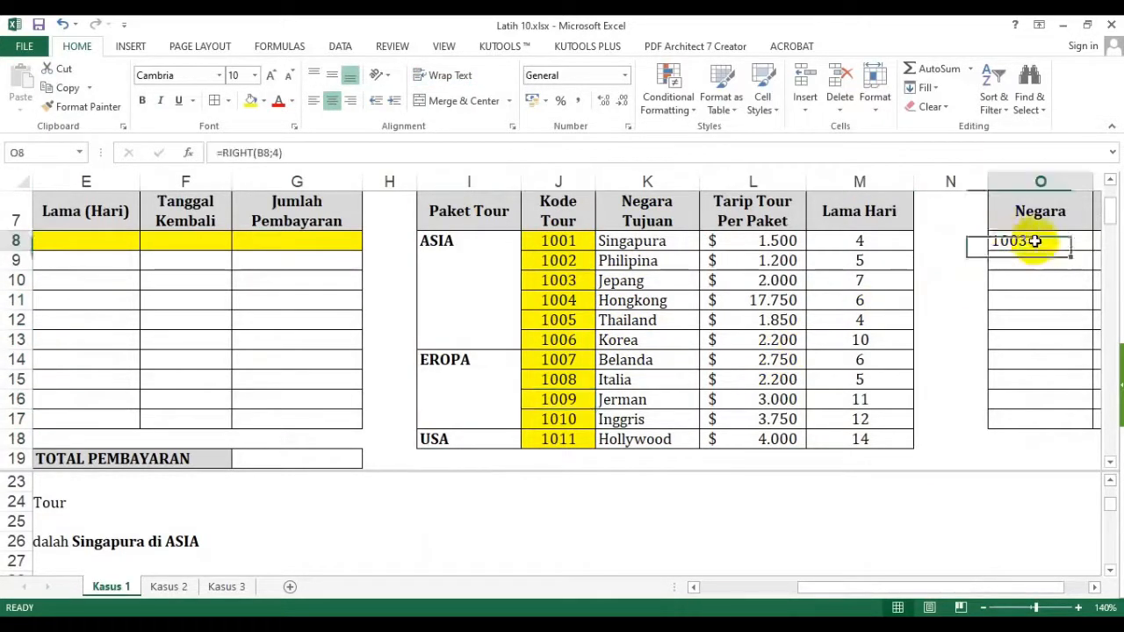
click(1094, 587)
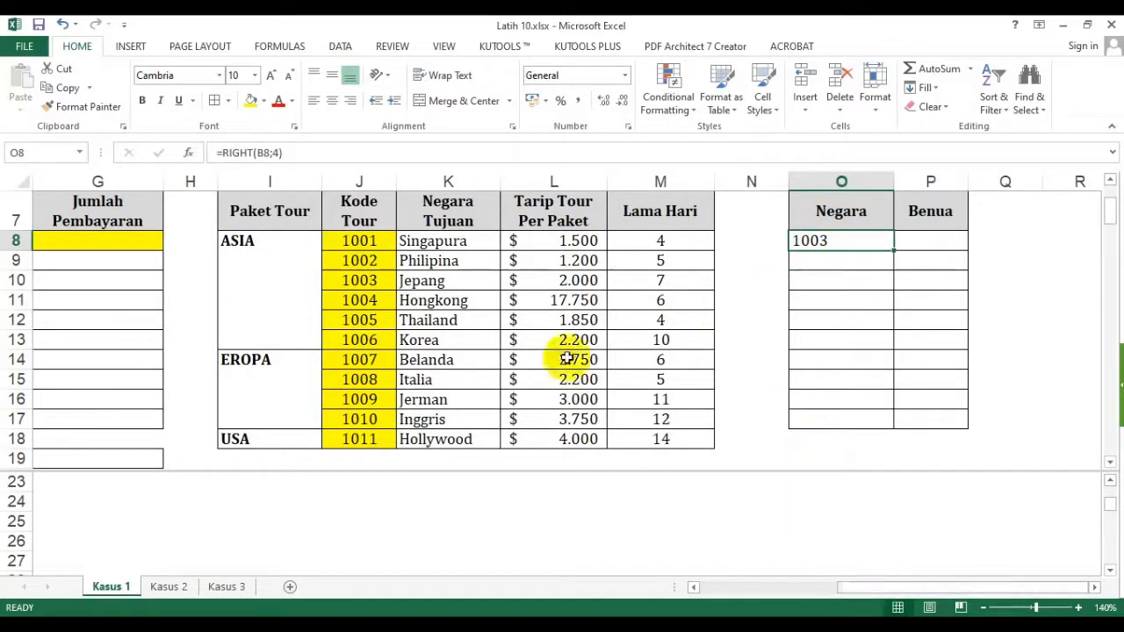
drag(363, 209, 654, 419)
click(828, 246)
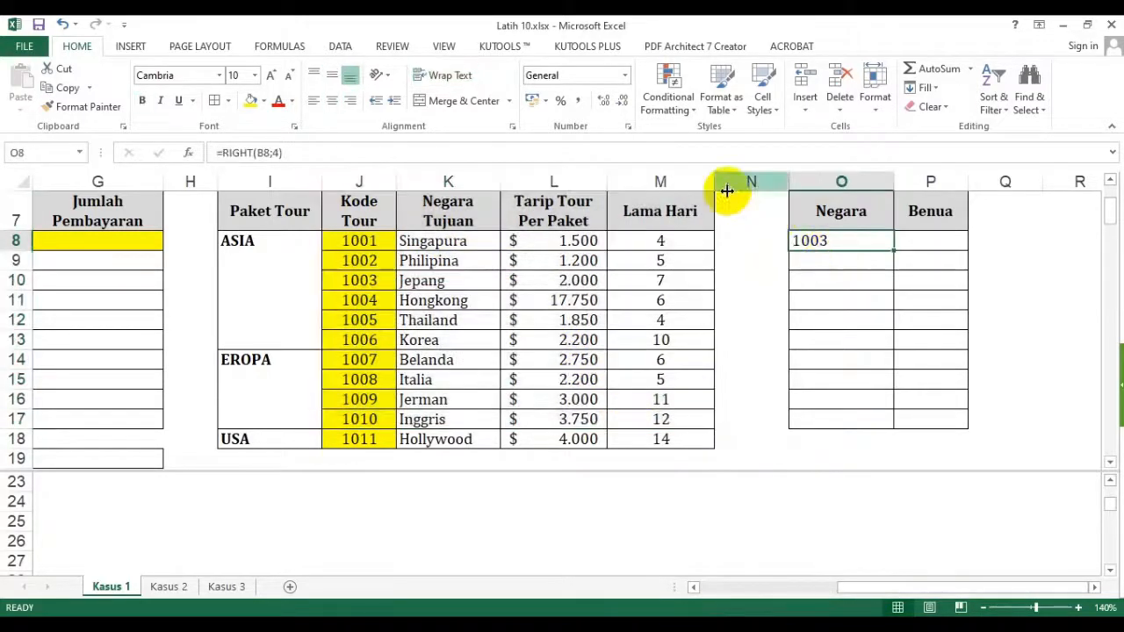
click(1094, 586)
click(1094, 587)
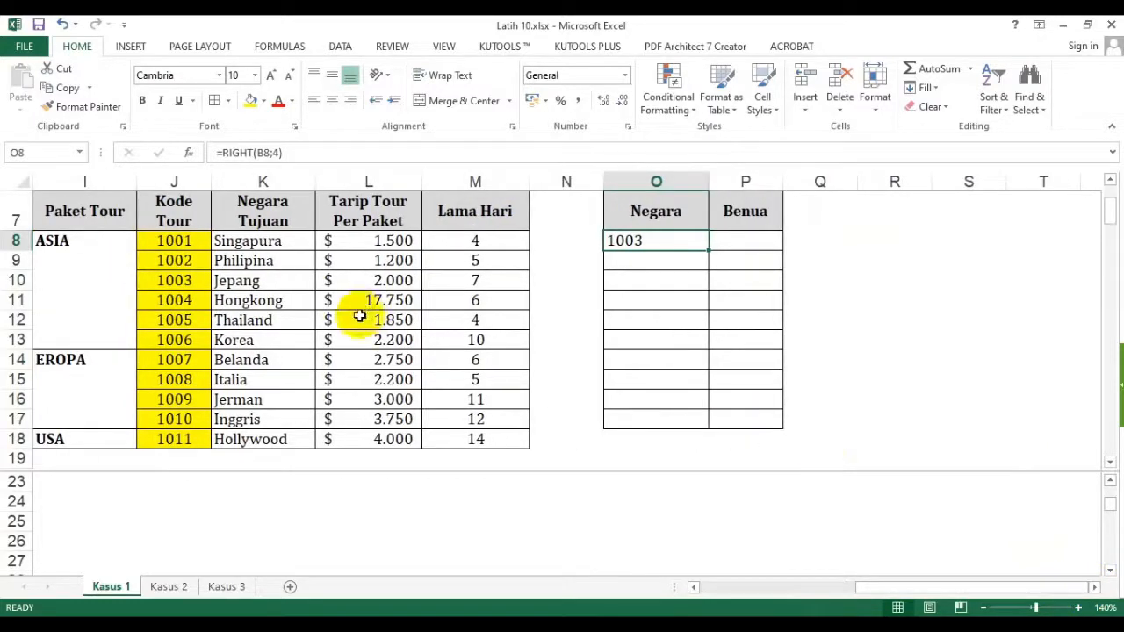
drag(263, 215, 283, 419)
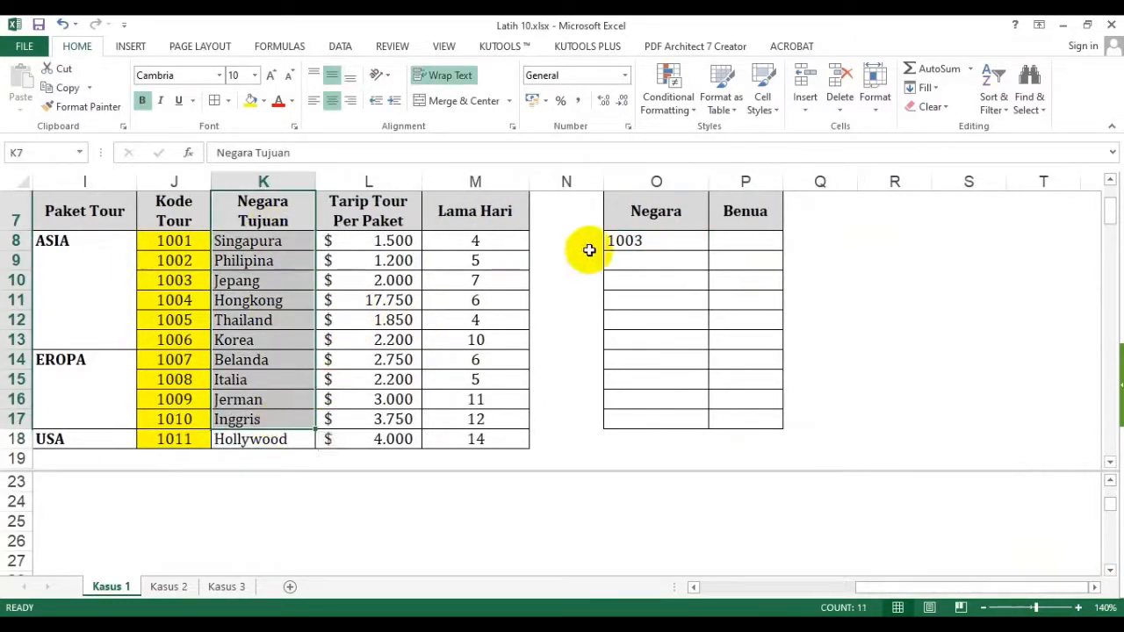
Wrap the RIGHT formula in O8 in an exact-match VLOOKUP on $J$8:$M$18 that returns column 2
click(650, 242)
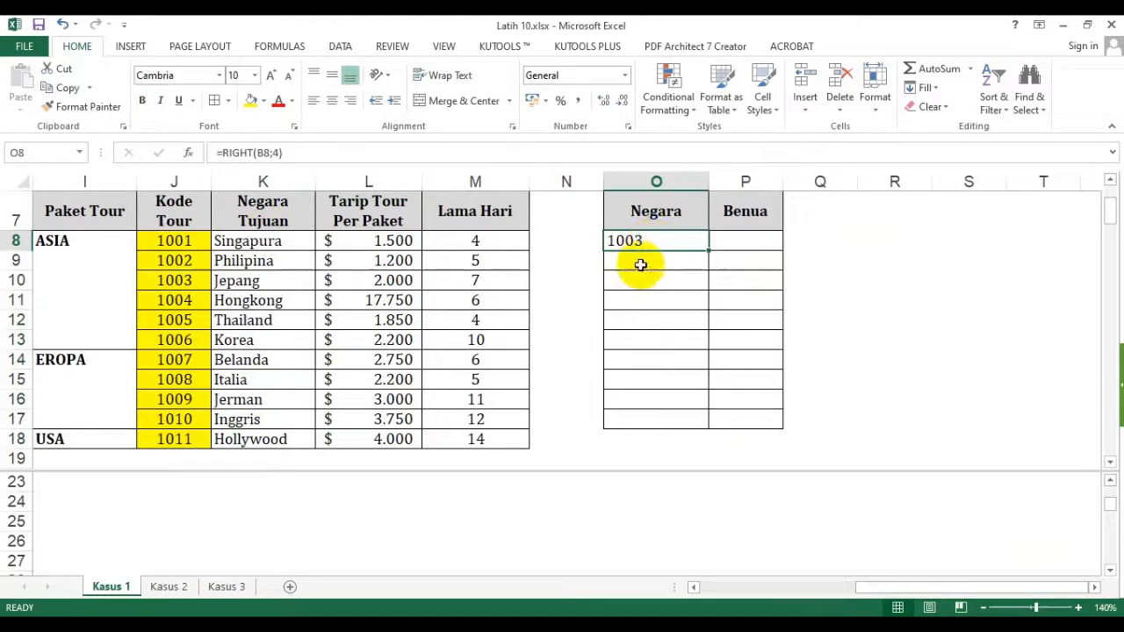
double_click(655, 243)
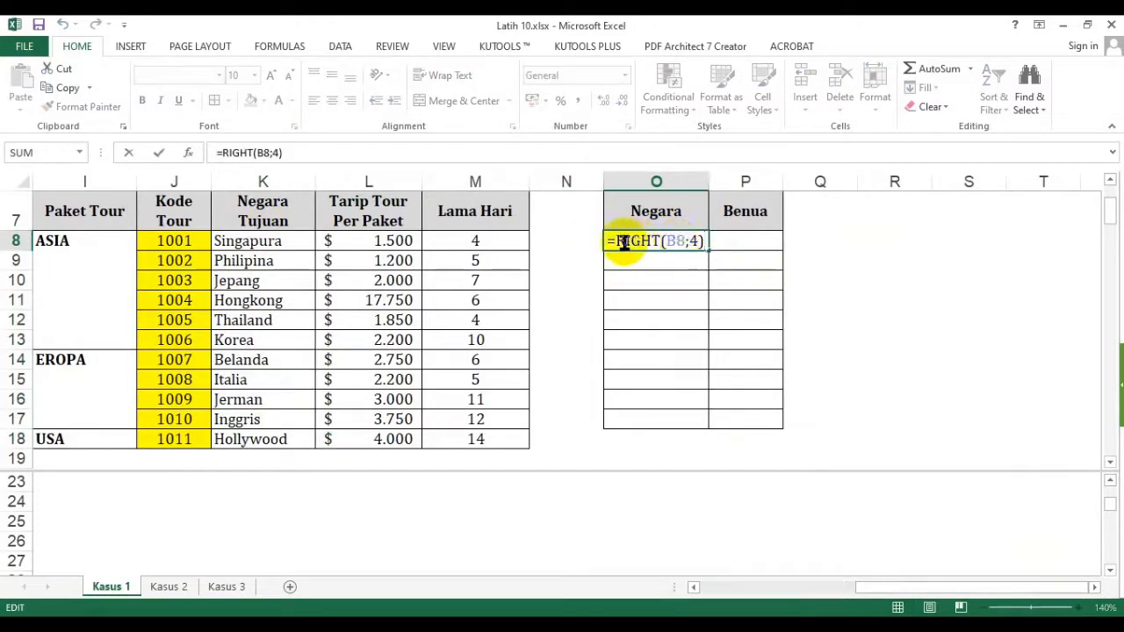
click(616, 240)
text(vlookup)
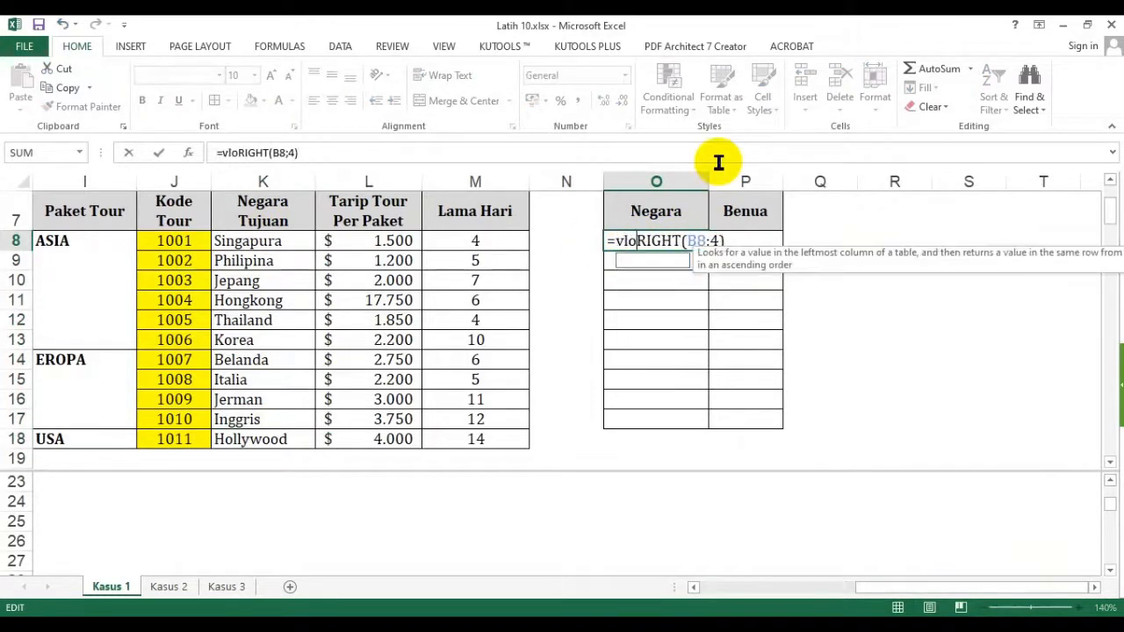
text(()
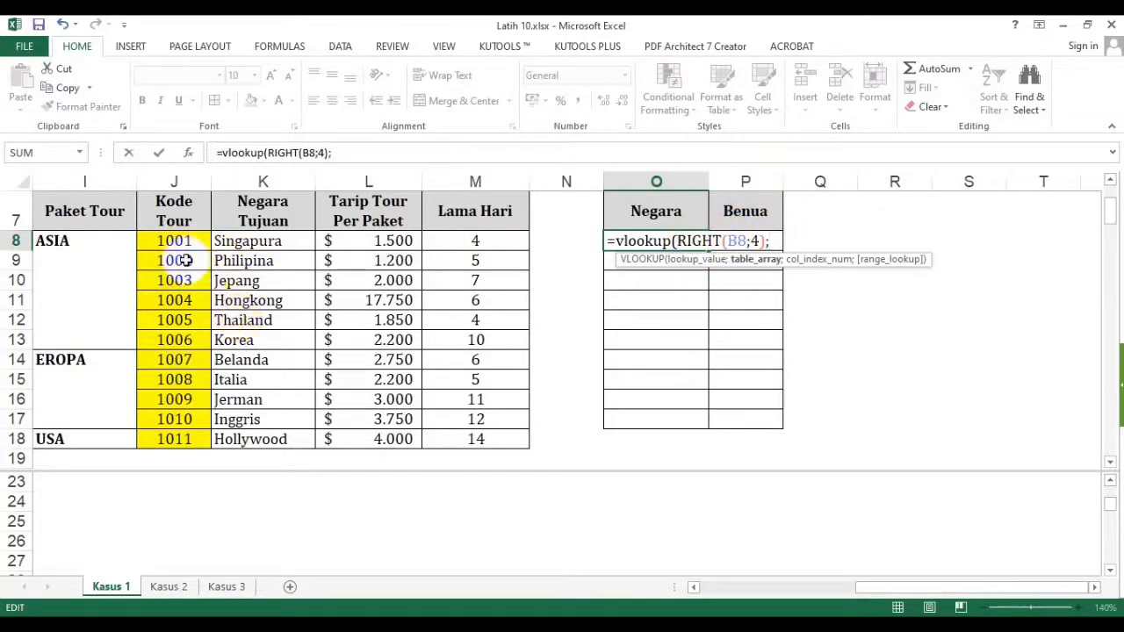
drag(176, 240, 446, 436)
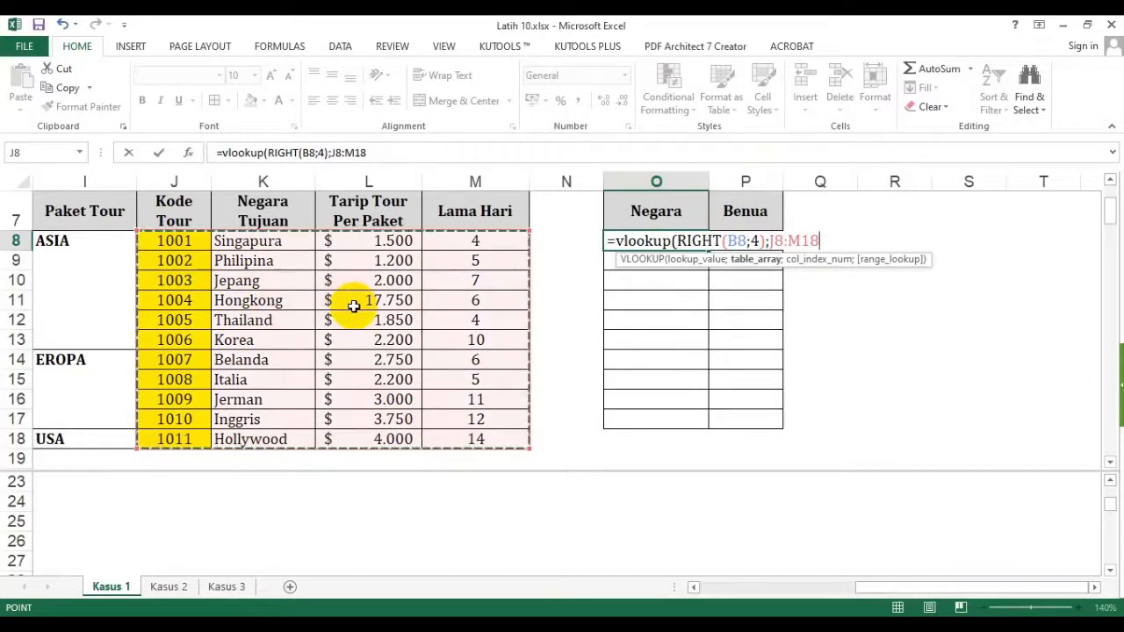
key(F4)
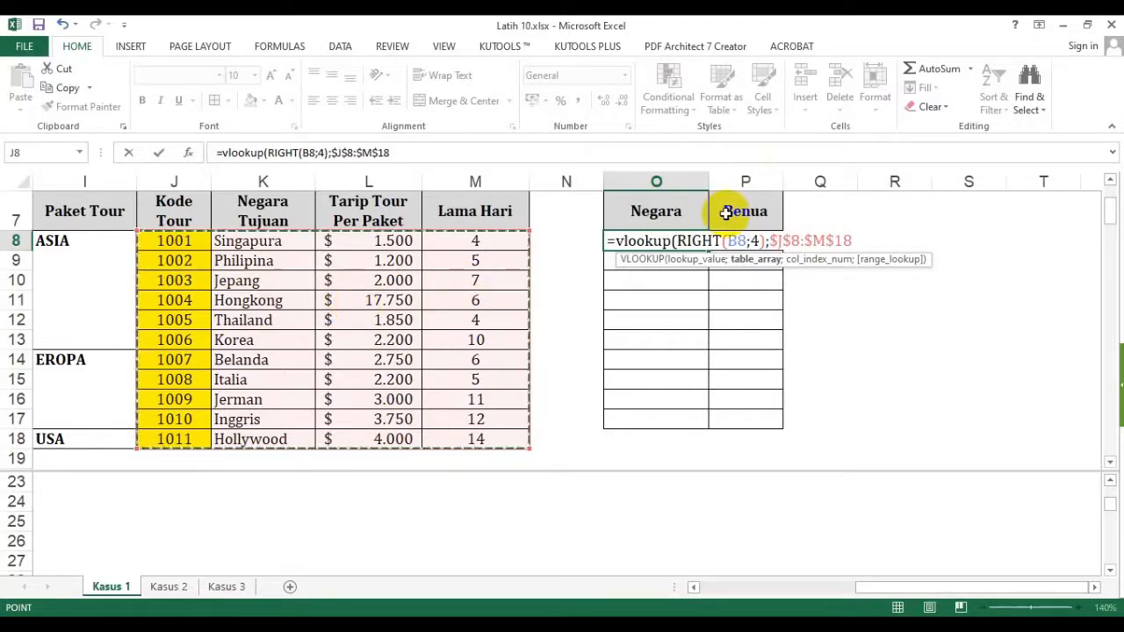
text(;)
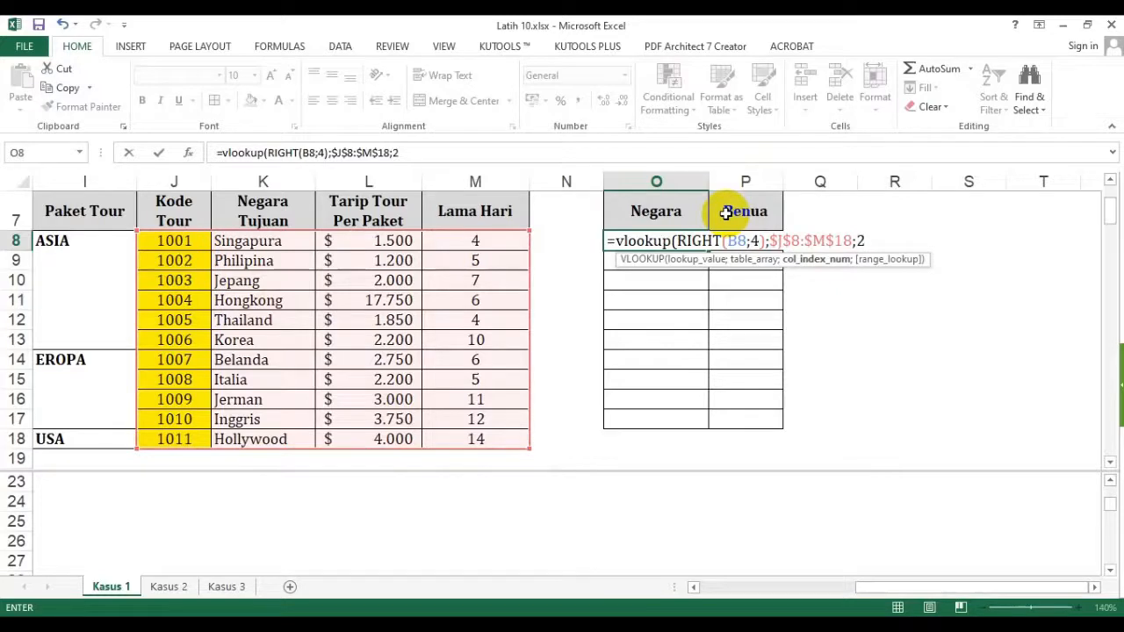
text(2;)
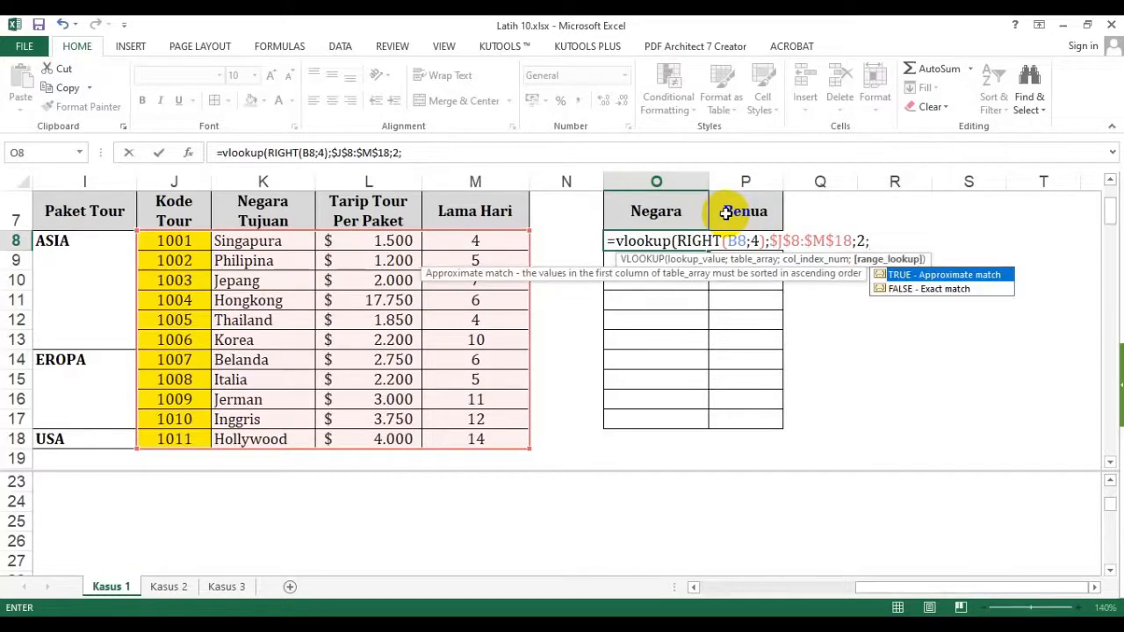
text(false))
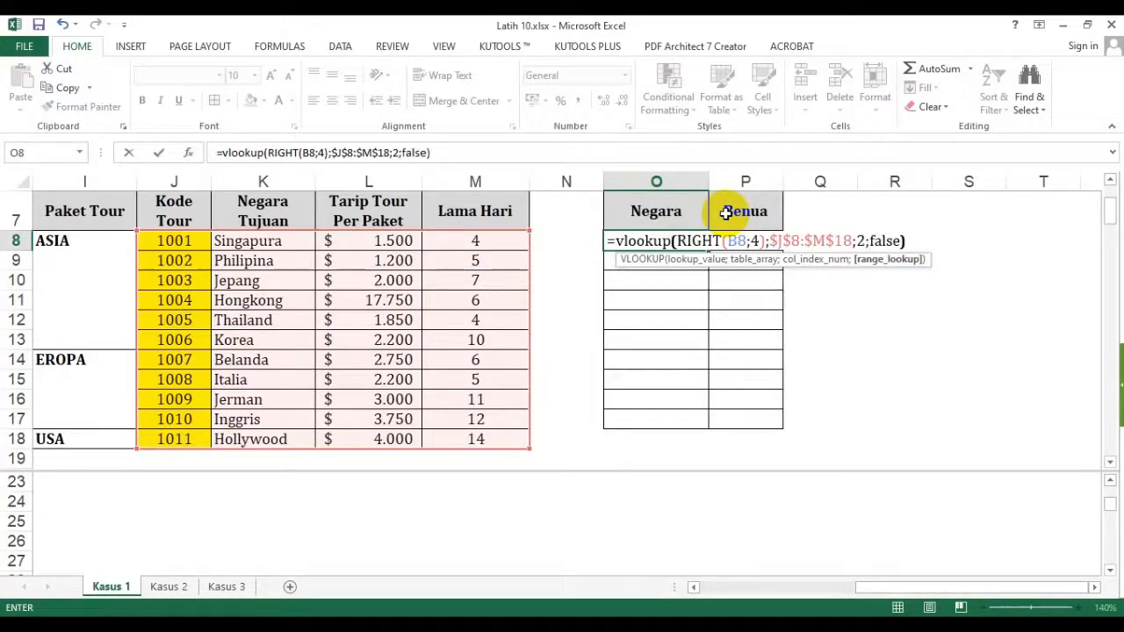
key(Return)
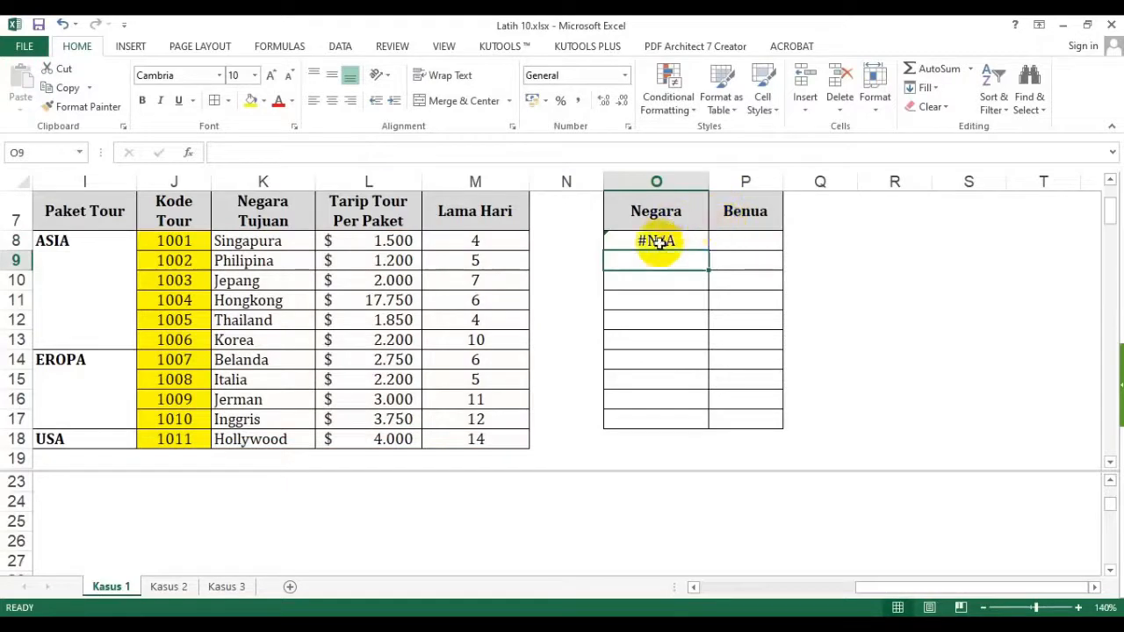
Convert the VLOOKUP key in O8 to a number by wrapping RIGHT(B8;4) in the VALUE function
click(659, 244)
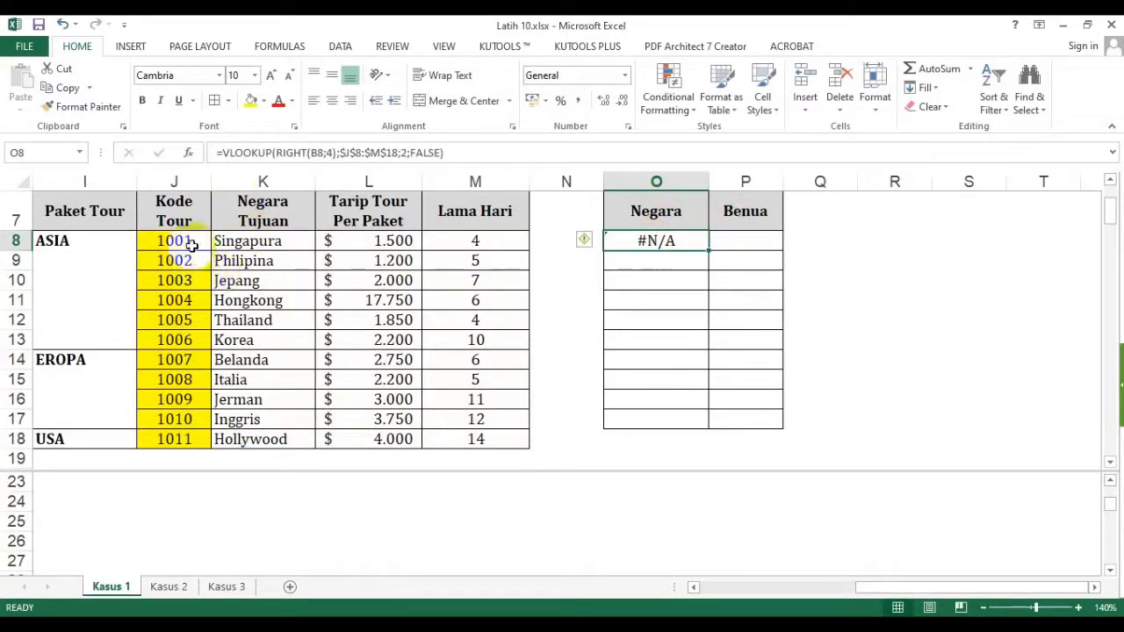
drag(174, 211, 433, 394)
drag(189, 242, 198, 360)
click(669, 238)
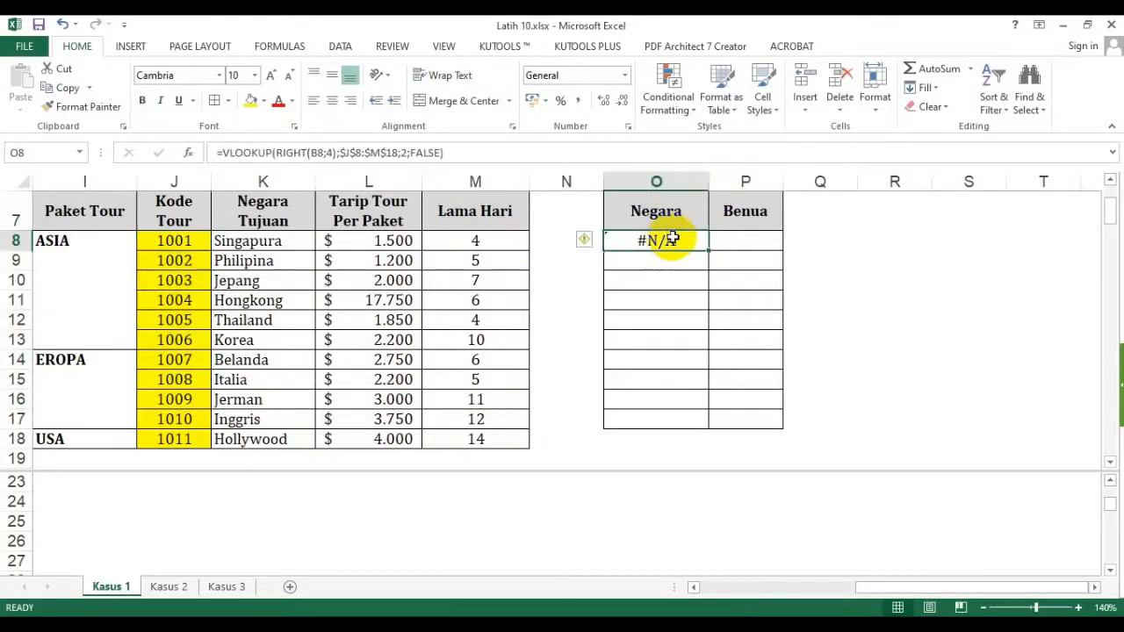
double_click(692, 237)
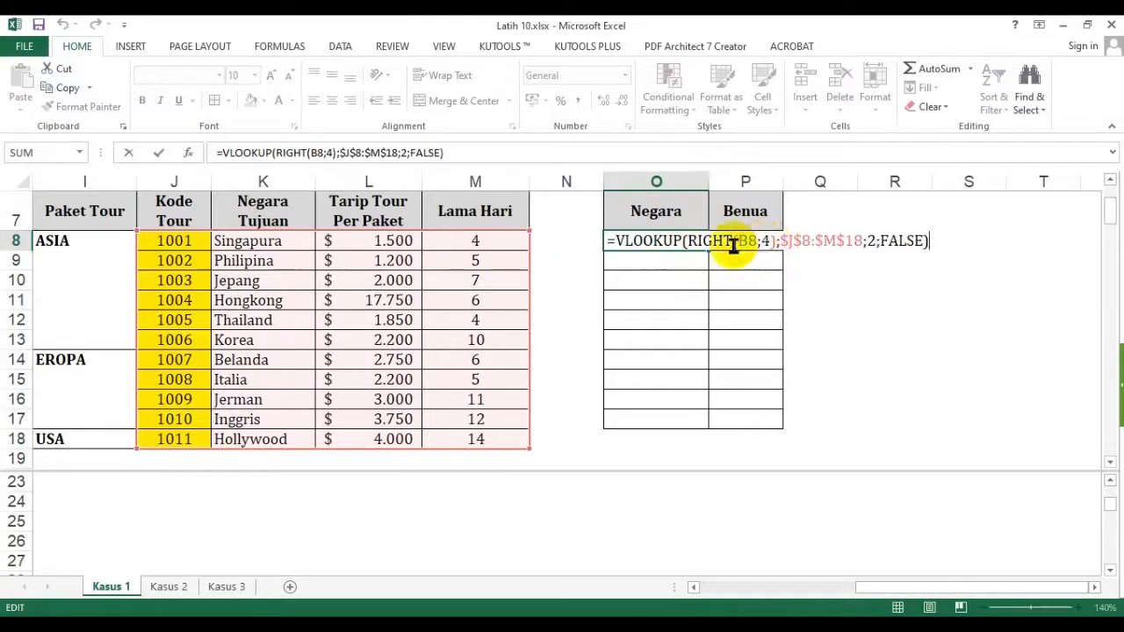
drag(694, 240, 772, 242)
click(688, 240)
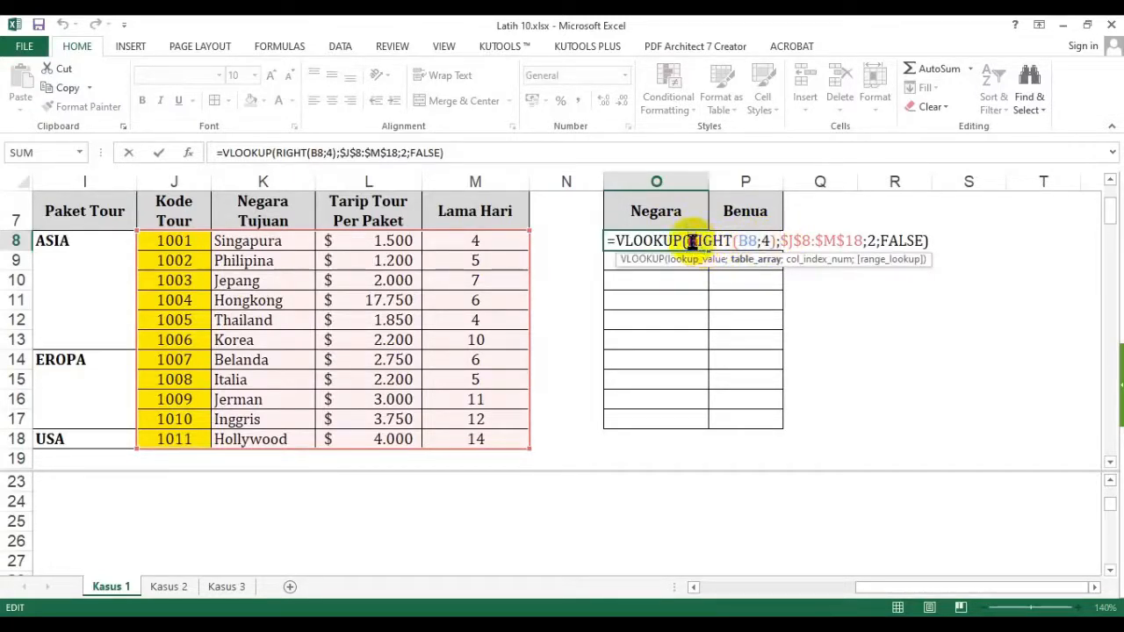
text(value()
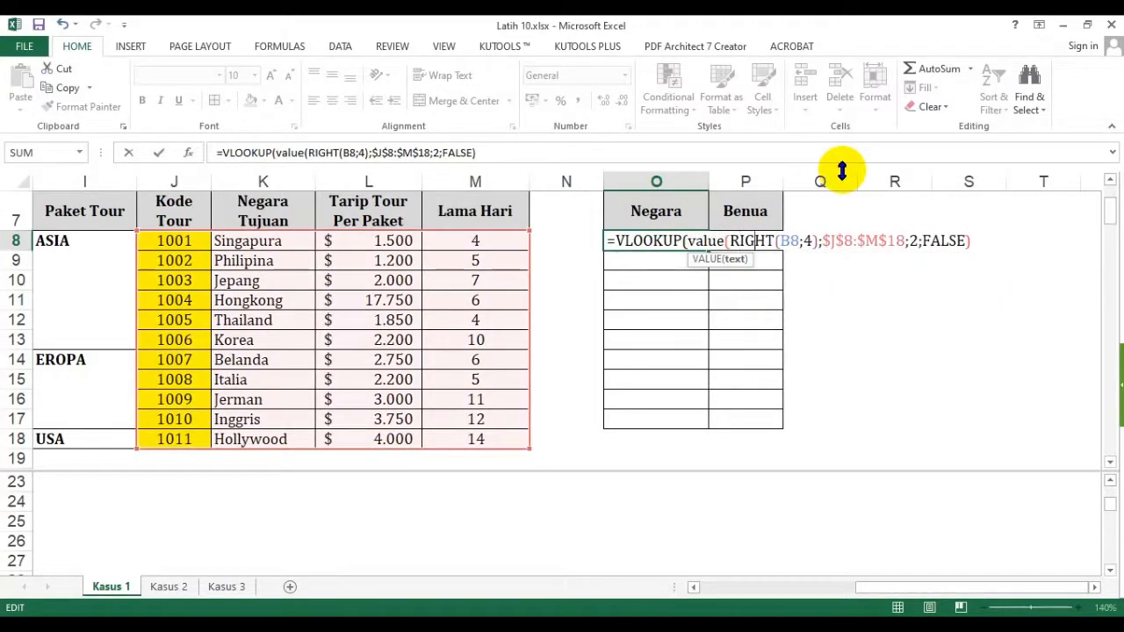
key(Right)
key(Right)
key(Right)
key(Right)
text())
key(Return)
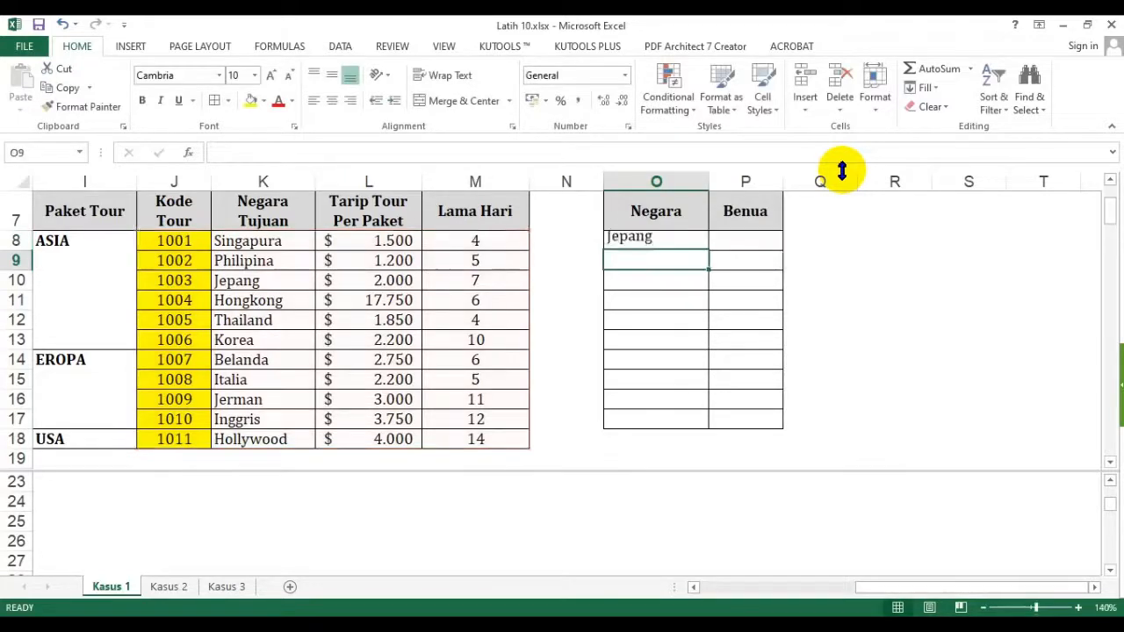
Fill the Negara formula from O8 down to O17 and check it against the participants' Kode Tour values
click(663, 241)
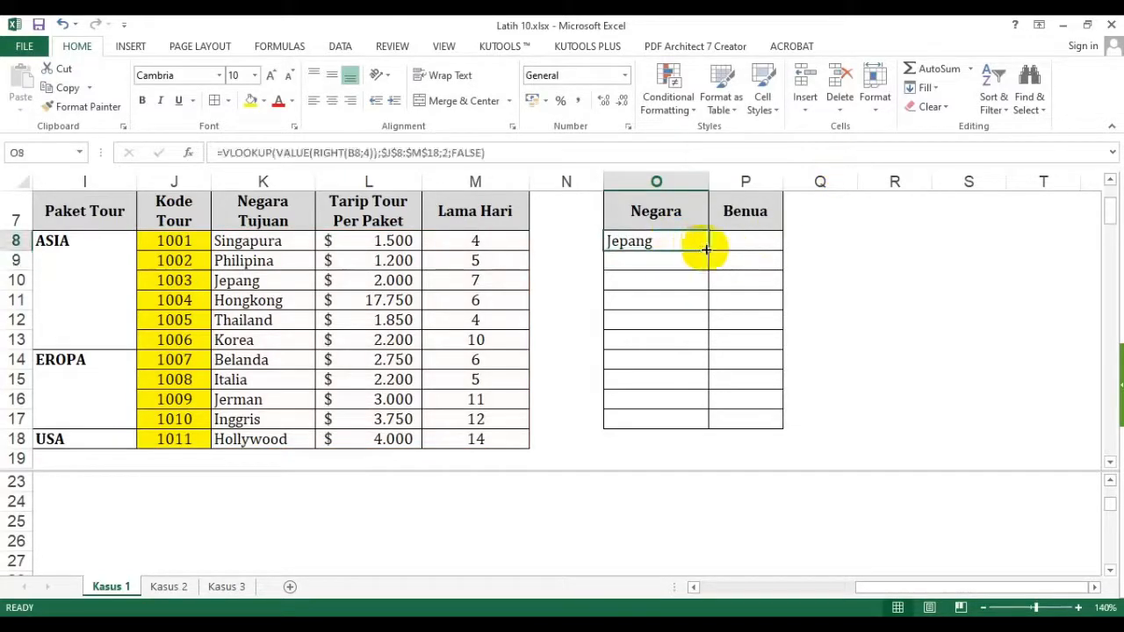
drag(708, 254, 712, 429)
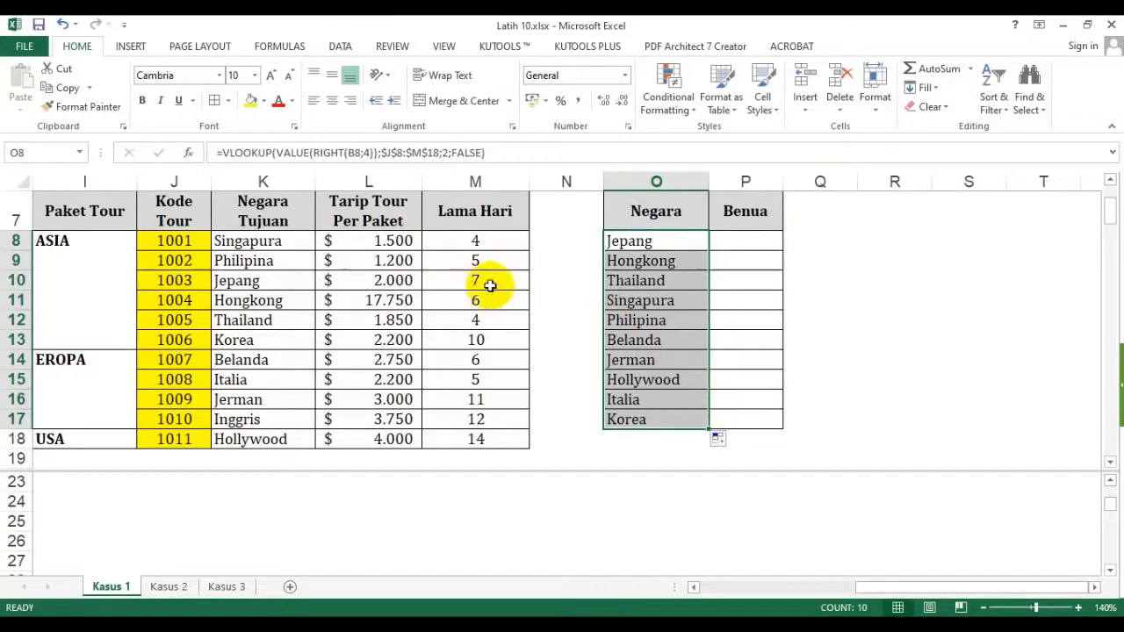
click(671, 240)
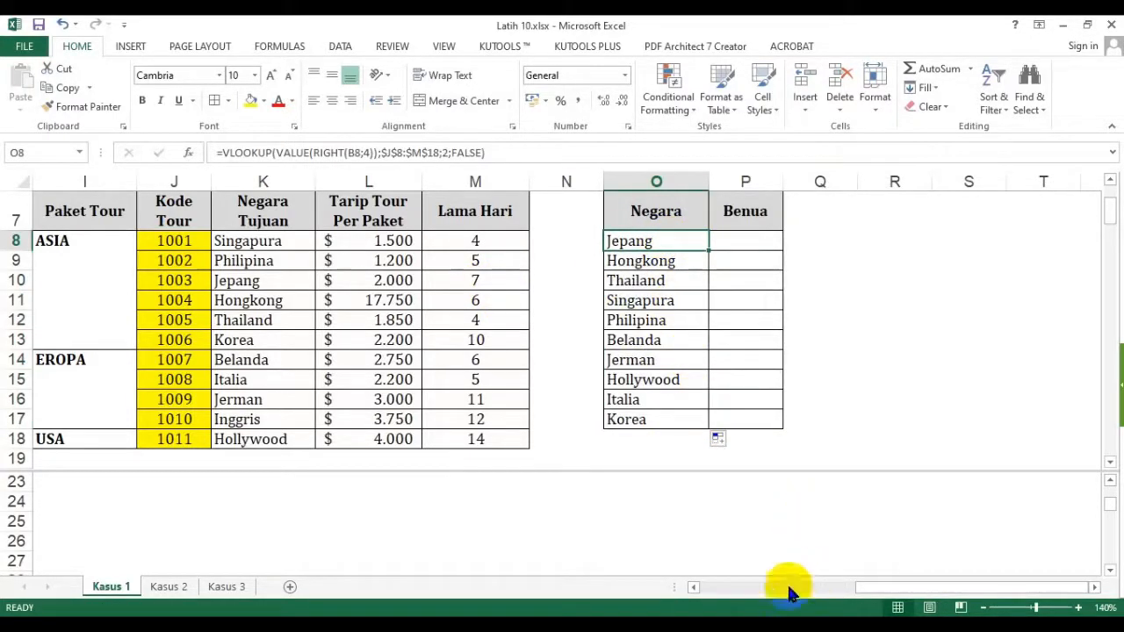
drag(875, 589, 690, 585)
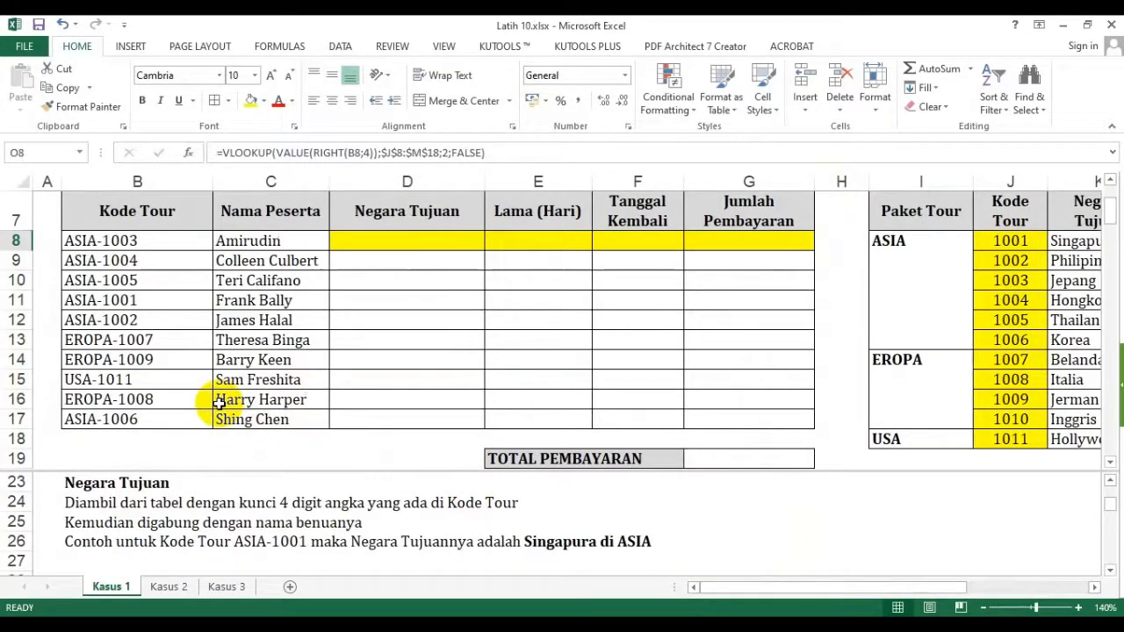
Copy the Benua column P and insert the copy as column Q
click(107, 239)
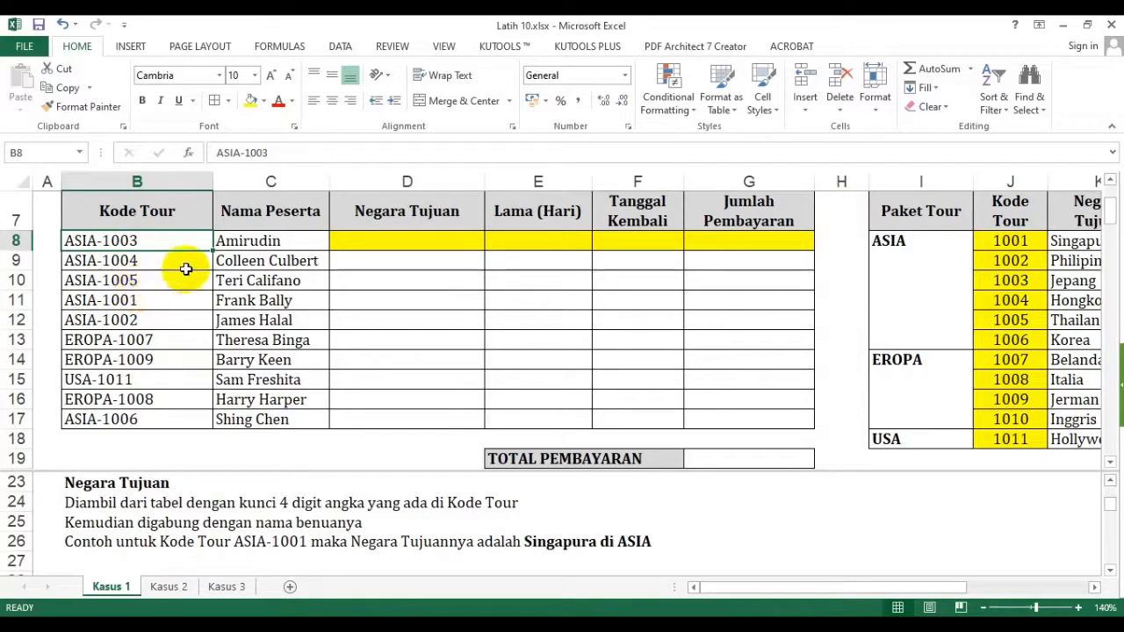
drag(760, 587, 881, 590)
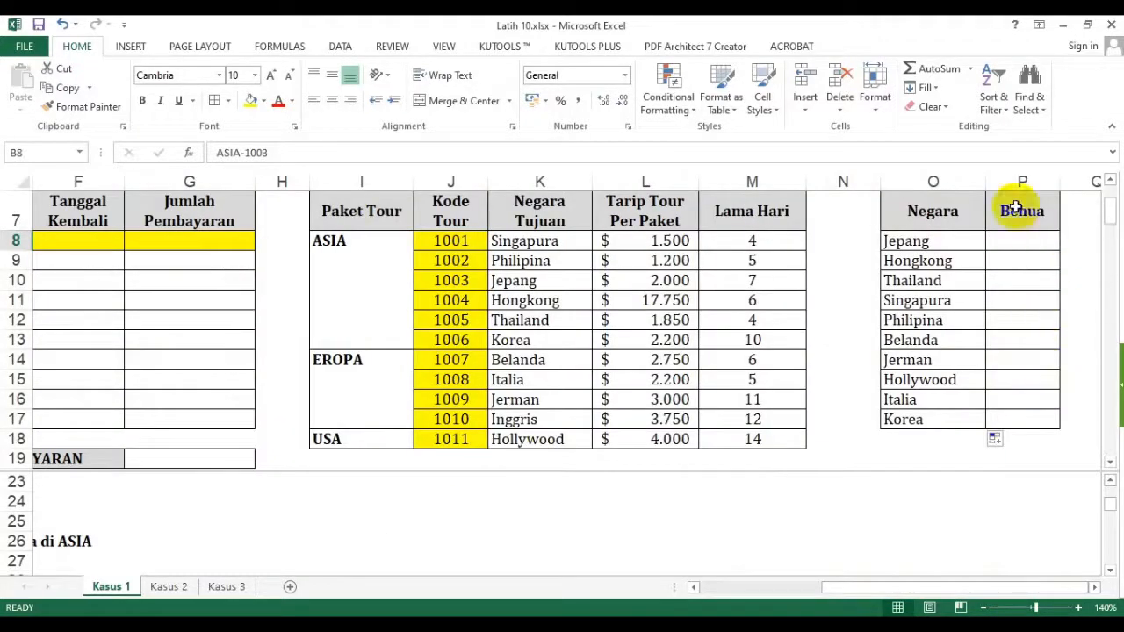
click(1020, 180)
key(ctrl+c)
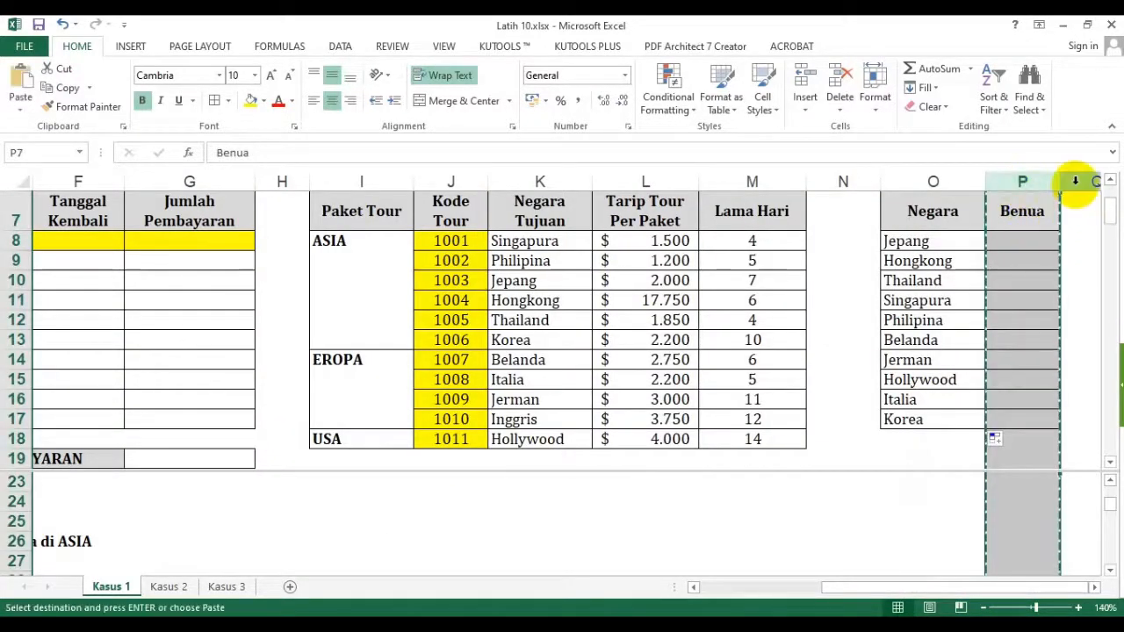
right_click(1073, 181)
click(971, 297)
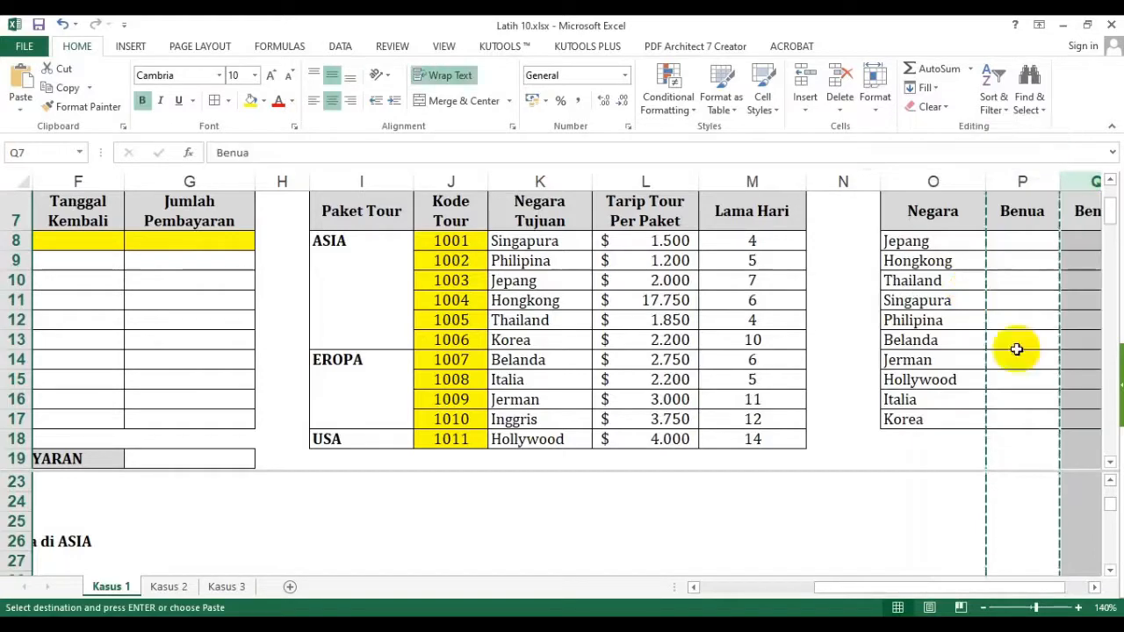
click(1092, 587)
click(1093, 588)
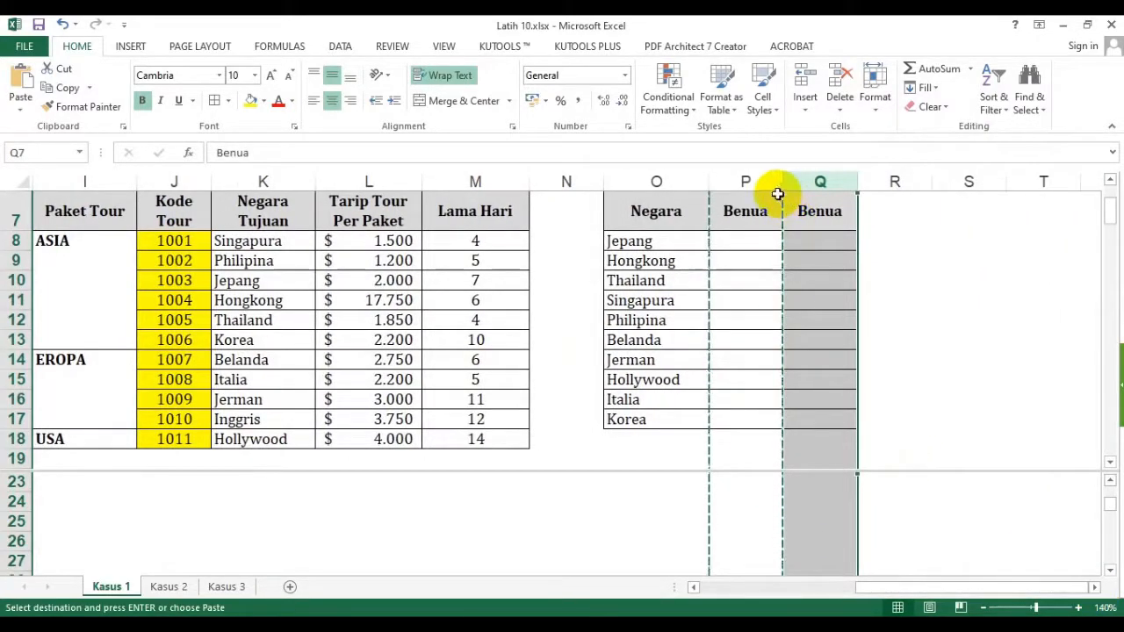
Delete the duplicate Benua column Q
click(803, 179)
right_click(804, 181)
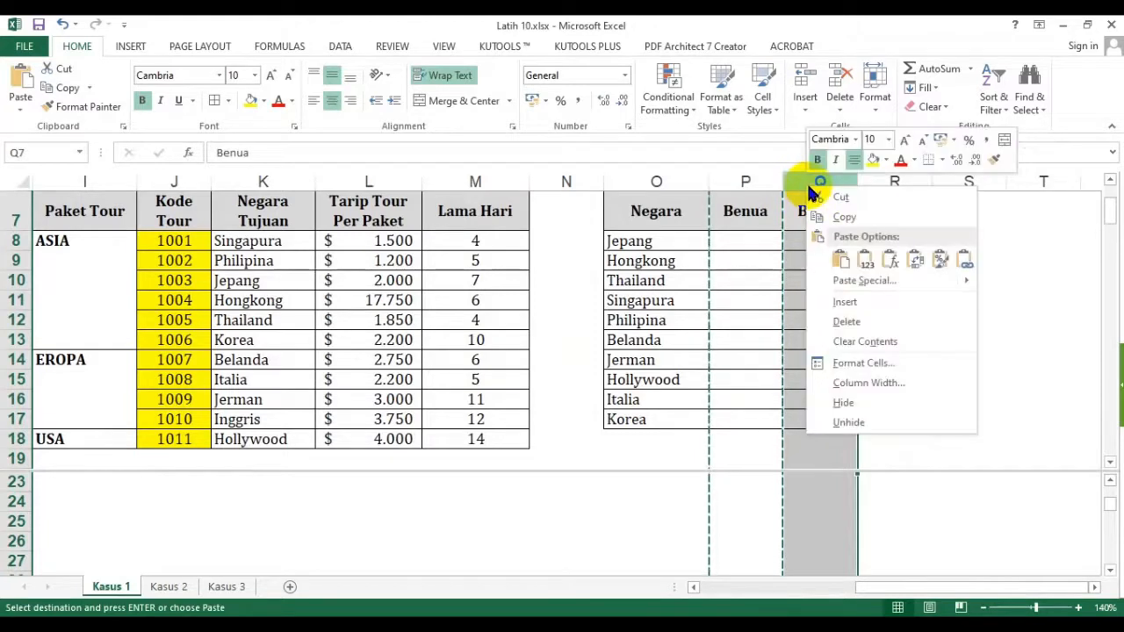
click(803, 185)
right_click(804, 183)
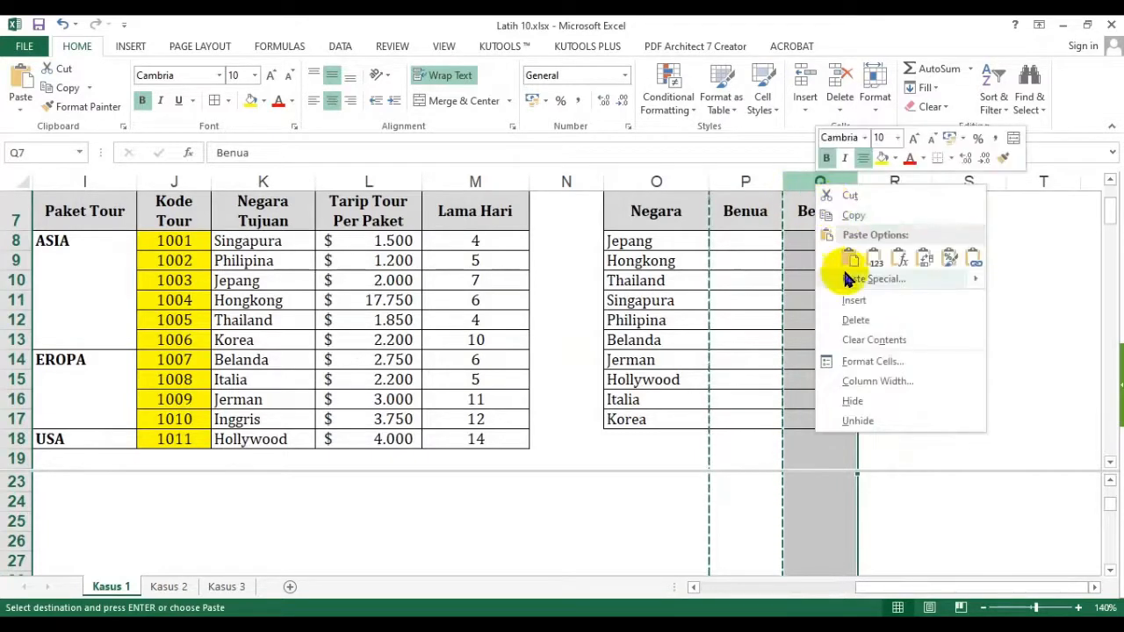
click(853, 319)
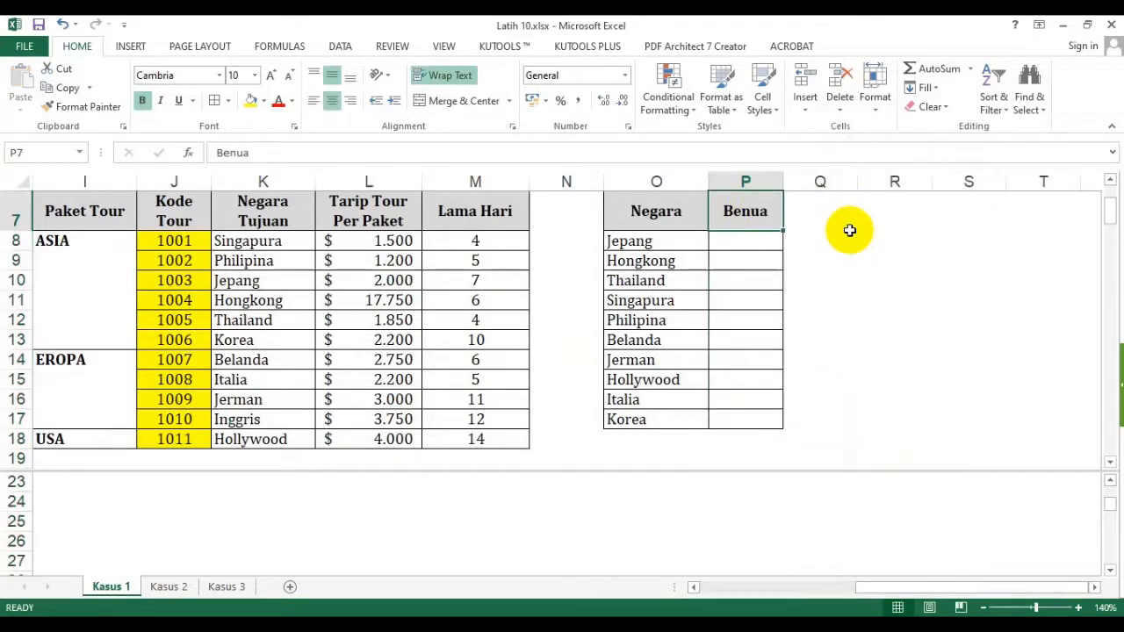
Start a LEFT formula on B8 in the Benua cell P8, with ? as placeholder for the number of characters
key(Down)
click(755, 586)
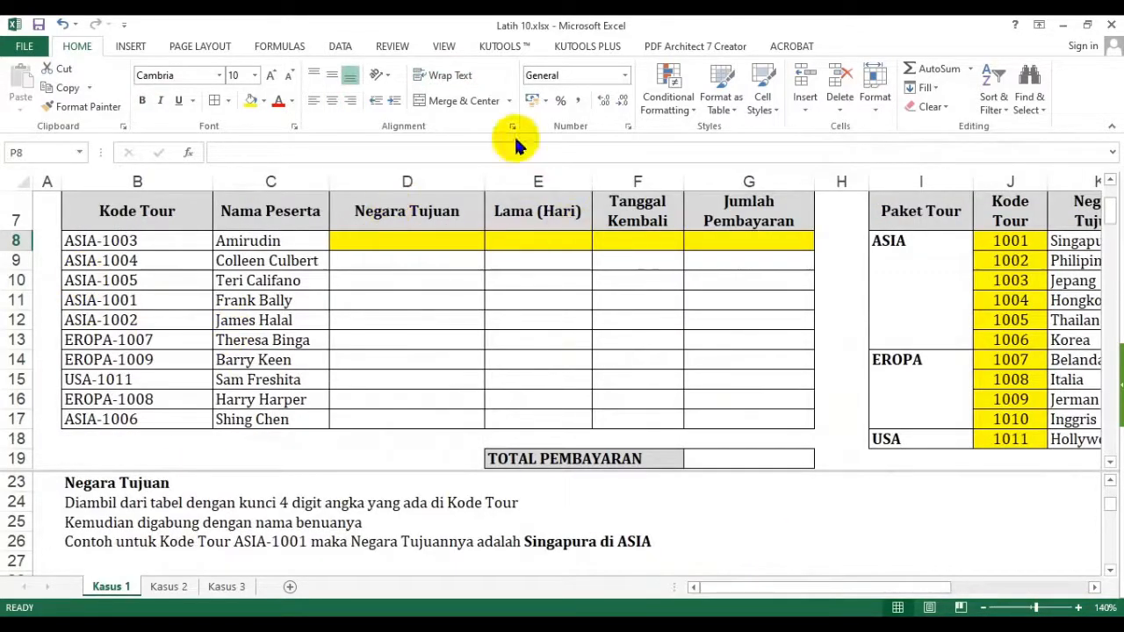
drag(97, 243, 96, 406)
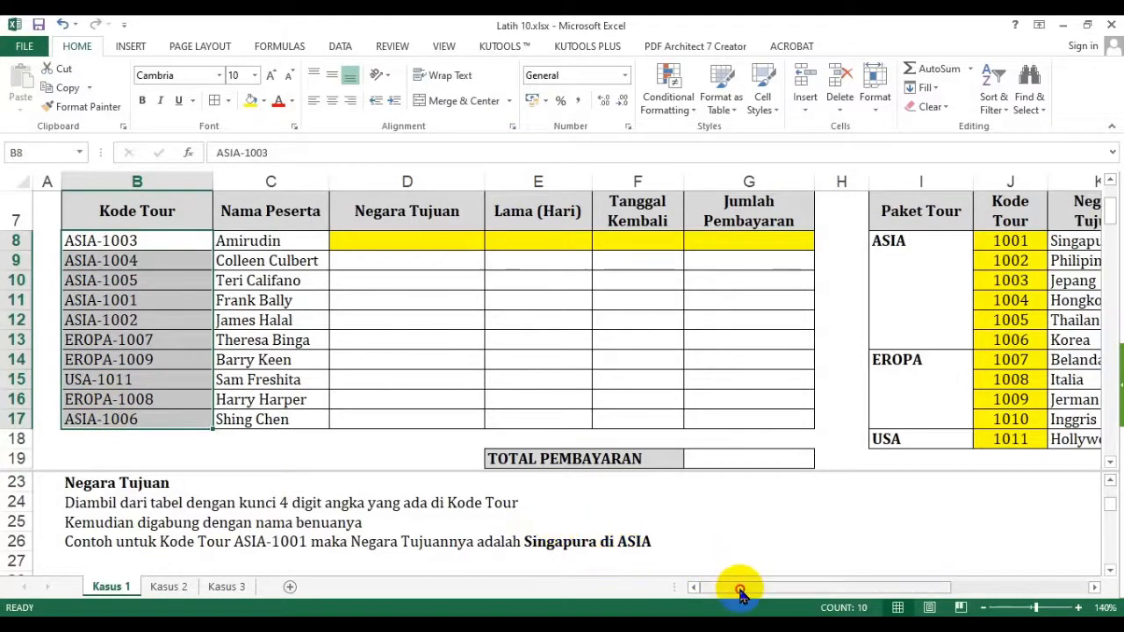
drag(740, 587, 890, 589)
click(942, 248)
text(=)
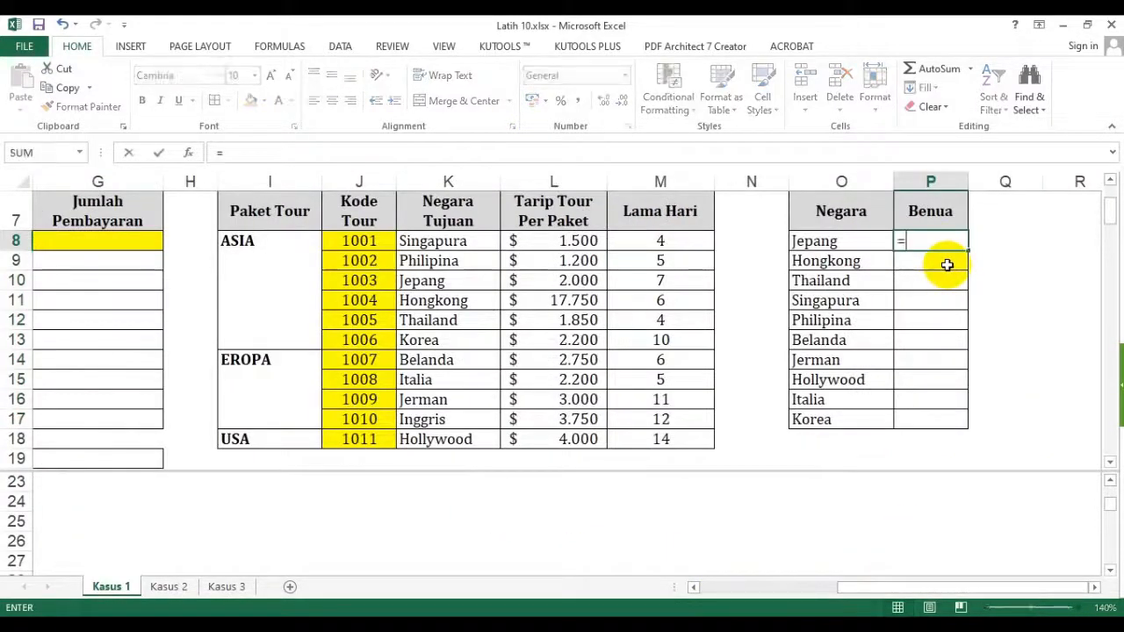
text(left()
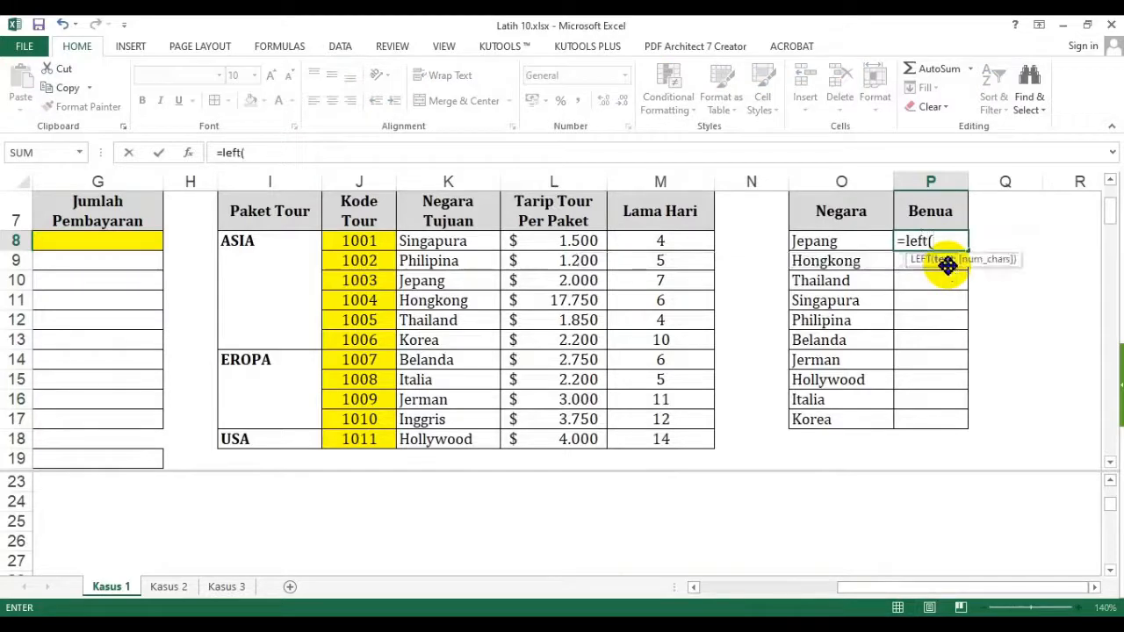
click(753, 594)
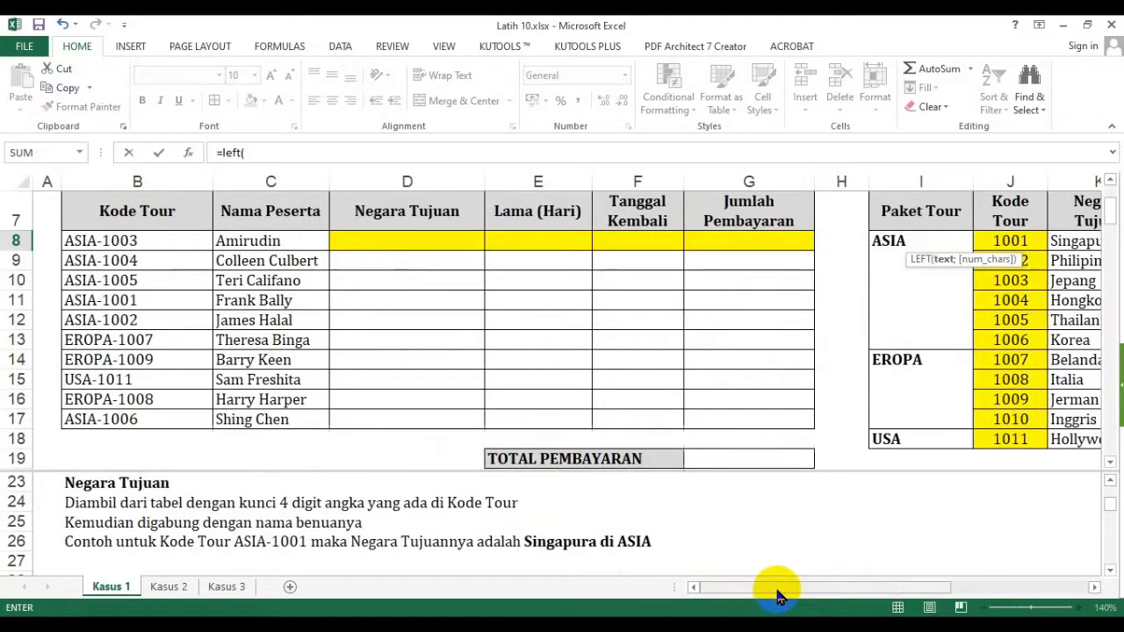
click(129, 240)
text(;)
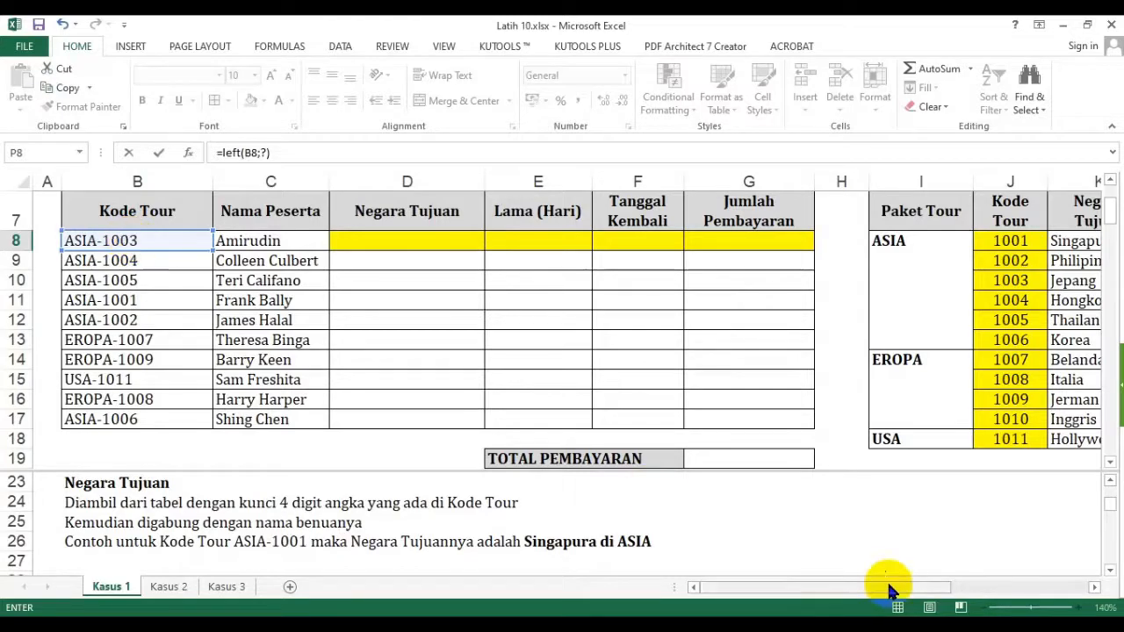
drag(890, 591, 1032, 593)
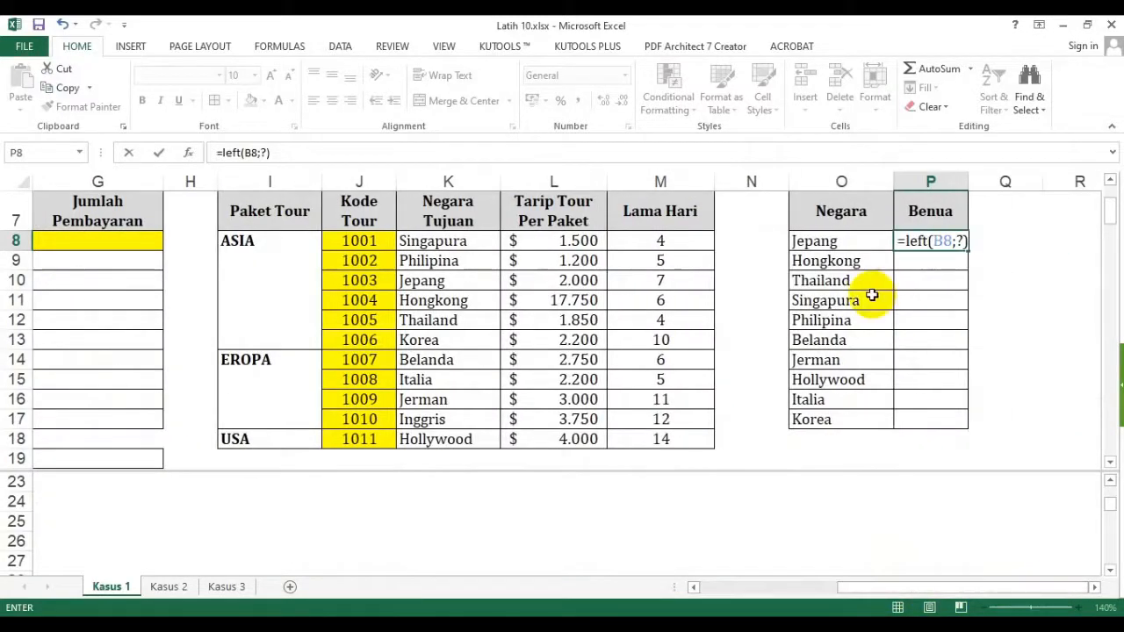
Replace the ? placeholder in P8's LEFT formula with FIND("-";B8;1) to locate the hyphen in the tour code
click(961, 241)
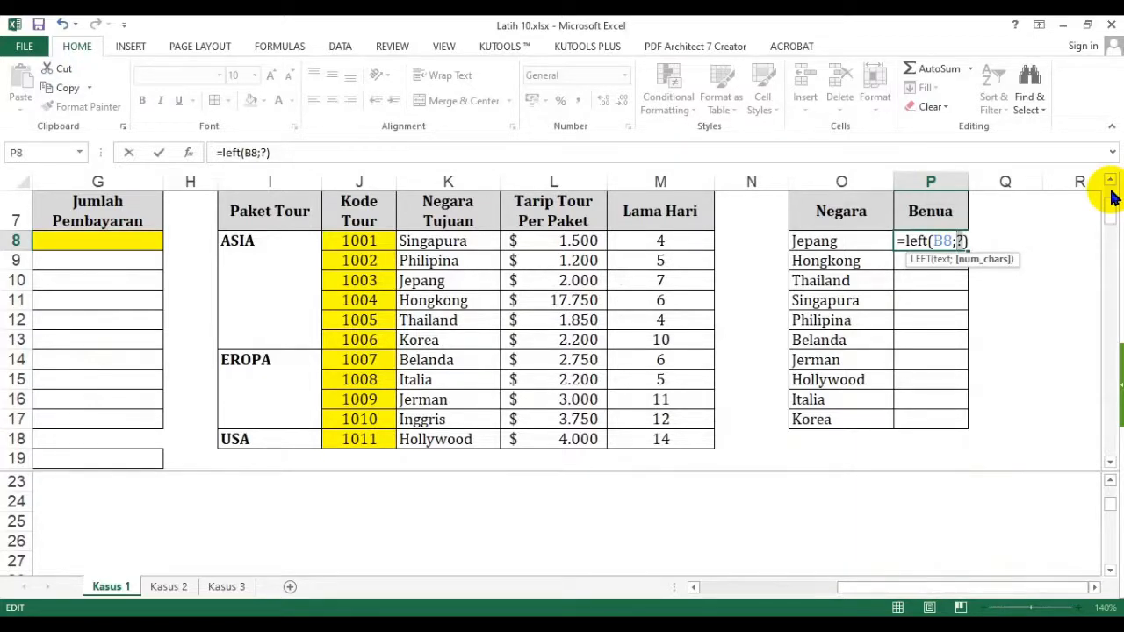
click(728, 586)
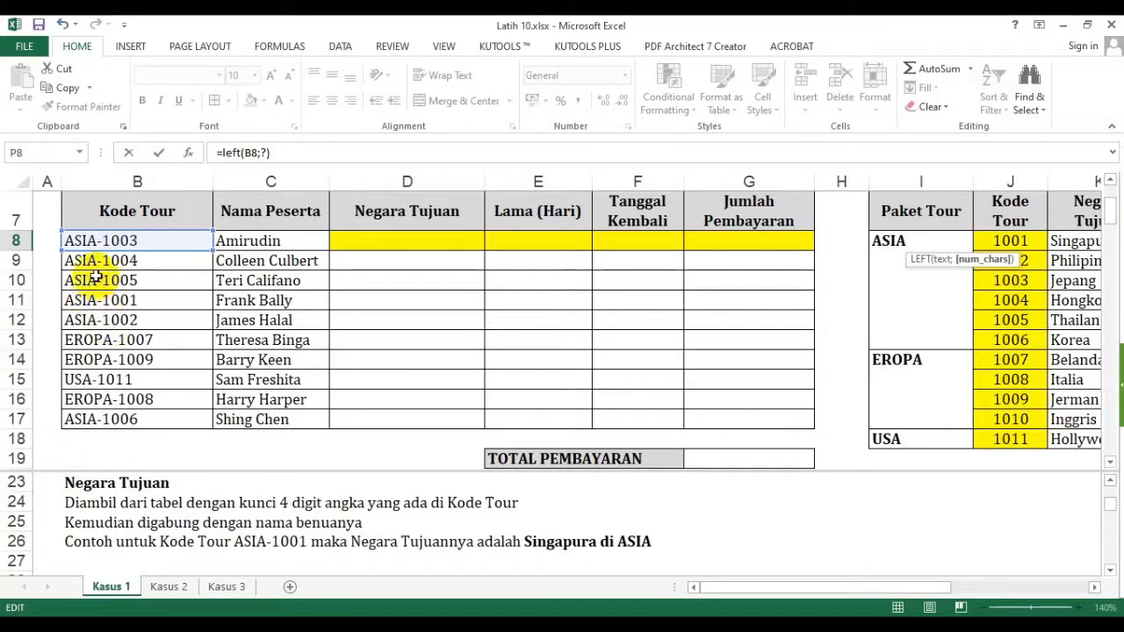
drag(753, 587, 908, 586)
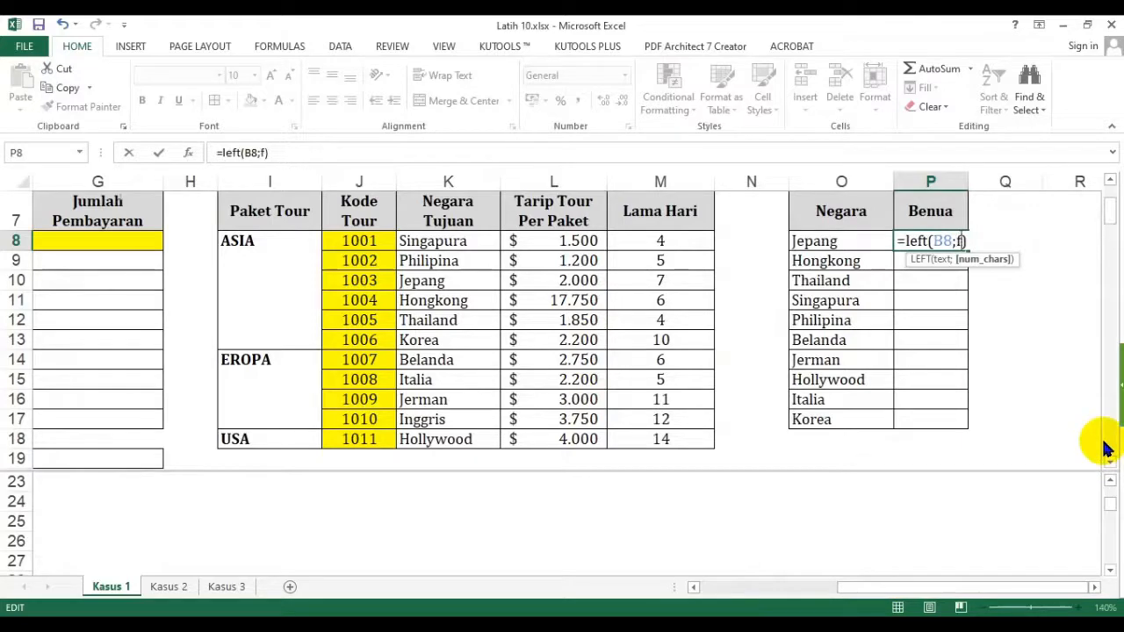
text(ind()
key(Left)
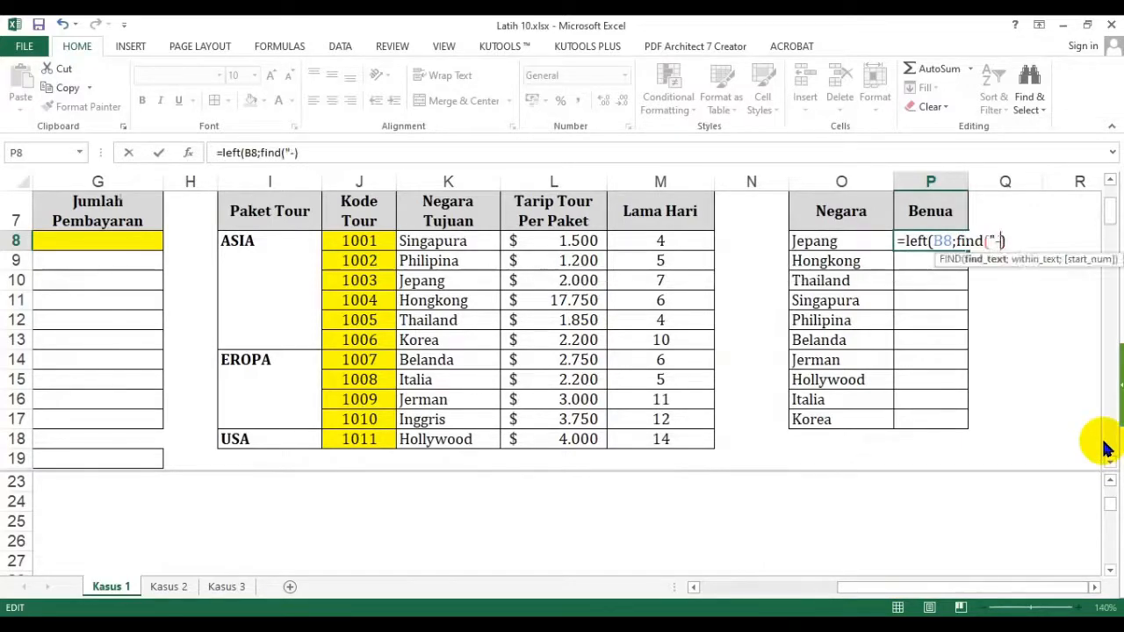
click(727, 596)
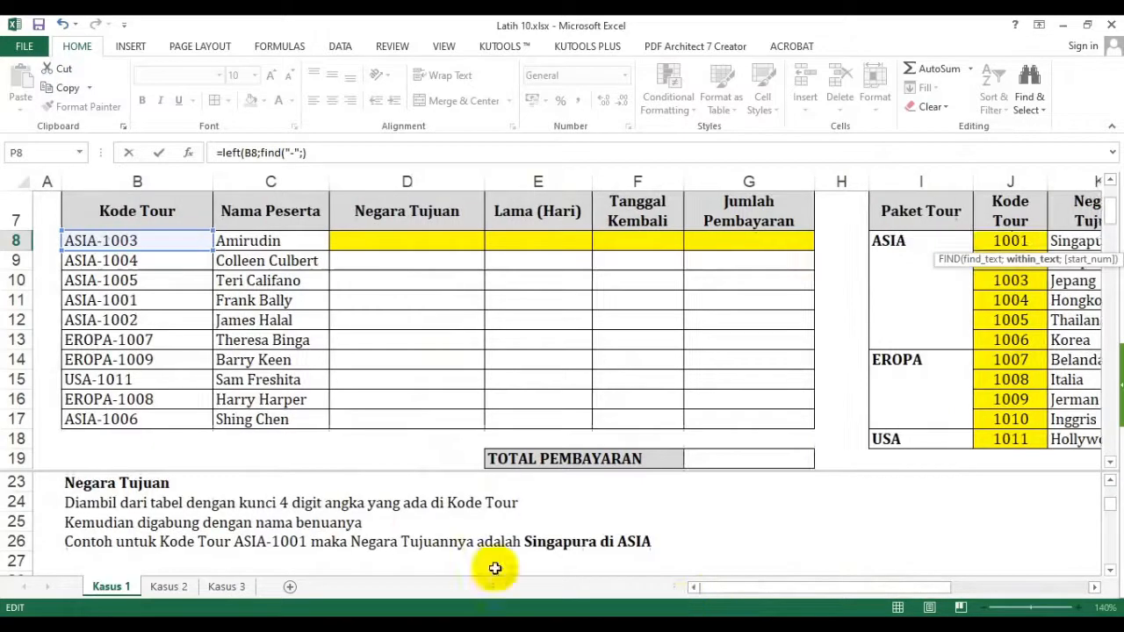
click(108, 240)
text(;)
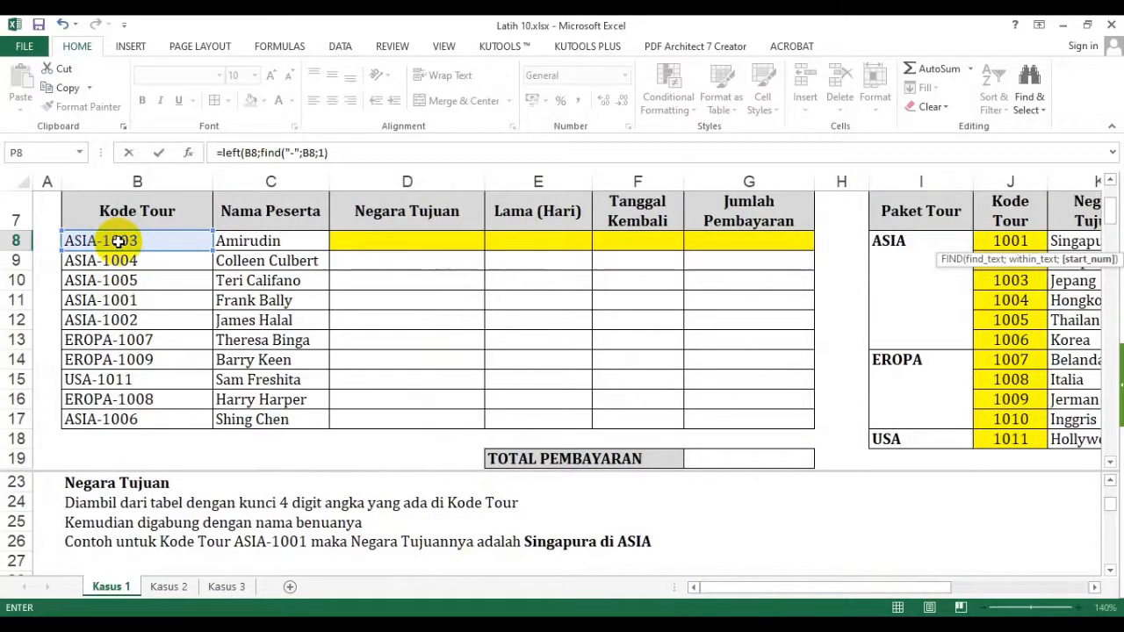
text(1)
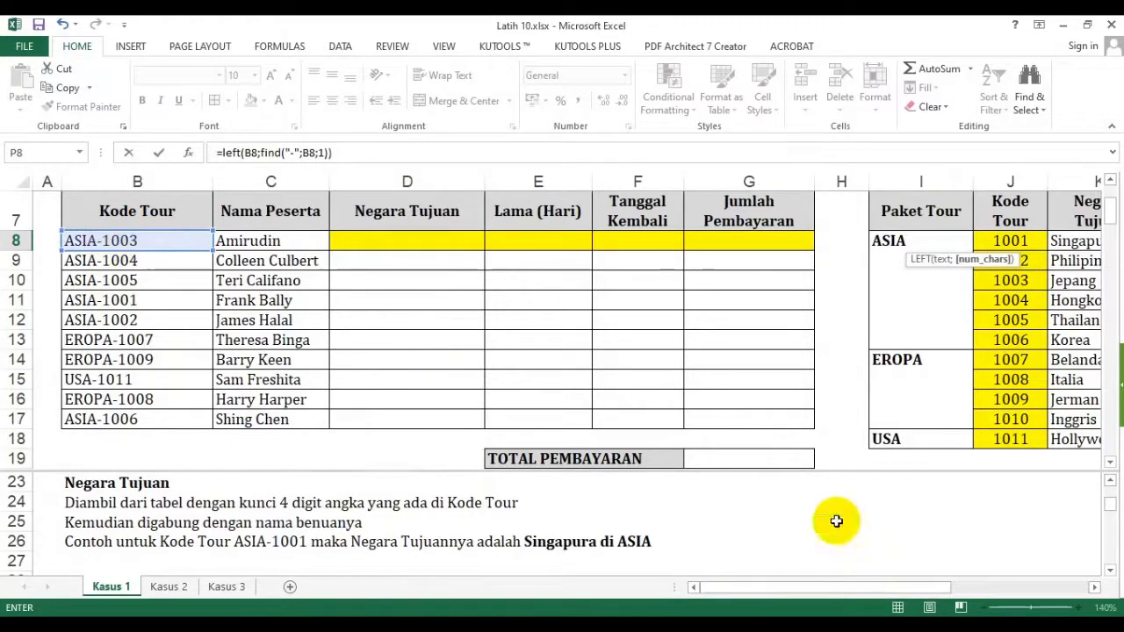
Subtract 1 from the FIND part of P8's formula and fill the Benua formula down to P17
drag(832, 586, 1008, 588)
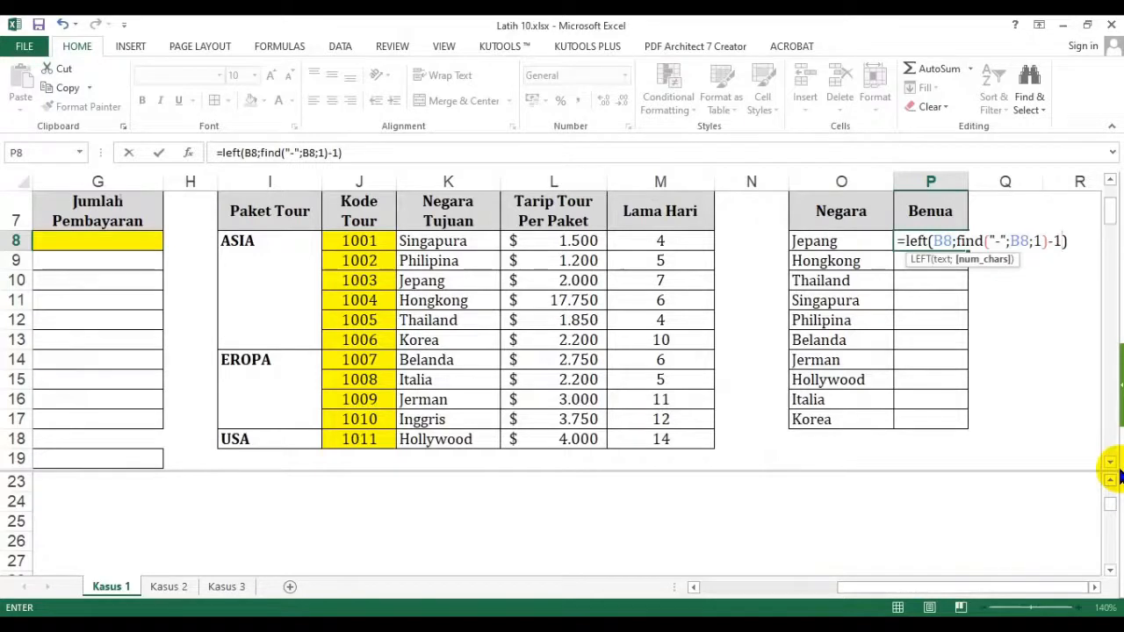
key(Return)
click(921, 238)
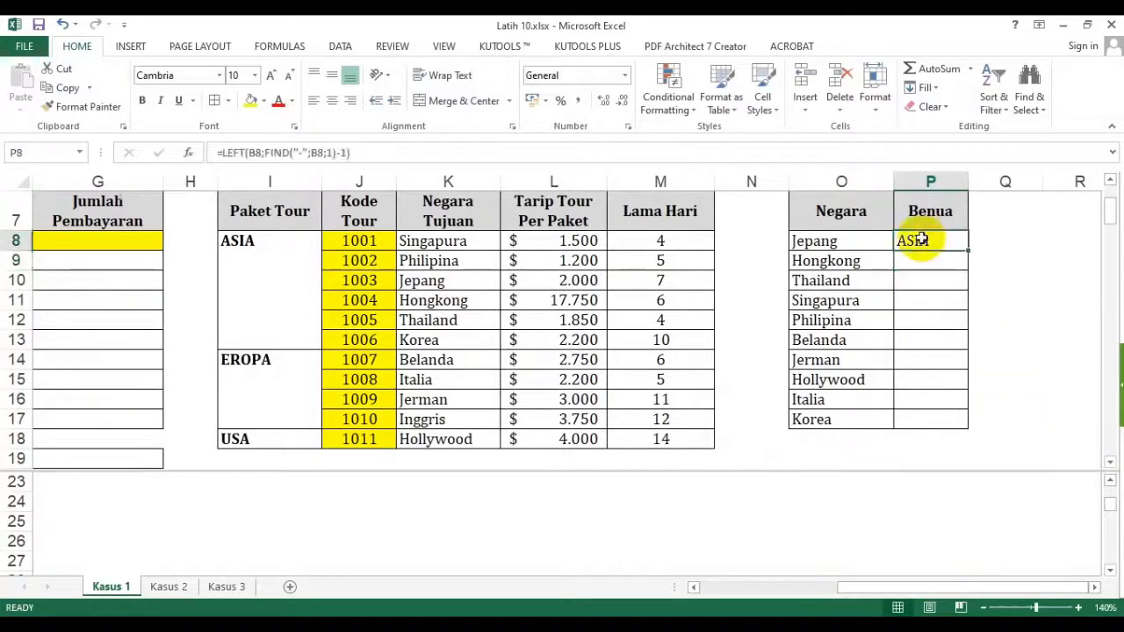
double_click(967, 252)
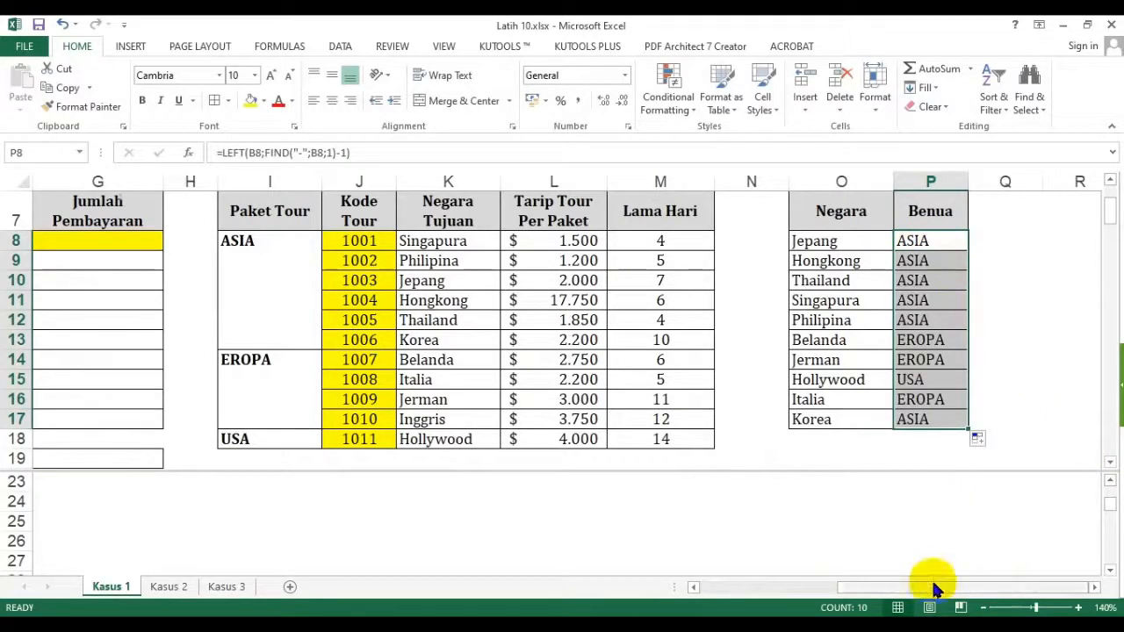
Enter =O8&" di "&P8 in the Negara Tujuan cell D8 to join the country and continent
drag(933, 590, 788, 590)
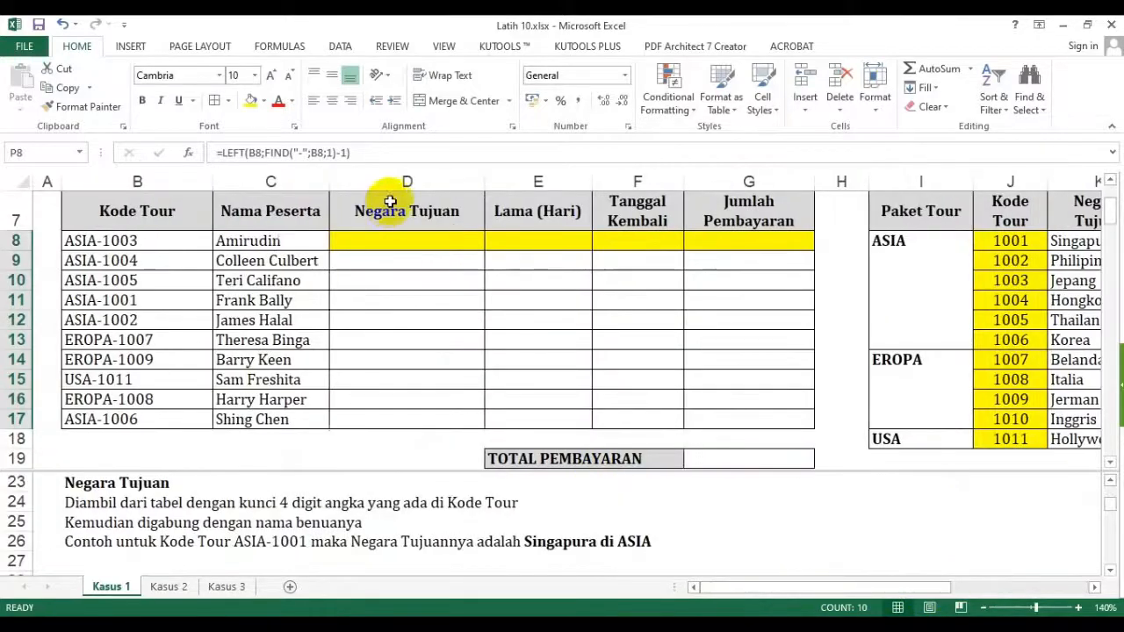
click(403, 237)
text(=)
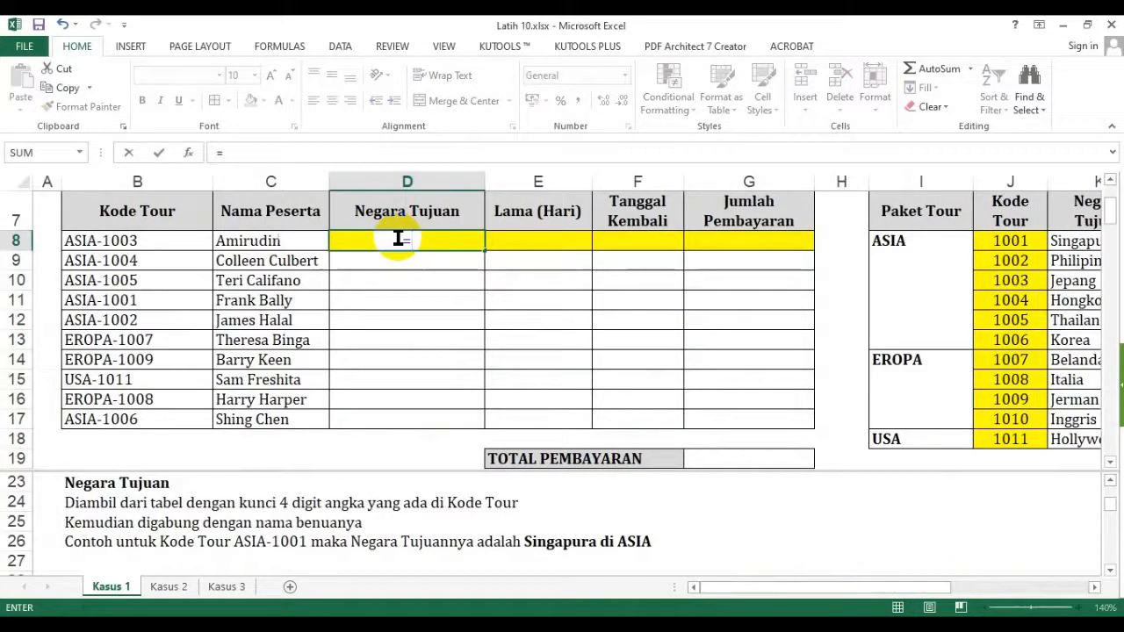
drag(795, 592, 990, 594)
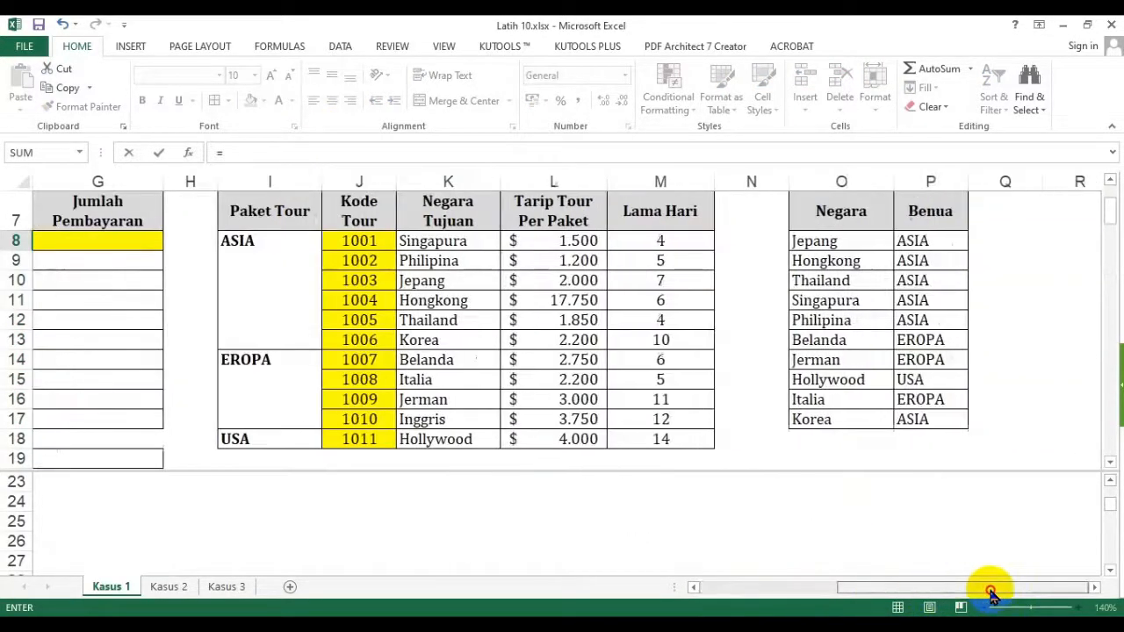
click(861, 248)
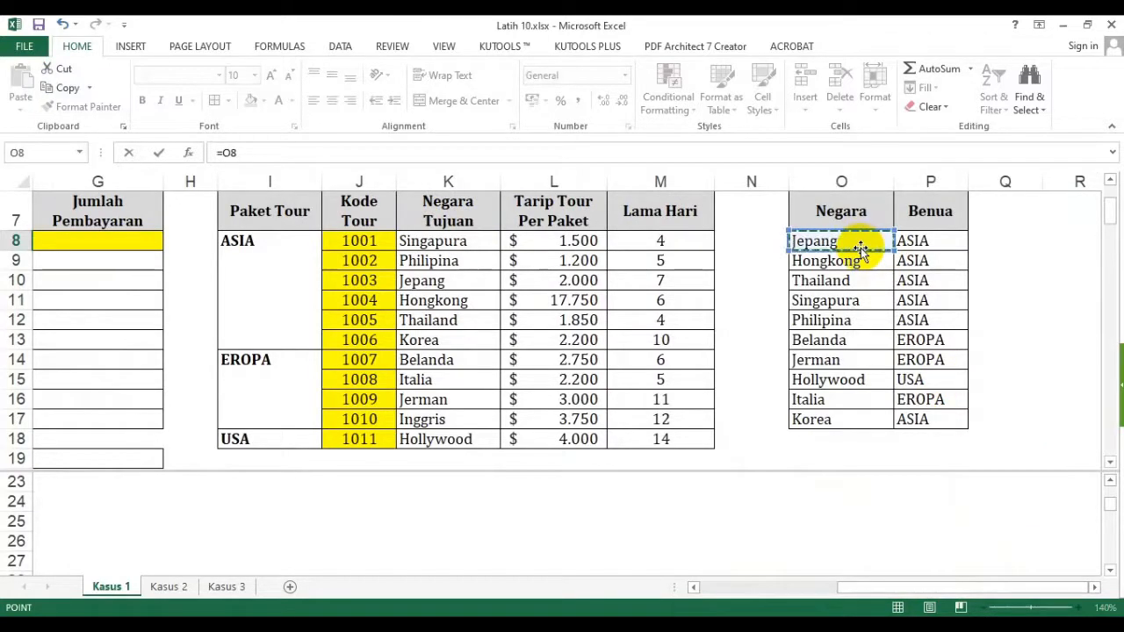
text(&" di ")
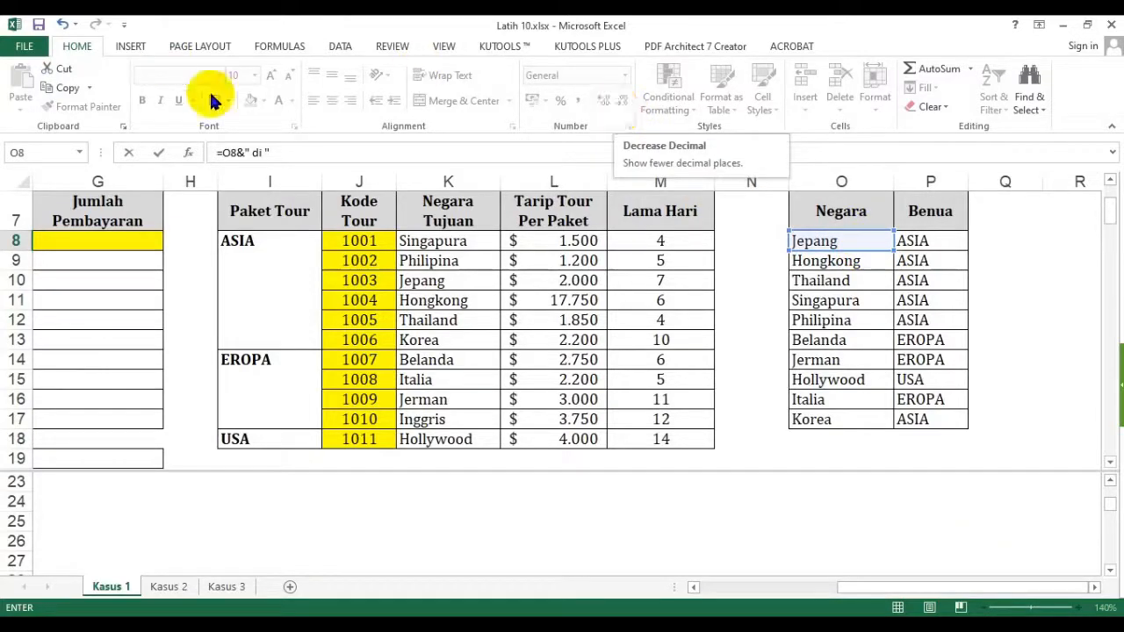
click(276, 152)
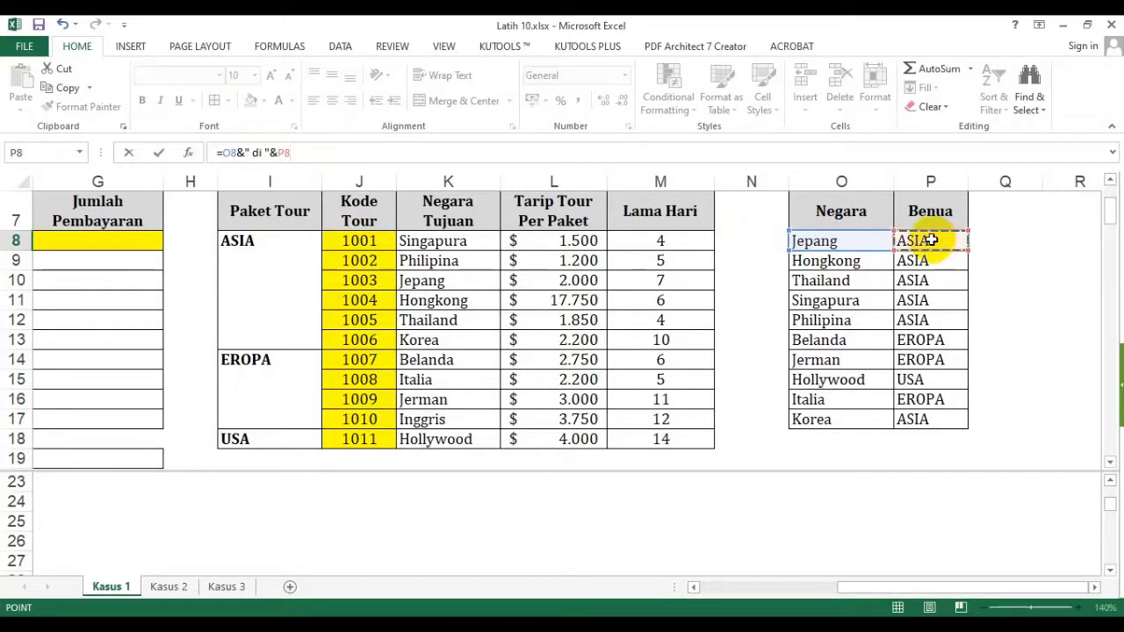
key(Return)
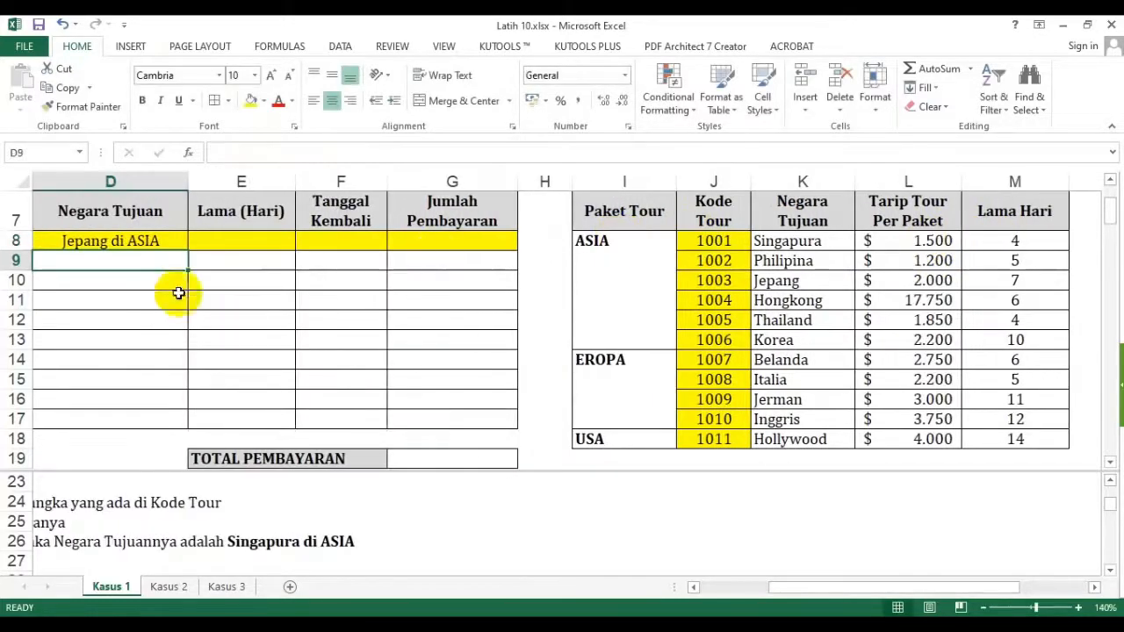
Fill the Negara Tujuan formula from D8 down to D17 and check it against the Kode Tour column
click(158, 241)
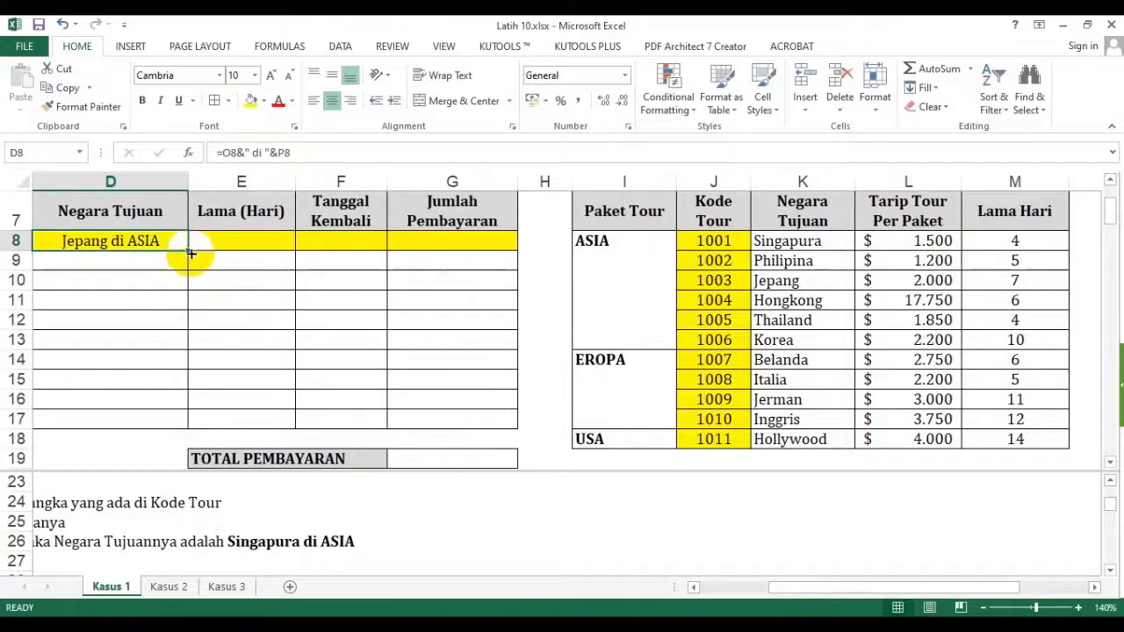
double_click(190, 253)
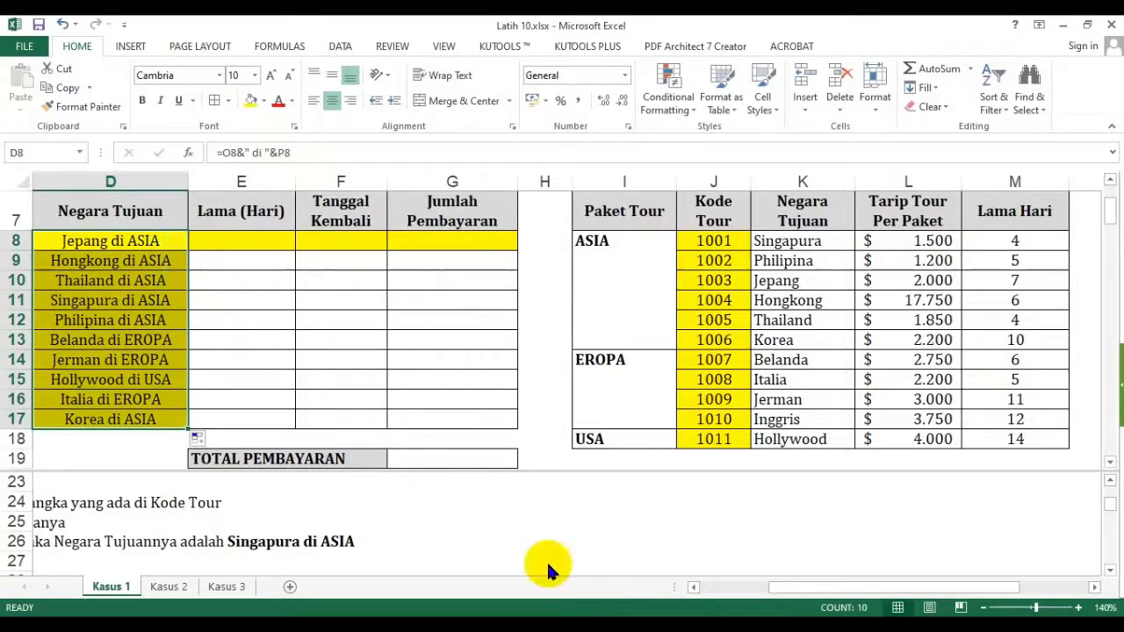
click(747, 585)
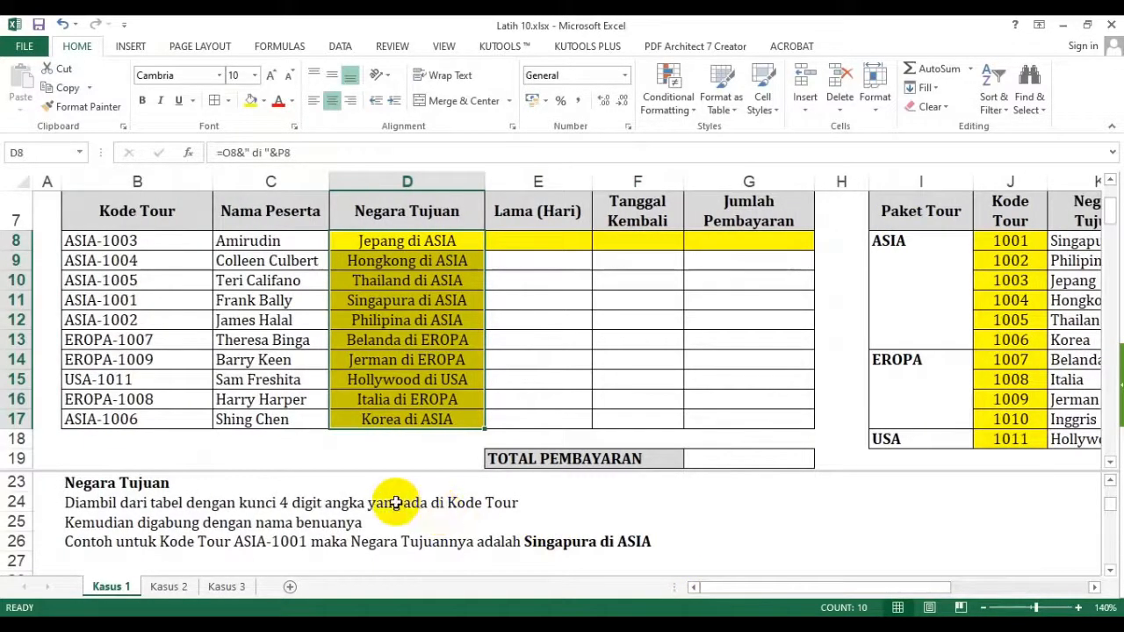
Review the Lama (Hari) instructions and copy the VLOOKUP formula text from Negara cell O8
click(285, 523)
scroll(289, 525, down, 2)
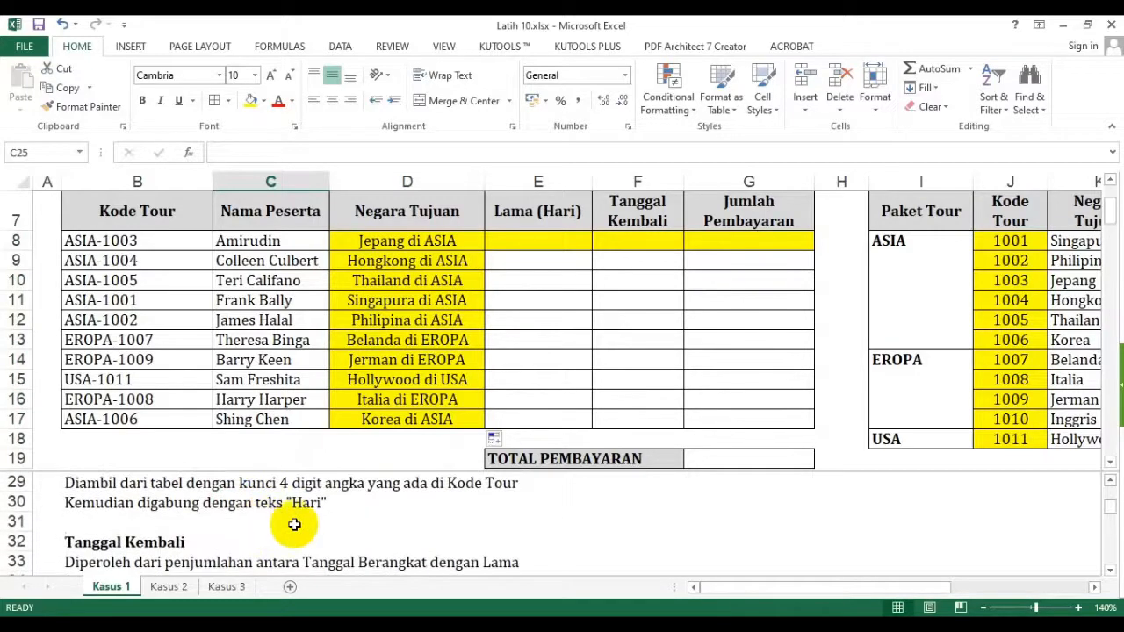
click(1109, 480)
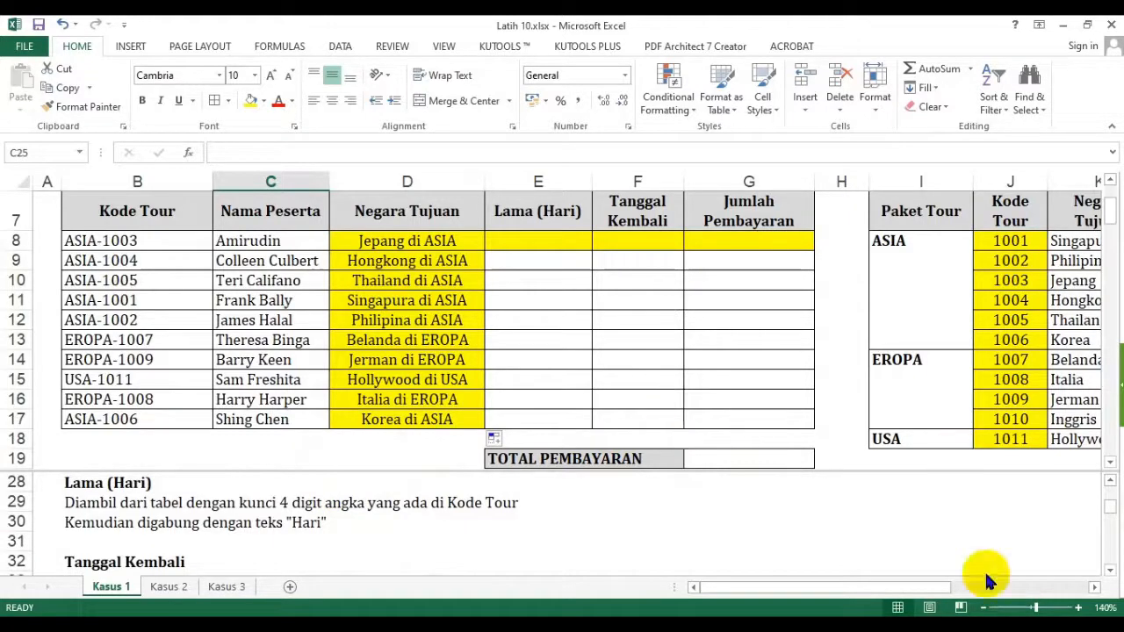
drag(902, 586, 1019, 586)
click(835, 241)
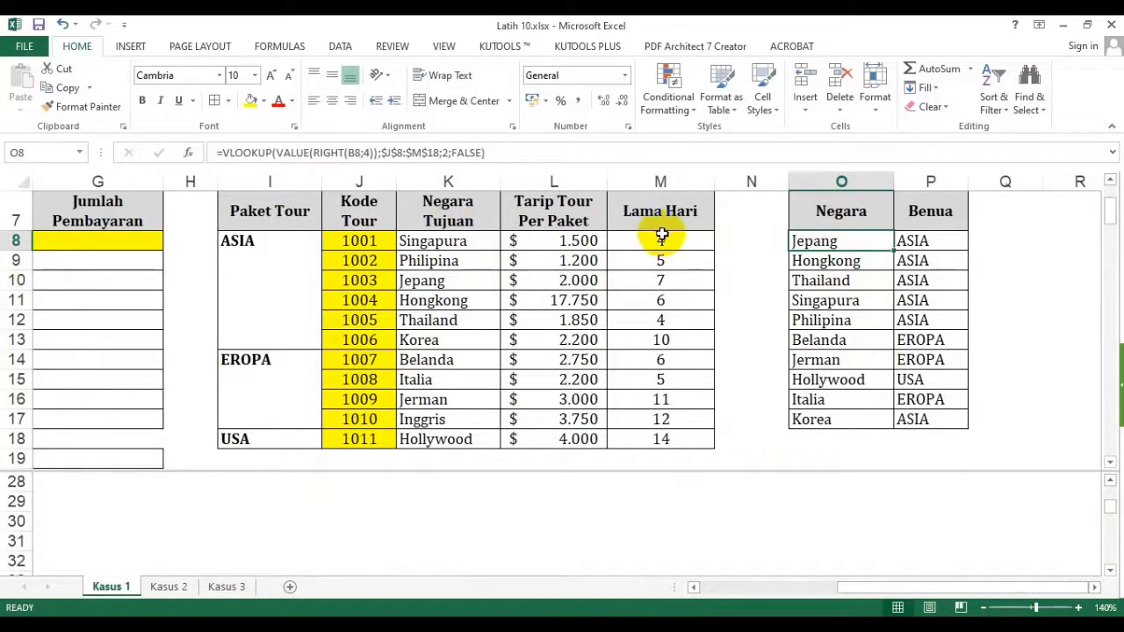
click(915, 322)
click(850, 244)
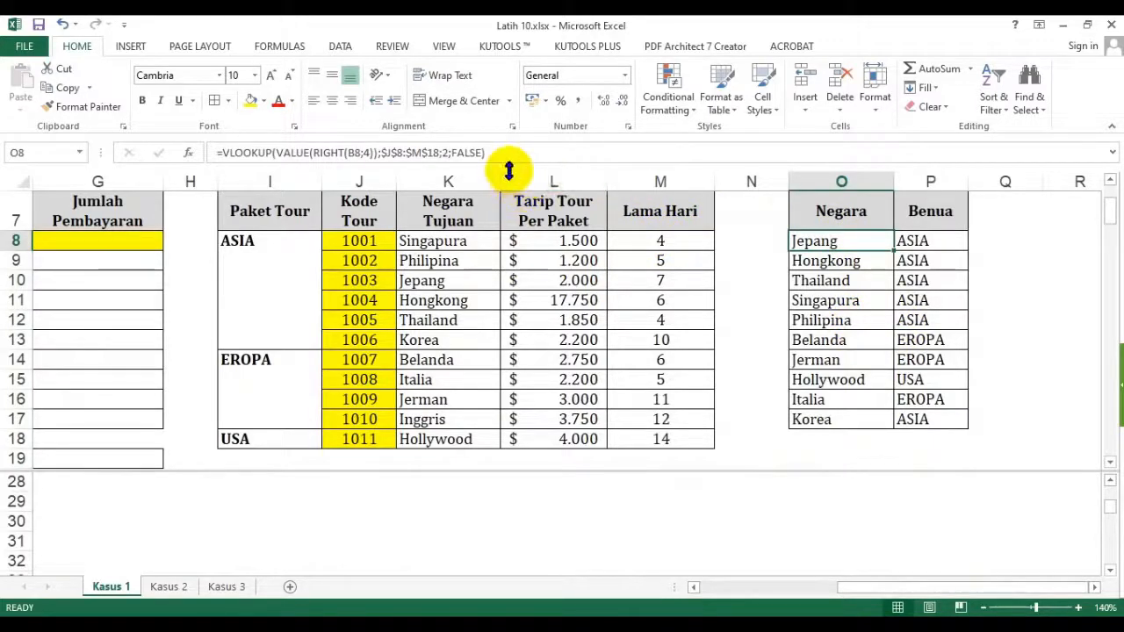
drag(530, 151, 180, 152)
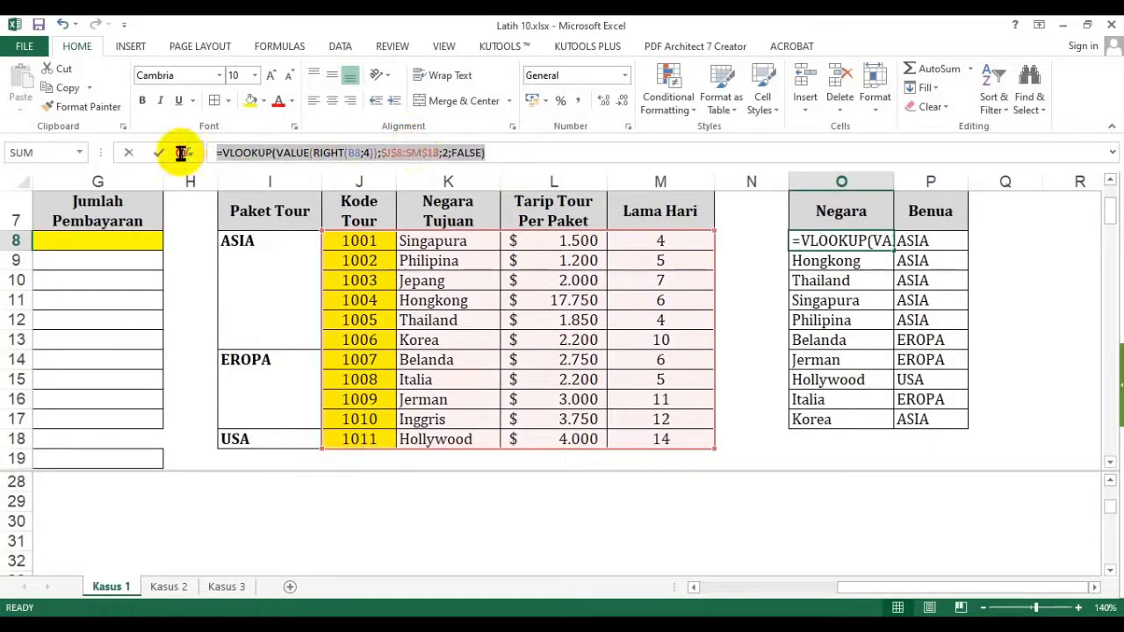
key(Escape)
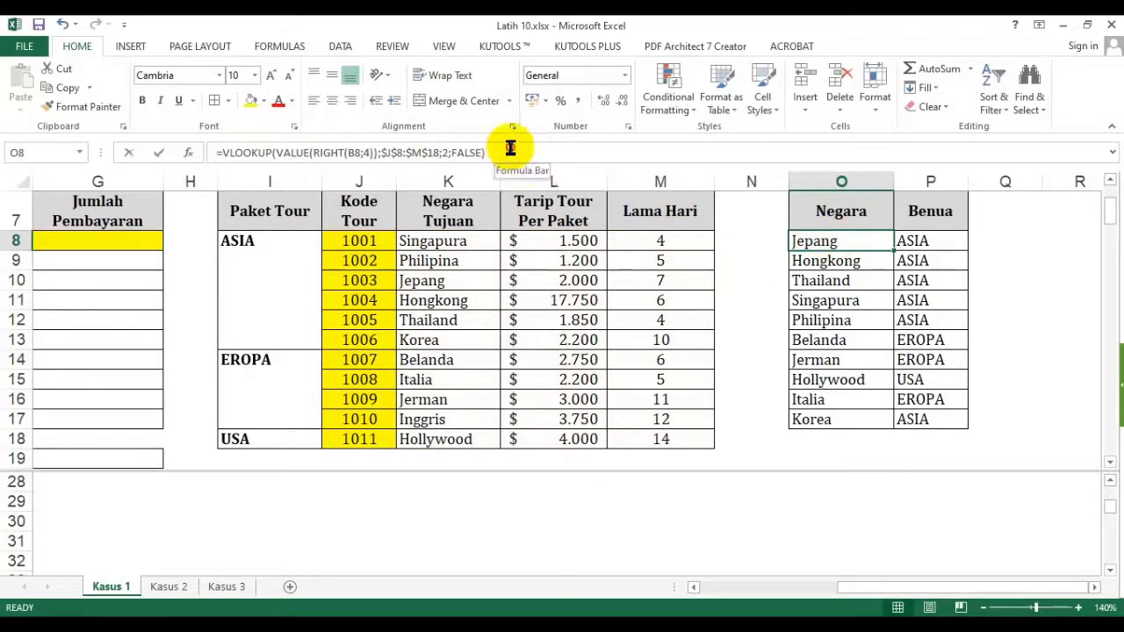
drag(510, 148, 186, 145)
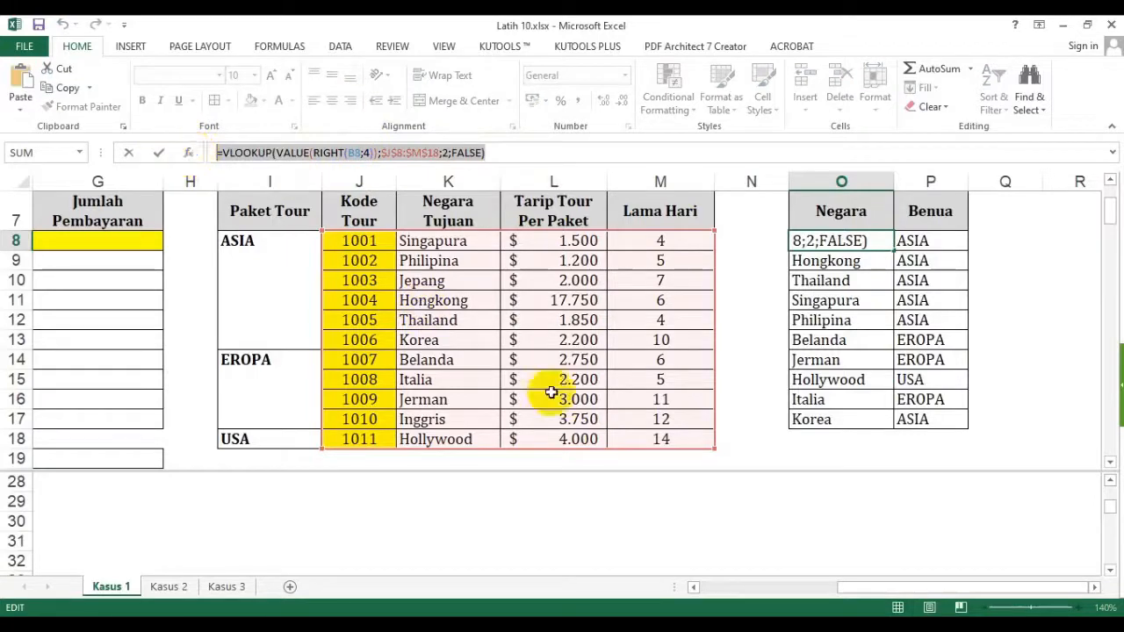
key(Escape)
Paste the copied VLOOKUP formula into Lama (Hari) cell E8 and change its column index to 4
click(727, 585)
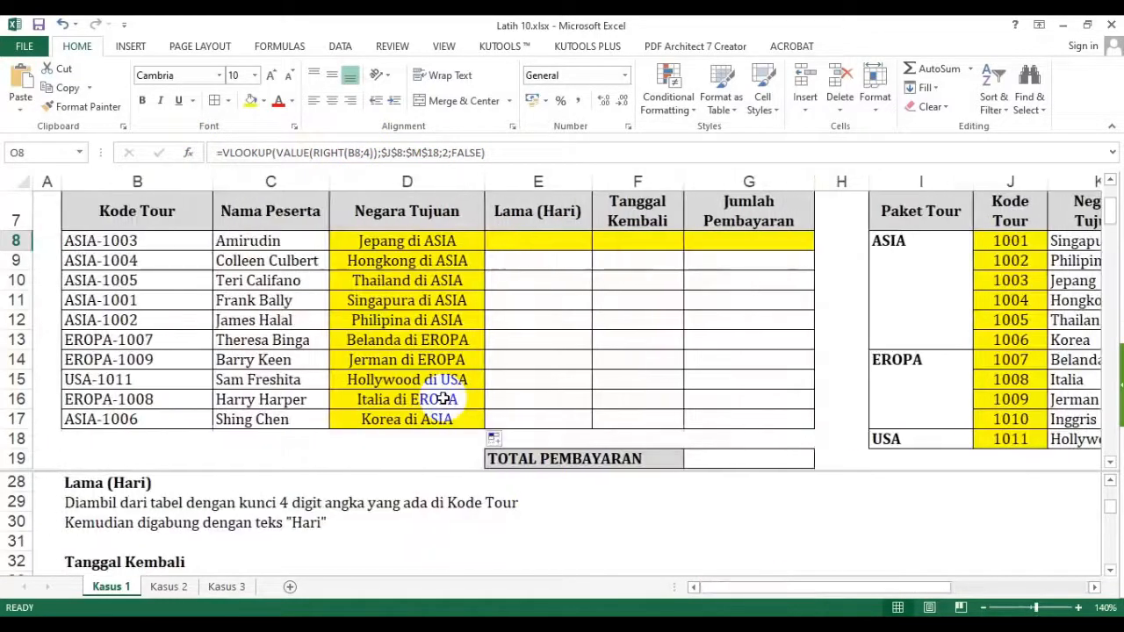
click(529, 239)
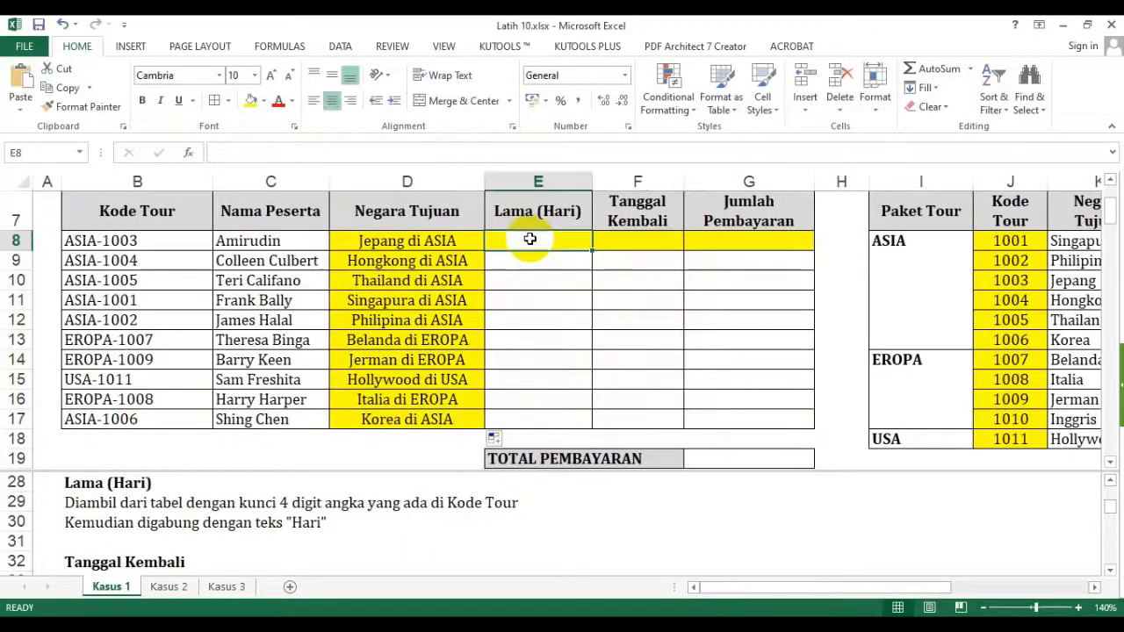
click(307, 151)
key(ctrl+v)
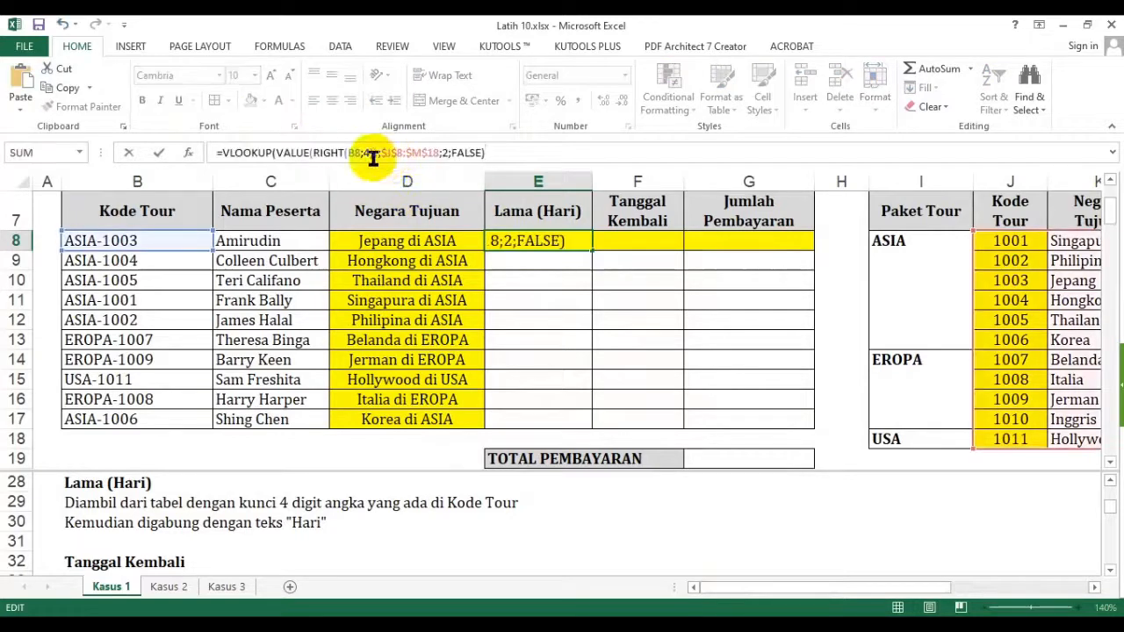
click(442, 154)
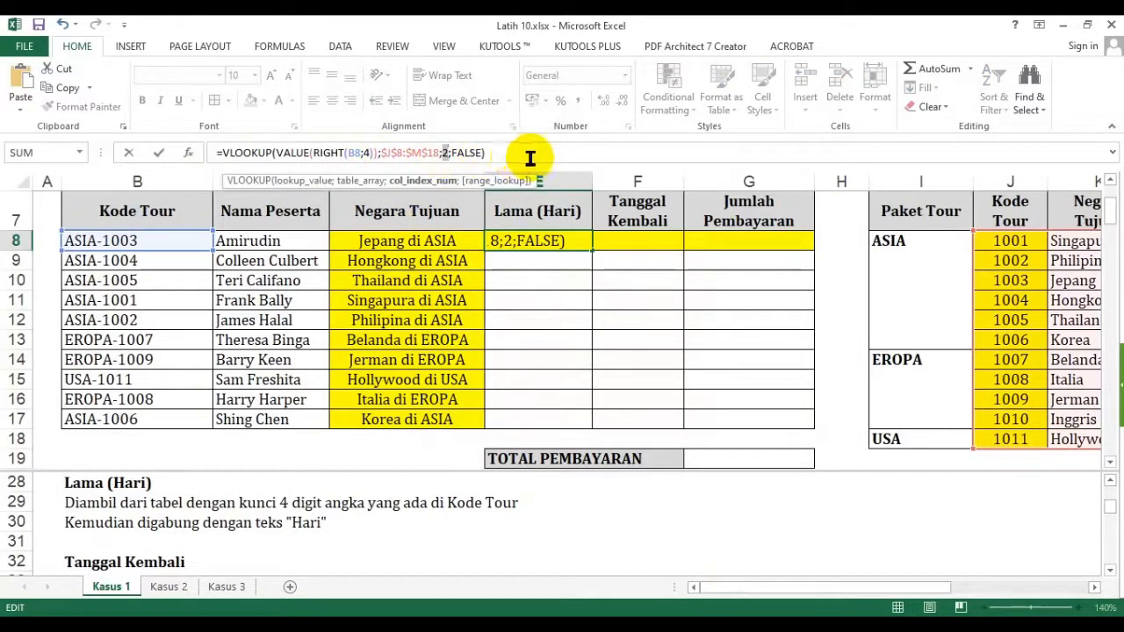
text(4)
key(Return)
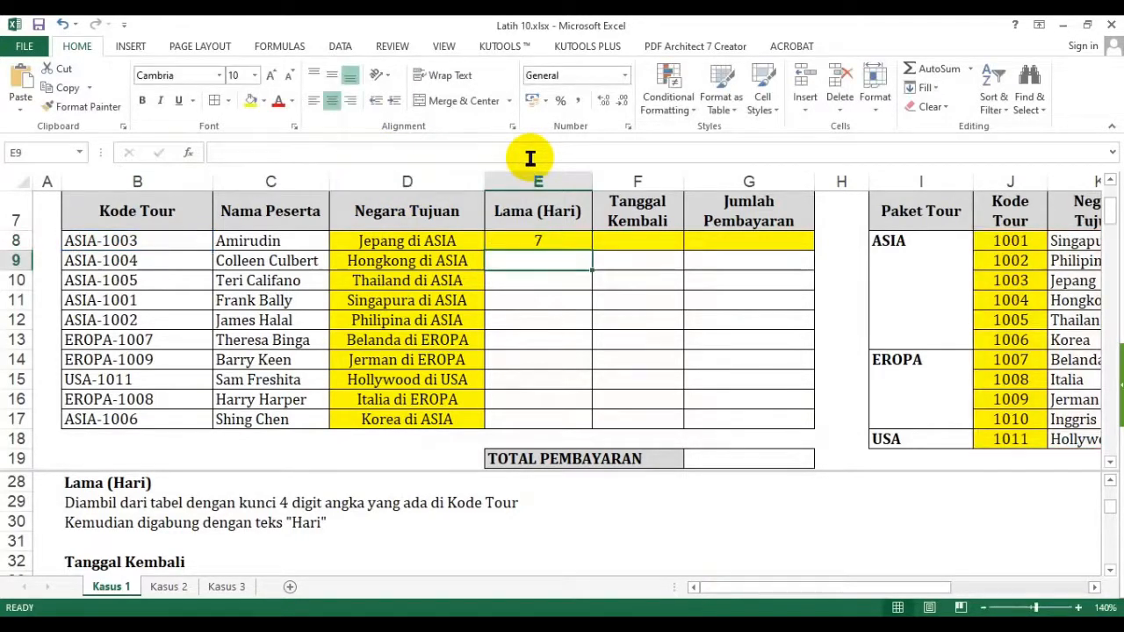
Check E8 against the package table's Lama Hari column and fill the formula down to E17
click(539, 240)
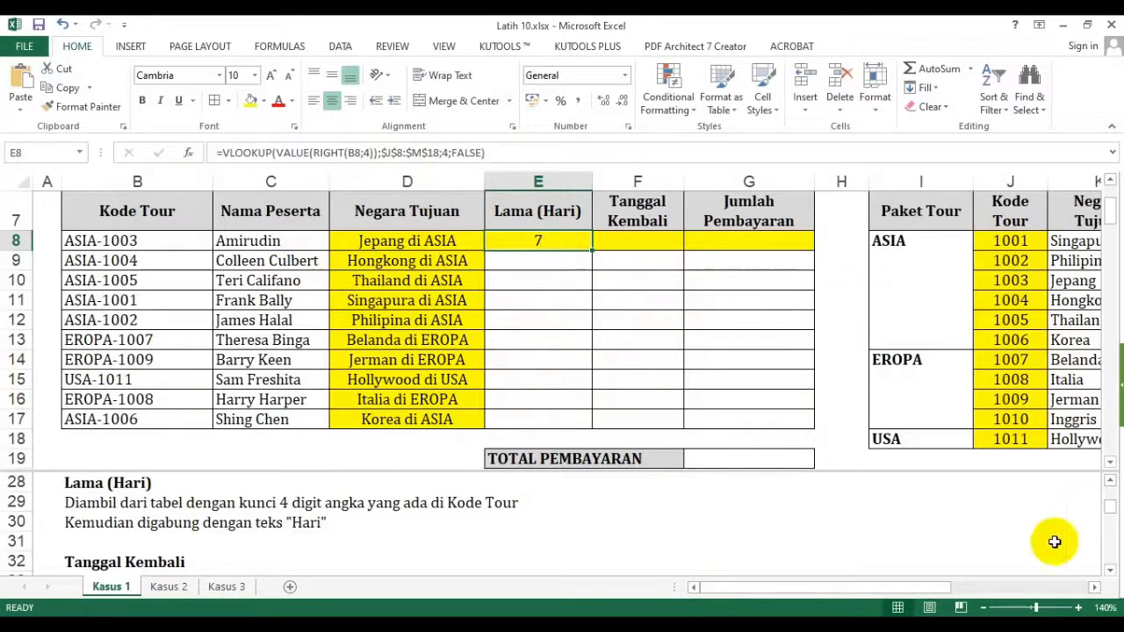
drag(938, 589, 1006, 587)
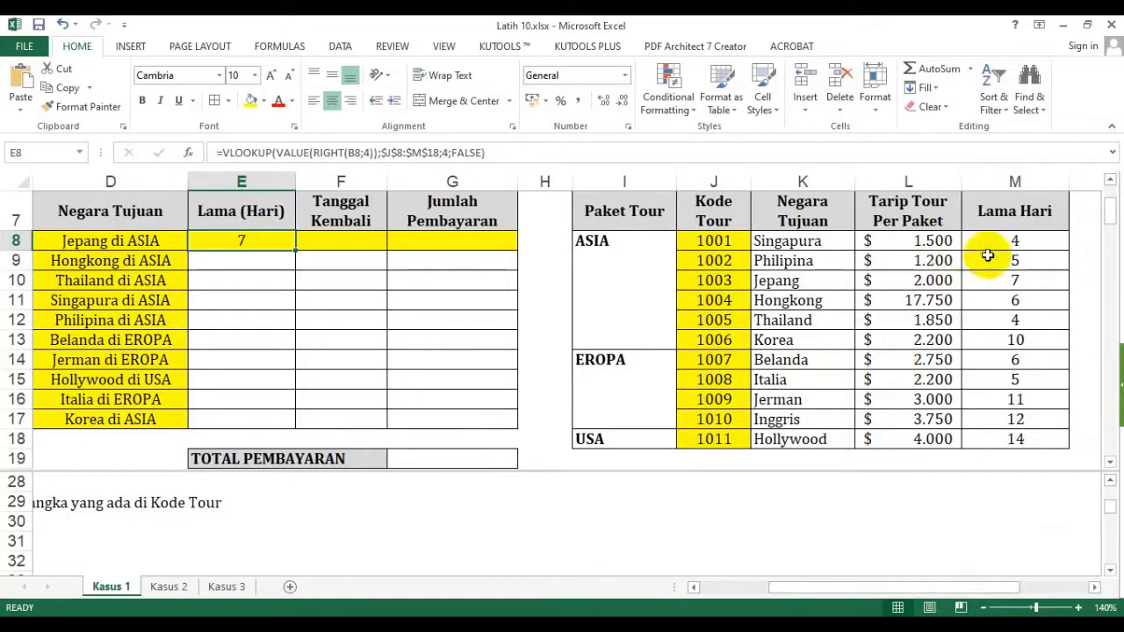
click(1010, 243)
click(1018, 321)
click(1014, 281)
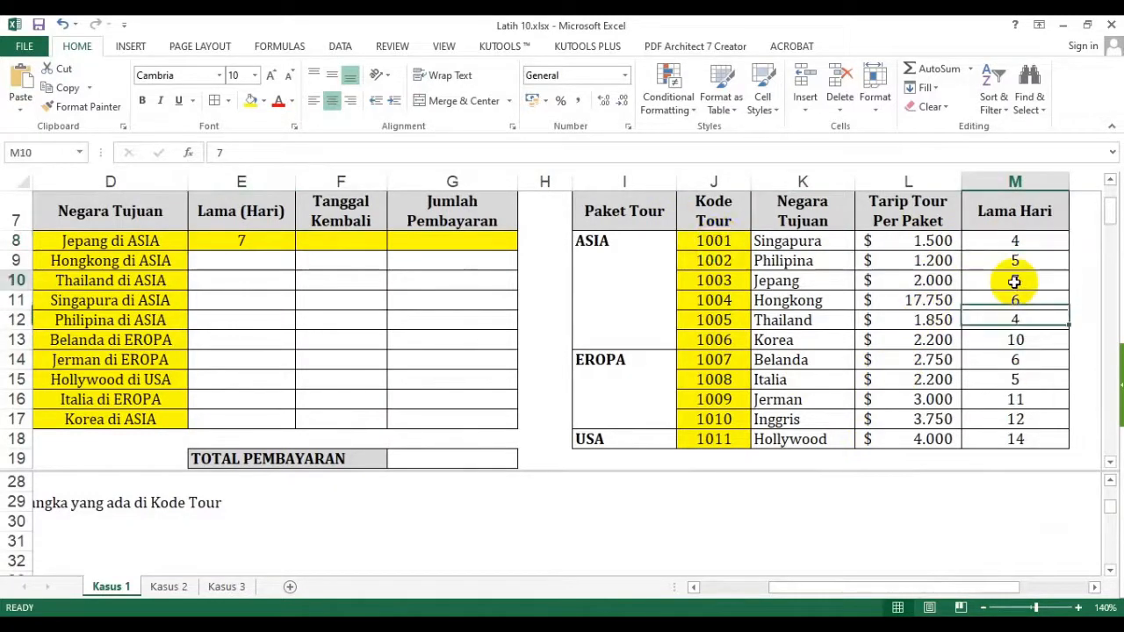
click(222, 240)
drag(294, 249, 293, 425)
click(279, 245)
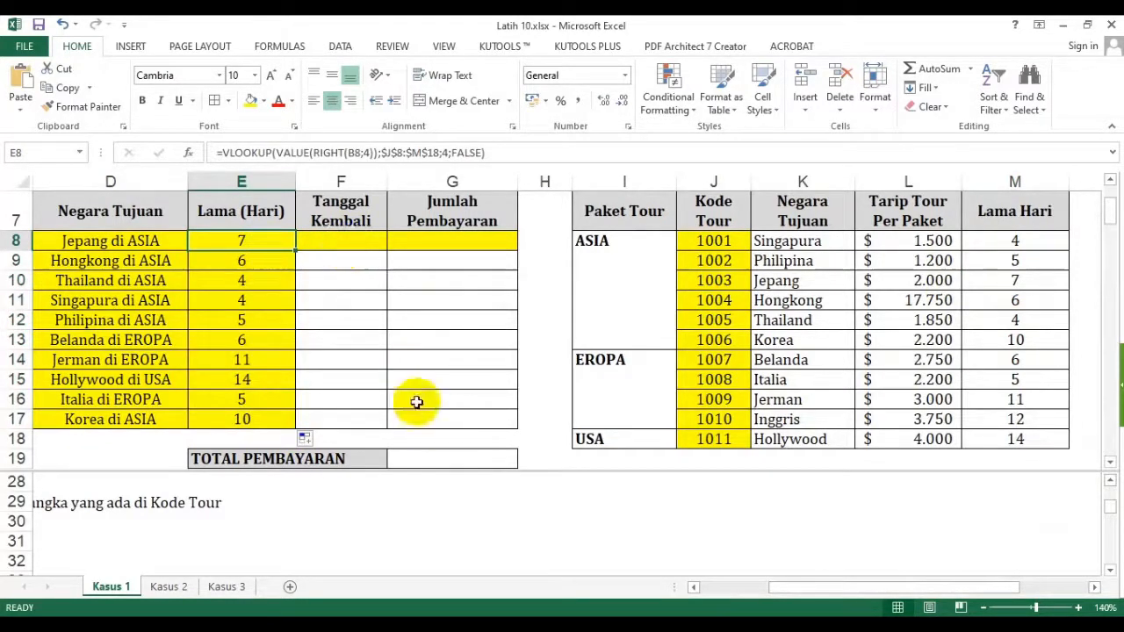
click(732, 588)
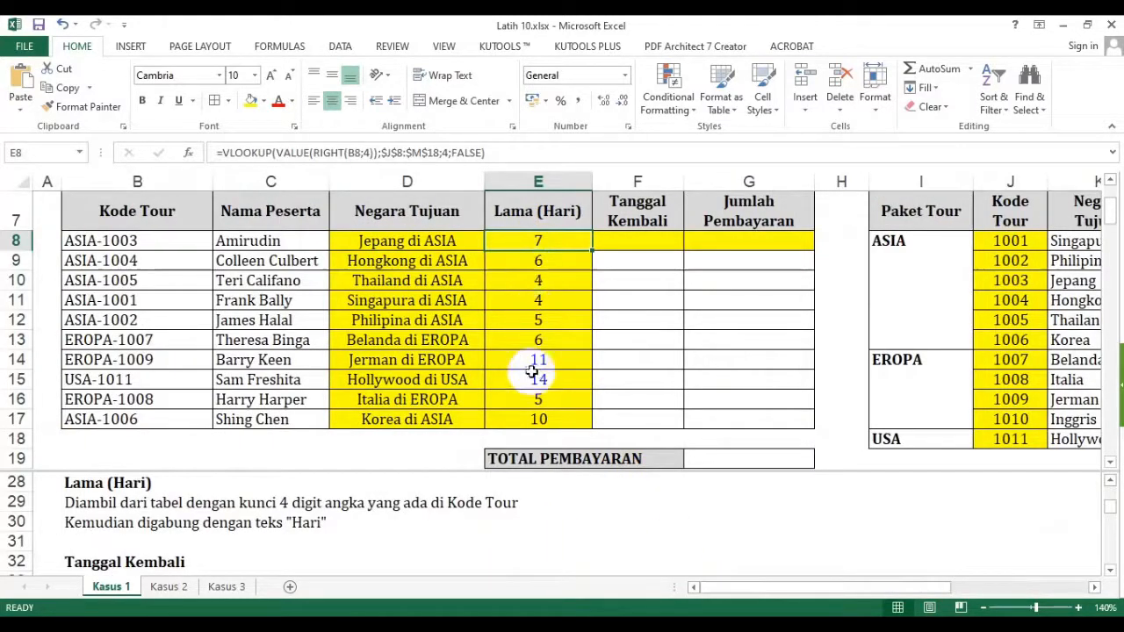
drag(537, 239, 550, 419)
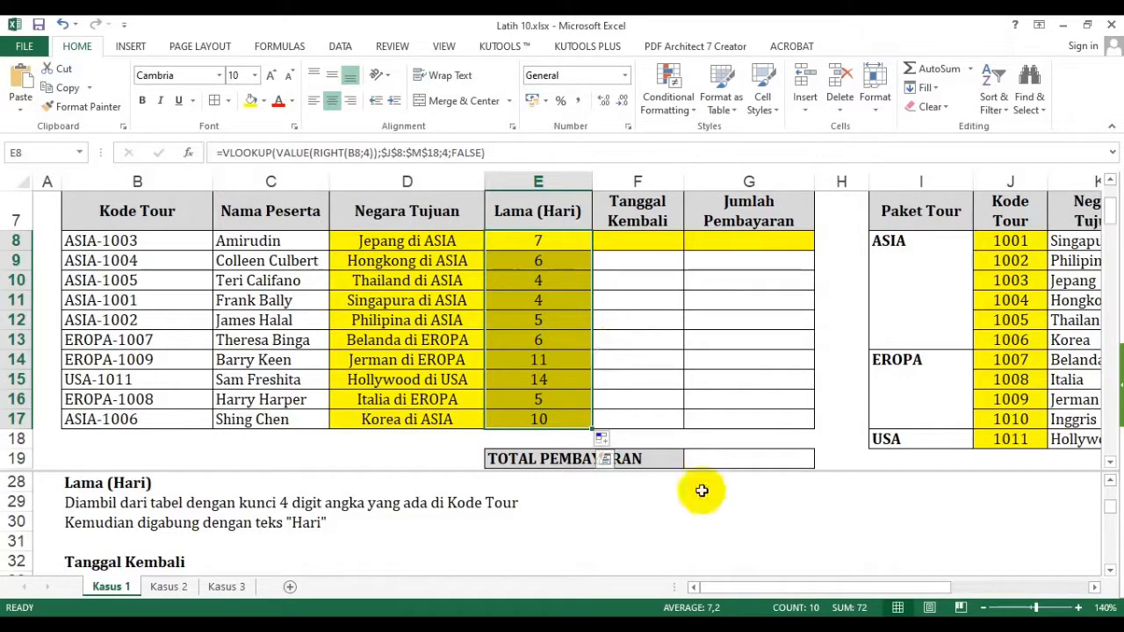
click(742, 524)
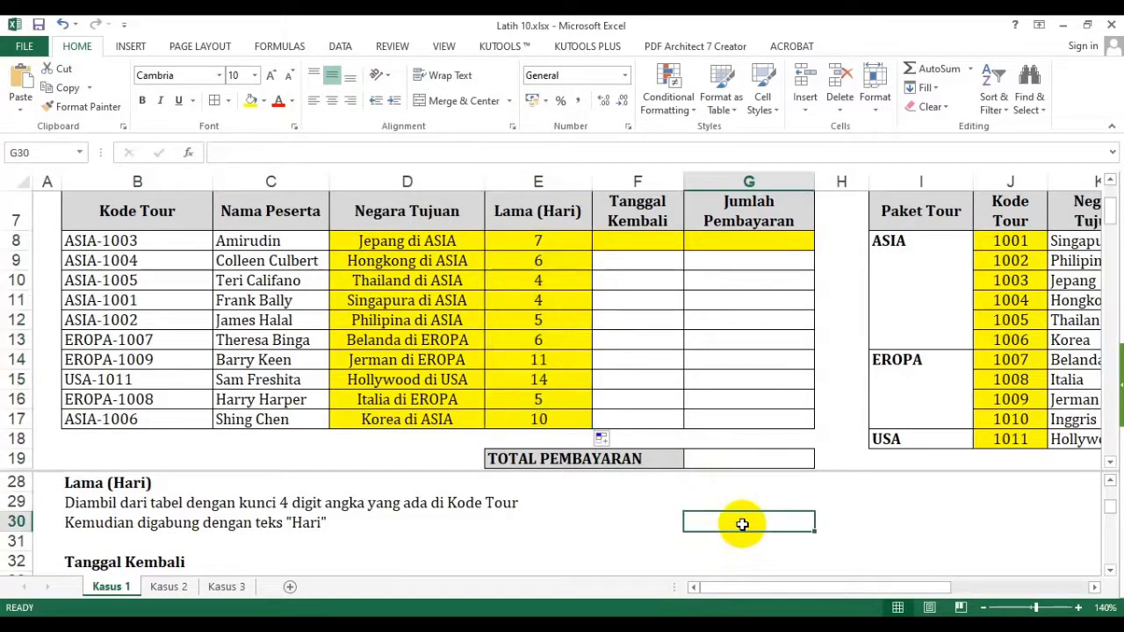
text(7 Km)
key(ctrl+Return)
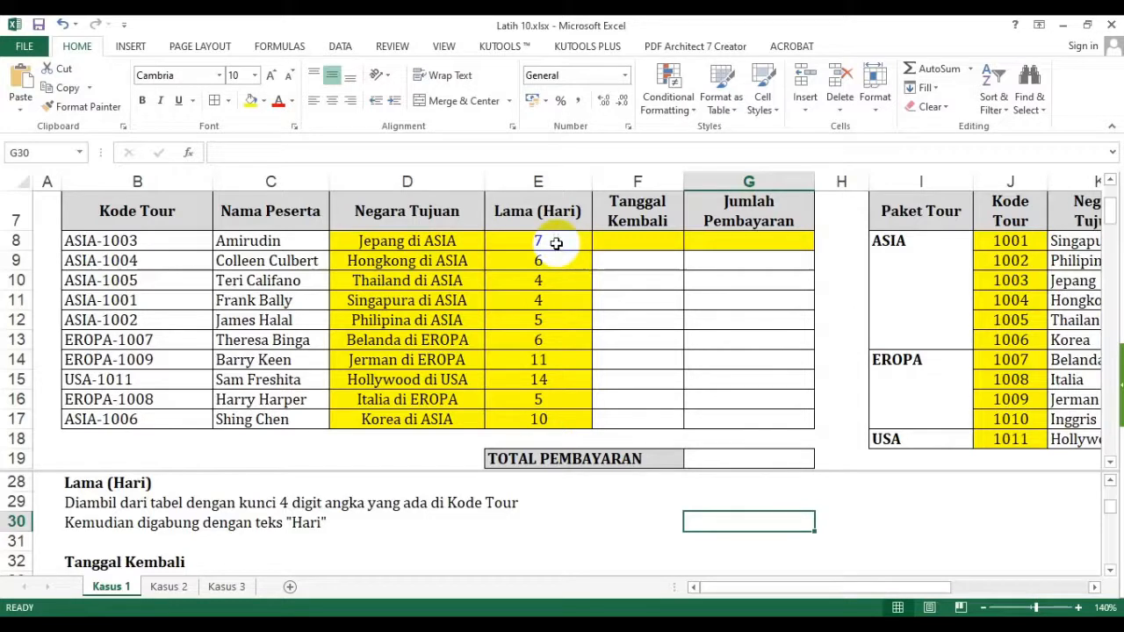
Apply the custom number format 0 "Hari" to the Lama (Hari) cells E8:E17
drag(556, 243, 556, 429)
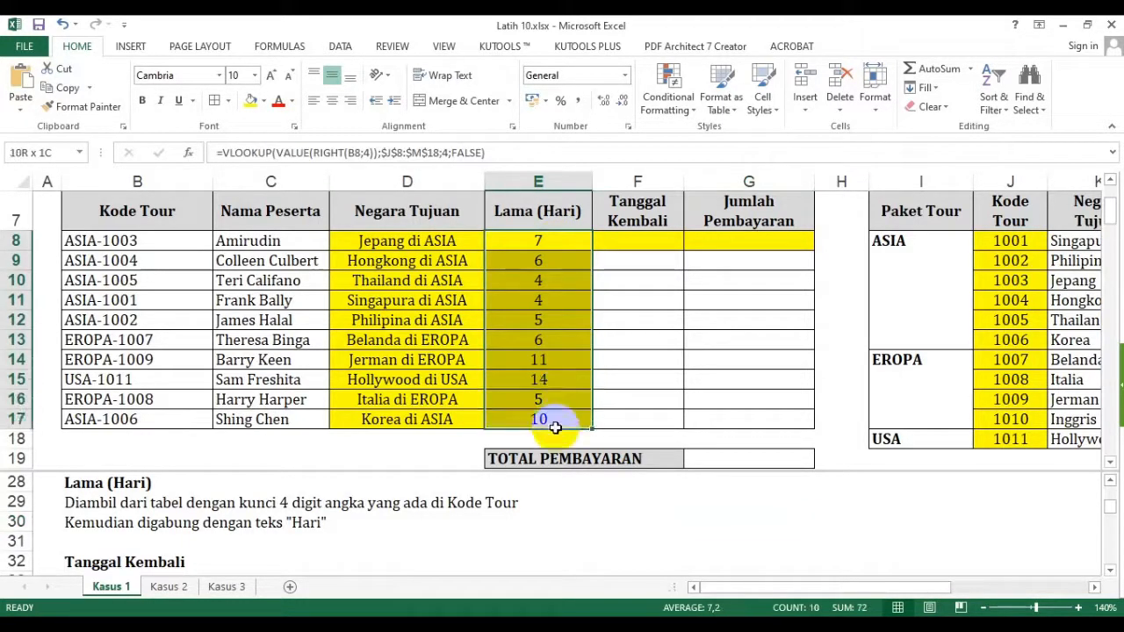
click(624, 76)
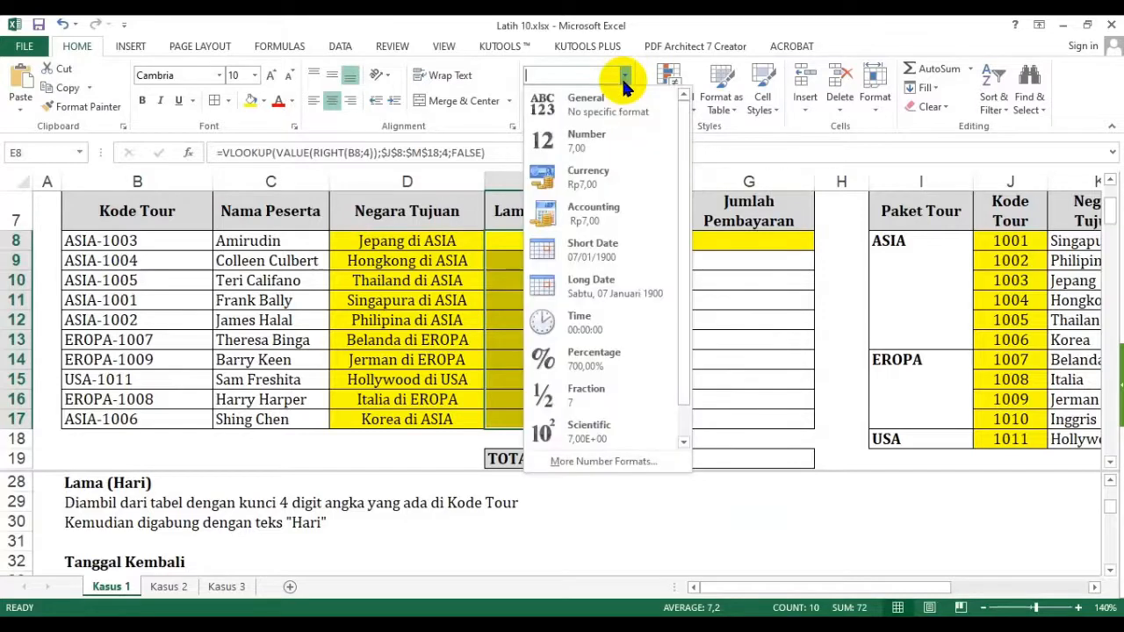
click(604, 465)
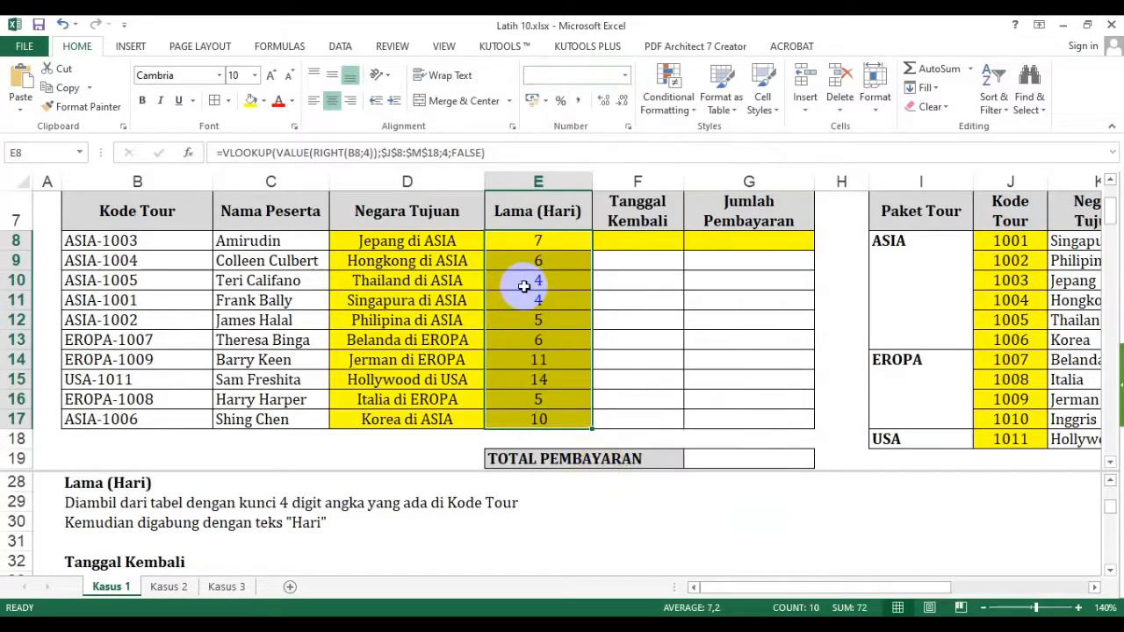
click(605, 247)
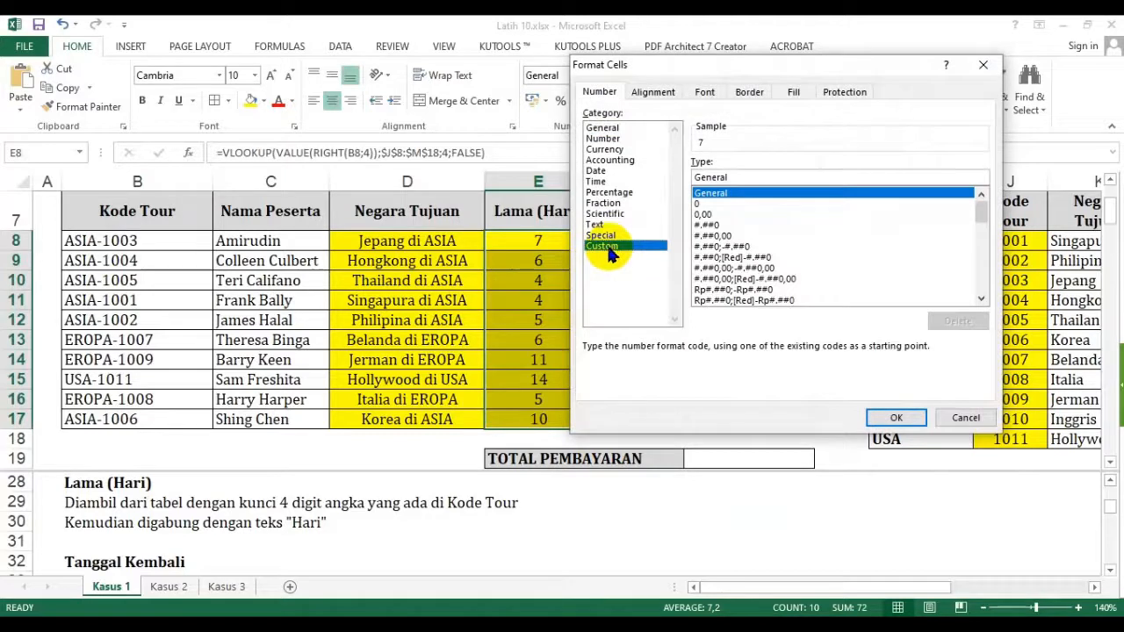
double_click(720, 176)
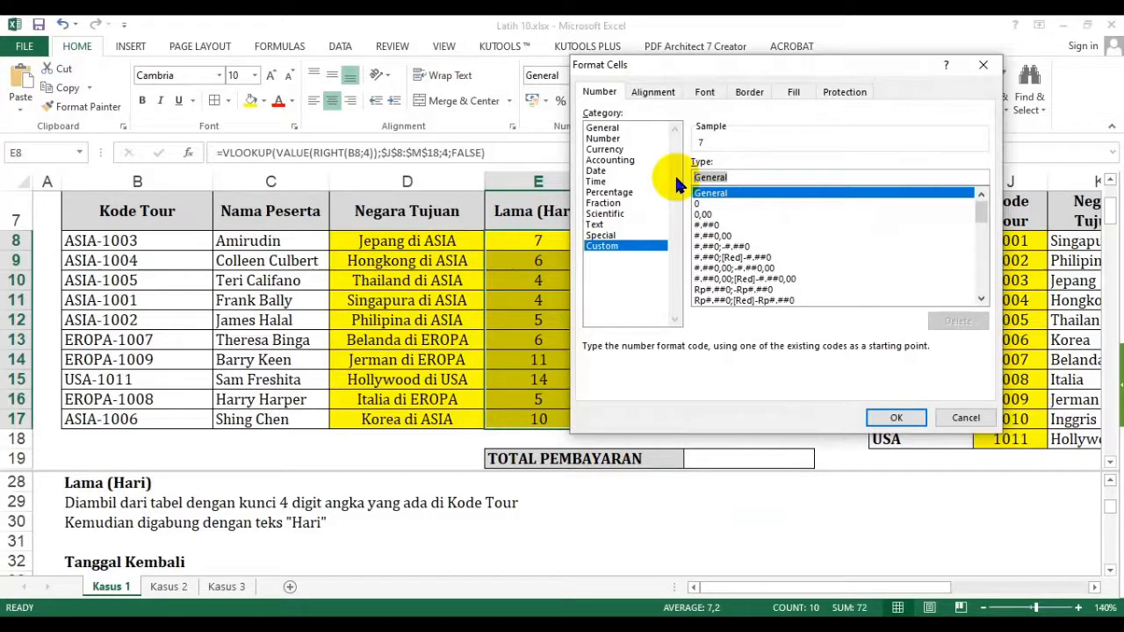
text(0)
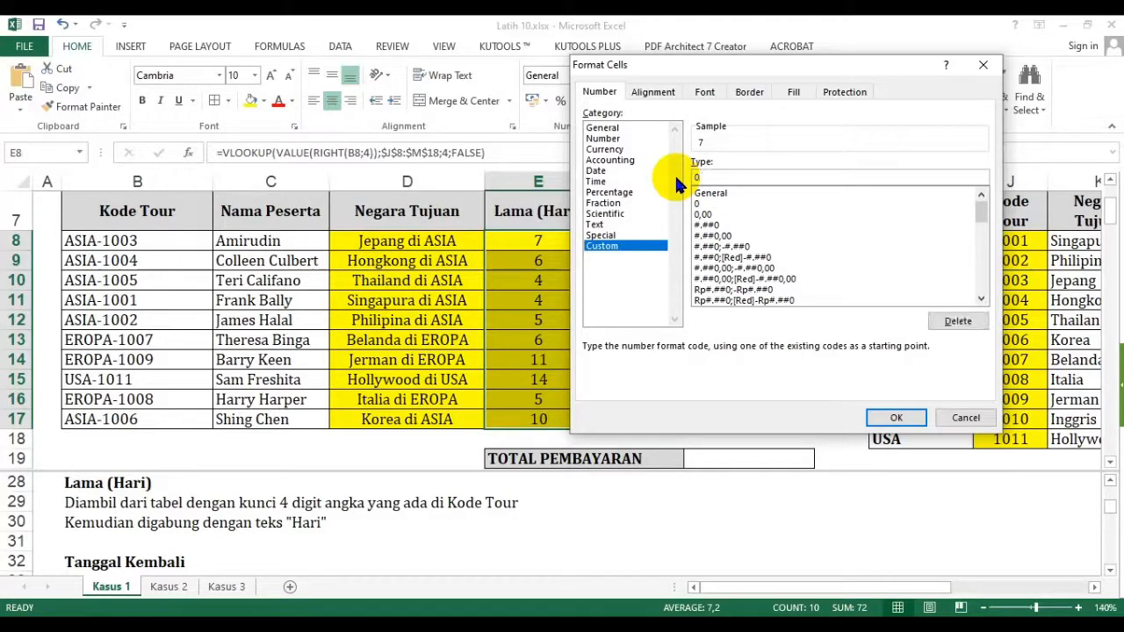
text("h)
key(BackSpace)
text(Hari")
click(897, 419)
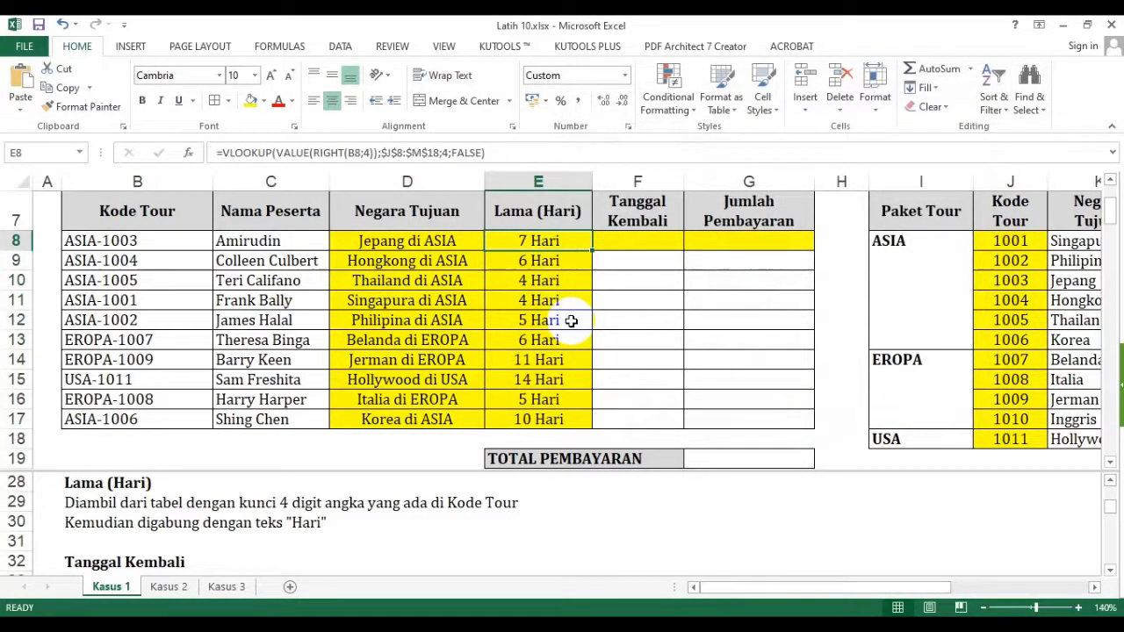
Delete row 34, the "Kemudian digabung dengan teks "Hari"" line under the Tanggal Kembali instructions
click(281, 523)
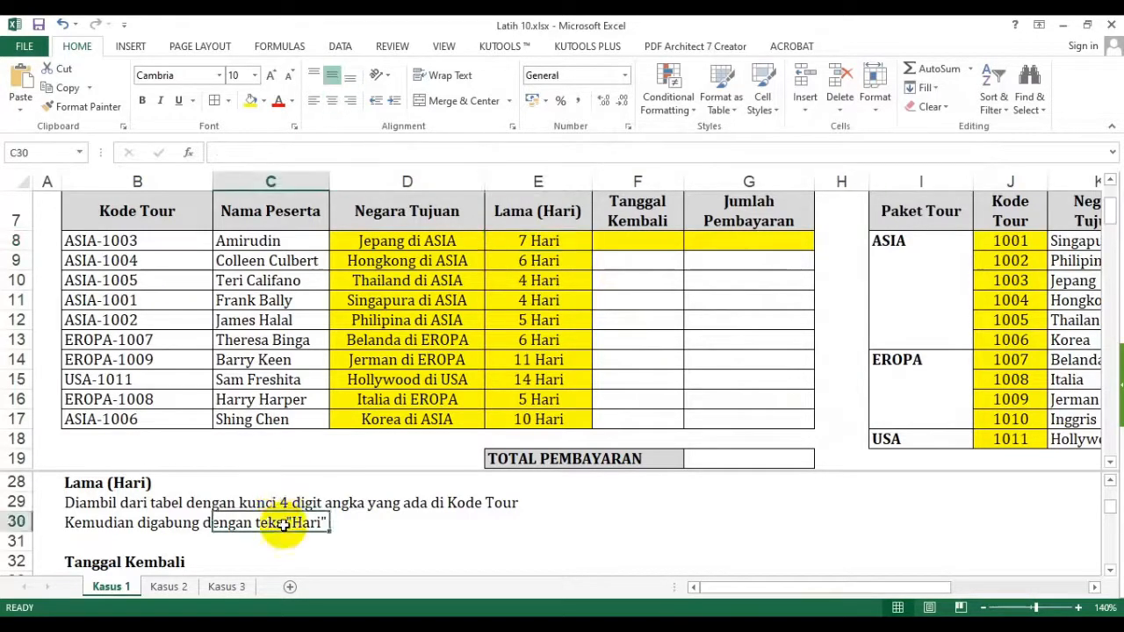
scroll(279, 522, down, 1)
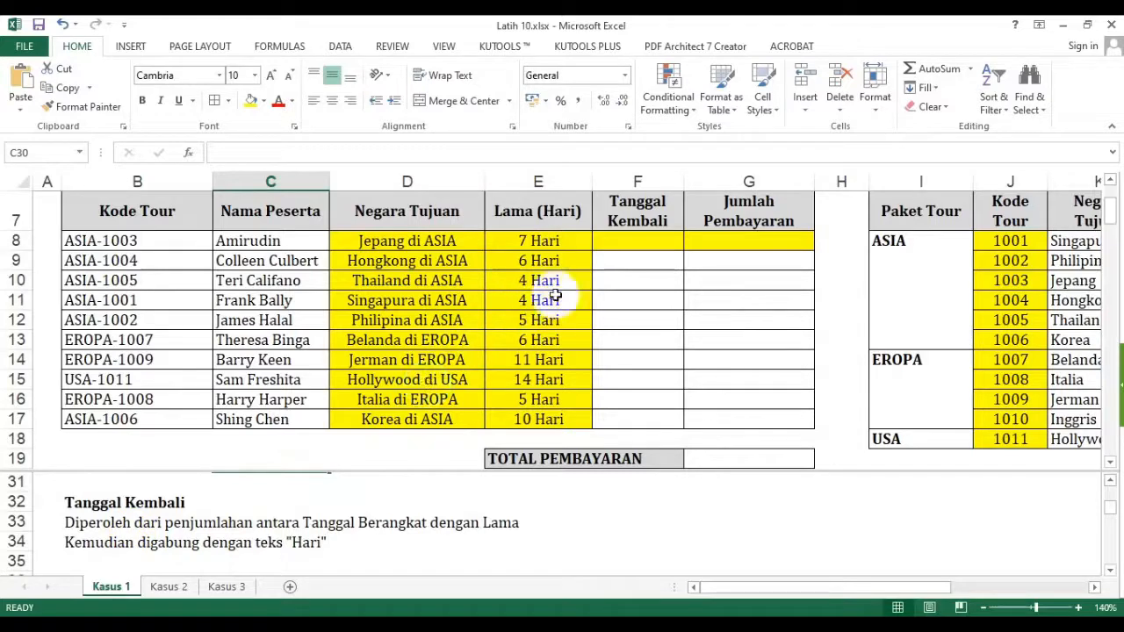
click(634, 298)
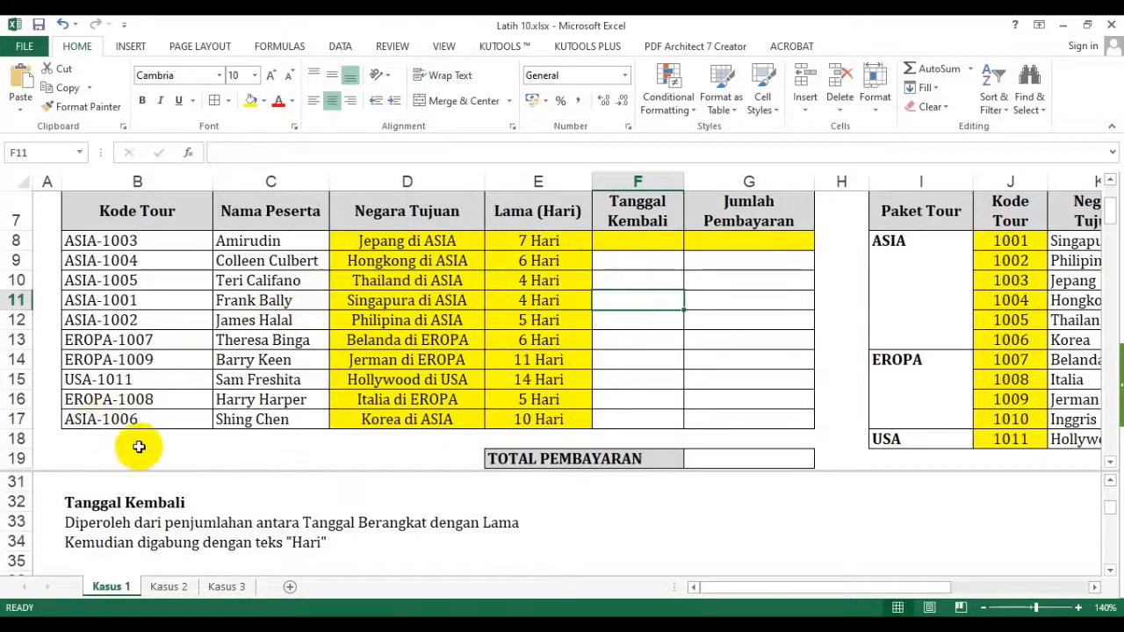
scroll(230, 499, down, 1)
click(307, 539)
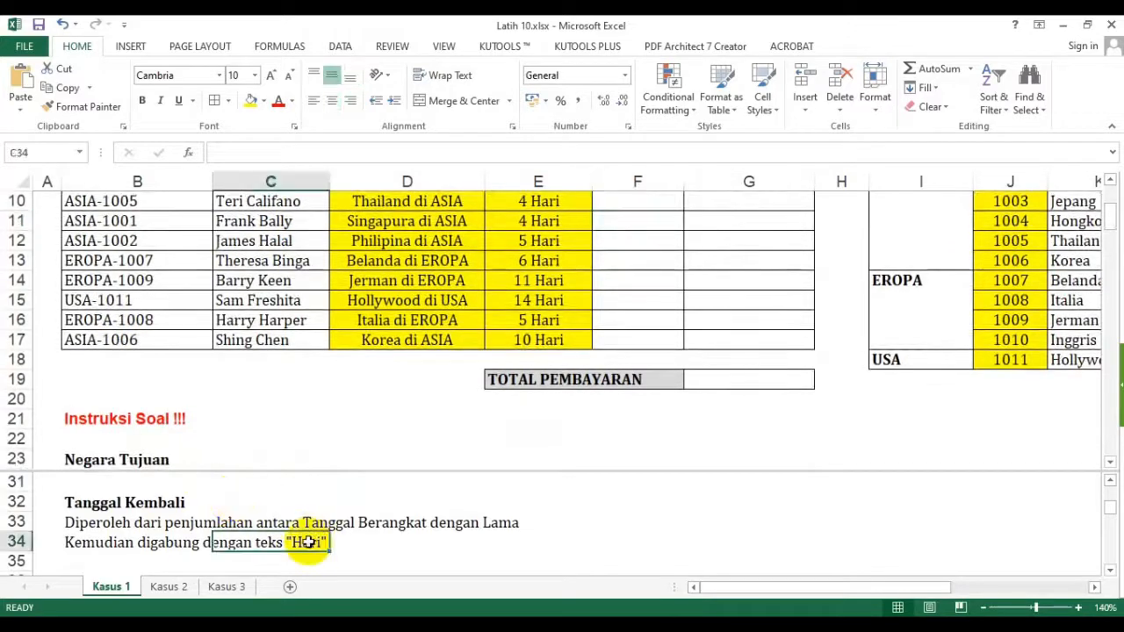
click(15, 542)
right_click(15, 541)
click(75, 427)
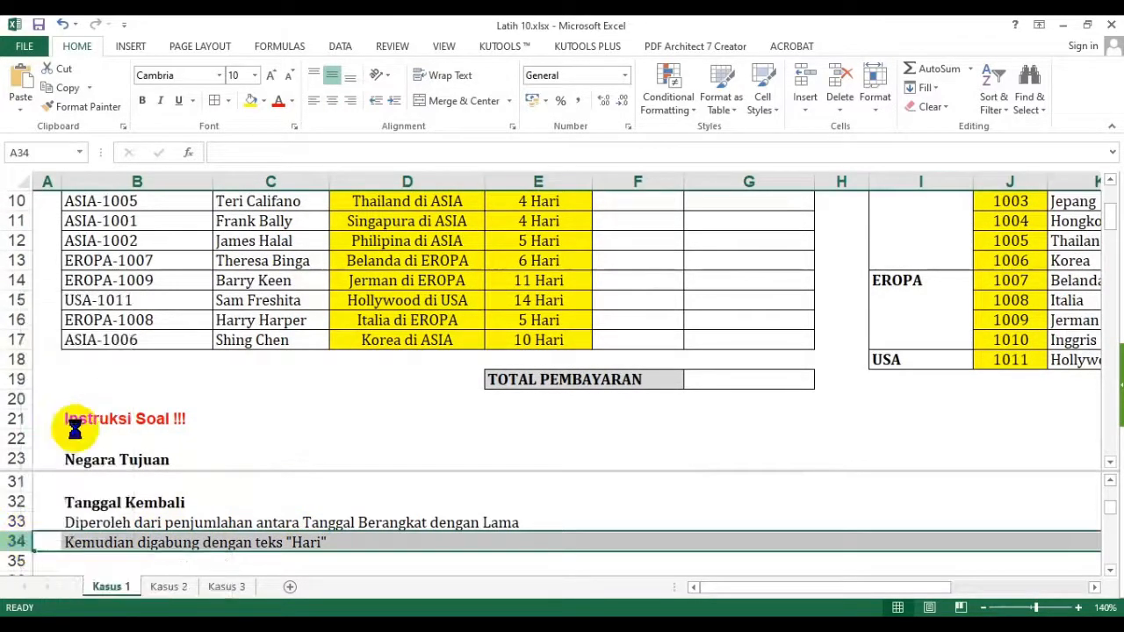
Reread the remaining Tanggal Kembali instruction and compare it with the tour table
click(437, 323)
scroll(310, 436, up, 1)
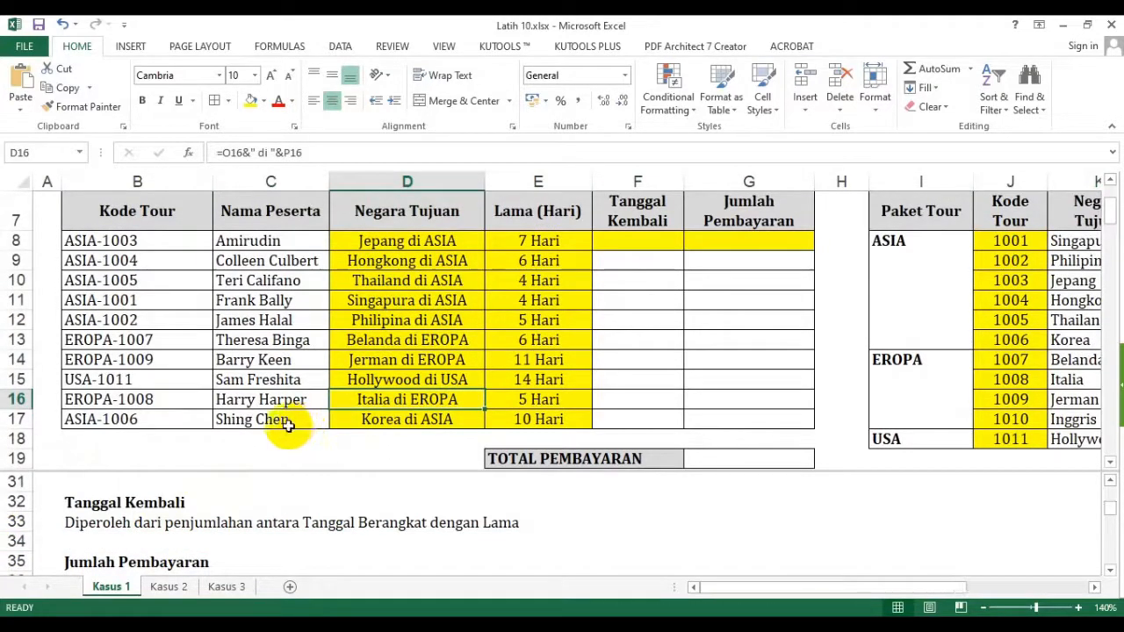
scroll(263, 388, down, 1)
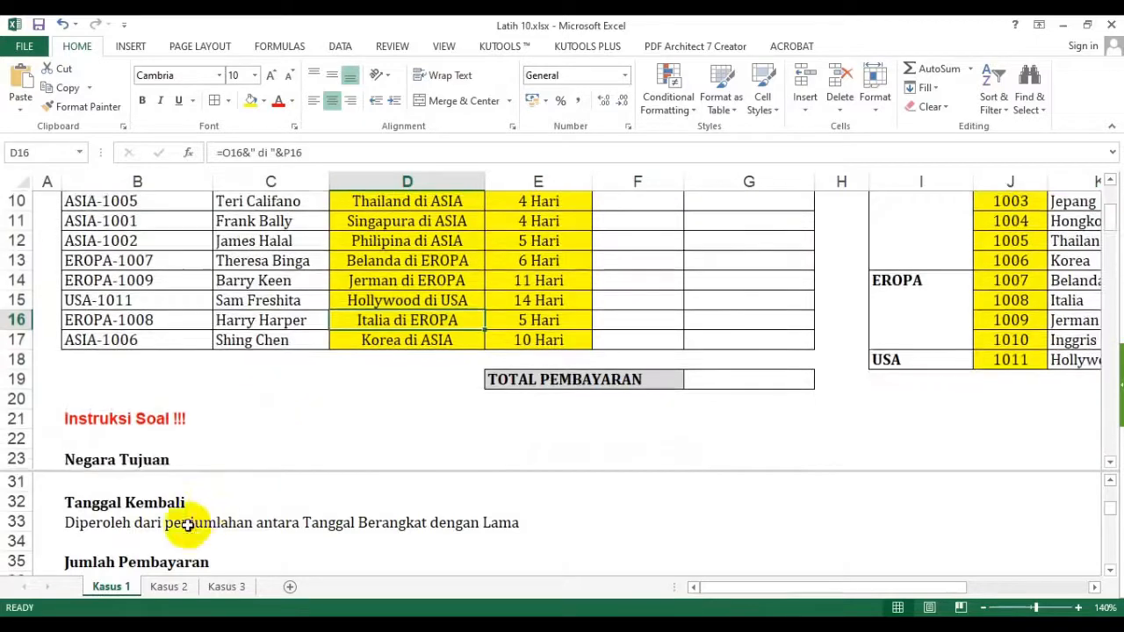
click(172, 537)
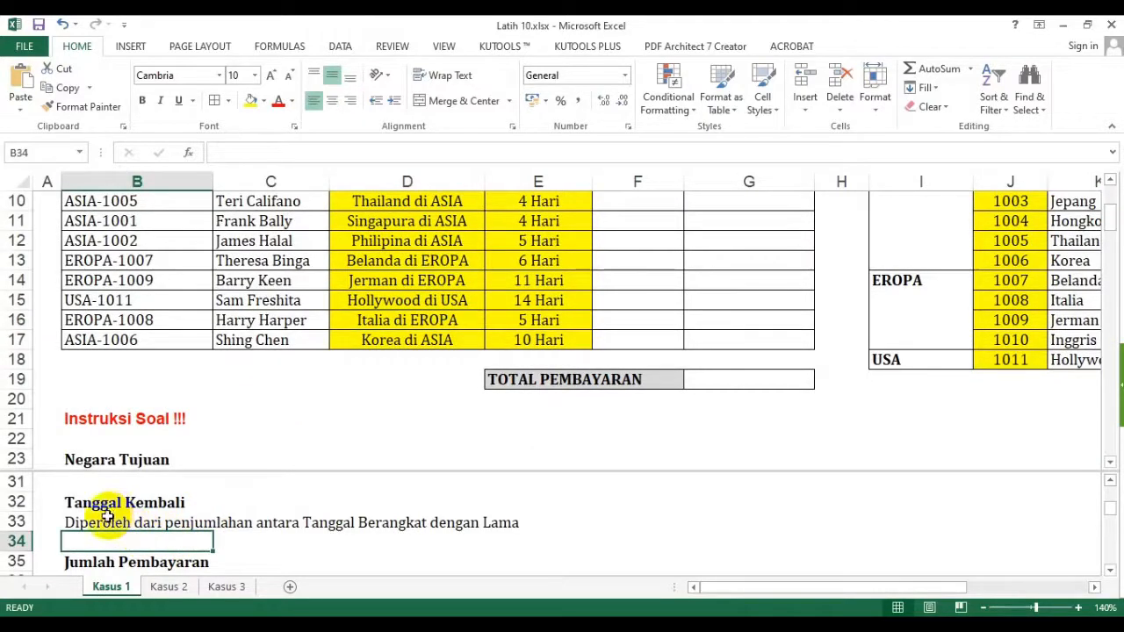
Enter the formula =$D$4+E8 in F8 to add Lama (Hari) to the departure date for Tanggal Kembali
click(645, 283)
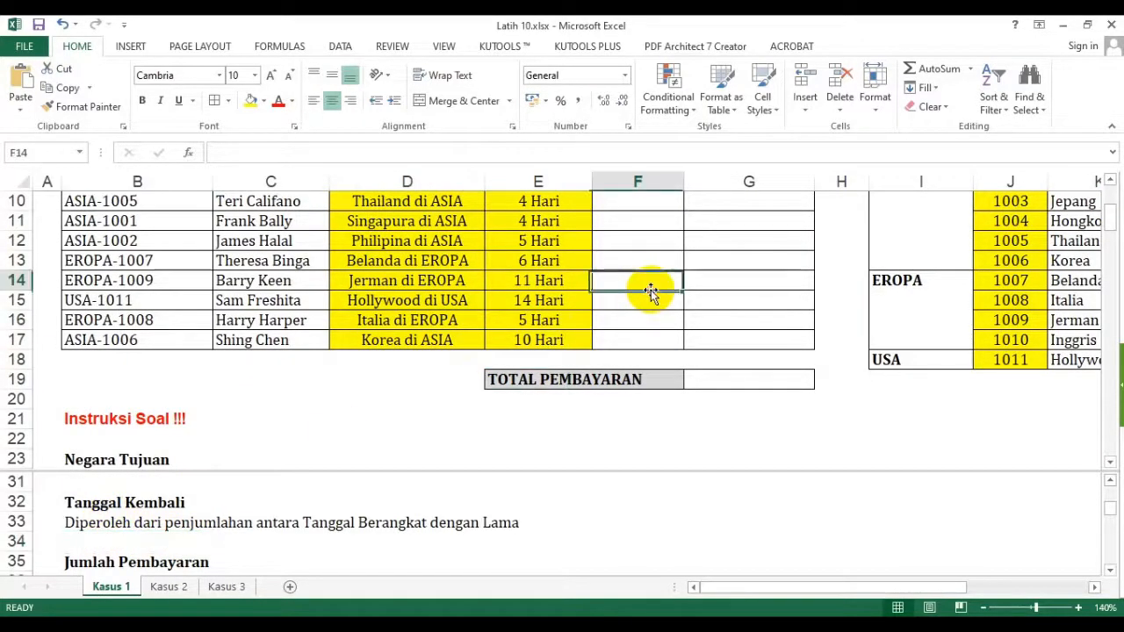
scroll(641, 281, up, 2)
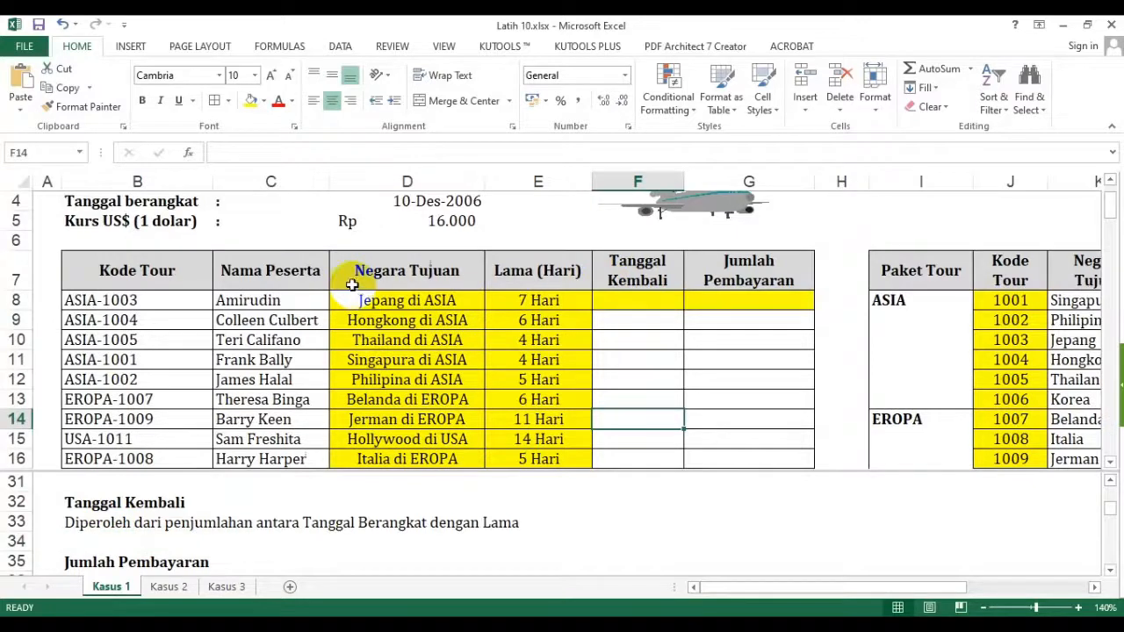
click(630, 299)
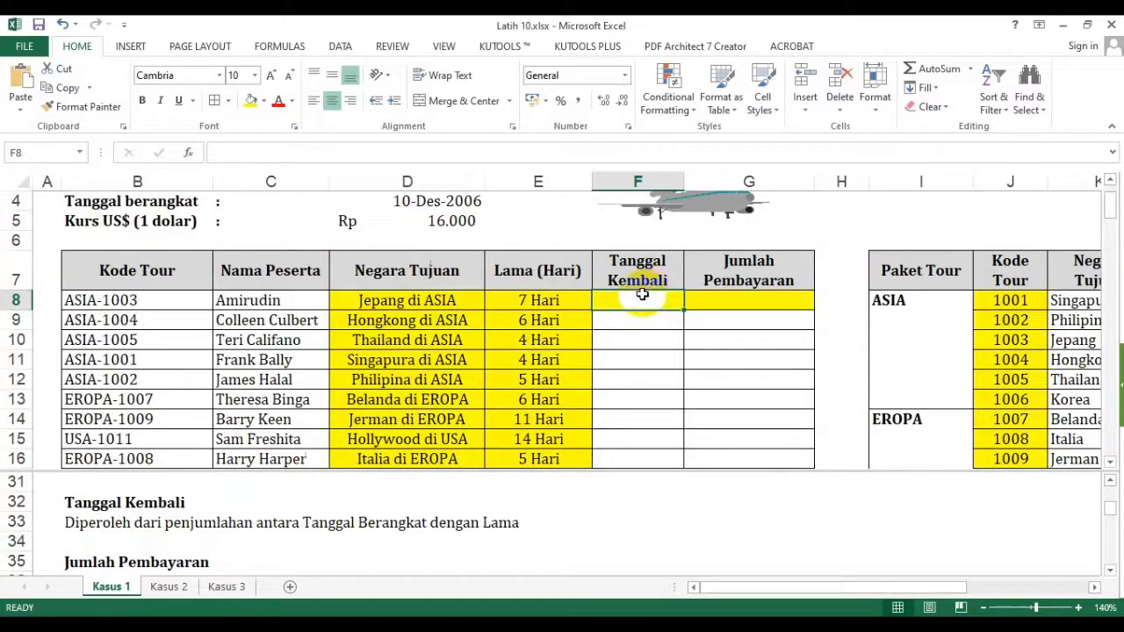
text(=)
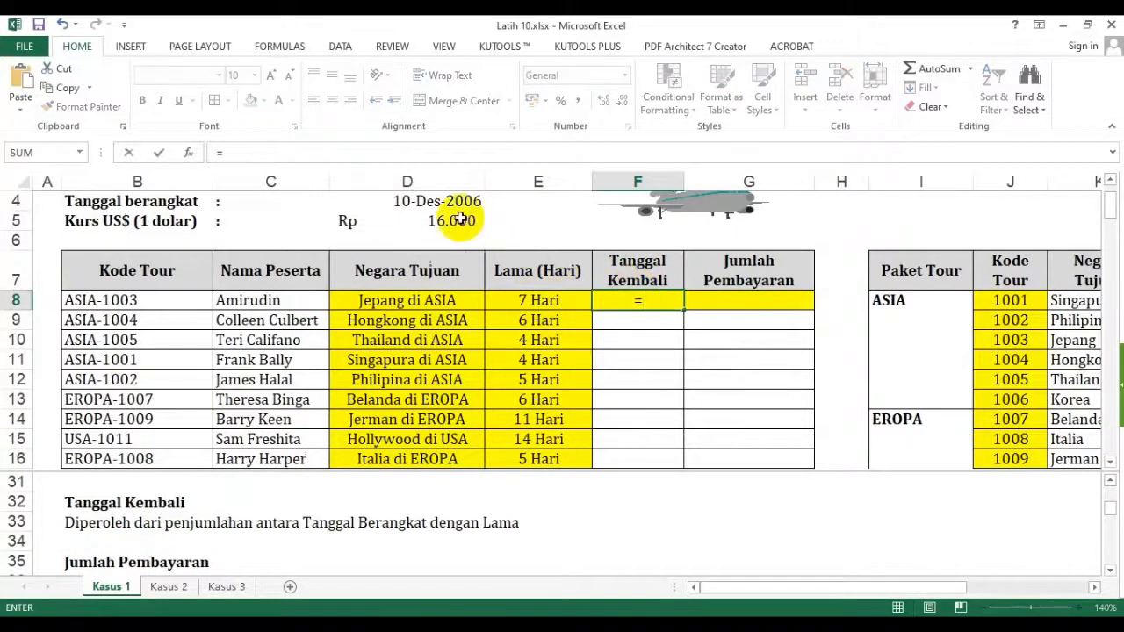
click(457, 200)
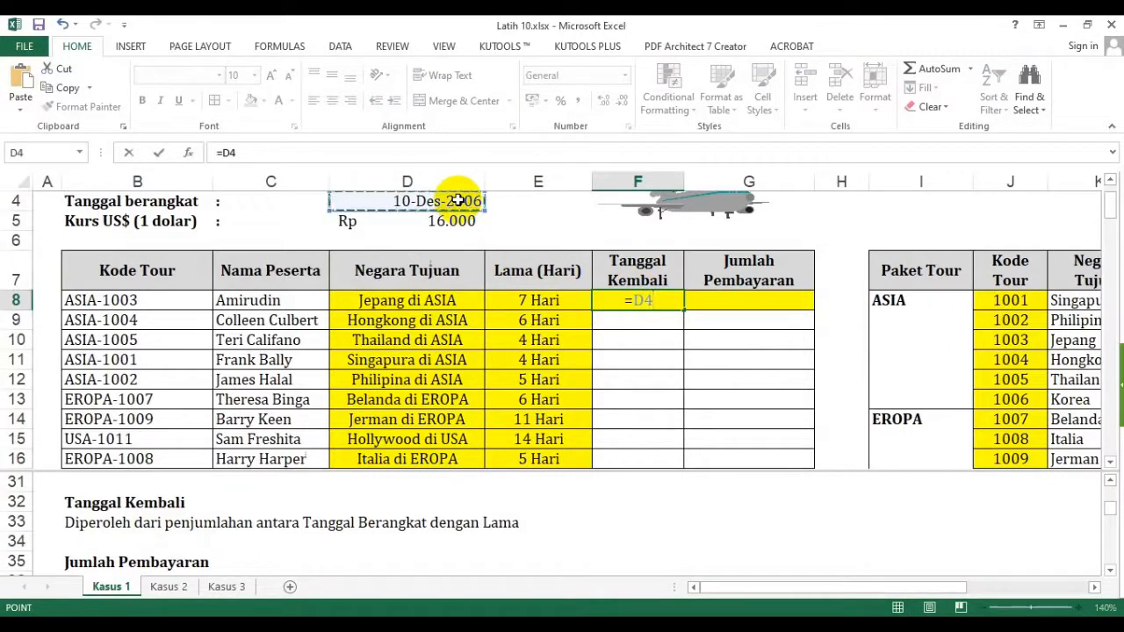
text(+)
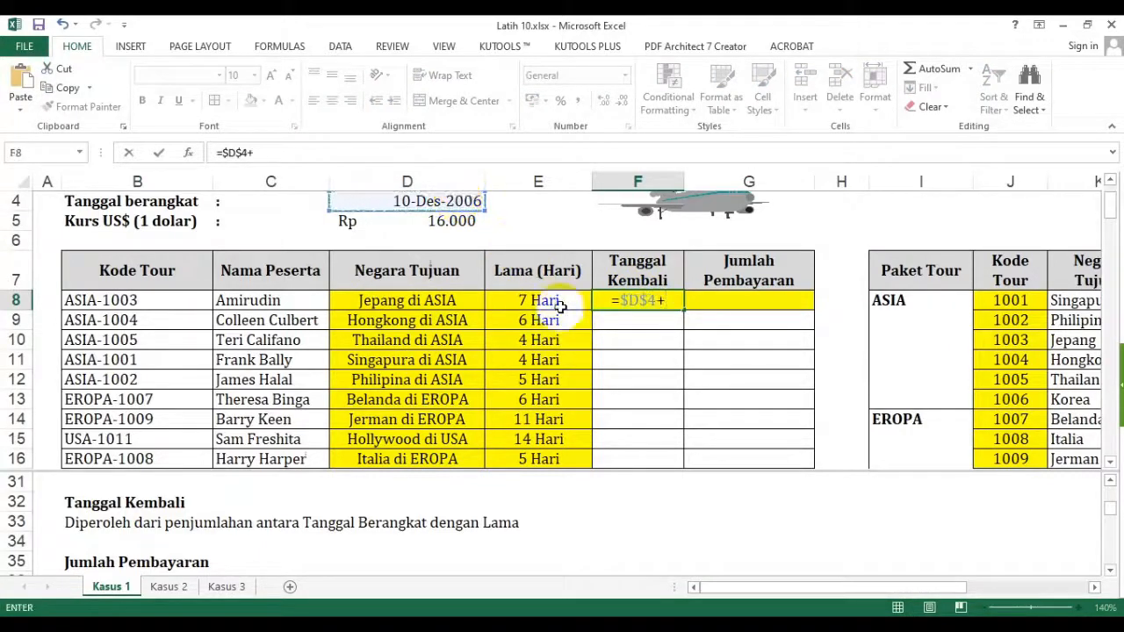
click(562, 301)
key(Return)
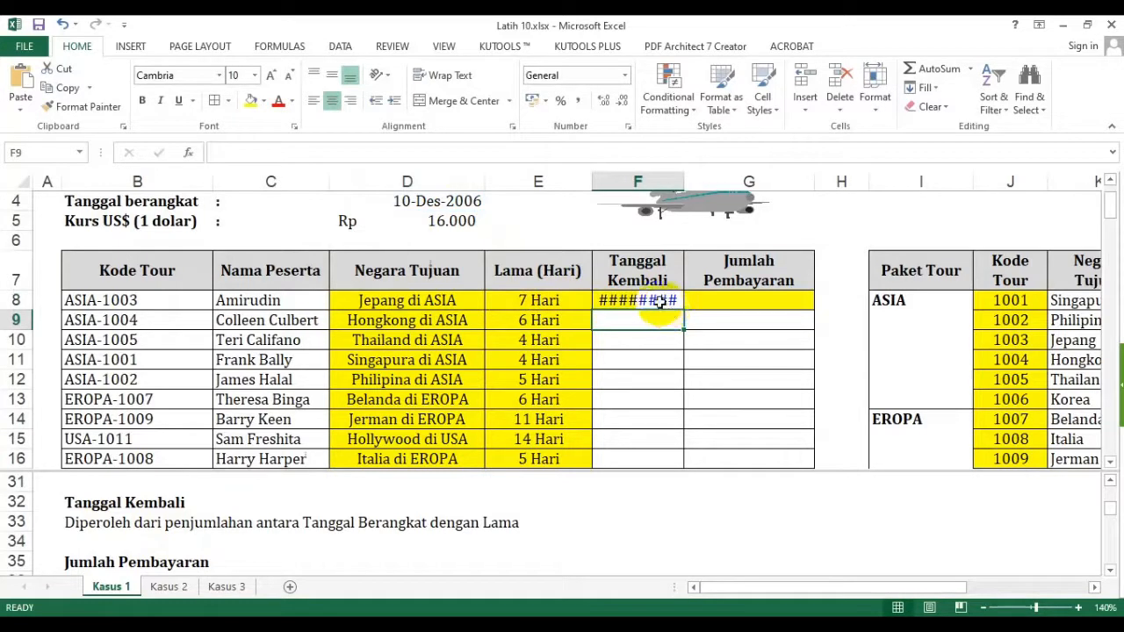
Widen column F to fit the dates and fill the Tanggal Kembali formula from F8 down to F17
click(660, 300)
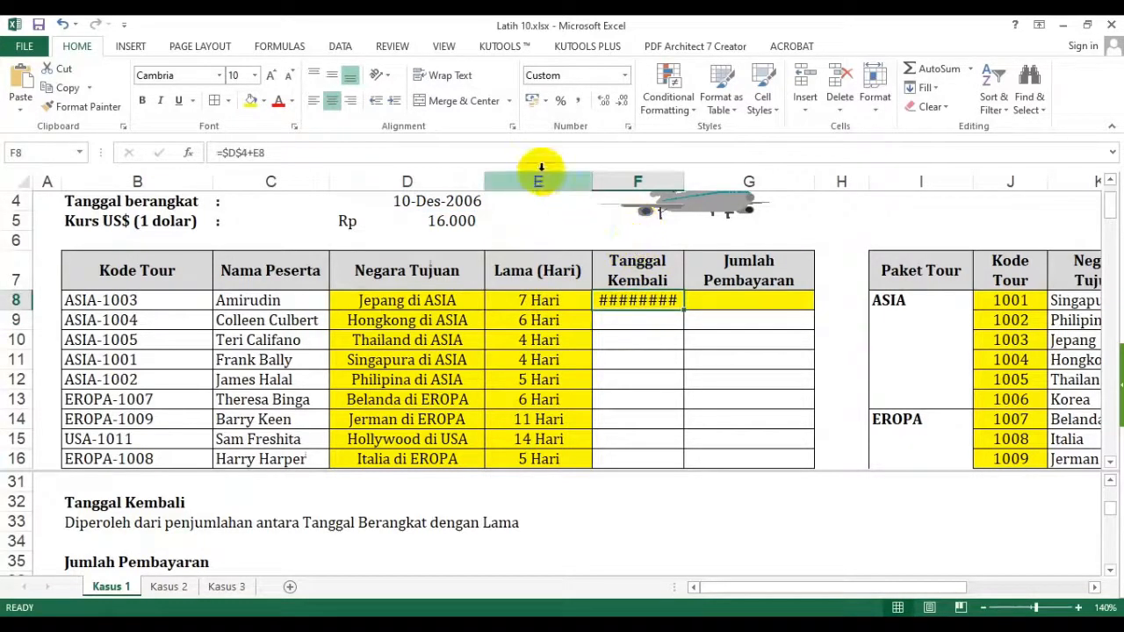
drag(684, 181, 713, 181)
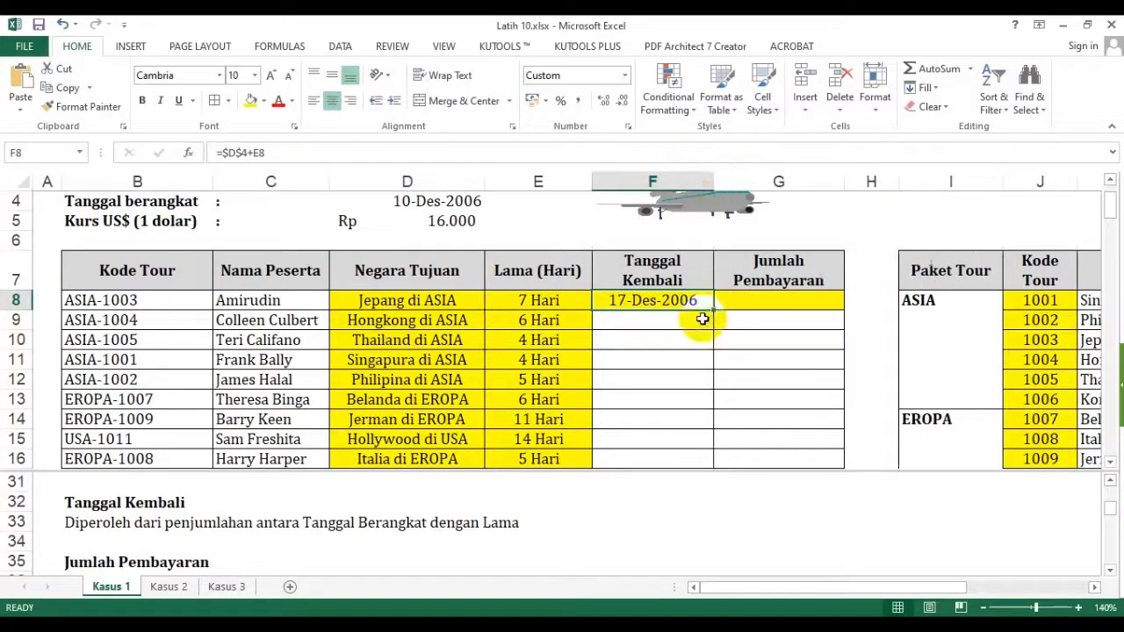
drag(713, 307, 707, 449)
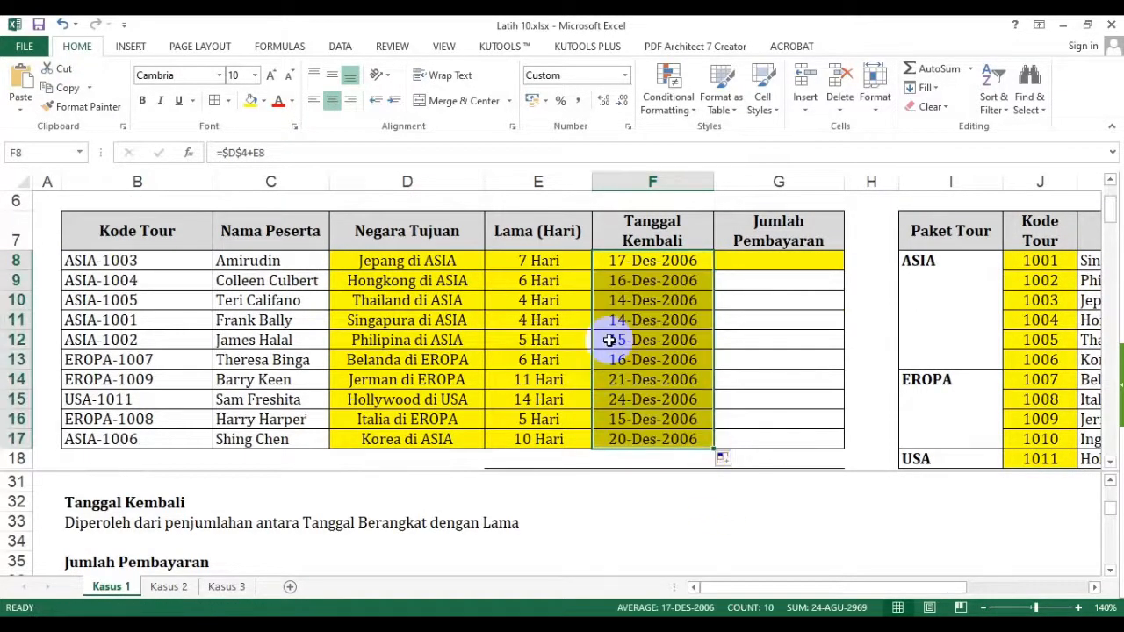
click(644, 267)
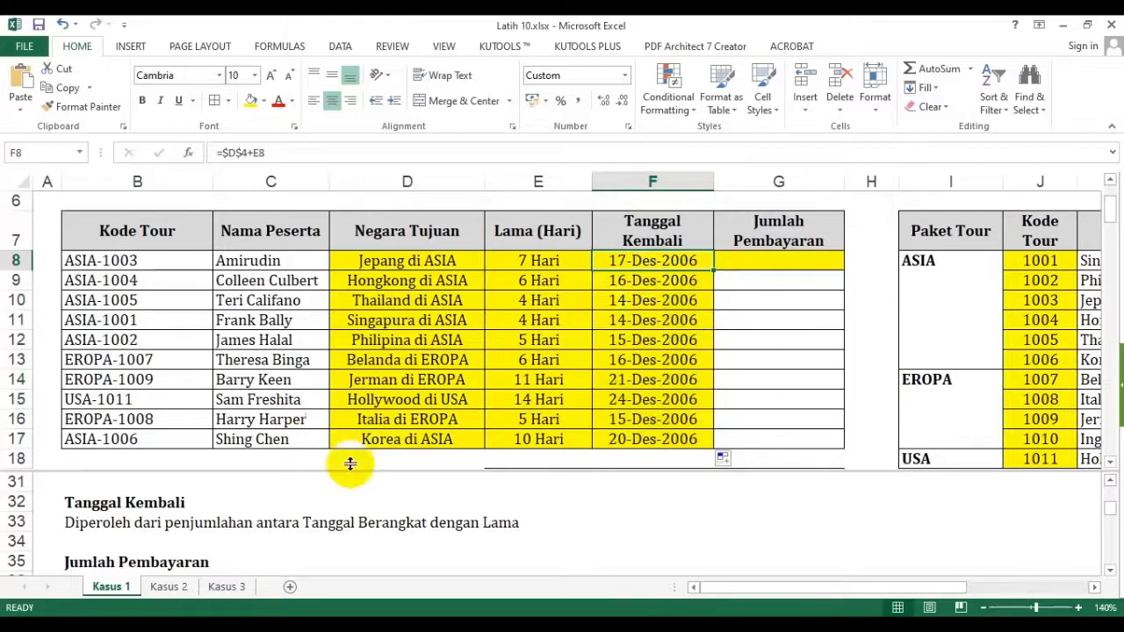
Read the Jumlah Pembayaran instructions and examine the Tarip Tour Per Paket column and the Kurs US$ cell they refer to
click(244, 559)
scroll(244, 559, down, 1)
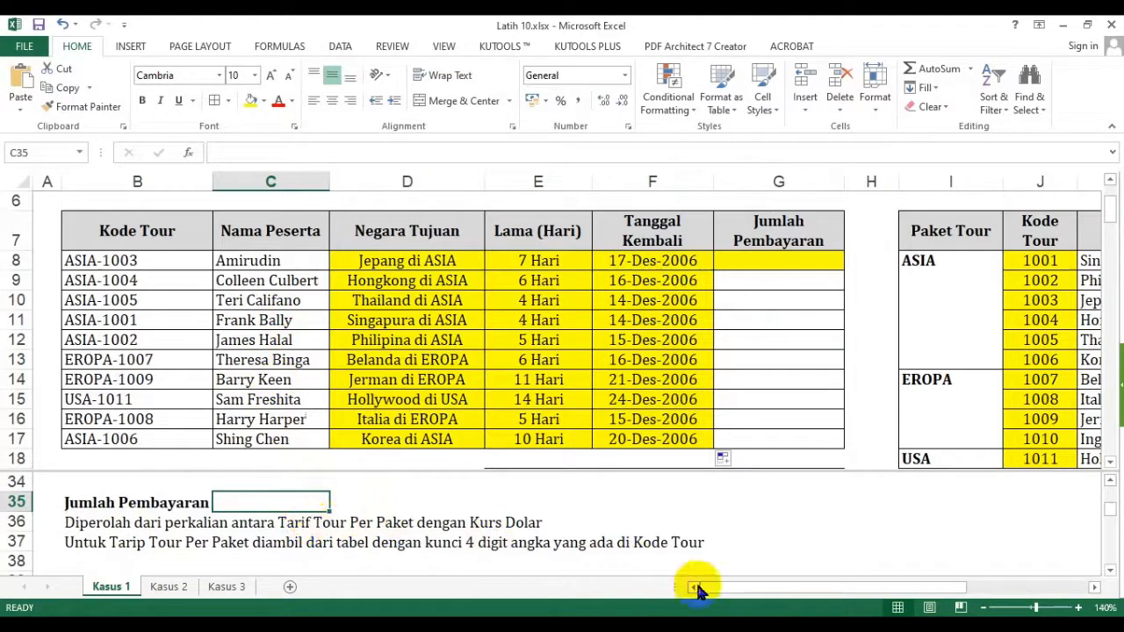
drag(720, 591, 819, 583)
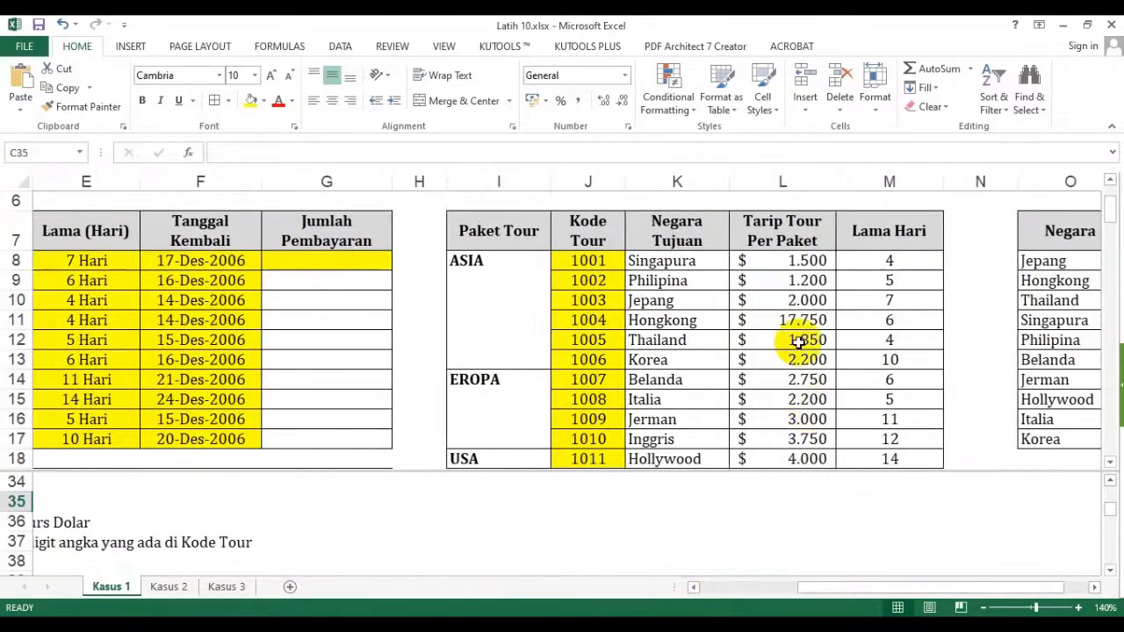
click(793, 260)
drag(793, 261, 793, 400)
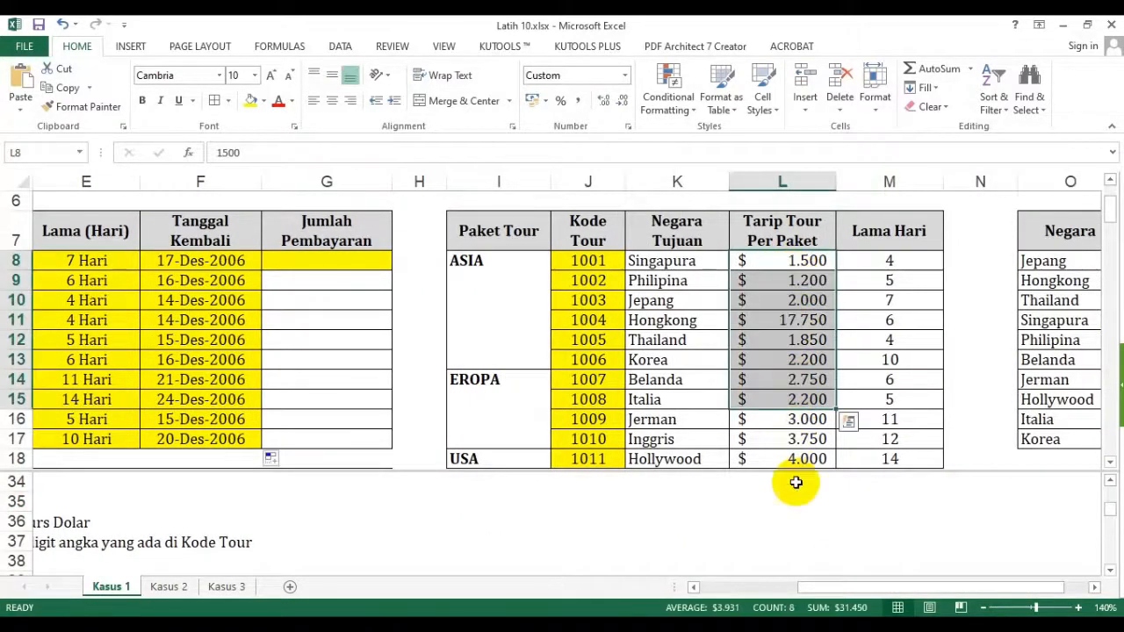
click(733, 597)
scroll(329, 321, up, 3)
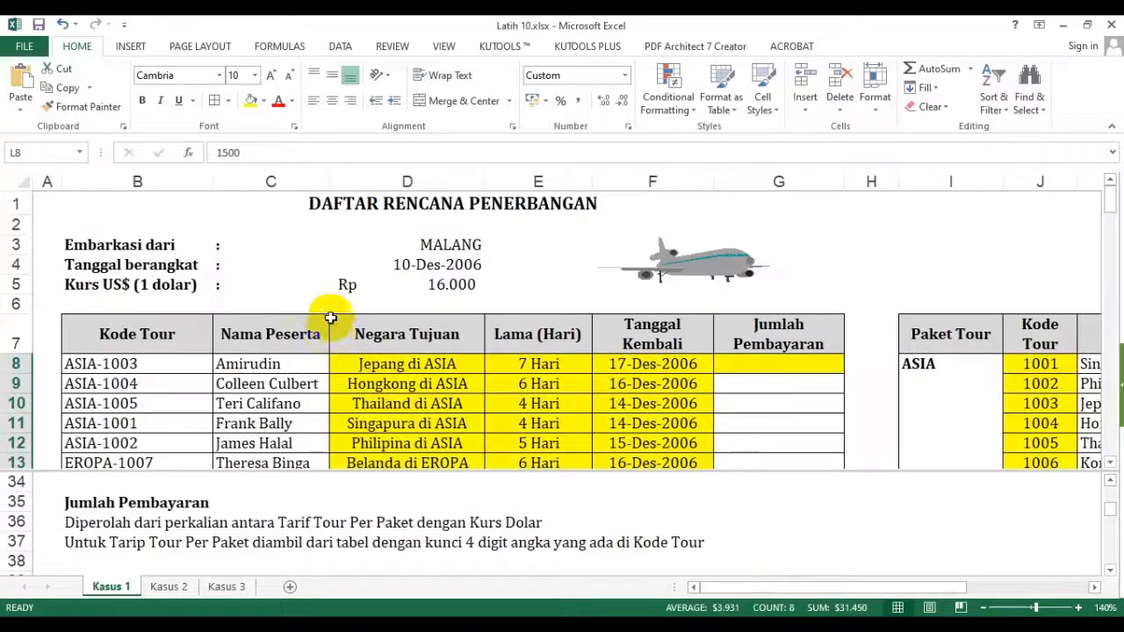
click(449, 284)
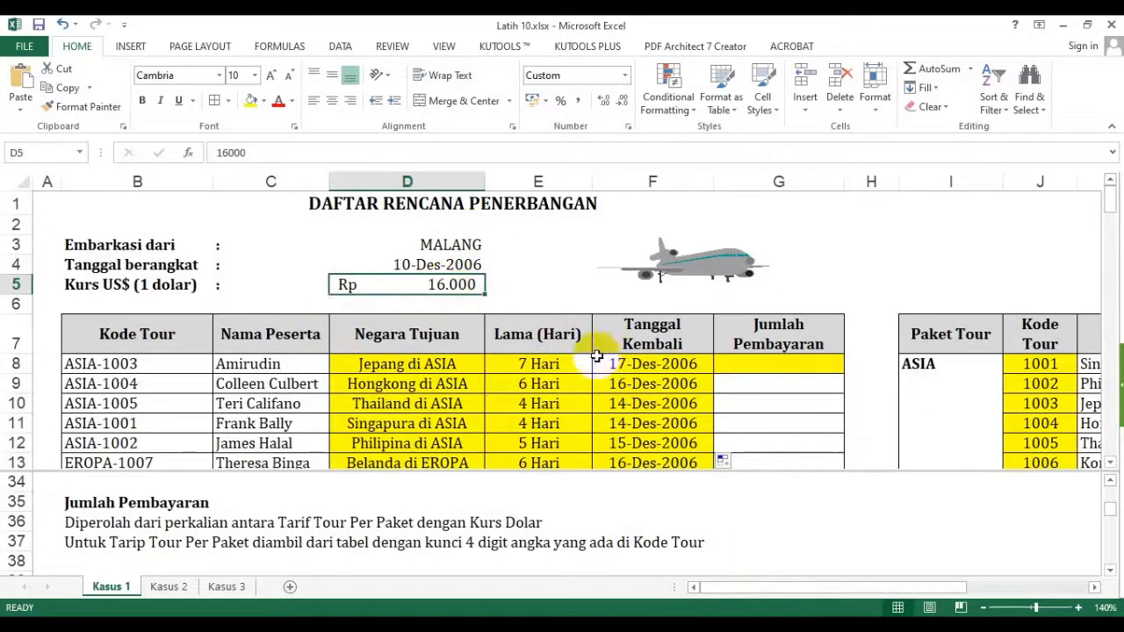
scroll(636, 362, down, 1)
drag(883, 584, 962, 587)
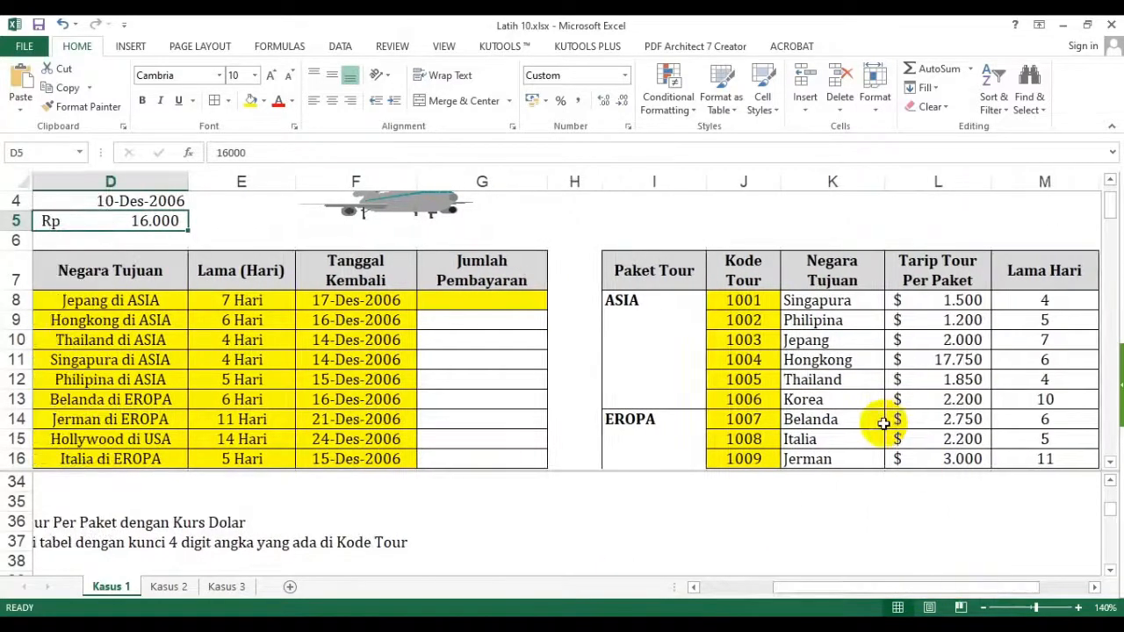
drag(883, 585, 932, 585)
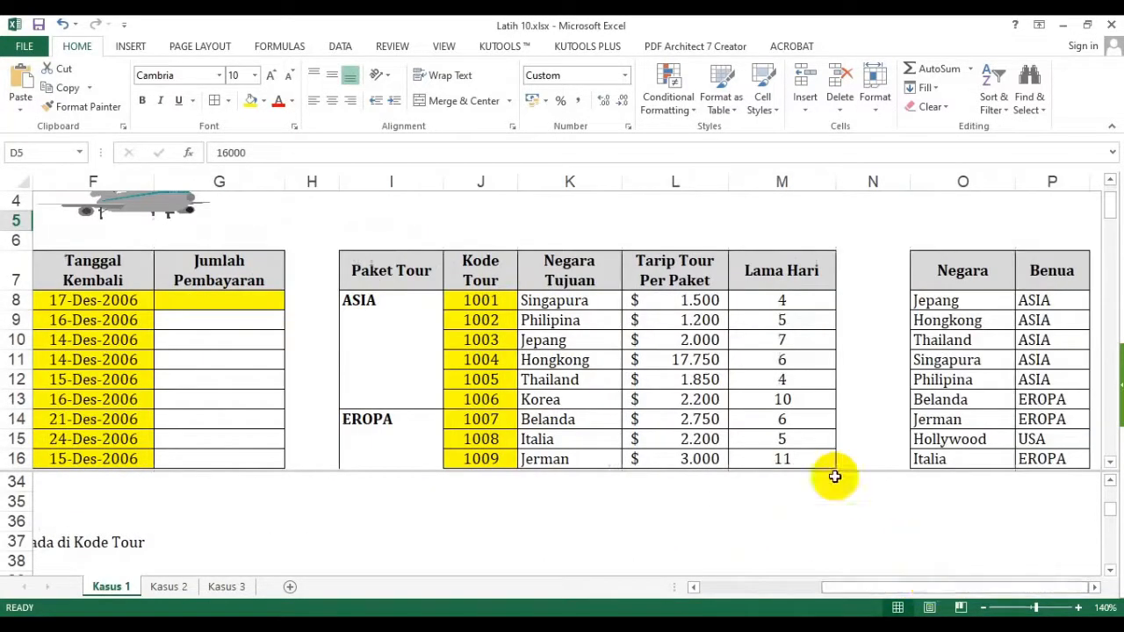
drag(690, 295, 705, 339)
Copy the VLOOKUP formula text from O8 in the Negara helper column into the Jumlah Pembayaran cell G8
click(955, 299)
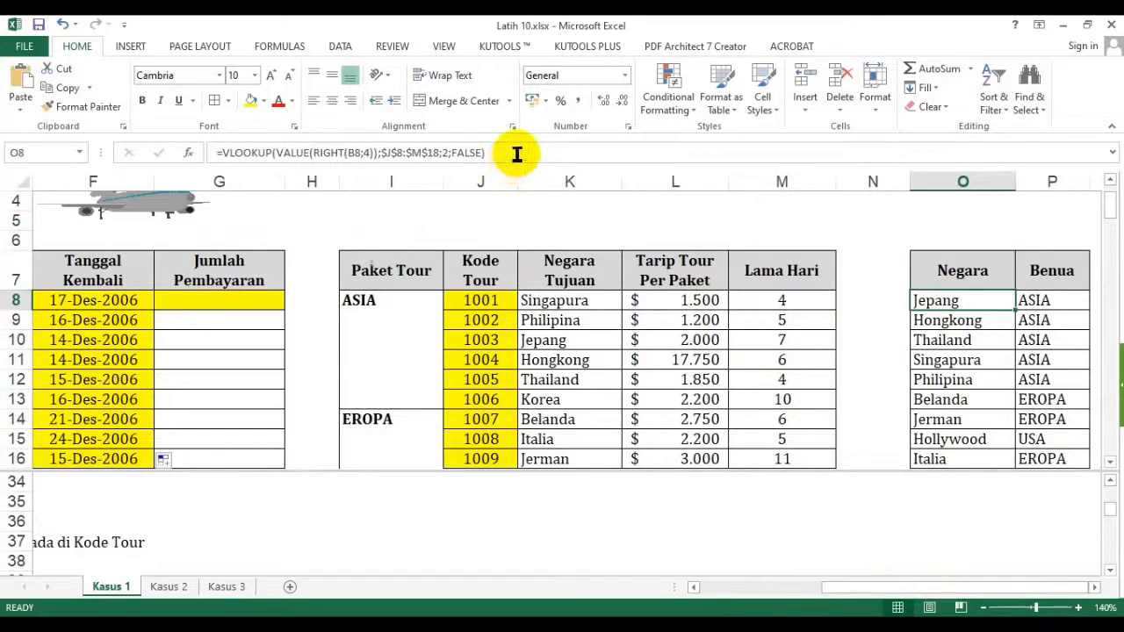
drag(517, 153, 168, 154)
key(ctrl+c)
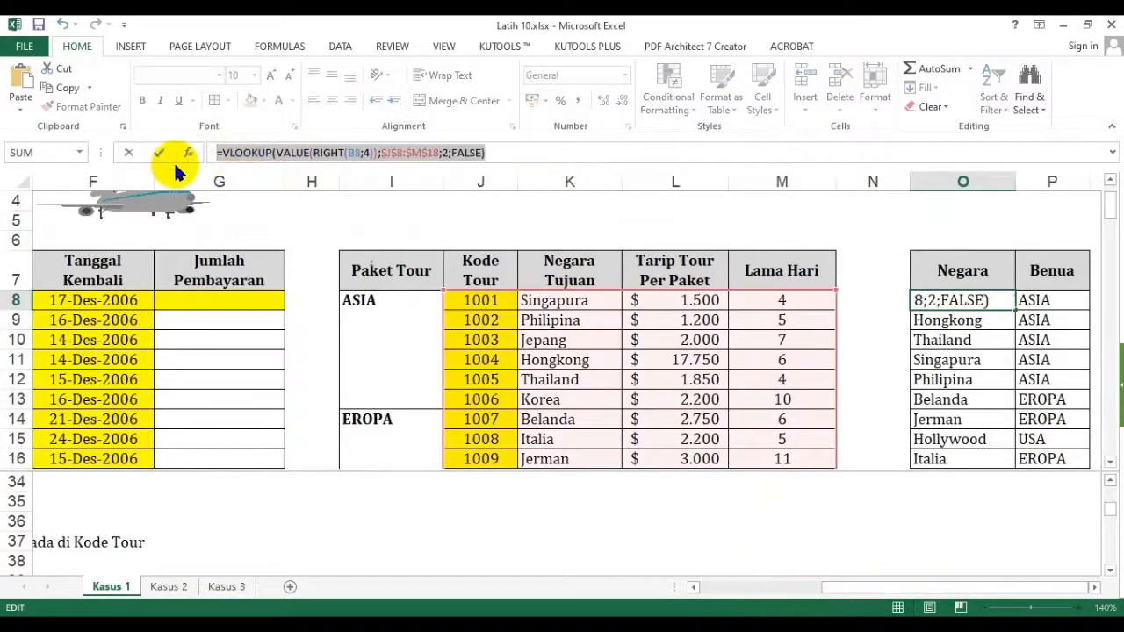
key(Escape)
click(247, 300)
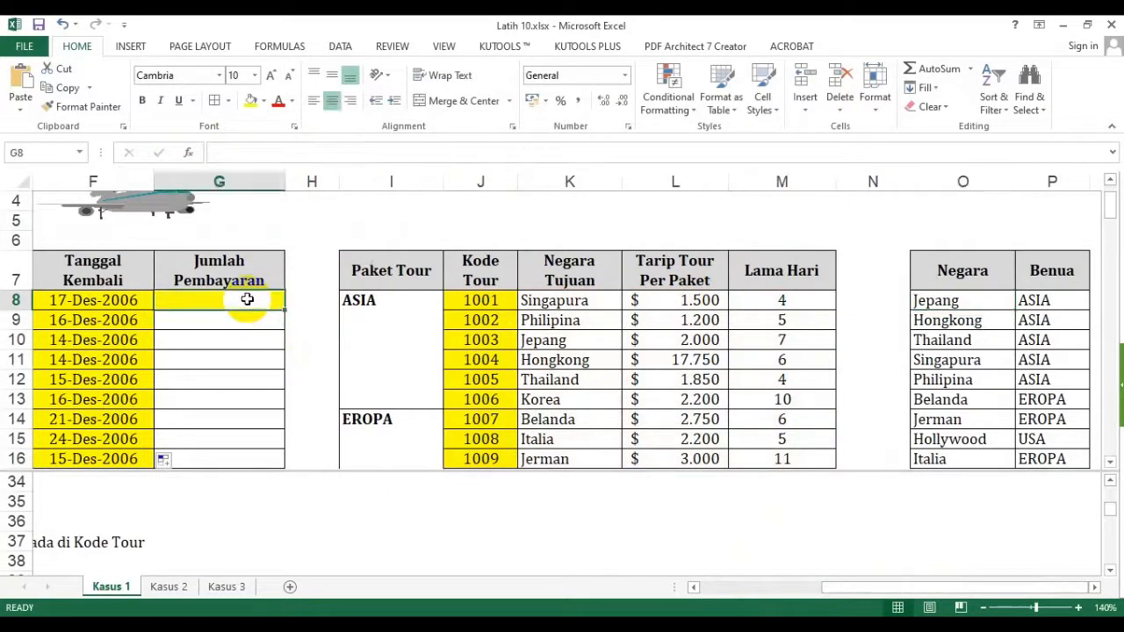
click(290, 151)
key(ctrl+v)
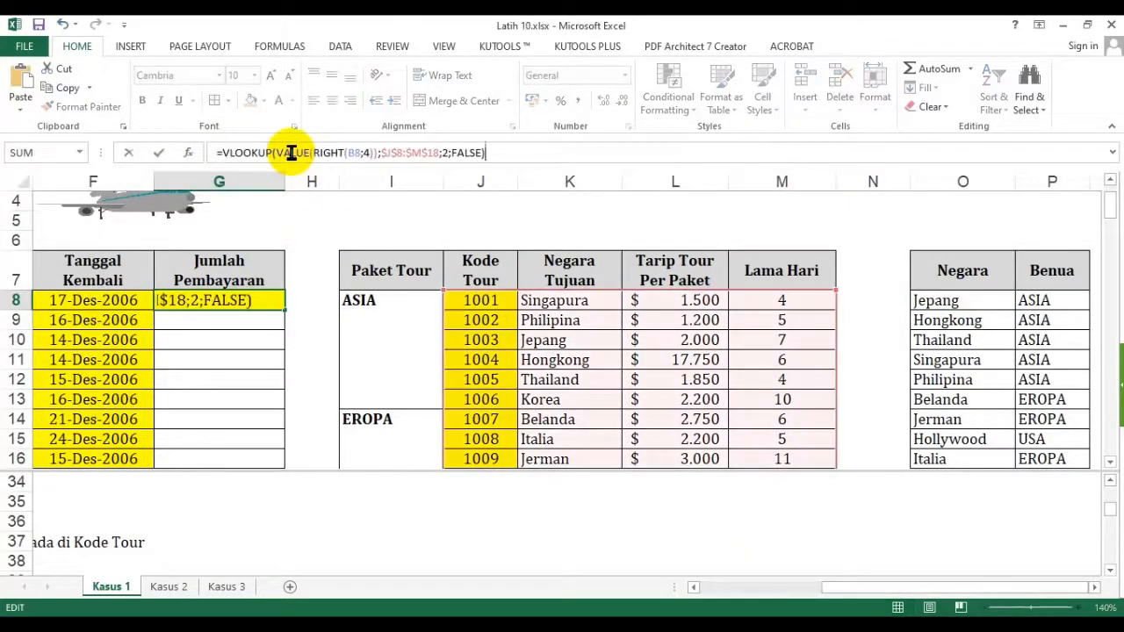
Change the VLOOKUP column index in G8 to 3 and multiply the result by the dollar rate in $D$5
click(445, 153)
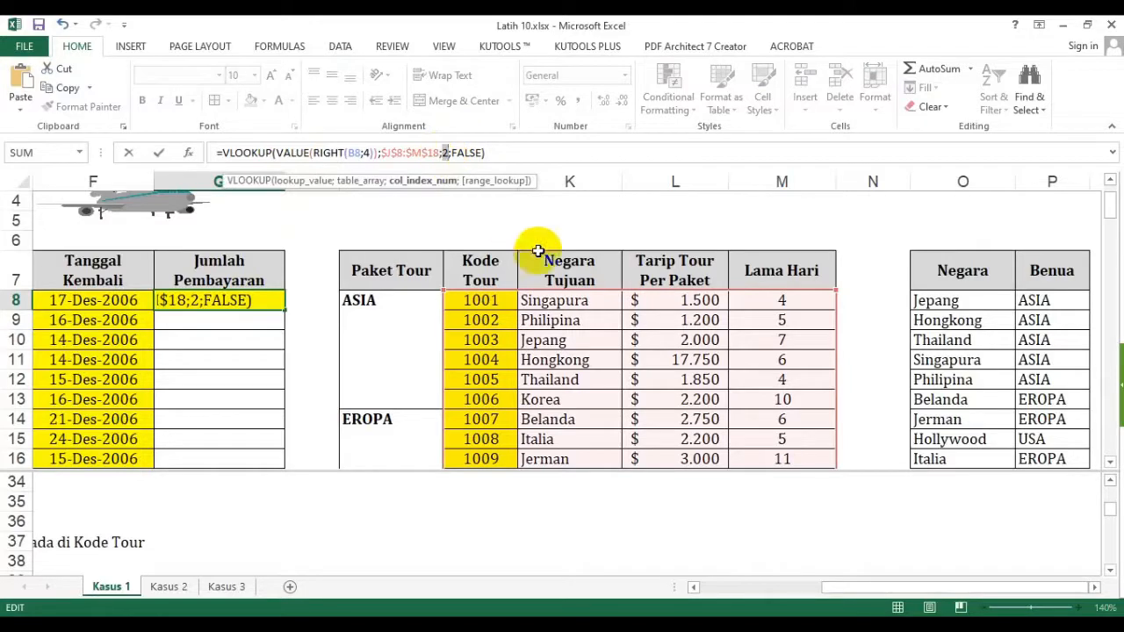
click(517, 153)
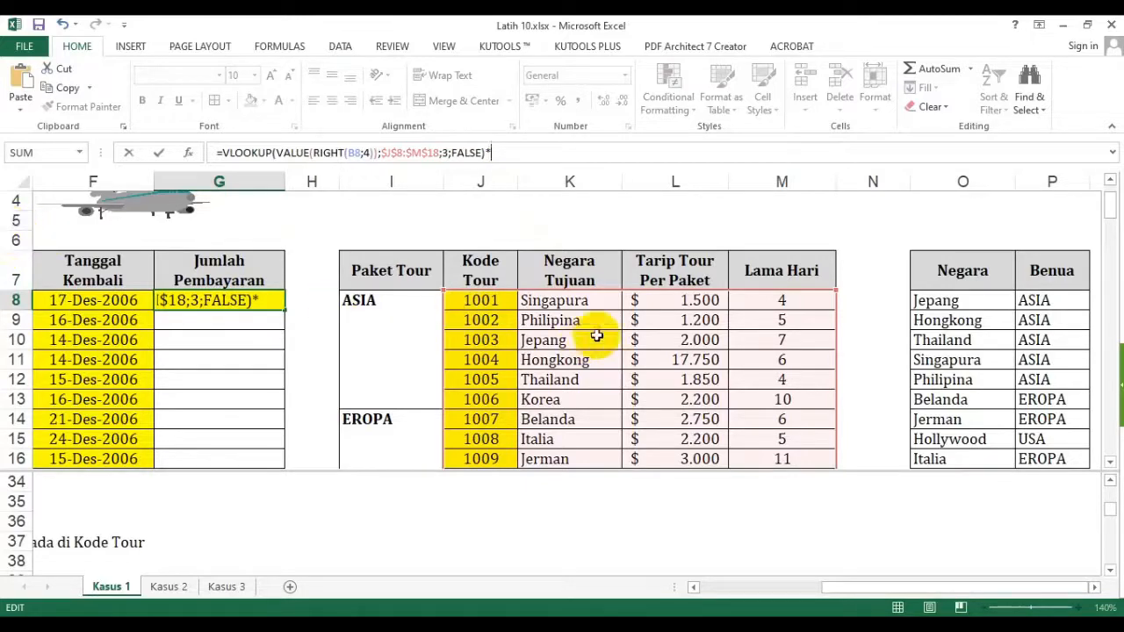
click(735, 584)
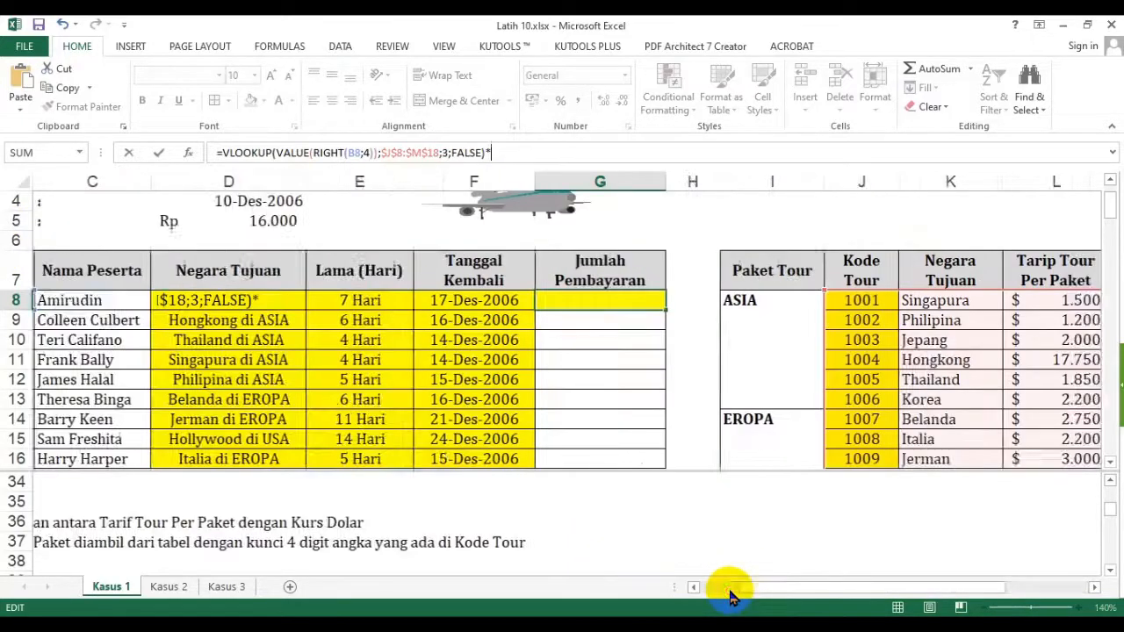
click(458, 222)
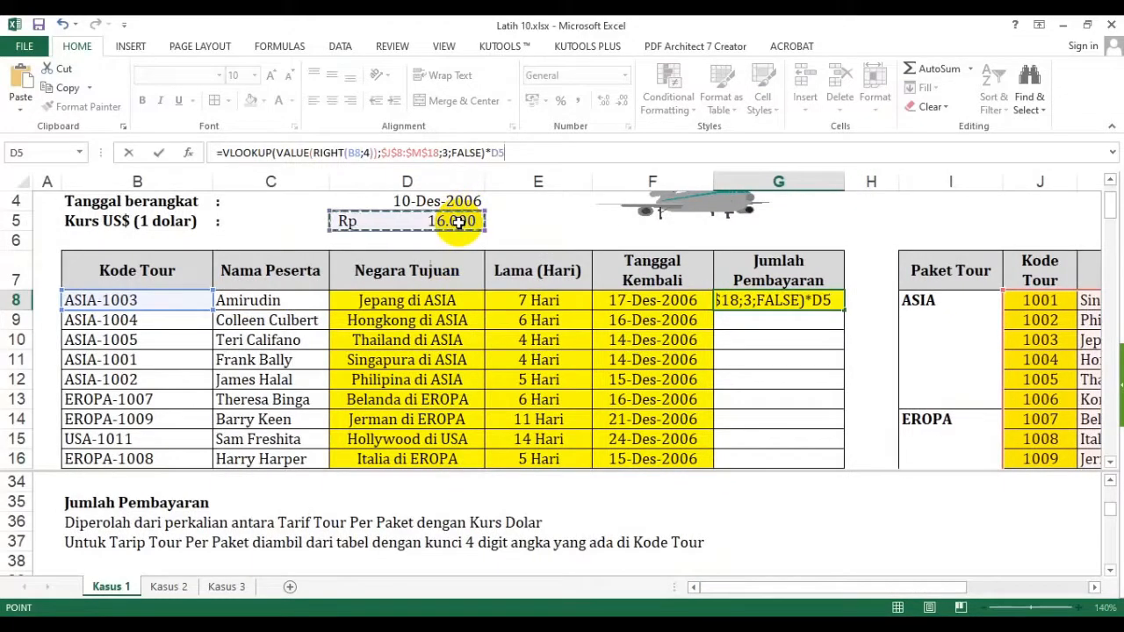
key(F4)
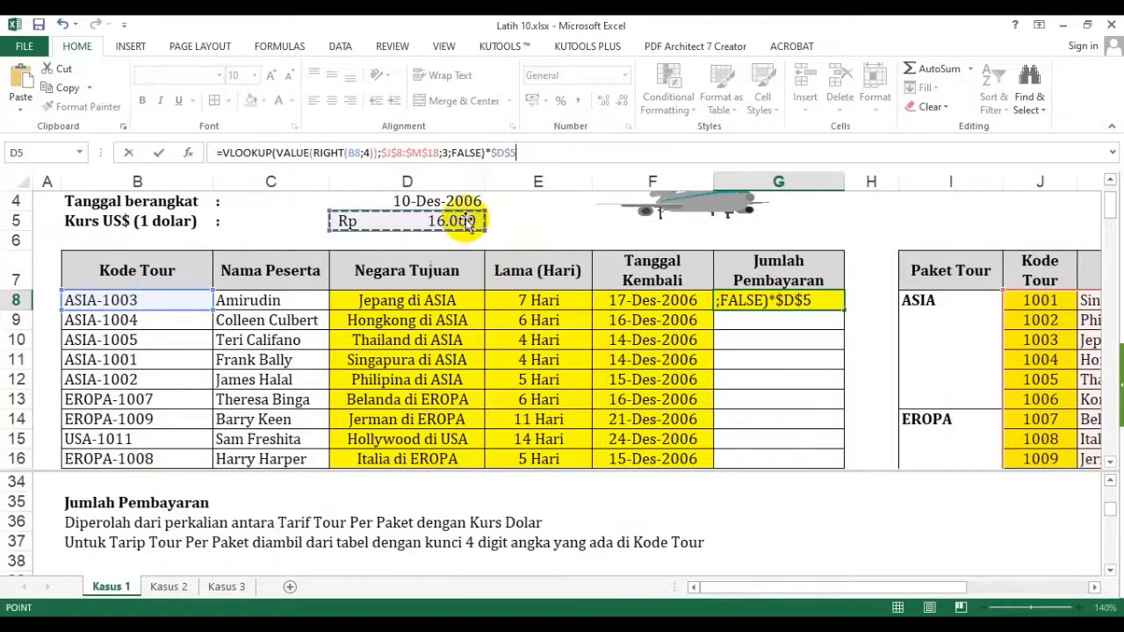
key(Return)
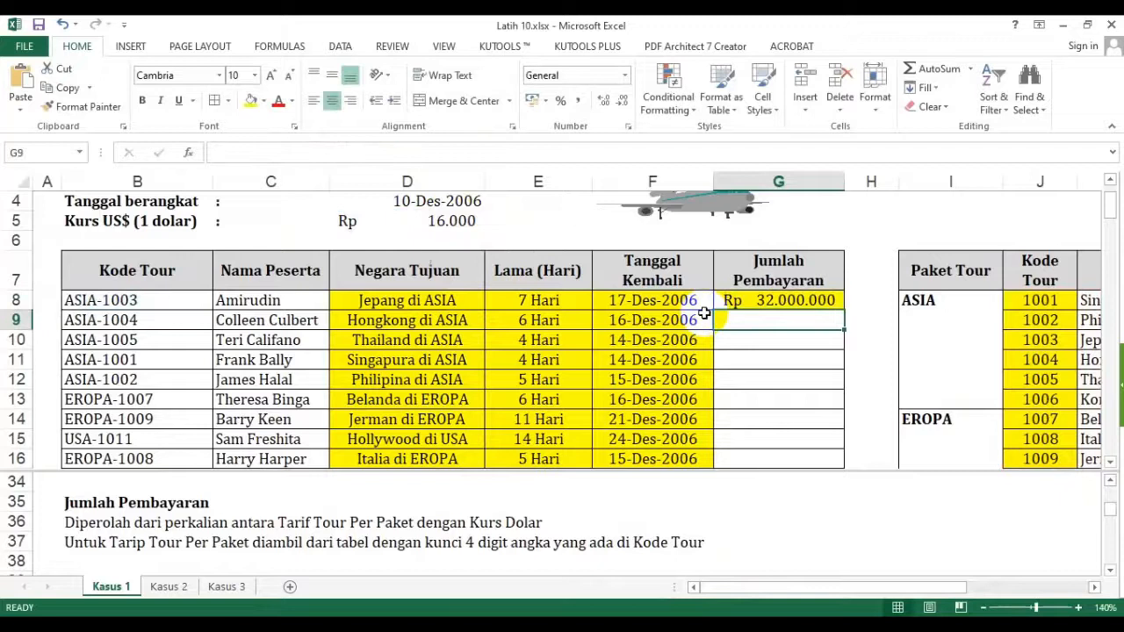
Fill the Jumlah Pembayaran formula from G8 down to G17 and autofit the width of column G
click(811, 300)
double_click(845, 309)
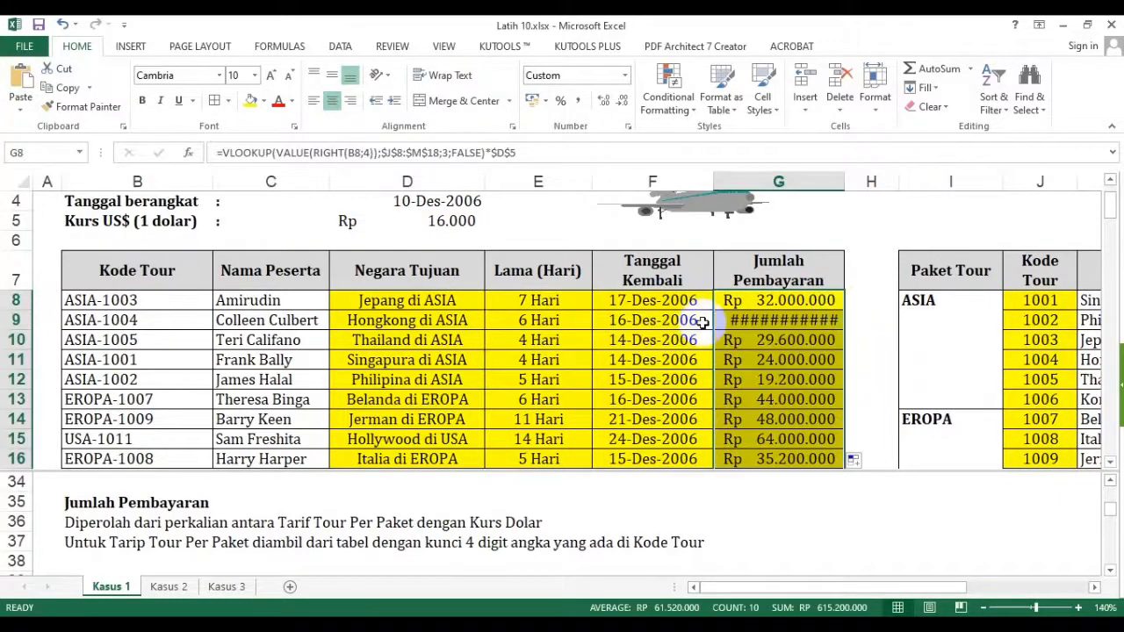
double_click(845, 182)
click(776, 341)
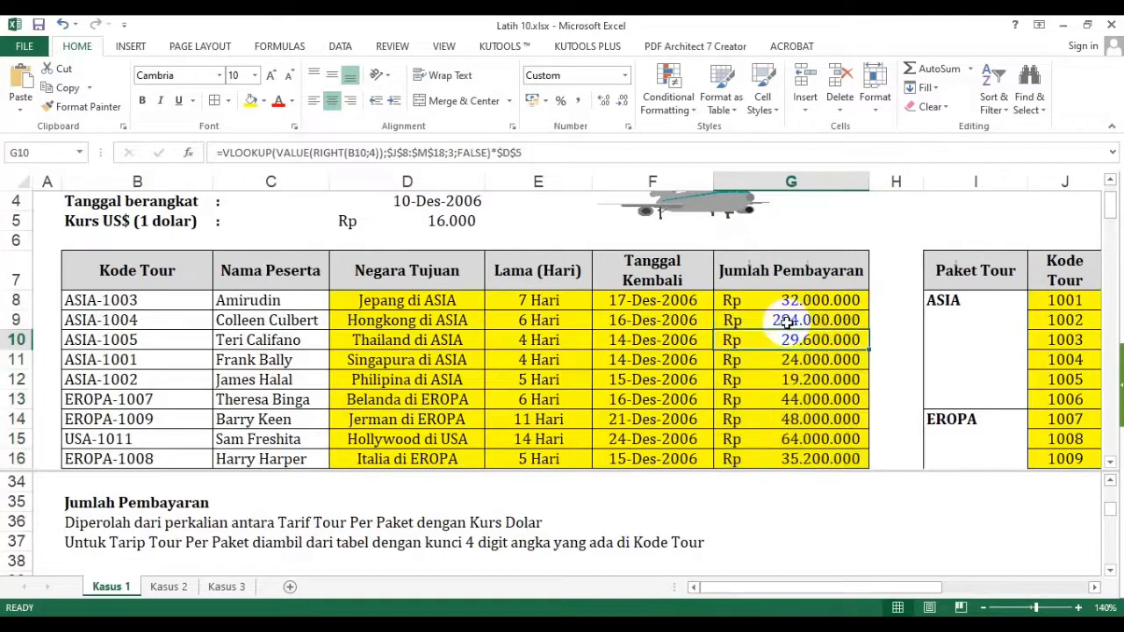
click(787, 297)
Total all the Jumlah Pembayaran amounts, starting at G8, with SUM in the TOTAL PEMBAYARAN cell G19
scroll(745, 319, down, 2)
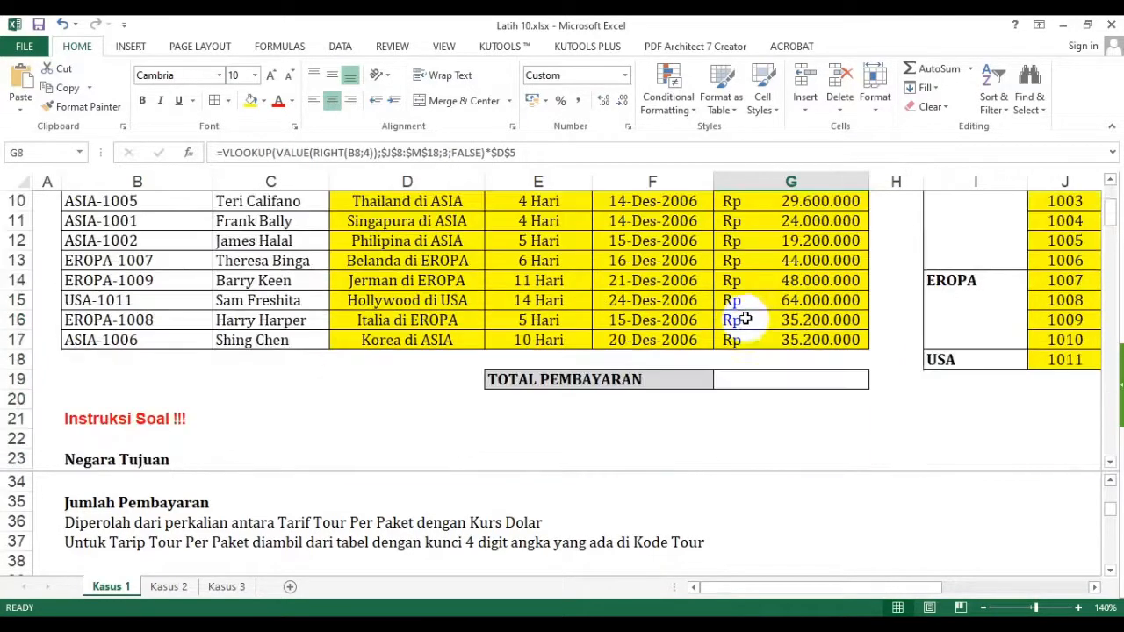
click(792, 378)
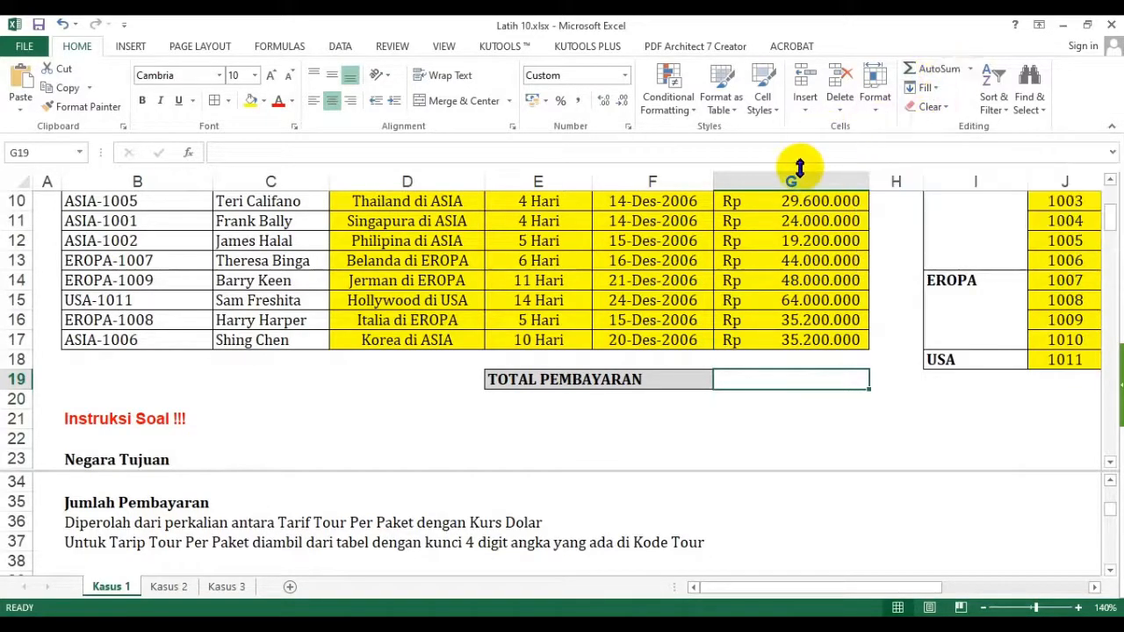
click(933, 72)
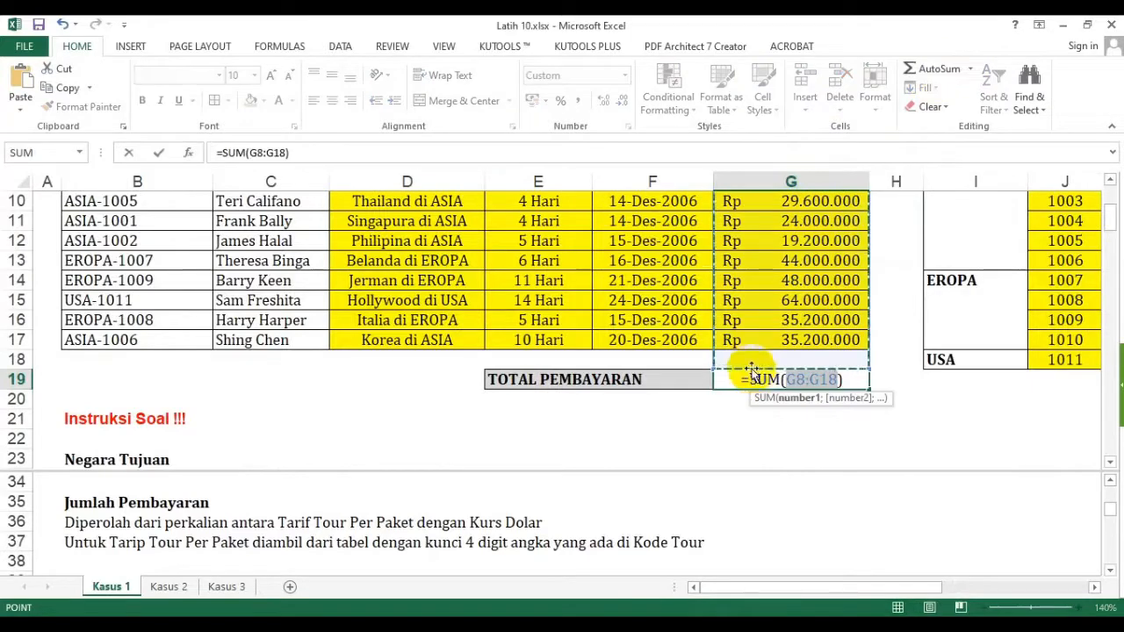
scroll(790, 377, up, 2)
click(795, 300)
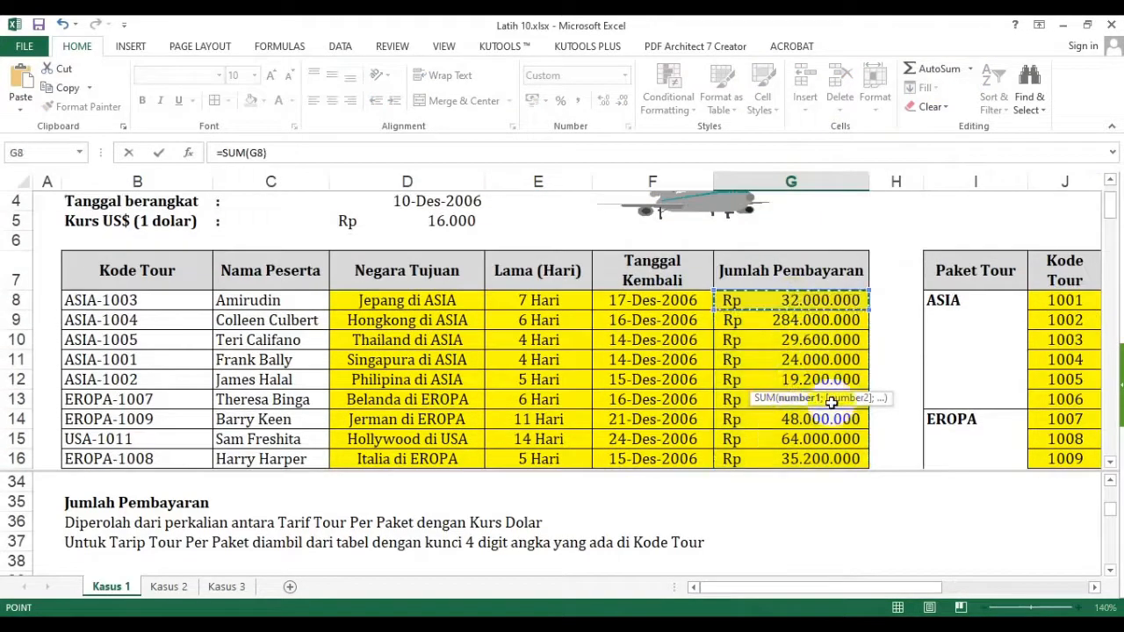
scroll(825, 413, down, 1)
drag(823, 424, 844, 400)
key(Return)
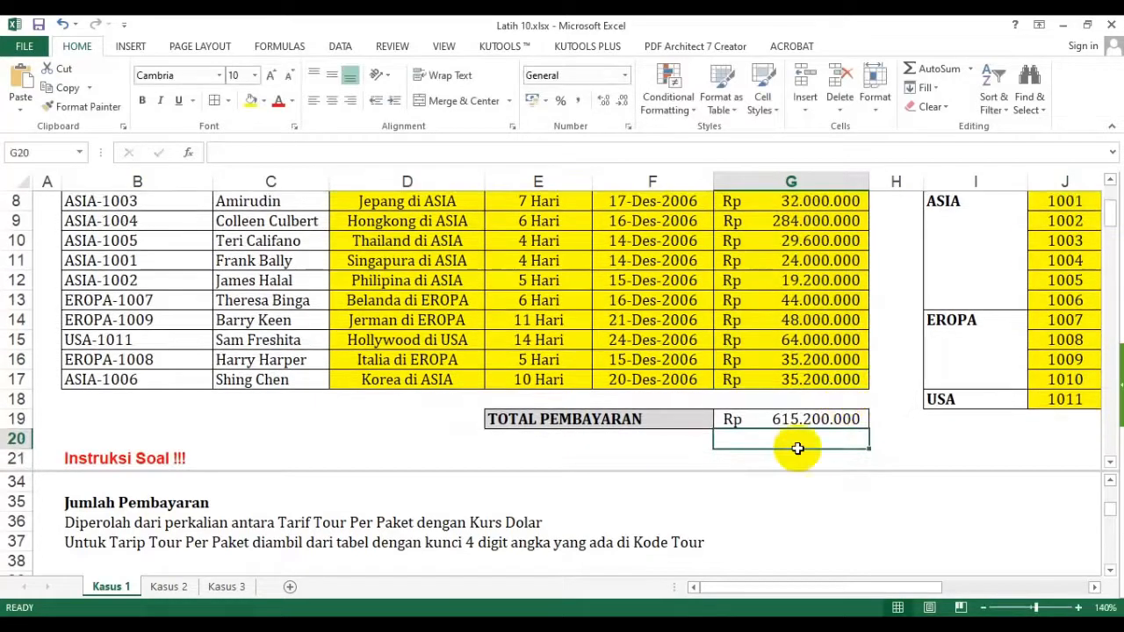
Switch to the Kasus 2 sheet and review the PENJUALAN OBAT table and its Nama Obat instruction
click(369, 440)
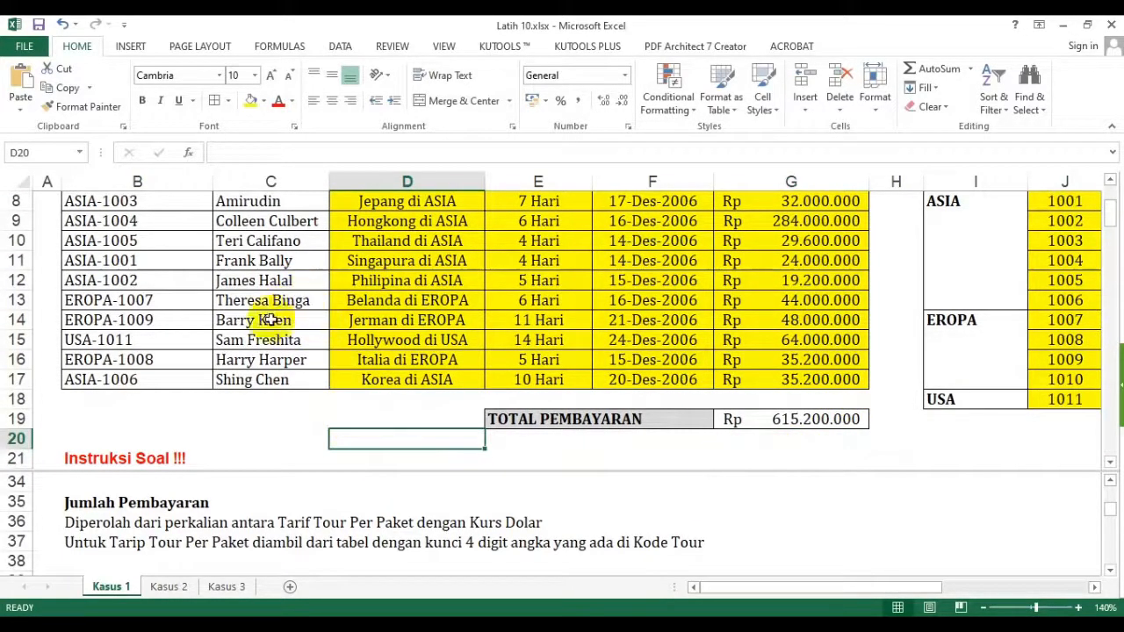
click(308, 338)
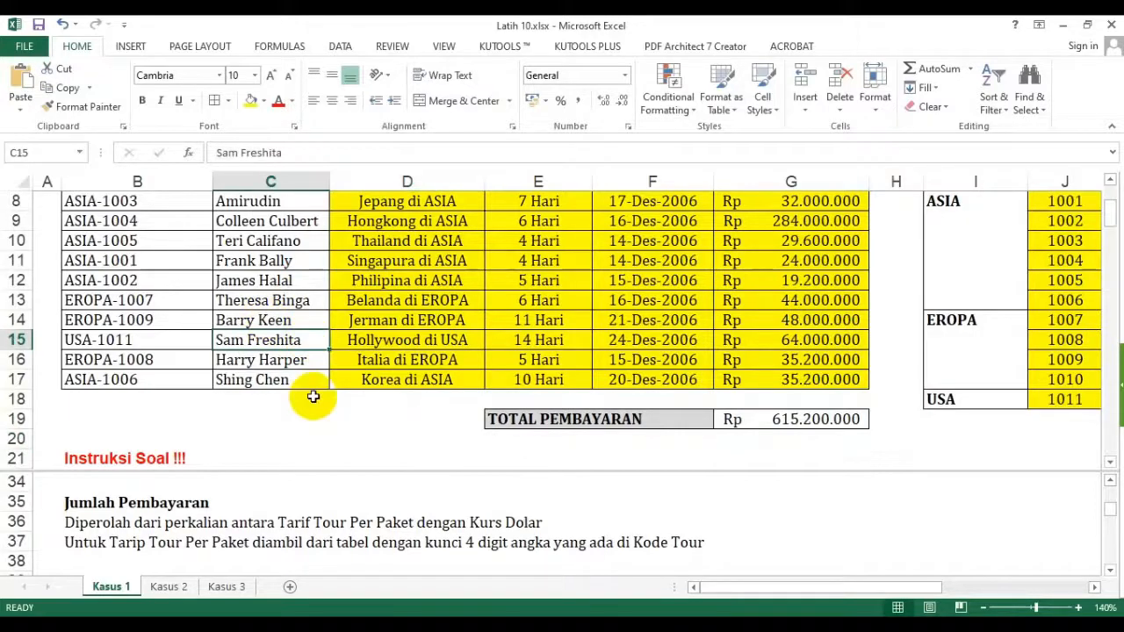
click(169, 586)
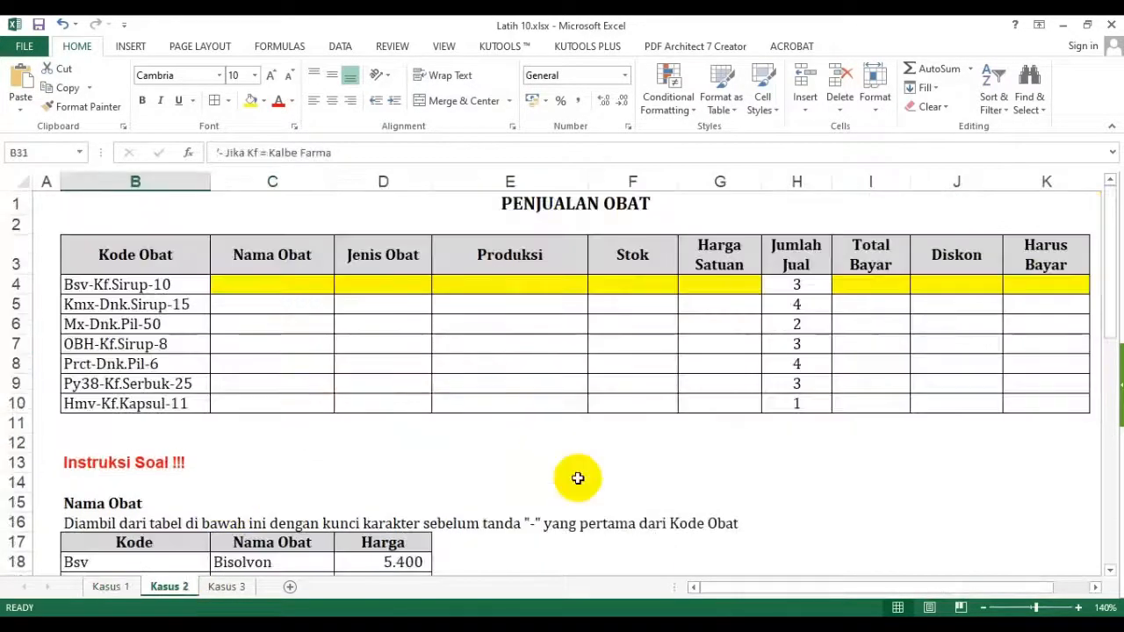
scroll(562, 434, down, 3)
scroll(561, 431, up, 2)
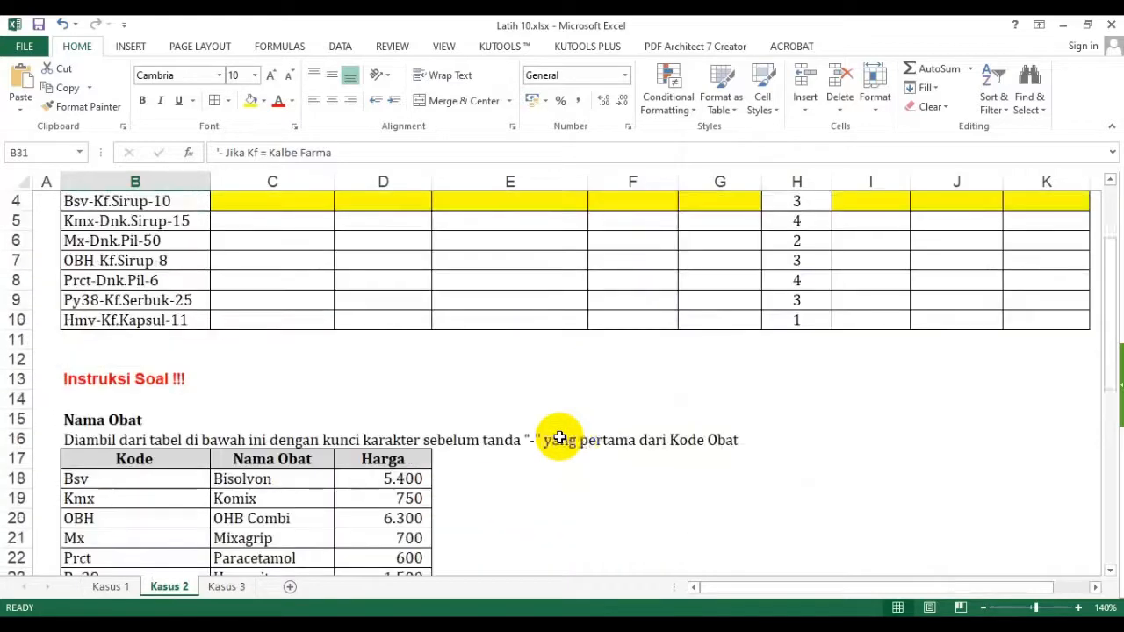
scroll(659, 512, up, 1)
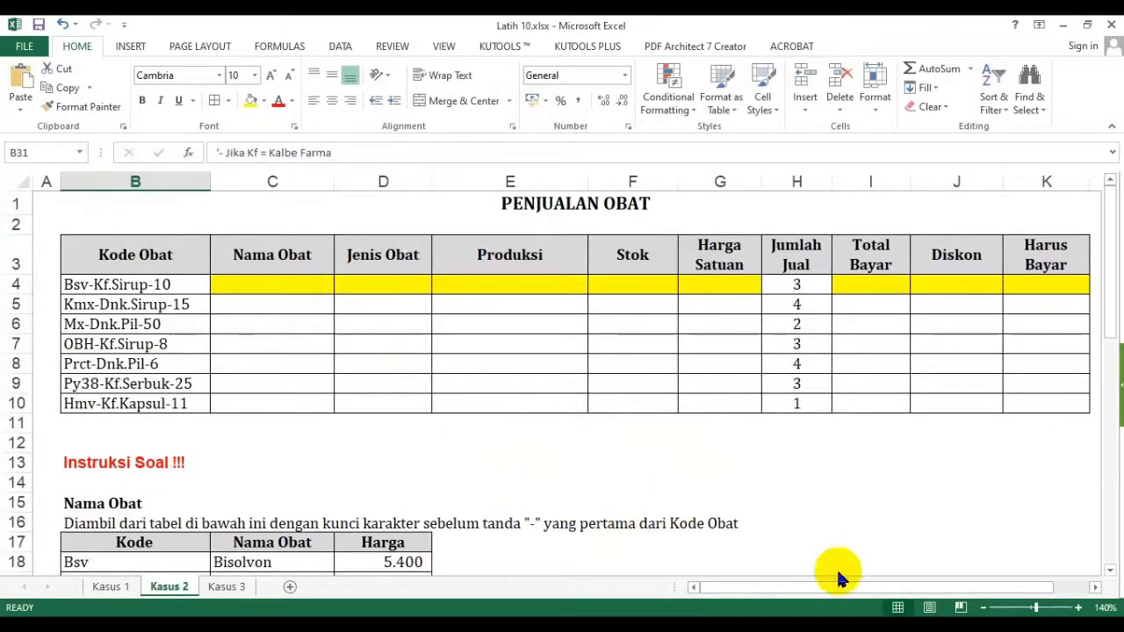
drag(844, 587, 795, 592)
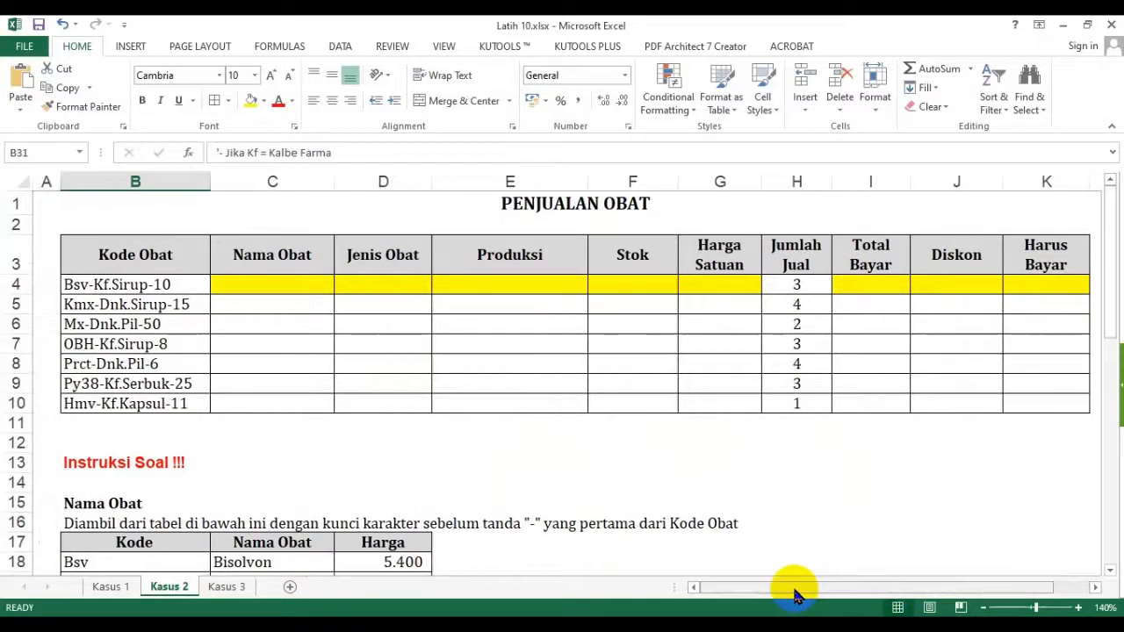
click(318, 286)
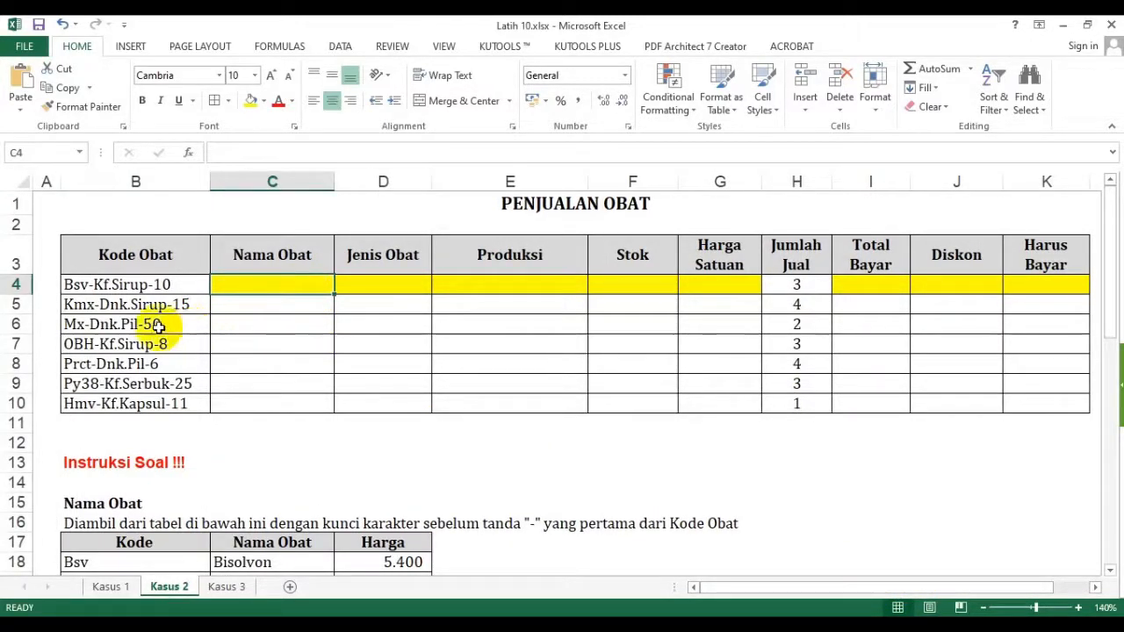
Compare the structure of the Kode Tour codes on the Kasus 1 sheet with the Kode Obat codes on Kasus 2
click(112, 586)
scroll(140, 460, up, 2)
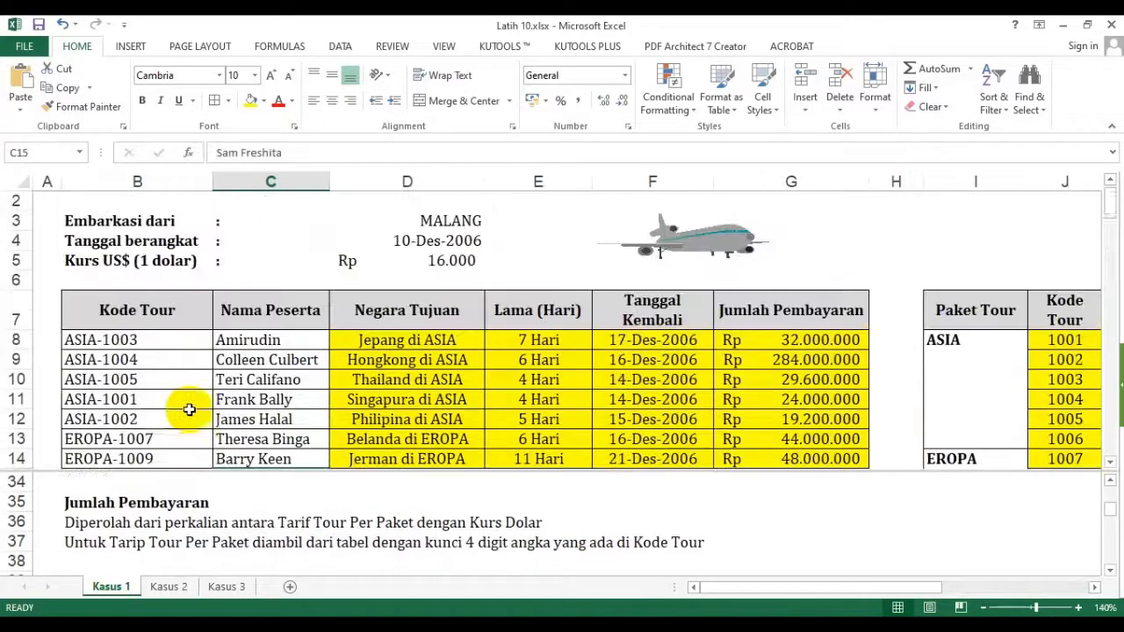
drag(104, 341, 110, 458)
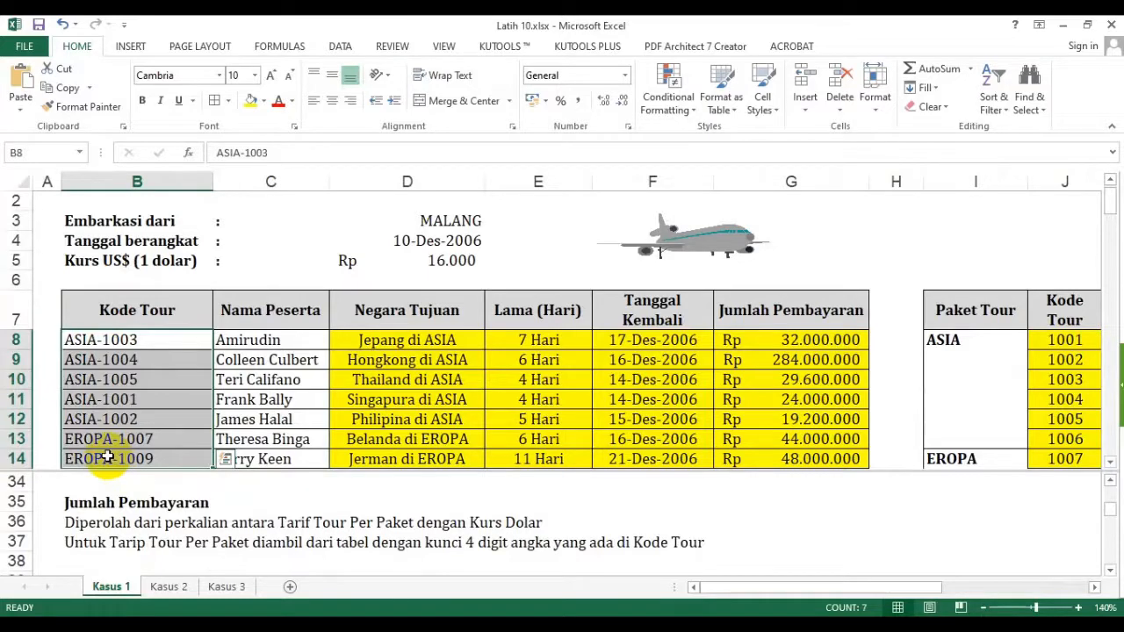
scroll(107, 457, down, 1)
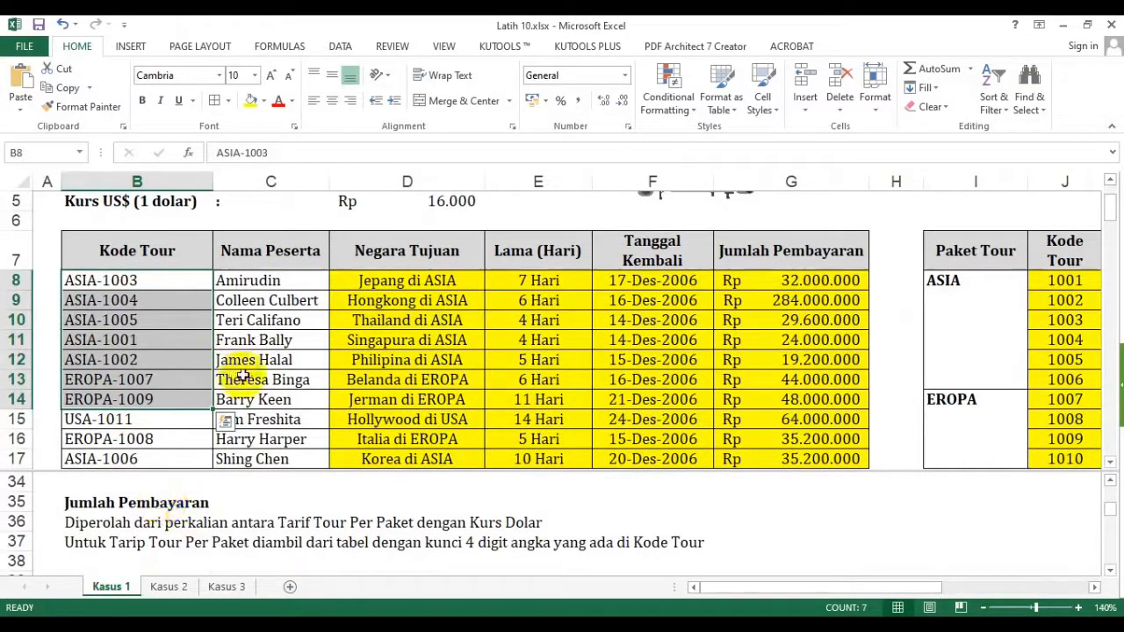
click(250, 360)
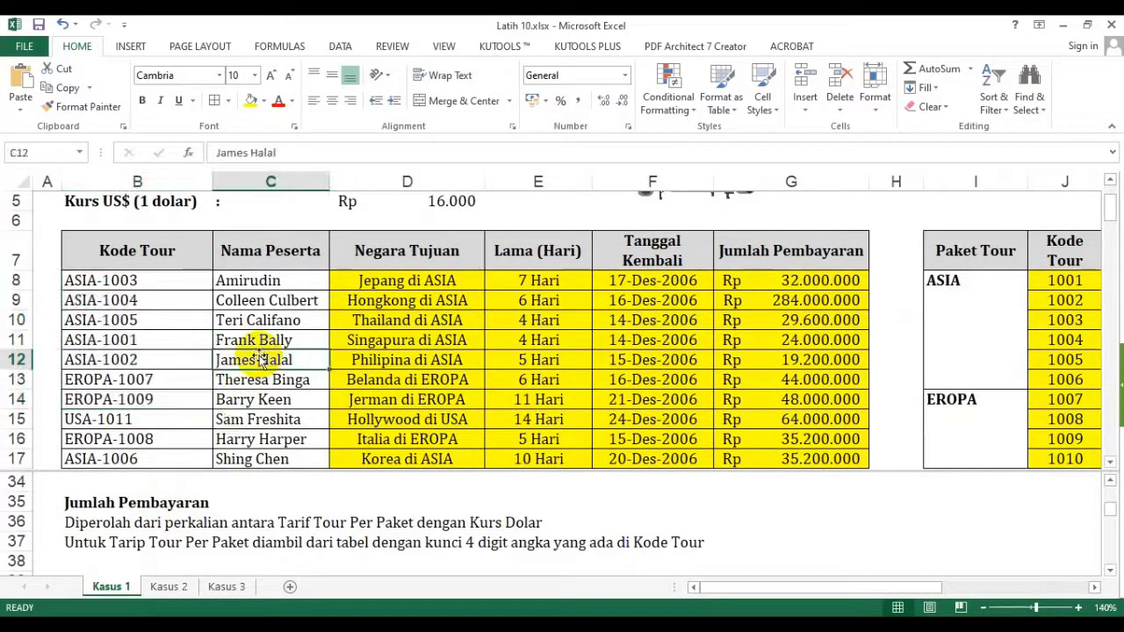
click(169, 587)
click(163, 285)
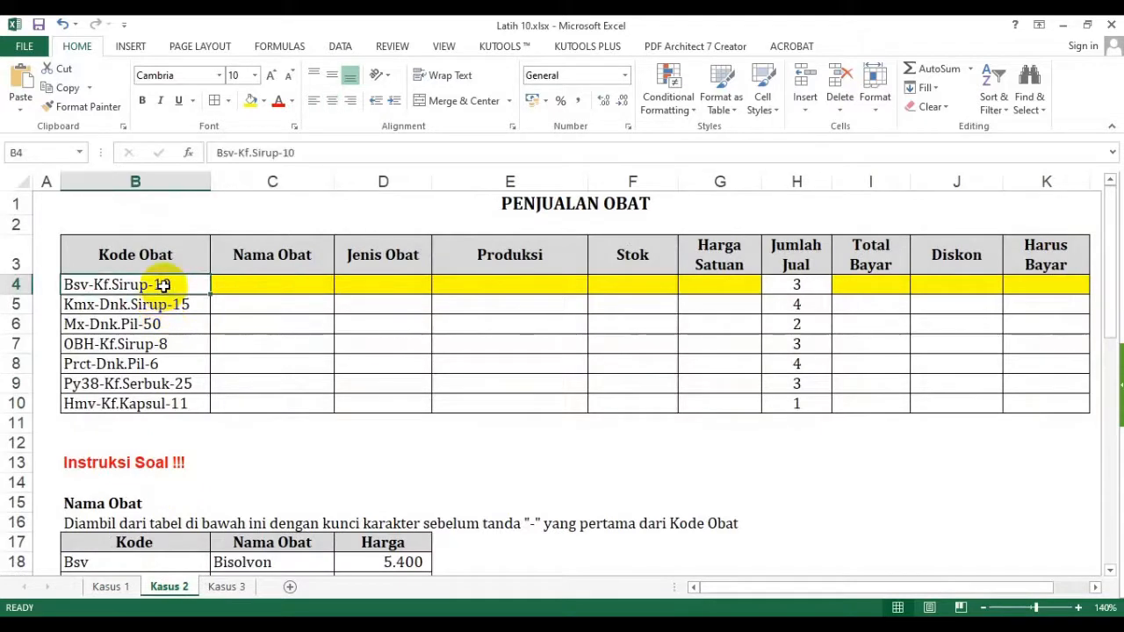
drag(156, 255, 149, 399)
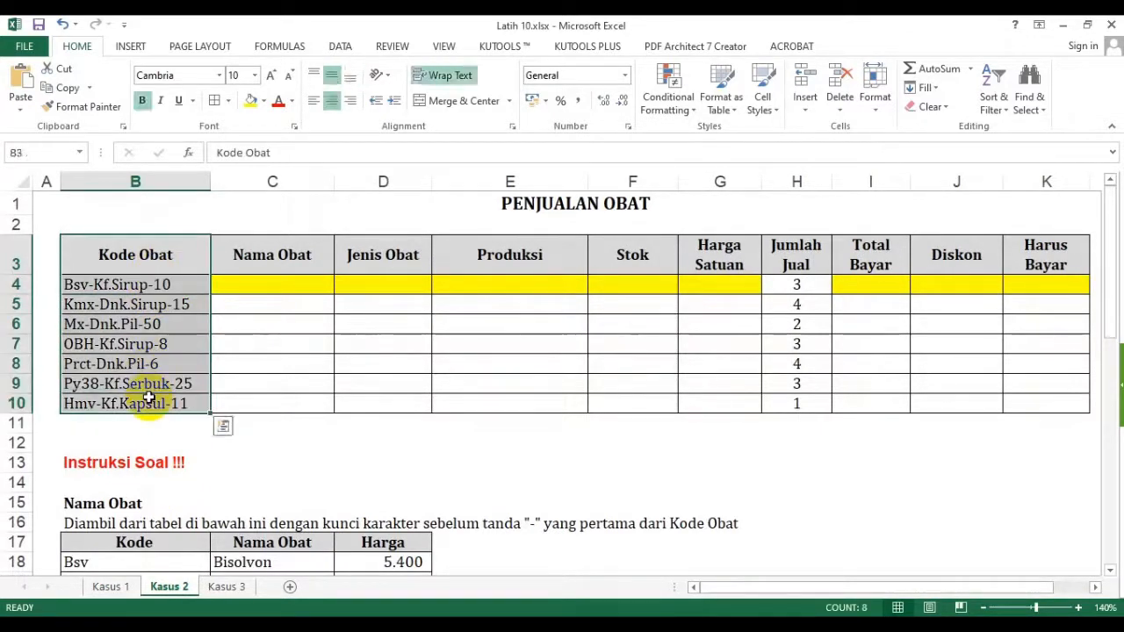
click(294, 337)
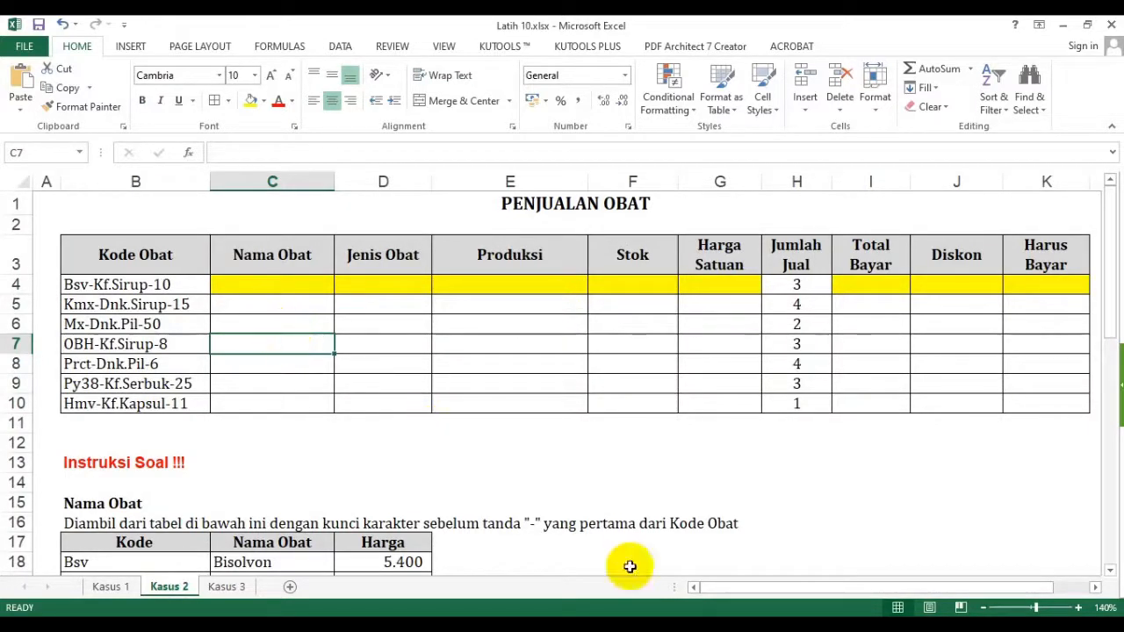
Examine the PENJUALAN OBAT columns from Nama Obat to Harus Bayar alongside the Kode Obat column
drag(706, 586, 885, 588)
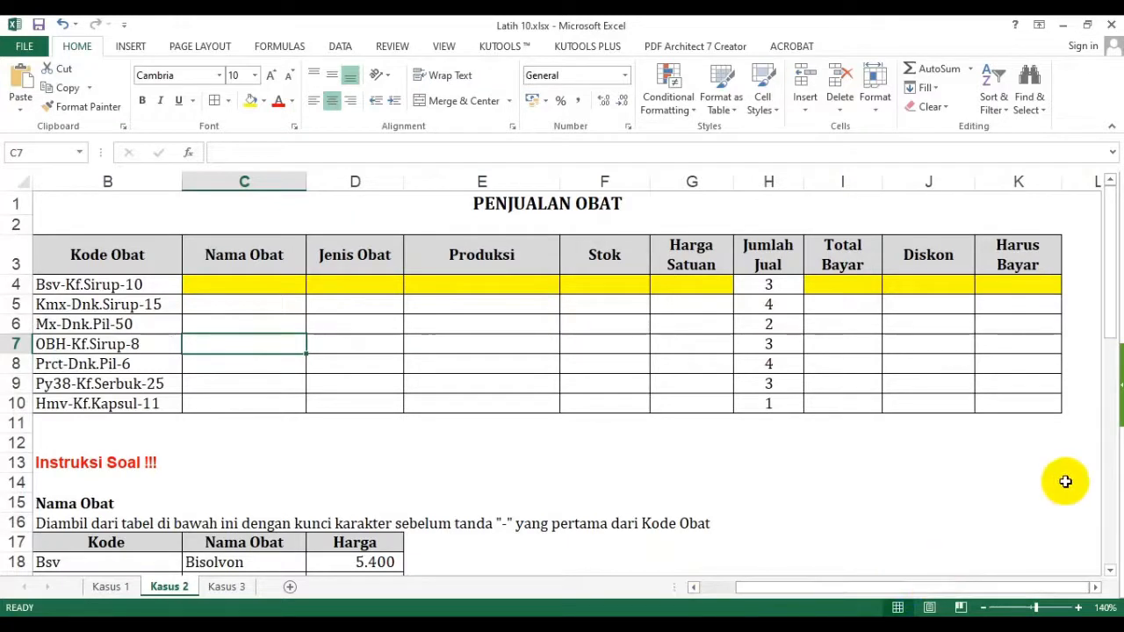
drag(1044, 588, 1007, 594)
drag(273, 256, 1029, 399)
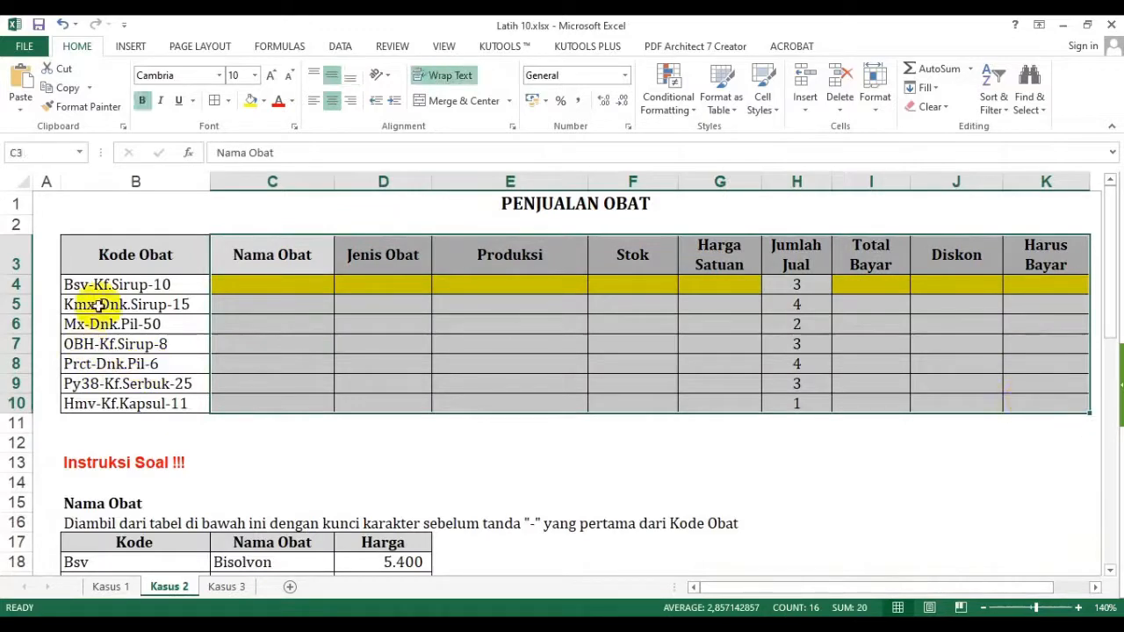
drag(136, 254, 140, 405)
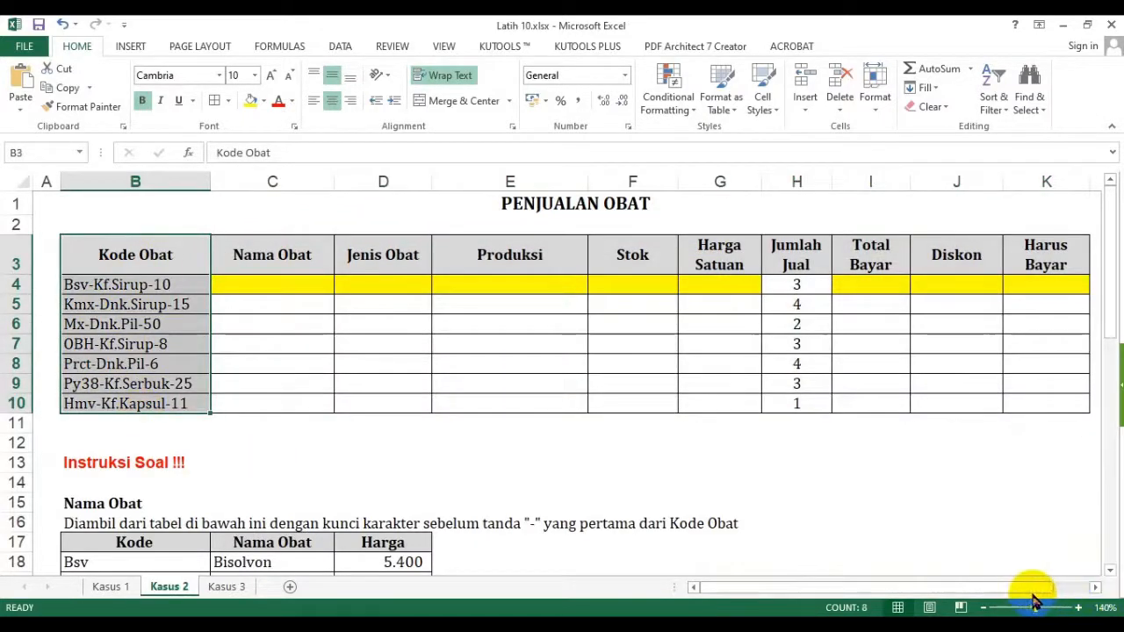
click(1078, 608)
click(1078, 607)
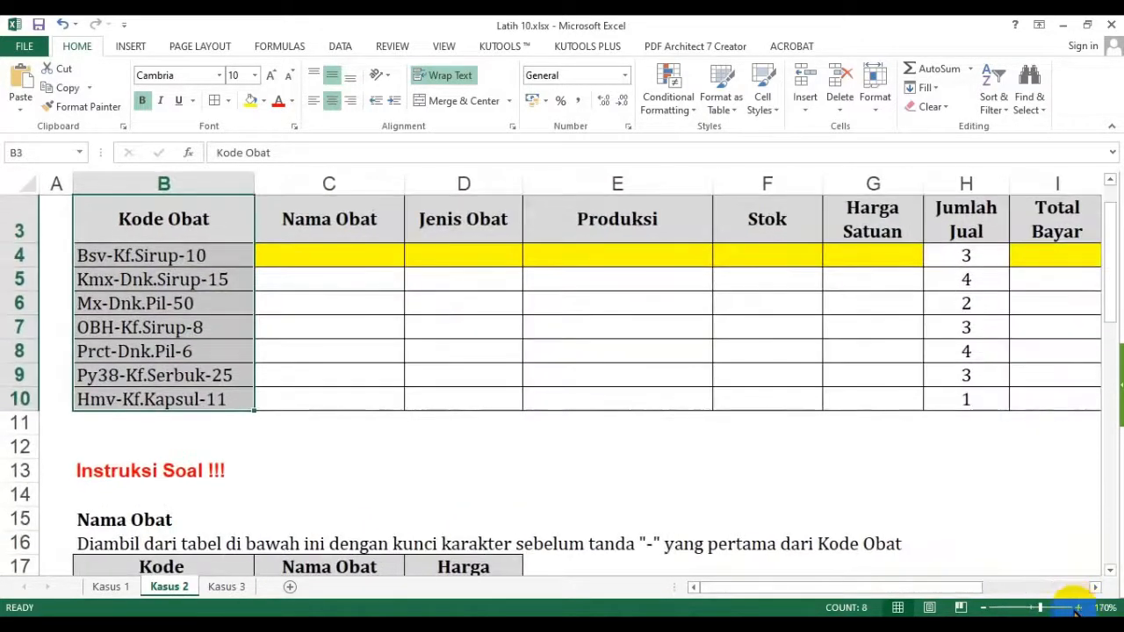
click(984, 607)
click(983, 608)
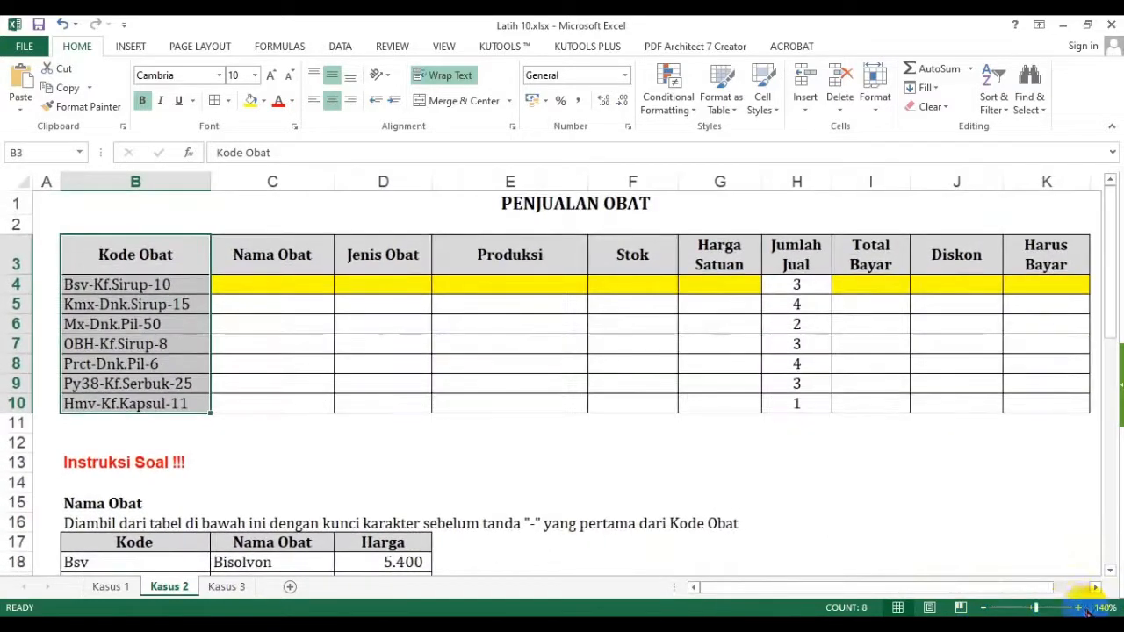
Copy the Total Bayar, Diskon and Harus Bayar header cells to M3:O3, beside the PENJUALAN OBAT table
click(1094, 587)
click(1093, 587)
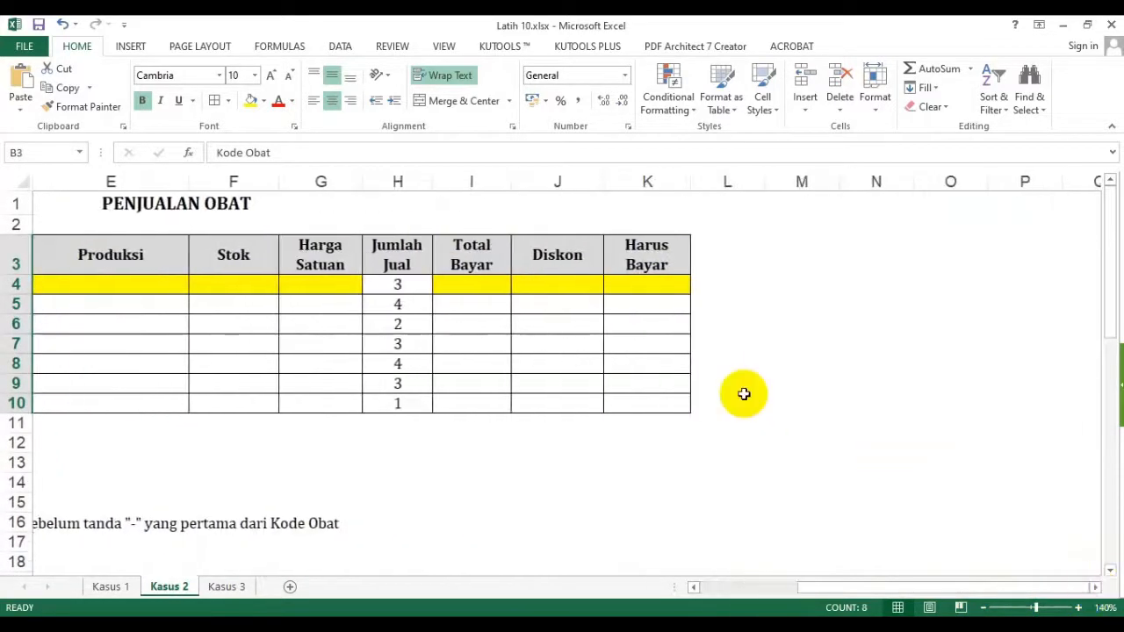
click(488, 253)
drag(488, 253, 624, 255)
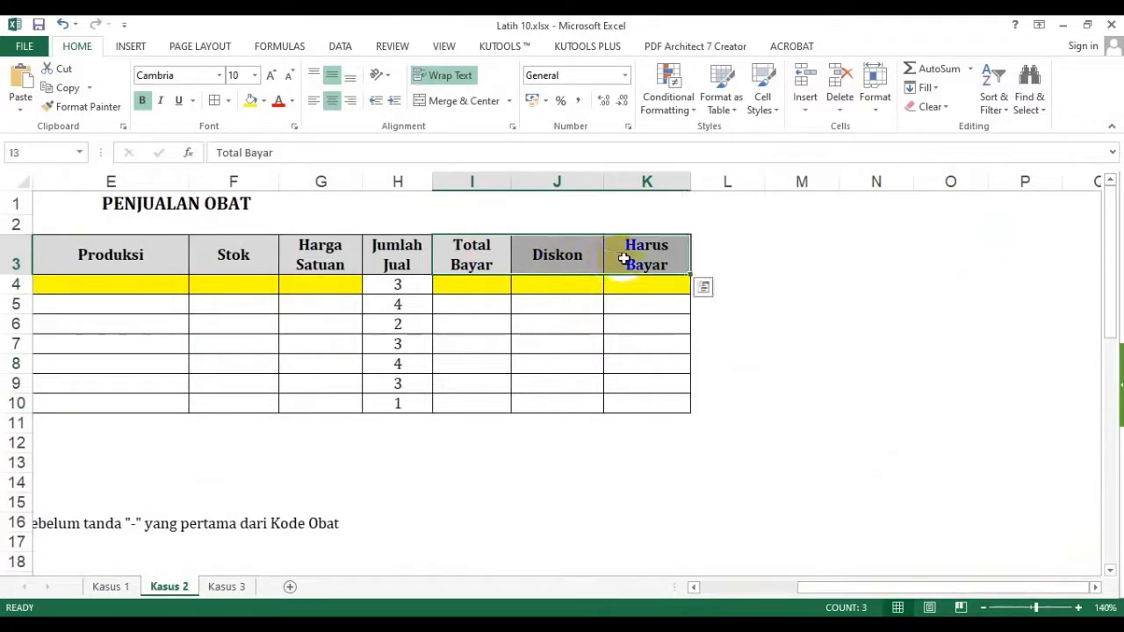
key(ctrl+c)
click(793, 259)
key(ctrl+v)
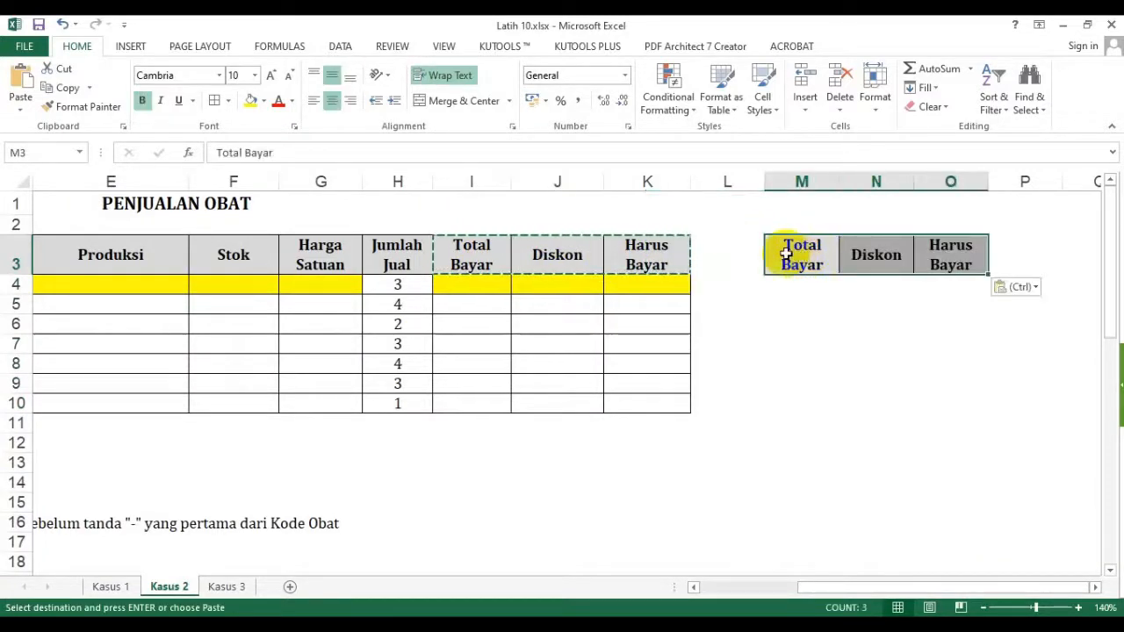
Retitle the copied helper headers: M3 as "Find 1 -" and O3 as "Find 2 -"
click(792, 258)
text(Find)
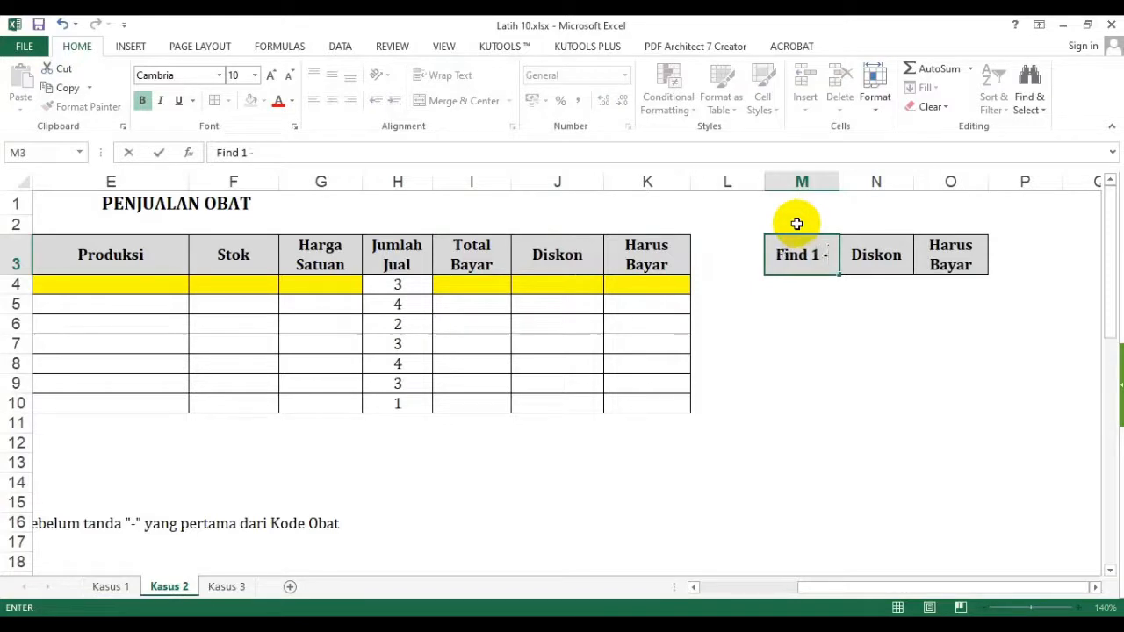
text( 1 -)
key(Return)
key(Up)
key(Right)
key(Right)
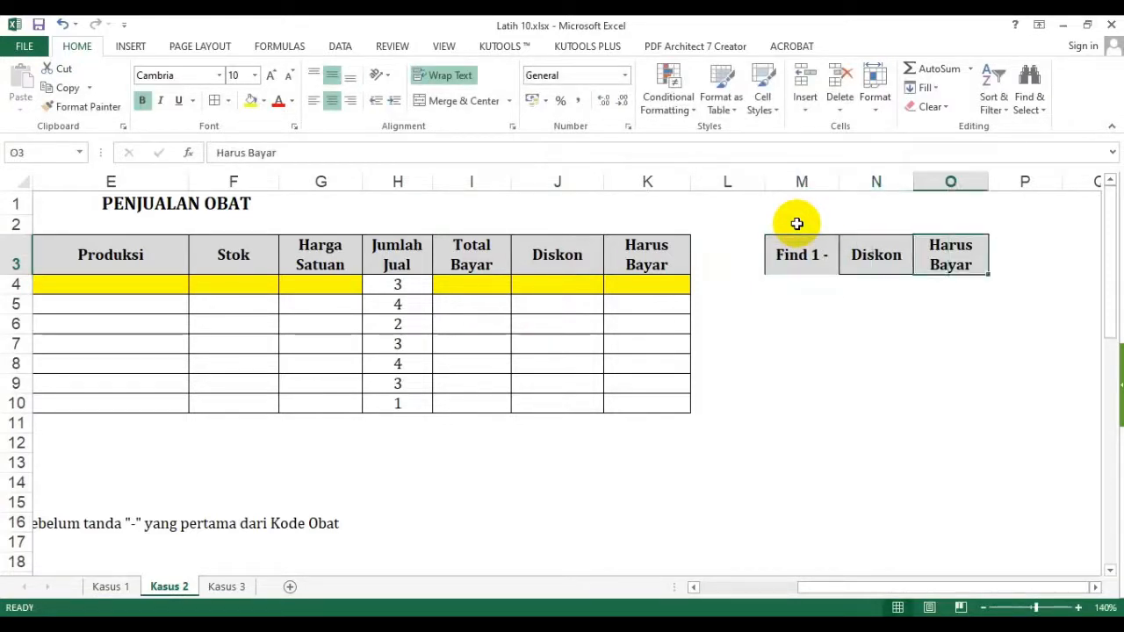
text(Find 2 -)
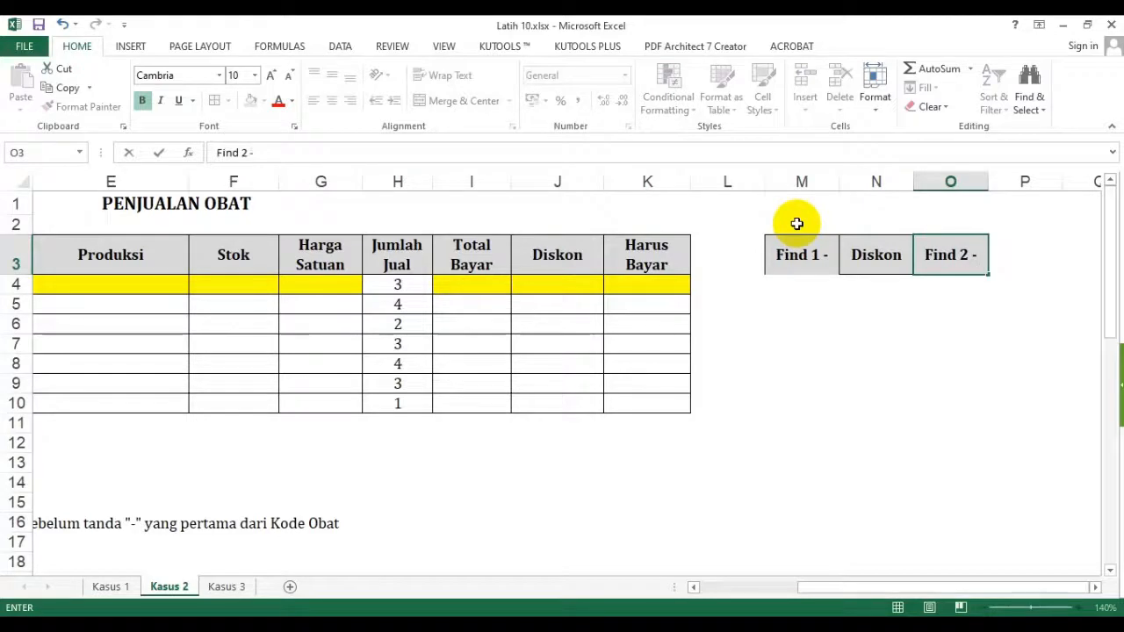
key(ctrl+Return)
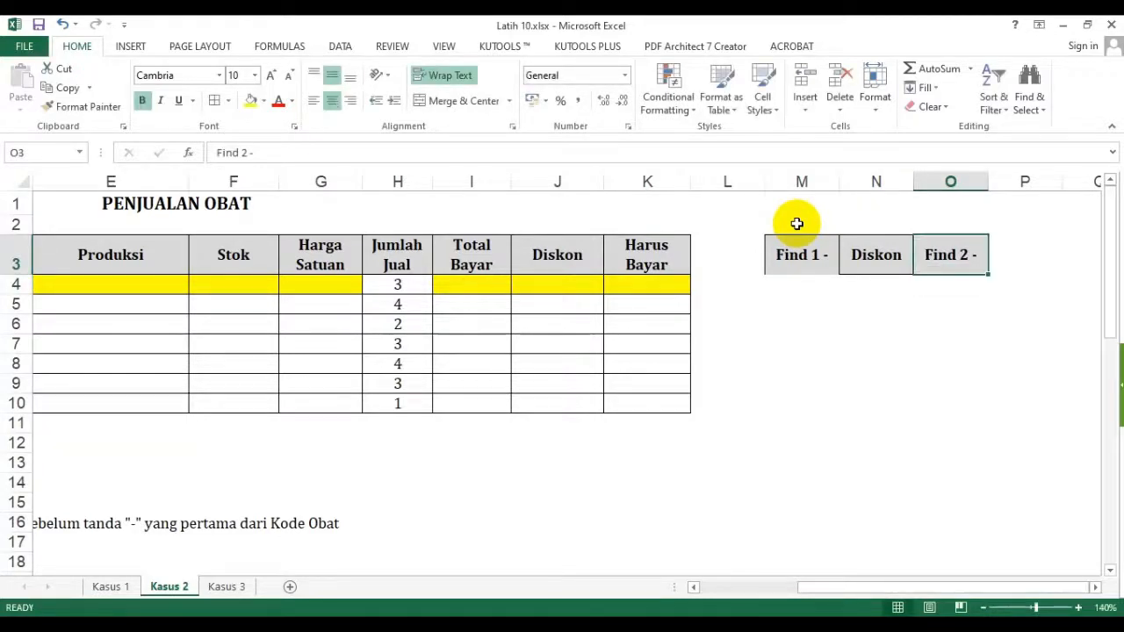
Retitle the middle helper header N3 as "Find ." and apply all borders to M3:O10
key(Left)
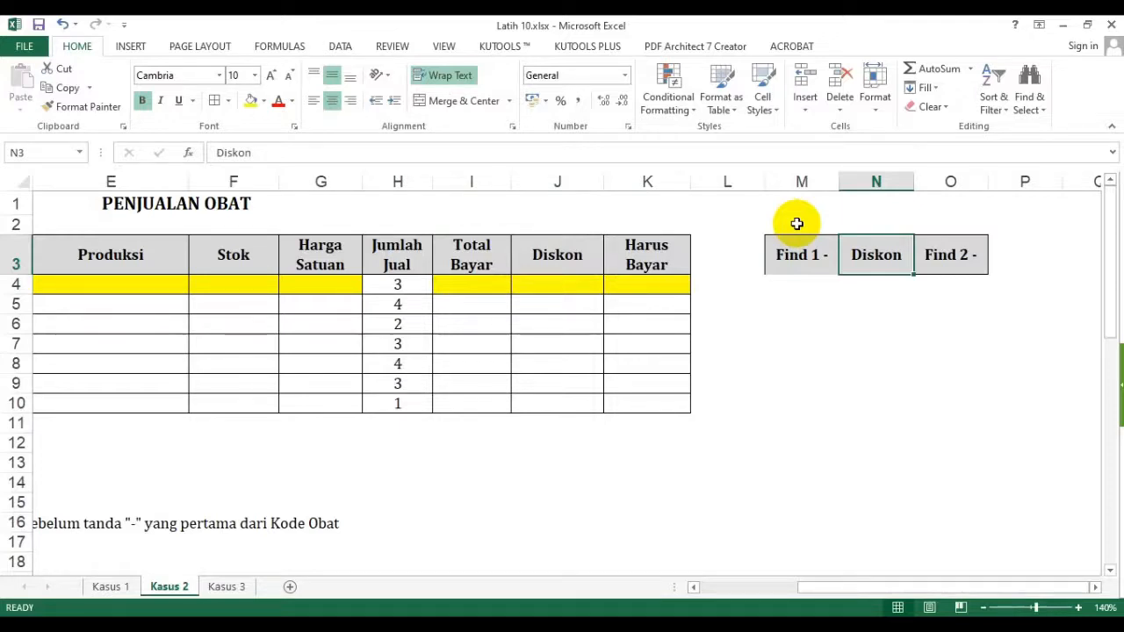
key(Left)
key(Right)
key(Right)
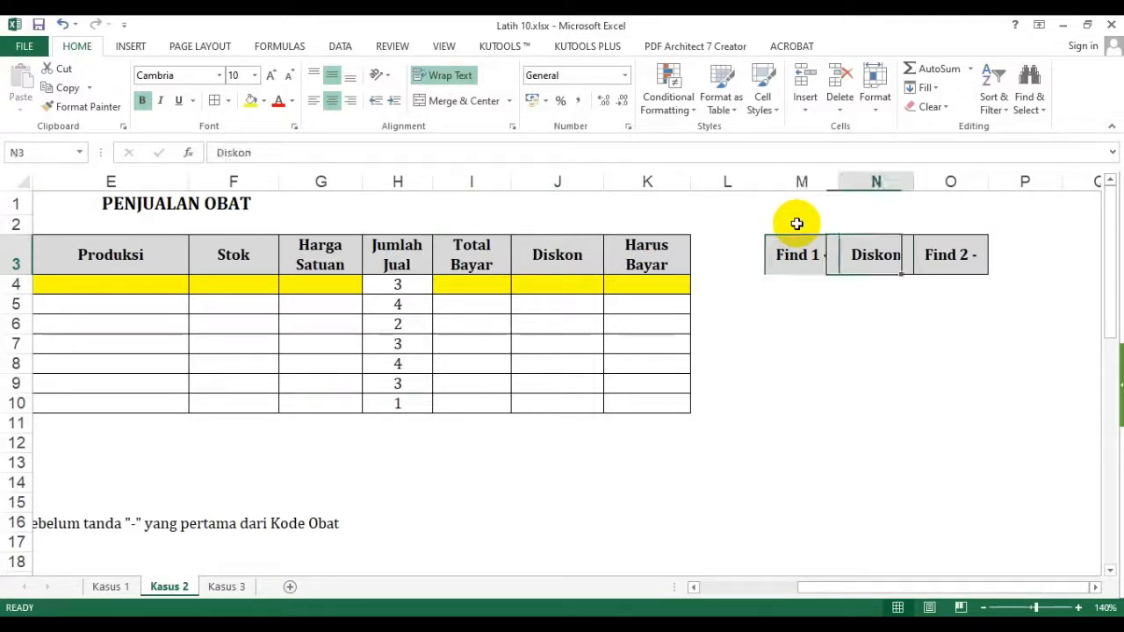
key(Left)
text(F)
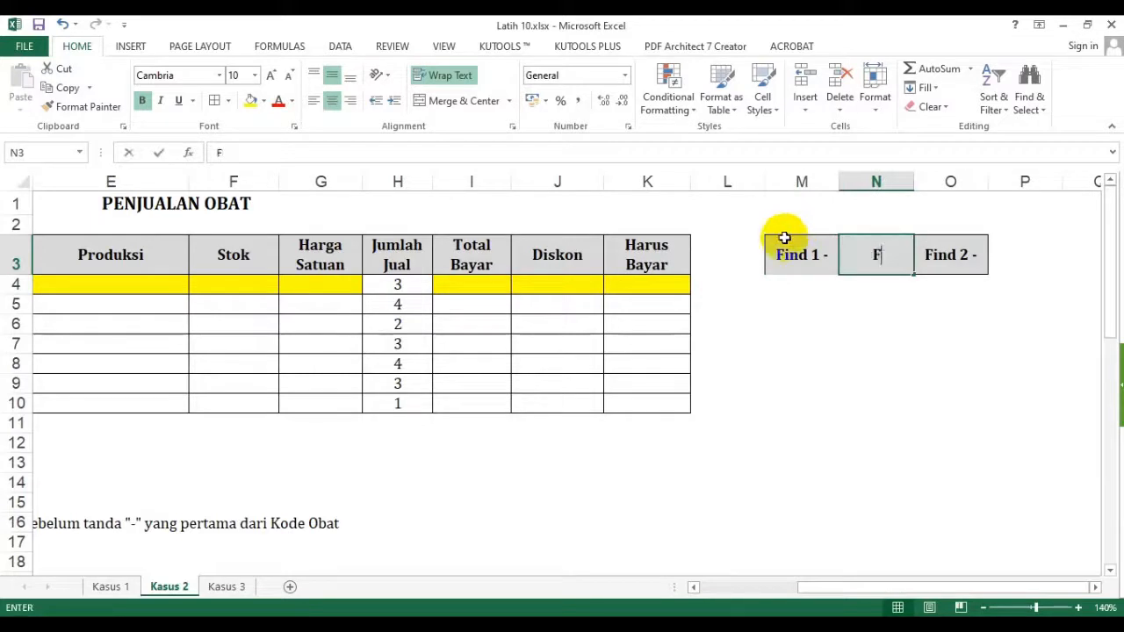
text(ind .)
key(Return)
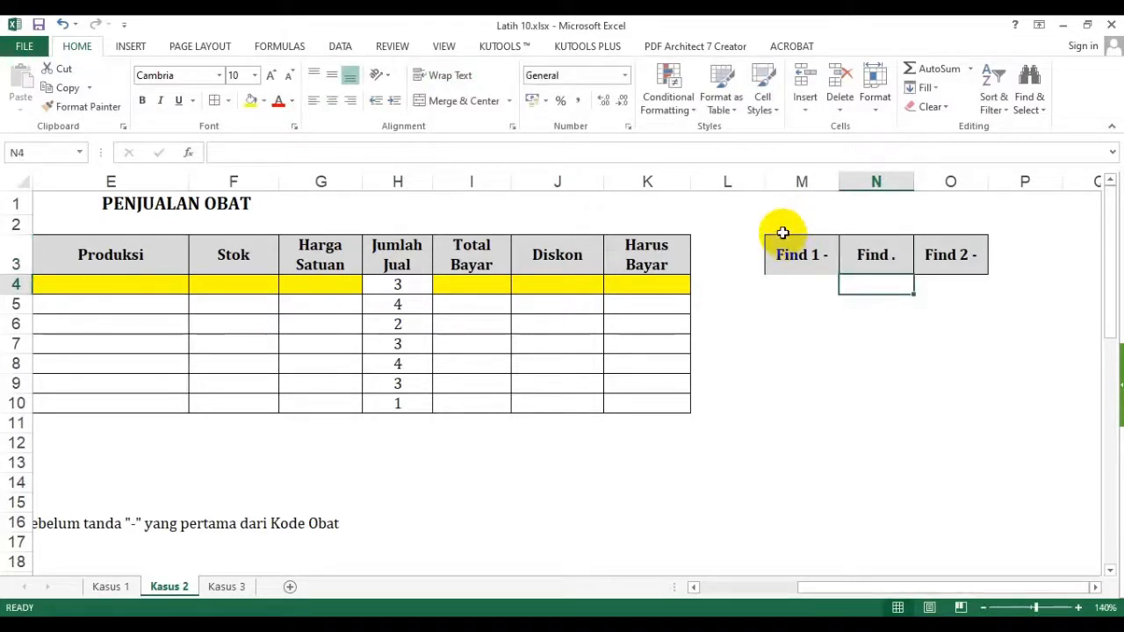
drag(802, 256, 956, 401)
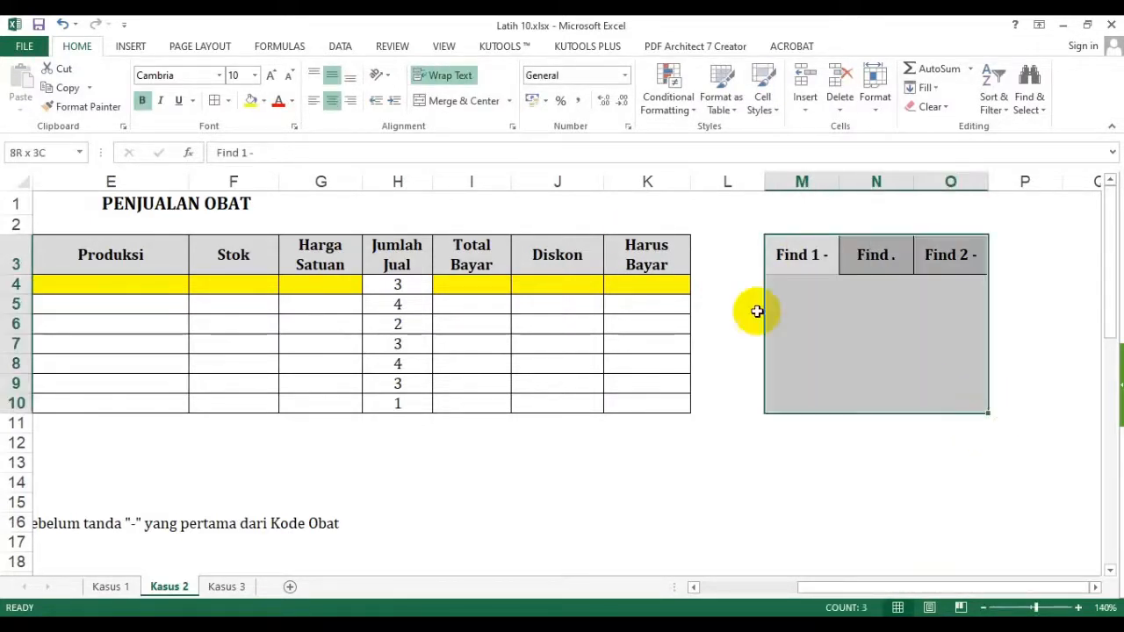
click(216, 100)
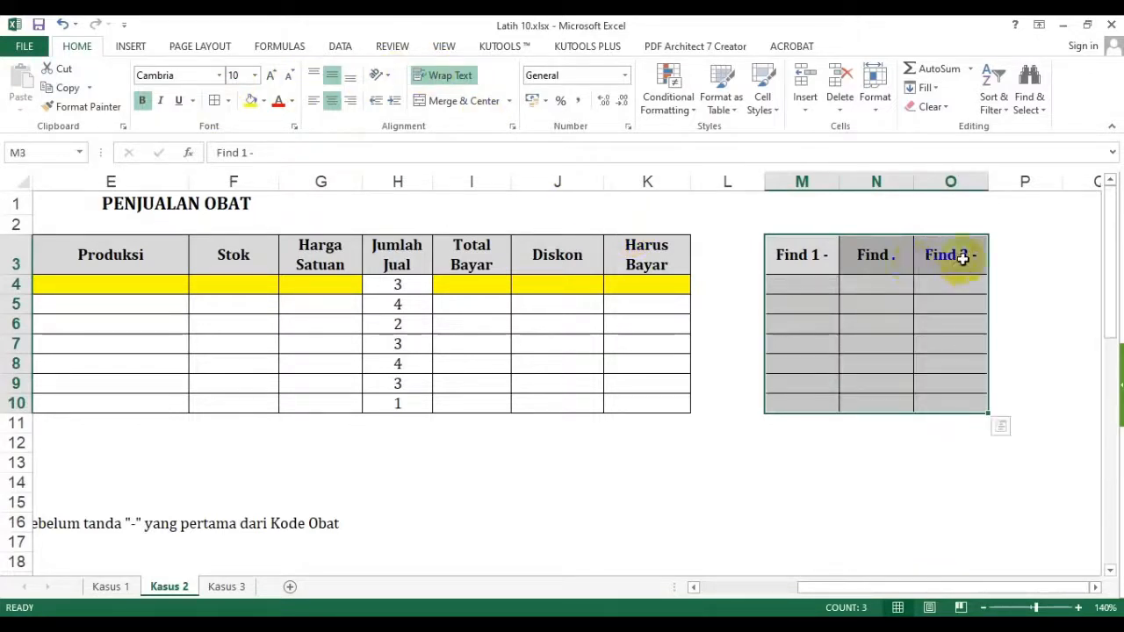
Duplicate the bordered "Find 2 -" column O3:O10 into column P and retitle its header "Len"
drag(962, 258, 966, 395)
key(ctrl+c)
click(1016, 259)
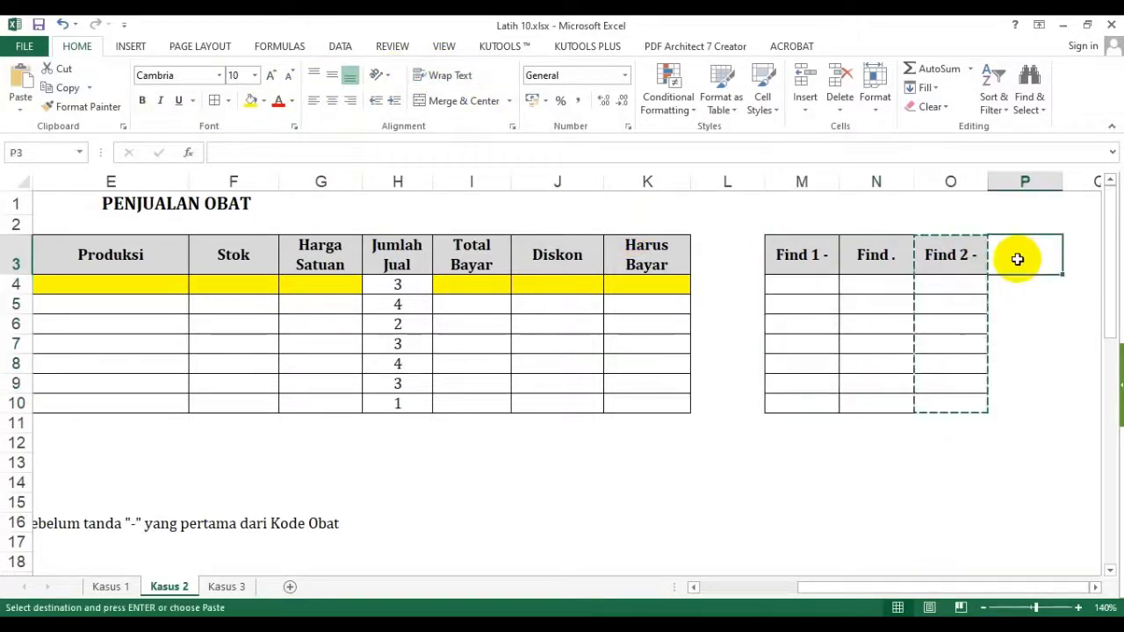
key(ctrl+v)
text(Len)
key(Return)
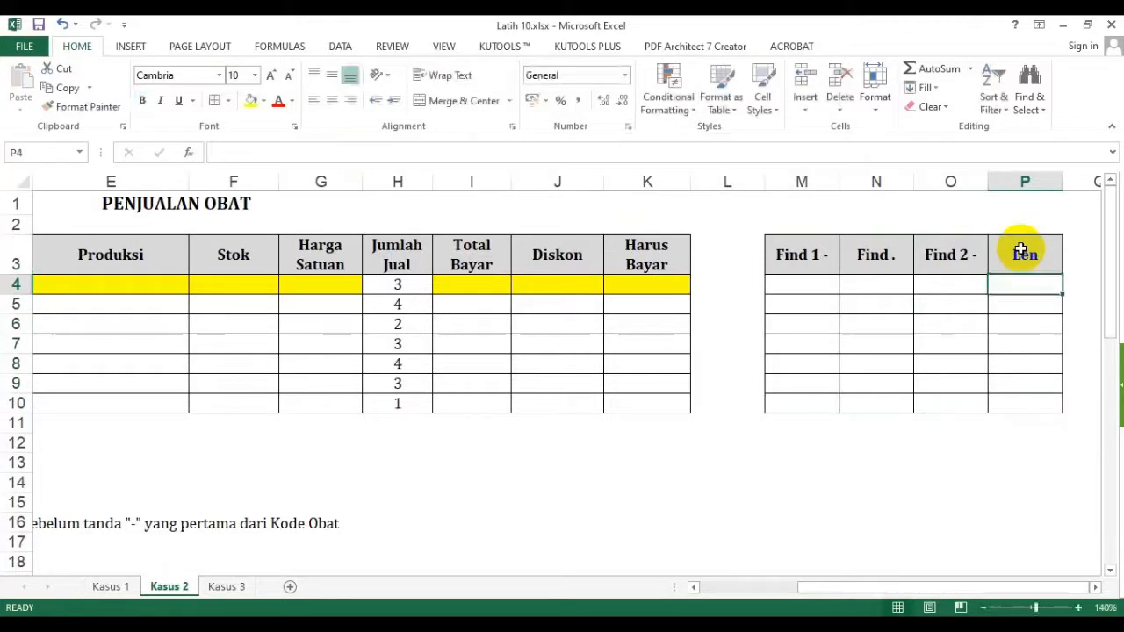
click(957, 363)
click(1024, 287)
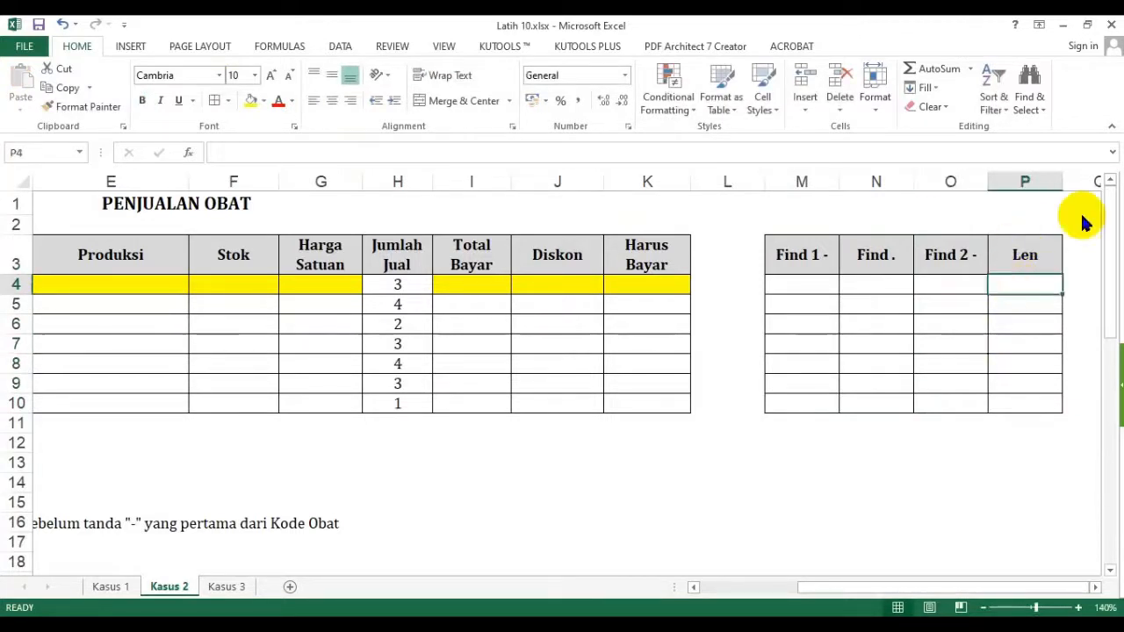
Enter =LEN(B4) in P4 under the Len header to count the characters of the first Kode Obat
text(=)
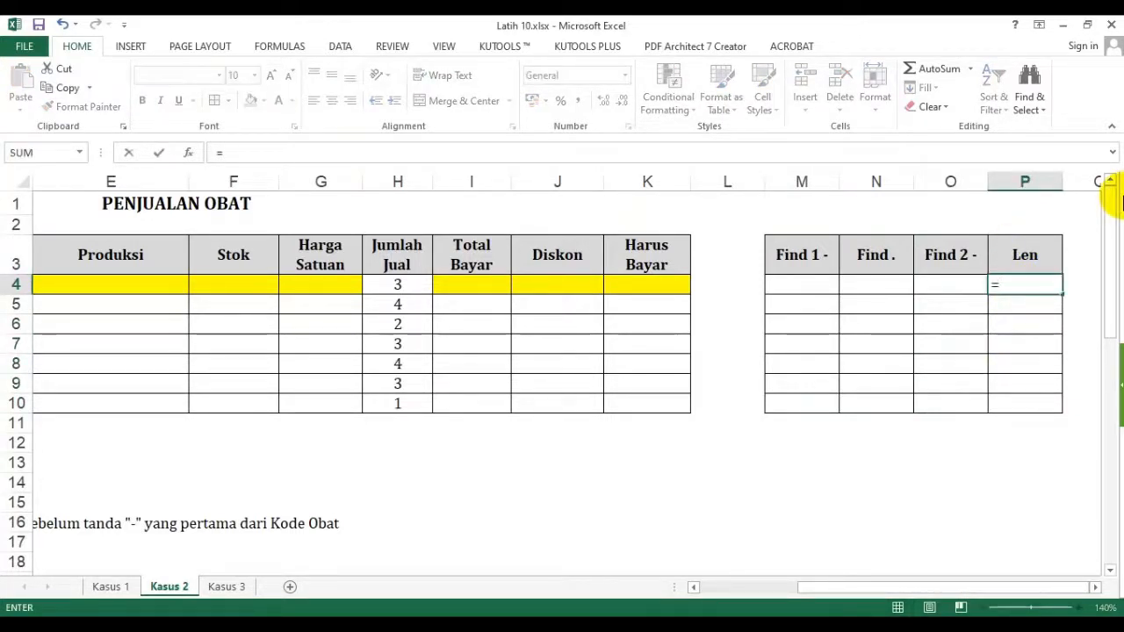
text(len()
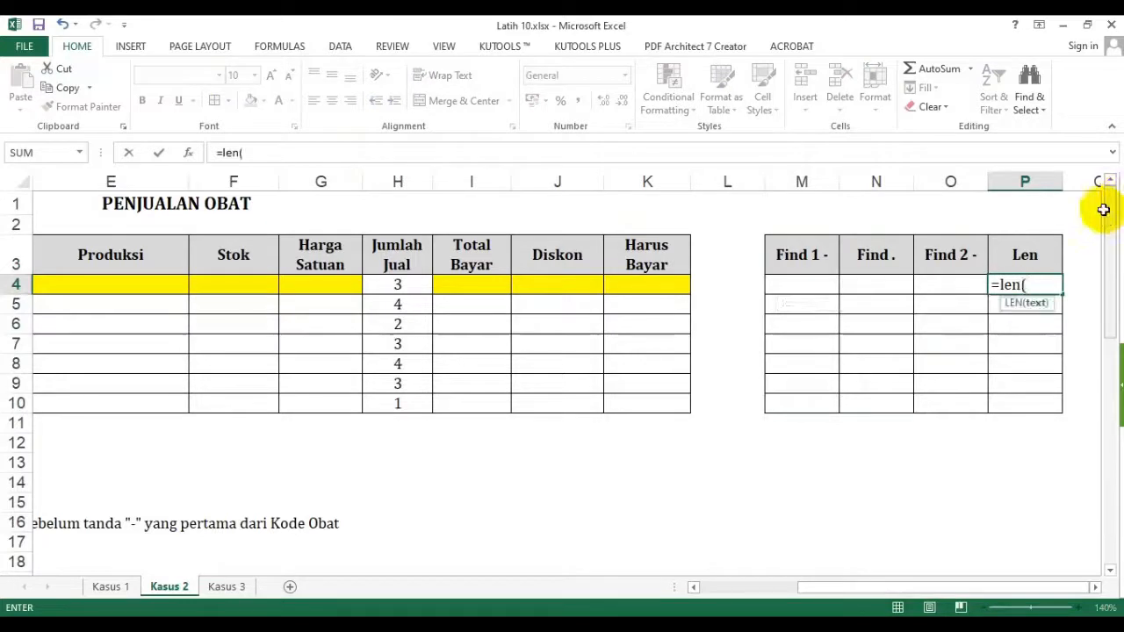
click(698, 587)
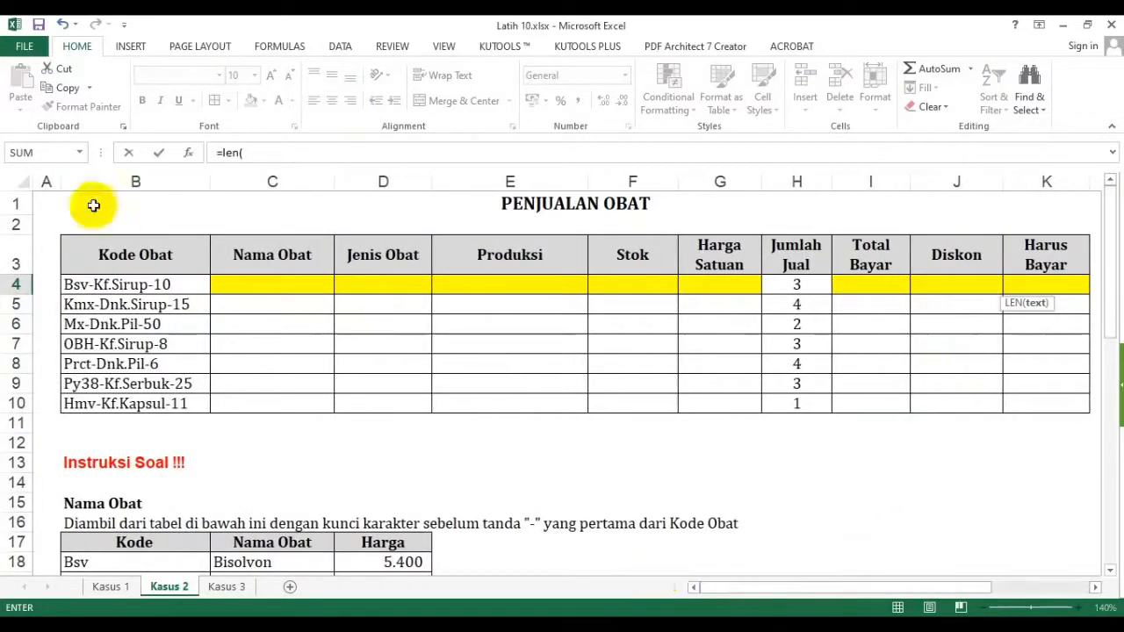
click(144, 277)
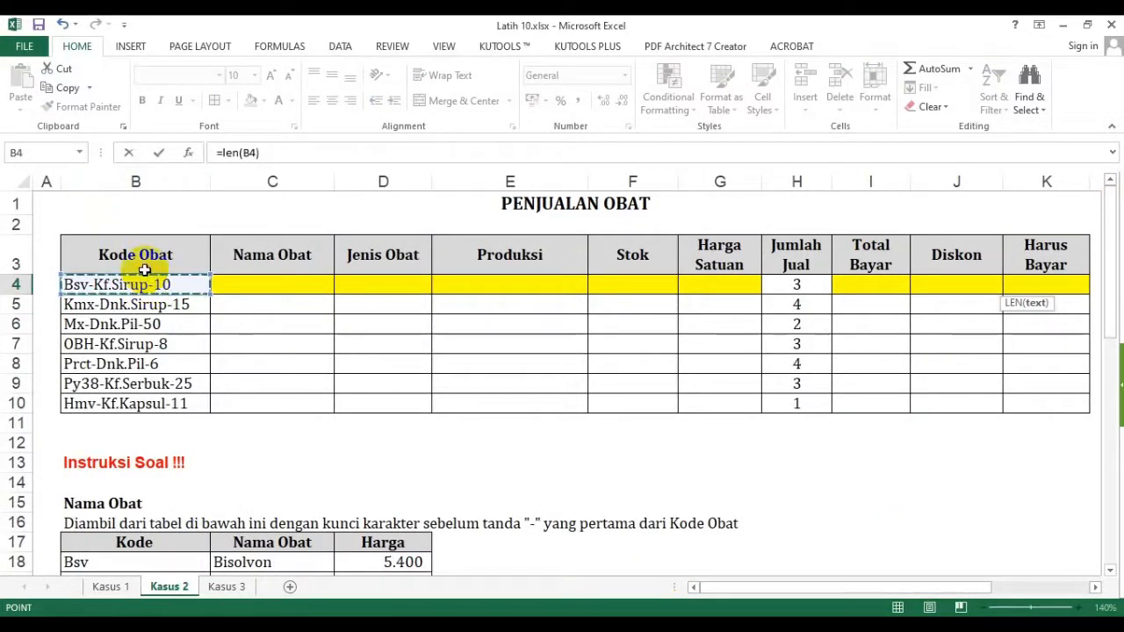
text())
key(Return)
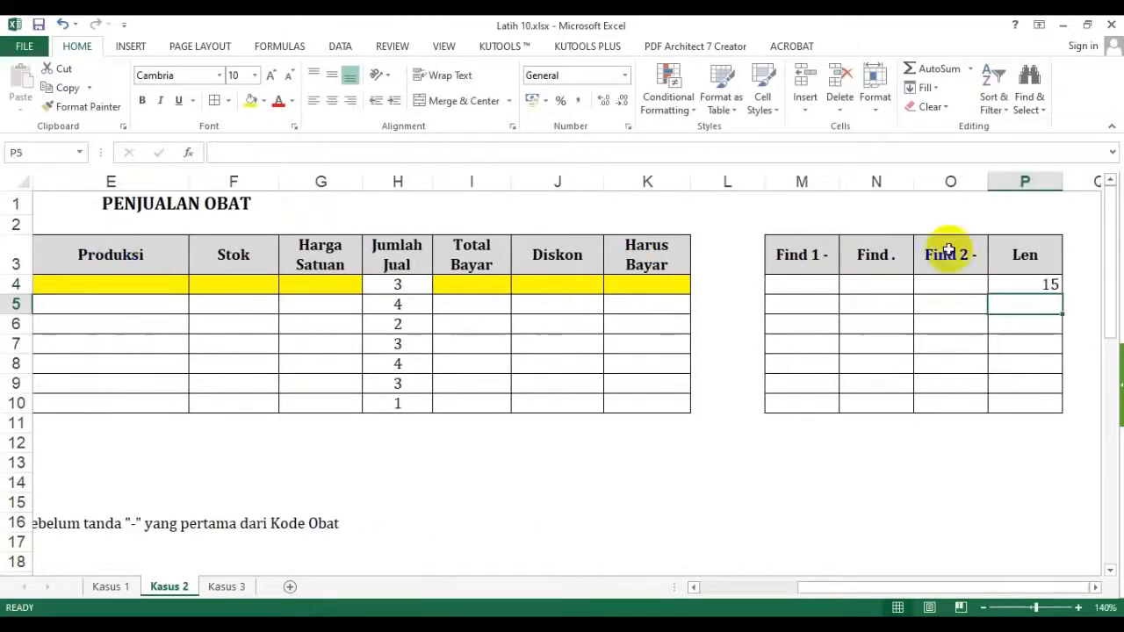
Center the helper cells M4:P10 horizontally and fill the Len formula from P4 down to P10
drag(801, 284, 1036, 401)
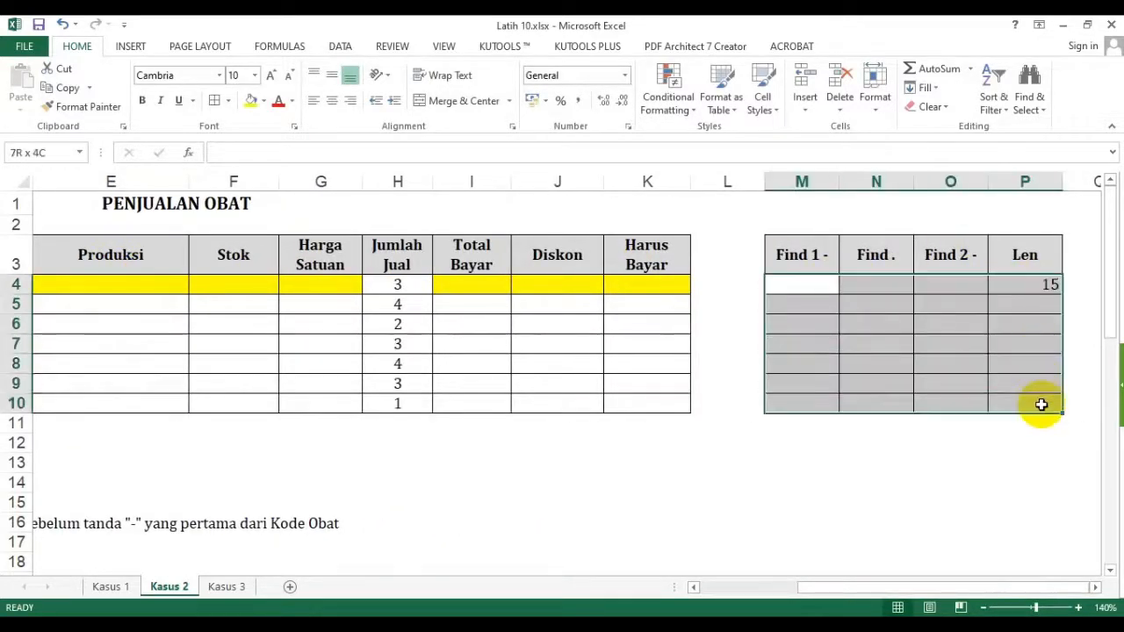
click(331, 101)
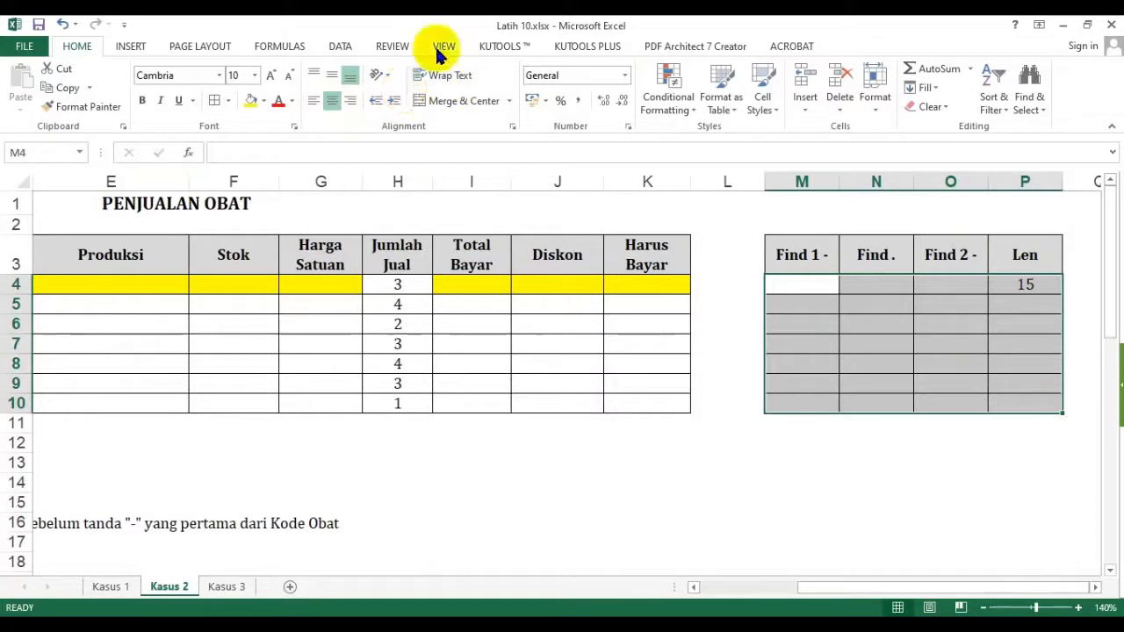
click(1033, 283)
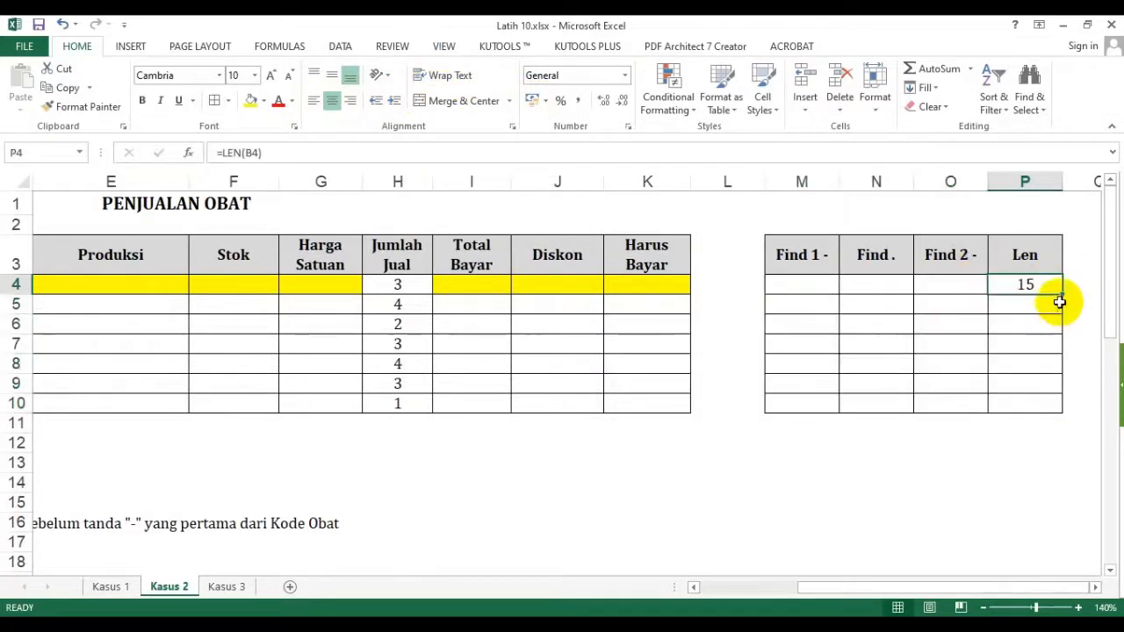
drag(1061, 294, 1063, 403)
Enter =FIND("-";B4;1) in M4 under Find 1 - and fill the formula down to M10
click(811, 287)
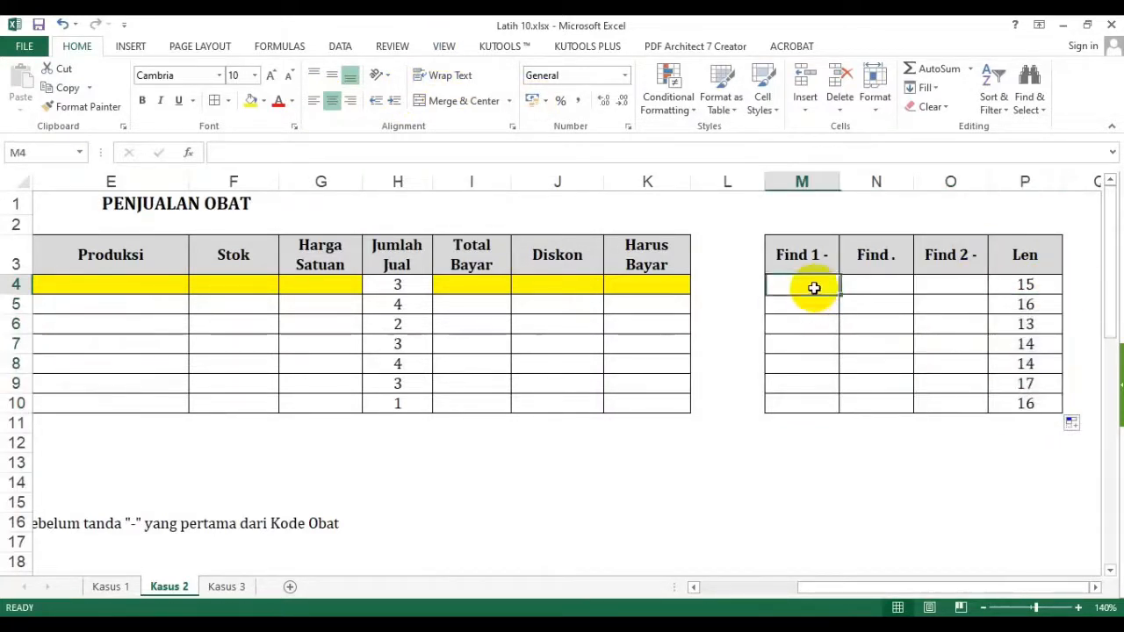
text(=)
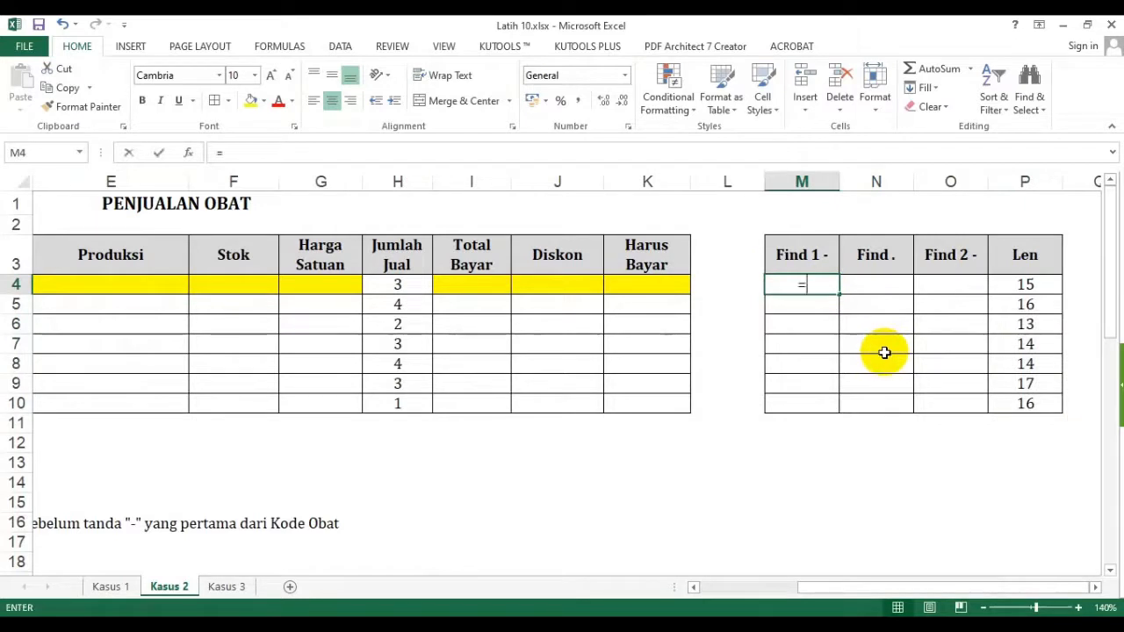
text(find("-)
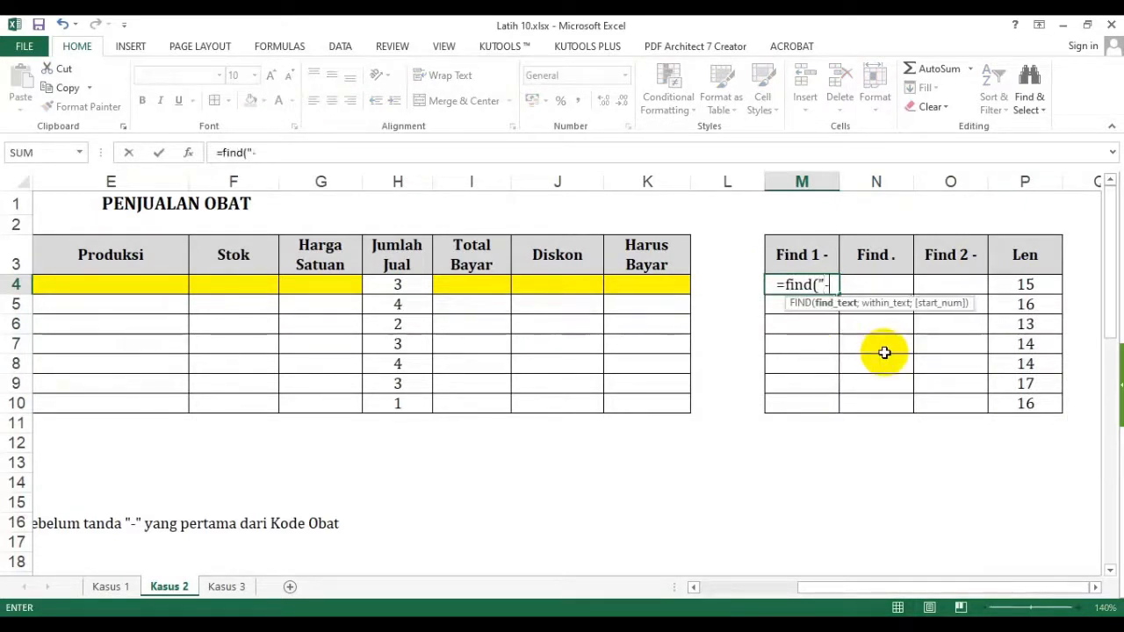
text(";)
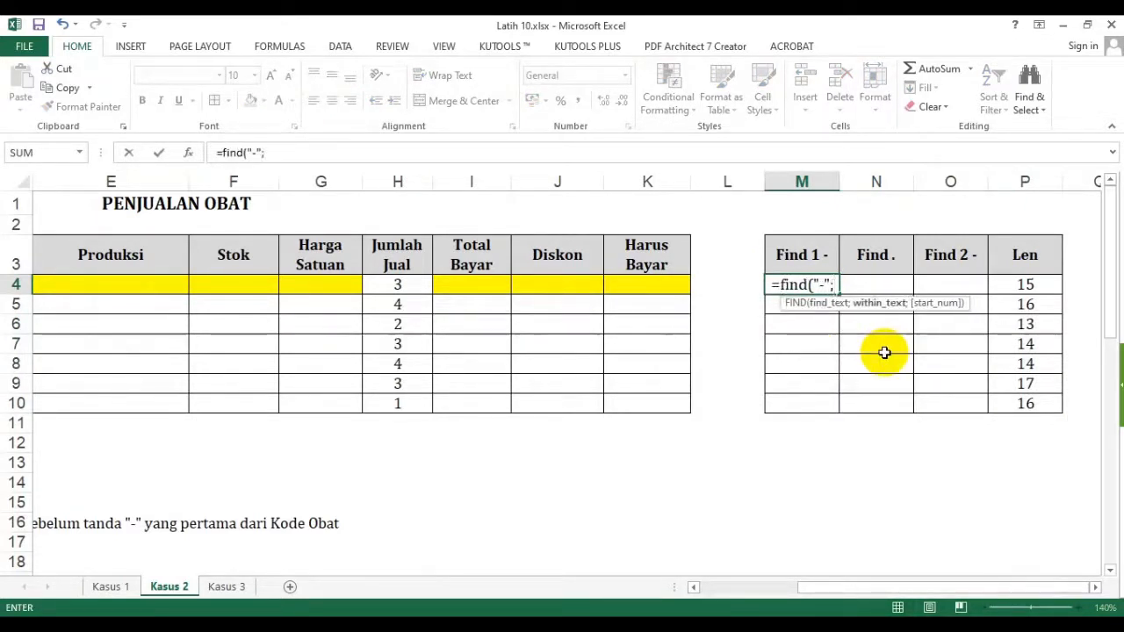
click(722, 586)
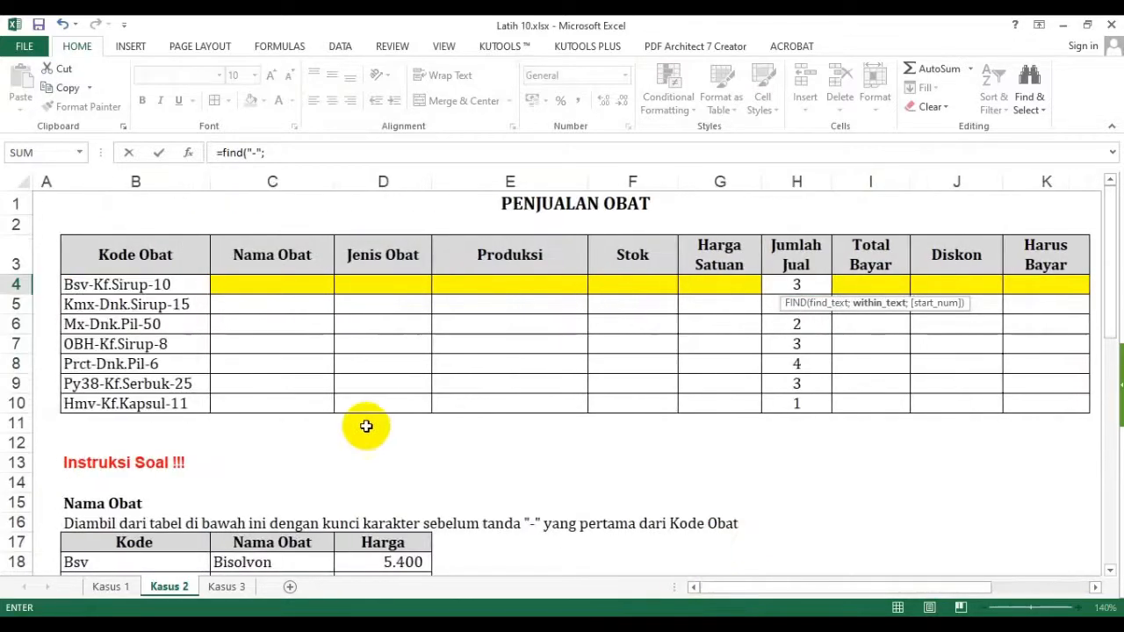
click(154, 283)
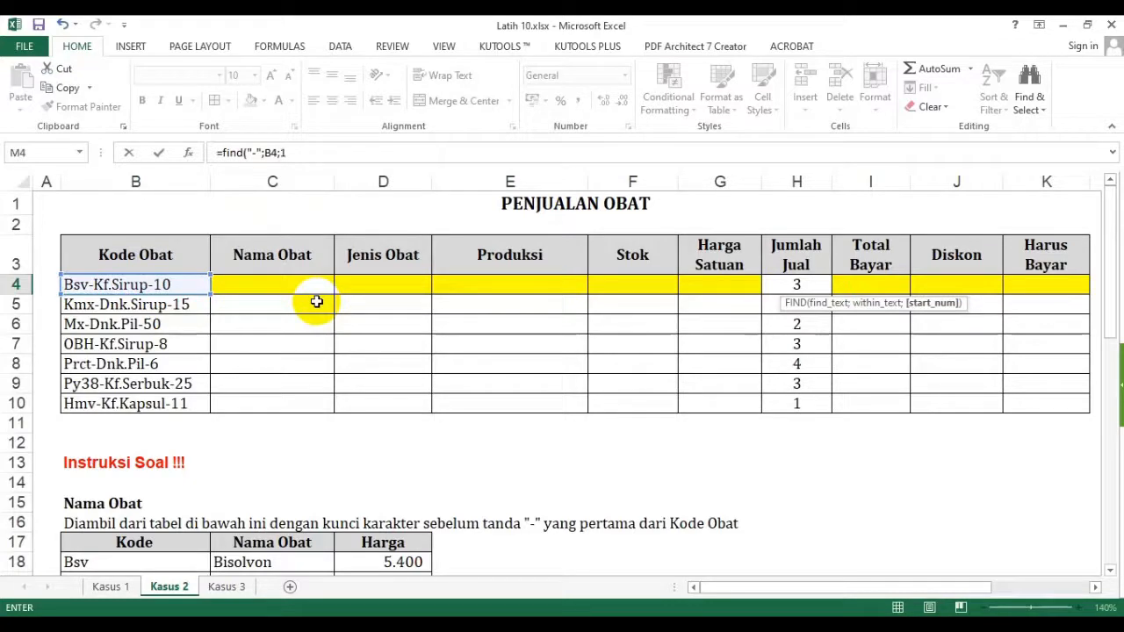
key(Return)
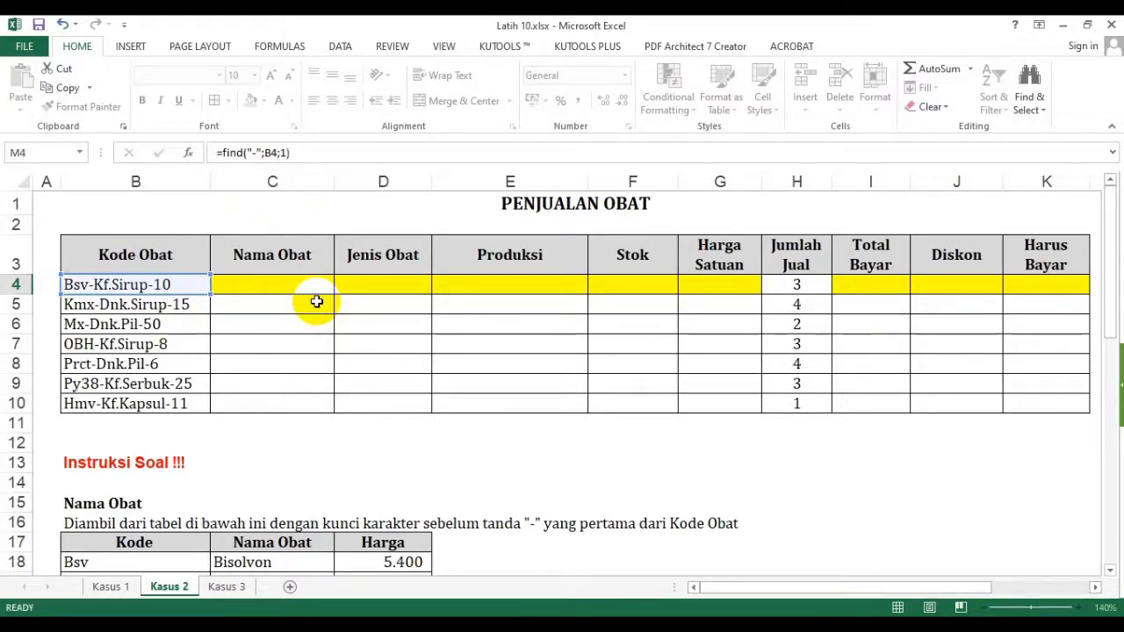
click(1029, 284)
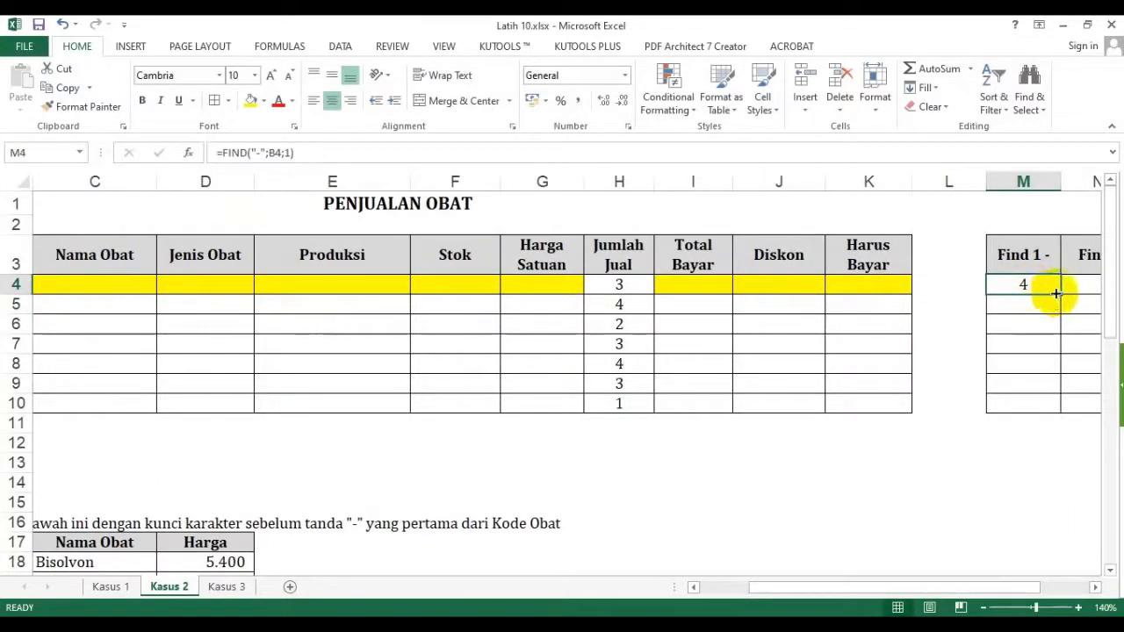
drag(1059, 293, 1057, 409)
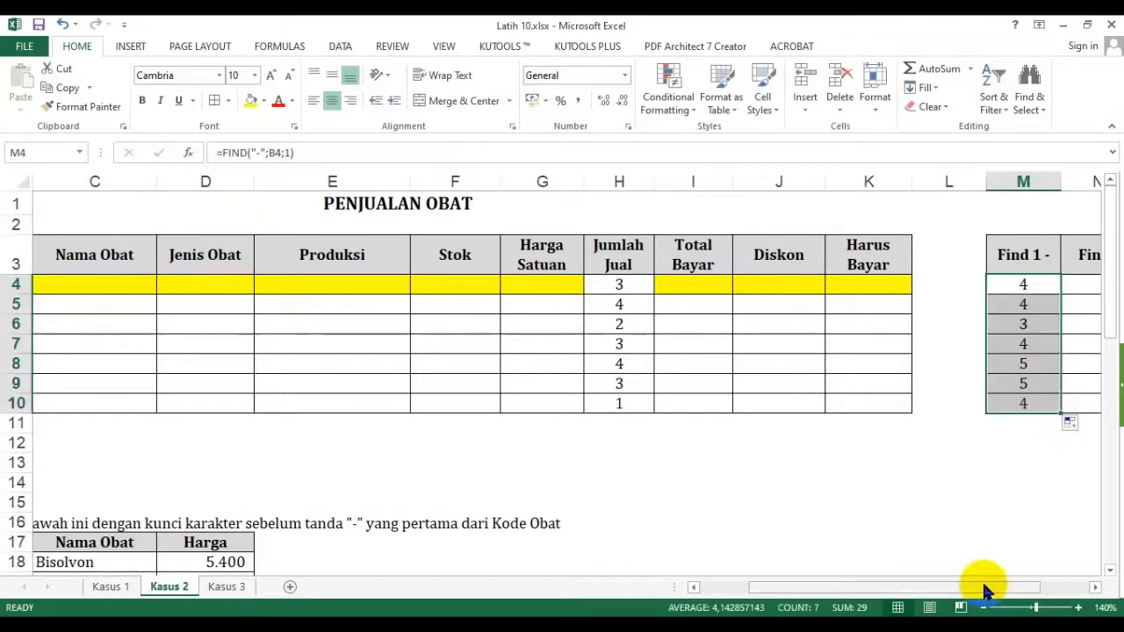
Enter =FIND("-";B4;M4+1) in O4 under Find 2 - to locate the second hyphen of the first Kode Obat
drag(987, 590, 1054, 582)
click(954, 283)
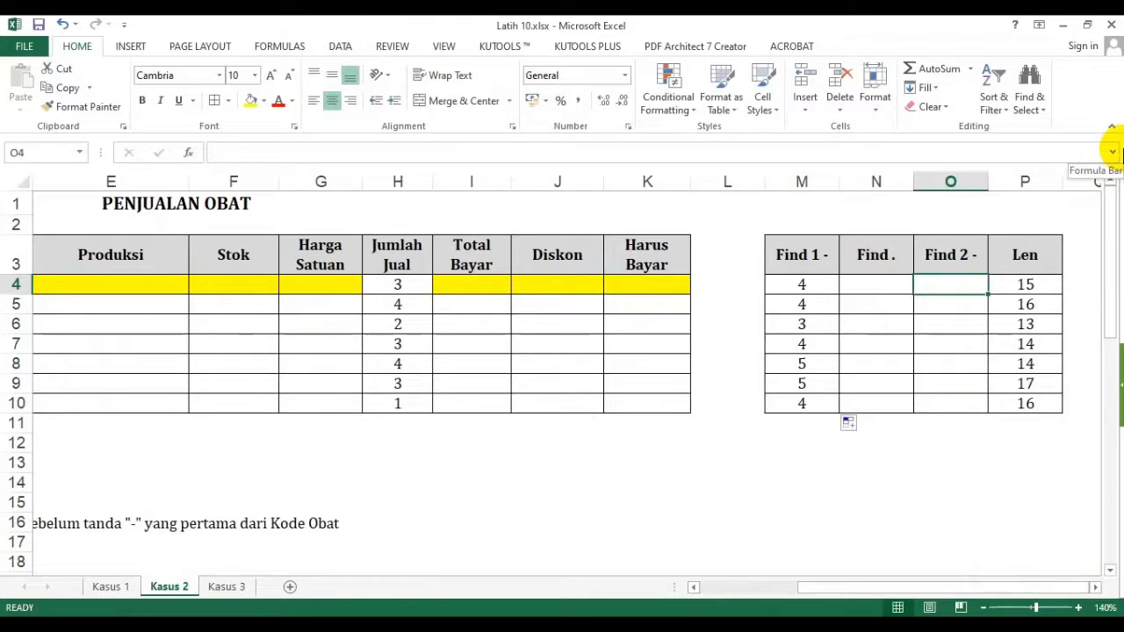
text(=i)
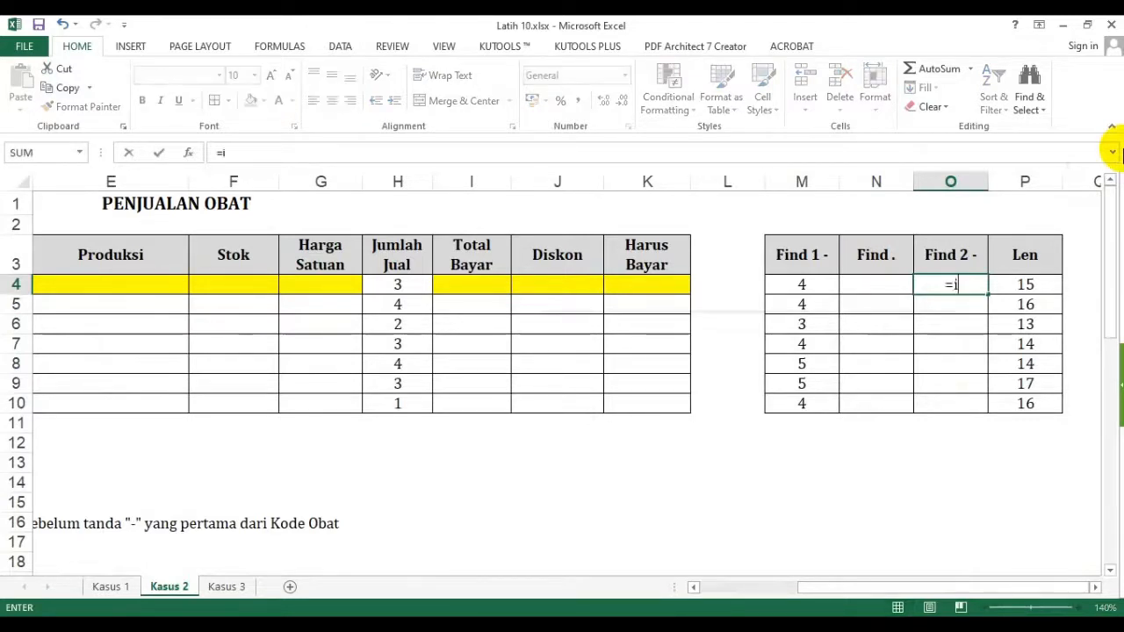
key(BackSpace)
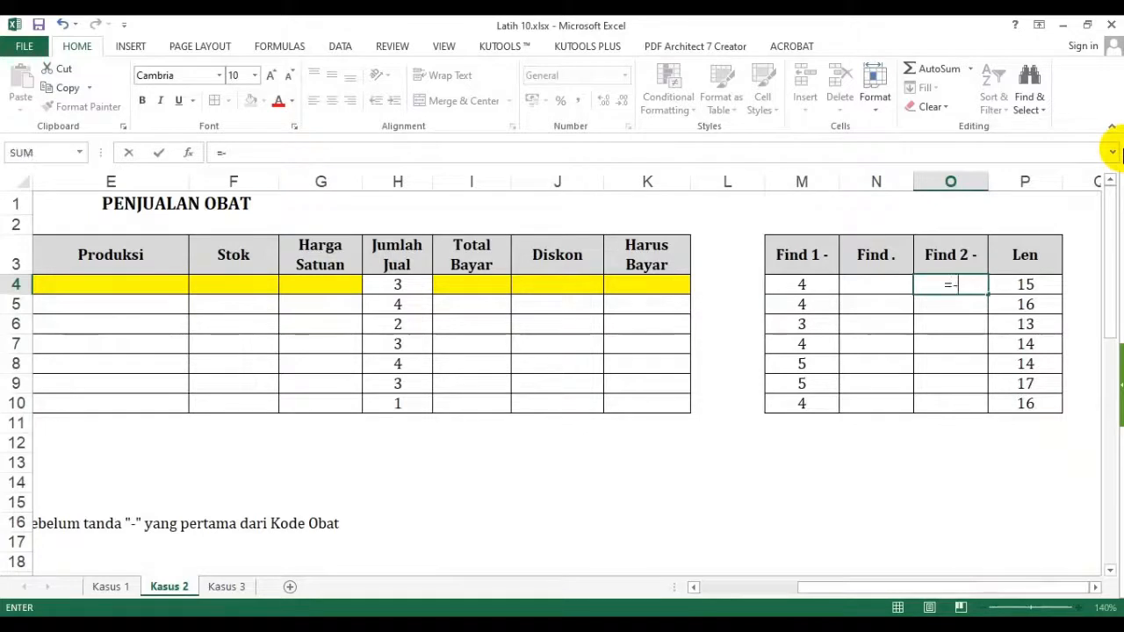
text(find)
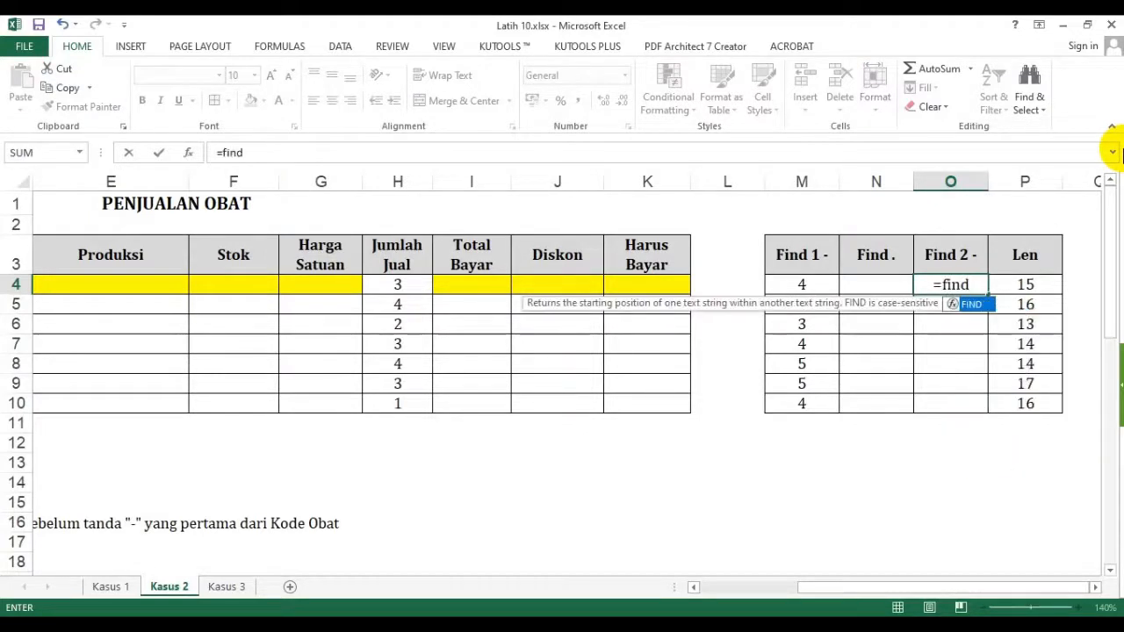
text(("-")
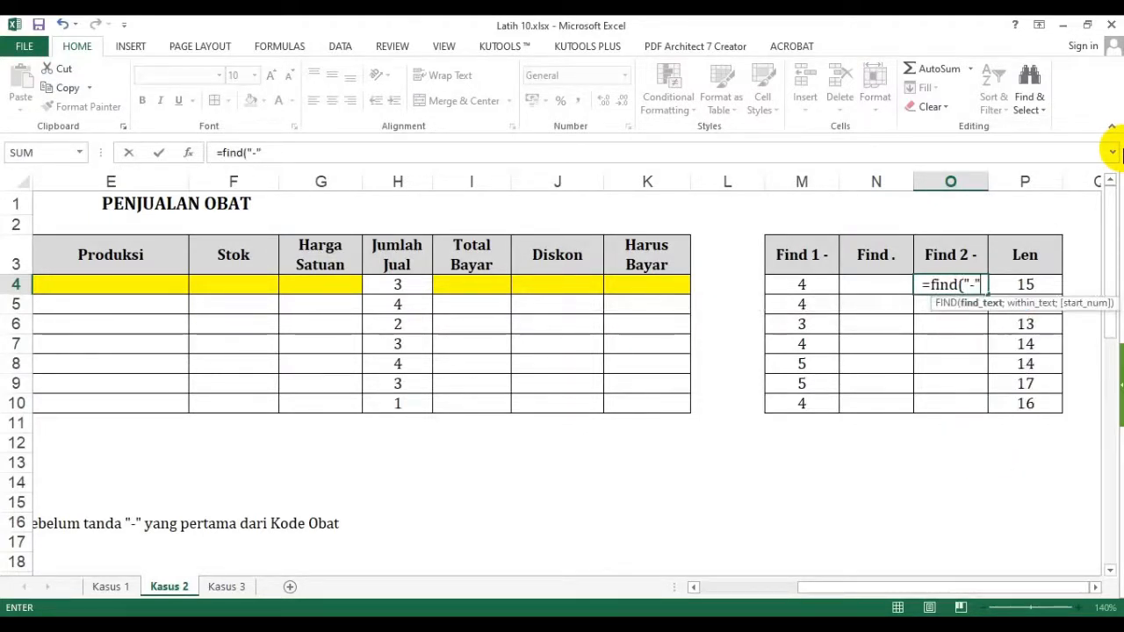
text(;)
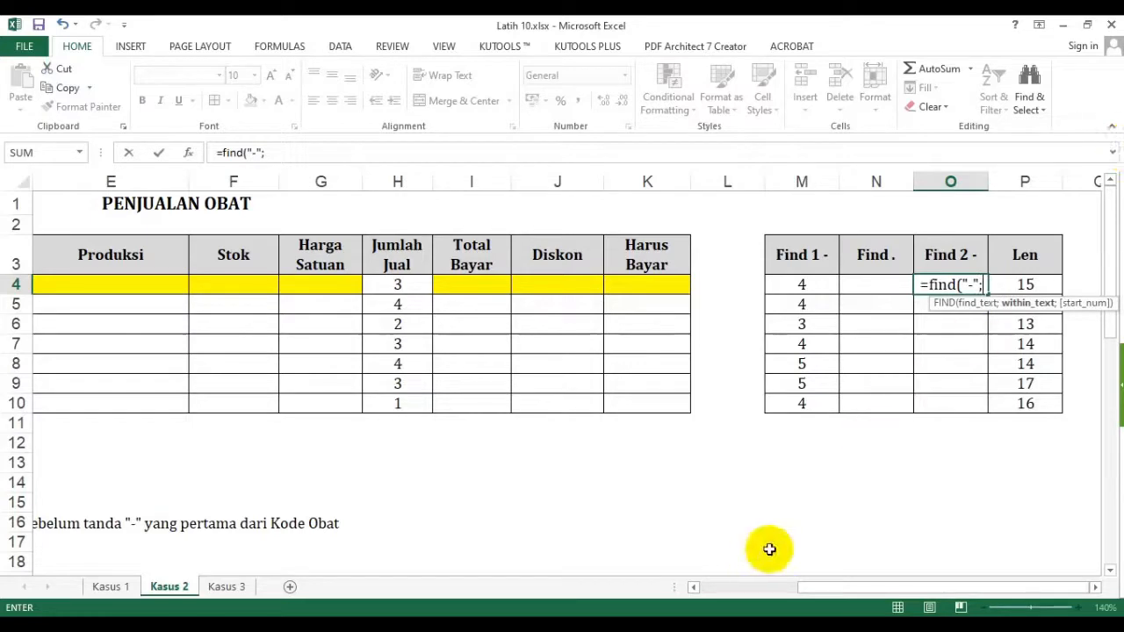
click(723, 588)
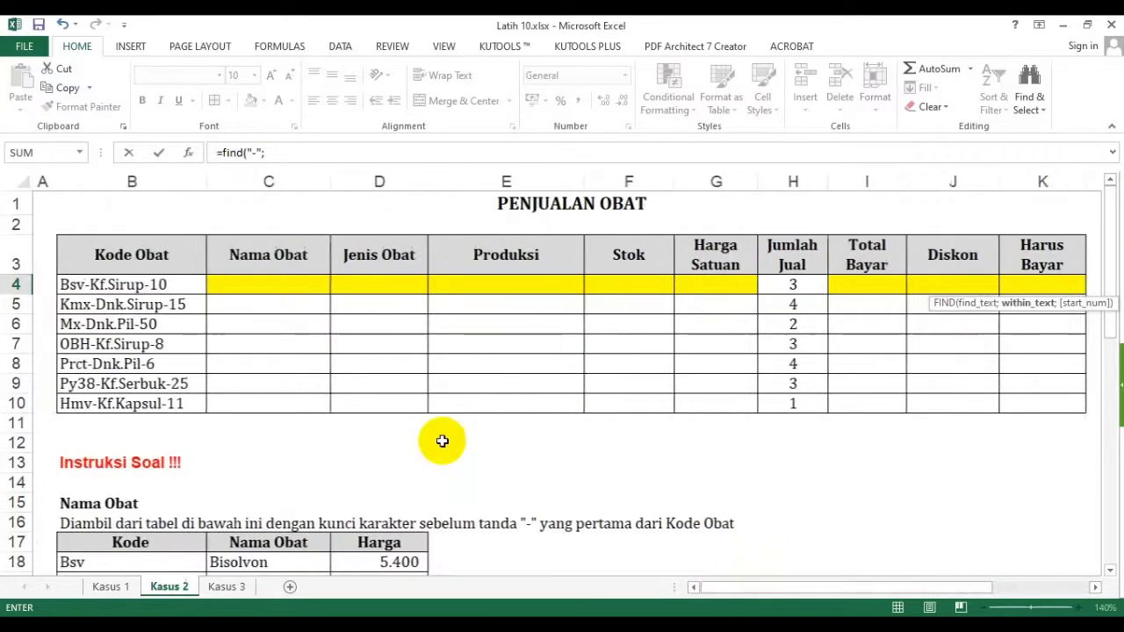
click(137, 286)
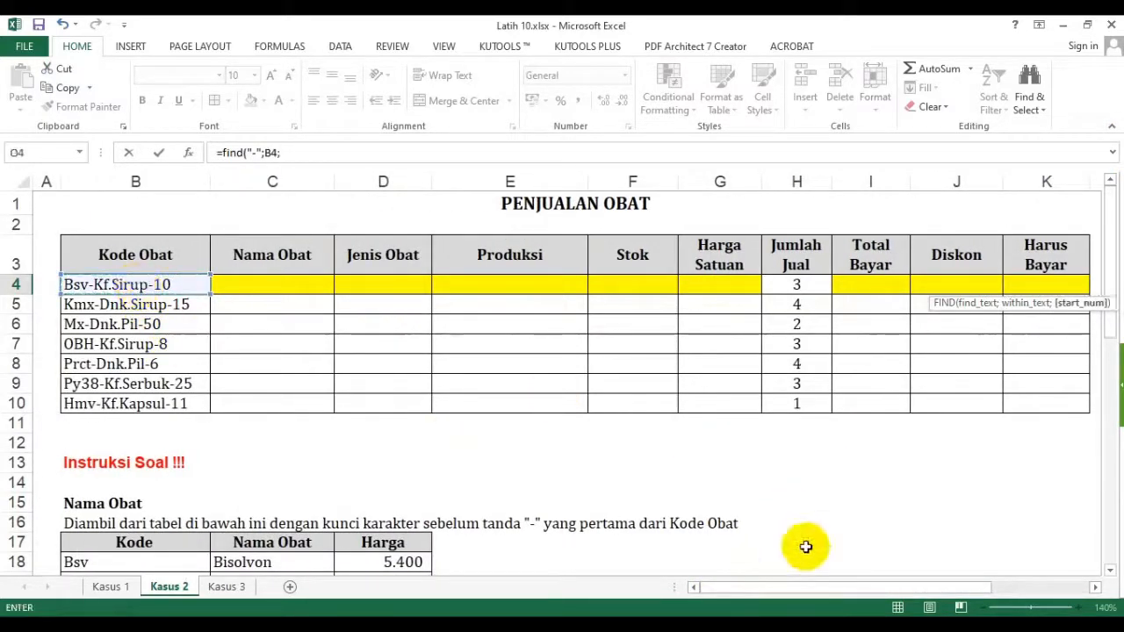
drag(827, 589, 985, 586)
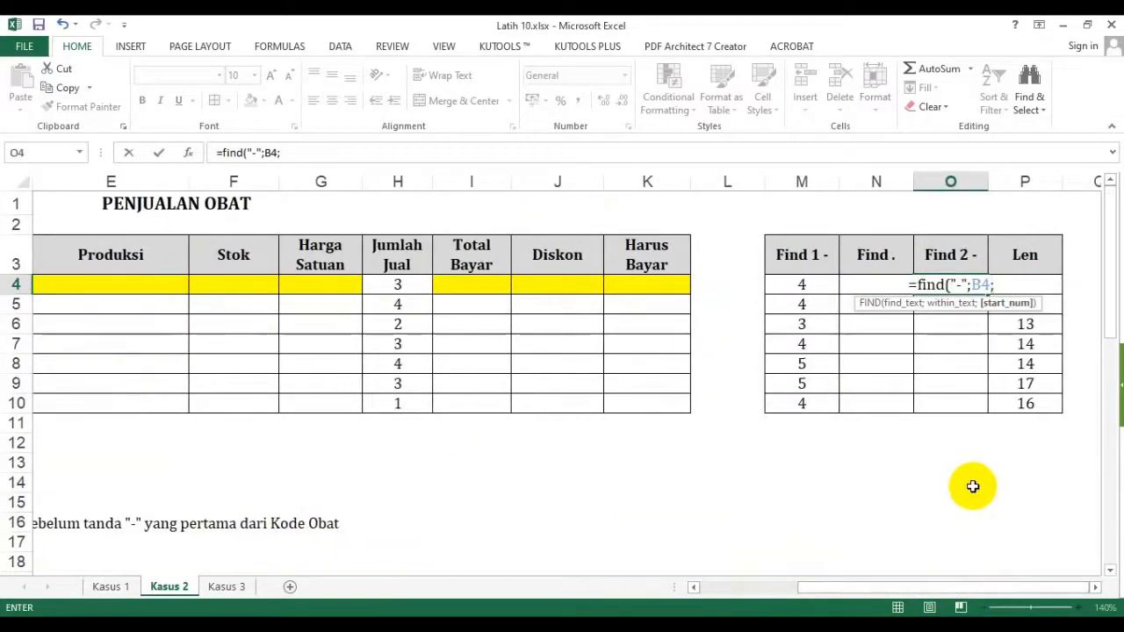
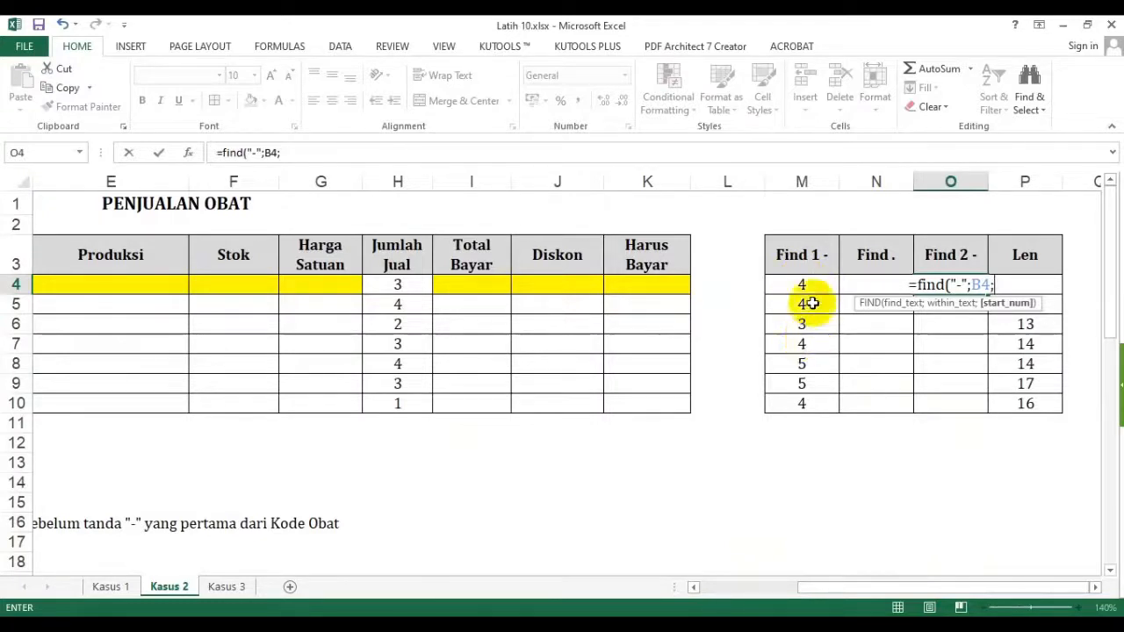
click(808, 284)
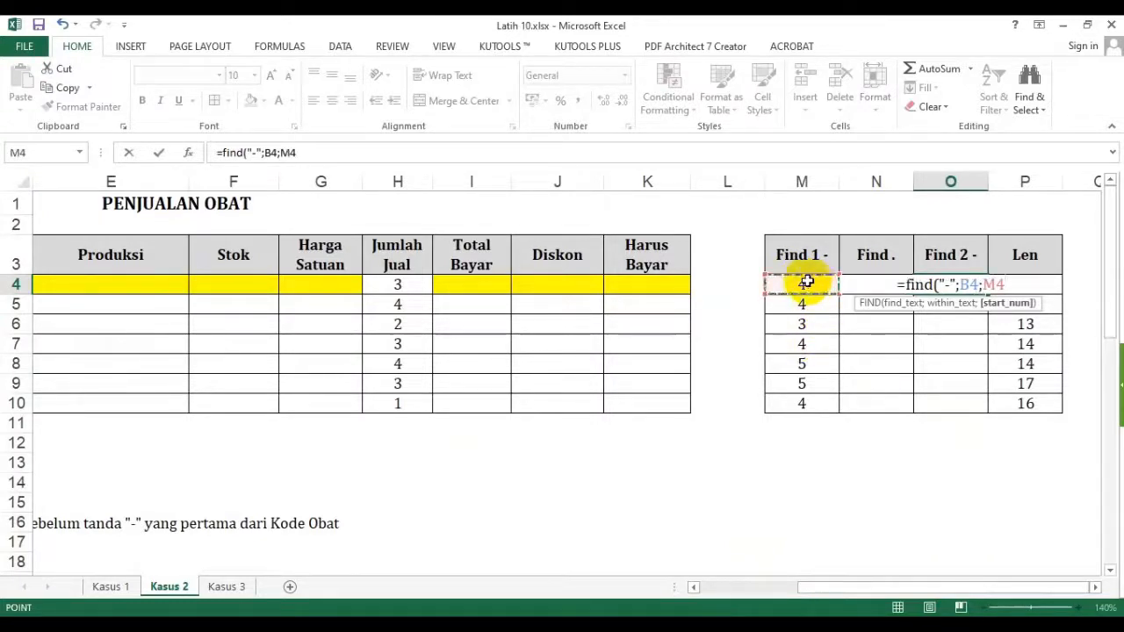
text(+1)
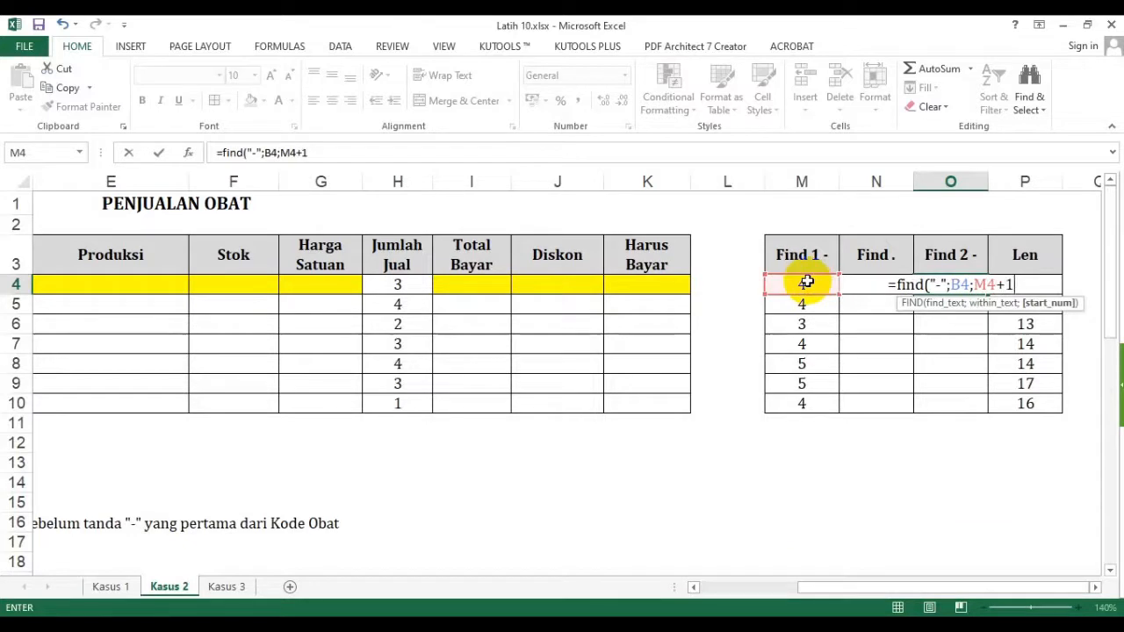
text())
key(Return)
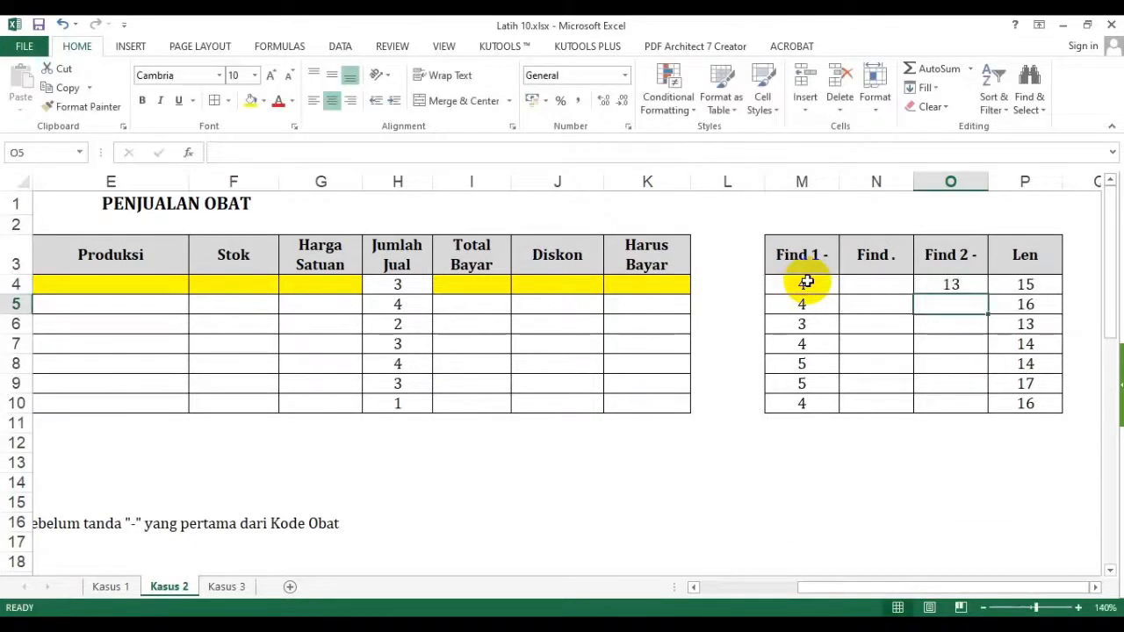
click(948, 284)
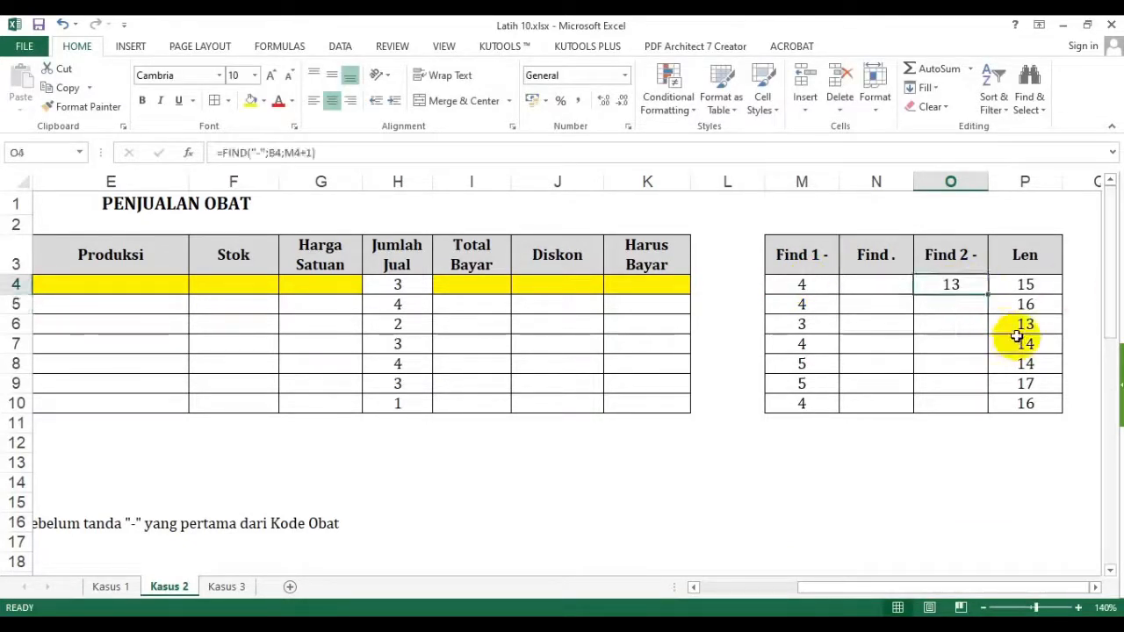
Fill the Find 2 - formula from O4 down to O10, and enter =FIND(".";B4;1) in cell N4
double_click(989, 295)
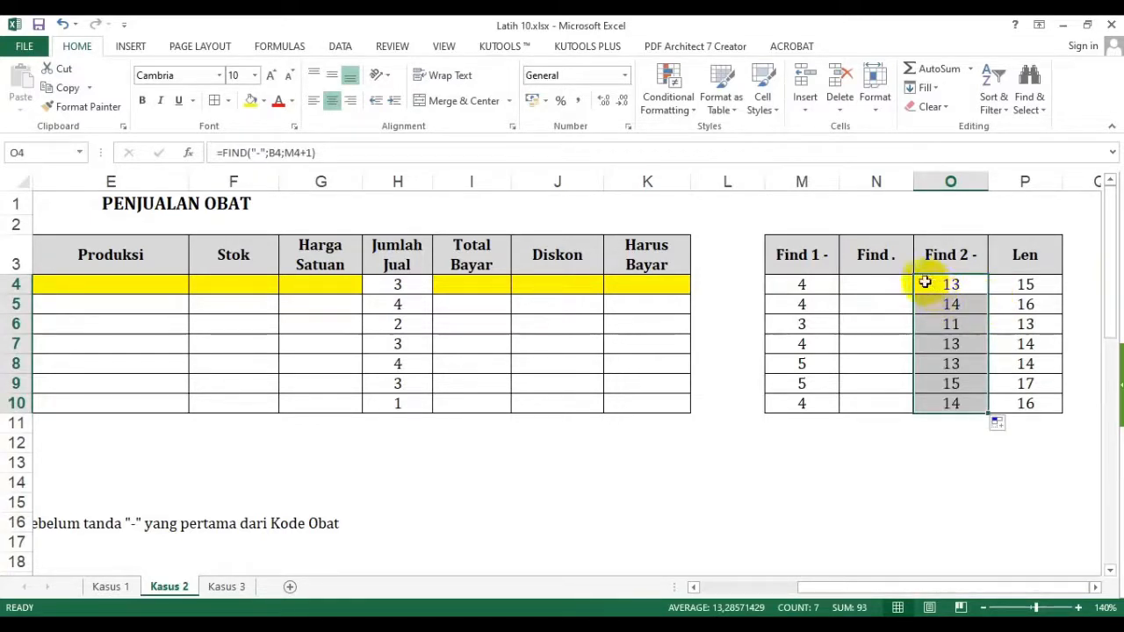
click(863, 287)
text(=fi)
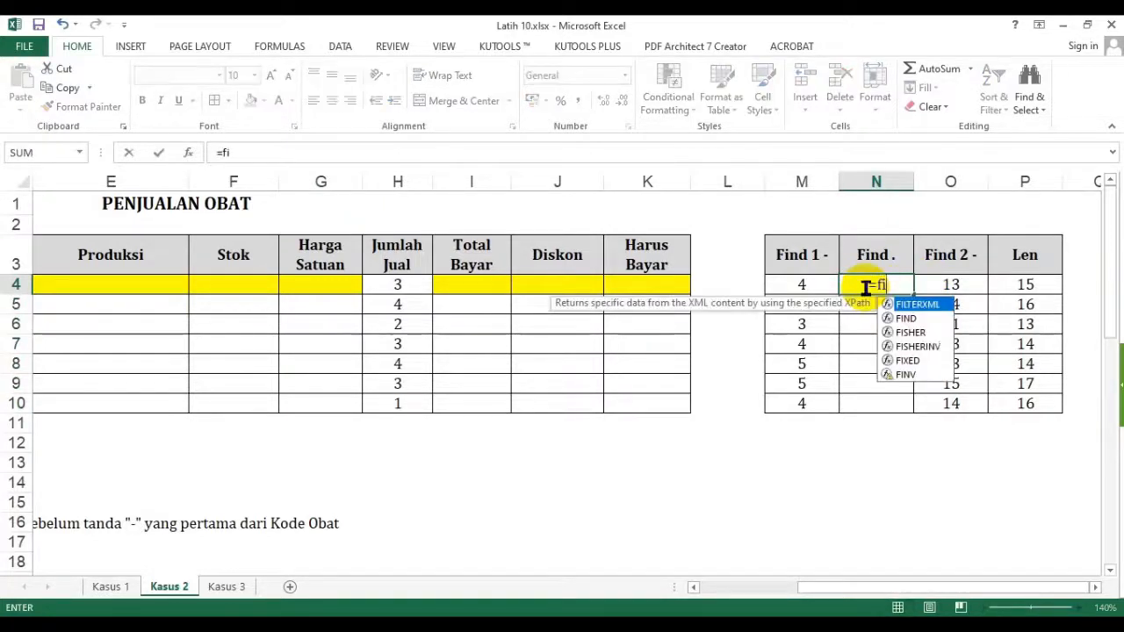
text(nd(".";)
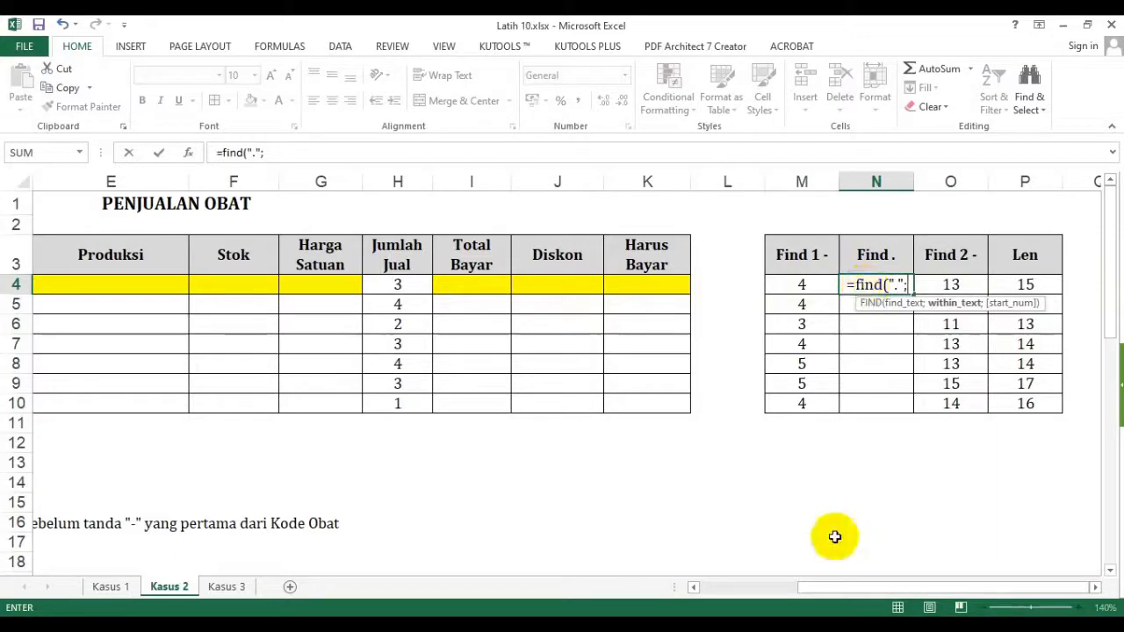
click(728, 584)
click(126, 283)
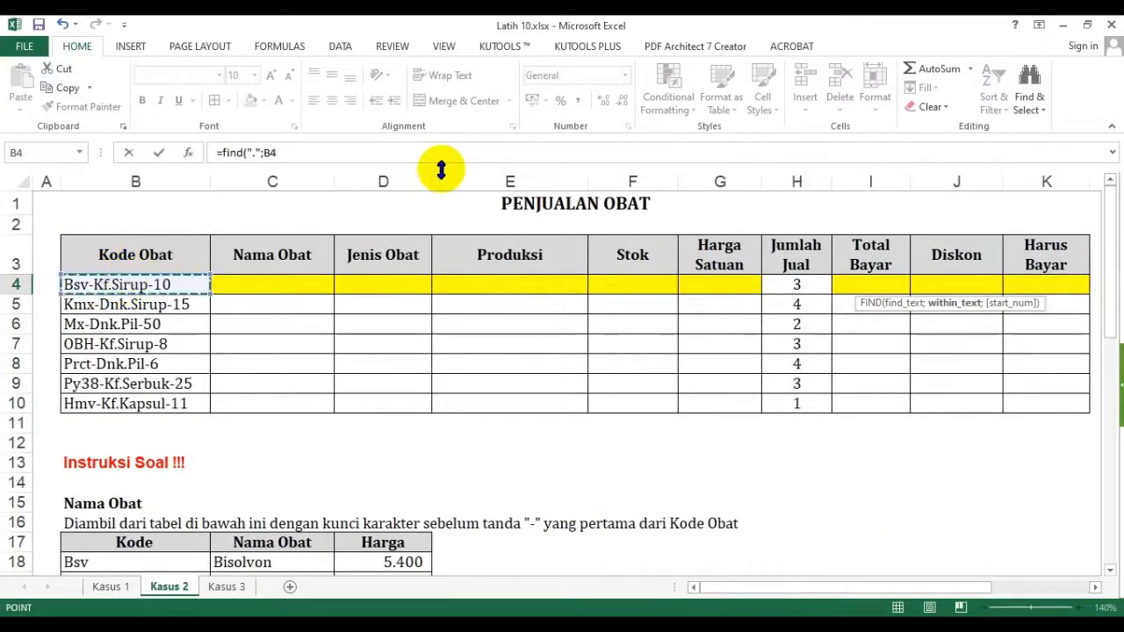
text(;)
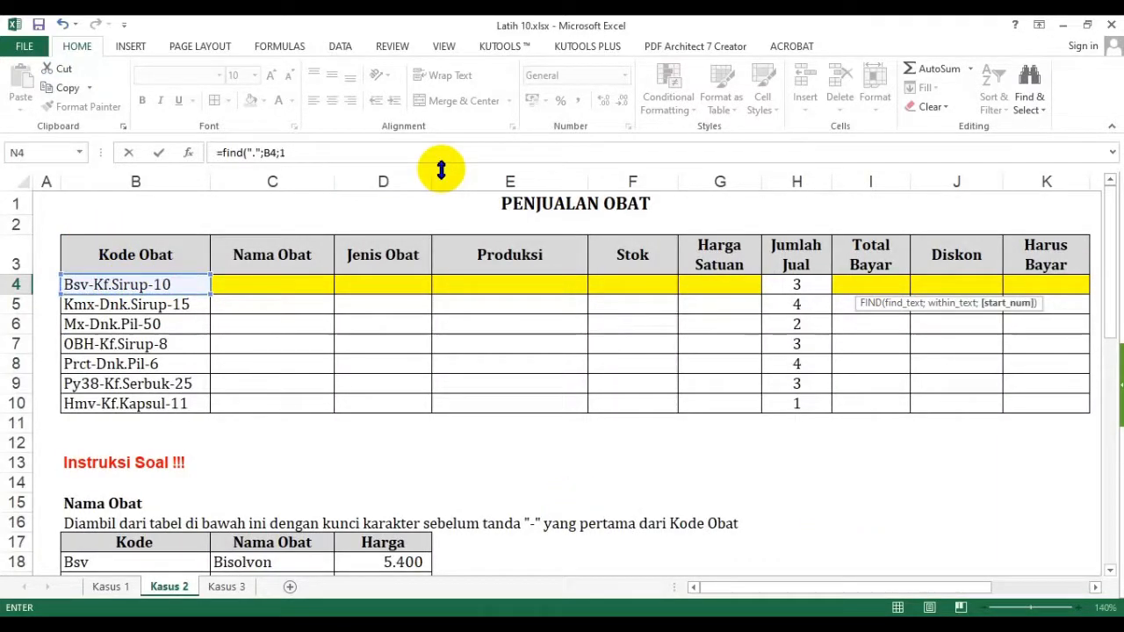
text(1))
key(Return)
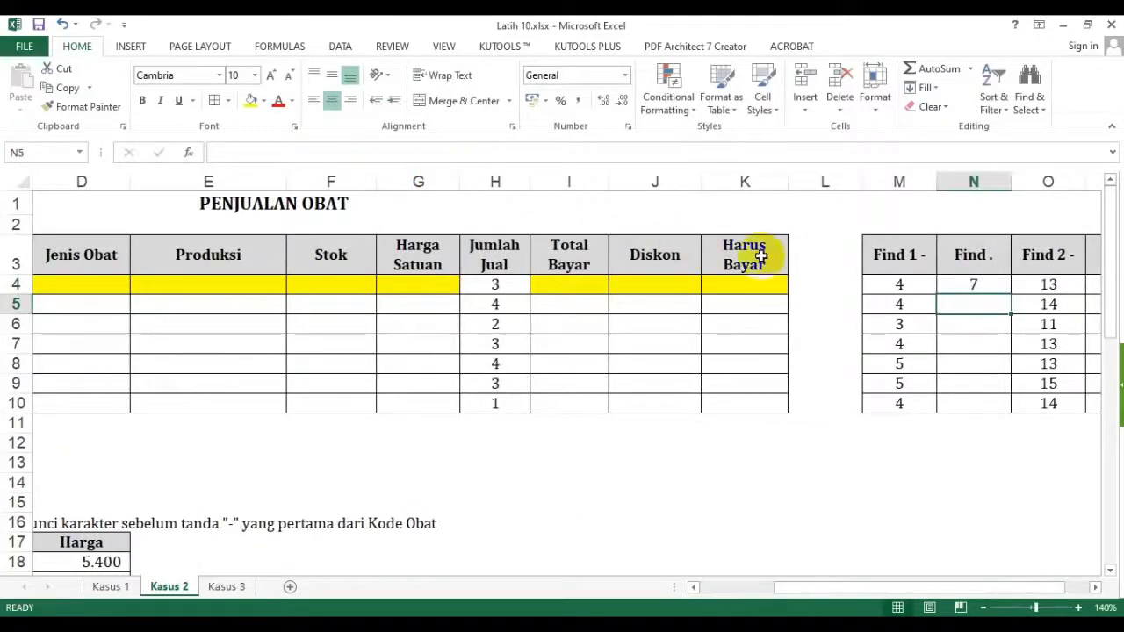
Check the Find . formula in N4 and fill it down to N10
click(971, 285)
key(F2)
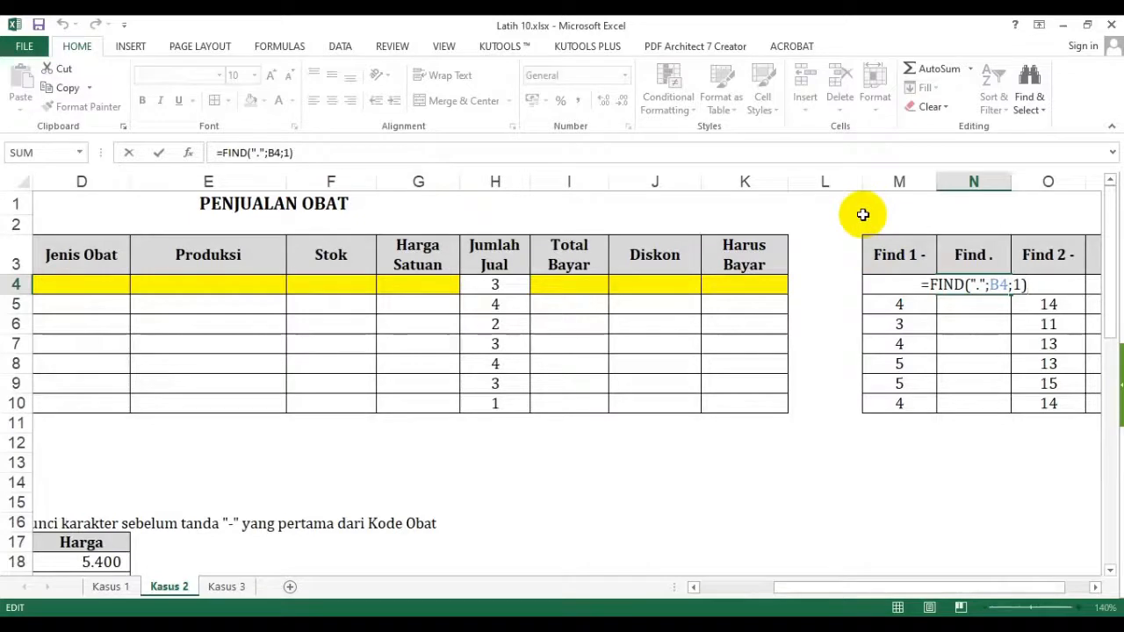
key(Escape)
double_click(1011, 299)
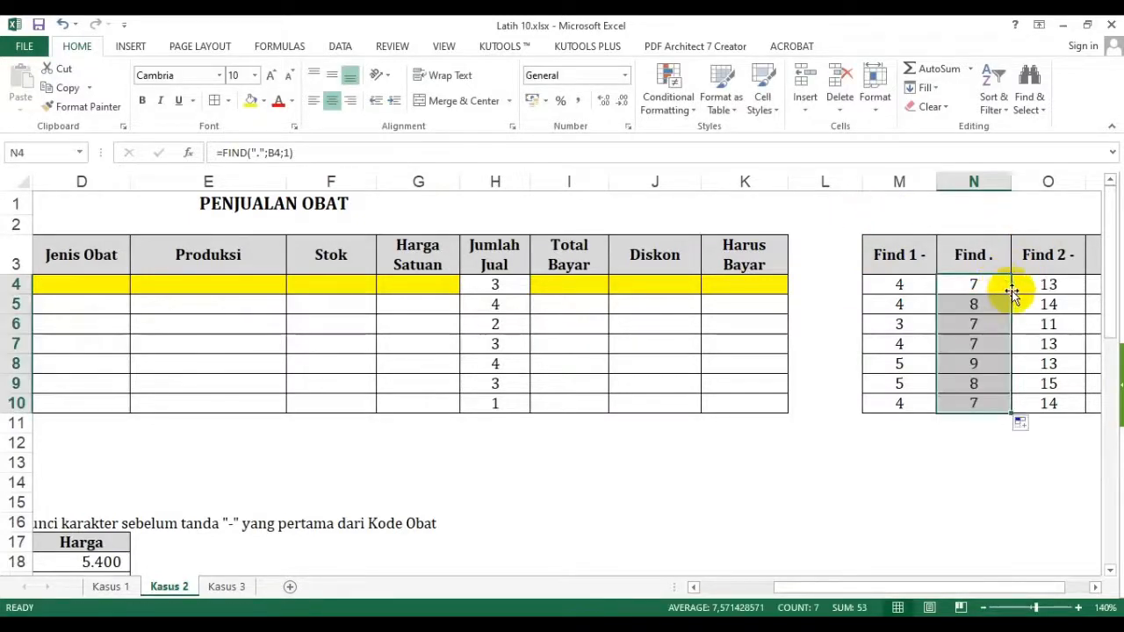
click(969, 324)
Split the worksheet window horizontally below row 10 and bring the Nama Obat section into the lower pane
drag(937, 593, 735, 585)
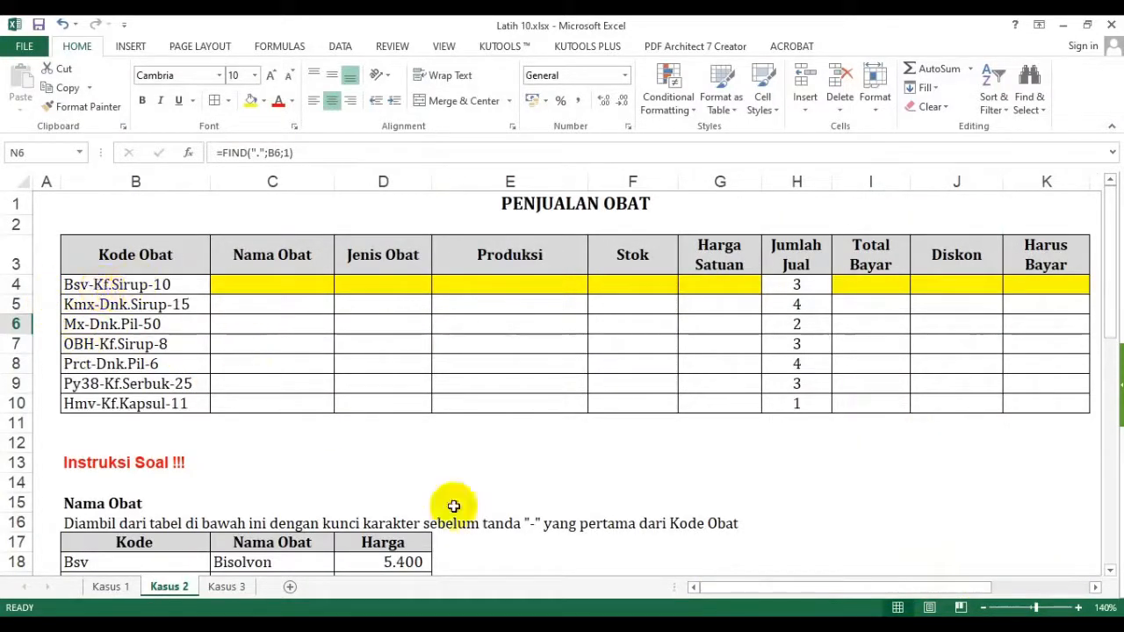
drag(778, 589, 694, 579)
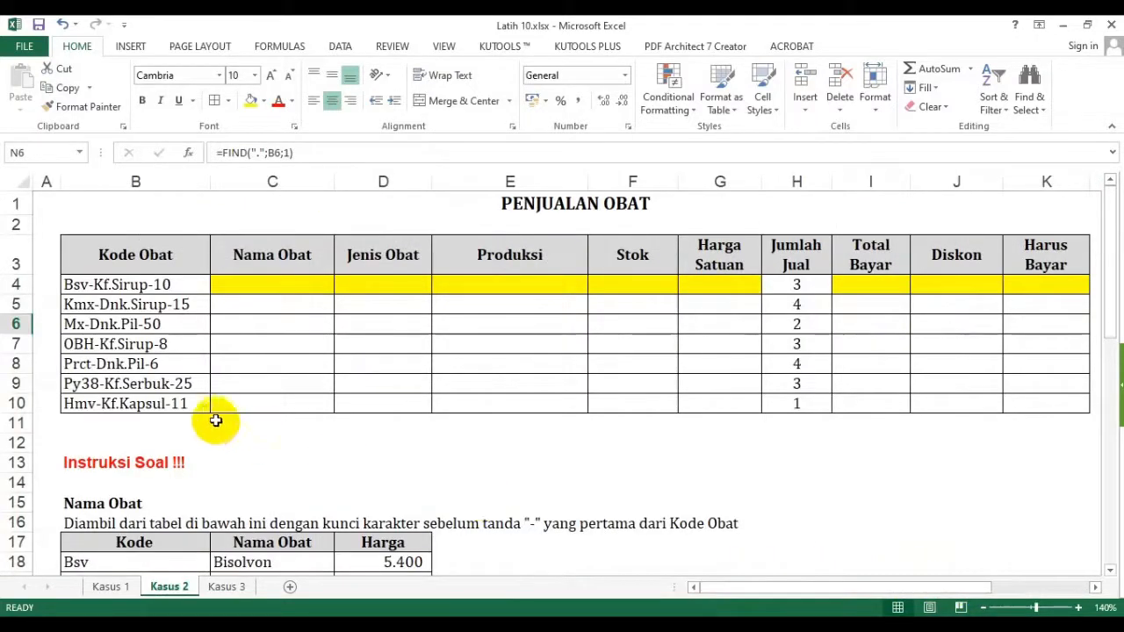
click(441, 45)
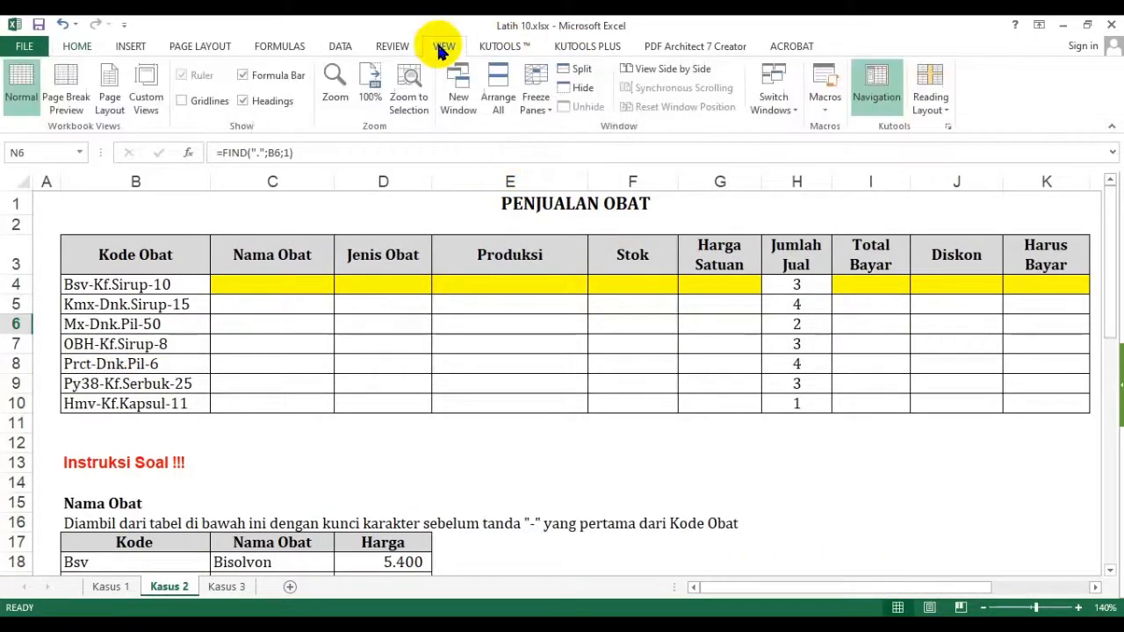
click(572, 71)
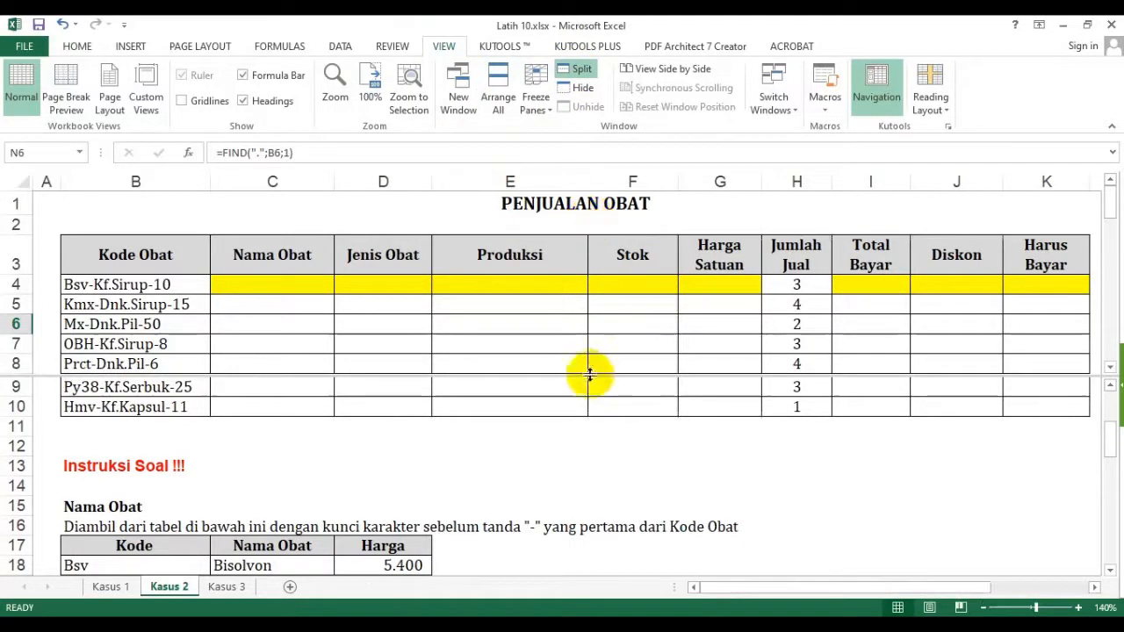
drag(589, 375, 584, 414)
click(592, 522)
scroll(592, 524, down, 2)
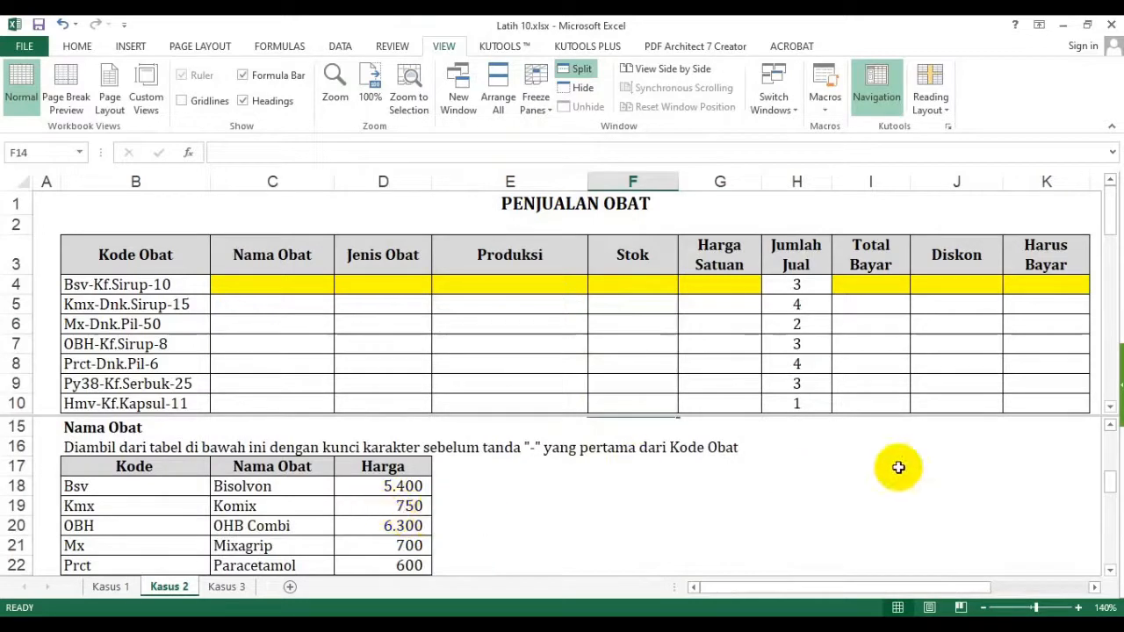
Examine the Nama Obat reference table with its Kode, Nama Obat and Harga columns in the lower pane
scroll(782, 474, down, 1)
scroll(328, 504, down, 1)
scroll(328, 508, up, 3)
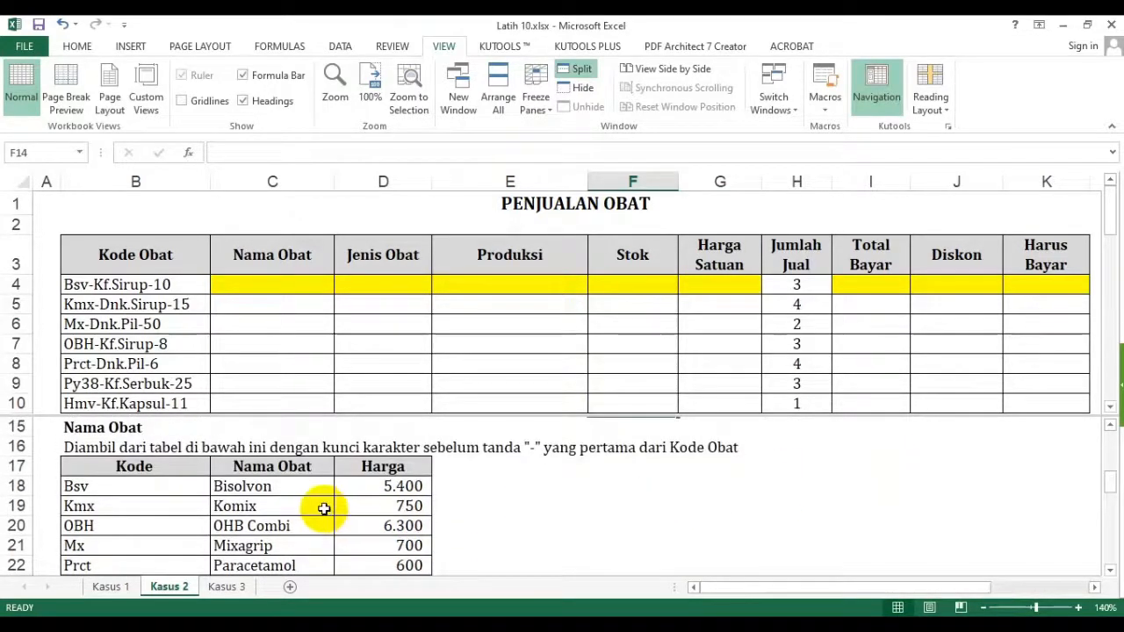
click(100, 488)
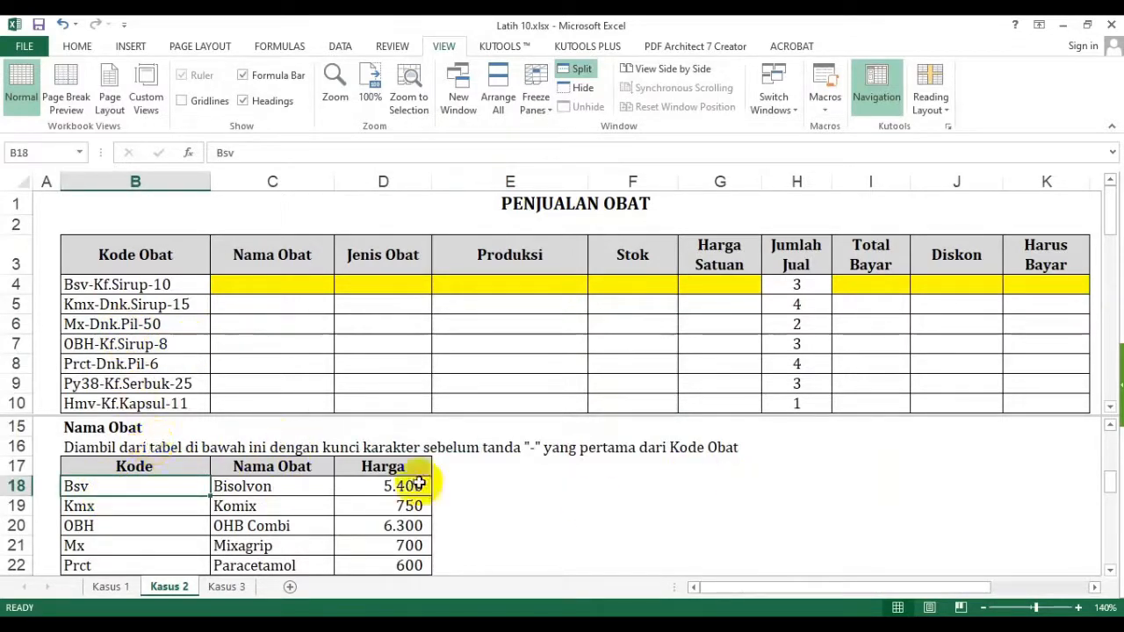
drag(131, 464, 372, 562)
click(632, 545)
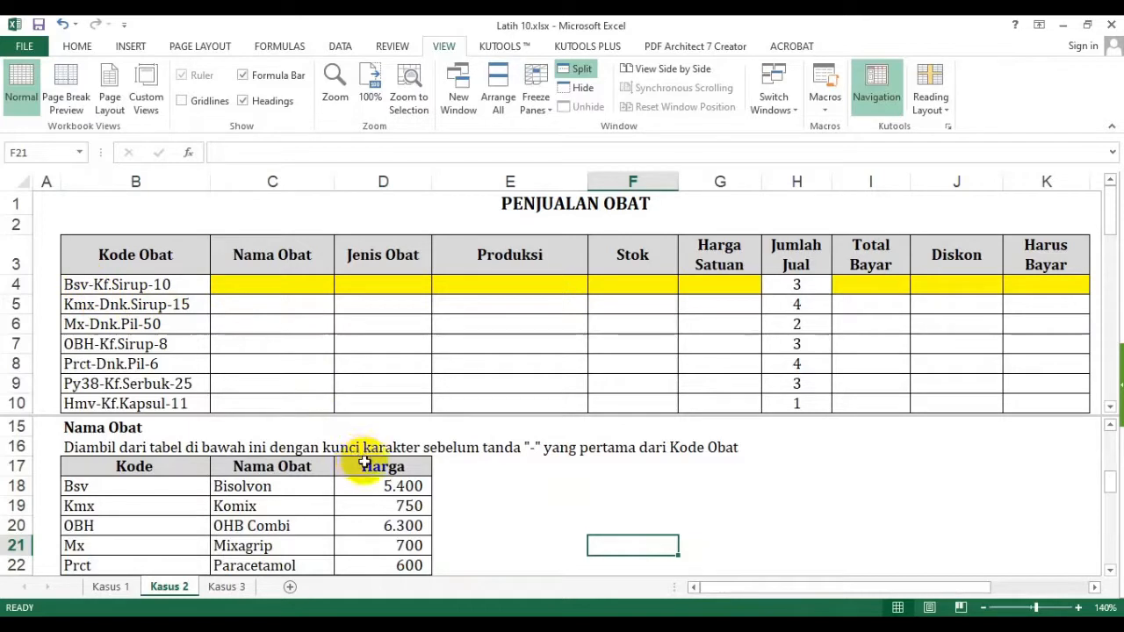
Copy the Len helper column P3:P10 to Q3 and rename the copy's header as Left
drag(790, 582, 1028, 579)
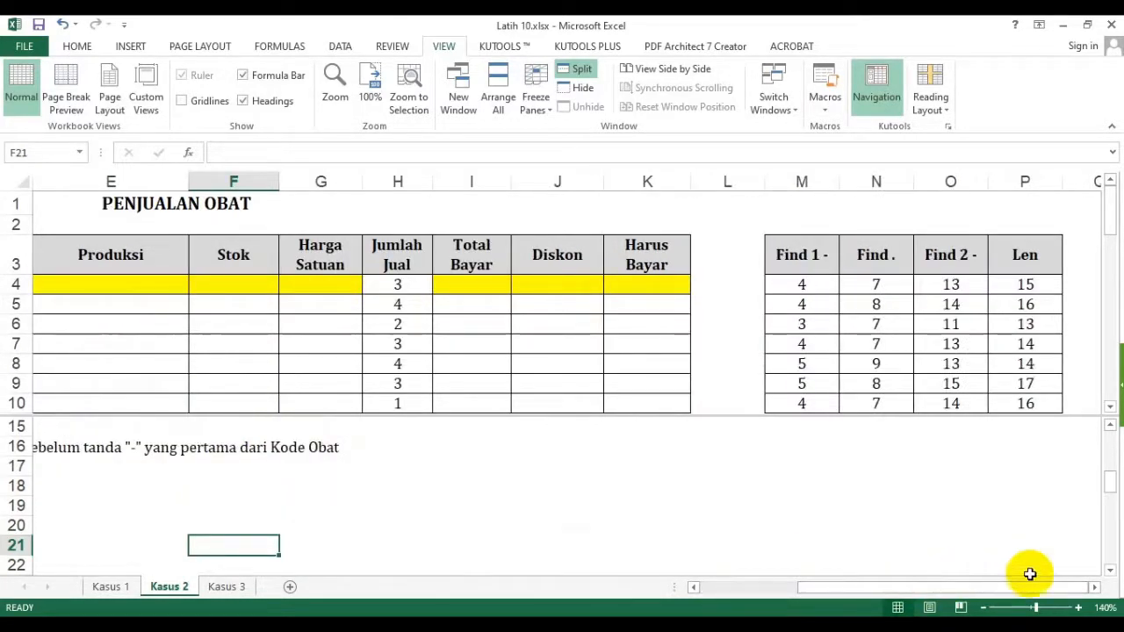
click(1093, 586)
click(1094, 587)
drag(799, 253, 807, 396)
scroll(802, 381, down, 1)
key(ctrl+c)
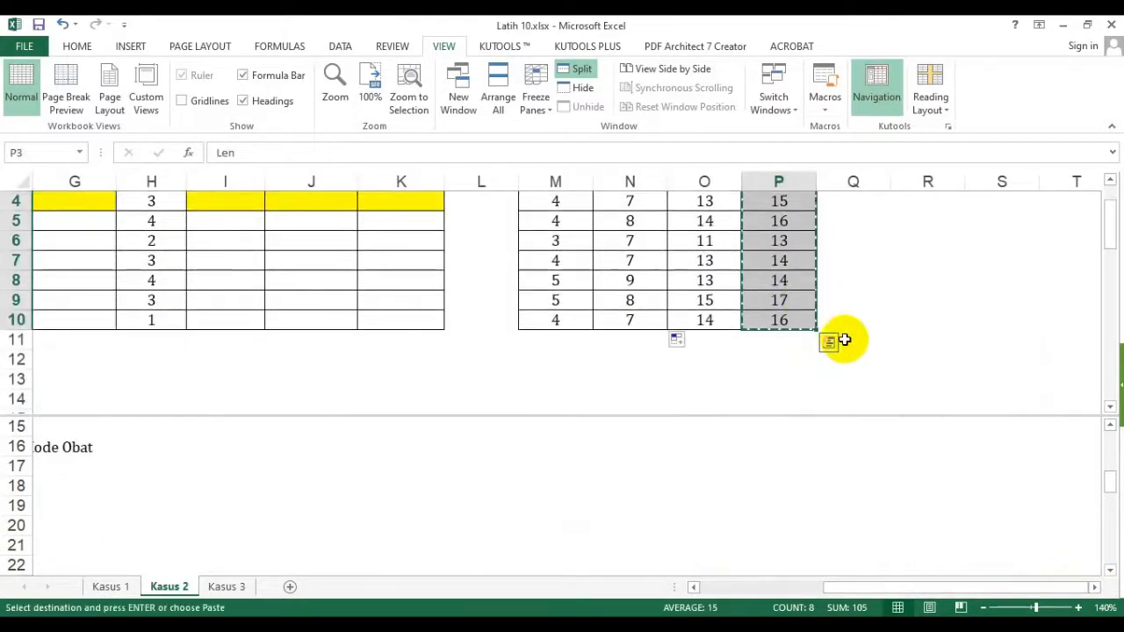
scroll(842, 334, up, 1)
click(845, 252)
key(ctrl+v)
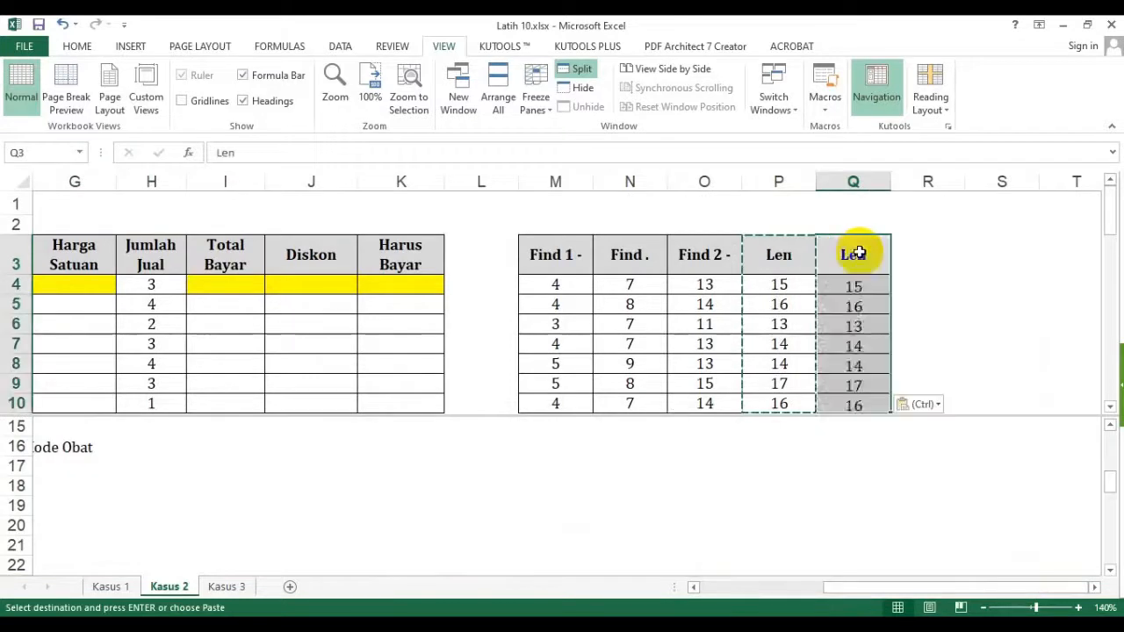
text(Left)
key(Return)
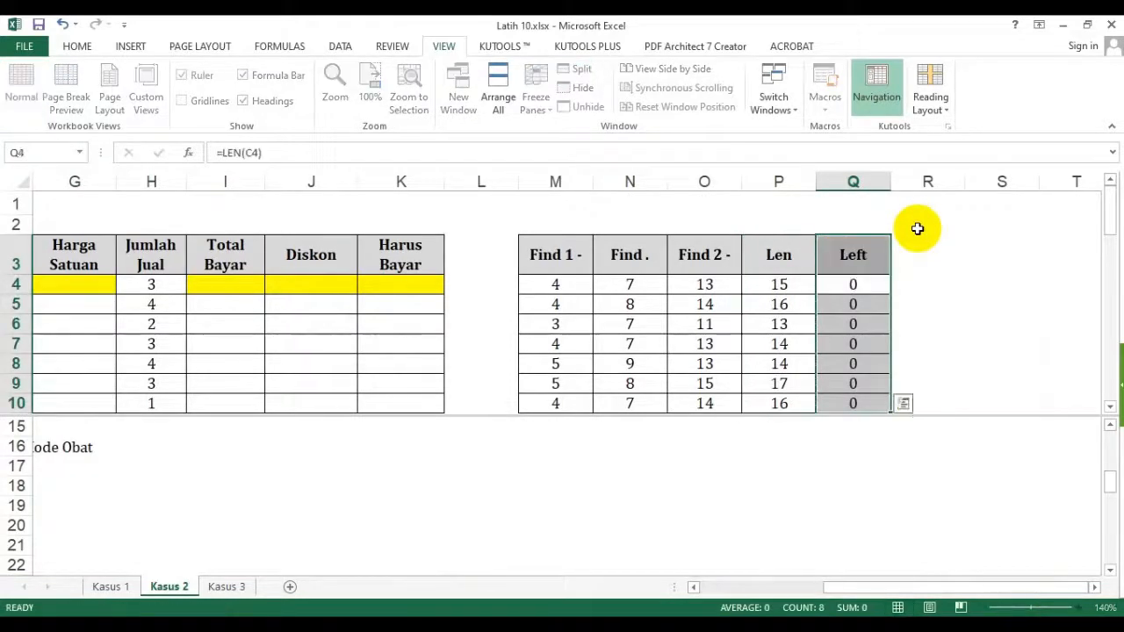
Enter =LEFT(B4;M4-1) in cell Q4 and fill it down to Q10
click(872, 283)
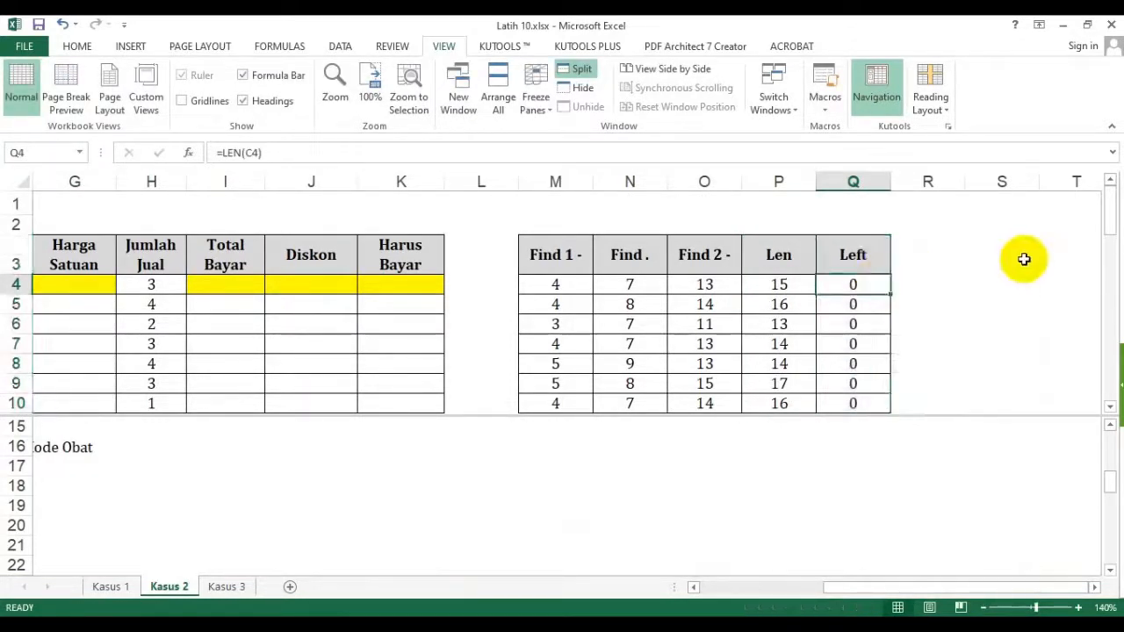
text(=left()
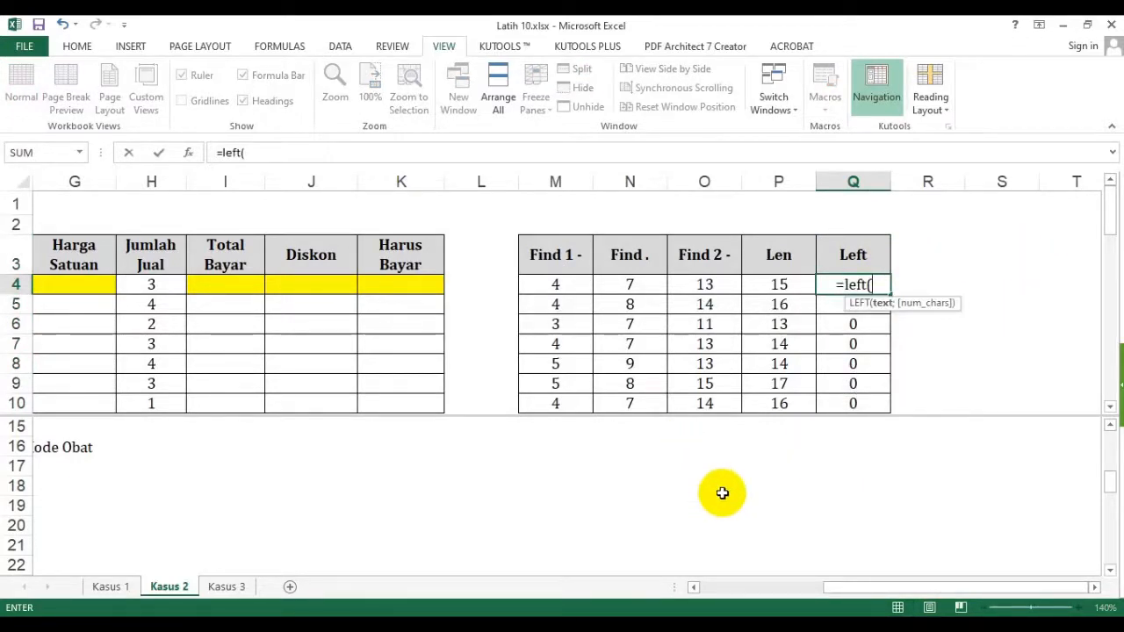
click(723, 587)
click(155, 284)
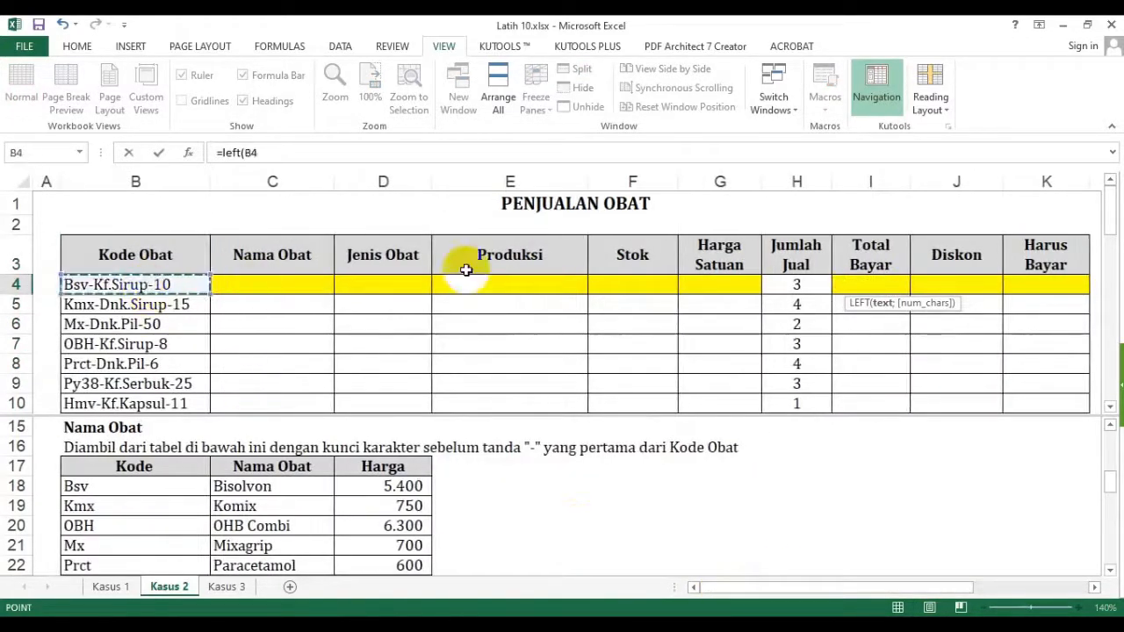
text(;)
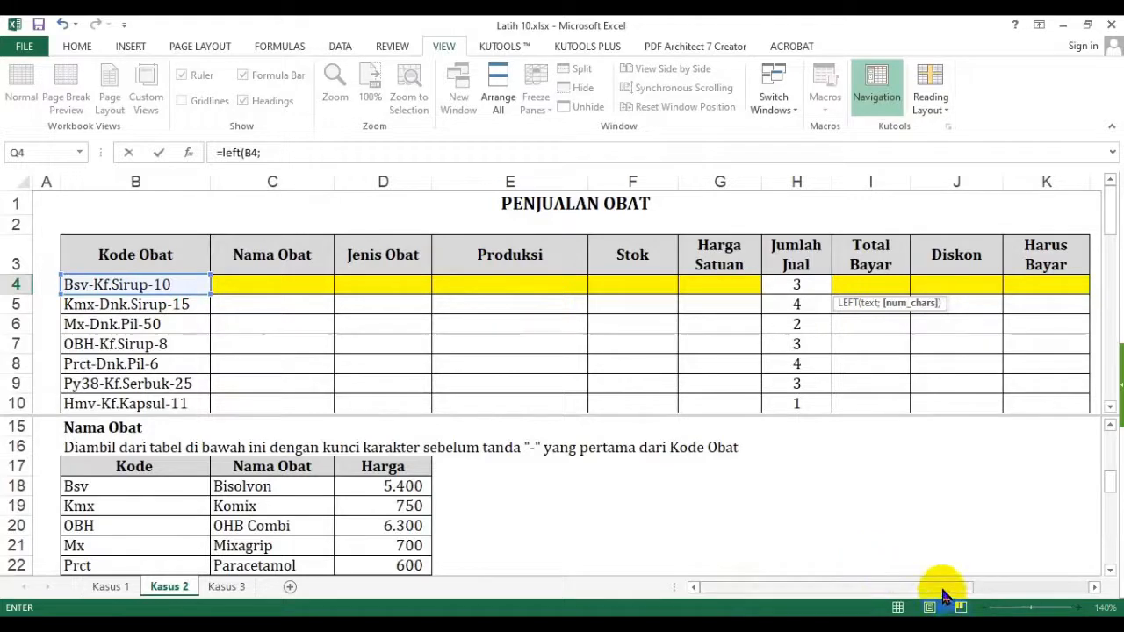
drag(936, 588, 1078, 585)
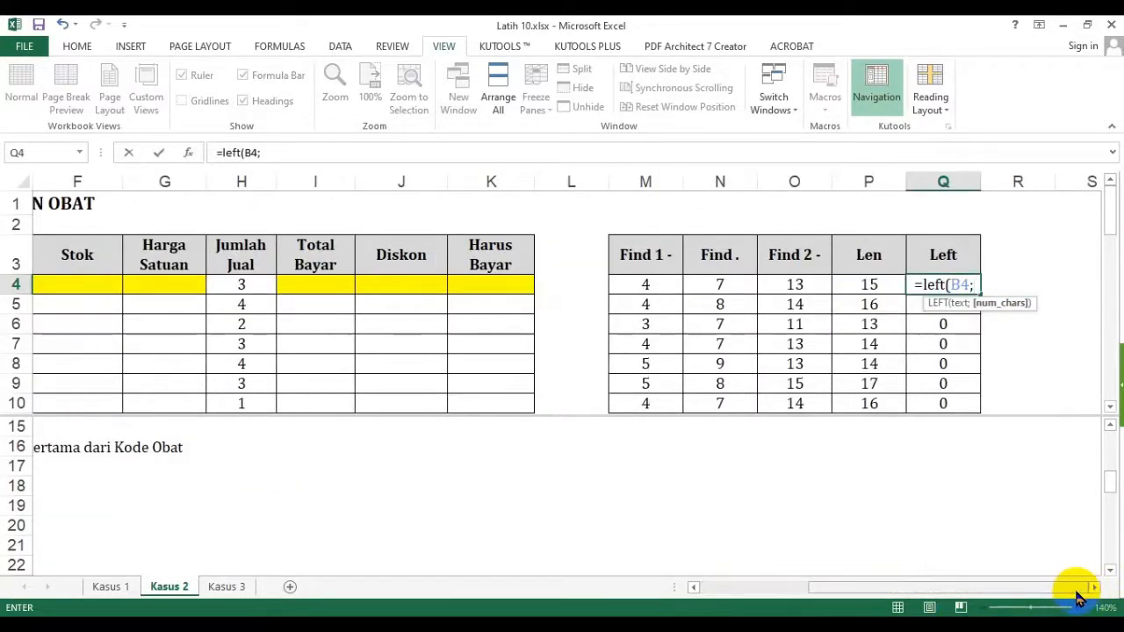
click(658, 283)
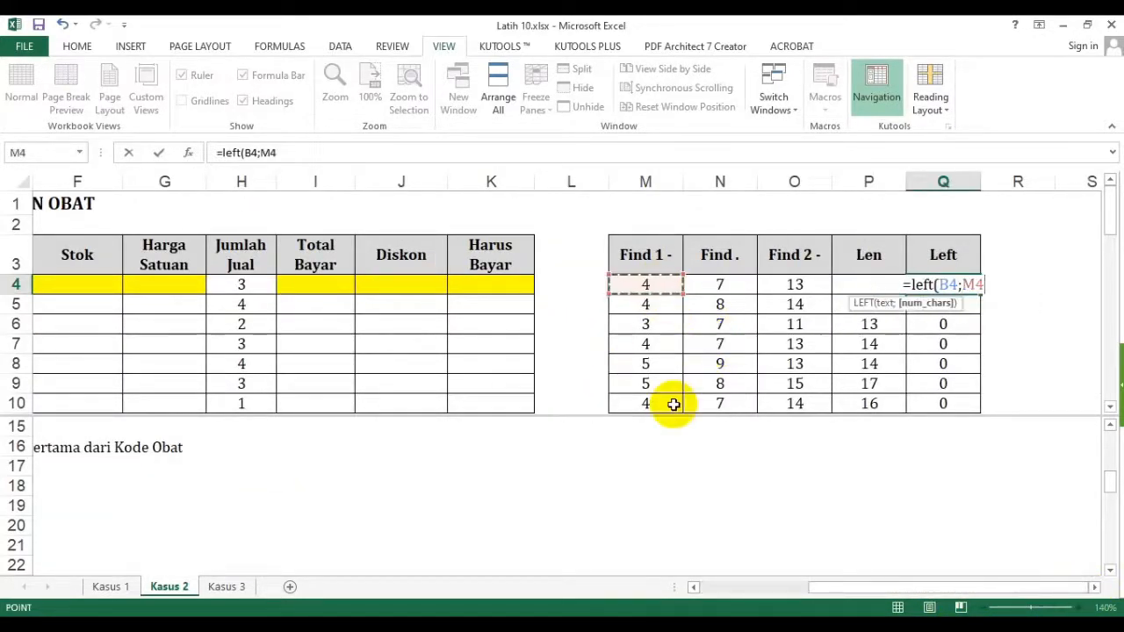
text(-1)
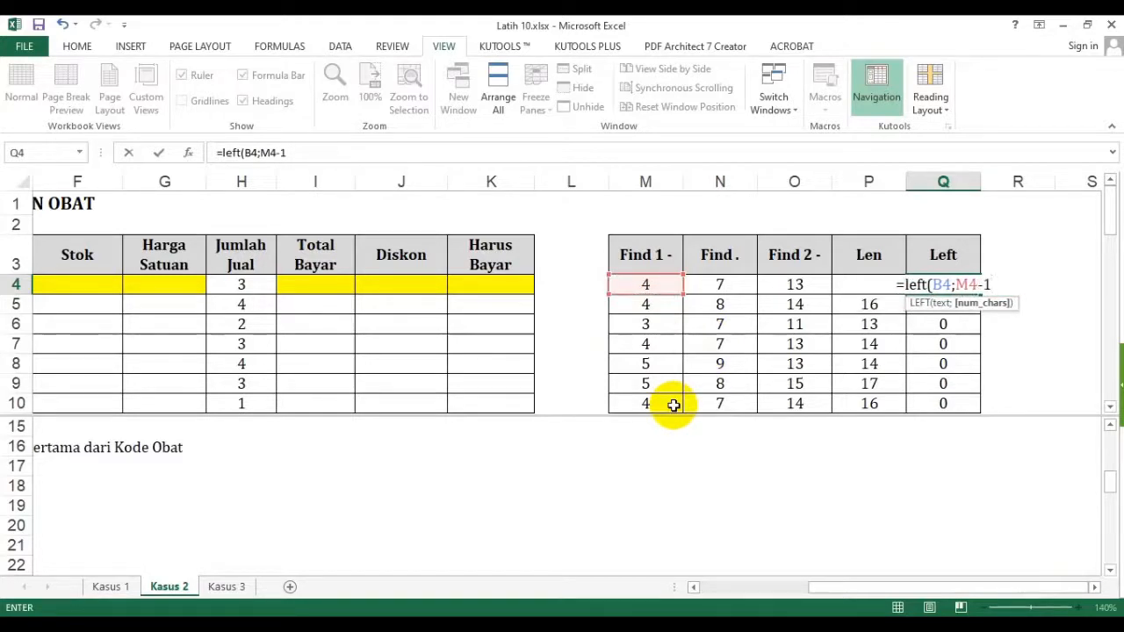
text())
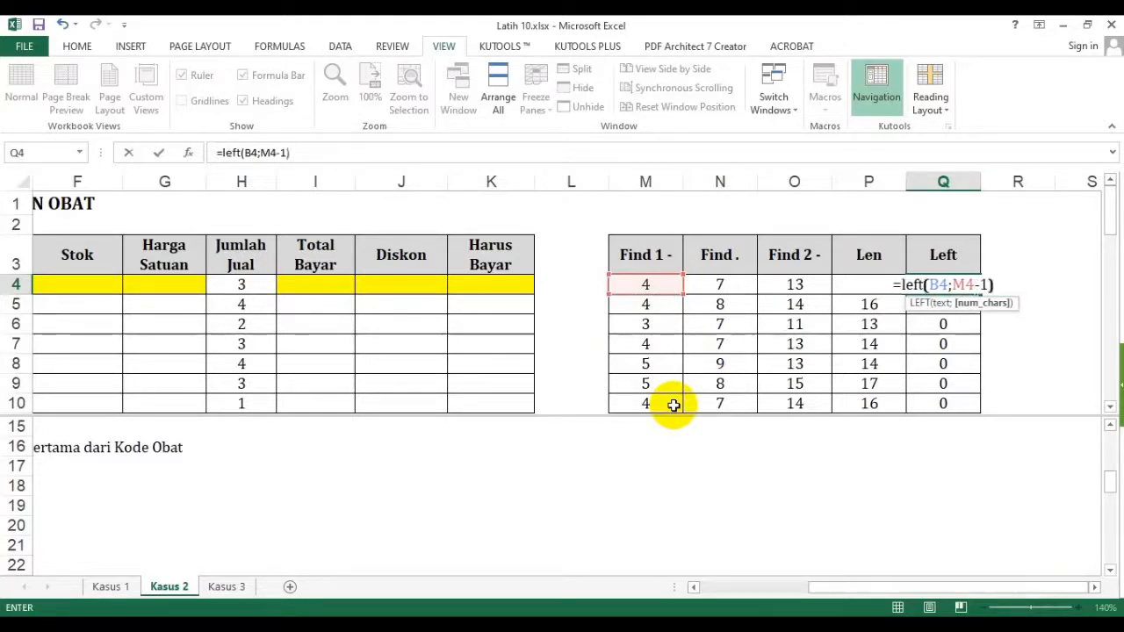
key(Return)
click(961, 285)
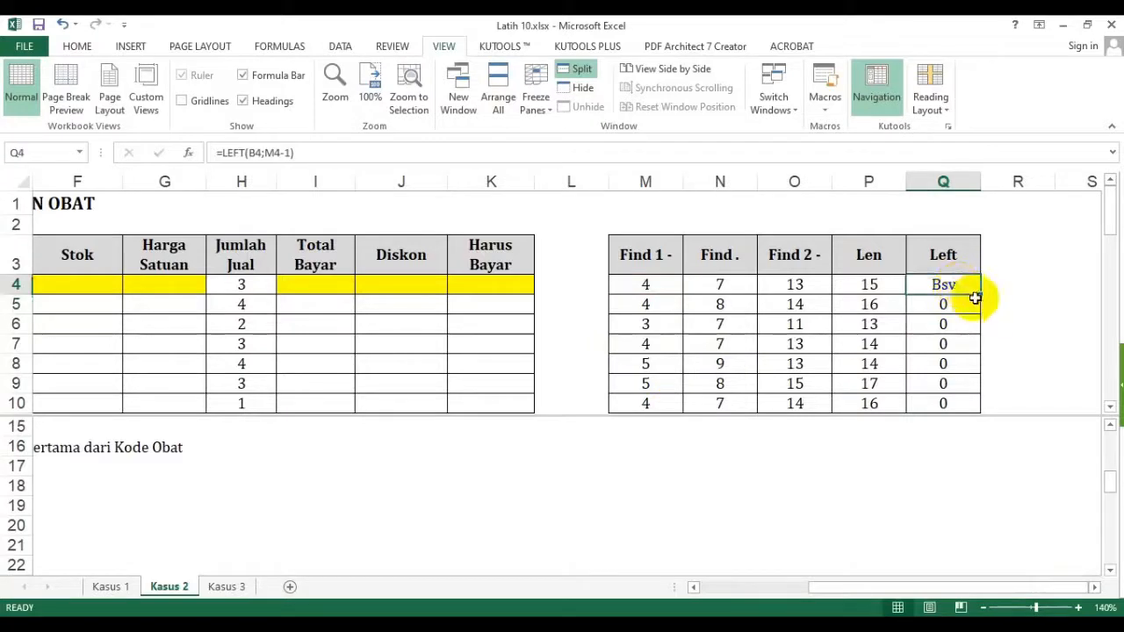
double_click(974, 299)
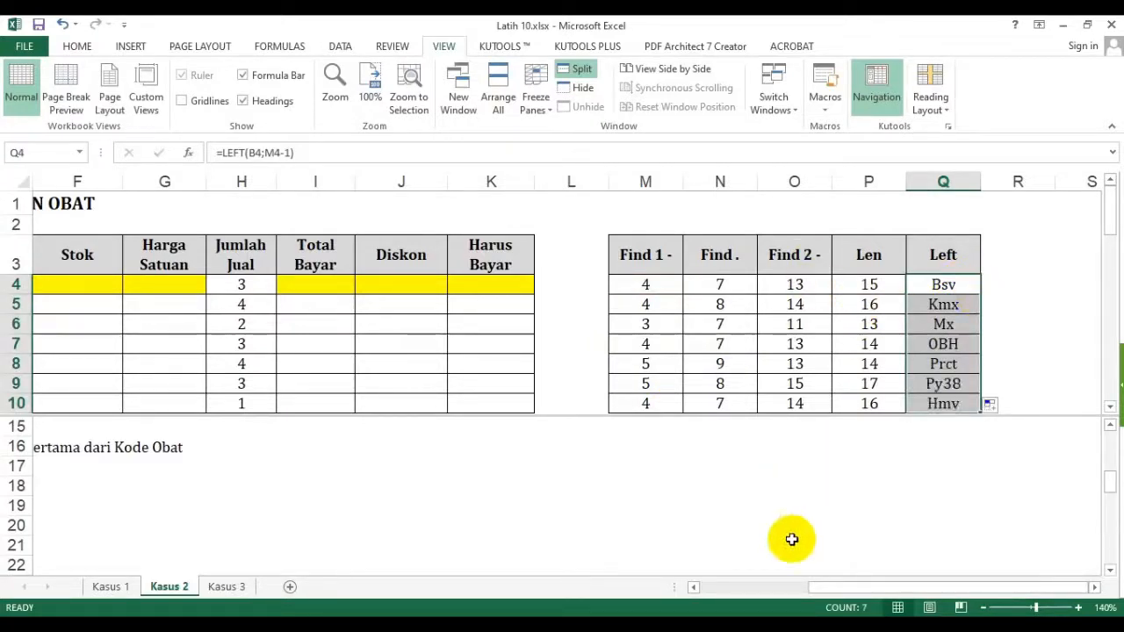
Start a VLOOKUP formula in Nama Obat cell C4 with the Left helper cell Q4 as the lookup value
click(732, 586)
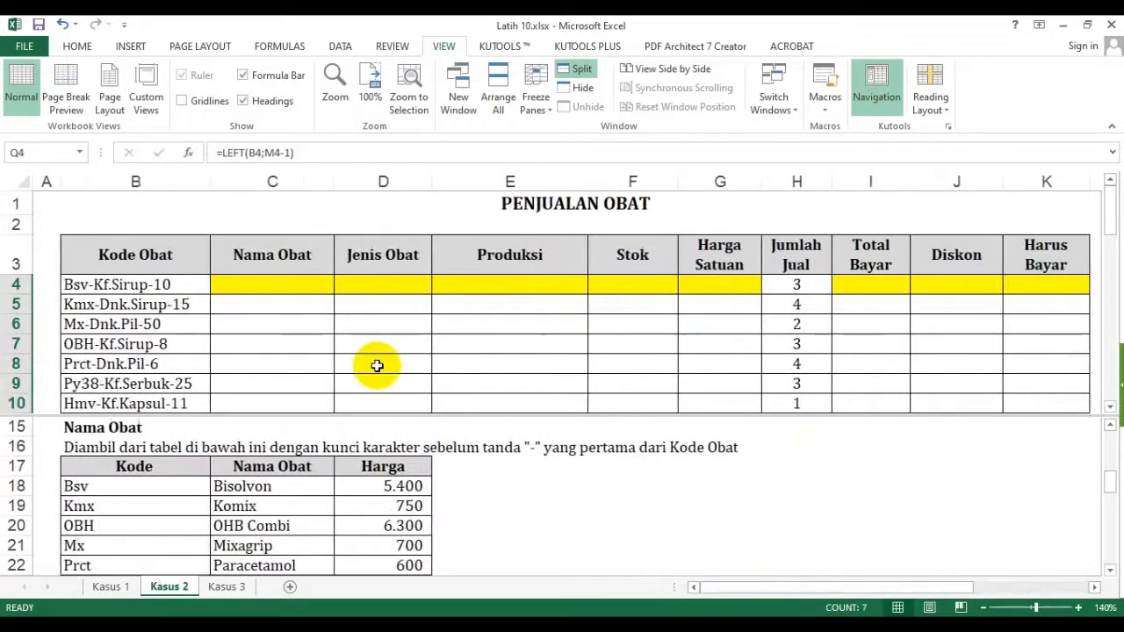
click(276, 287)
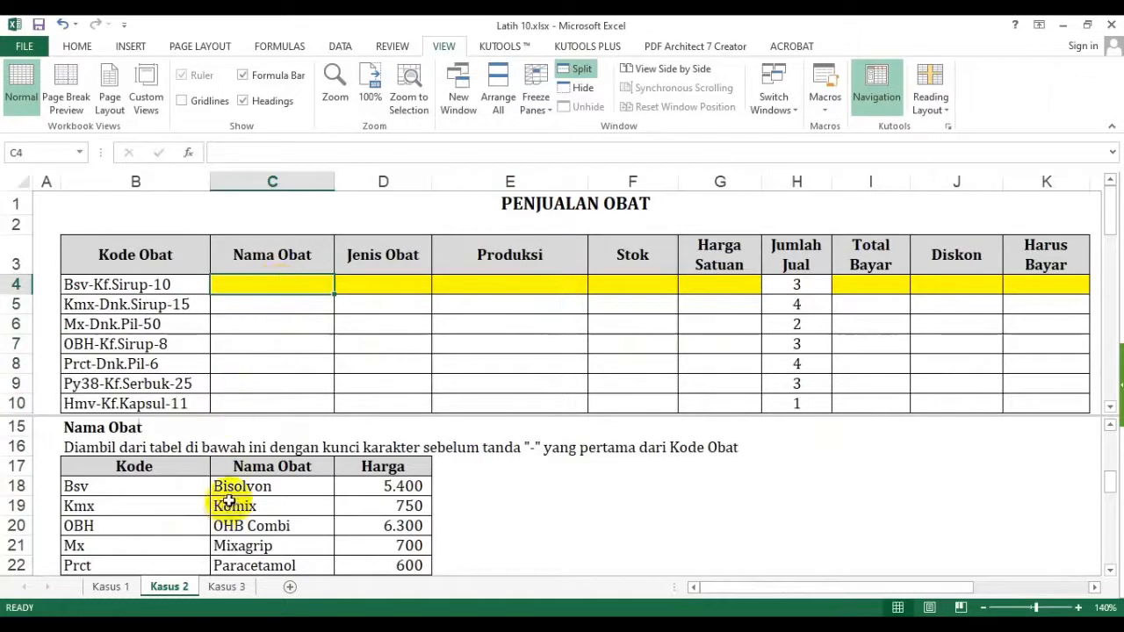
drag(175, 471, 371, 544)
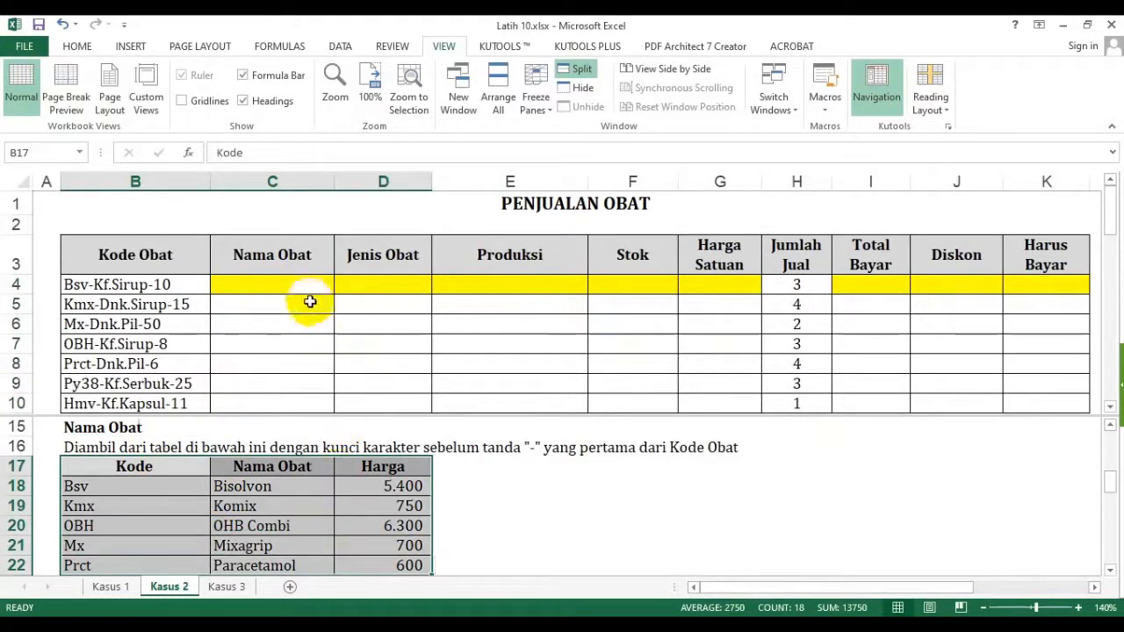
click(312, 293)
text(=v)
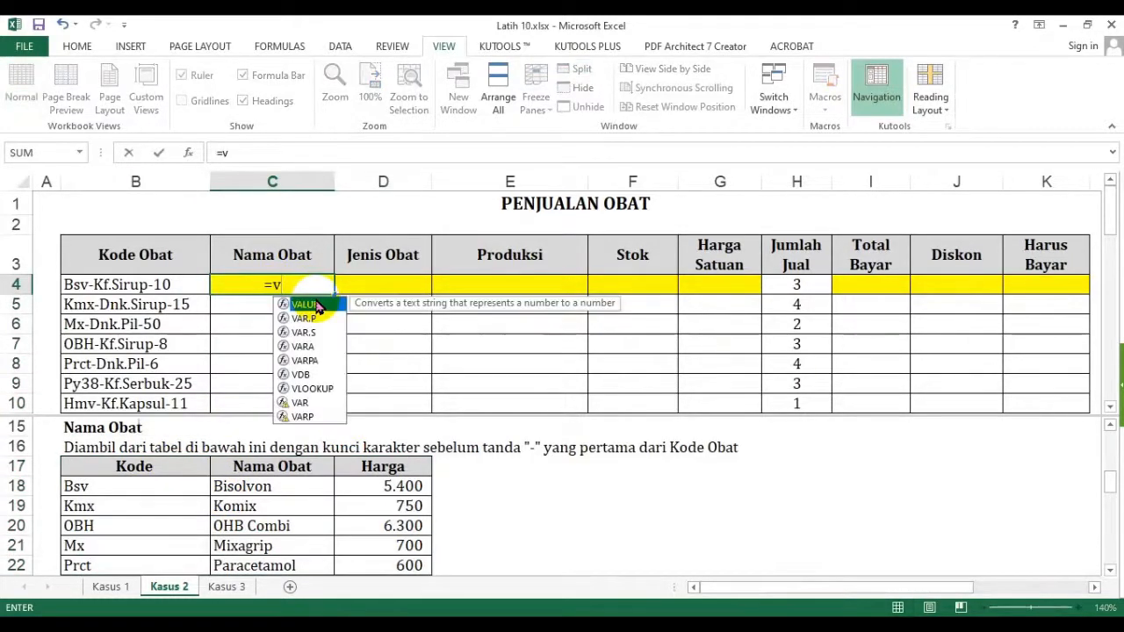
text(lookup()
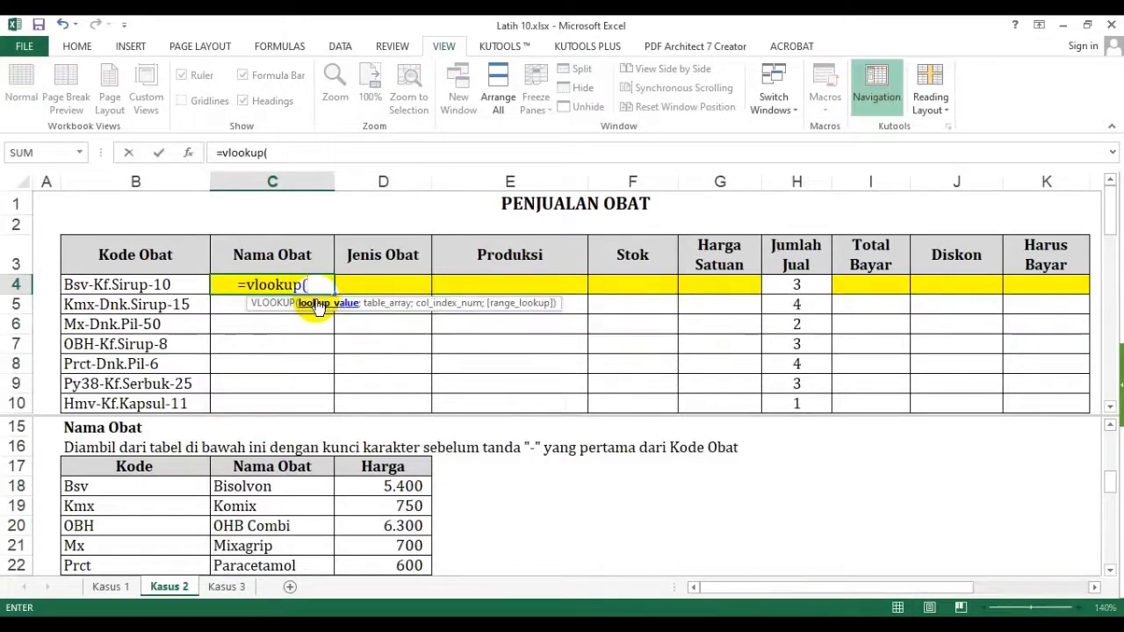
click(151, 285)
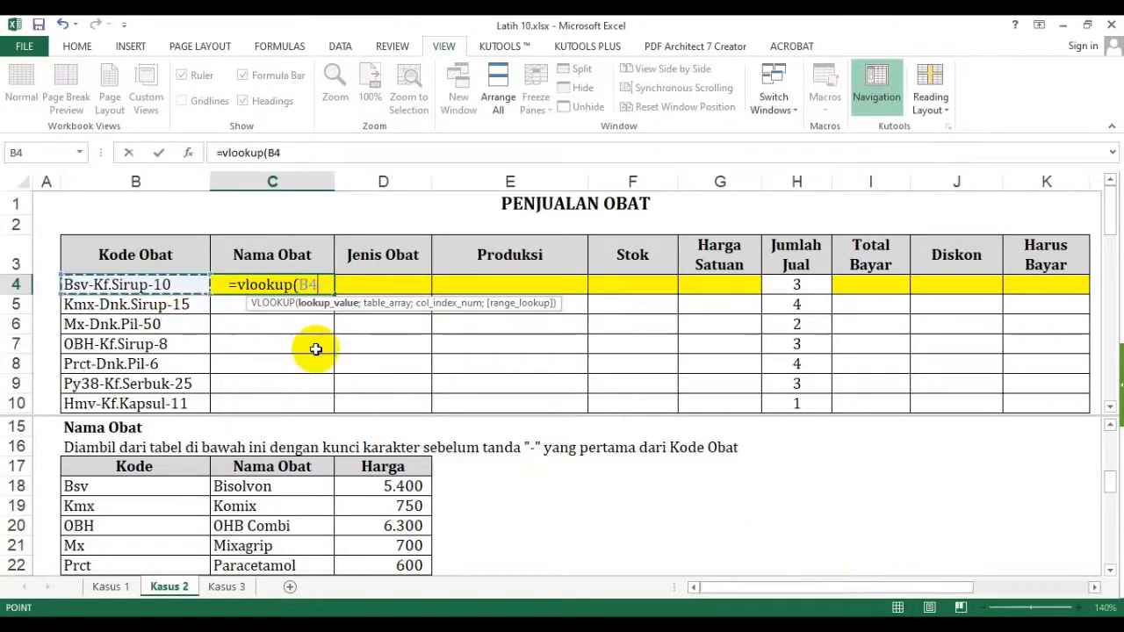
drag(810, 592, 918, 592)
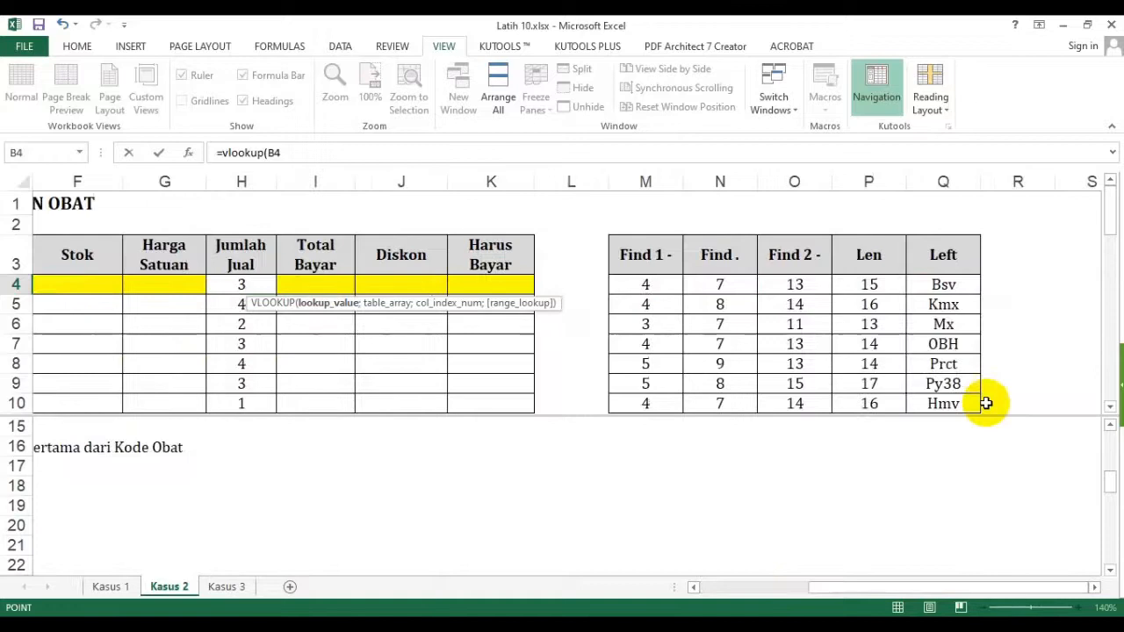
click(947, 285)
text(;)
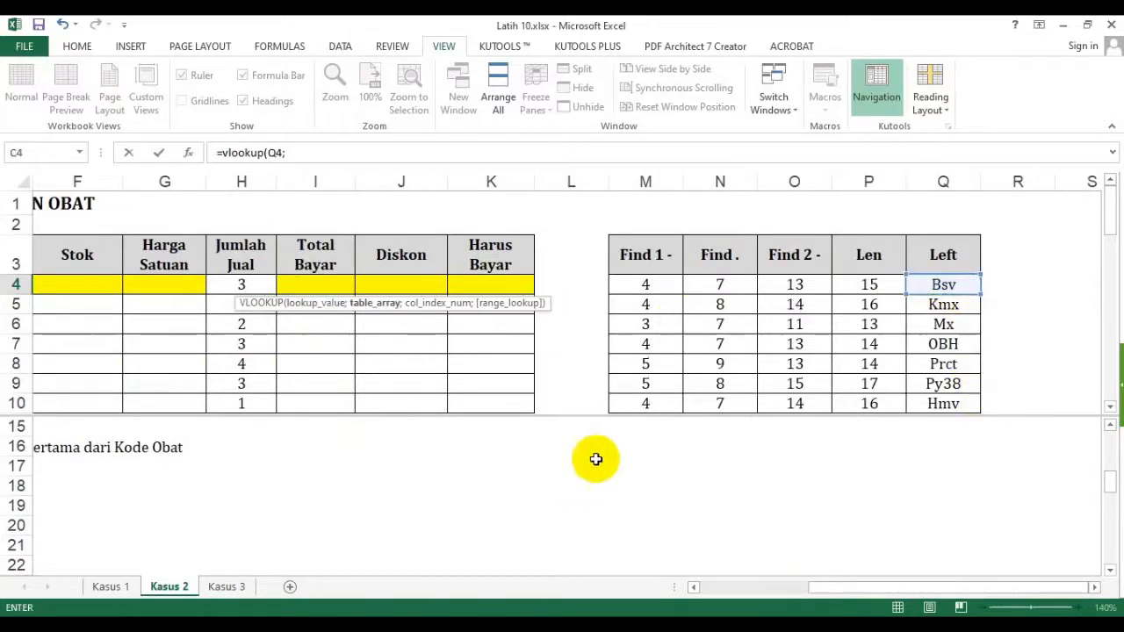
Complete the C4 formula as =VLOOKUP(Q4;$B$18:$D$24;2;FALSE), using the drug reference table as the absolute lookup range
click(747, 585)
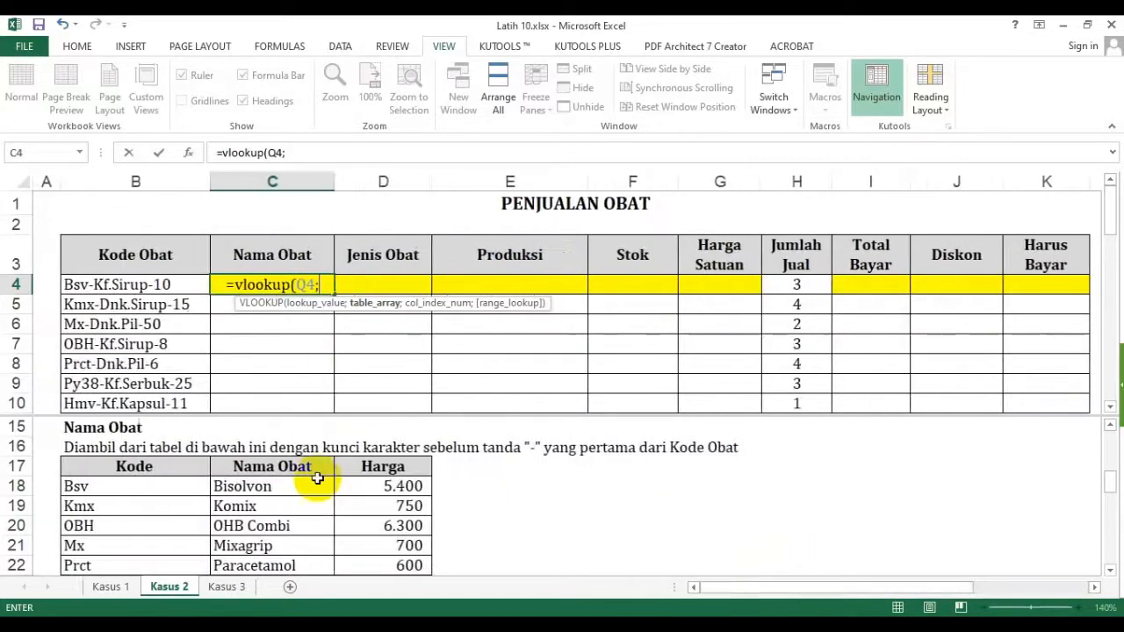
click(139, 486)
key(ctrl+shift+Right)
key(ctrl+shift+Down)
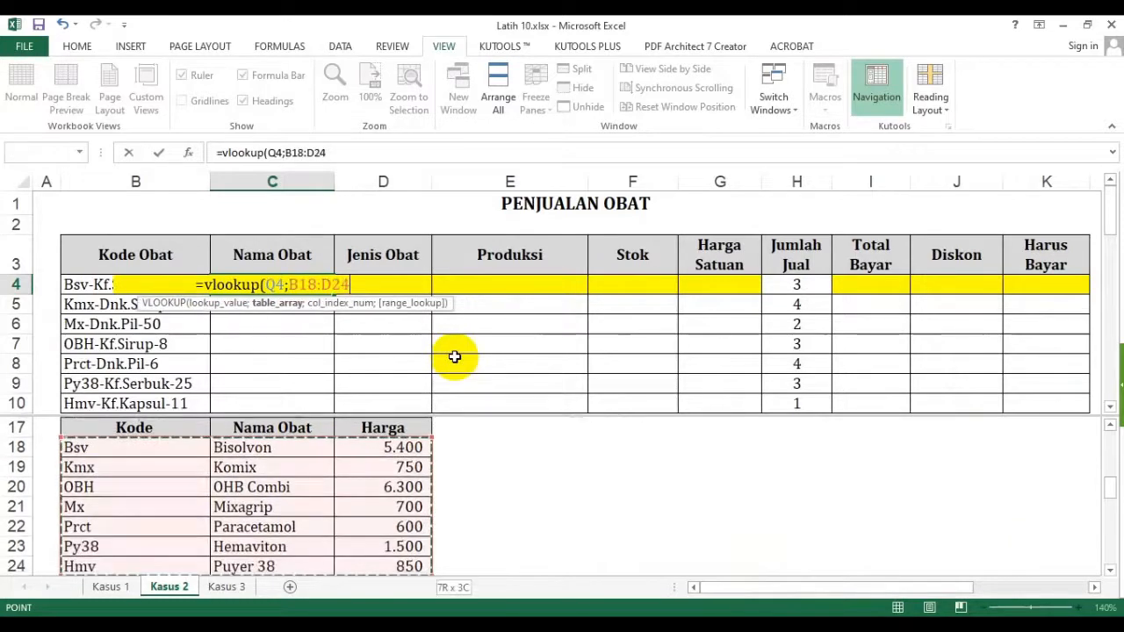
key(shift+Down)
key(shift+Up)
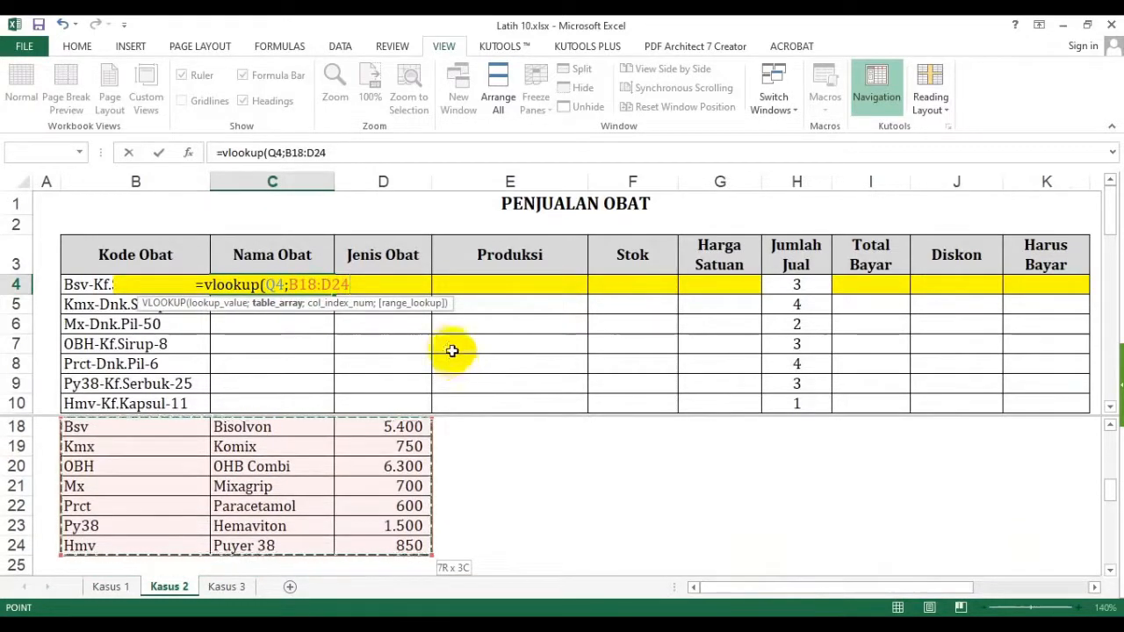
key(F4)
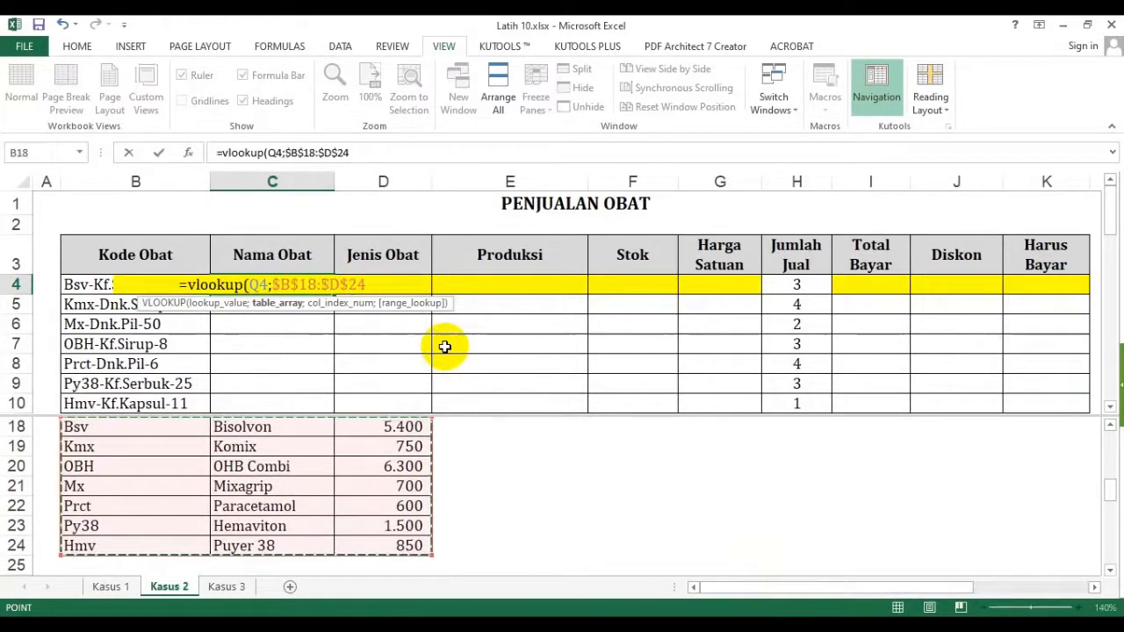
text(;)
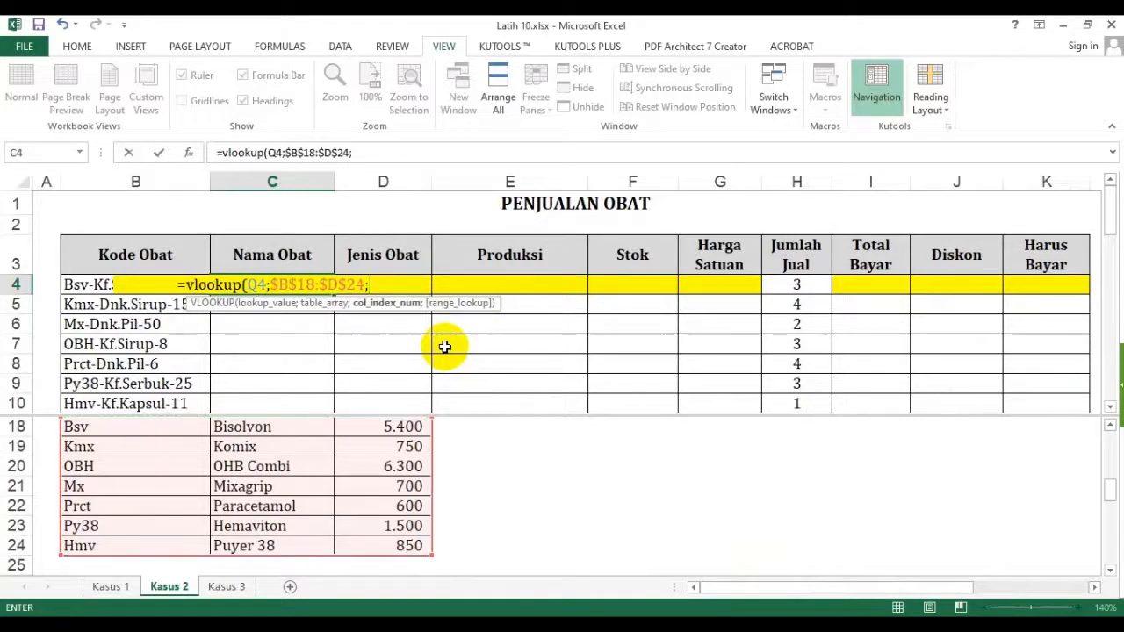
text(2;false)
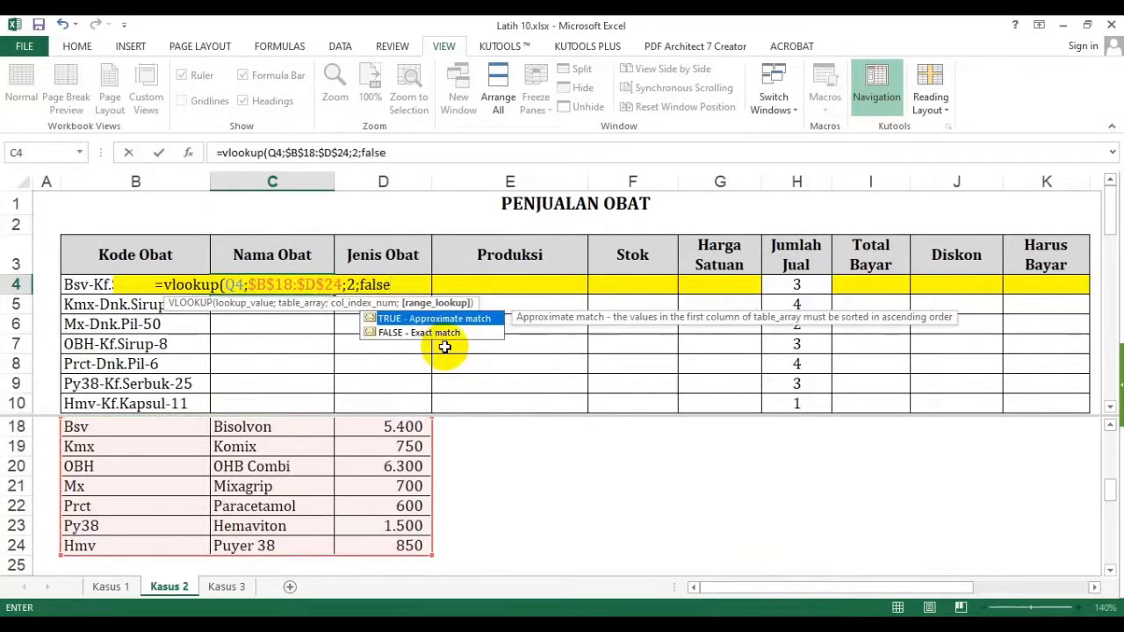
key(Return)
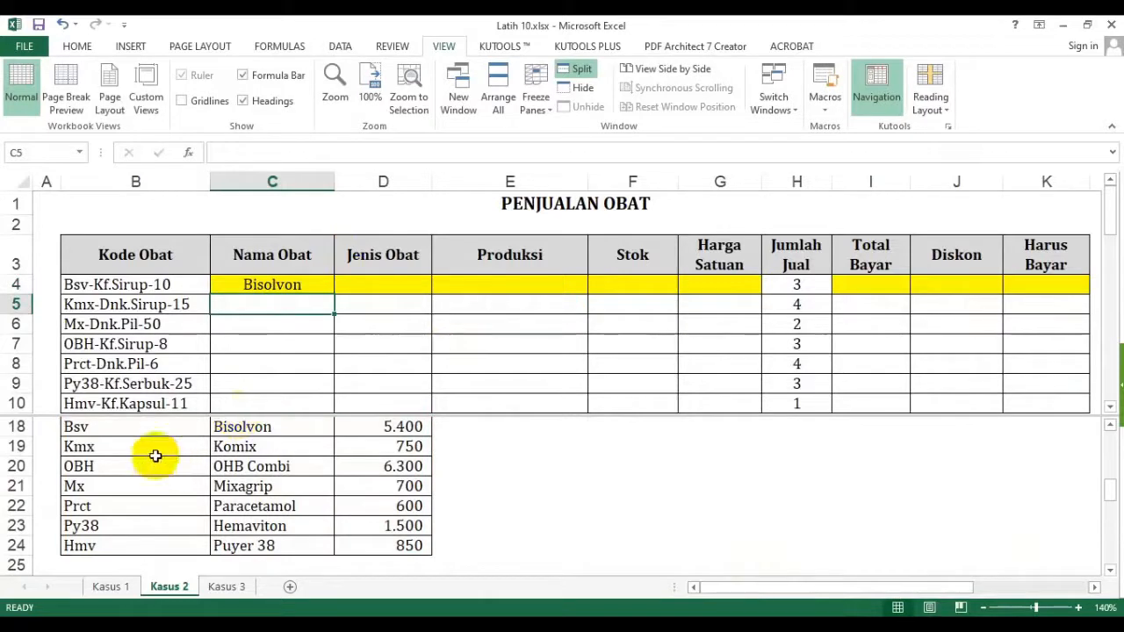
Format the Kode cells B18:B24 of the drug reference table with a yellow fill and bold text
click(151, 466)
scroll(145, 474, up, 1)
click(141, 486)
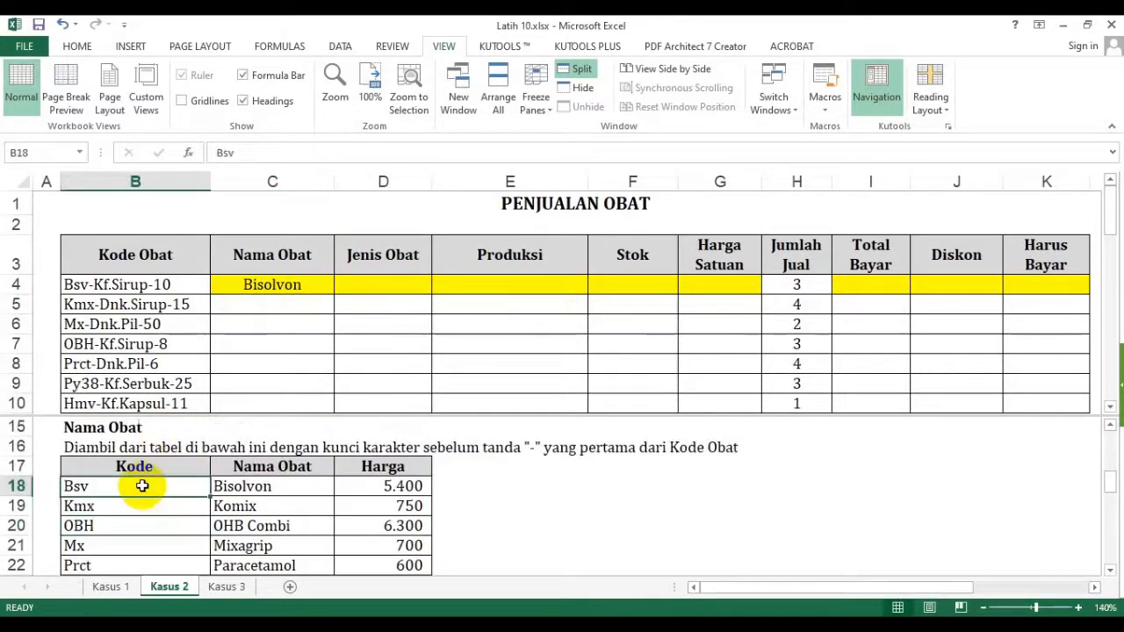
scroll(142, 488, down, 1)
drag(142, 429, 149, 538)
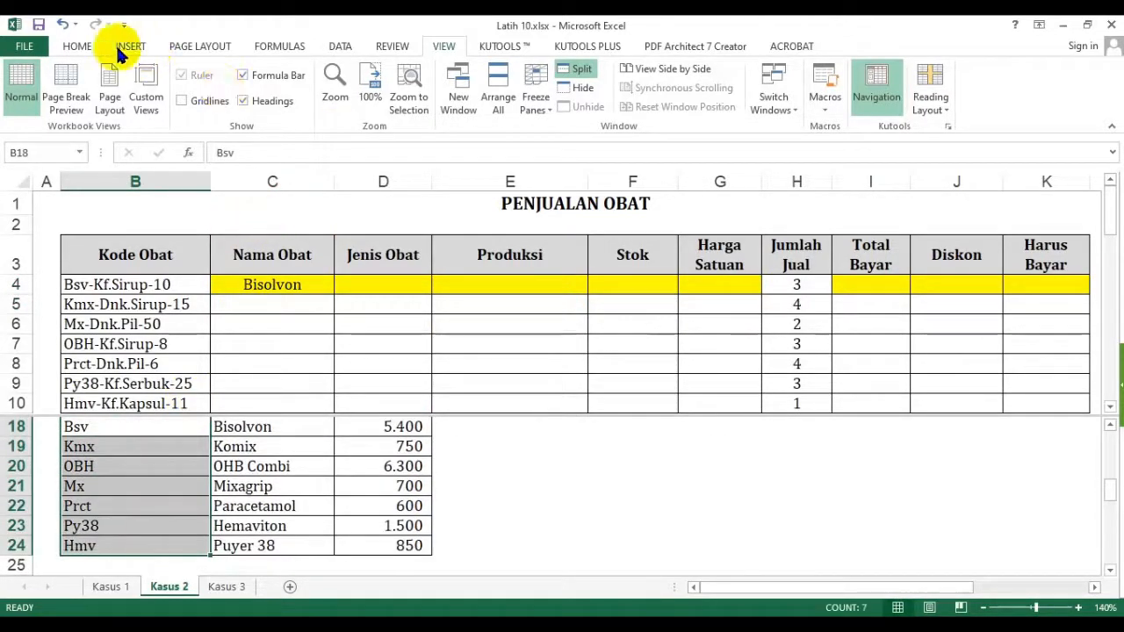
click(79, 46)
click(251, 100)
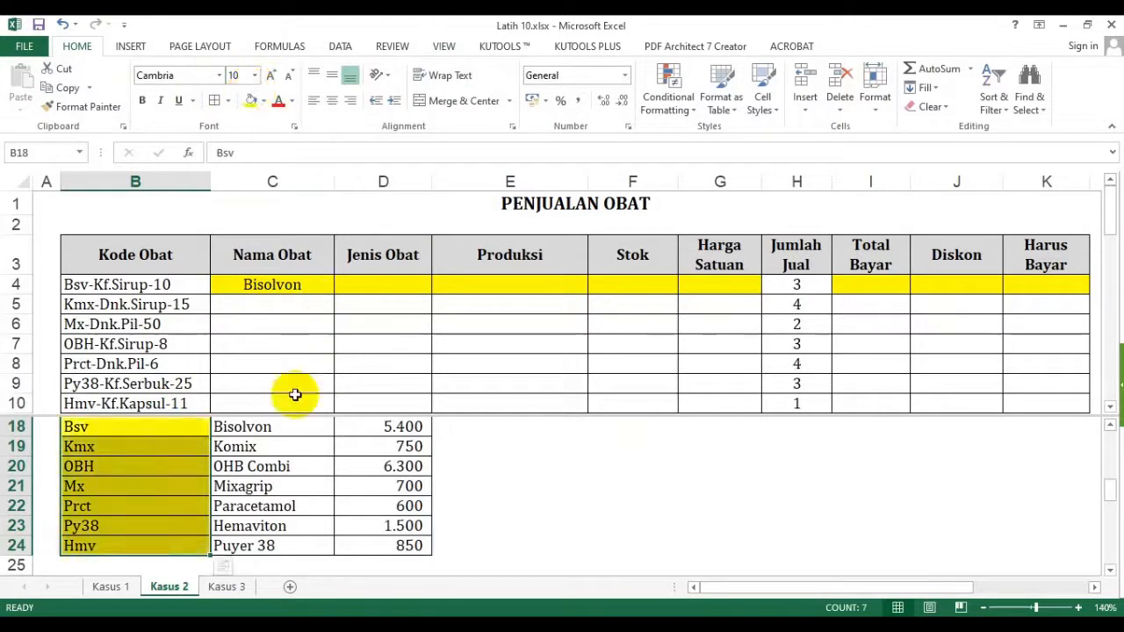
click(142, 101)
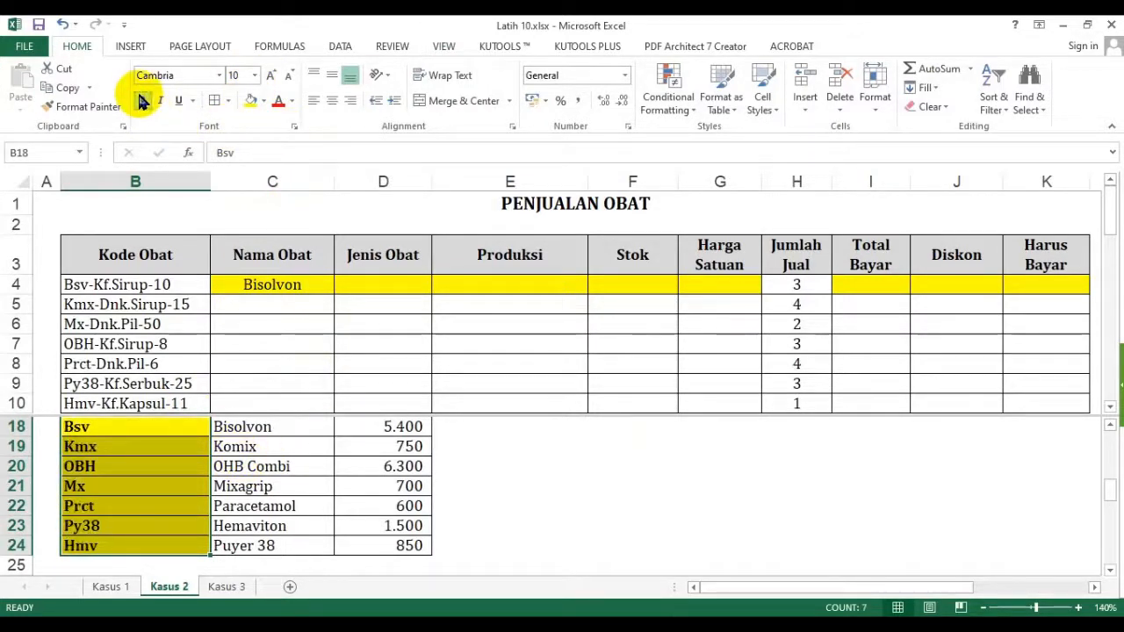
Fill the VLOOKUP formula from C4 down the Nama Obat column to C10
click(307, 287)
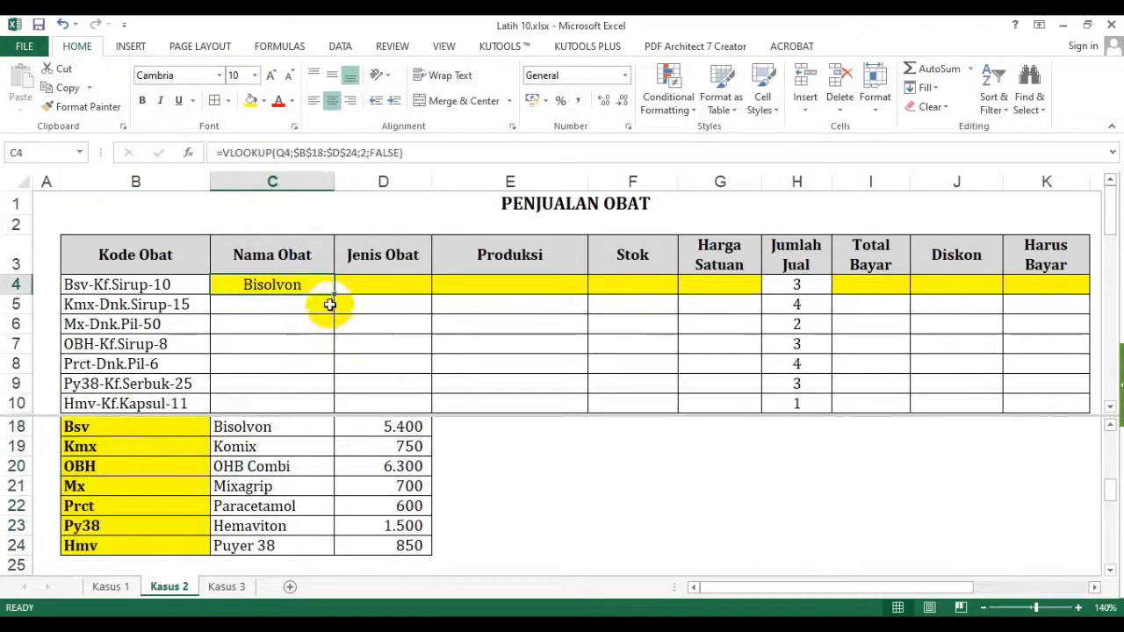
double_click(333, 295)
scroll(334, 307, down, 1)
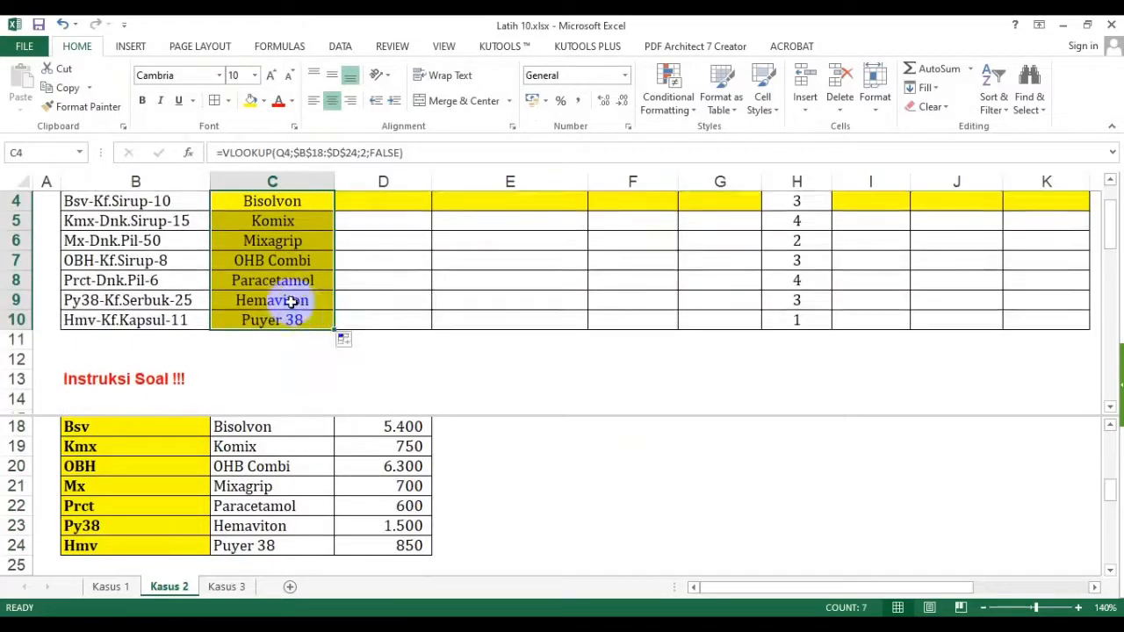
scroll(333, 351, up, 1)
Bring the Jenis Obat instructions into the lower pane and make the word Sirup in code cell B4 bold and red
click(373, 502)
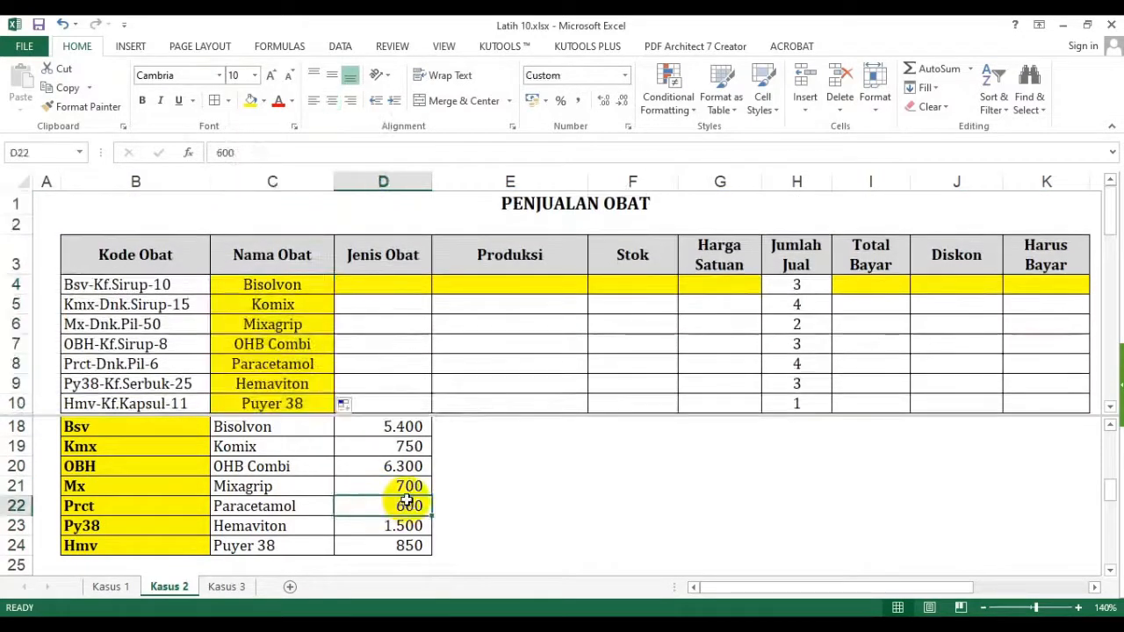
scroll(442, 453, down, 2)
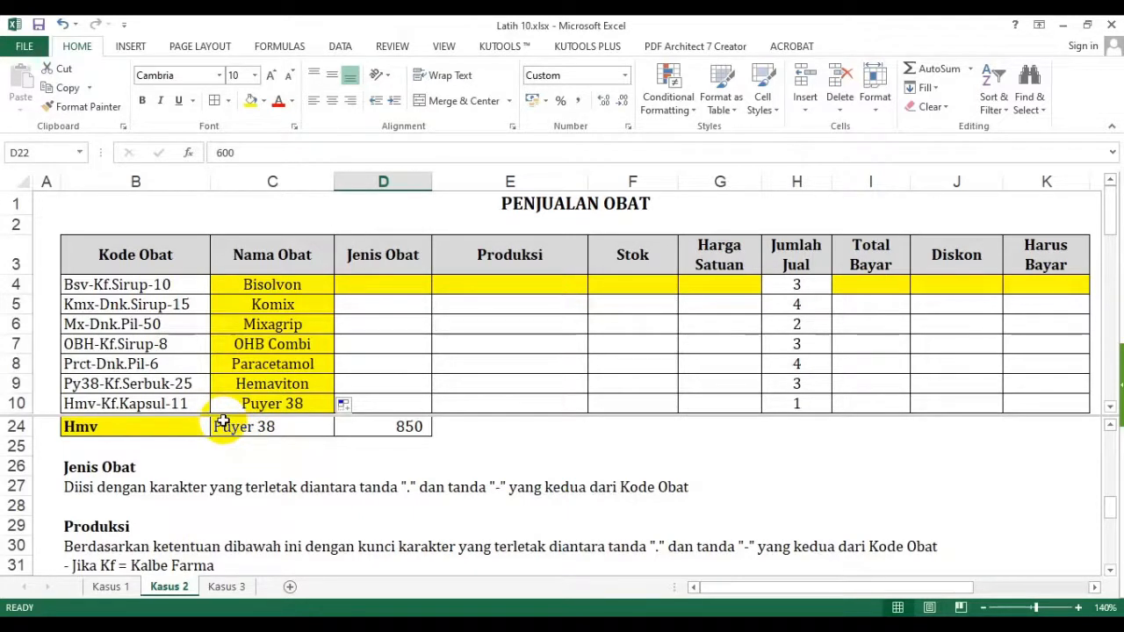
click(164, 284)
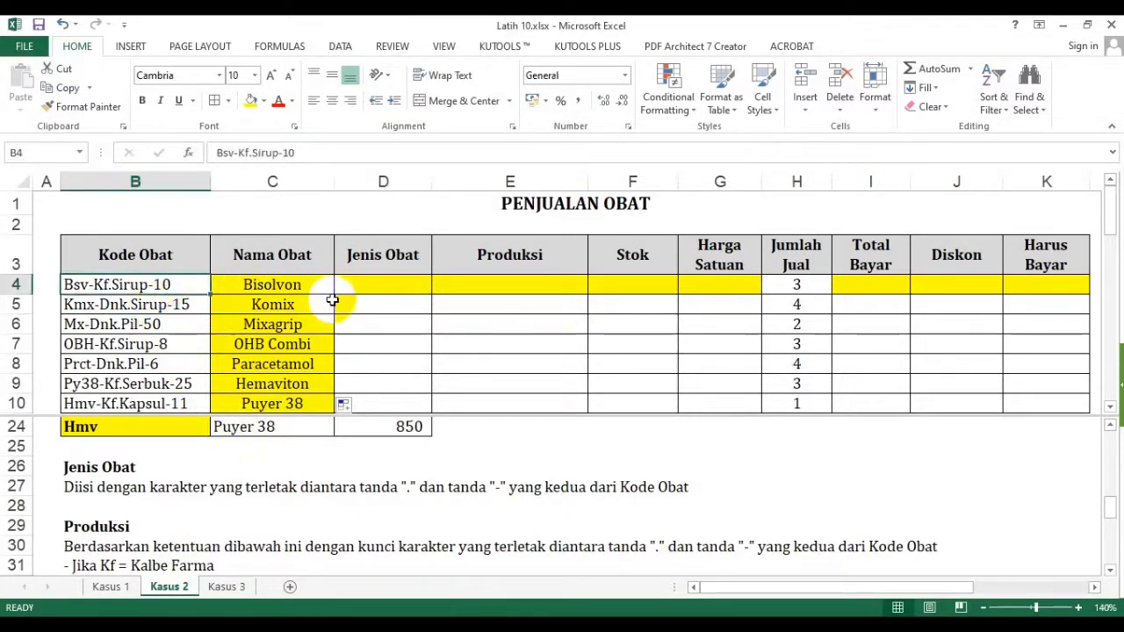
key(F2)
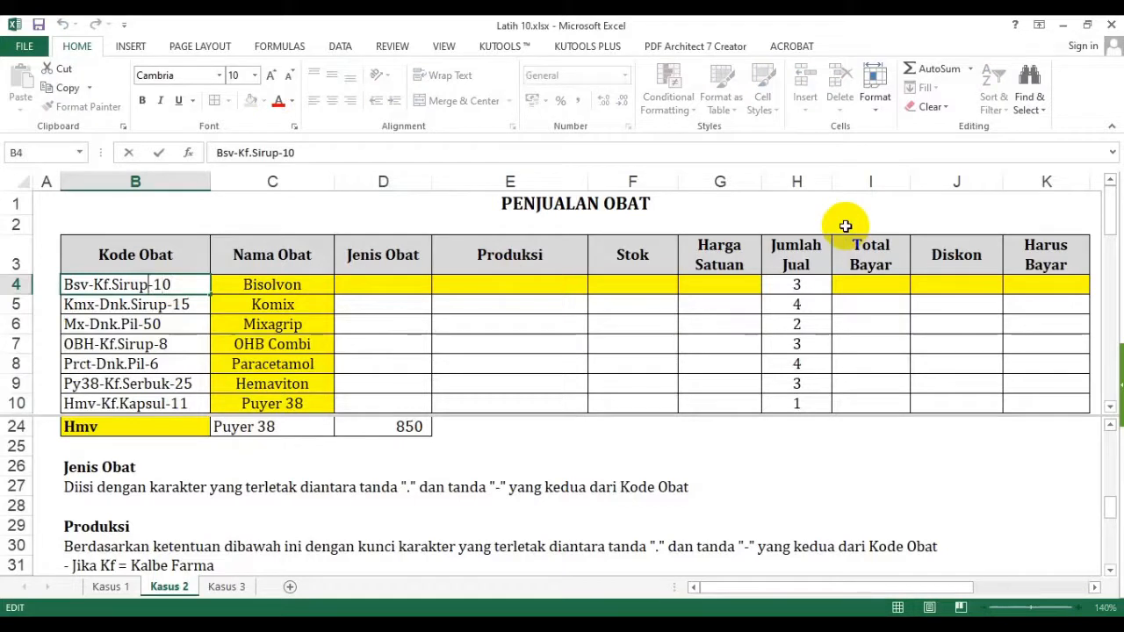
key(shift+Left)
key(shift+Left)
key(shift+Left)
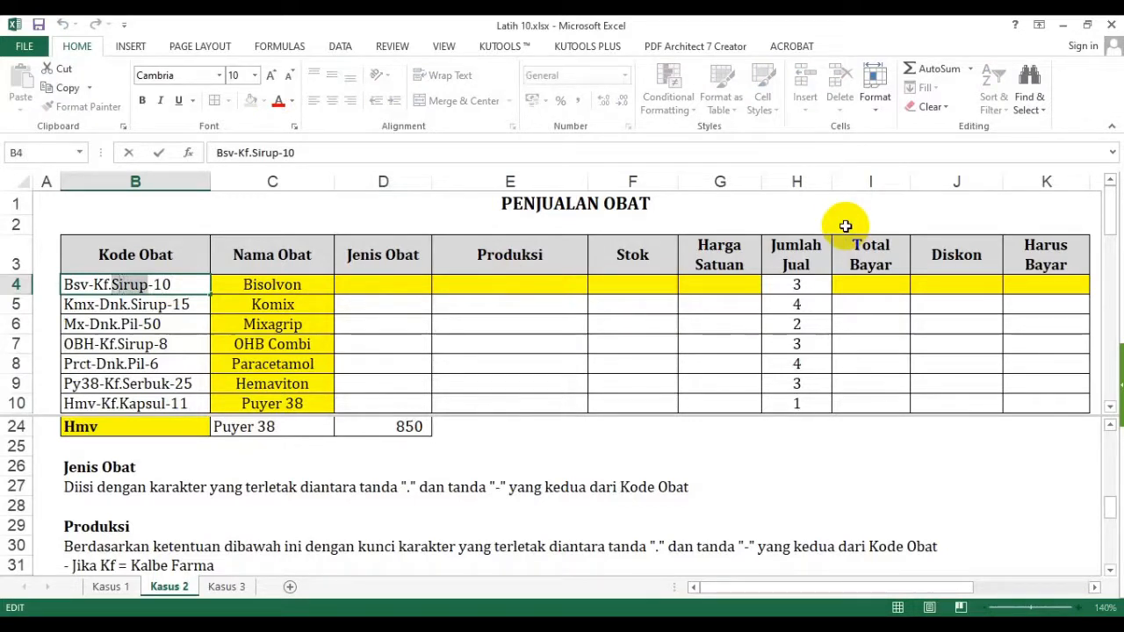
key(shift+Left)
key(ctrl+b)
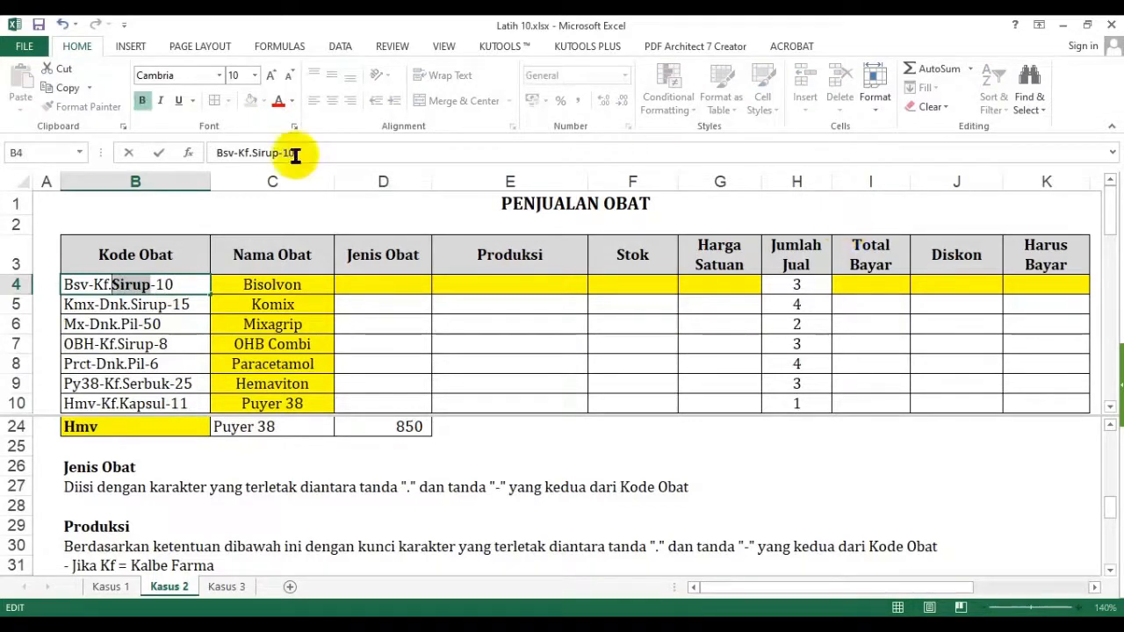
click(278, 102)
key(Return)
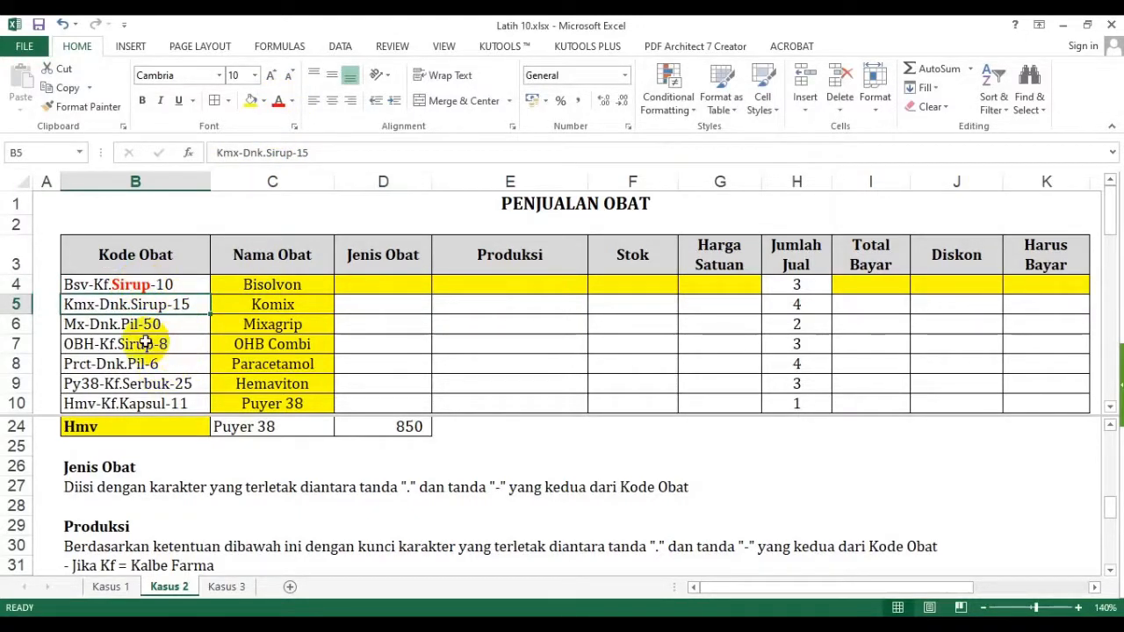
click(192, 362)
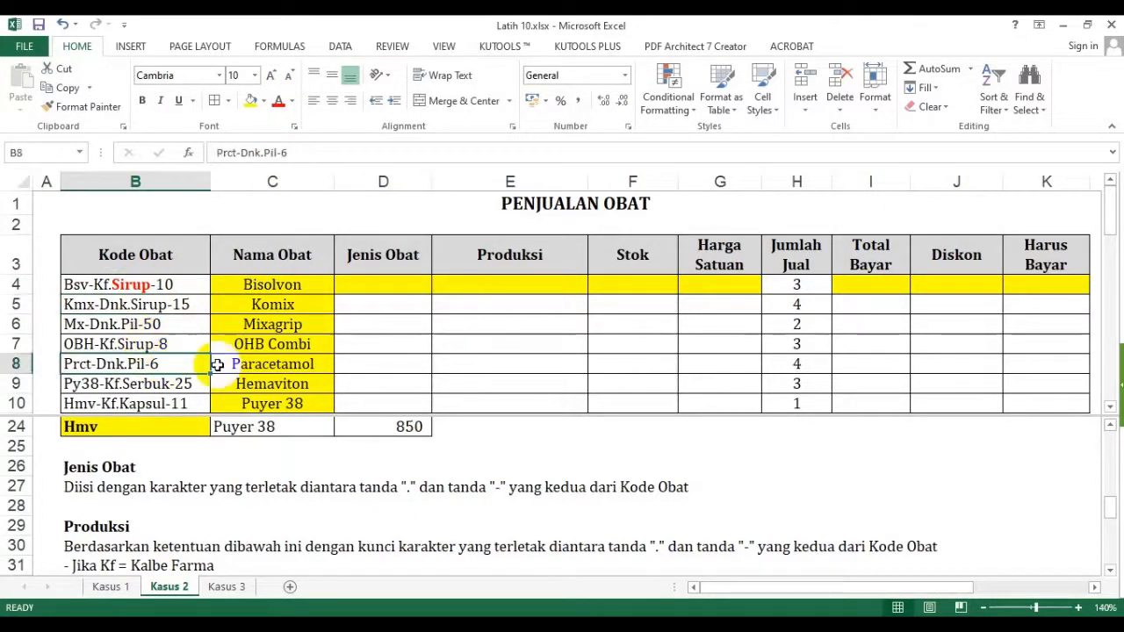
click(384, 286)
click(100, 284)
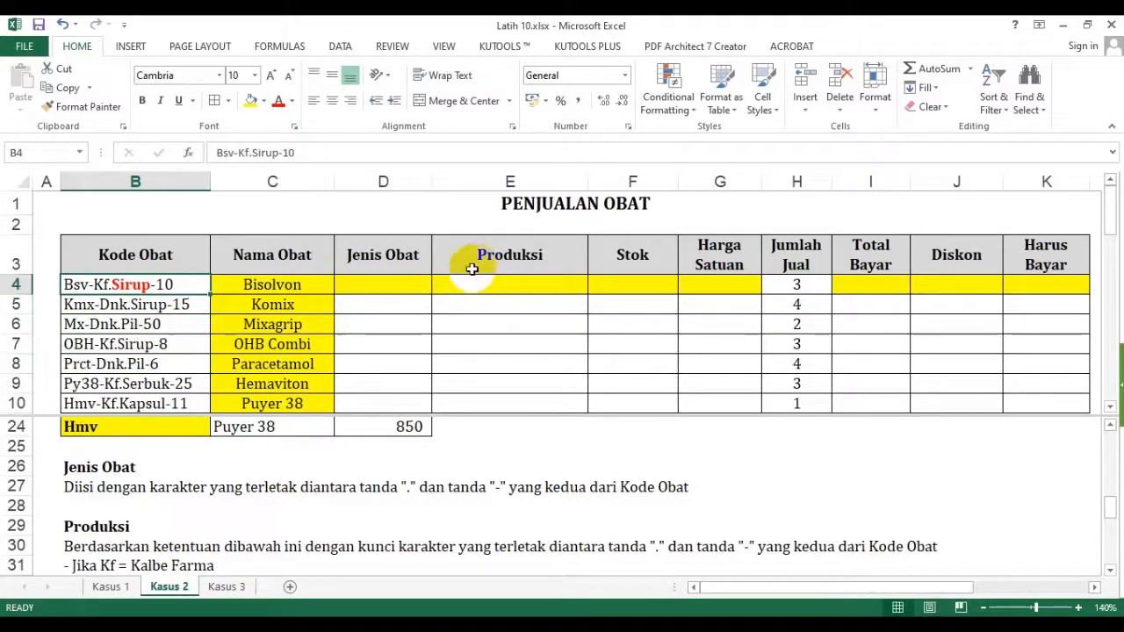
Start a MID formula in Jenis Obat cell D4 with code cell B4 as the text and N4+1 as the start number
click(394, 285)
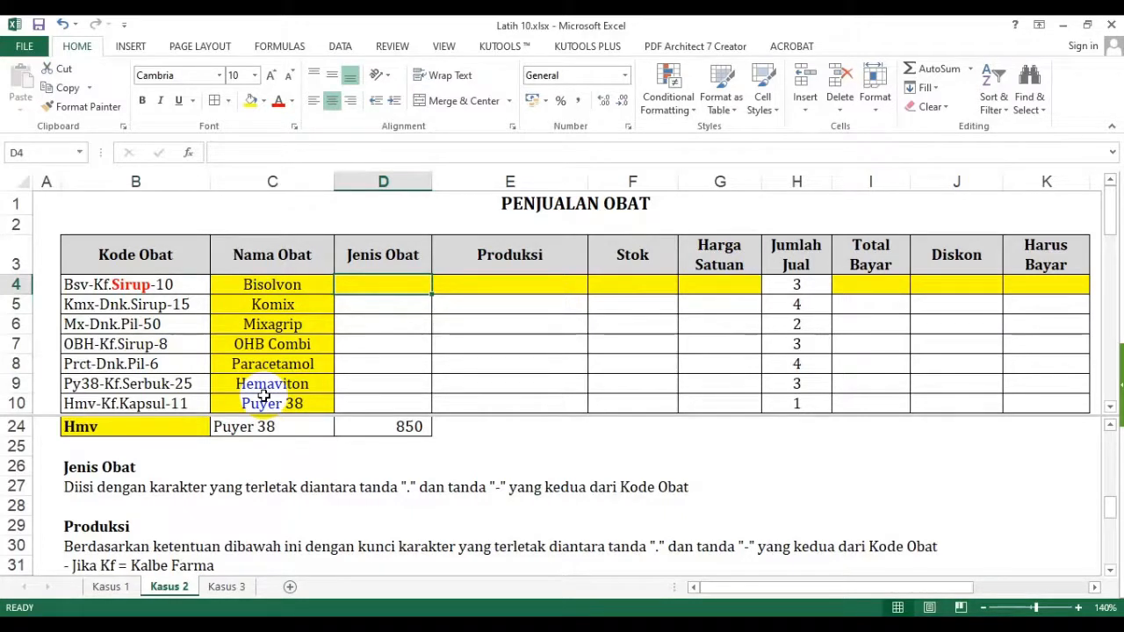
text(=mid()
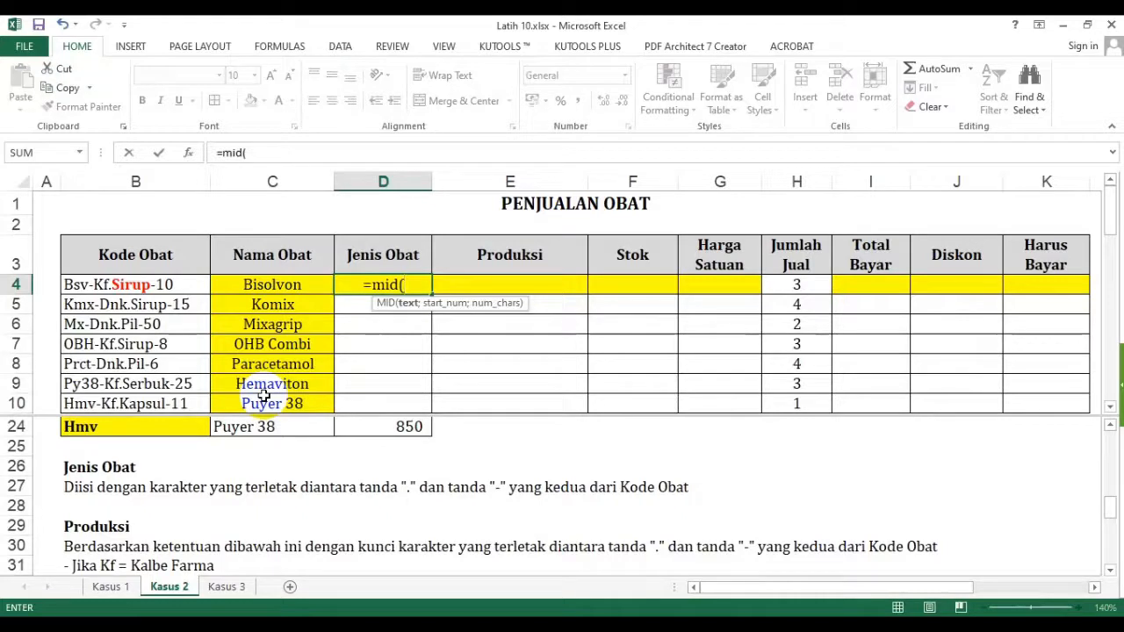
click(177, 284)
text(;)
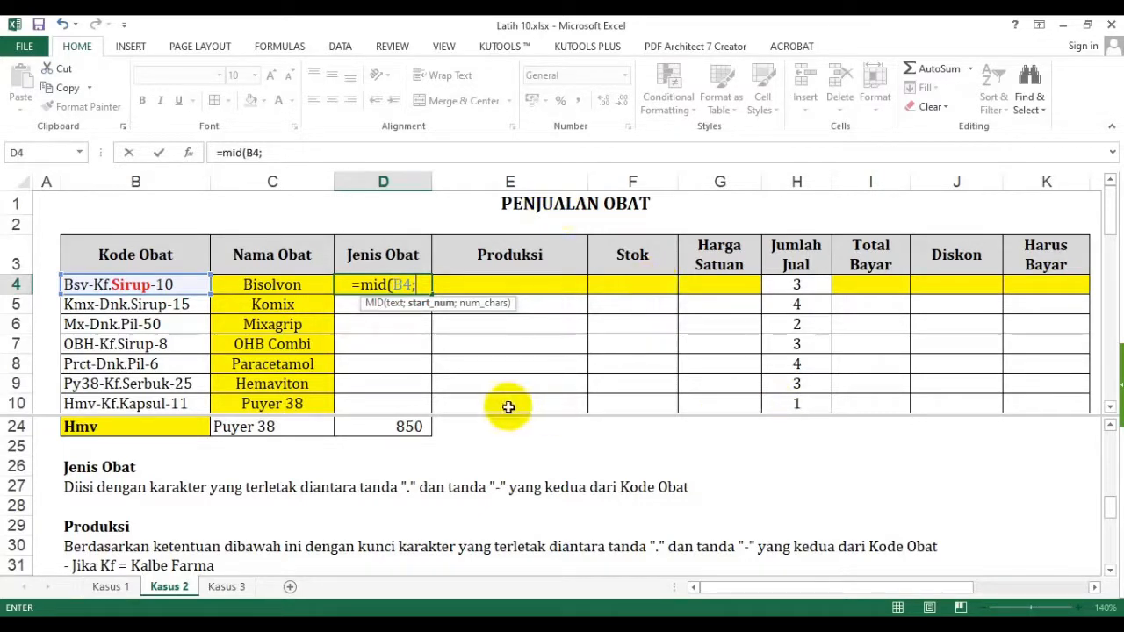
drag(793, 585, 1006, 589)
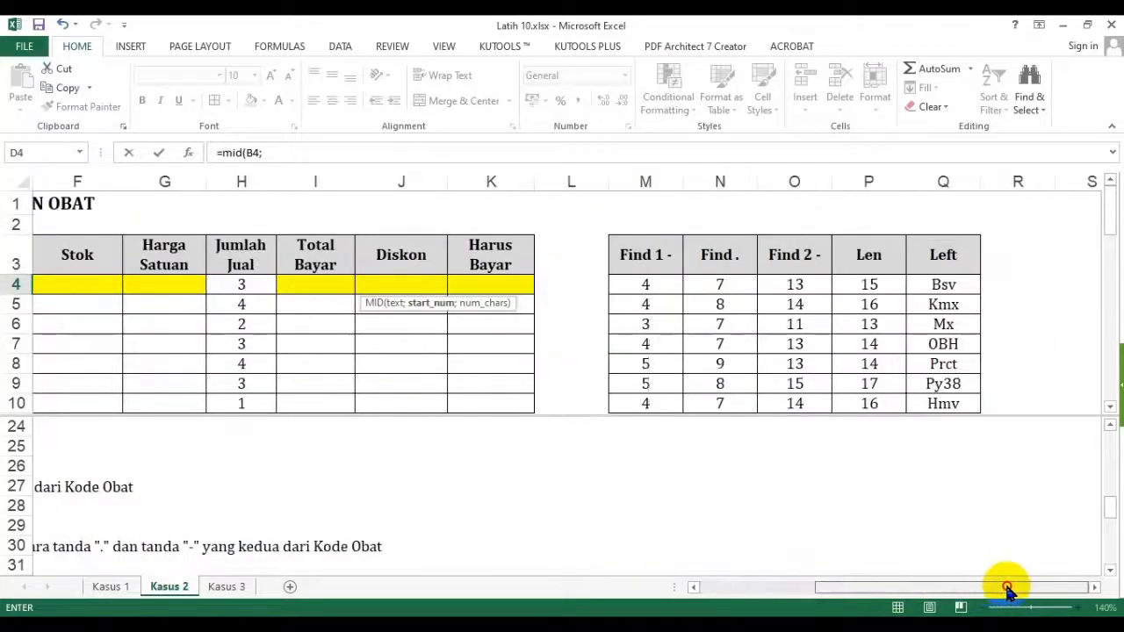
click(738, 283)
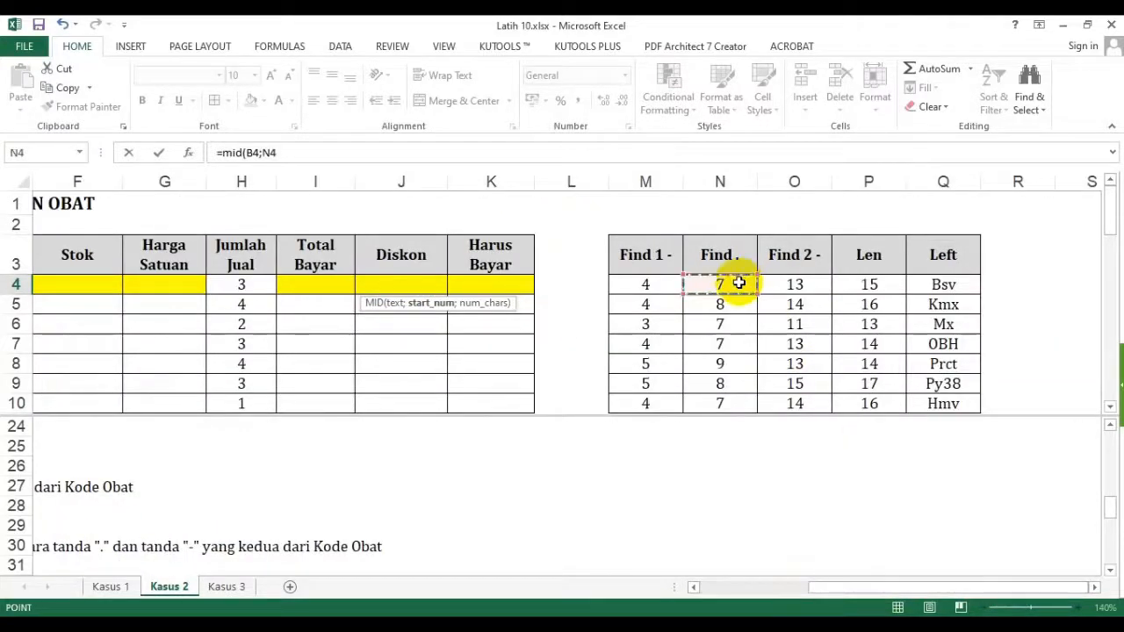
text(+1)
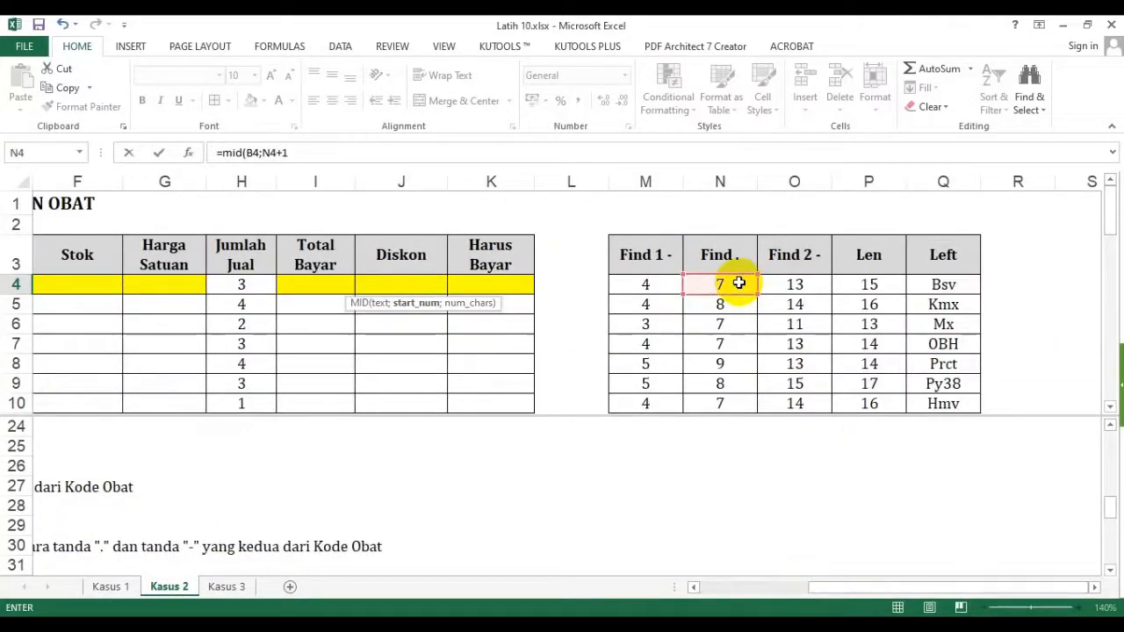
text(;)
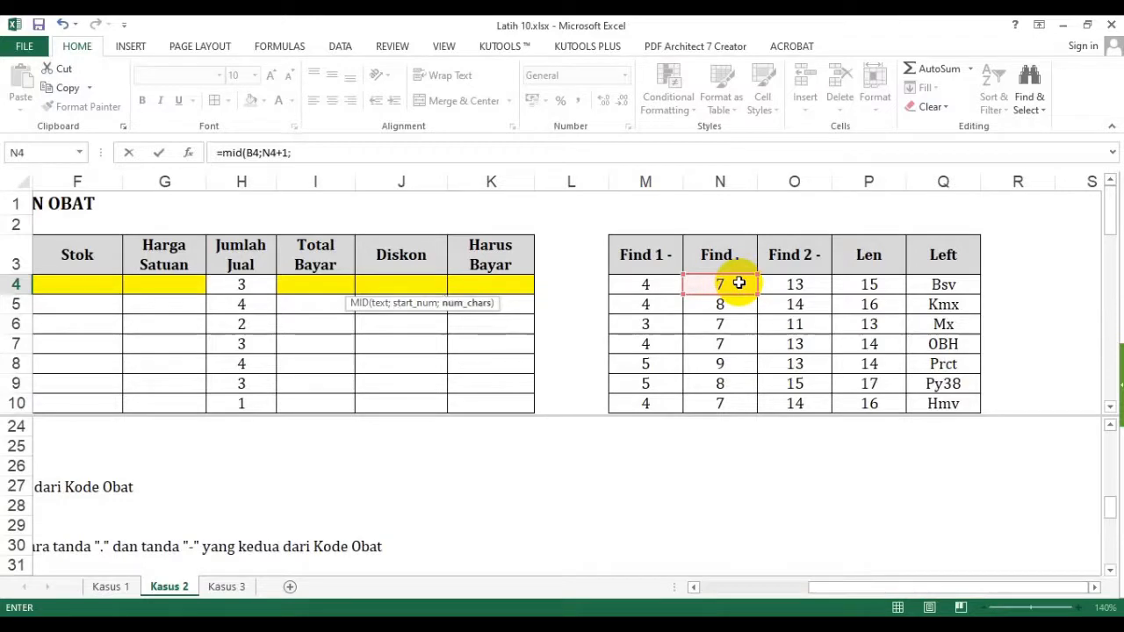
Complete the D4 formula as =MID(B4;N4+1;O4-N4-1), taking the character count from the Find 2 - and Find . helper cells
click(732, 585)
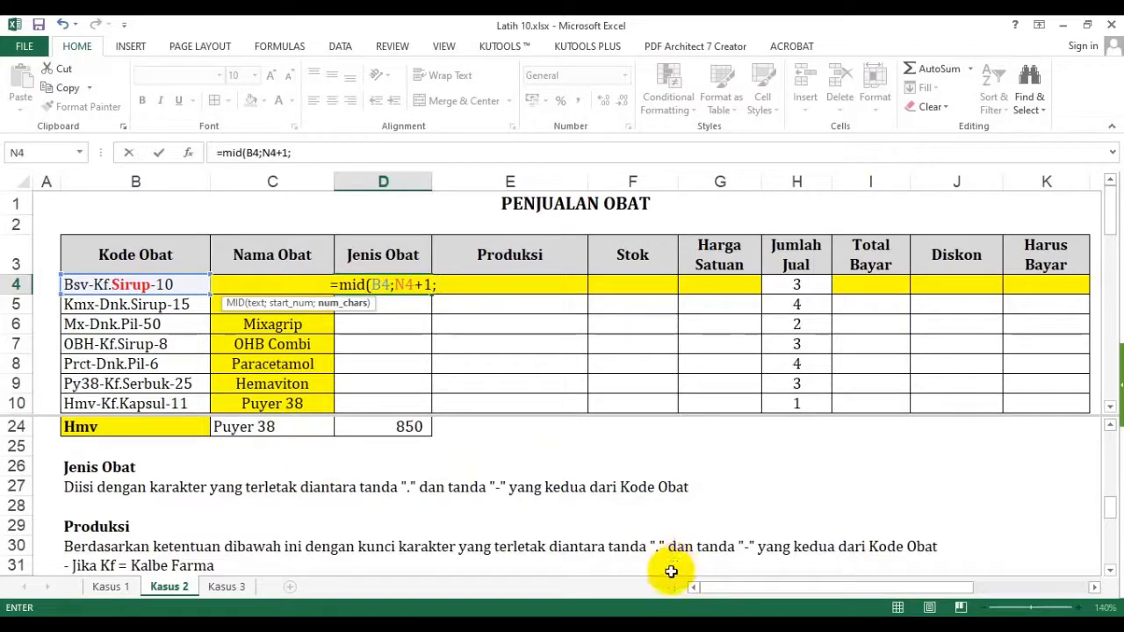
drag(787, 590, 974, 589)
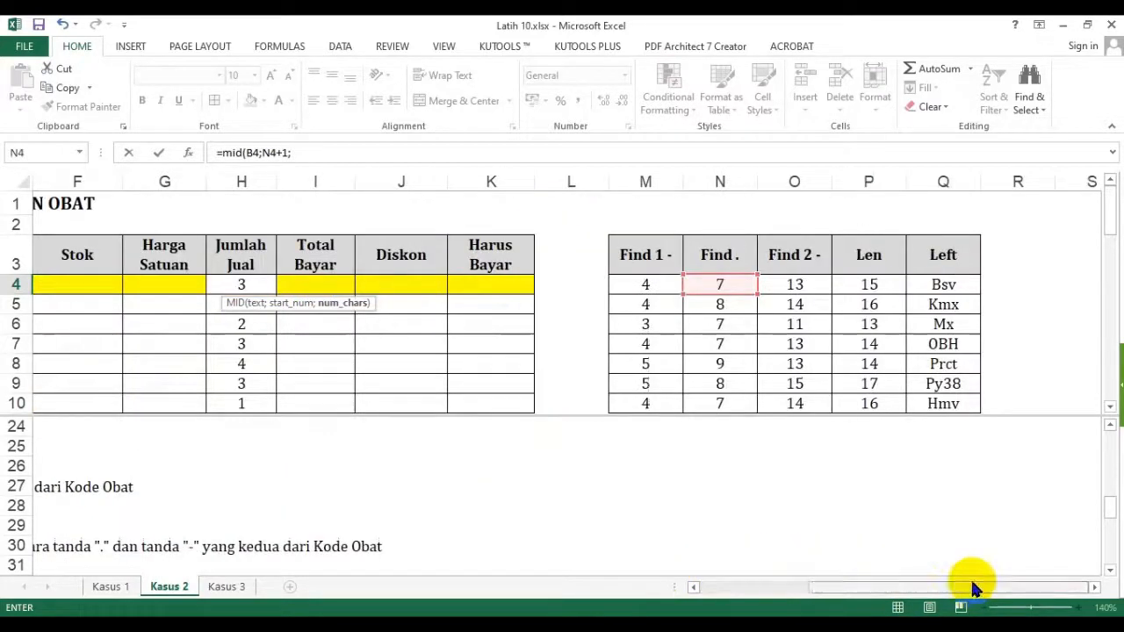
click(795, 285)
text(-)
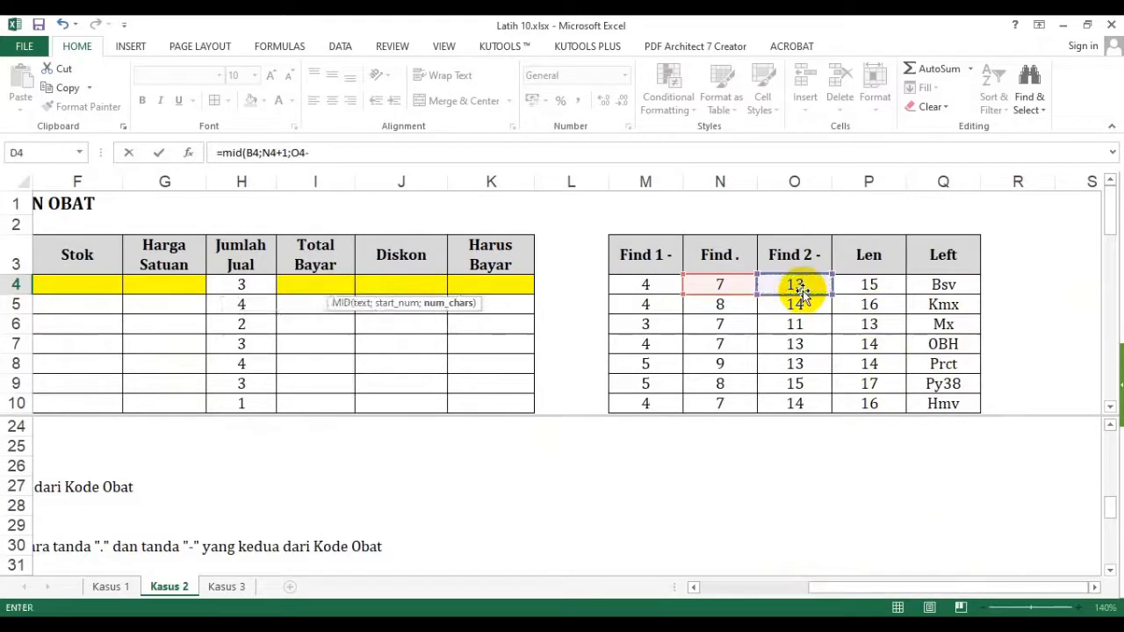
click(733, 285)
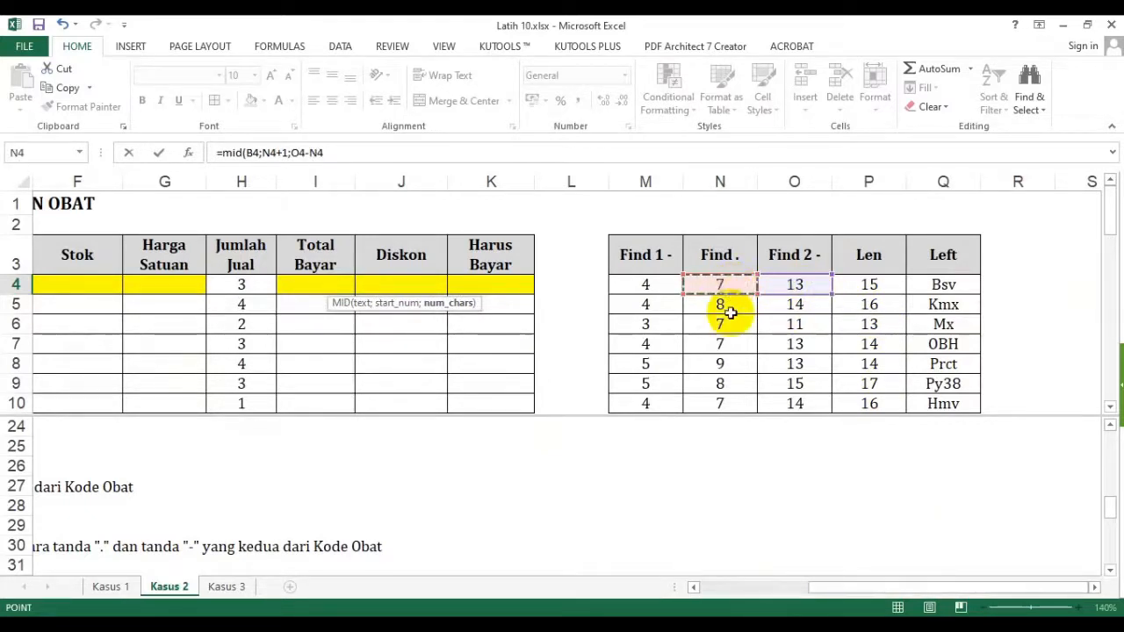
text(-1)
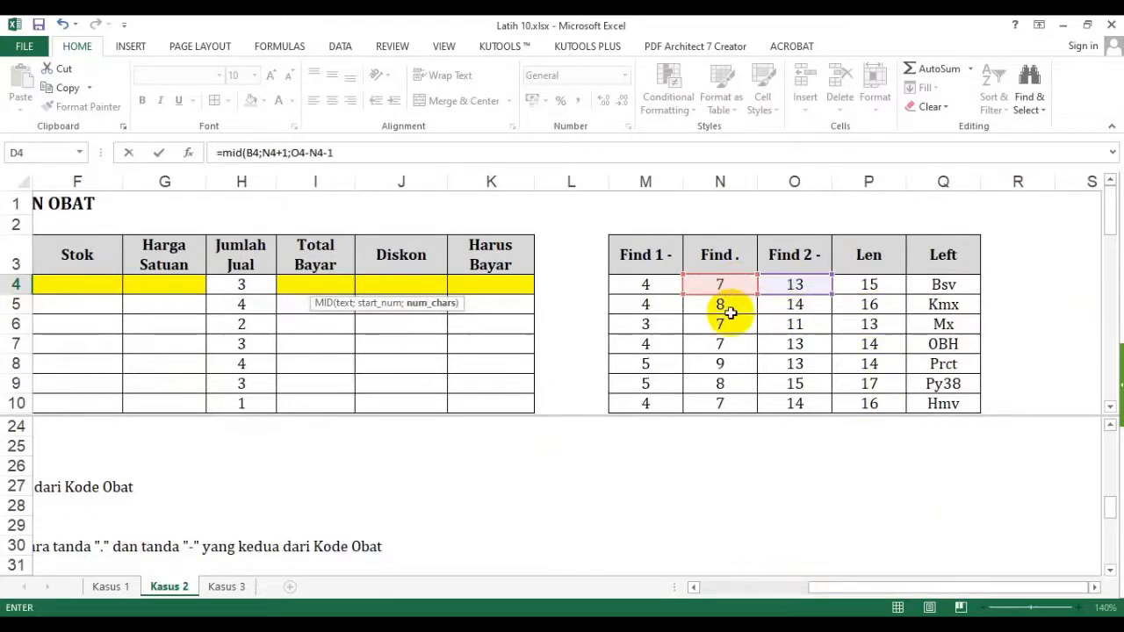
key(Return)
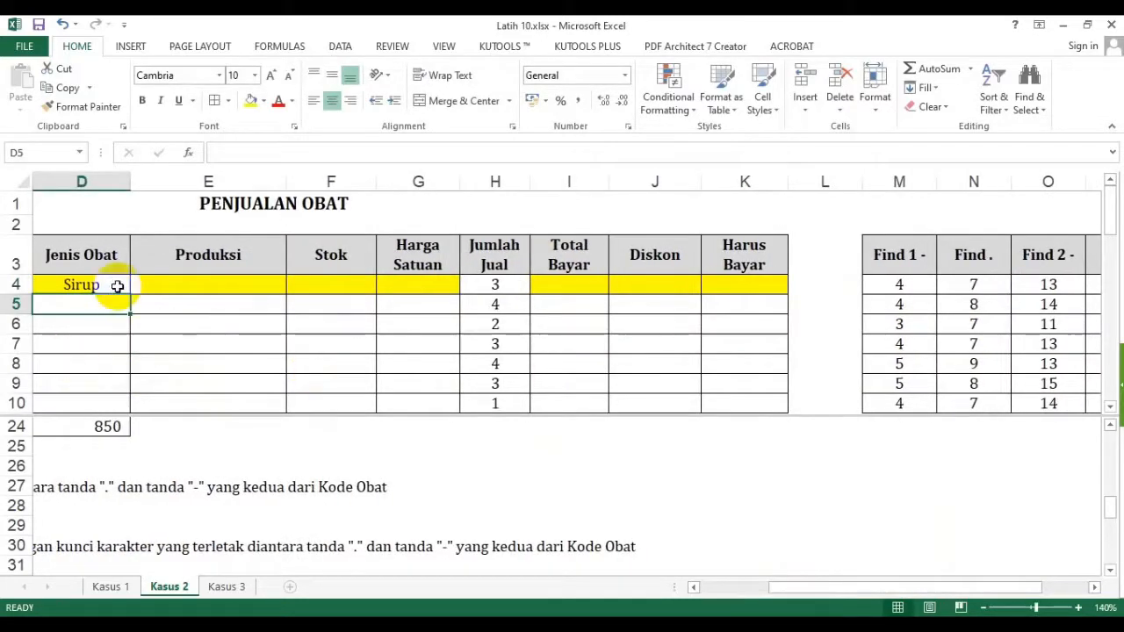
Fill the MID formula from D4 down the Jenis Obat column to D10
click(115, 287)
double_click(129, 295)
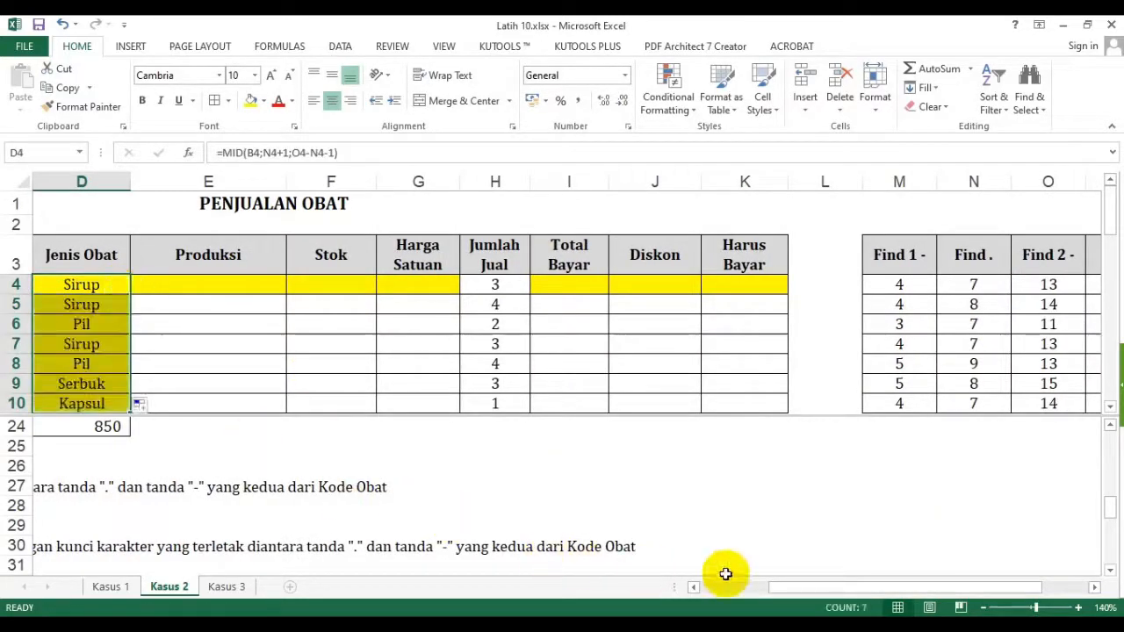
click(729, 588)
click(368, 288)
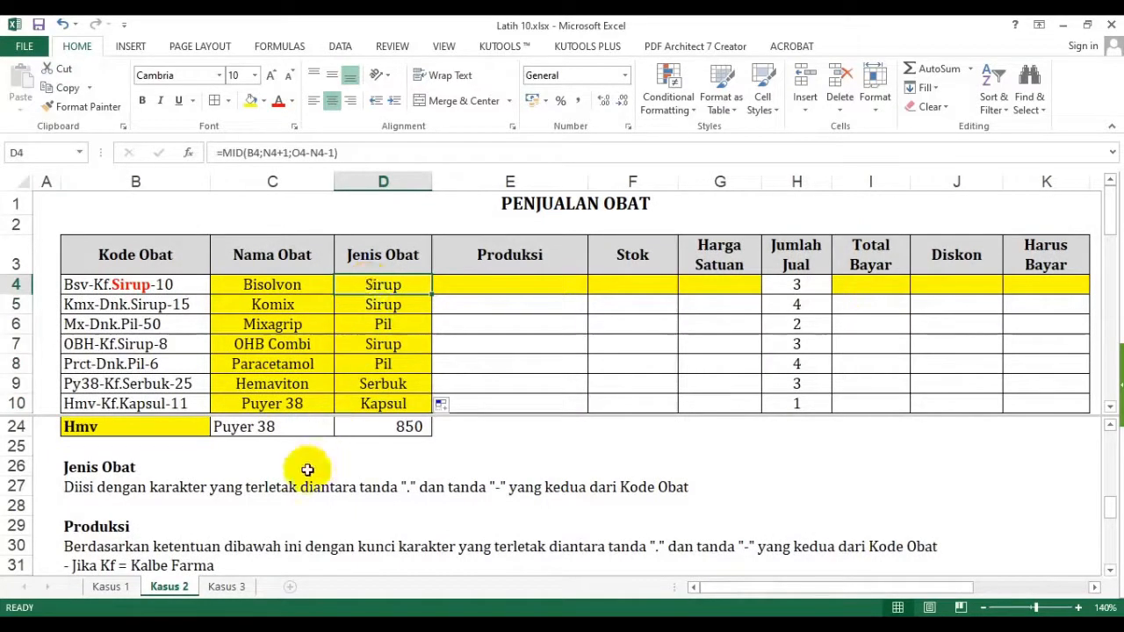
click(299, 284)
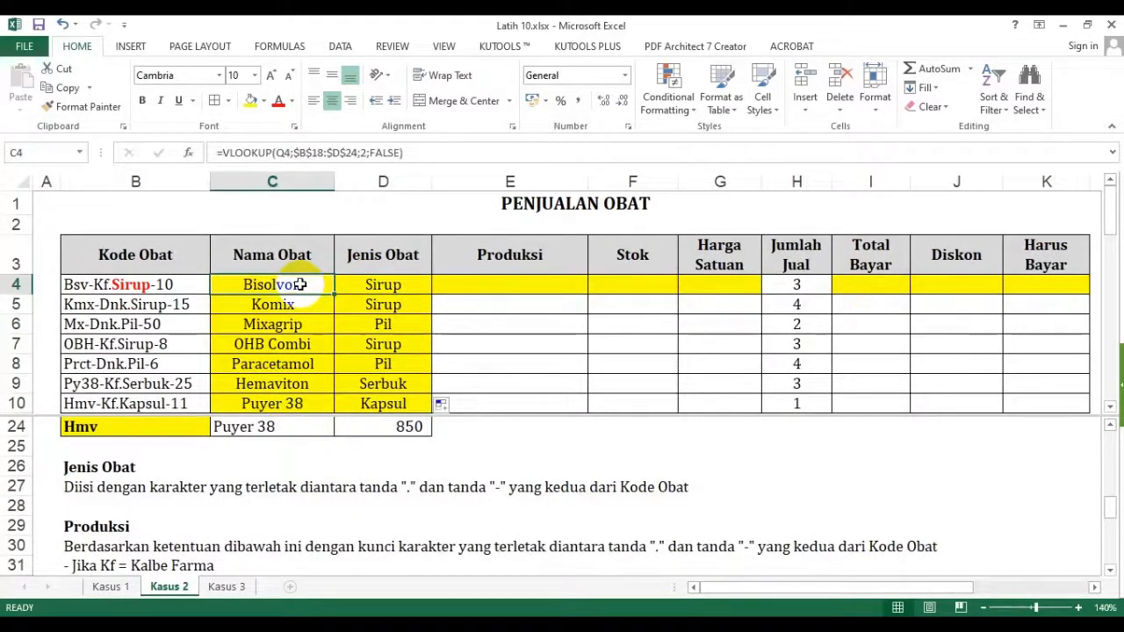
click(360, 285)
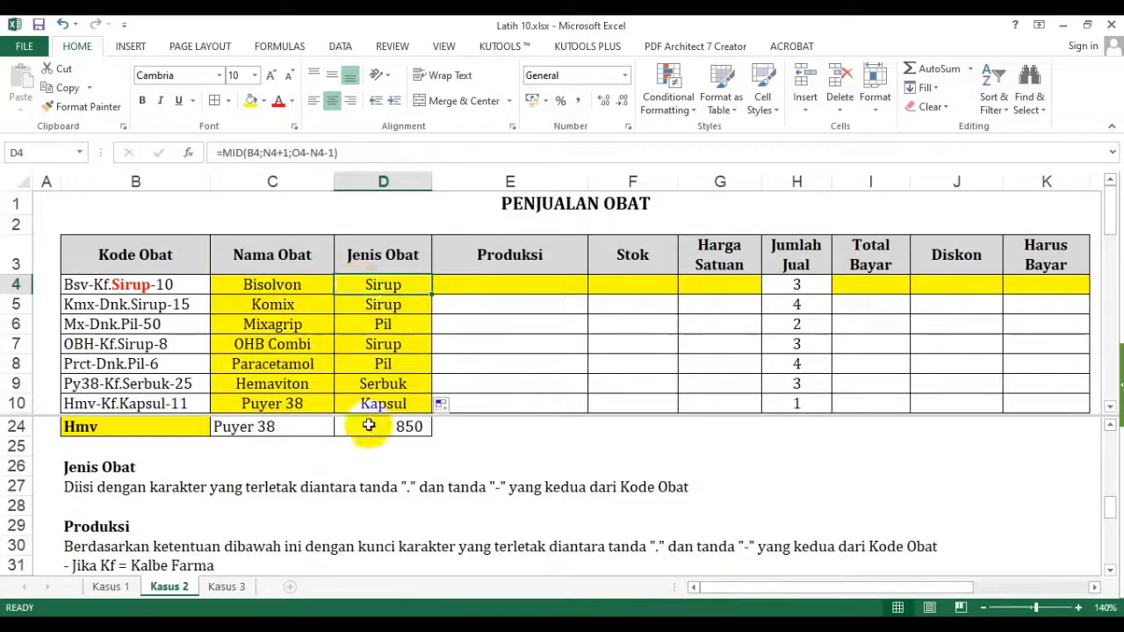
click(352, 487)
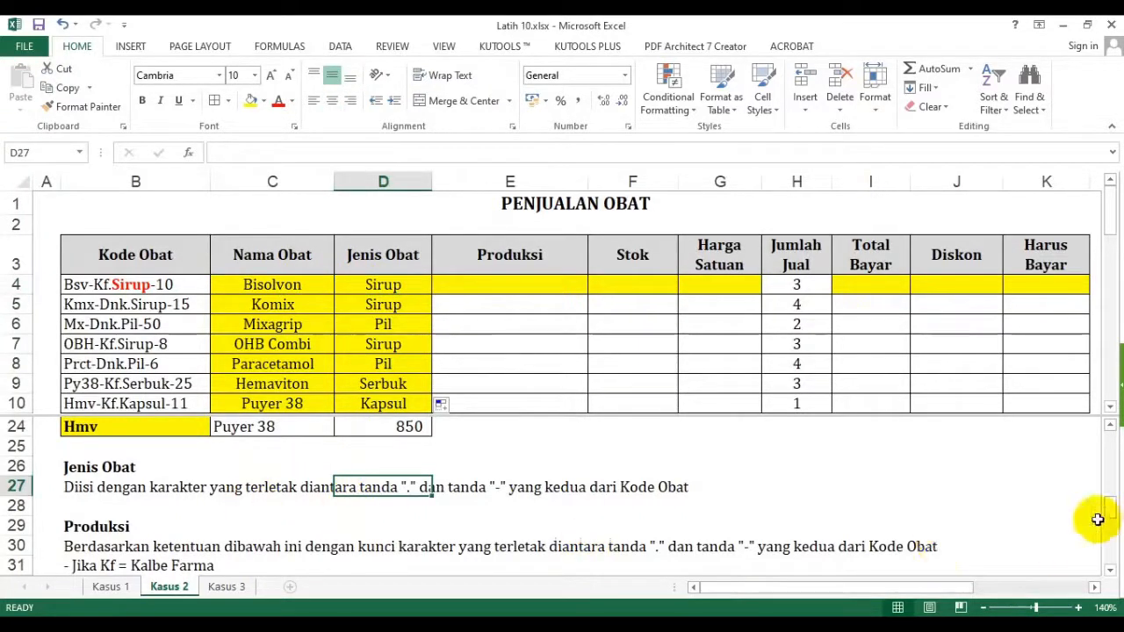
Bring the Produksi instructions into the lower pane and reset code cell B4 to regular black text
click(1110, 573)
click(1110, 572)
click(1110, 572)
click(1109, 572)
click(1110, 572)
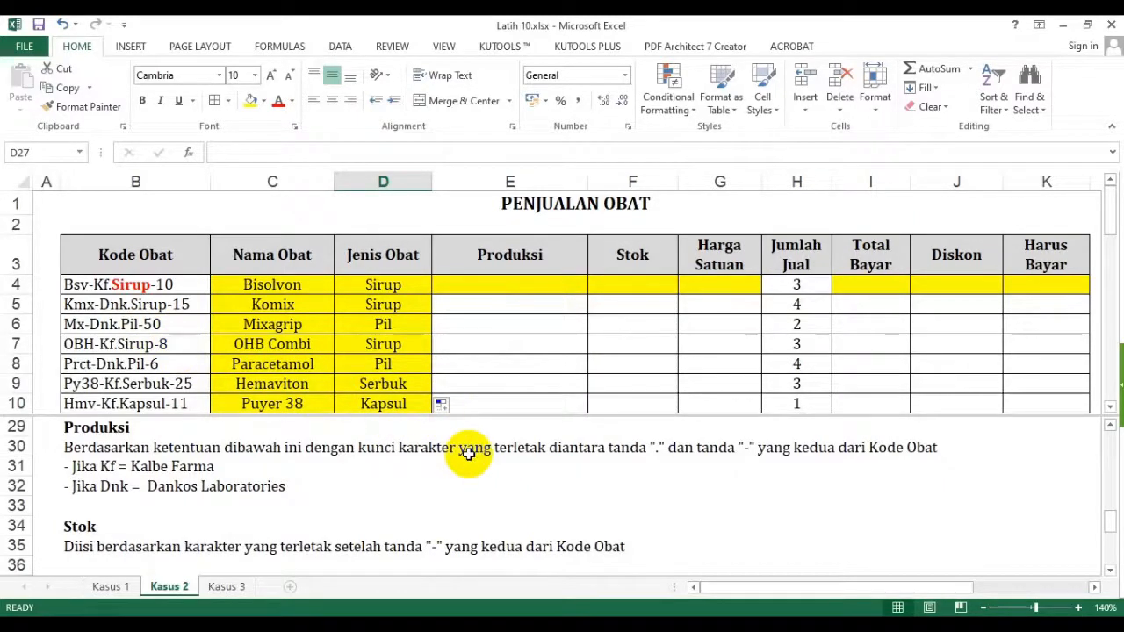
double_click(140, 283)
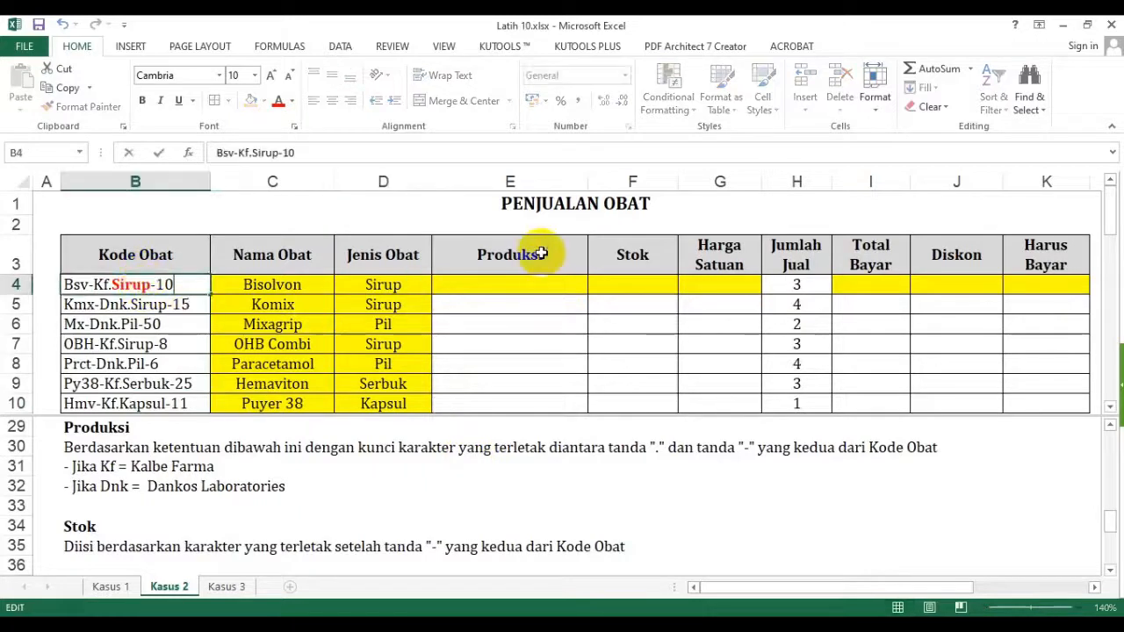
key(Escape)
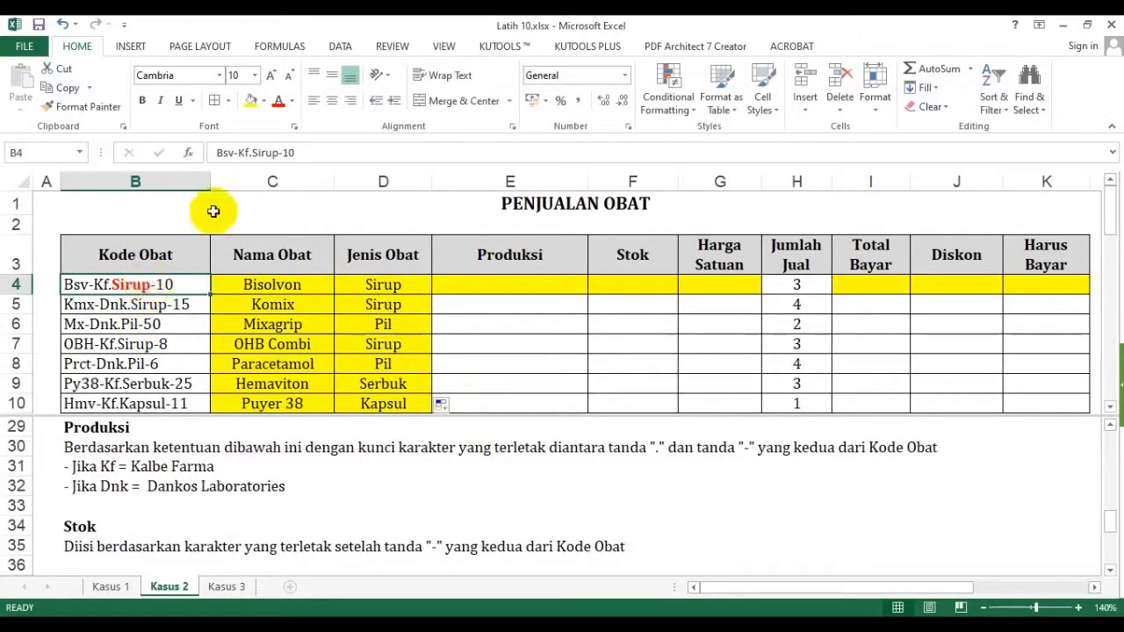
click(143, 100)
click(143, 100)
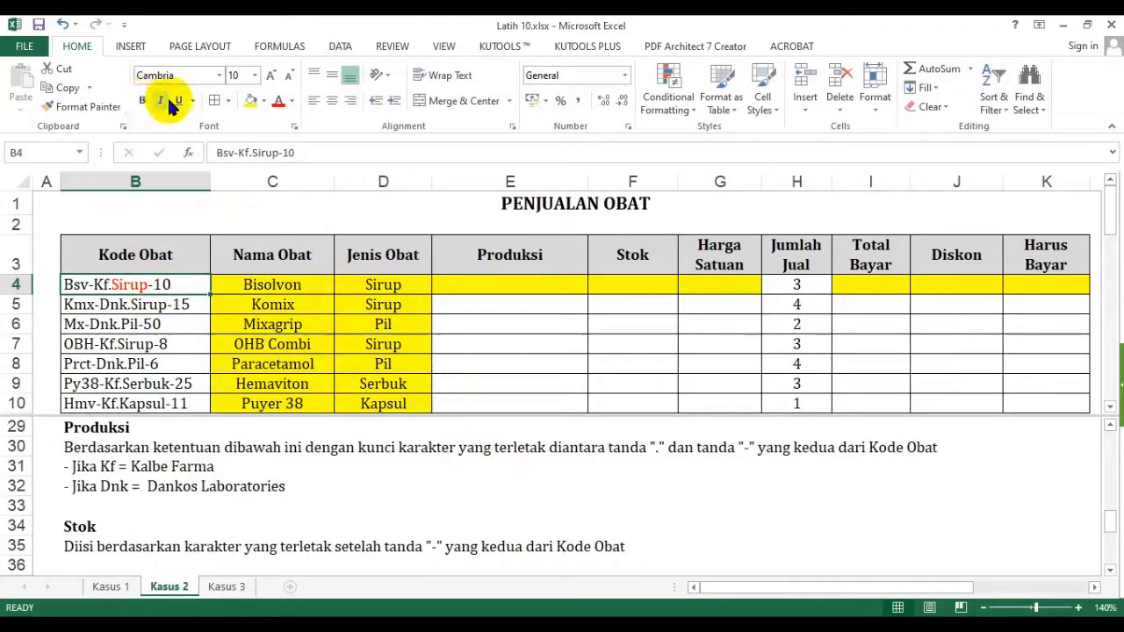
click(293, 104)
click(300, 116)
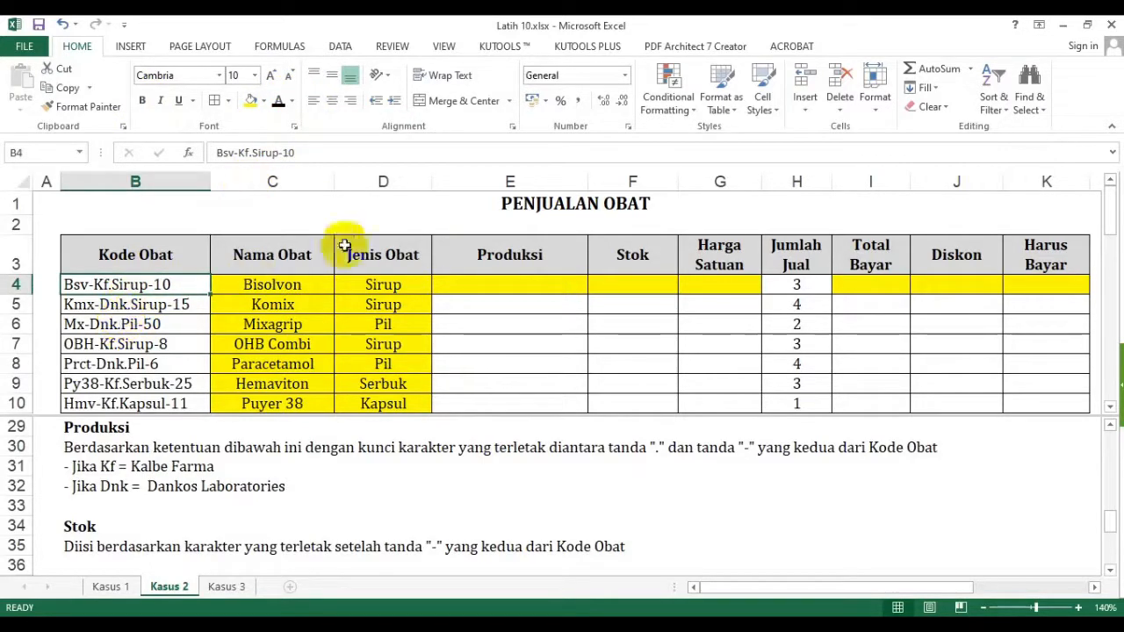
Make only the characters Kf in code cell B4 bold and red
key(F2)
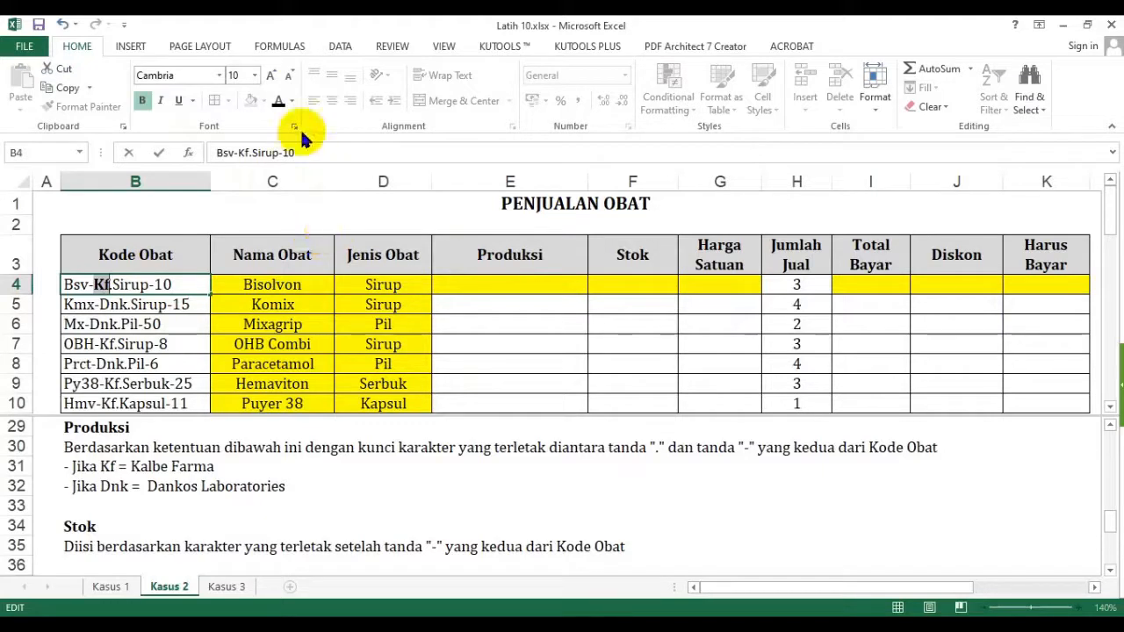
click(292, 101)
click(292, 250)
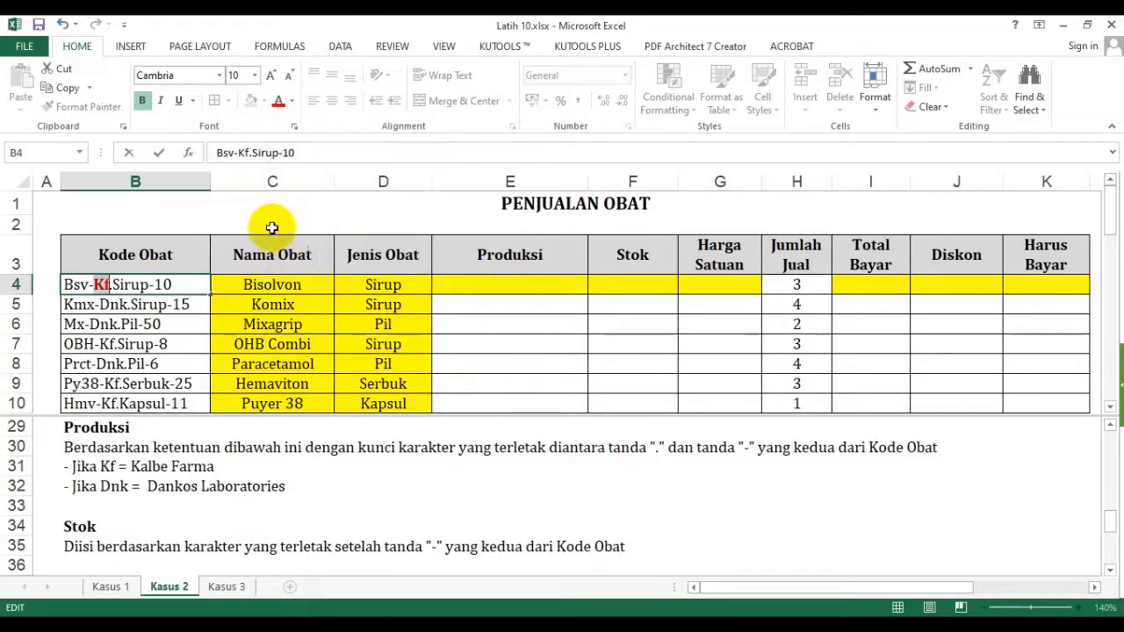
click(172, 304)
click(127, 323)
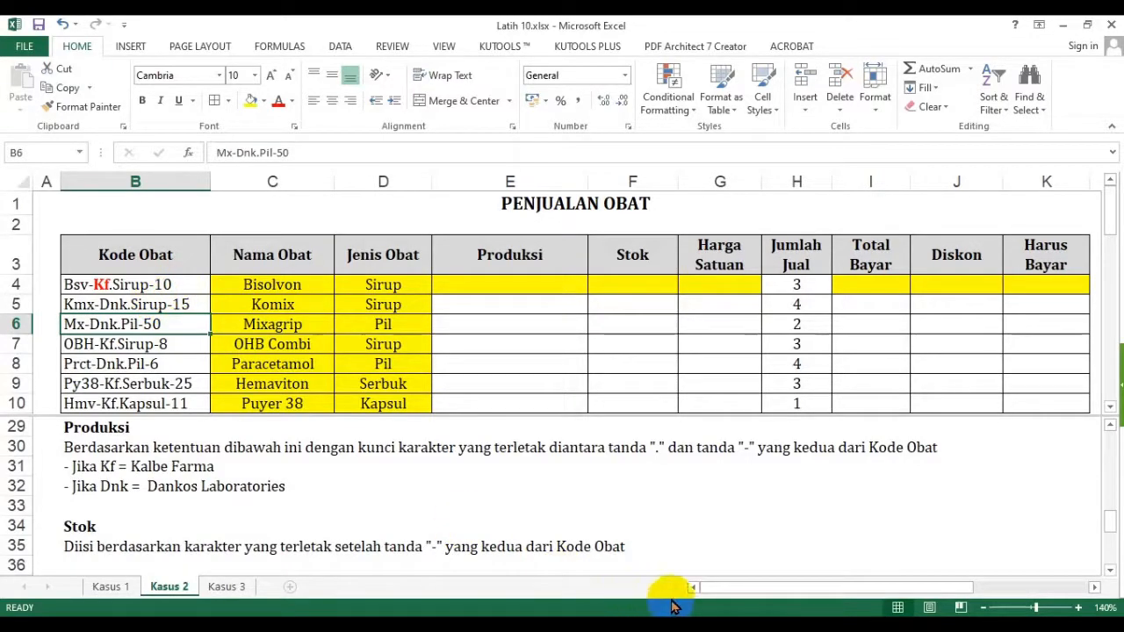
Insert a copy of the Left helper column Q as column R and change its R3 heading to Mid
drag(716, 589, 862, 586)
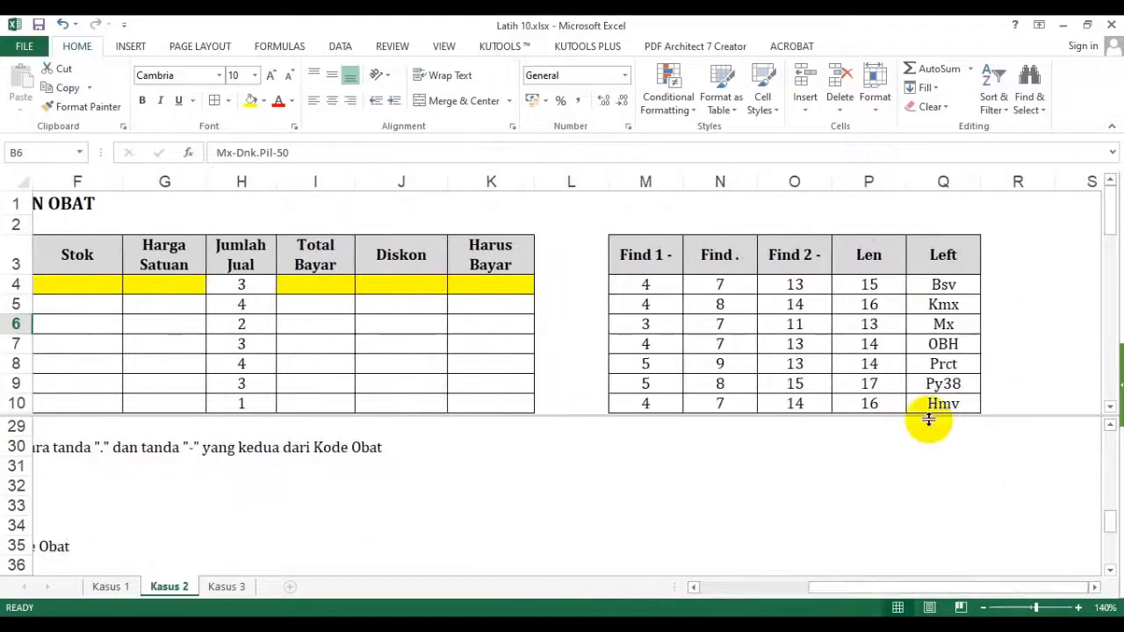
click(729, 590)
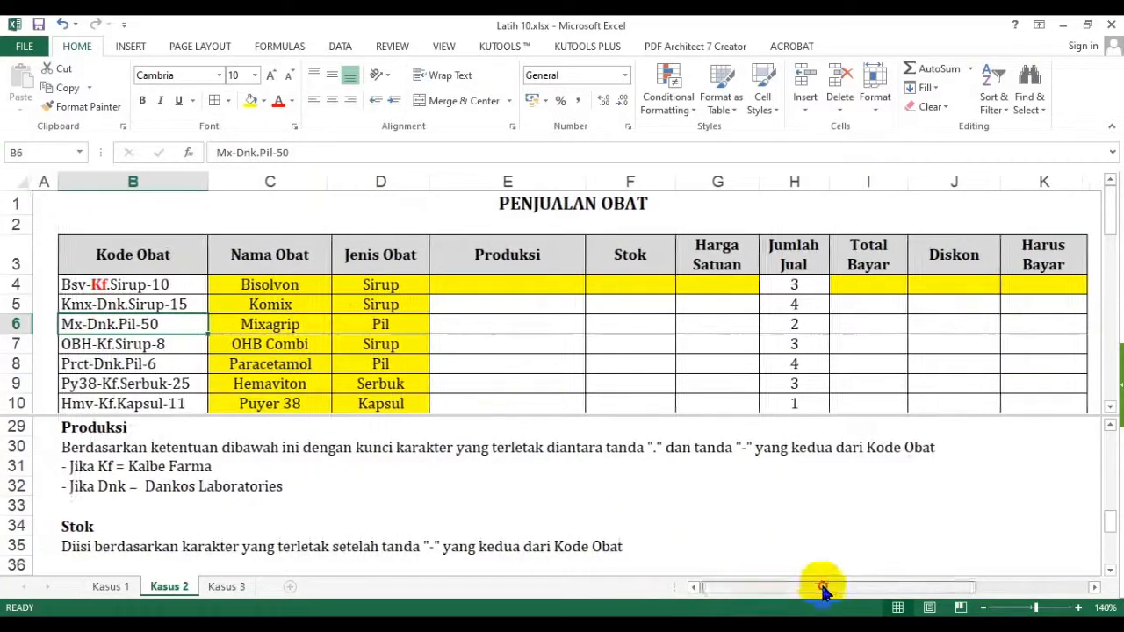
drag(820, 589, 926, 588)
click(948, 181)
key(ctrl+c)
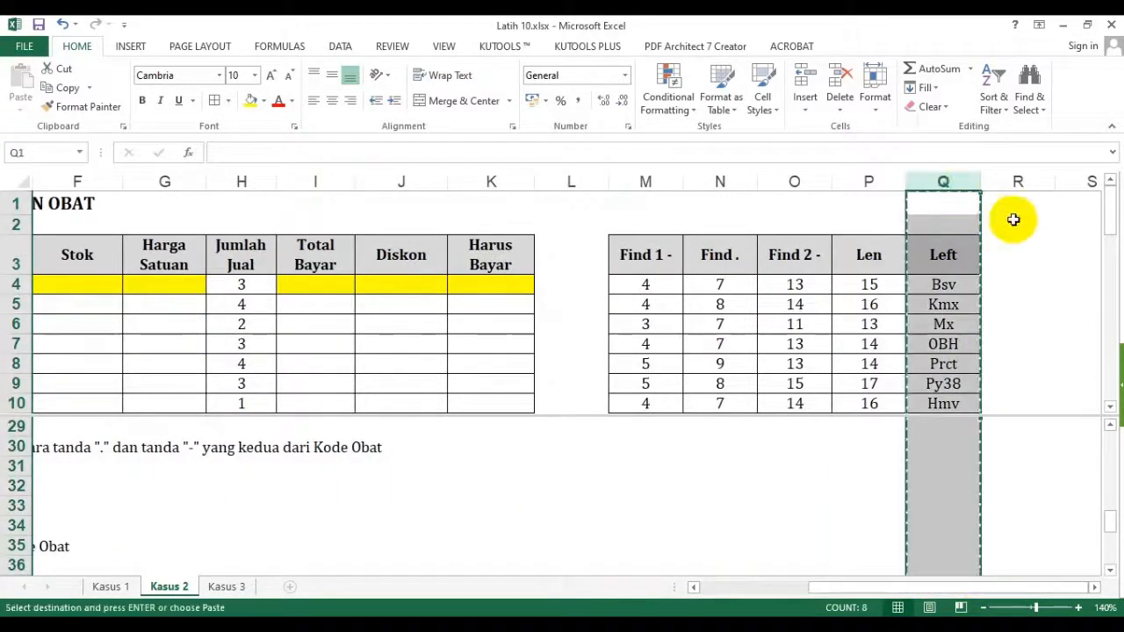
right_click(1016, 181)
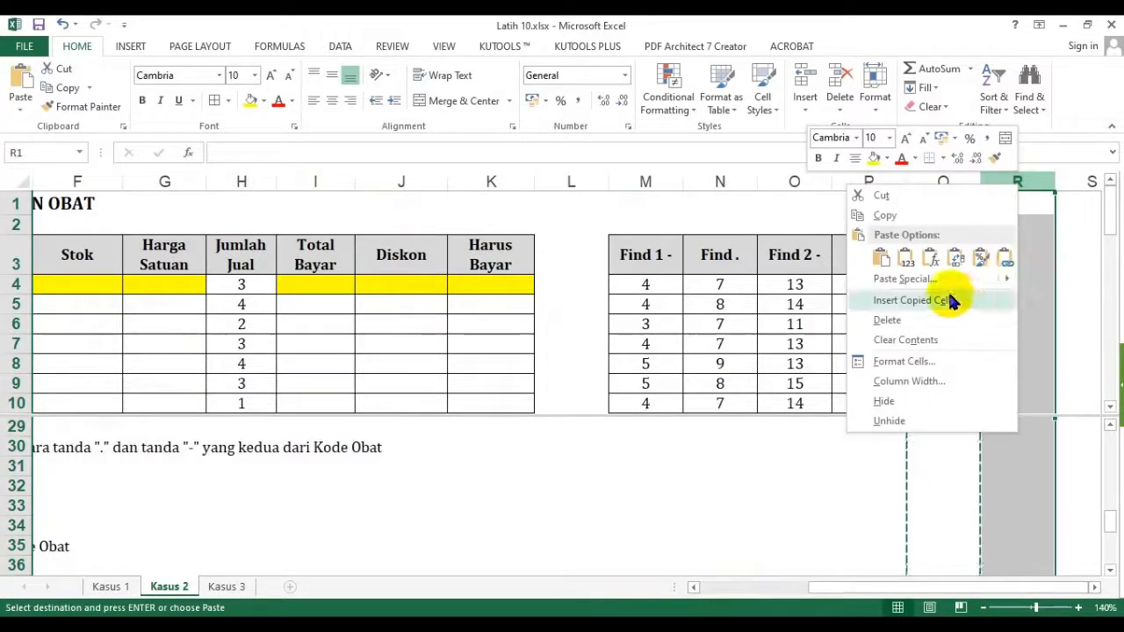
click(948, 300)
click(1008, 255)
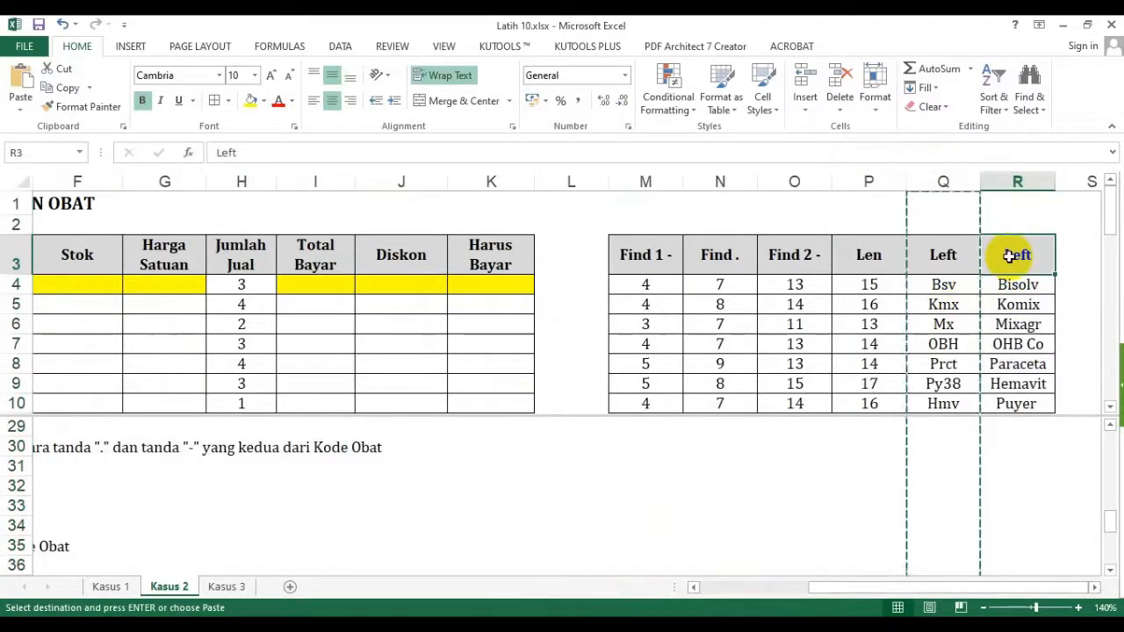
text(Mid)
key(Return)
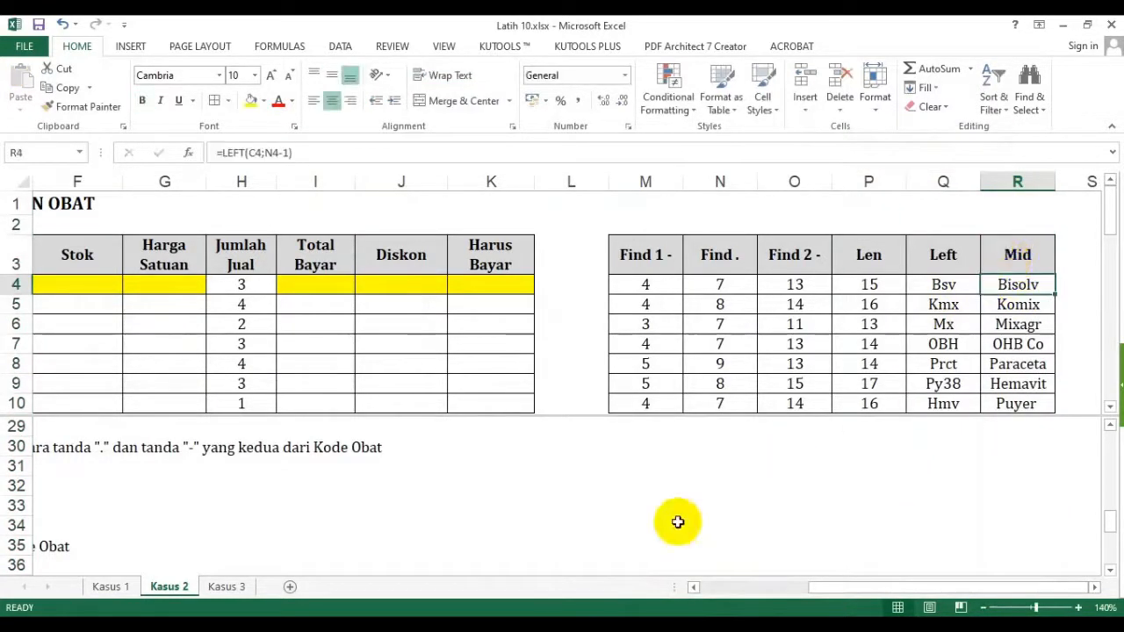
click(762, 586)
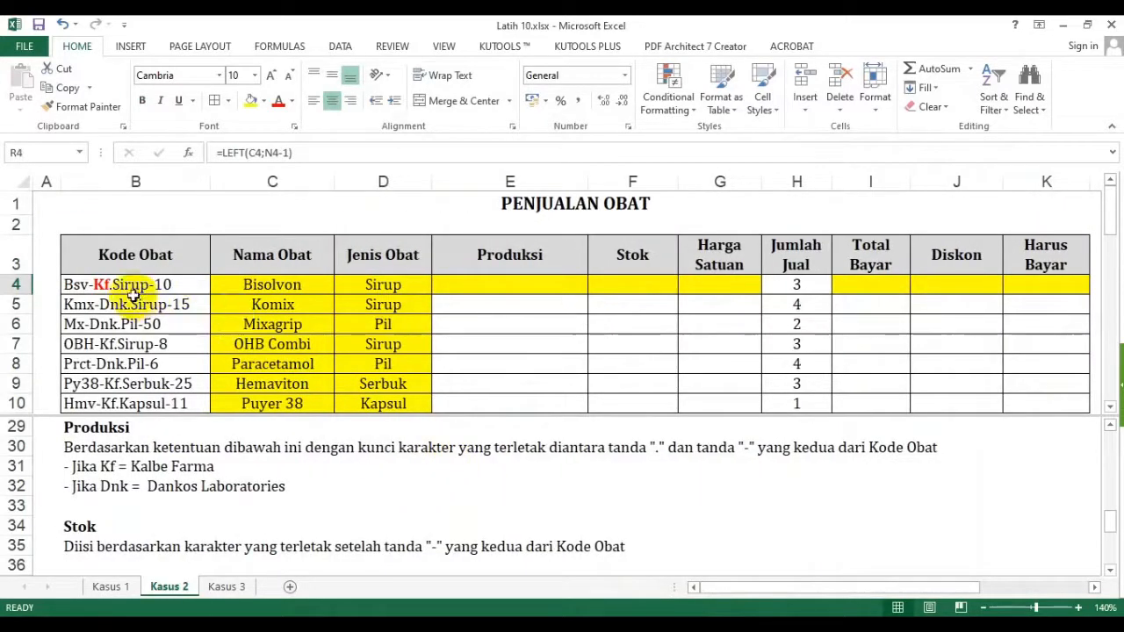
Clear the copied LEFT formulas from the Mid helper column, R4 to R10
click(125, 283)
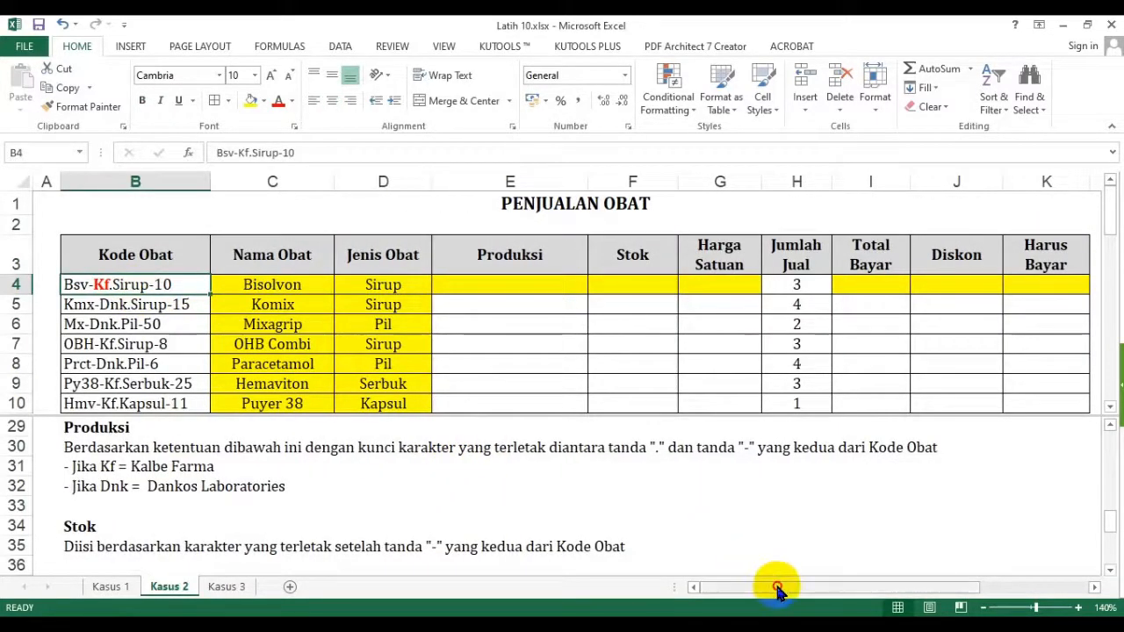
drag(777, 588, 953, 589)
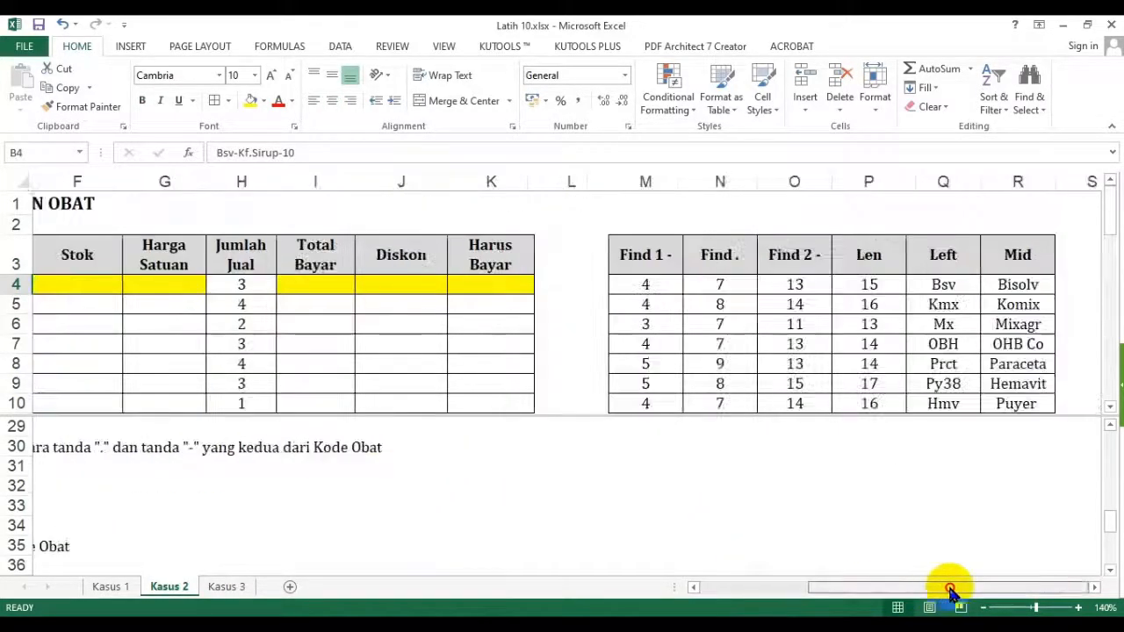
click(1016, 285)
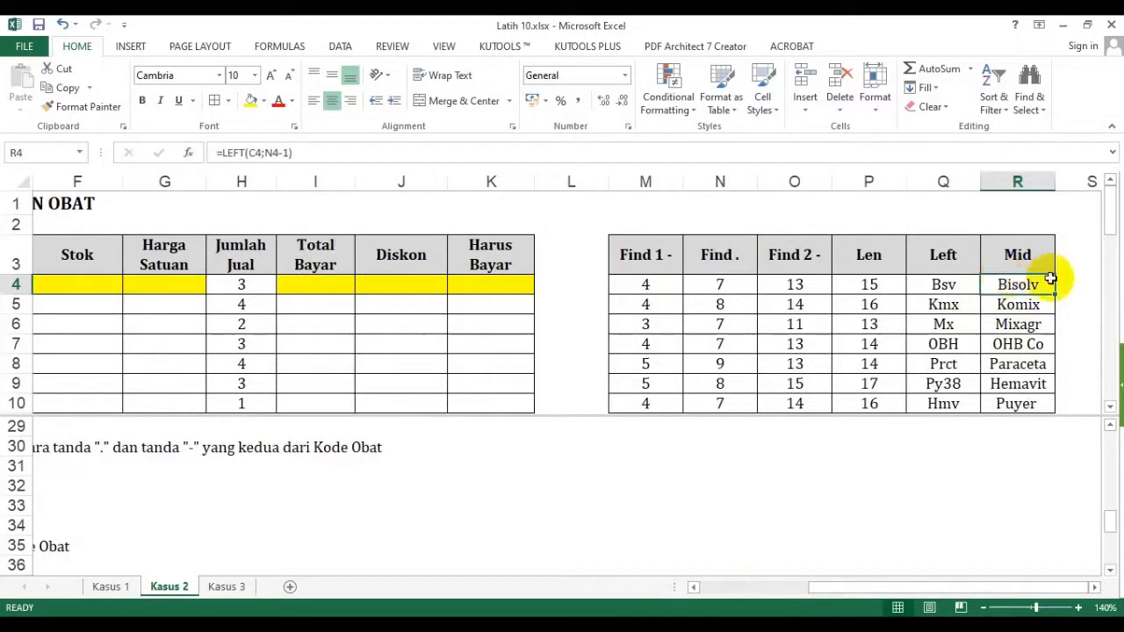
key(ctrl+shift+Down)
key(Delete)
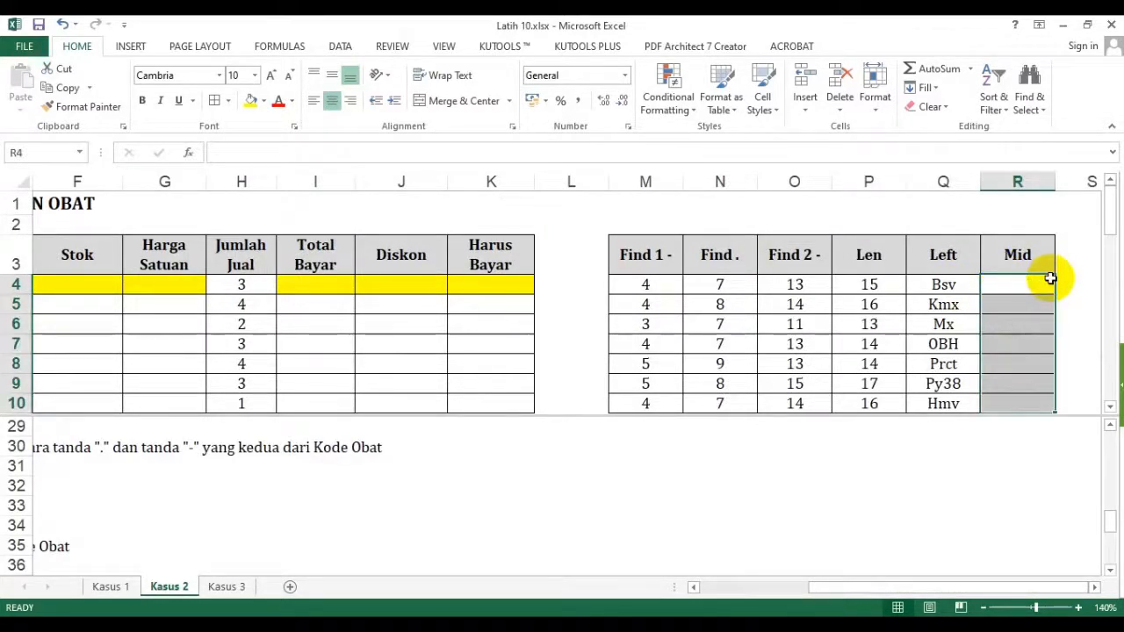
click(1044, 281)
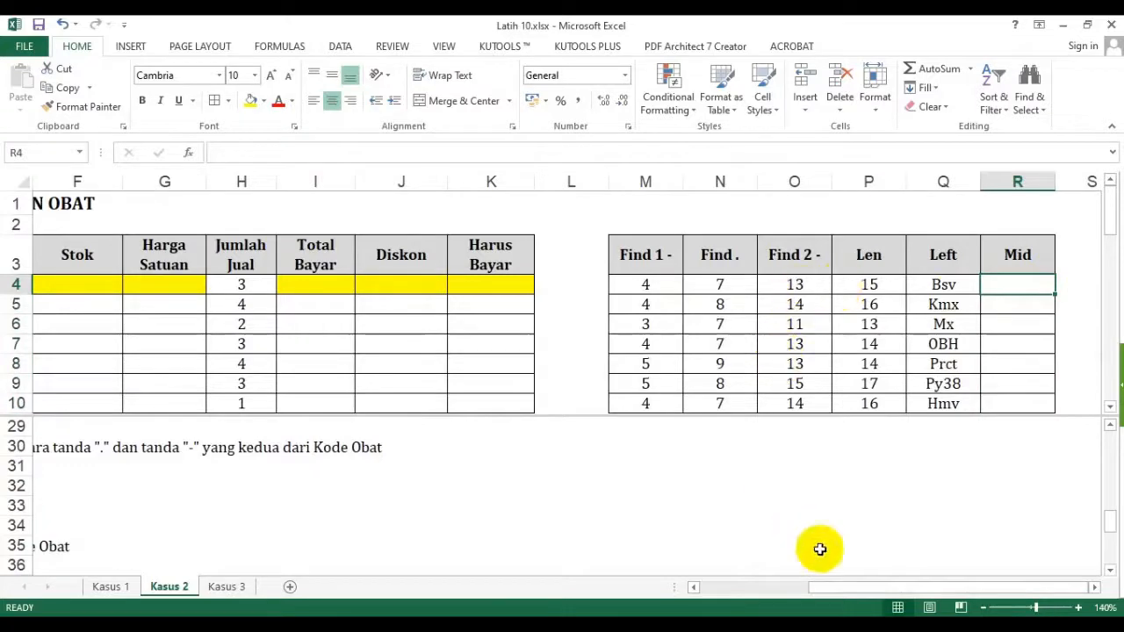
Start a MID formula in R4 that takes its text from B4 and its start position from M4+1
mouse_move(830, 586)
mouse_down()
mouse_move(705, 590)
mouse_move(835, 589)
mouse_up()
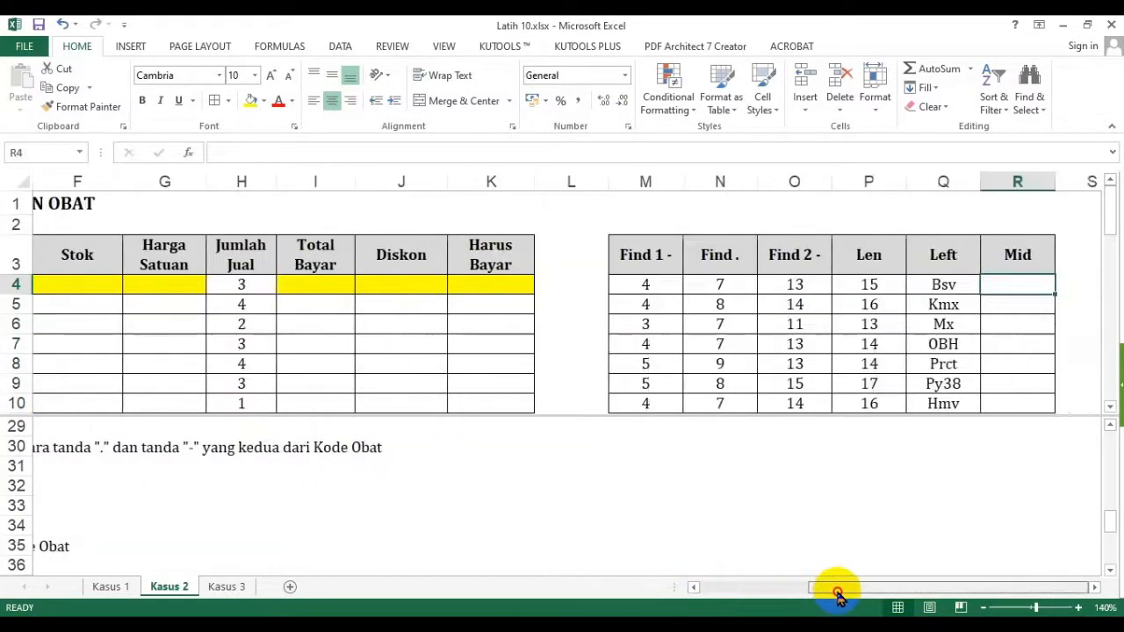
text(=mid()
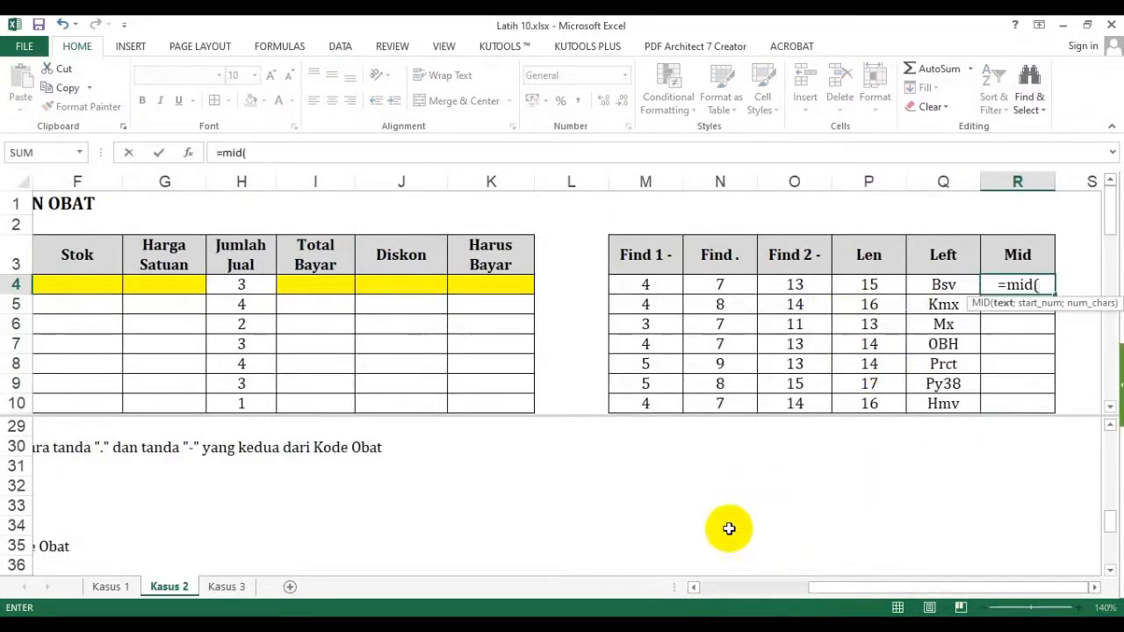
click(712, 591)
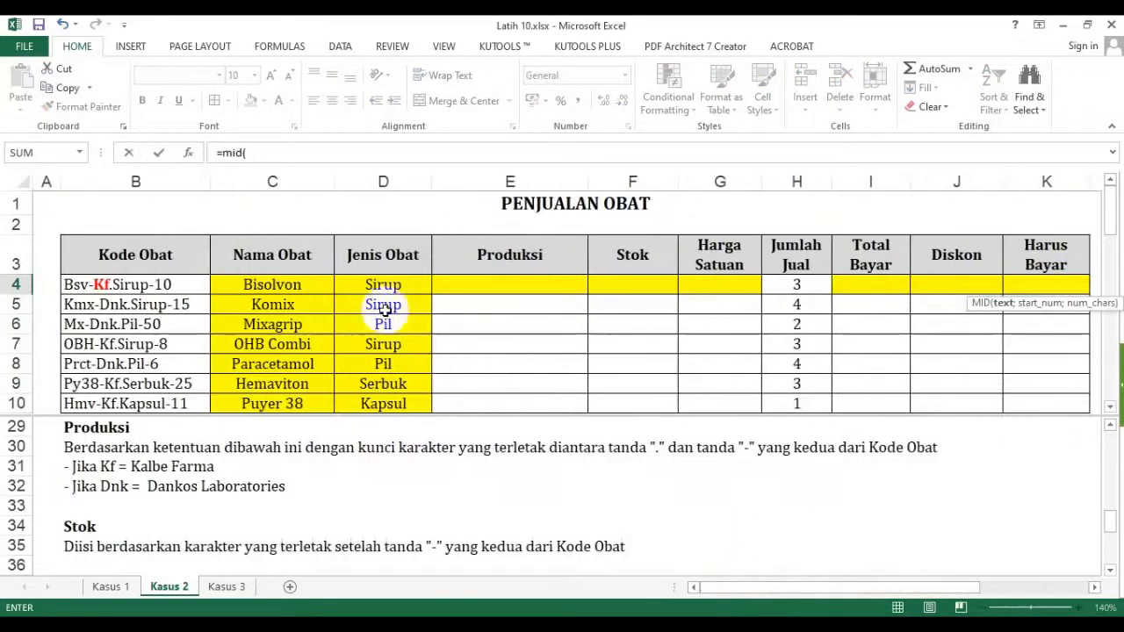
click(176, 287)
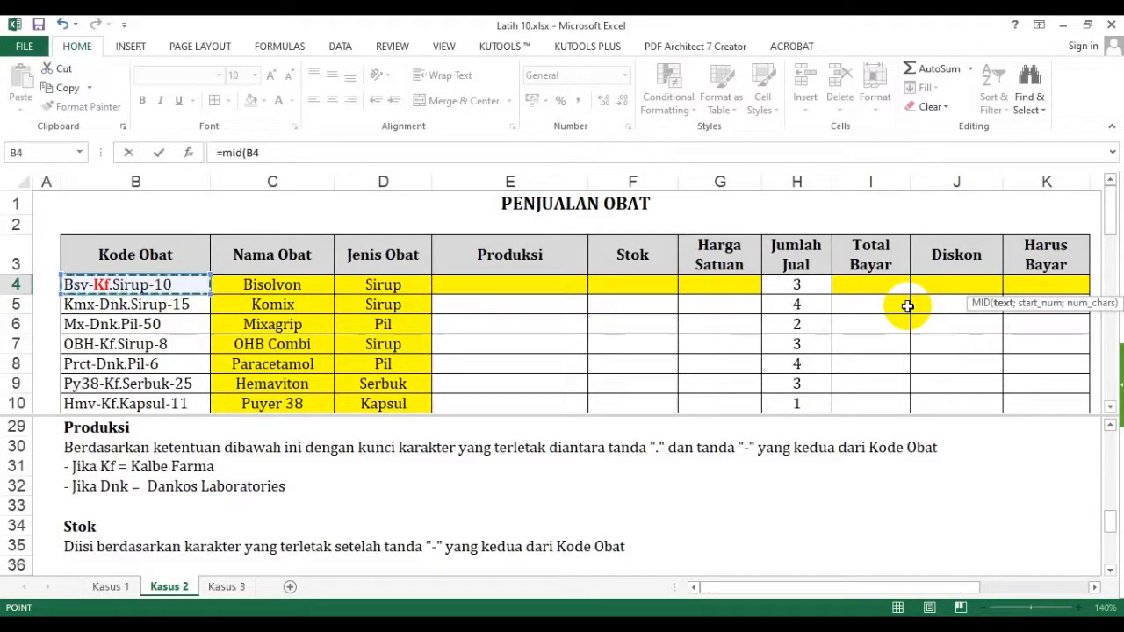
text(;)
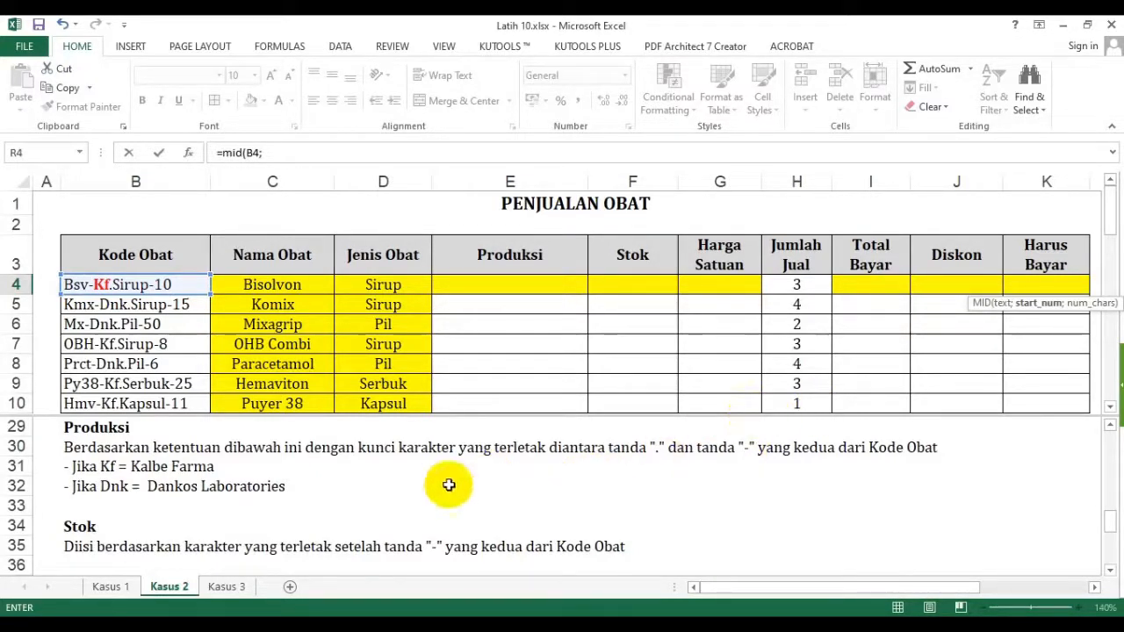
drag(856, 590, 1004, 484)
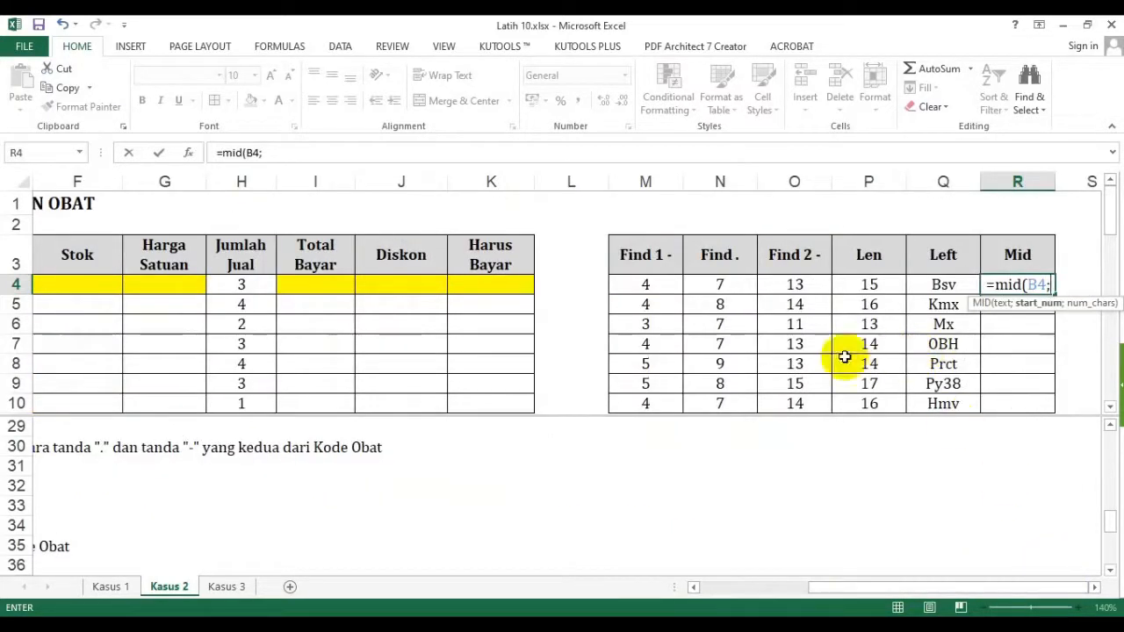
click(661, 283)
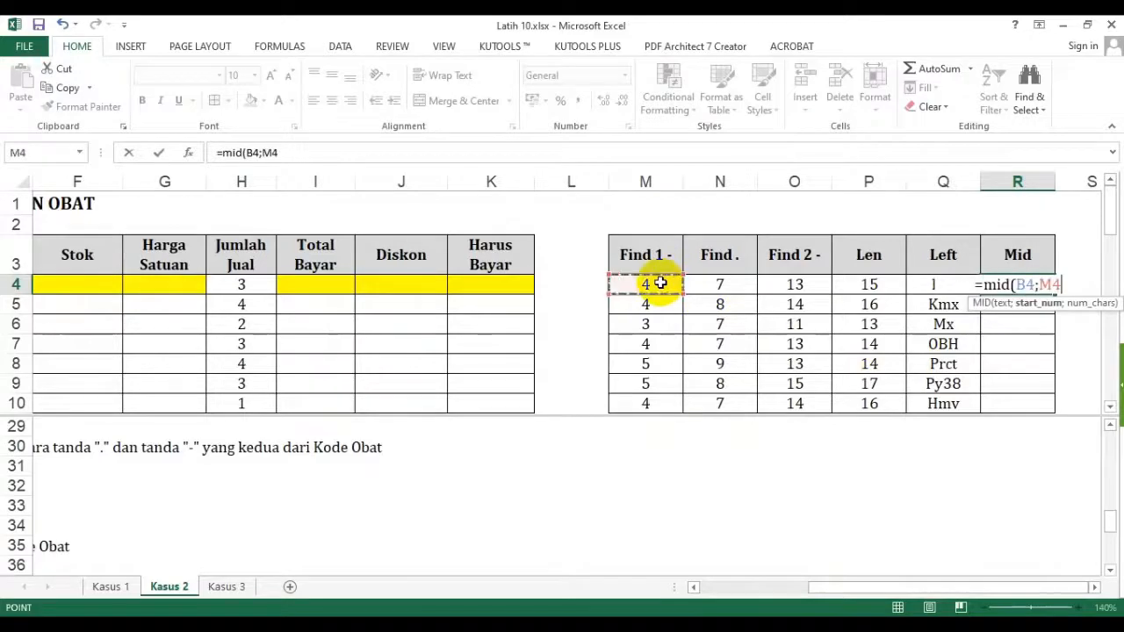
text(+1;)
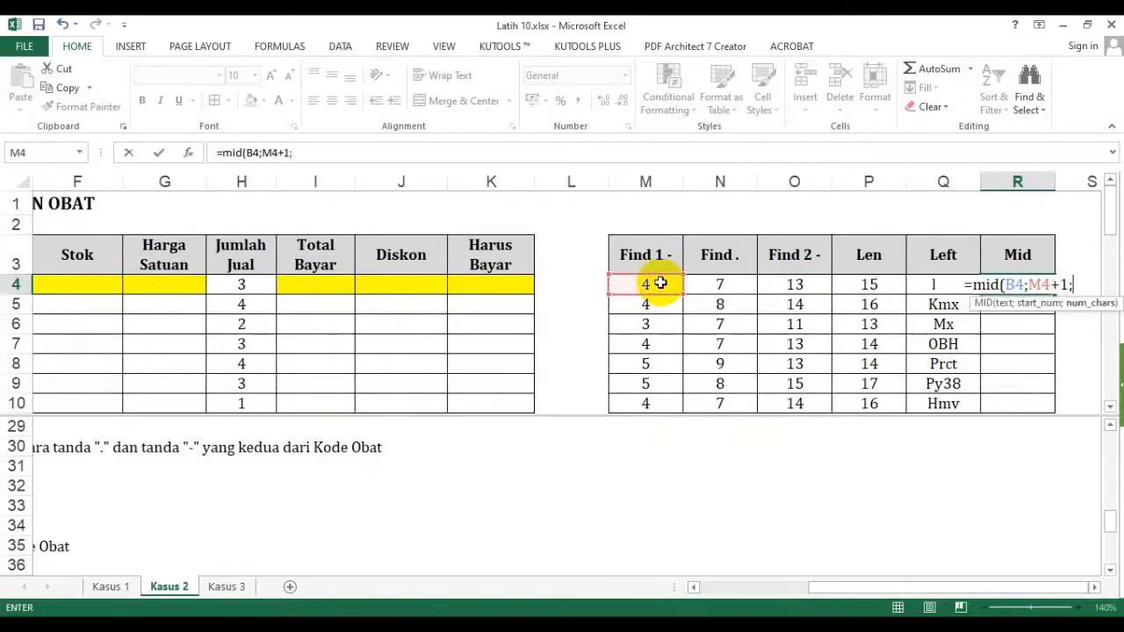
Complete the MID formula in R4 with the character count N4-M4-1 and fill it down to R10
click(726, 590)
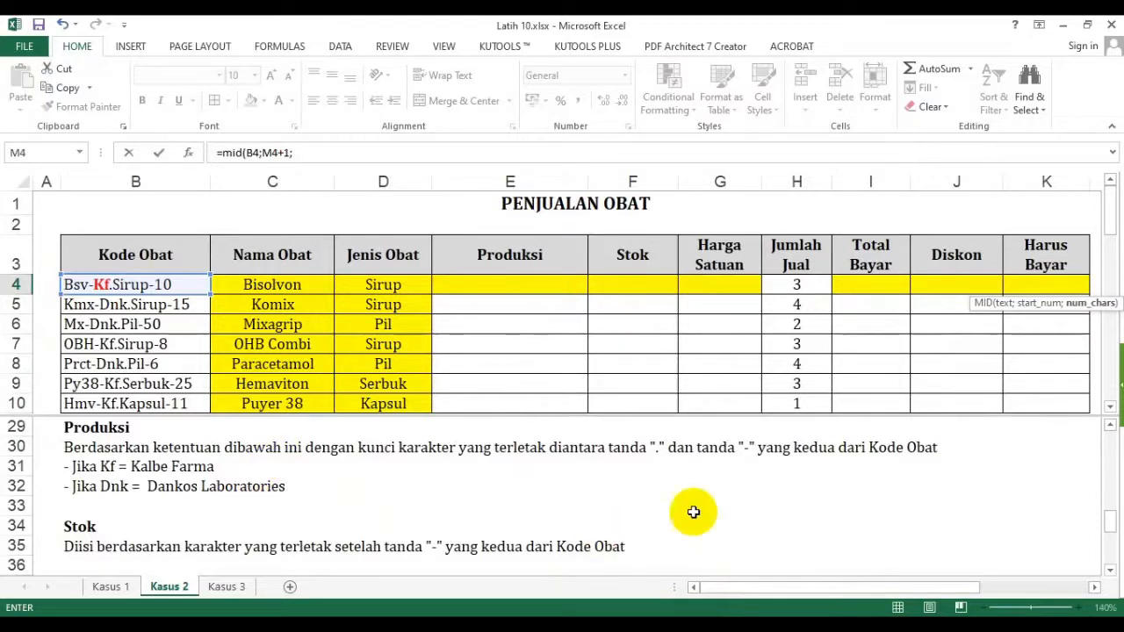
click(1016, 588)
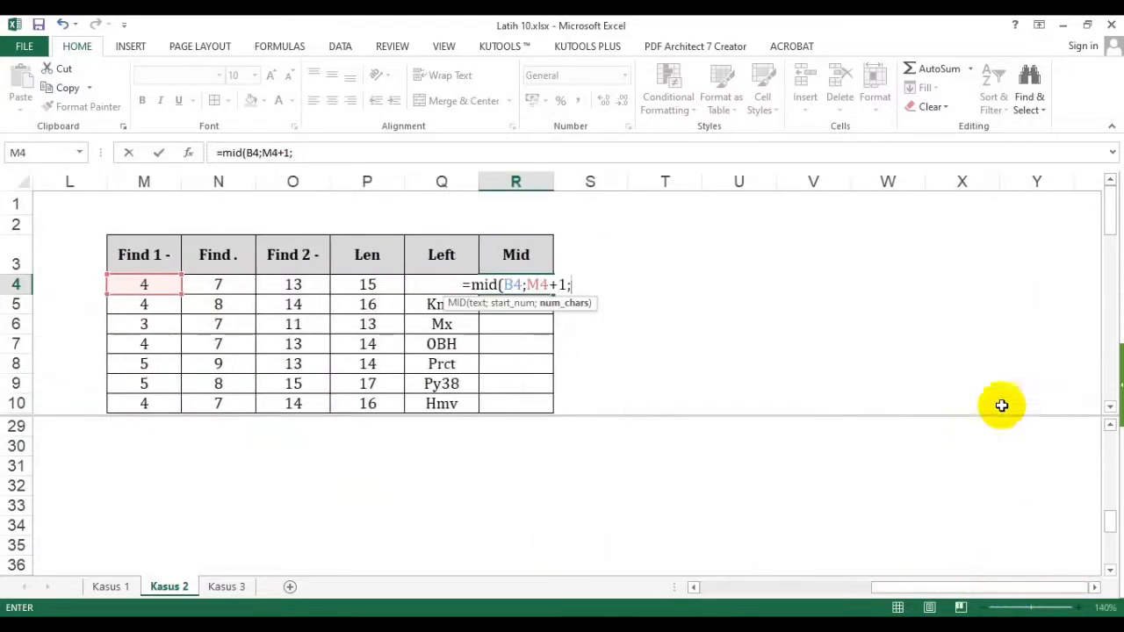
click(243, 282)
text(-)
click(150, 286)
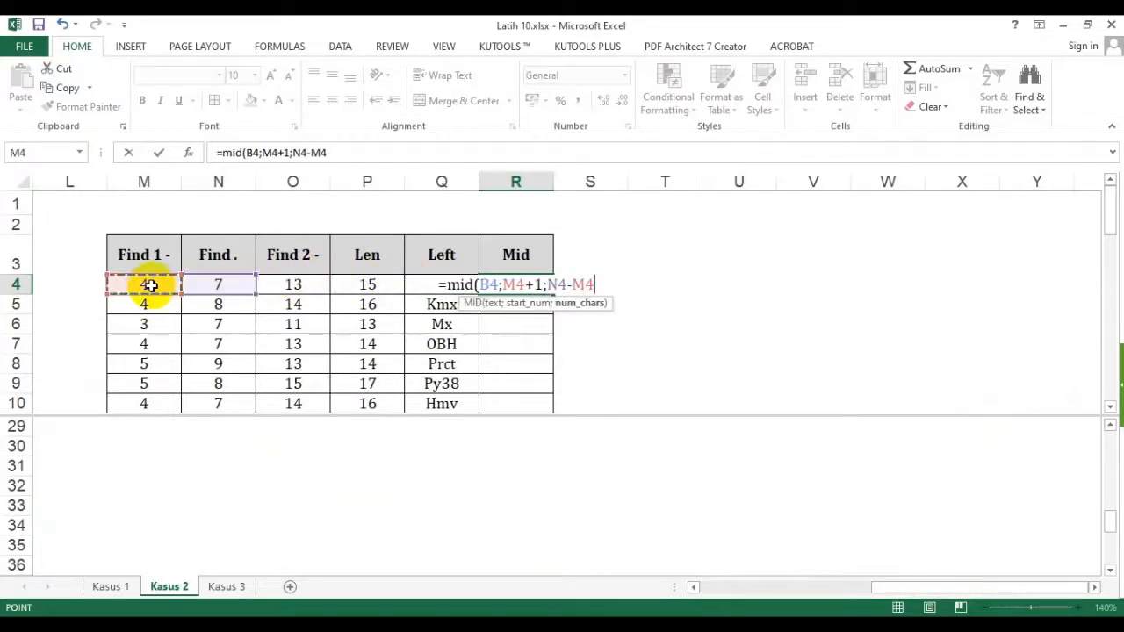
text(-1))
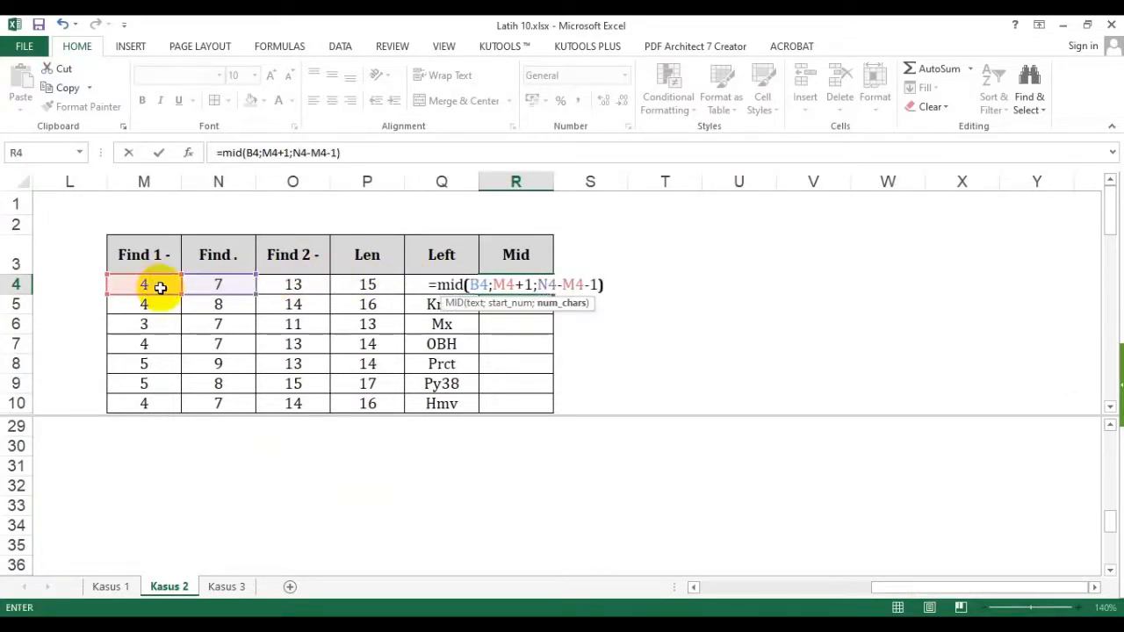
key(Return)
click(544, 279)
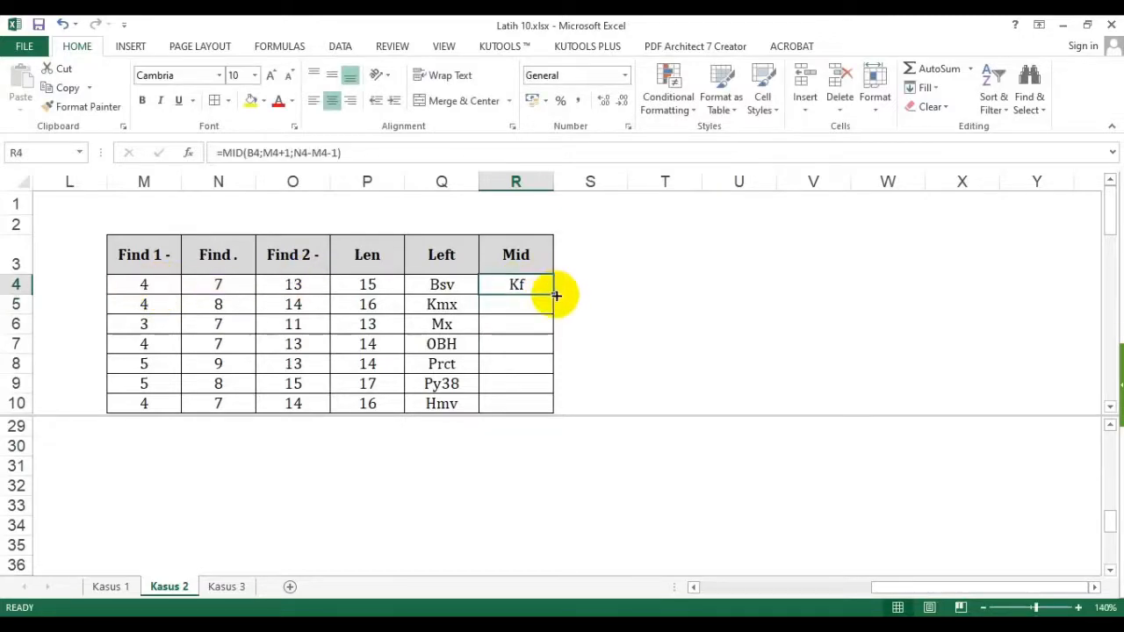
double_click(554, 294)
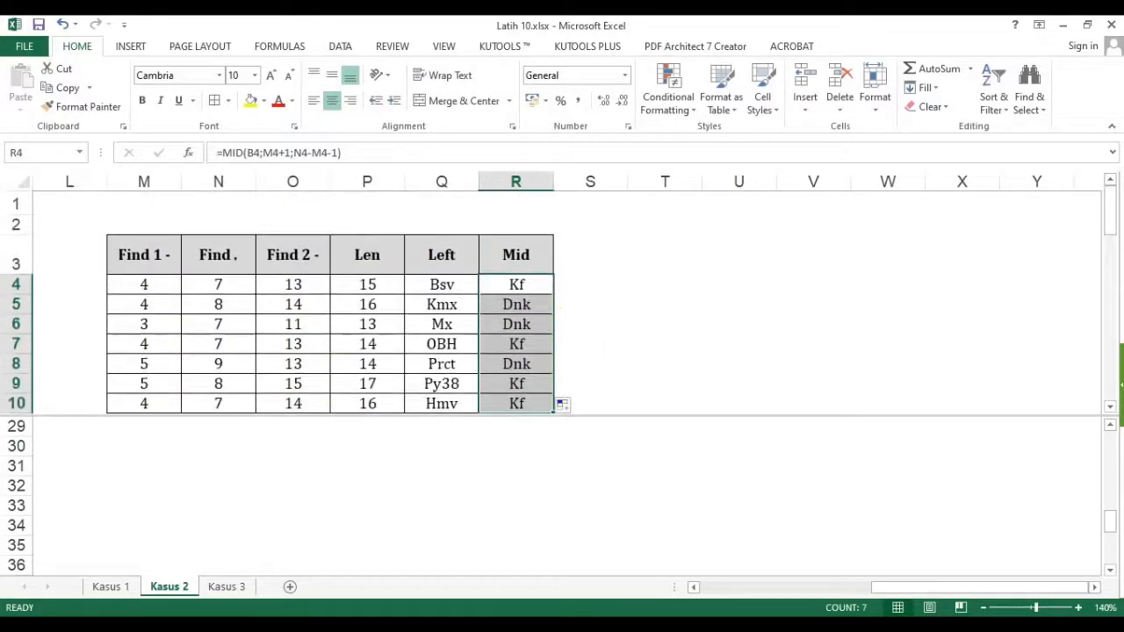
Start an IF formula in Produksi cell E4 that tests whether R4 equals "Kf"
click(782, 589)
click(461, 284)
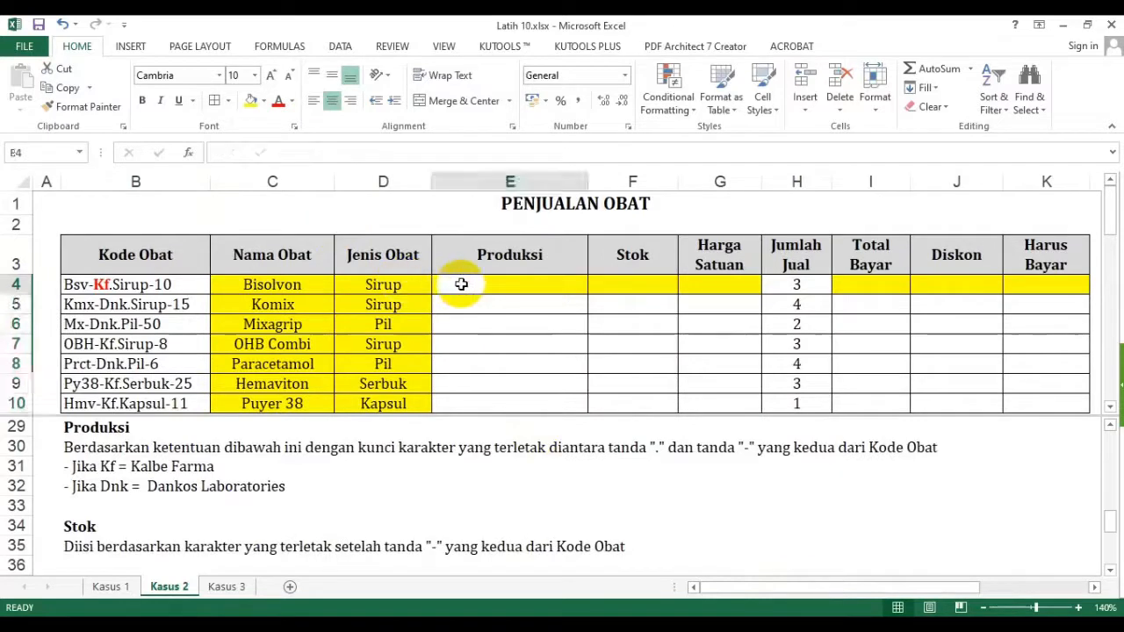
text(=if()
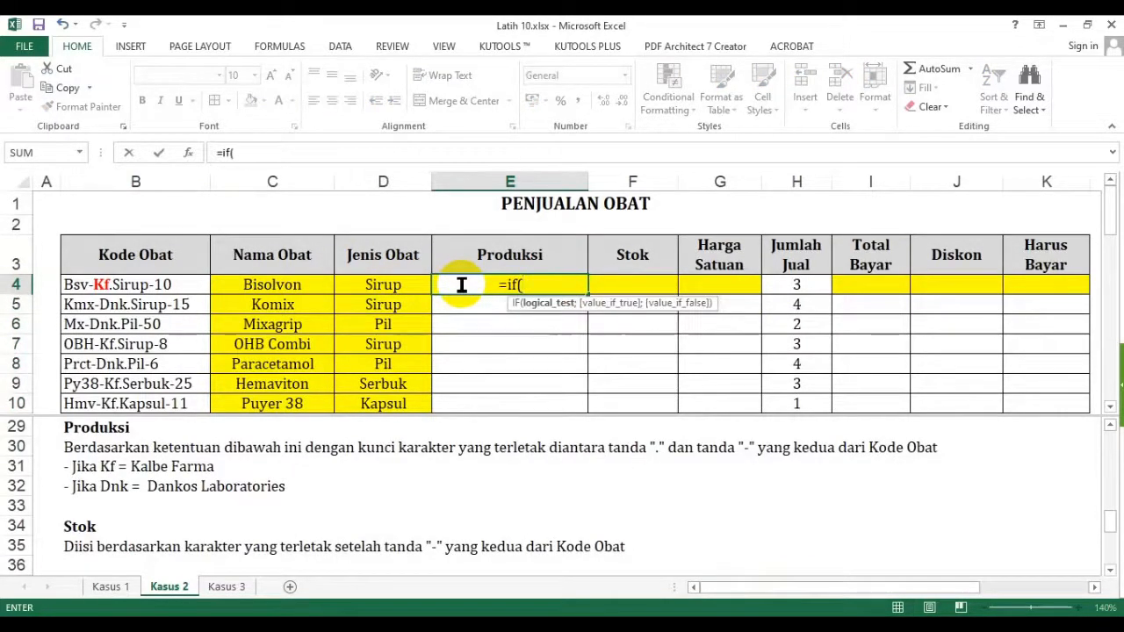
drag(866, 588, 1048, 584)
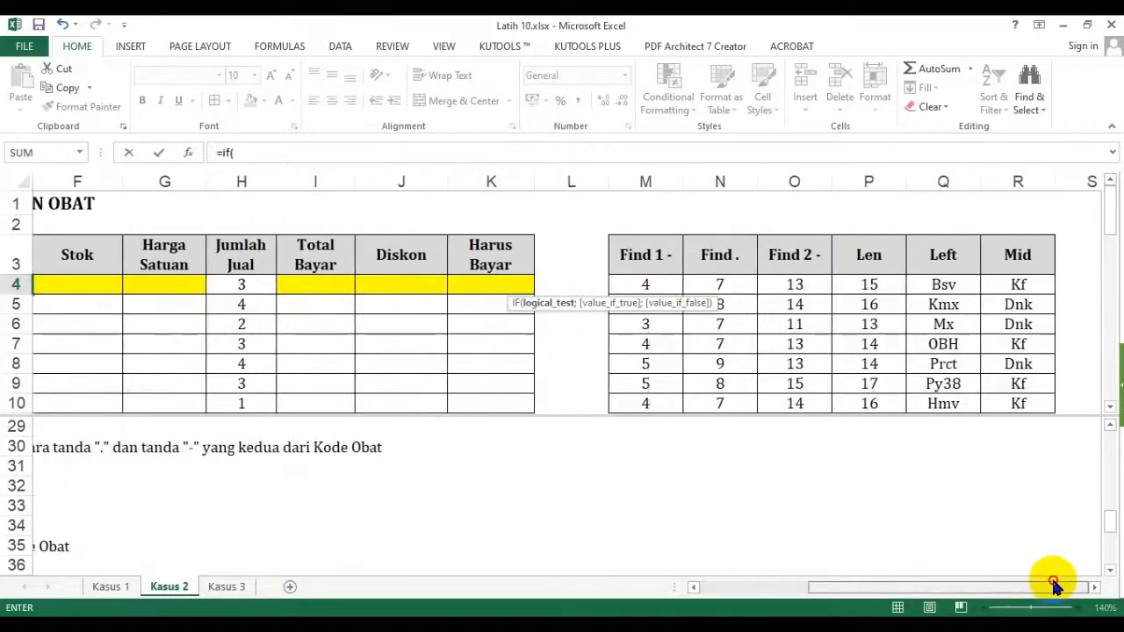
click(1023, 289)
text(="K)
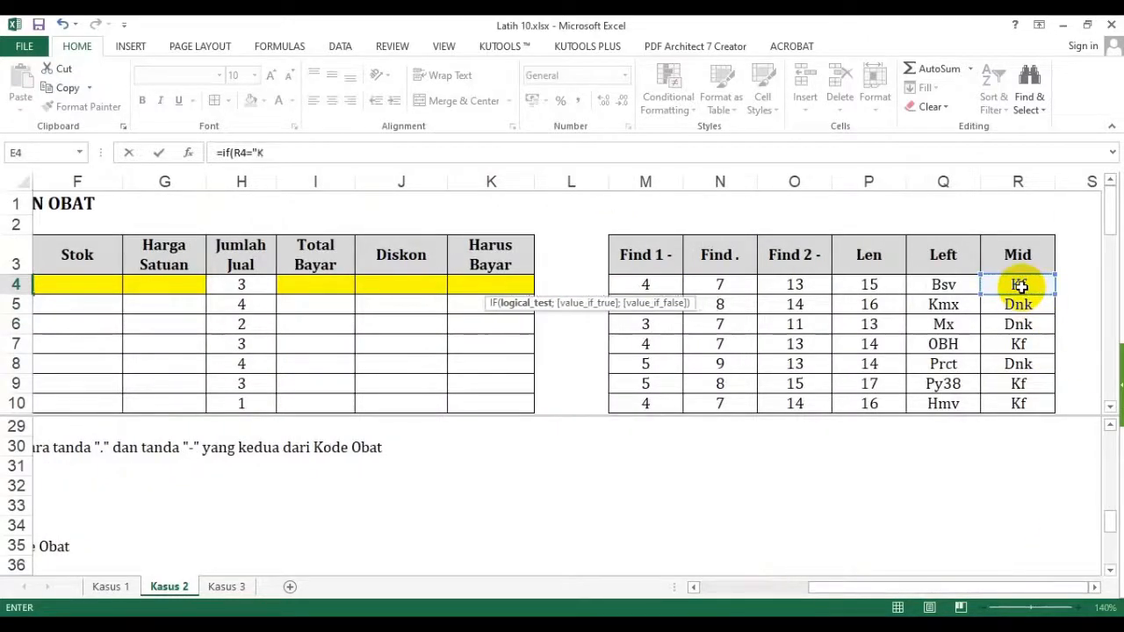
text(f";)
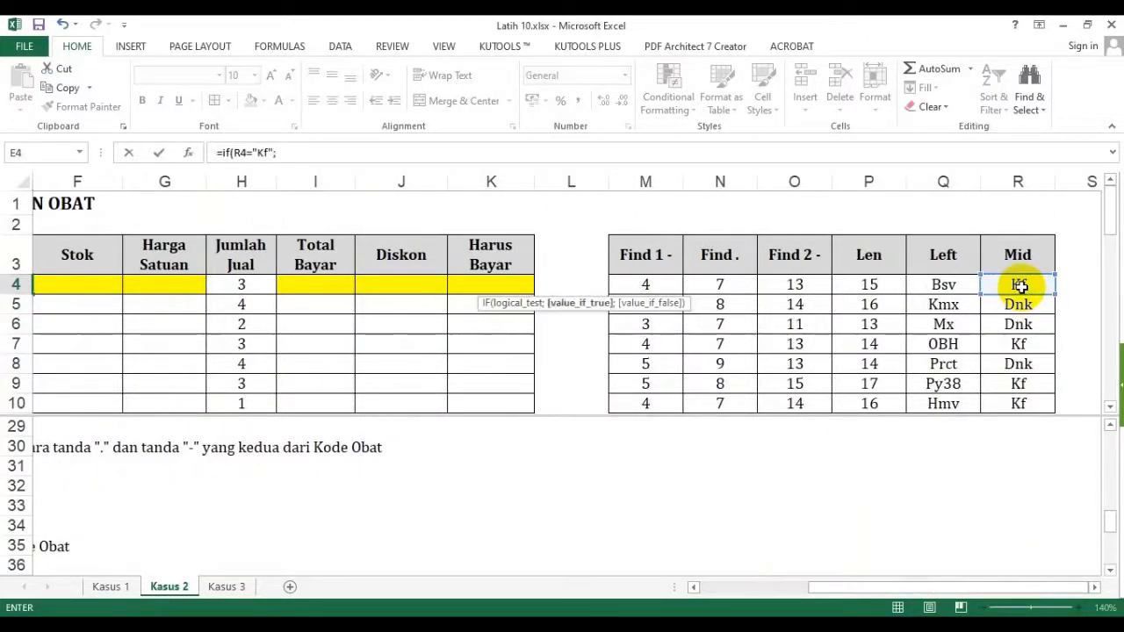
Complete the IF formula in E4 with "Kalbe Farma" when true and "Dankos Laboratories" when false
click(741, 590)
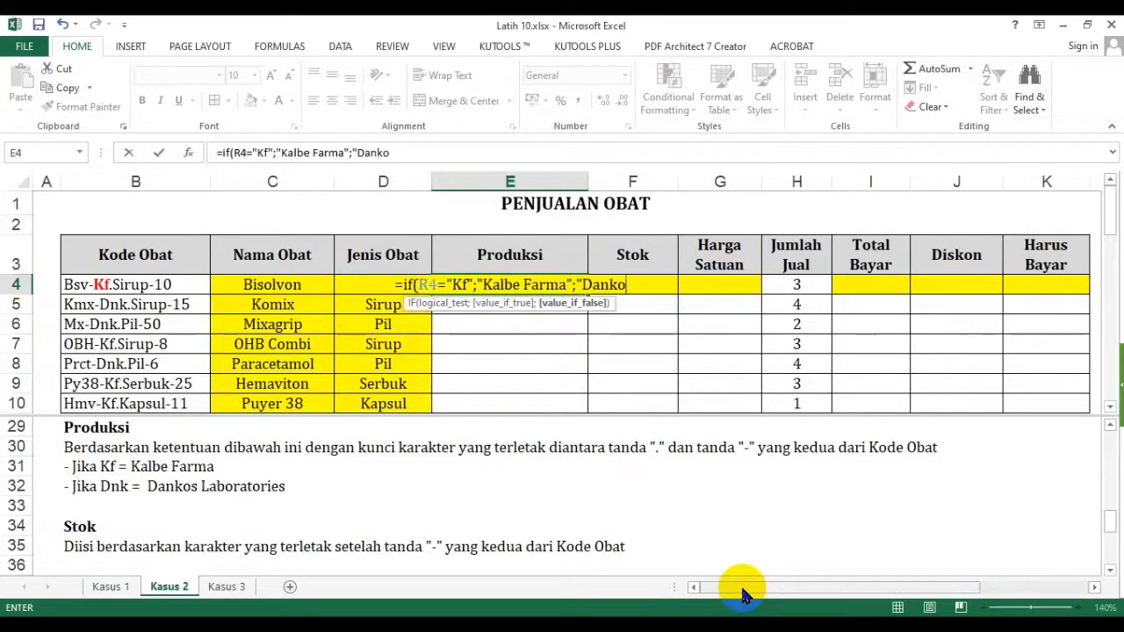
text(b)
key(BackSpace)
key(BackSpace)
key(BackSpace)
text(Lab)
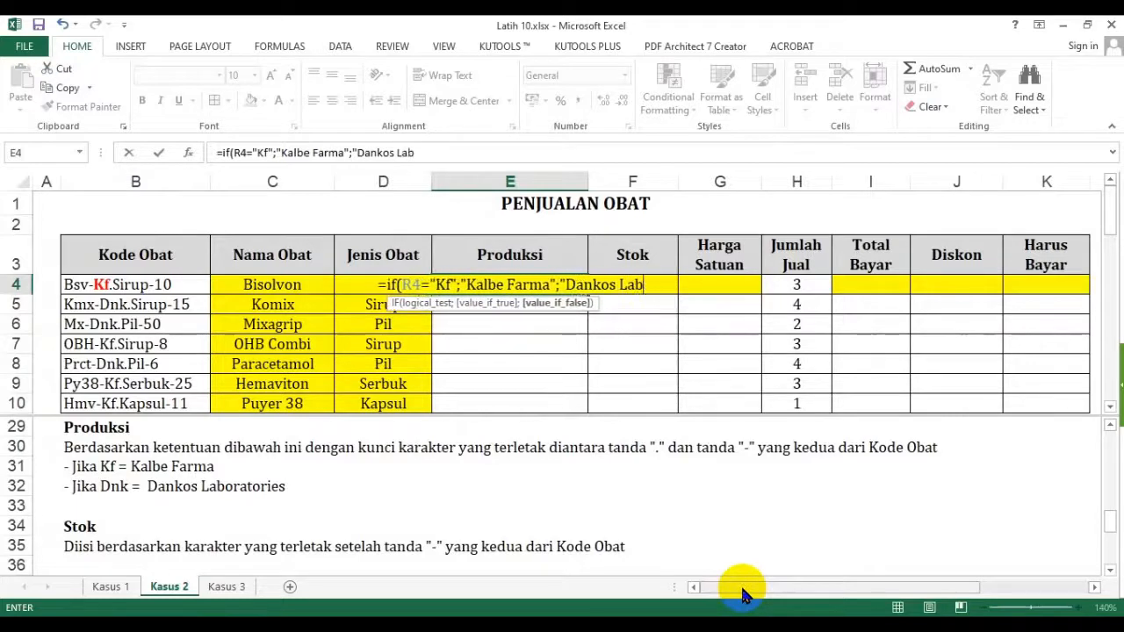
text(oratorie)
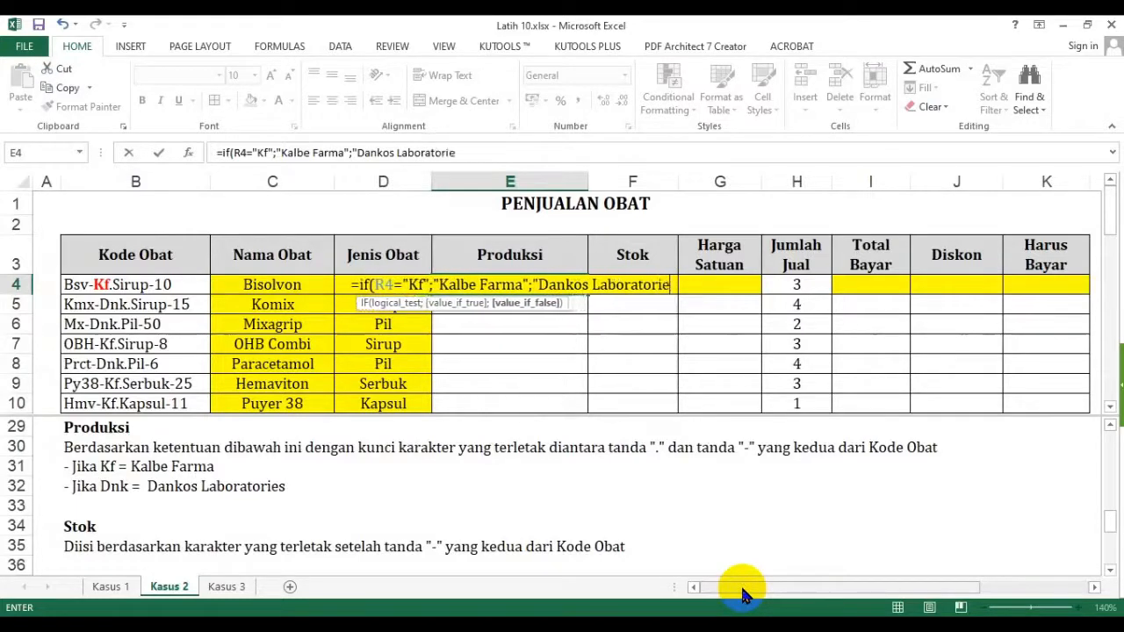
text(s"))
key(Return)
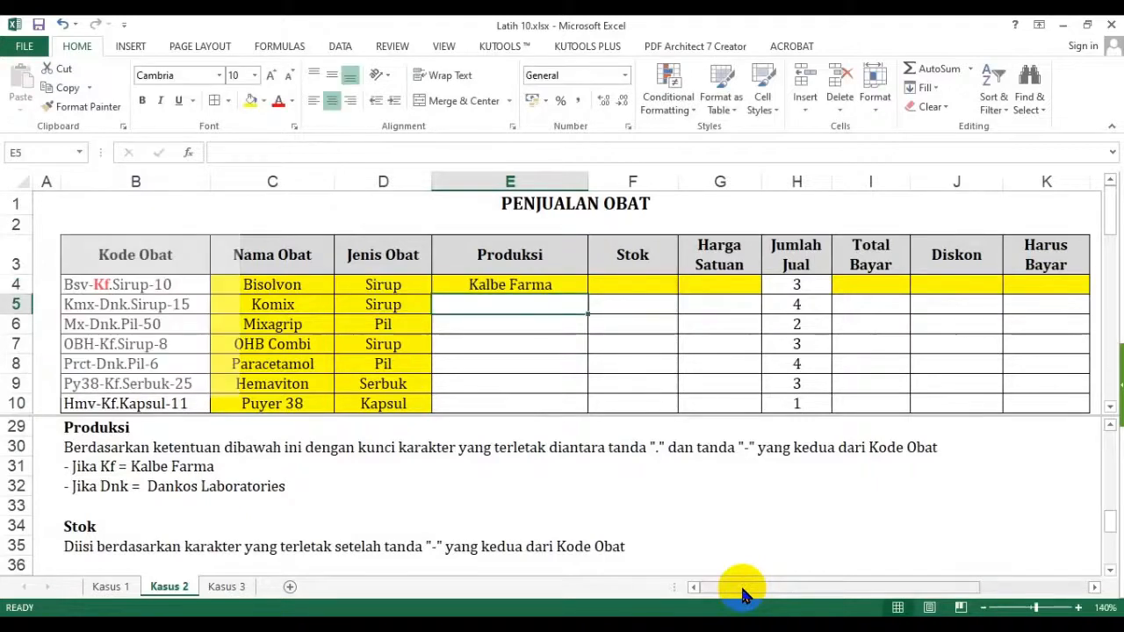
Fill the IF formula from E4 down the Produksi column to E10
click(535, 284)
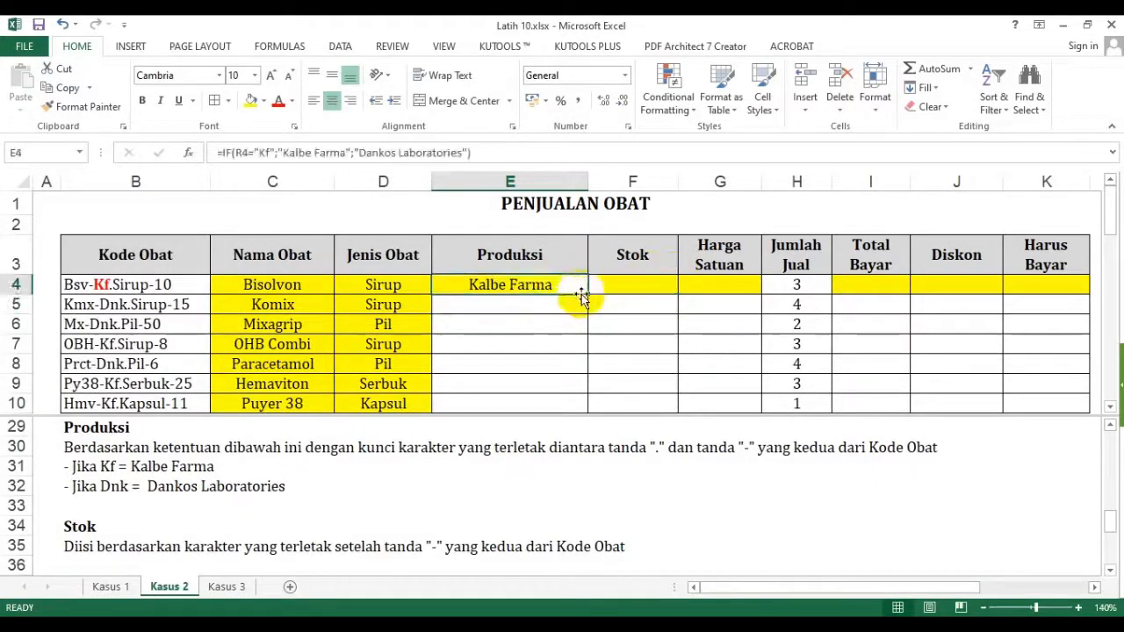
double_click(584, 293)
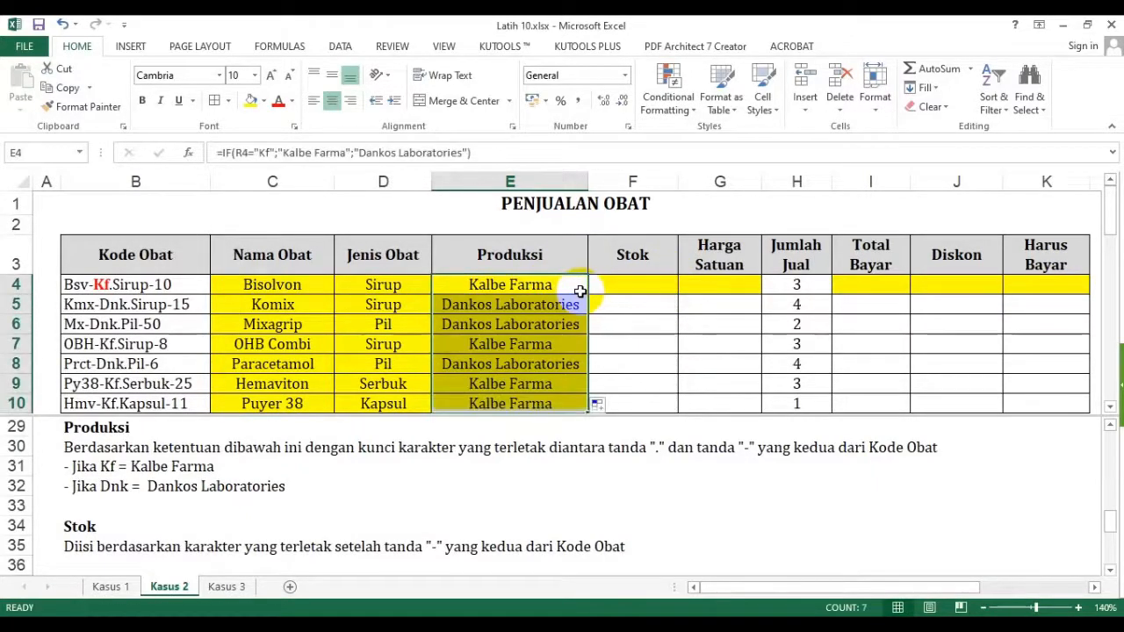
scroll(514, 312, down, 1)
scroll(514, 312, up, 1)
click(514, 289)
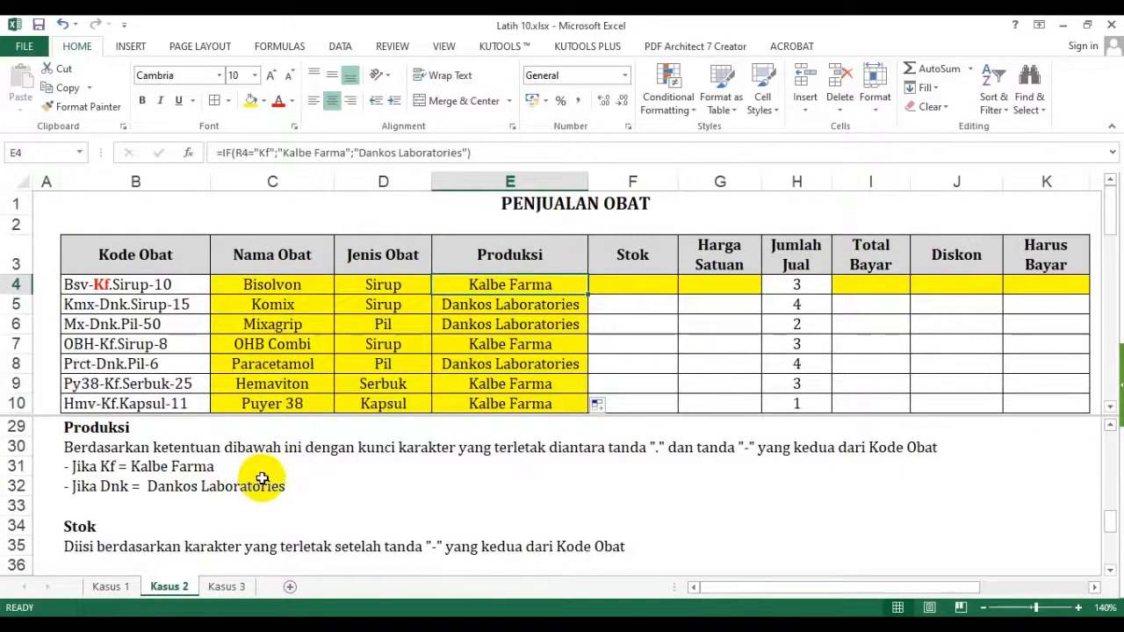
click(261, 480)
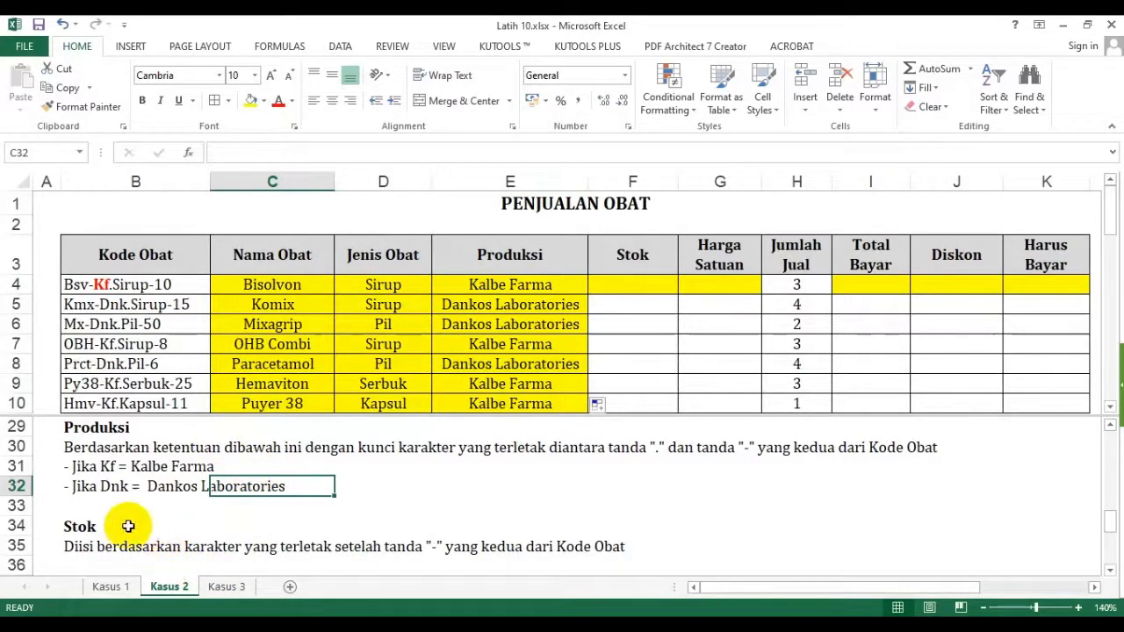
click(158, 526)
scroll(161, 526, down, 1)
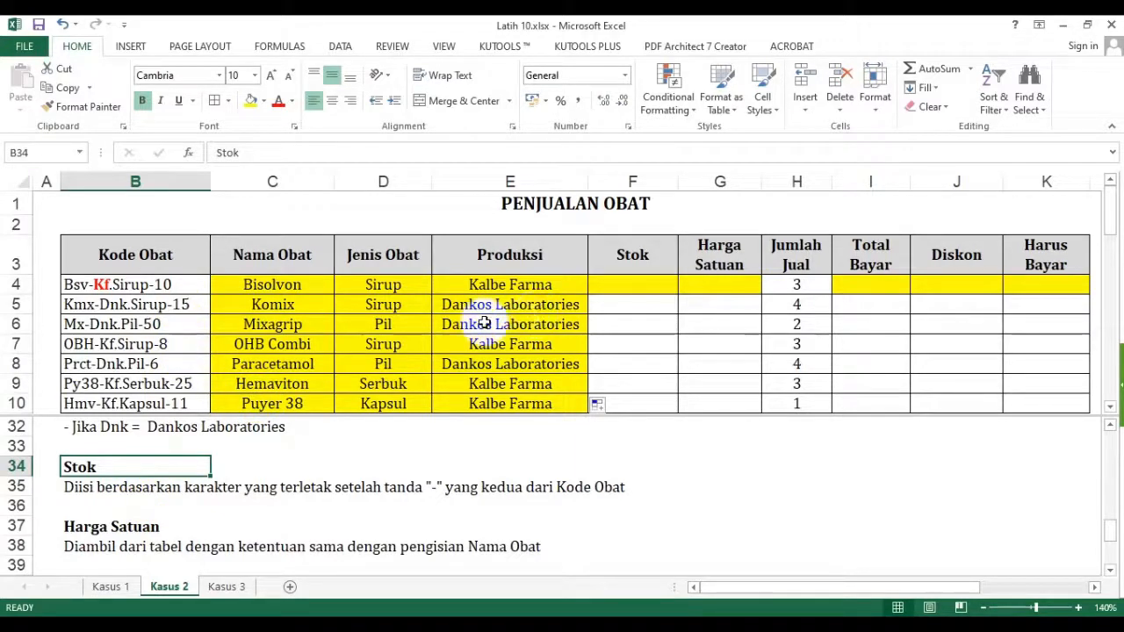
click(164, 284)
click(633, 283)
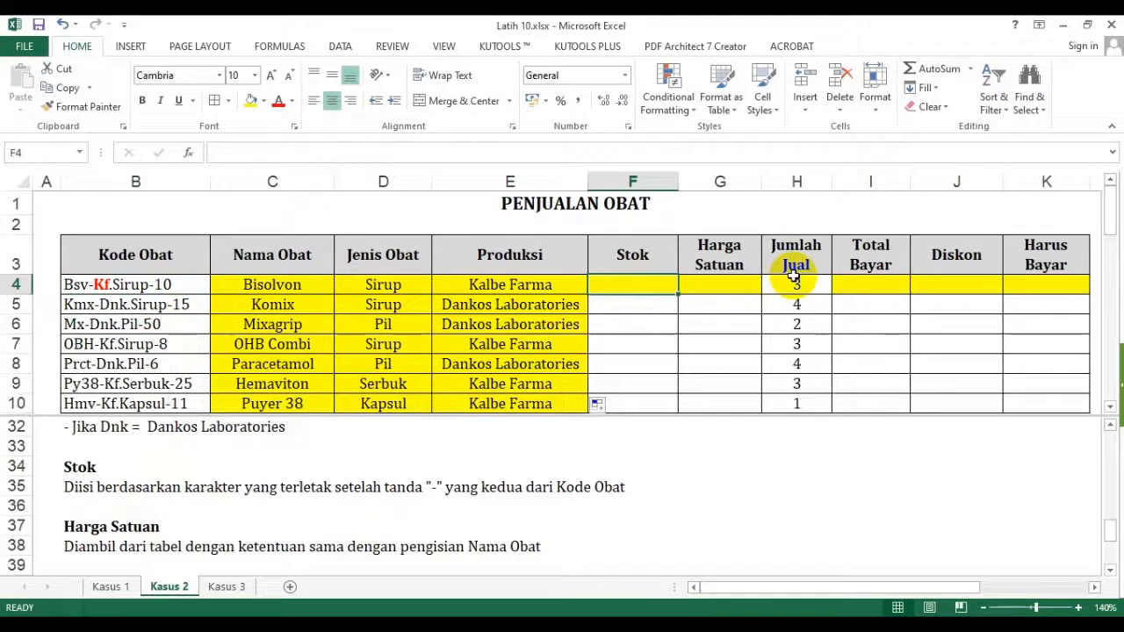
text(=ri)
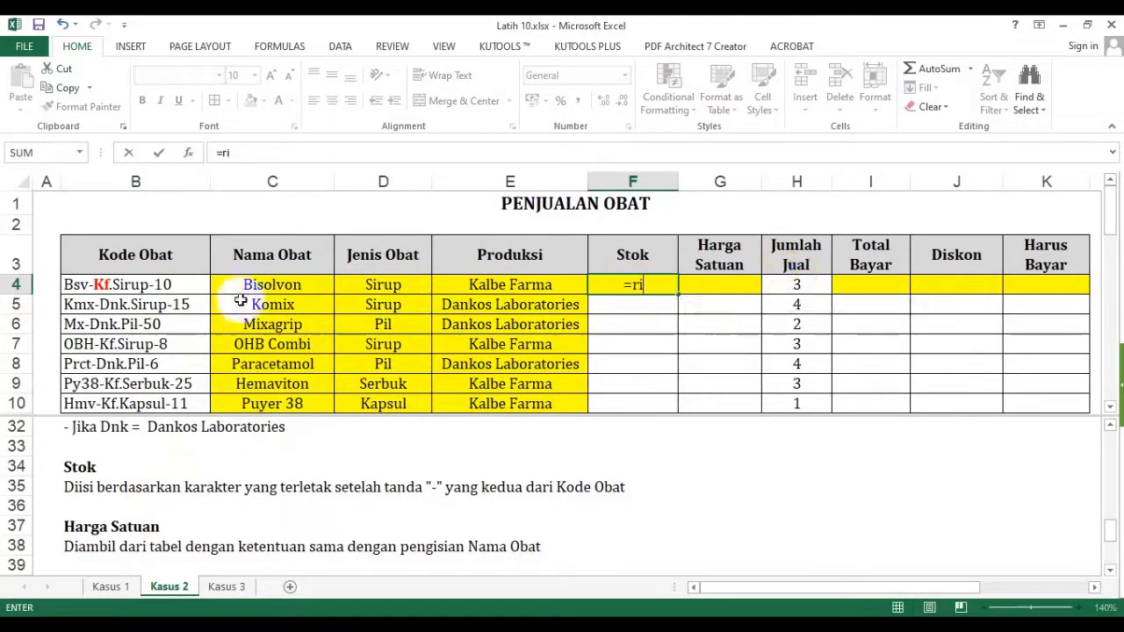
Set the font colour of the whole code in Kode Obat cell B4 to black
click(182, 283)
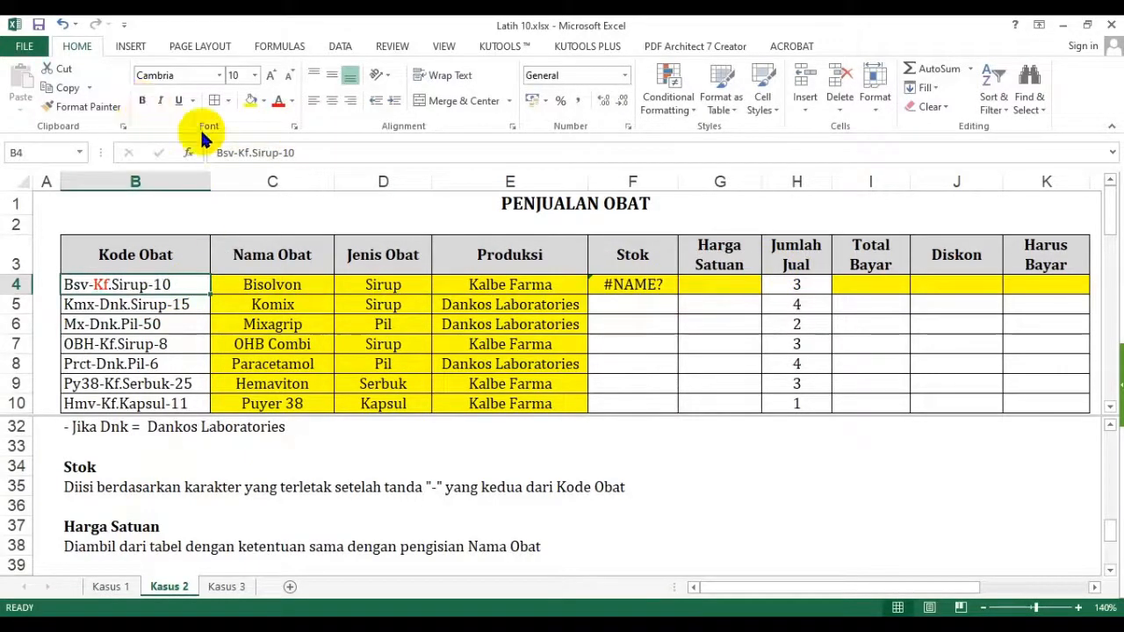
click(291, 100)
click(307, 278)
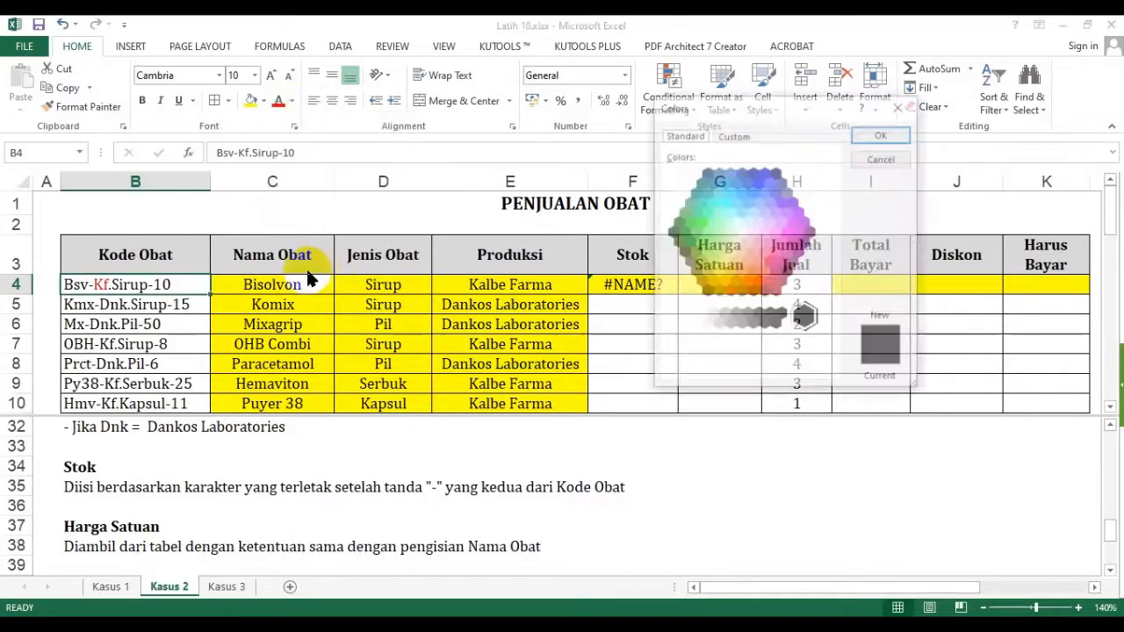
key(Escape)
click(291, 100)
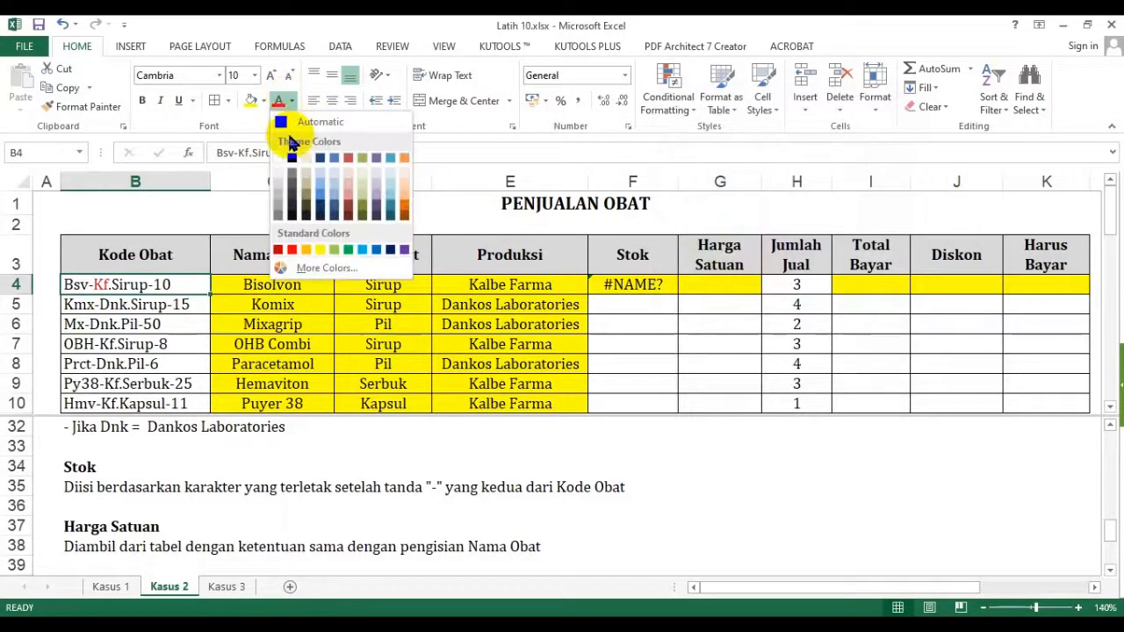
click(291, 157)
key(F2)
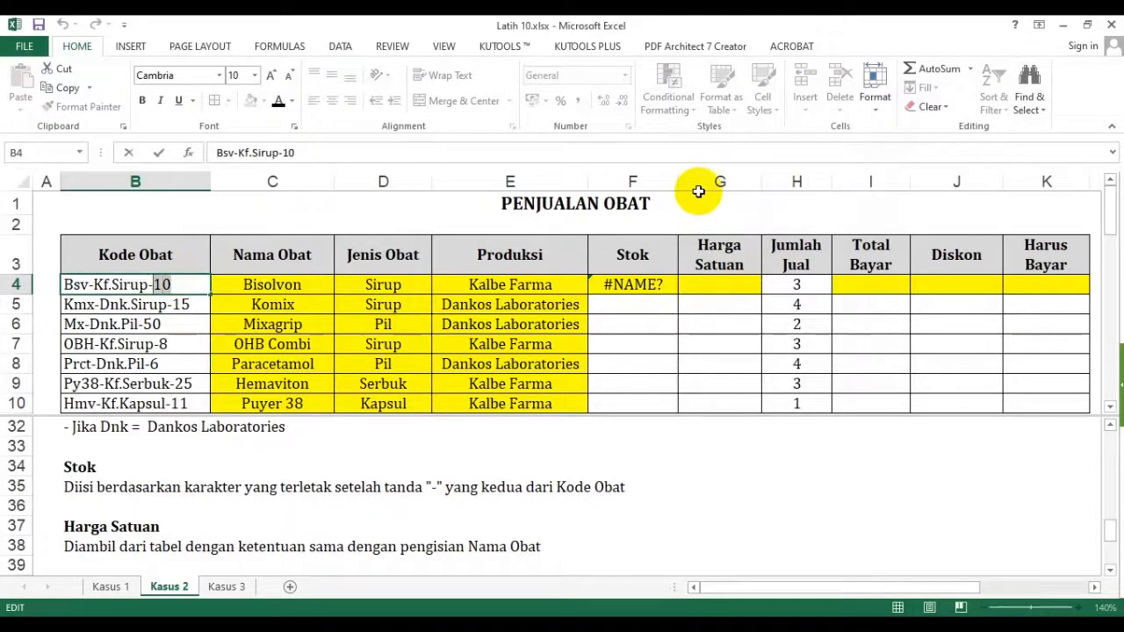
click(178, 302)
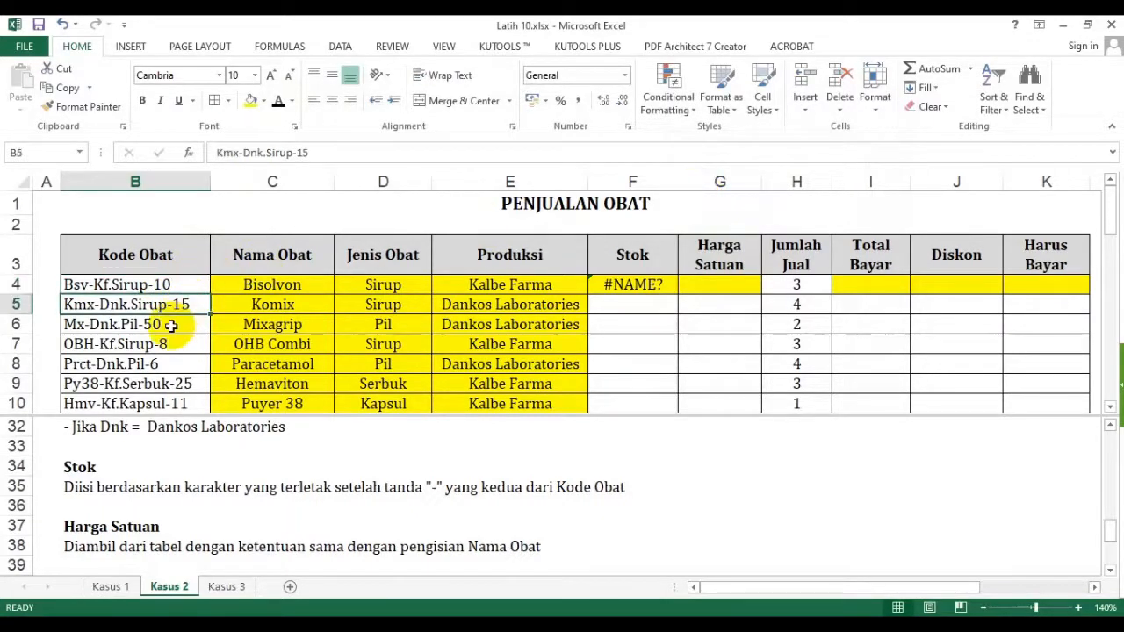
click(159, 324)
Enter the formula =RIGHT(B4;P4-O4) in Stok cell F4, using the Len and Find 2 helper cells
click(637, 284)
text(=)
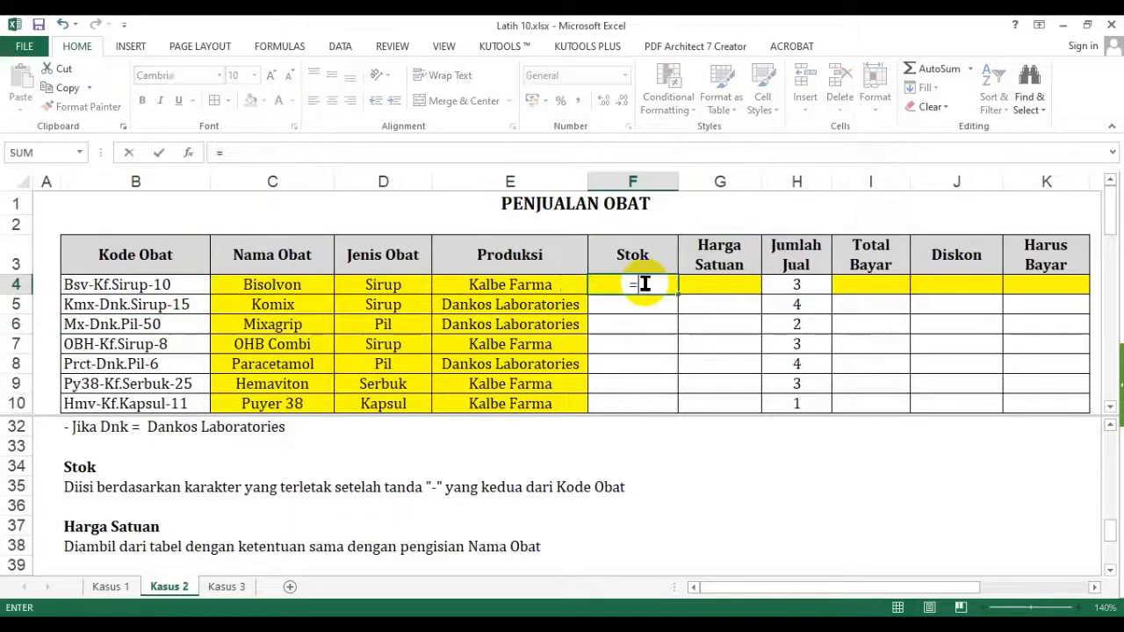
text(right()
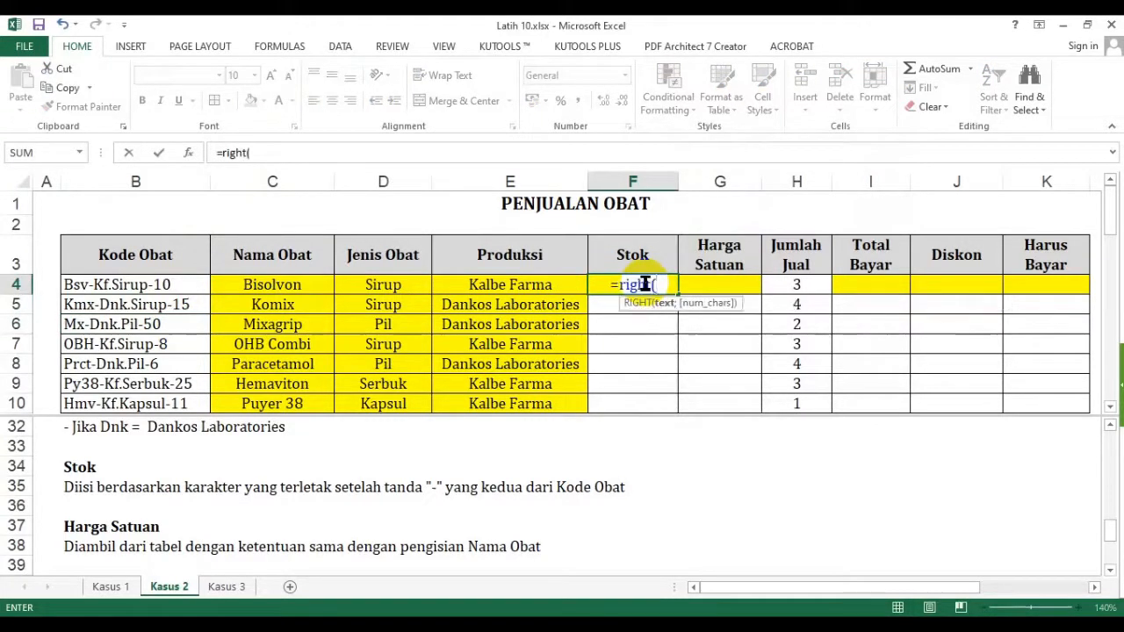
click(170, 286)
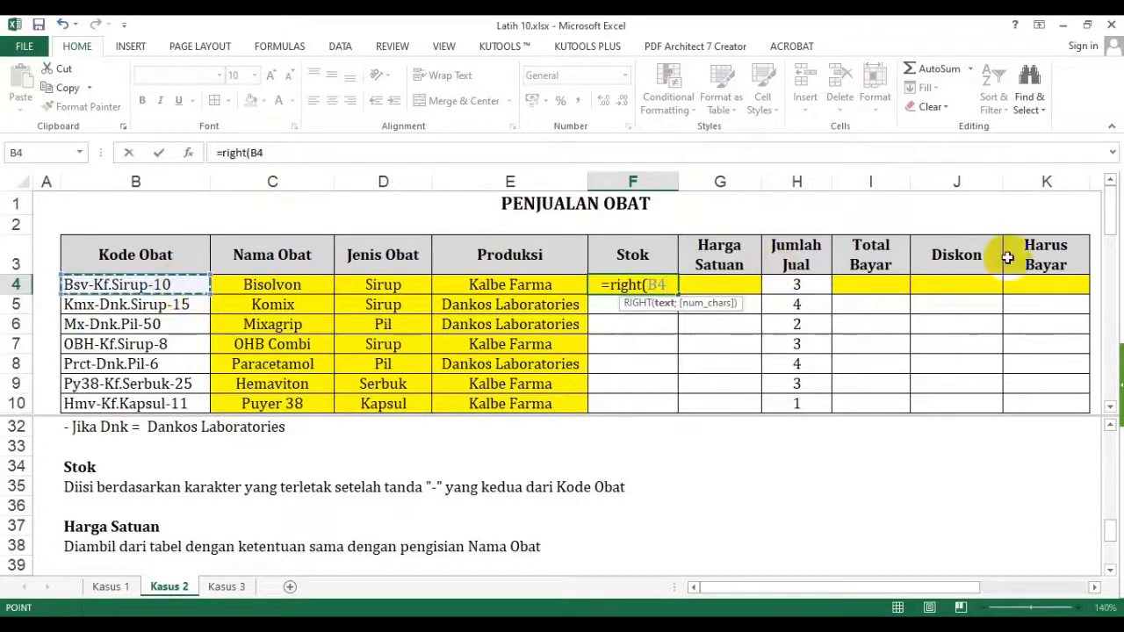
text(;)
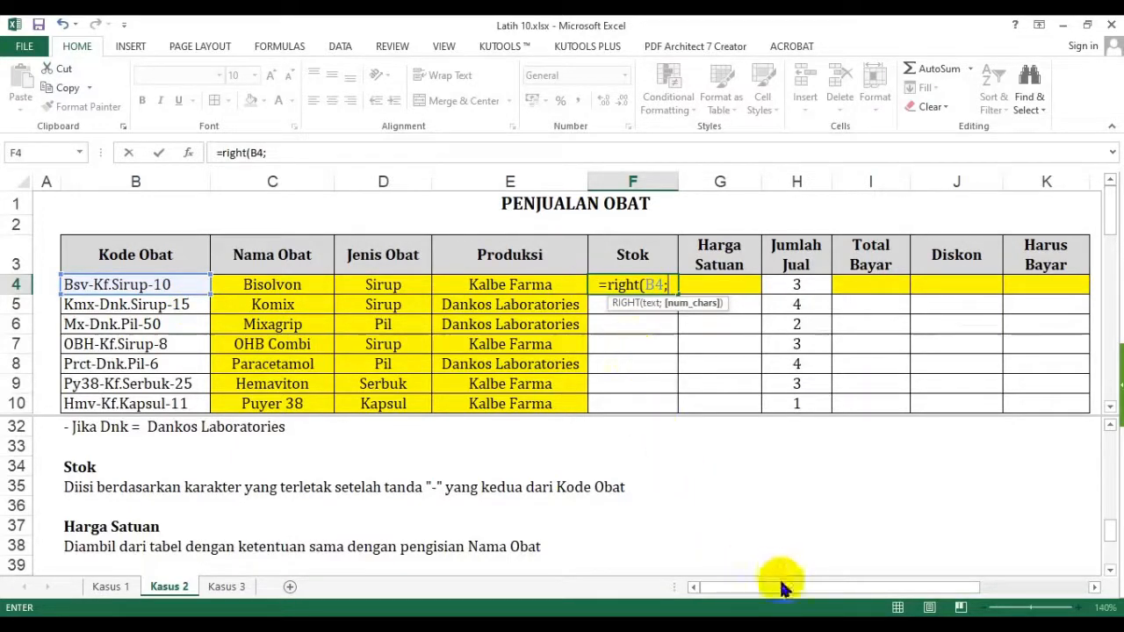
drag(782, 587, 893, 584)
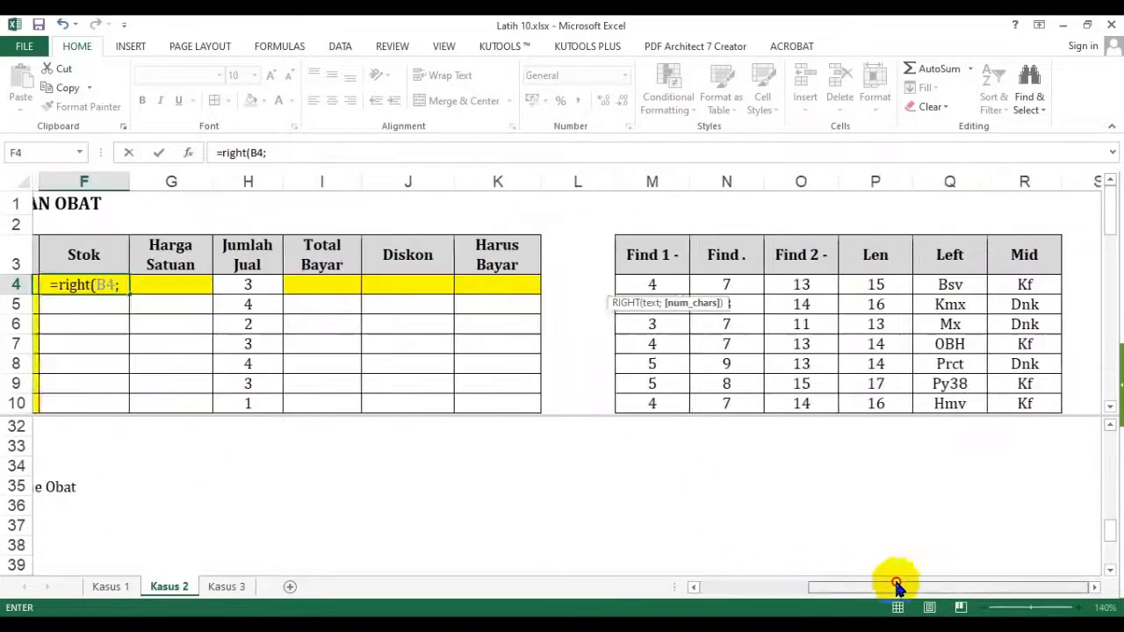
click(870, 286)
text(-)
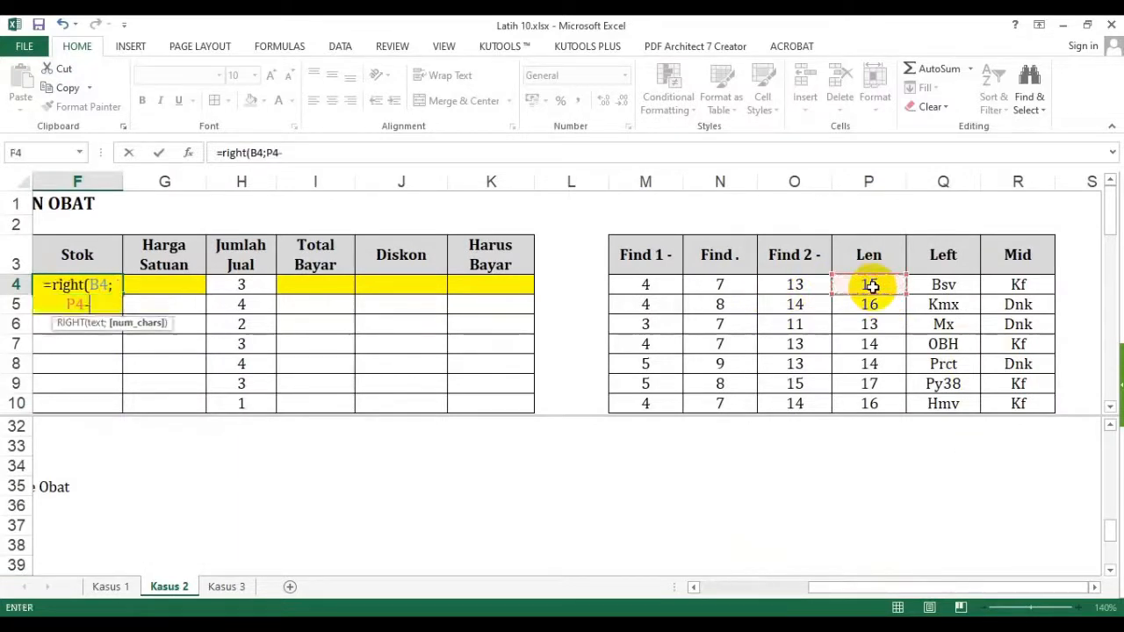
click(794, 286)
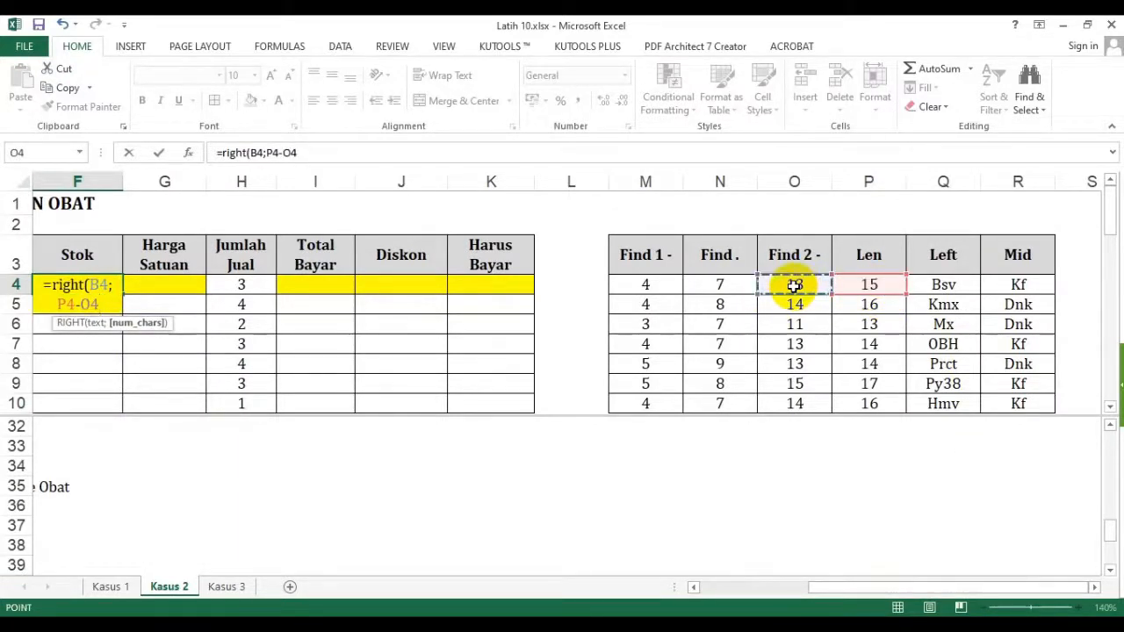
text())
key(Return)
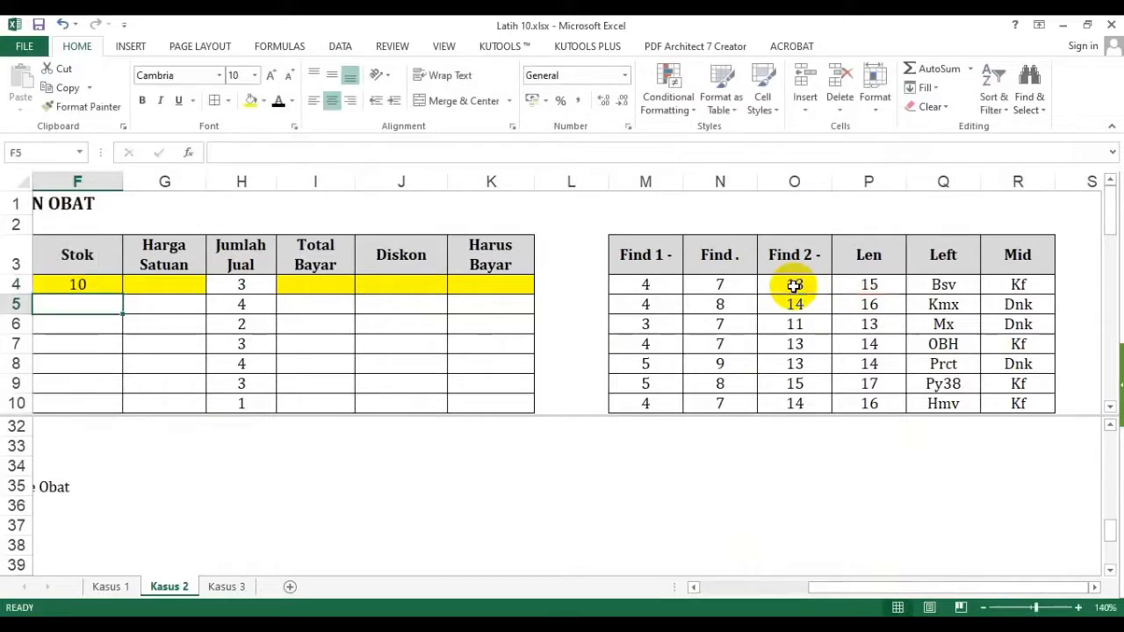
Wrap the RIGHT formula in F4 in the VALUE function and fill it down the Stok column to F10
click(743, 588)
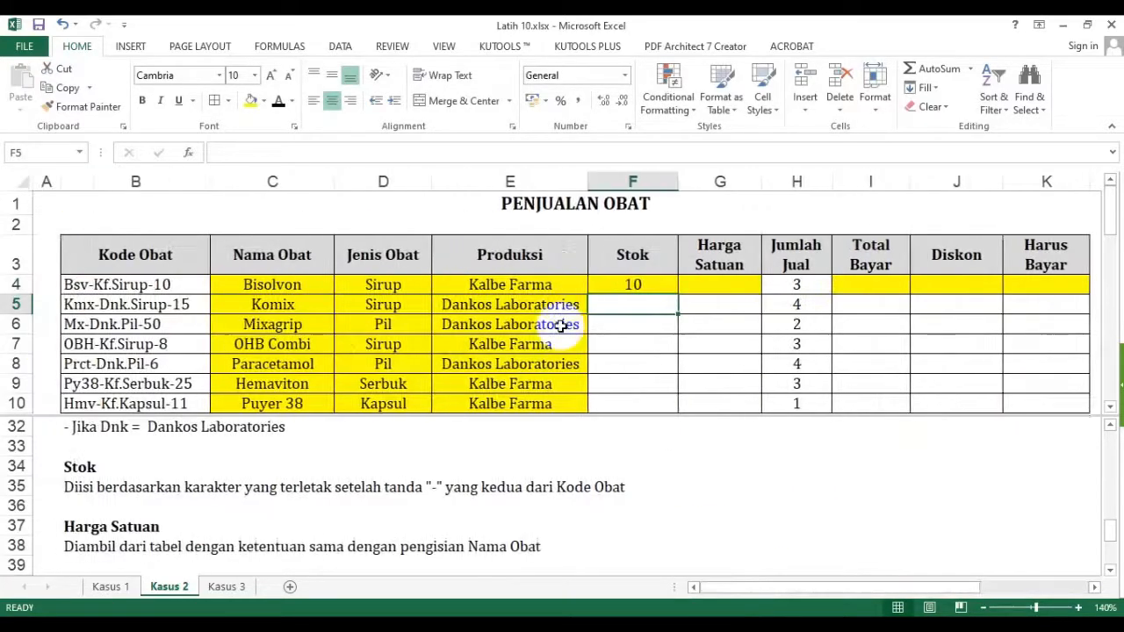
click(628, 288)
double_click(663, 289)
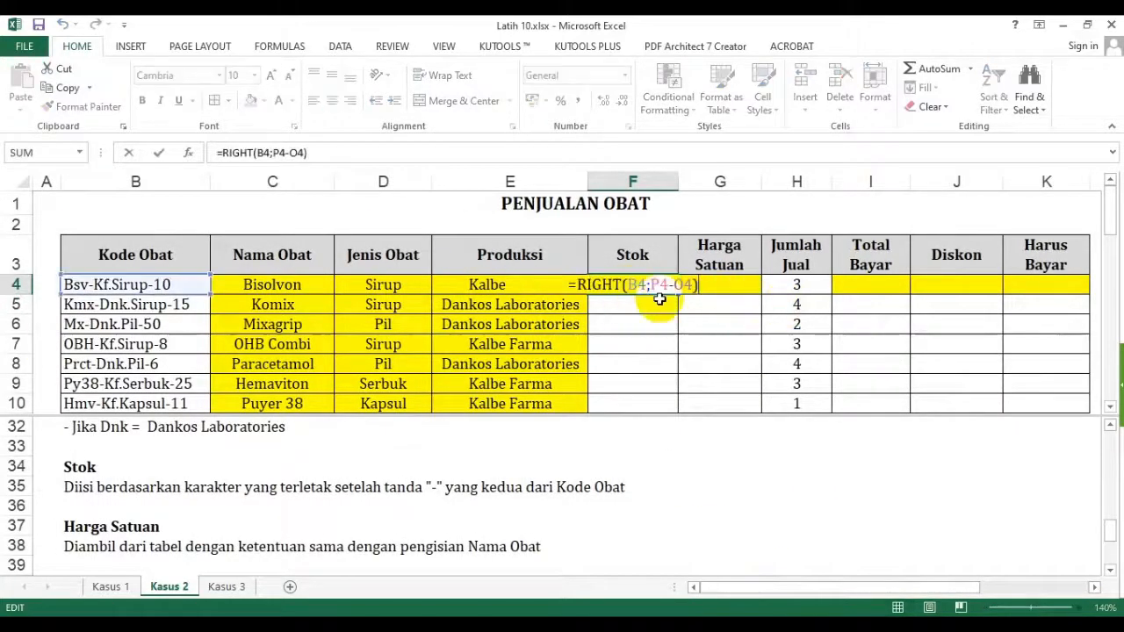
text(acvl)
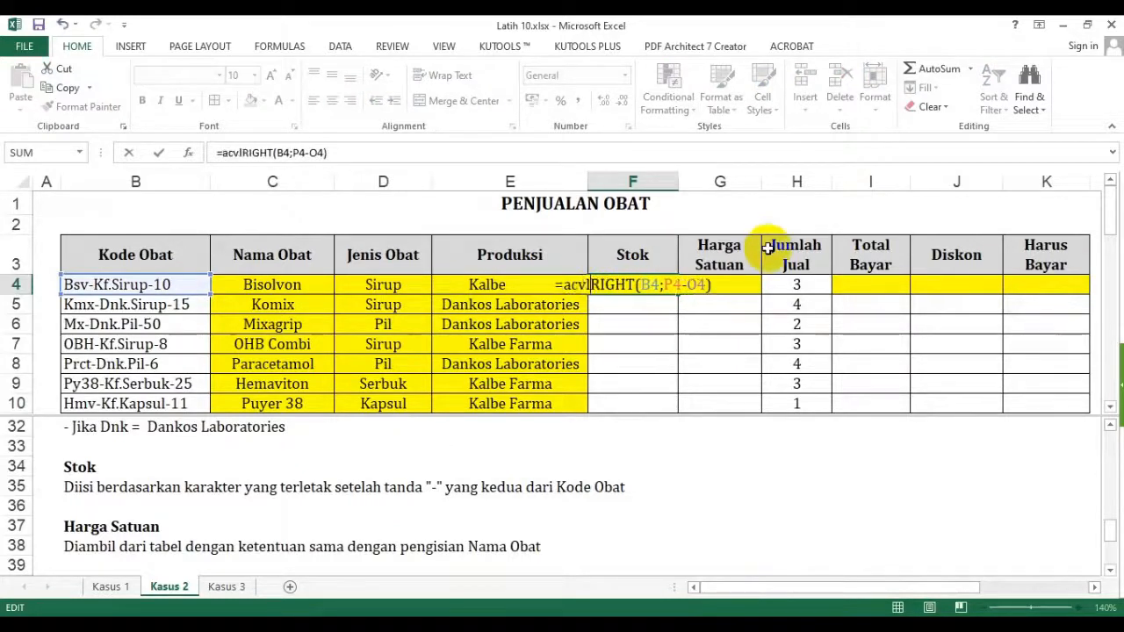
key(BackSpace)
key(BackSpace)
key(BackSpace)
key(BackSpace)
text(value)
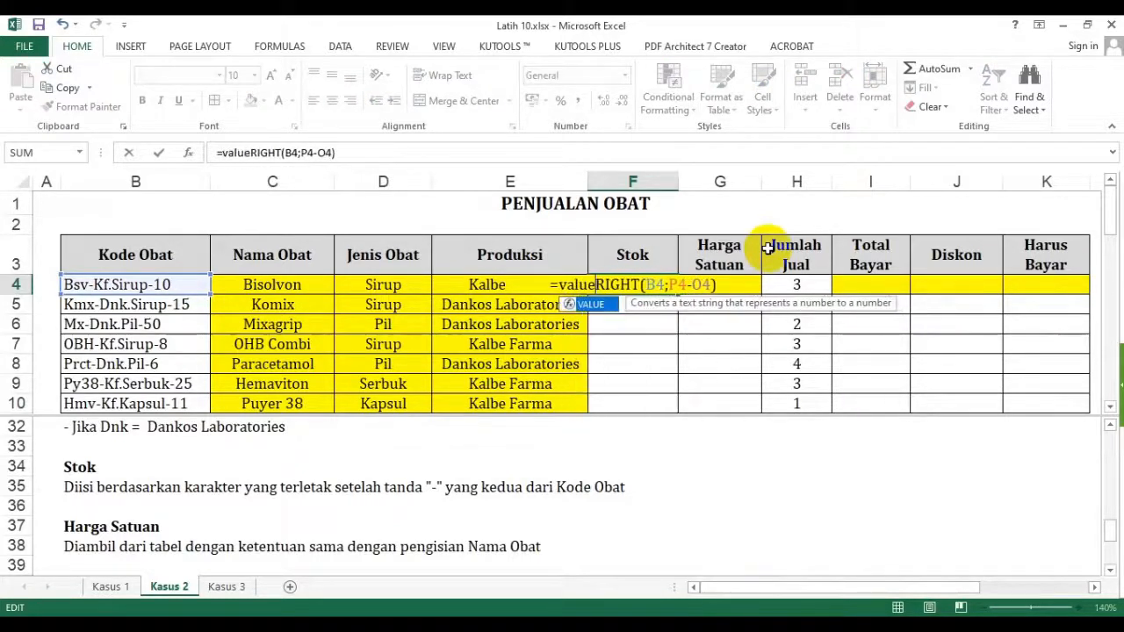
text(()
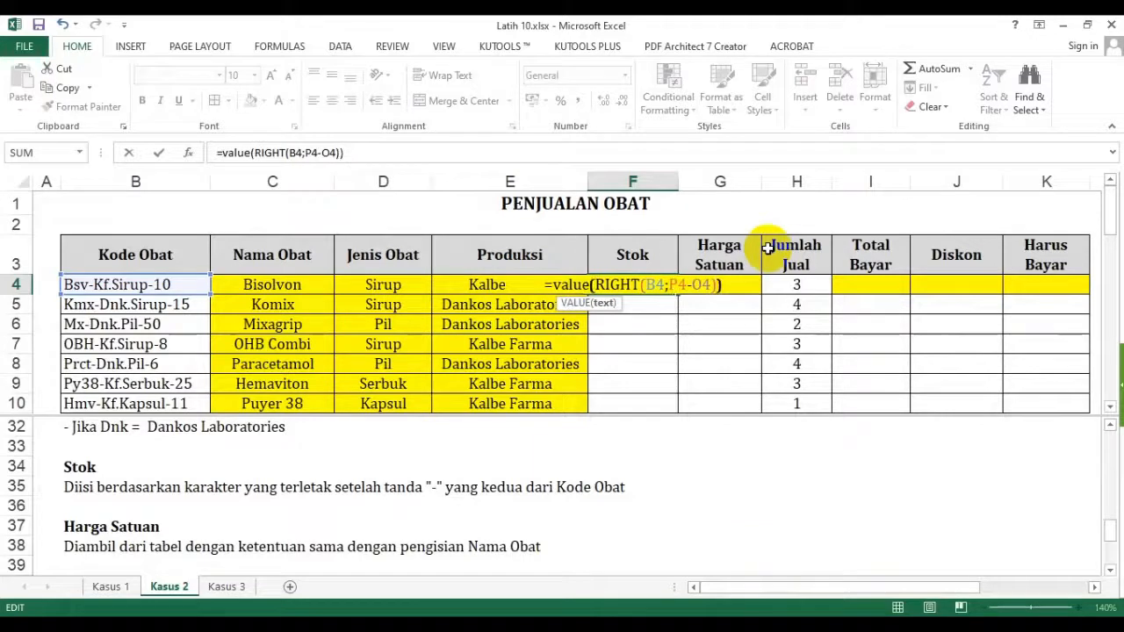
key(Return)
click(664, 286)
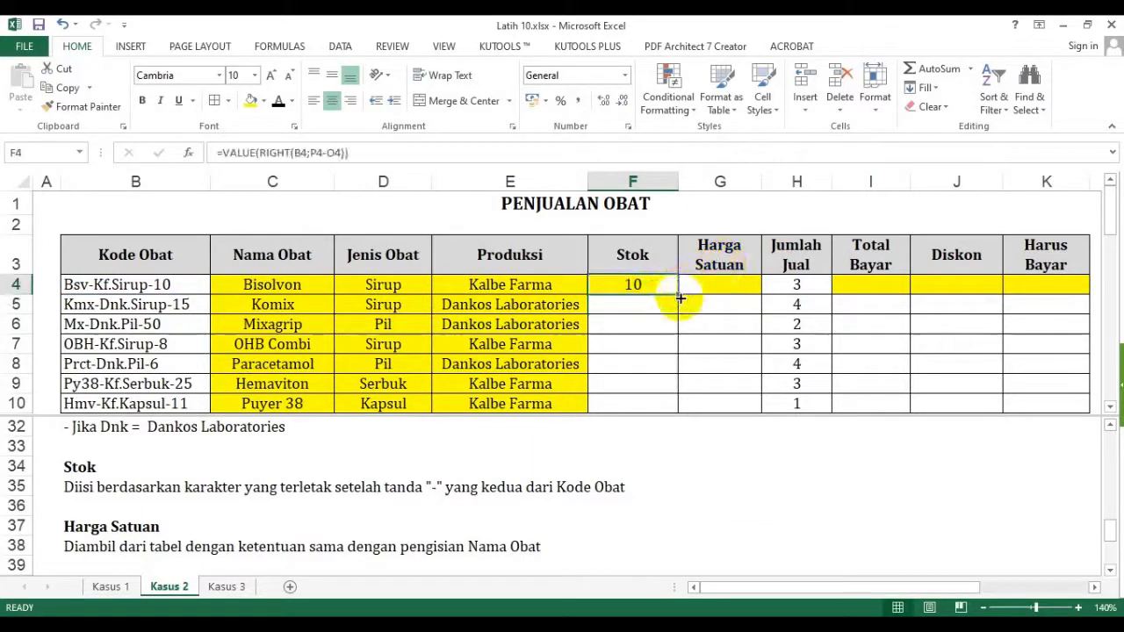
double_click(677, 295)
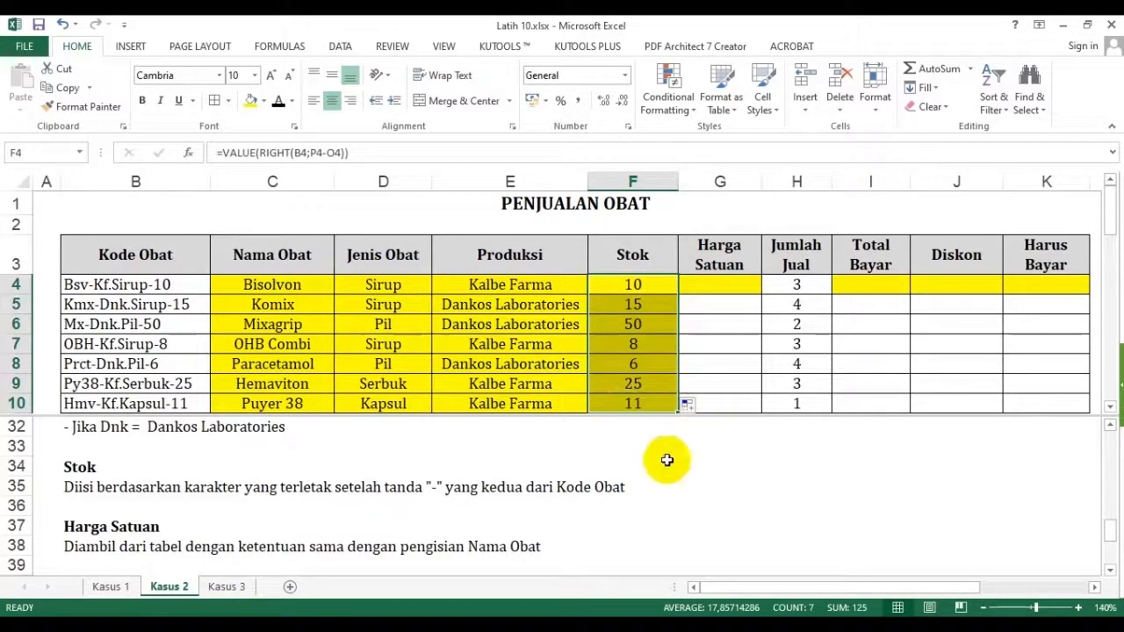
Copy the text of the VLOOKUP formula in Nama Obat cell C4 for reuse in Harga Satuan
click(514, 524)
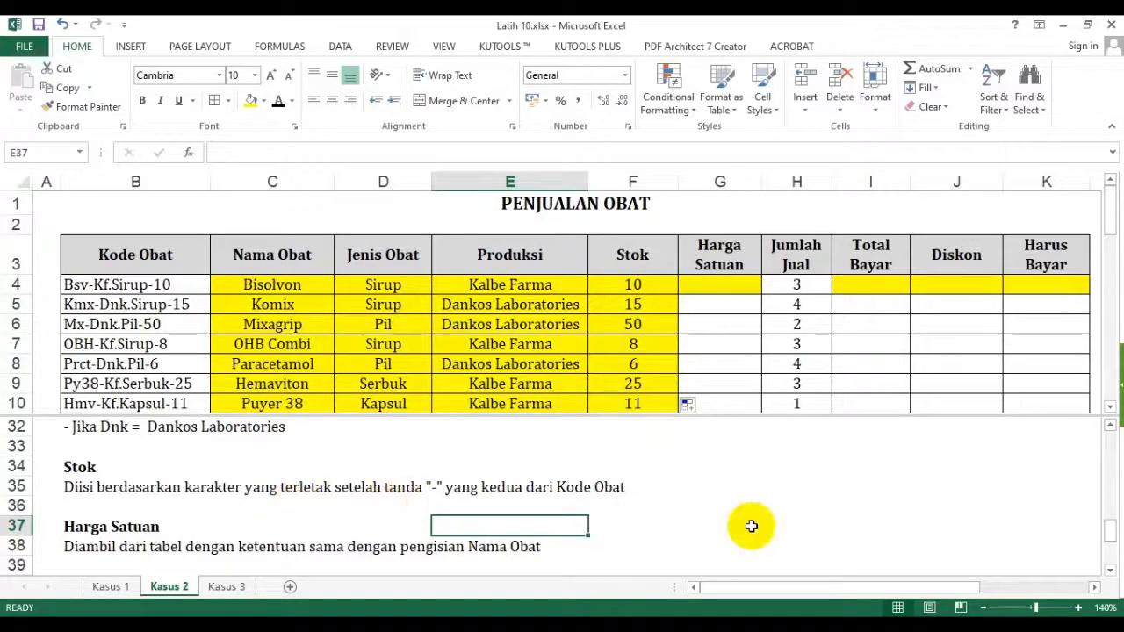
drag(795, 587, 734, 588)
click(416, 489)
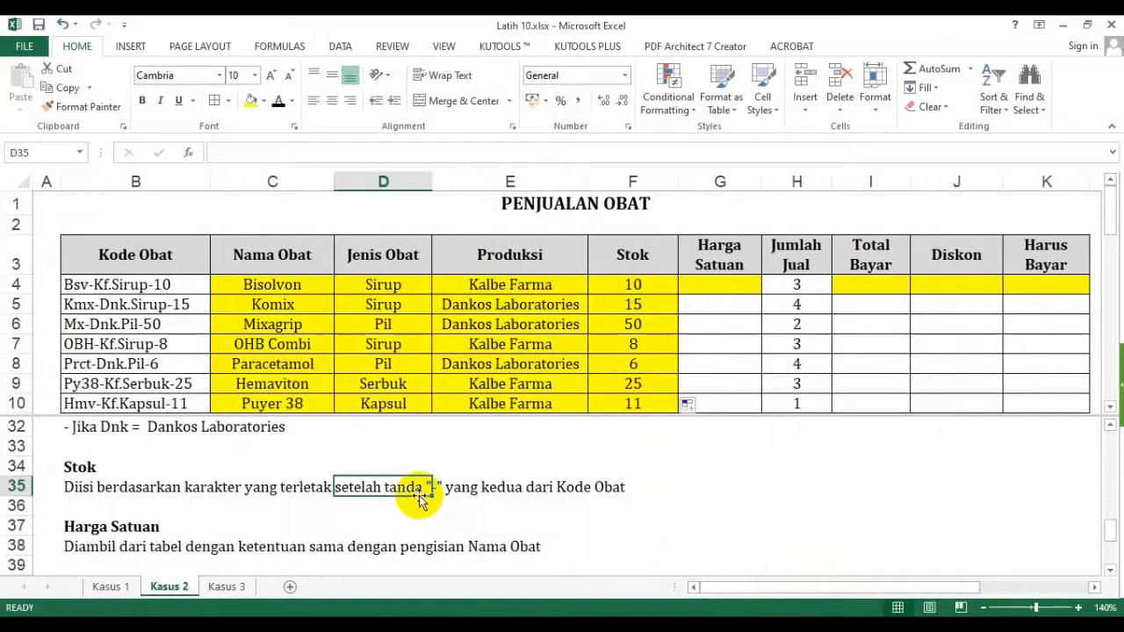
scroll(417, 496, up, 5)
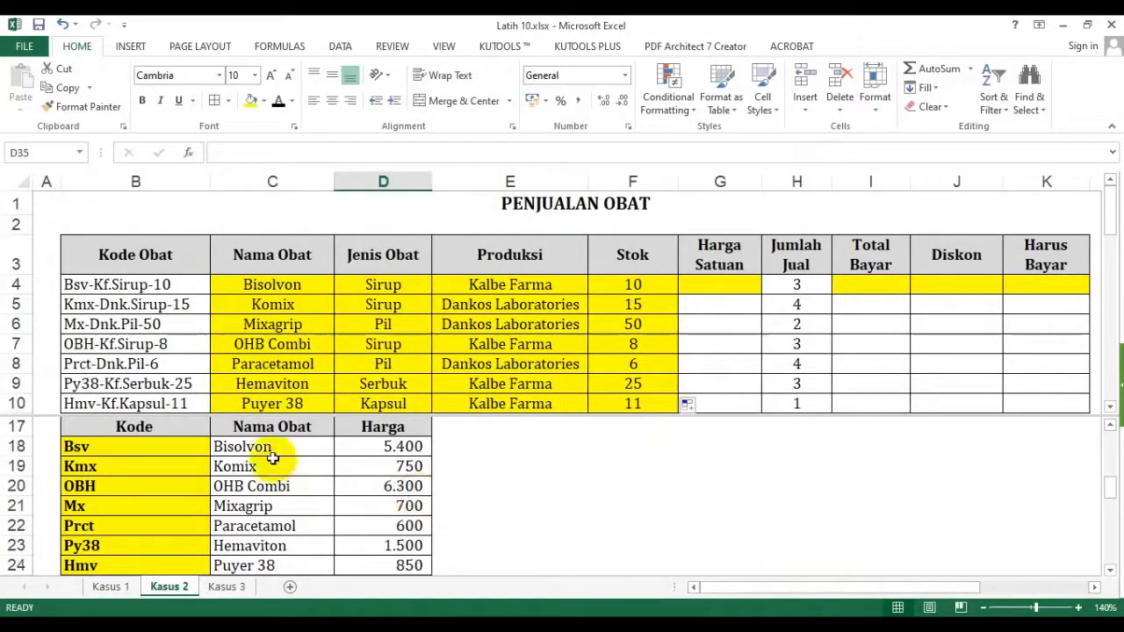
click(276, 282)
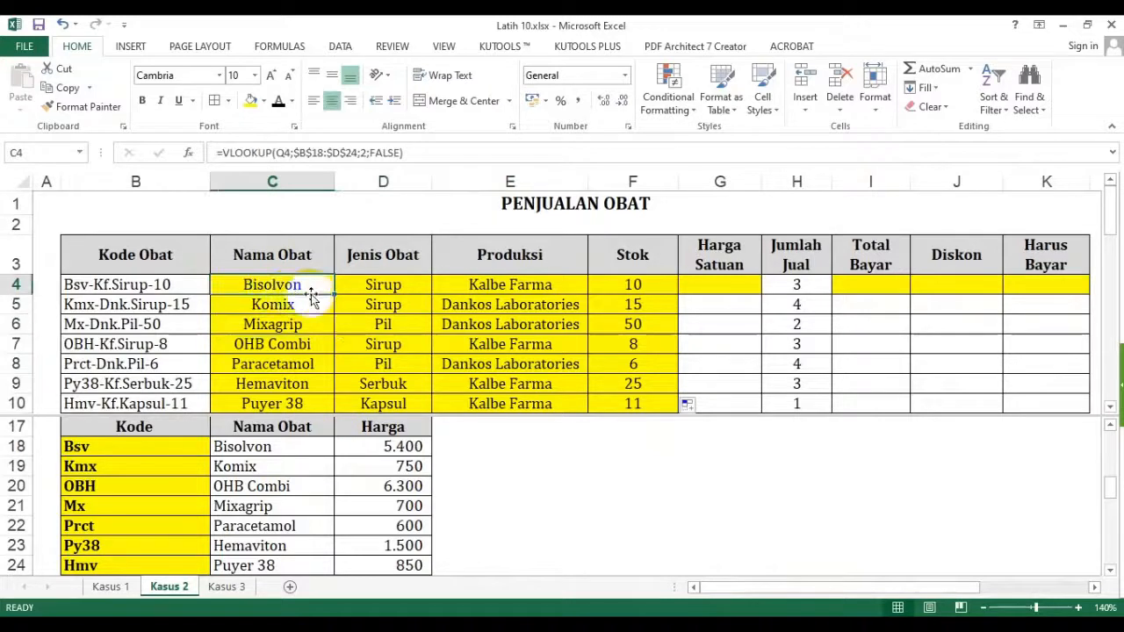
click(380, 338)
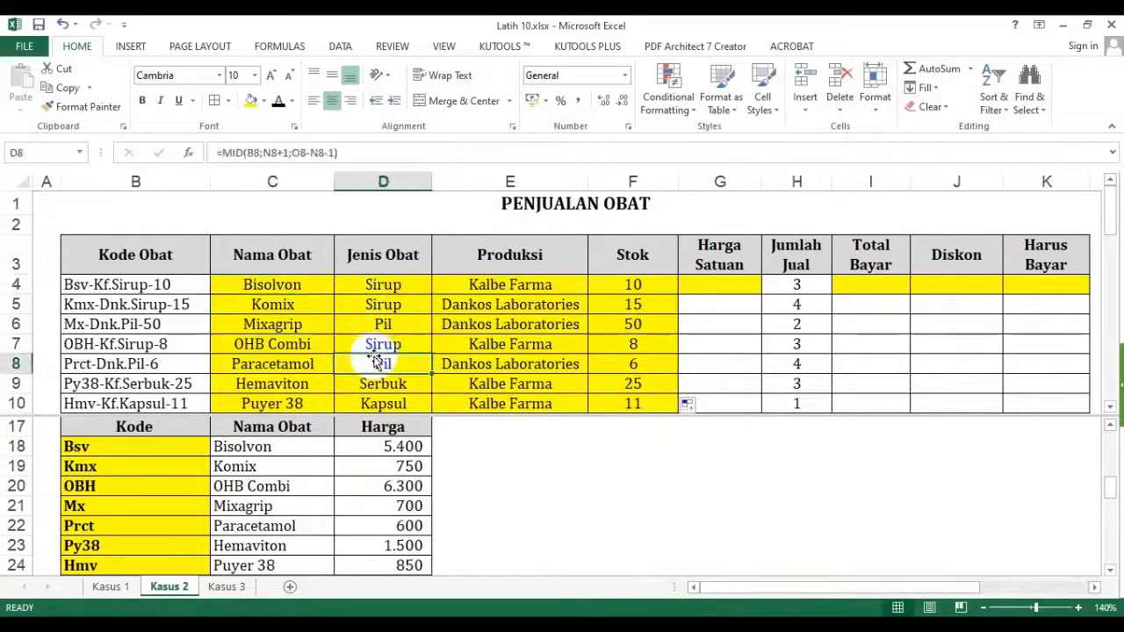
click(308, 285)
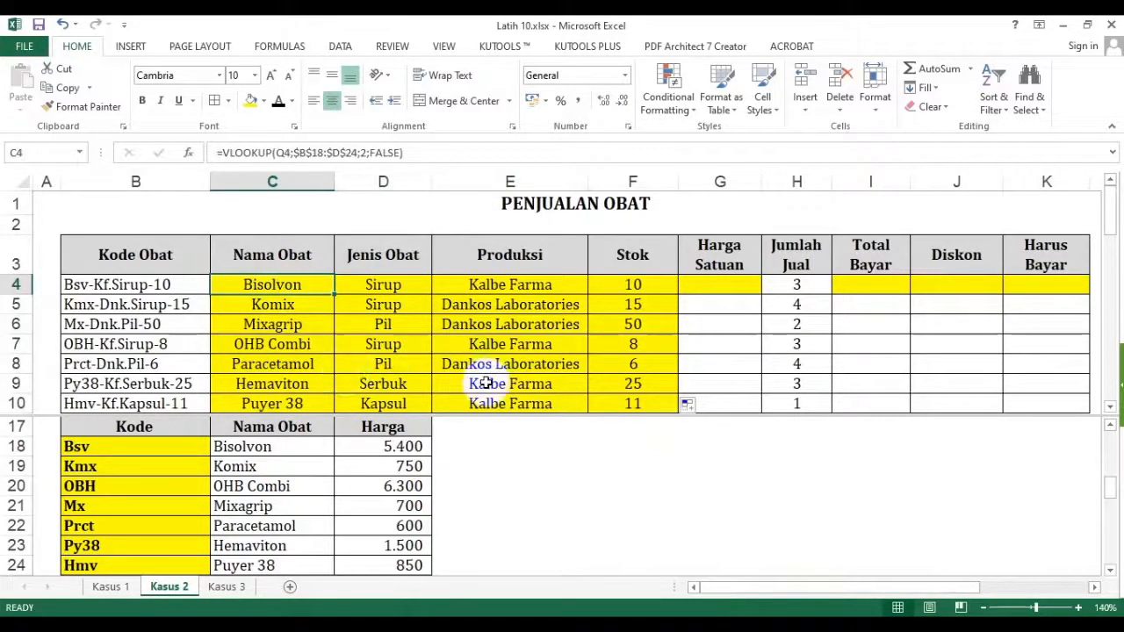
drag(437, 155, 139, 153)
key(ctrl+c)
click(158, 153)
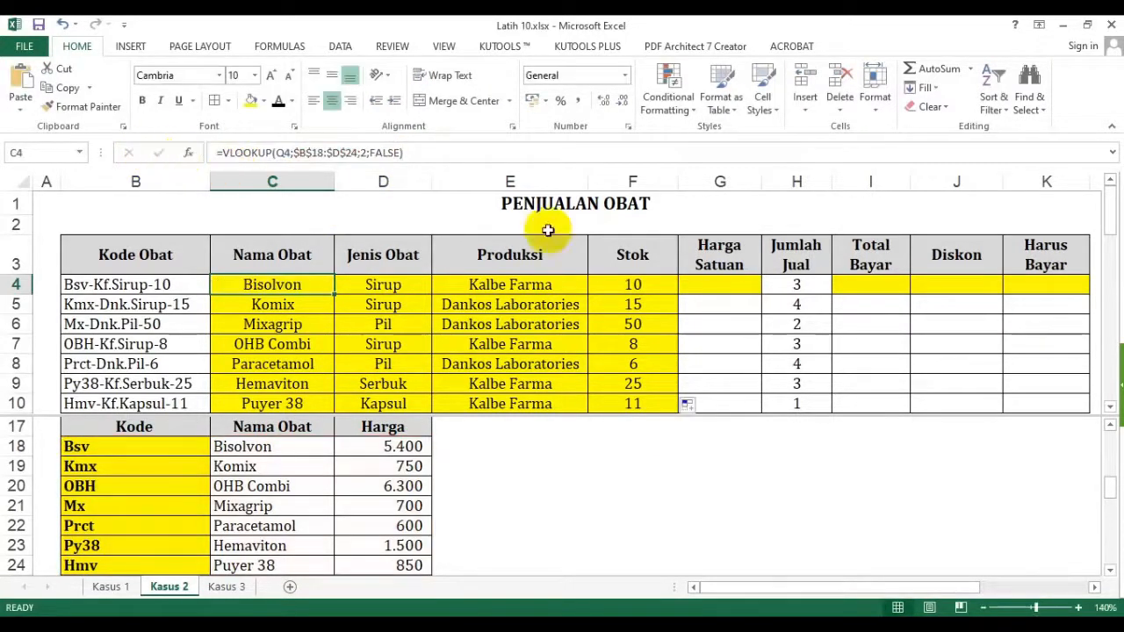
Paste the VLOOKUP formula into Harga Satuan cell G4 and set its column index to 3
click(720, 286)
click(427, 153)
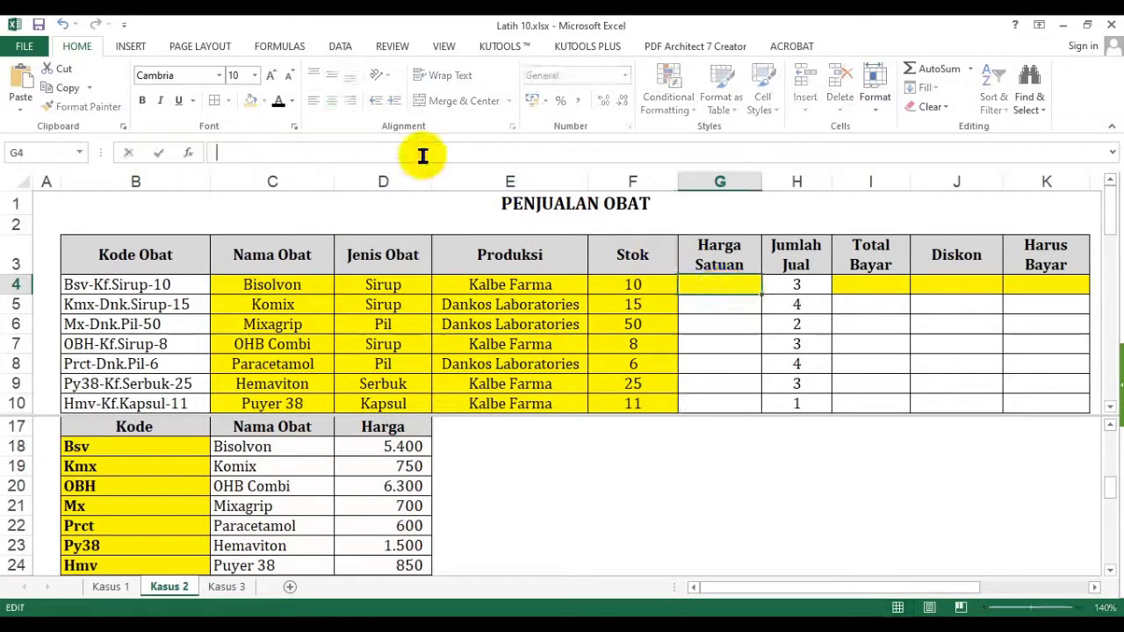
key(ctrl+v)
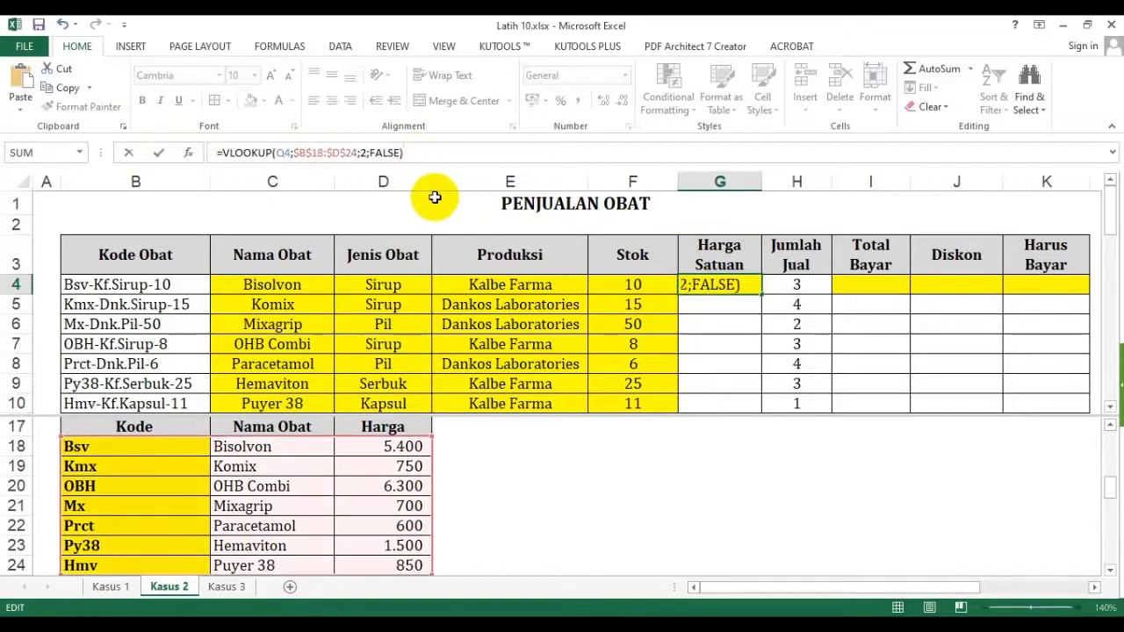
click(362, 153)
text(3)
key(Return)
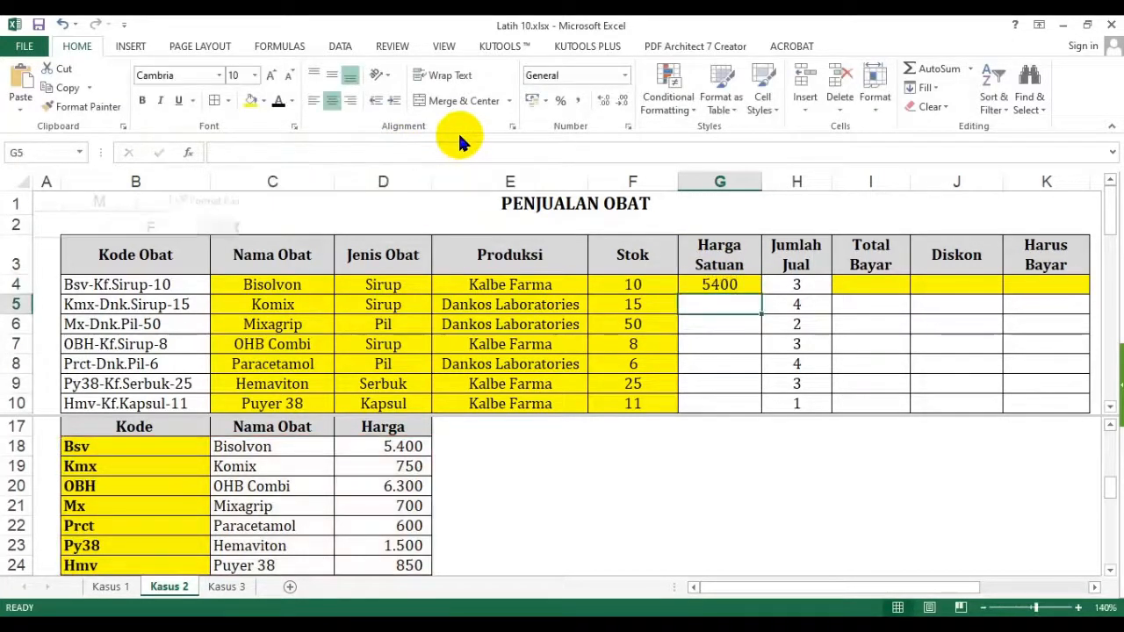
click(734, 284)
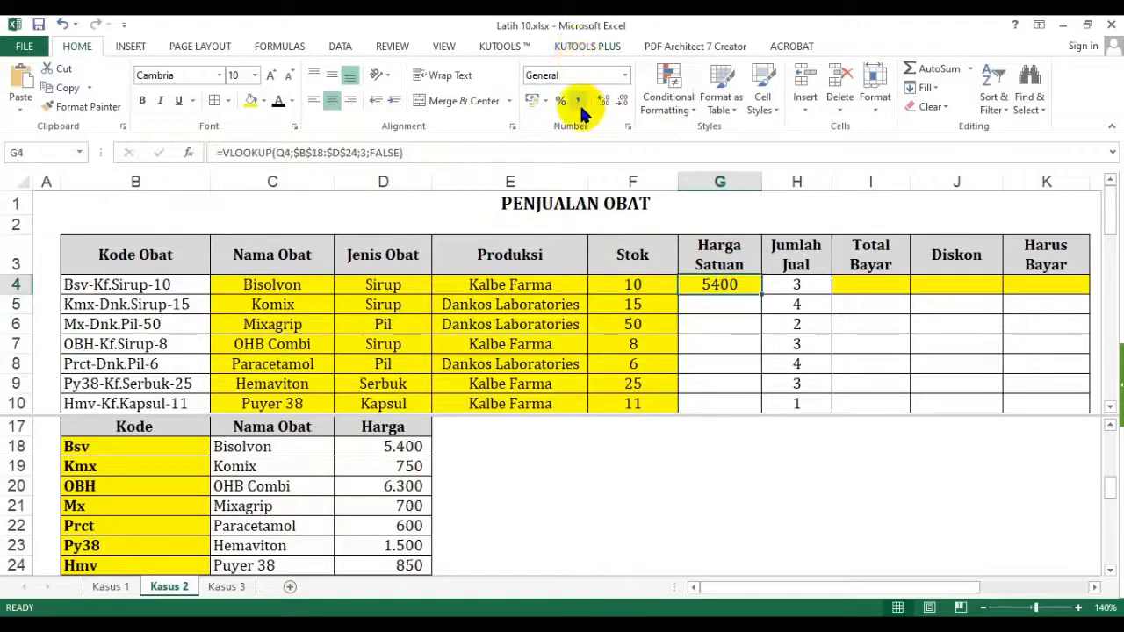
Format Harga Satuan cell G4 with a thousands separator and no decimals, and fill it down to G10
click(622, 101)
click(622, 101)
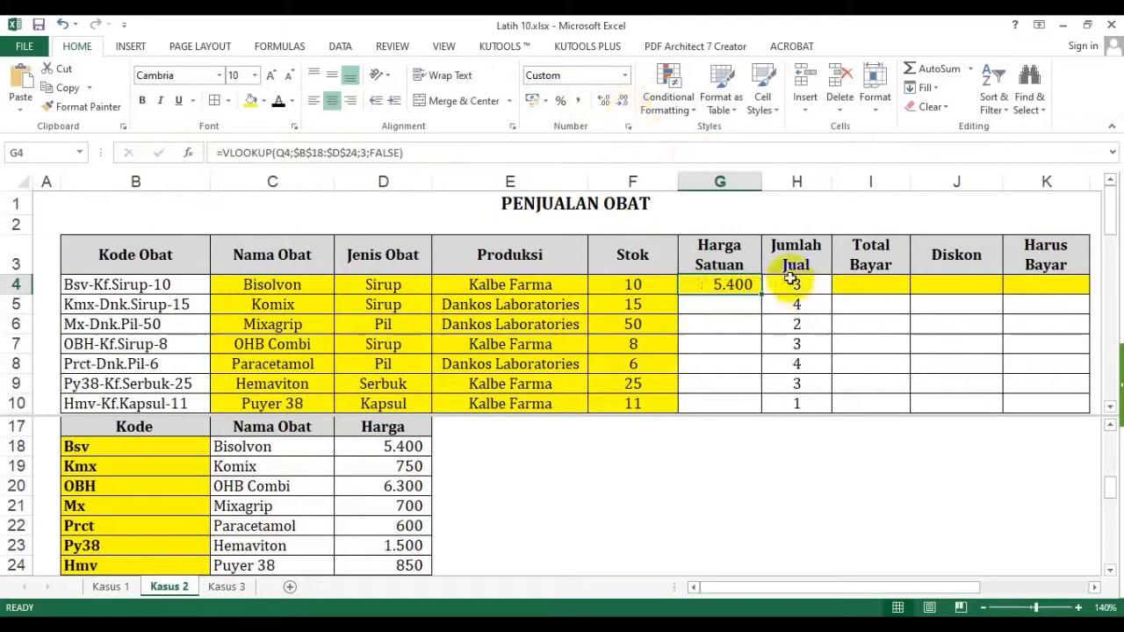
double_click(760, 296)
scroll(747, 296, down, 2)
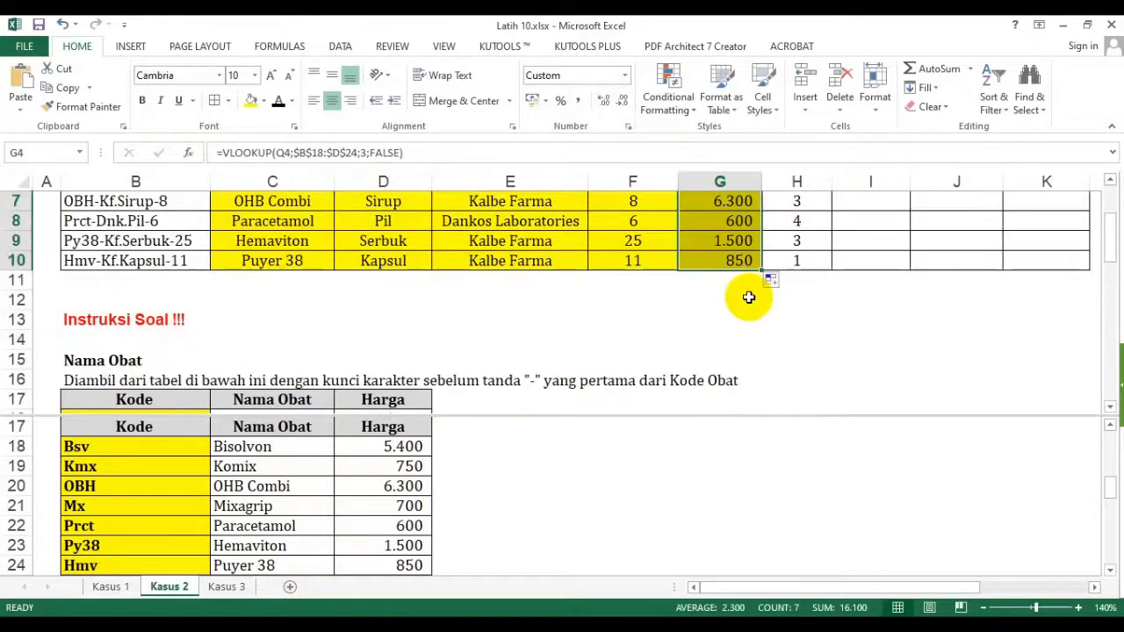
scroll(772, 290, up, 2)
Check the instructions below the table for a Total Bayar rule and inspect source cells G4 and H4
click(840, 294)
click(275, 526)
scroll(278, 526, down, 6)
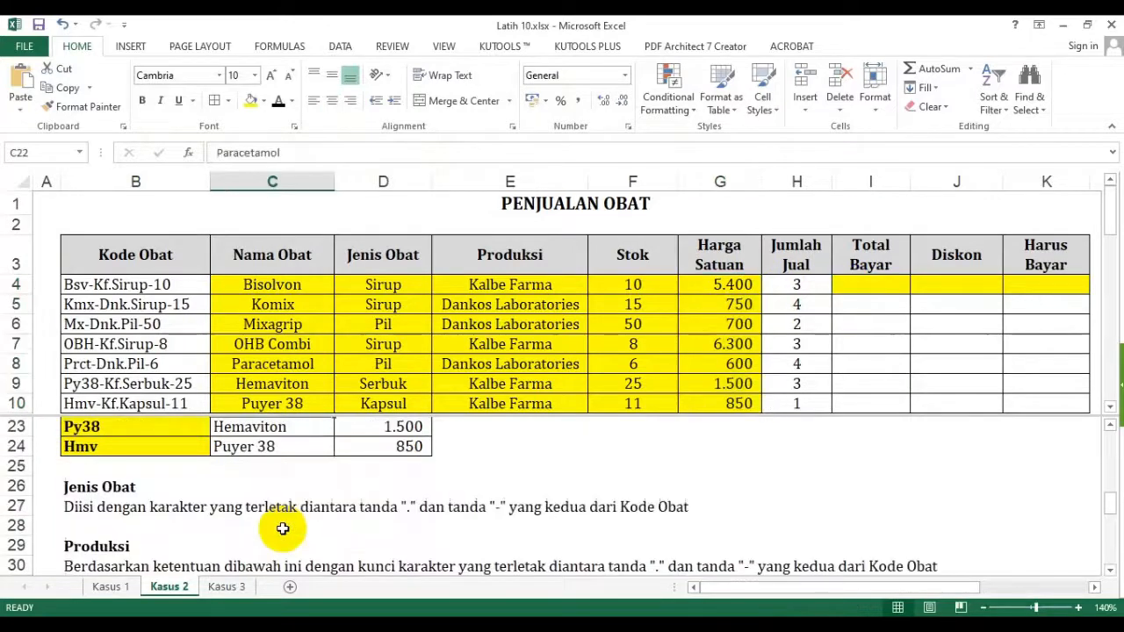
scroll(279, 527, down, 1)
scroll(278, 527, up, 1)
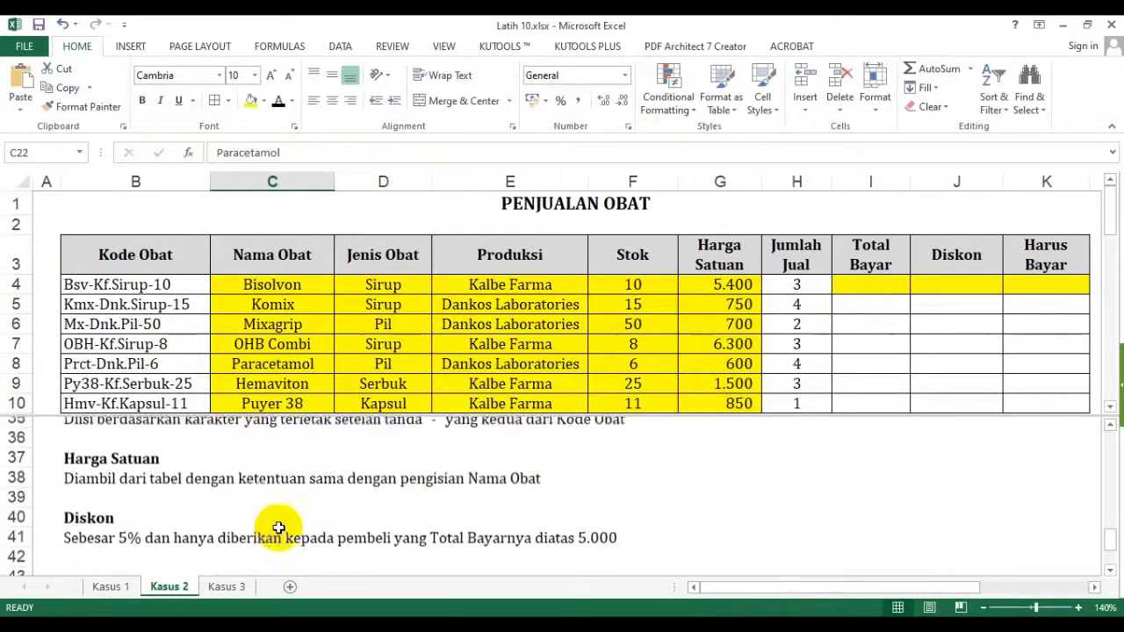
click(857, 324)
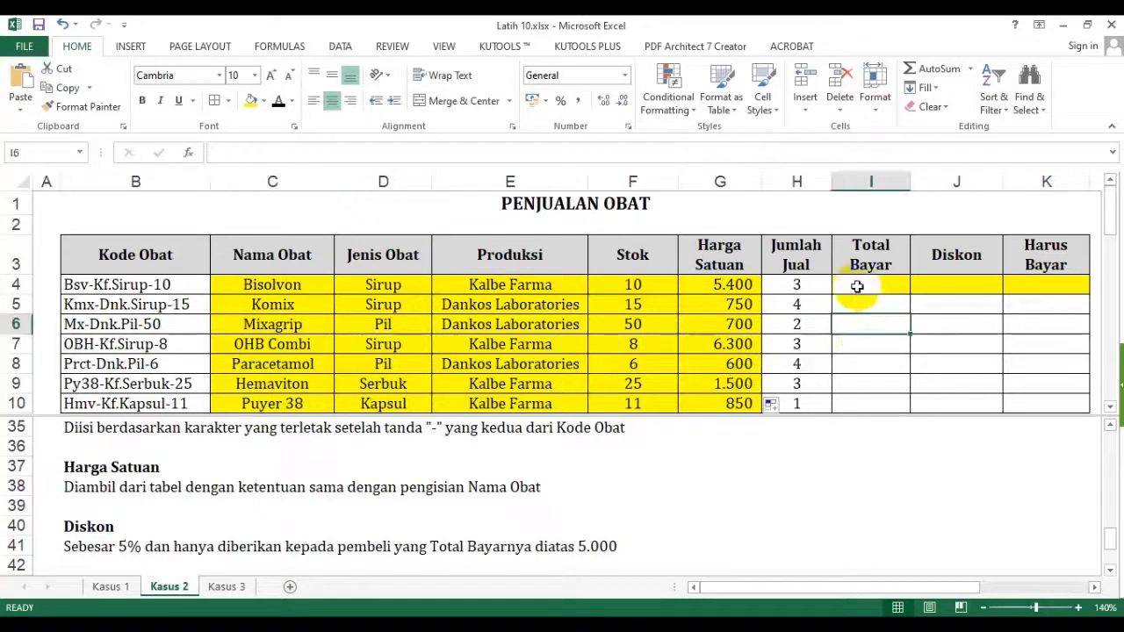
click(729, 285)
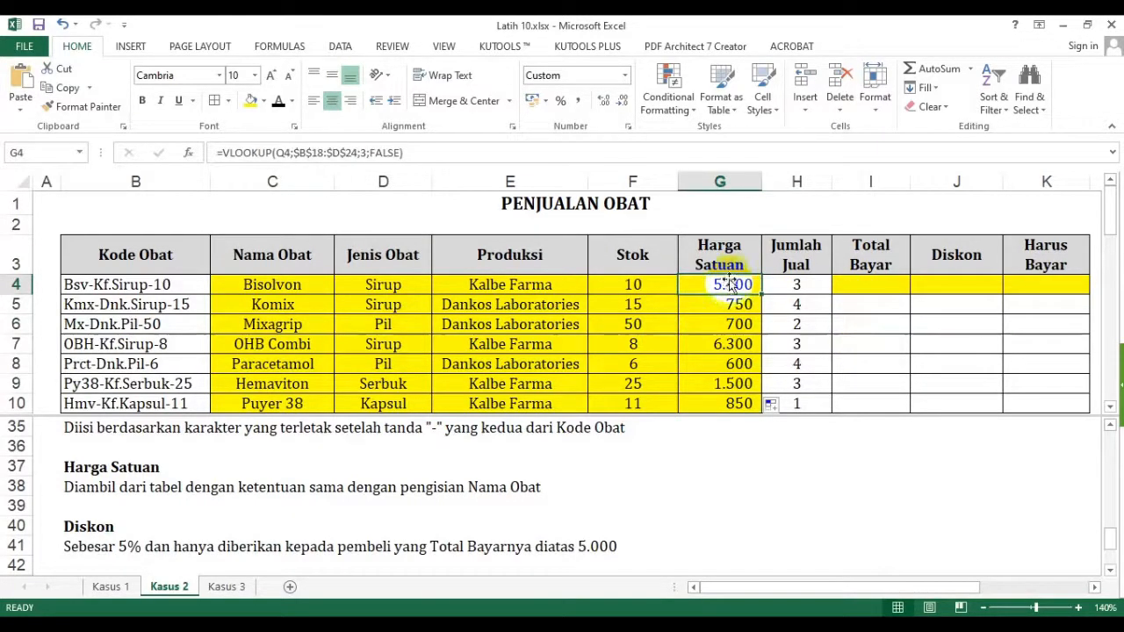
click(797, 284)
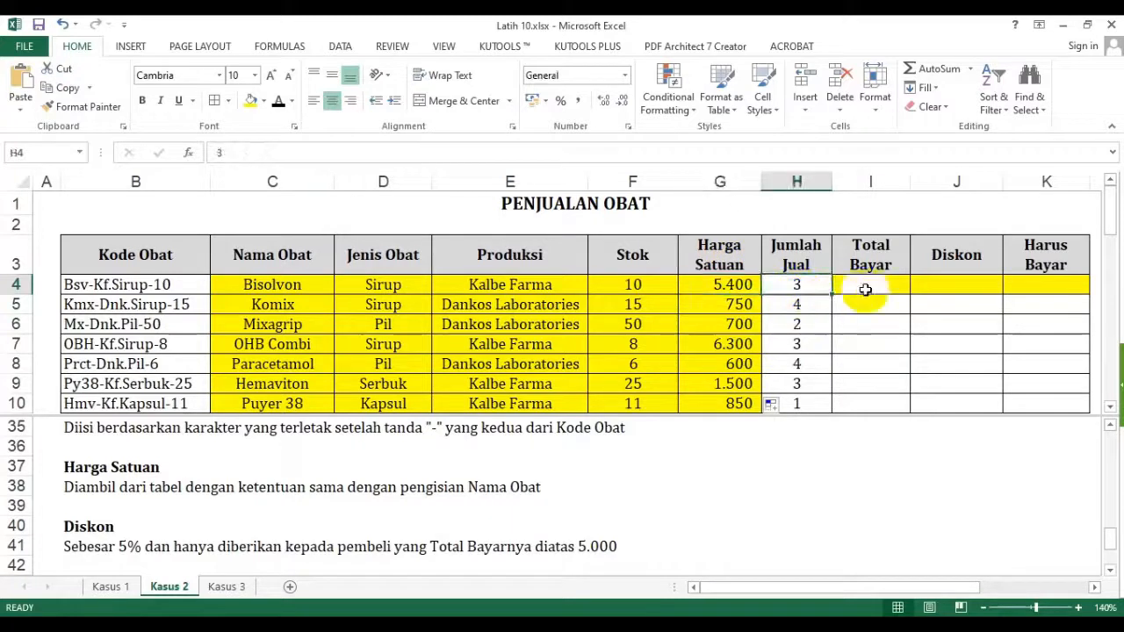
Enter the formula =G4*H4 in Total Bayar cell I4 and fill it down to I10
click(864, 288)
text(=)
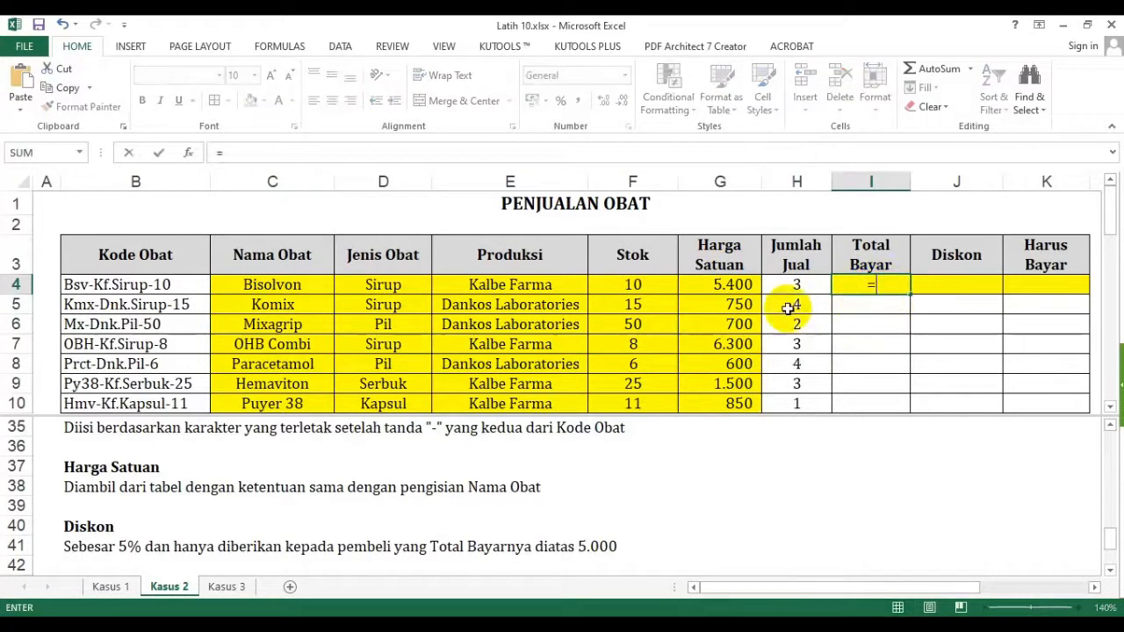
click(730, 285)
text(*)
click(797, 284)
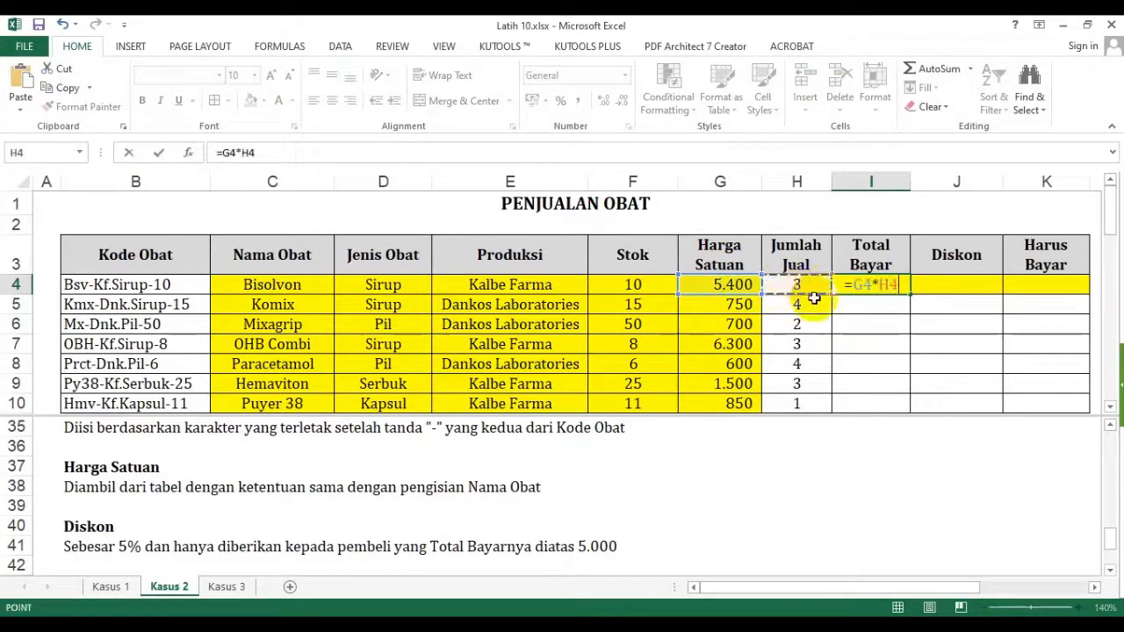
key(Return)
click(891, 286)
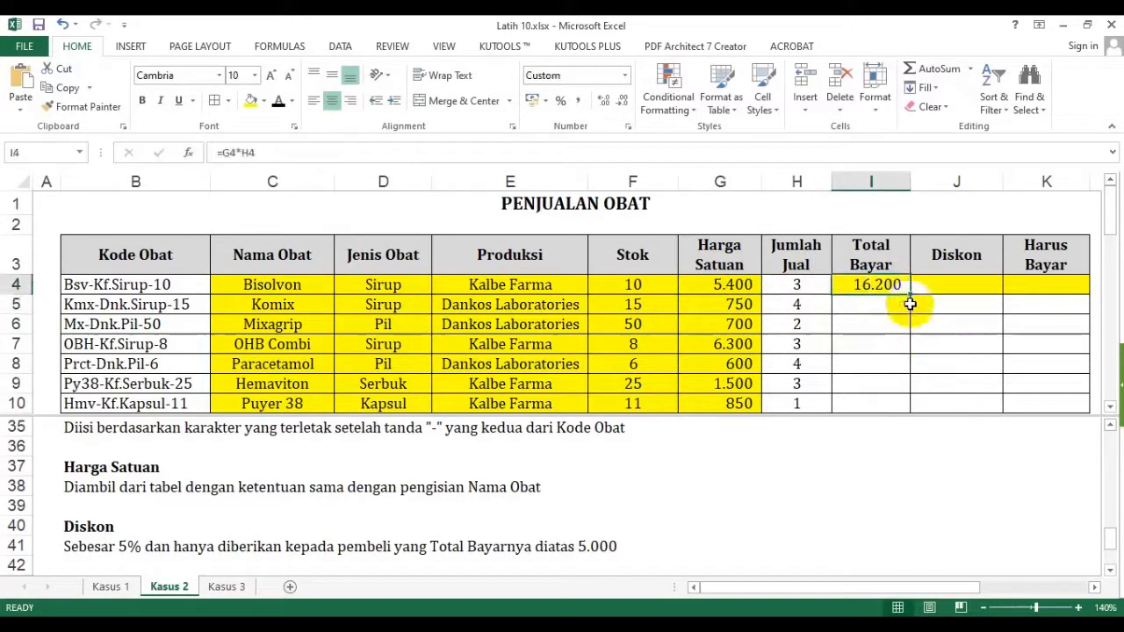
double_click(910, 304)
scroll(883, 326, down, 1)
scroll(882, 326, up, 1)
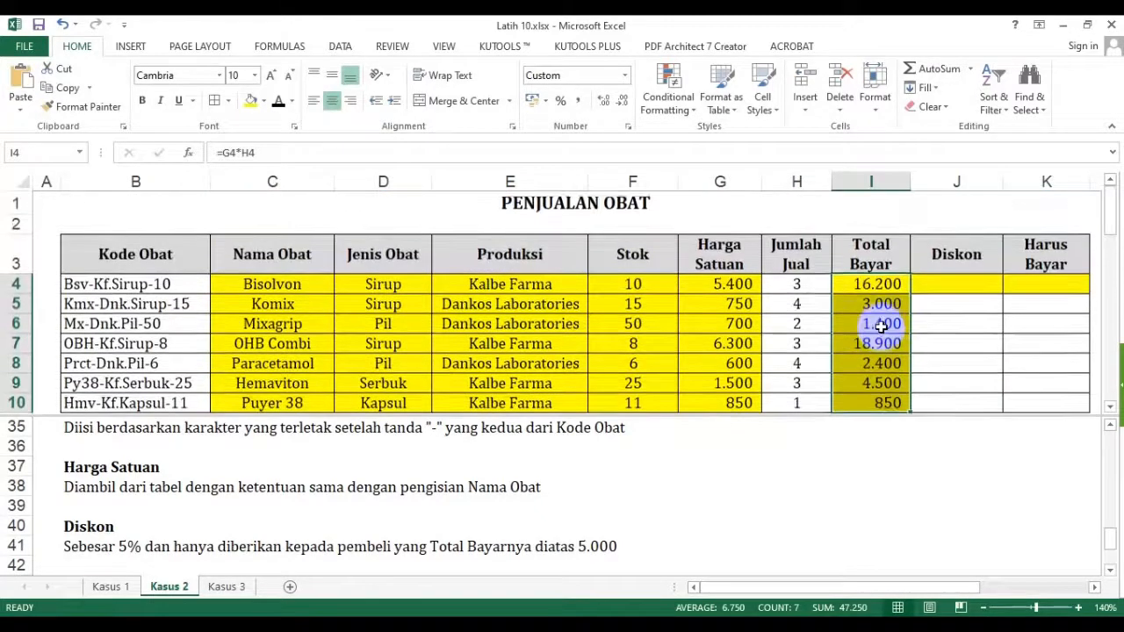
Enter the formula =IF(I4>5000;5%;0)*I4 in Diskon cell J4
click(935, 284)
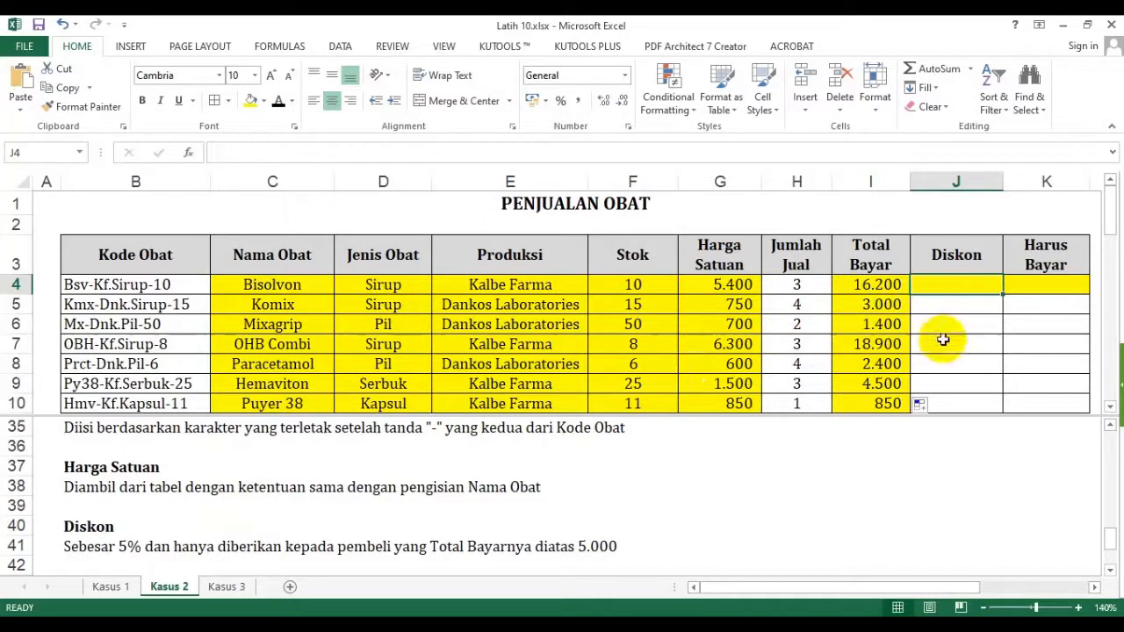
key(ctrl+c)
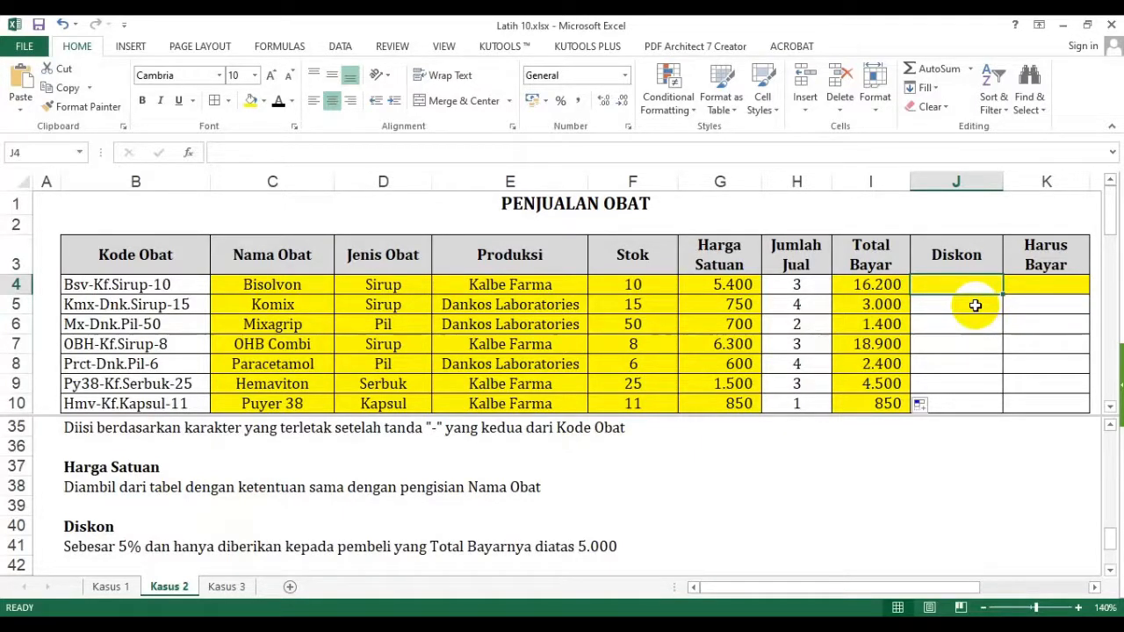
text(=if()
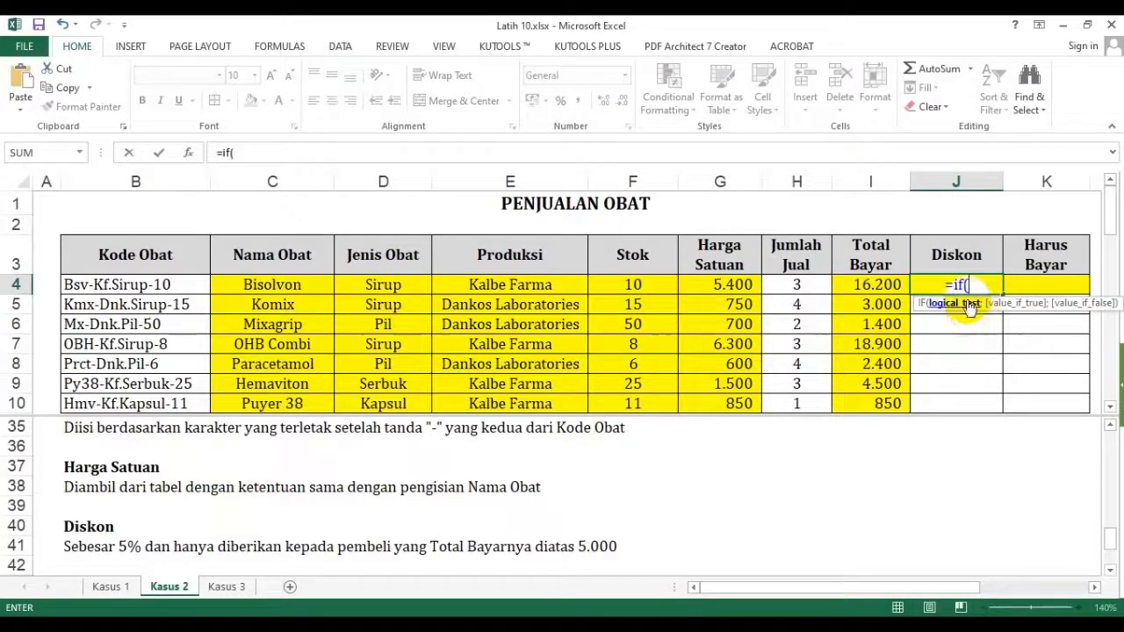
click(877, 286)
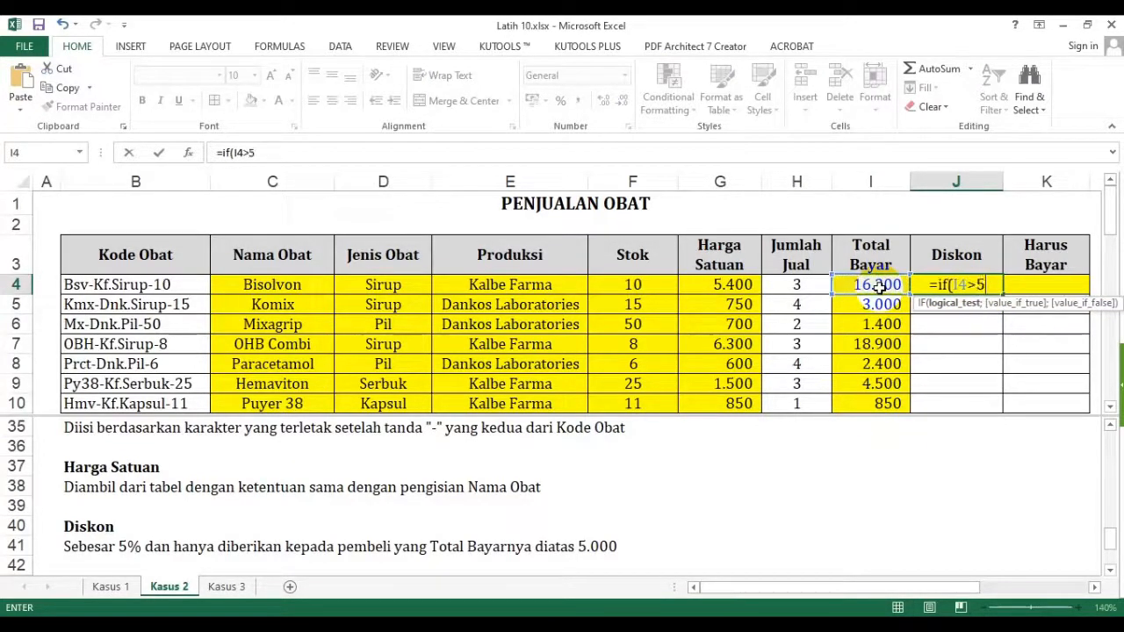
text(>5000;)
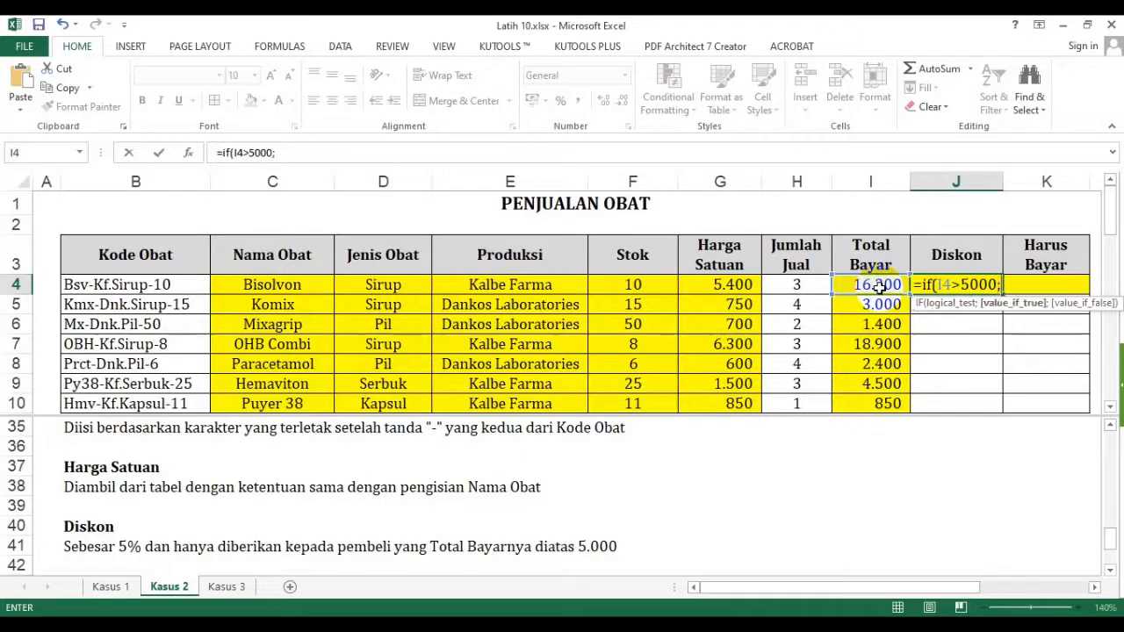
text(5%)
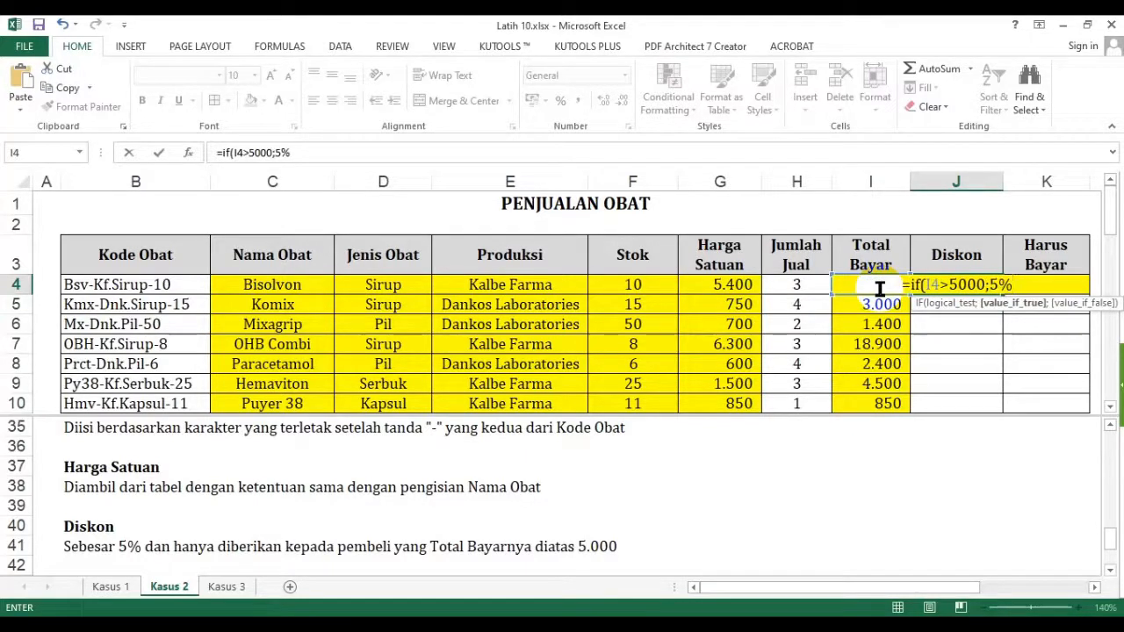
text(;0)
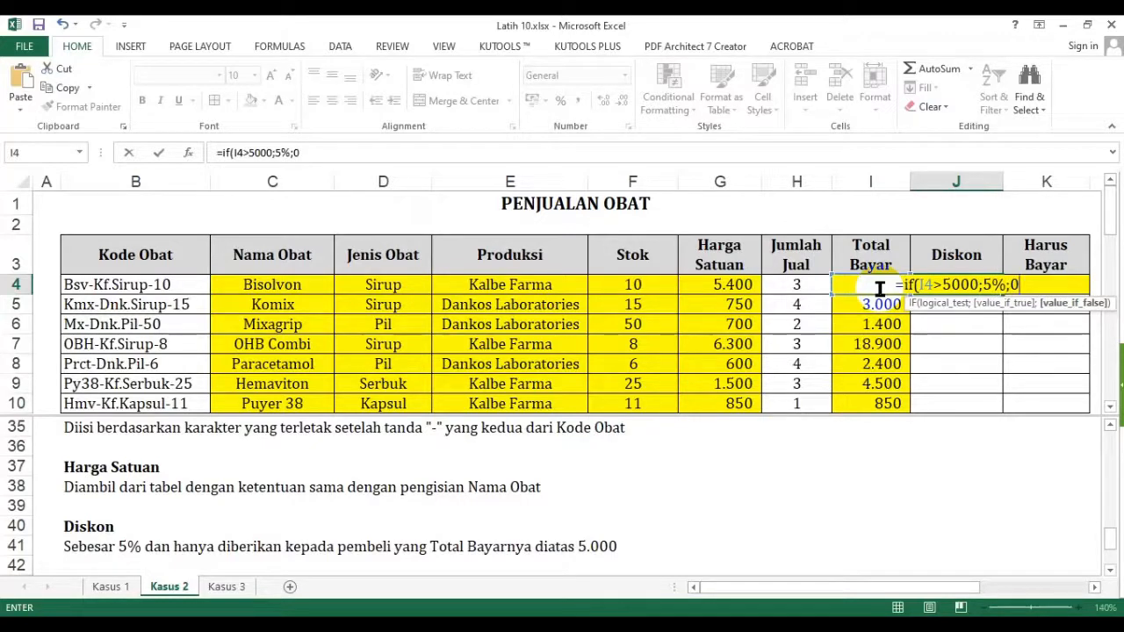
text())
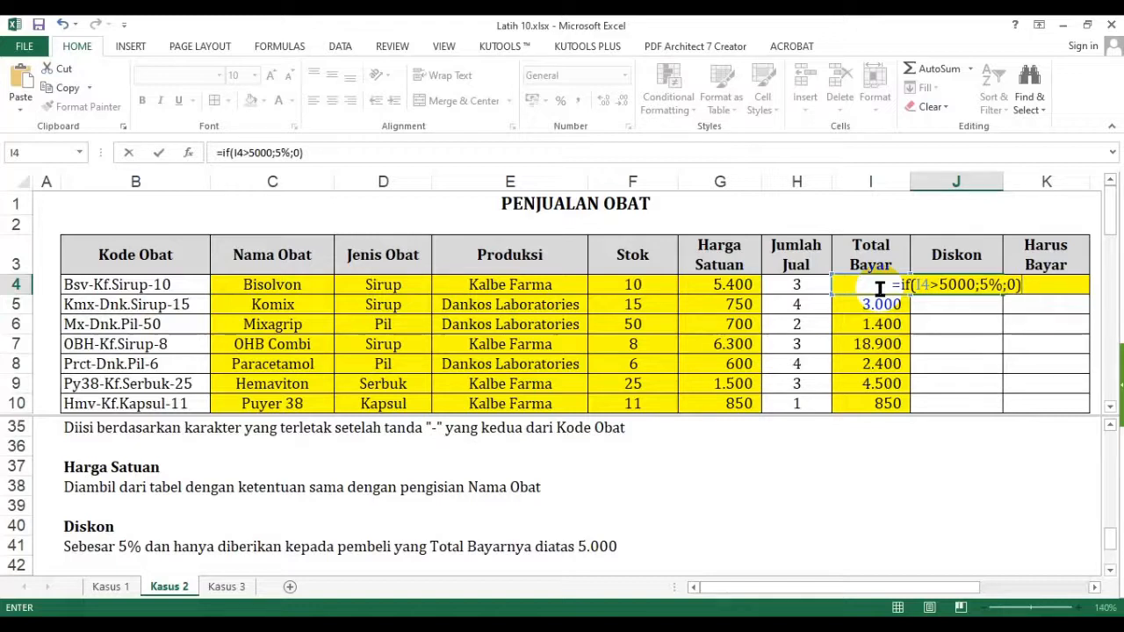
text(*)
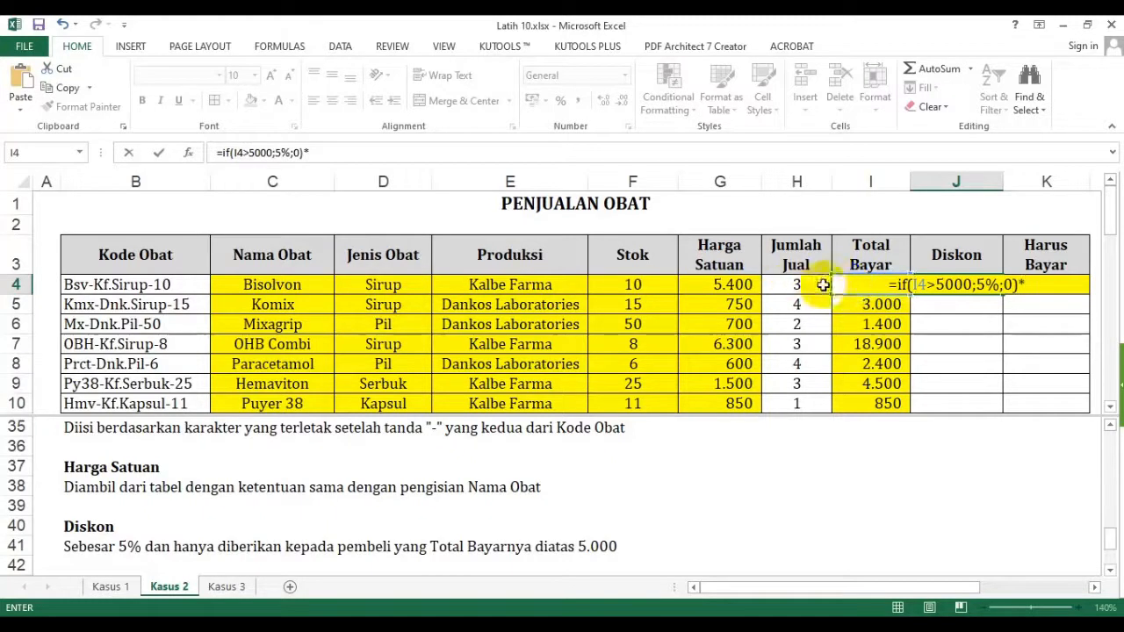
click(792, 283)
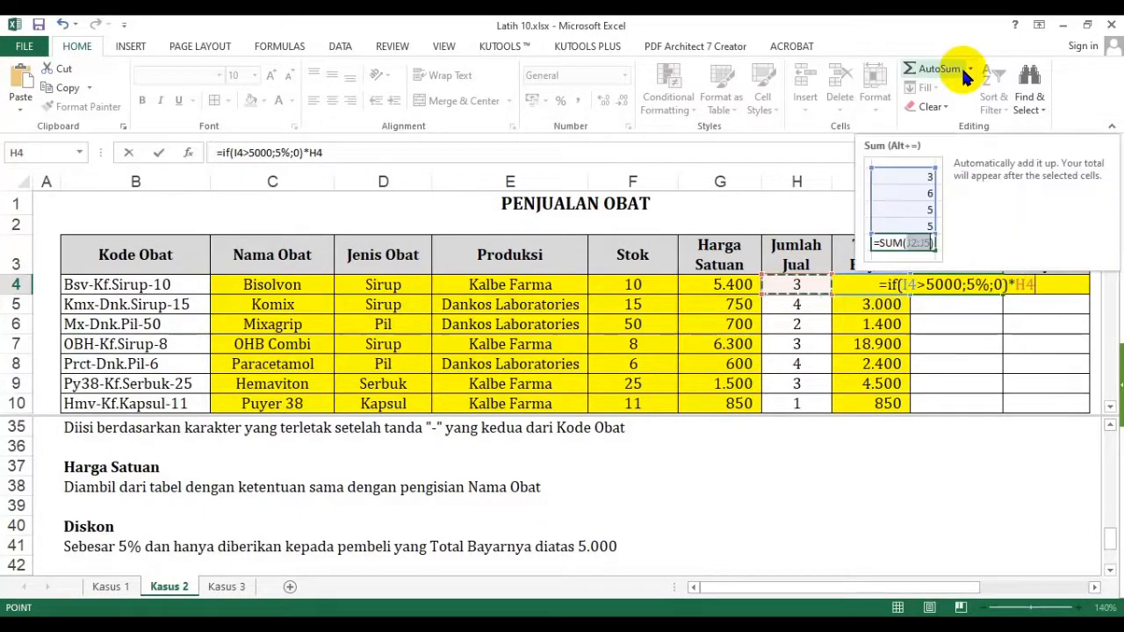
key(Right)
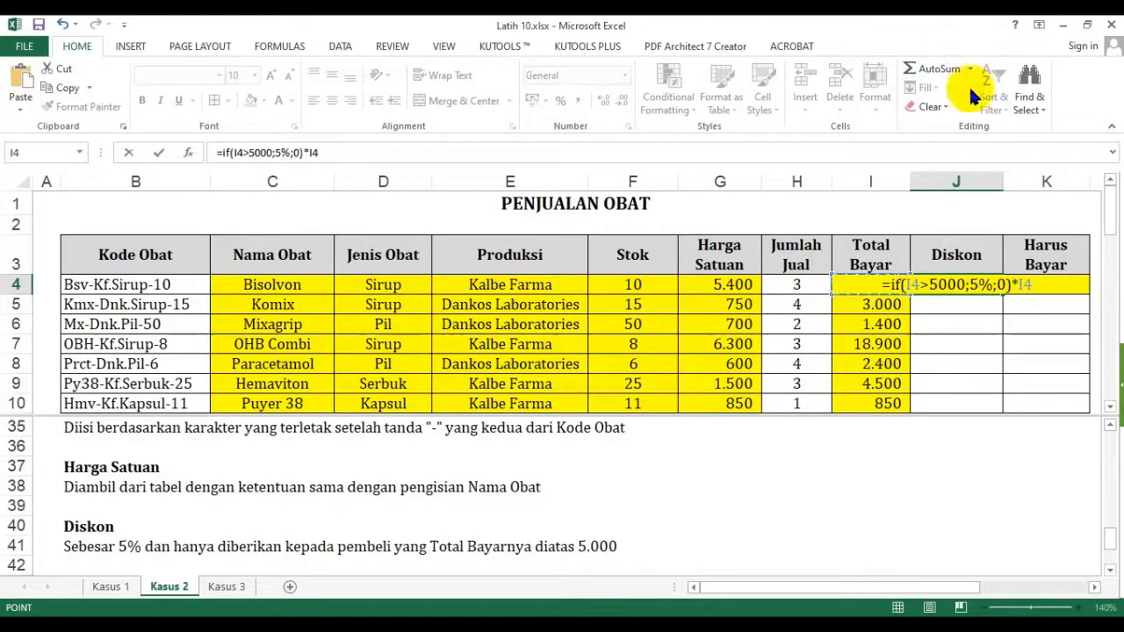
key(Return)
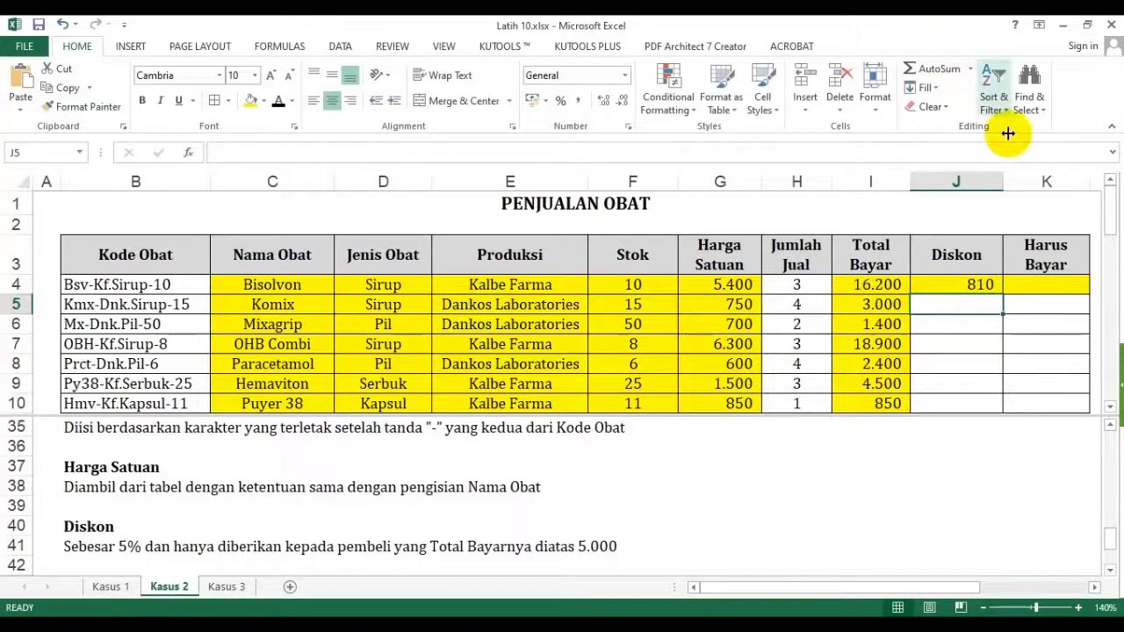
Fill the Diskon formula from J4 down to J10 in comma style without decimals, and check the instructions for a Harus Bayar rule
click(966, 284)
double_click(1001, 294)
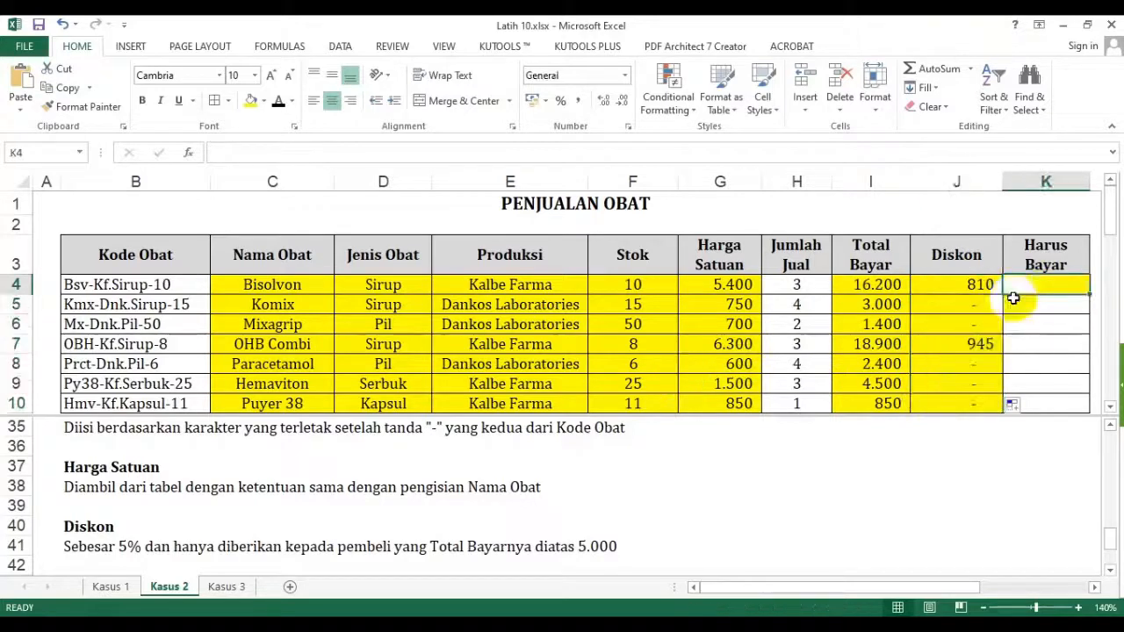
scroll(255, 544, down, 1)
click(243, 539)
scroll(242, 537, up, 4)
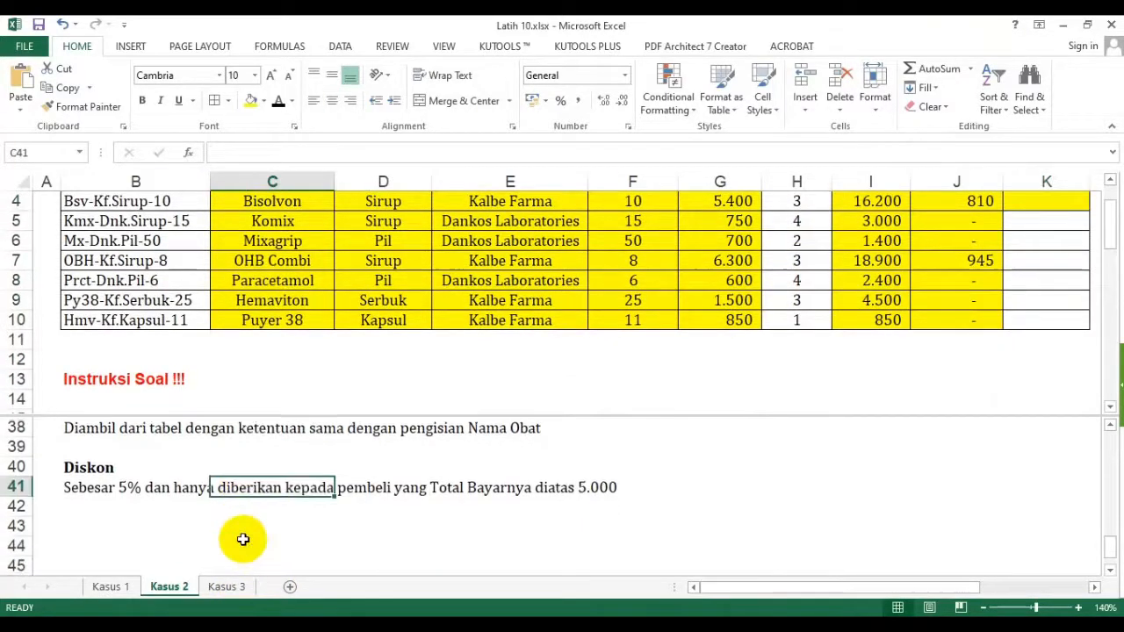
scroll(957, 272, up, 3)
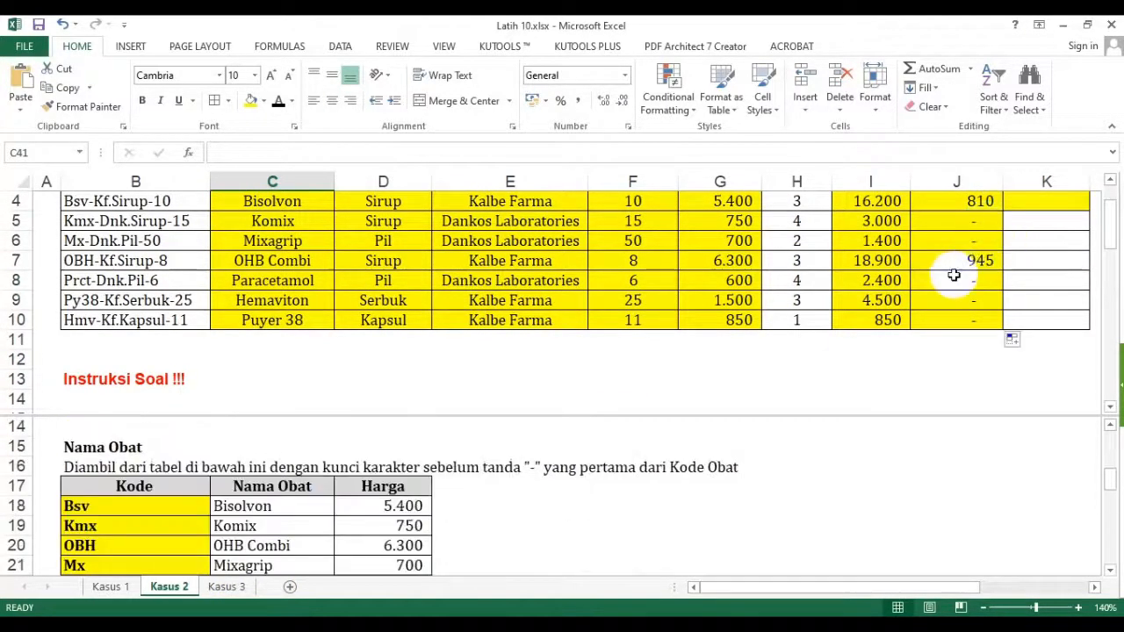
click(931, 288)
scroll(931, 288, up, 1)
click(950, 286)
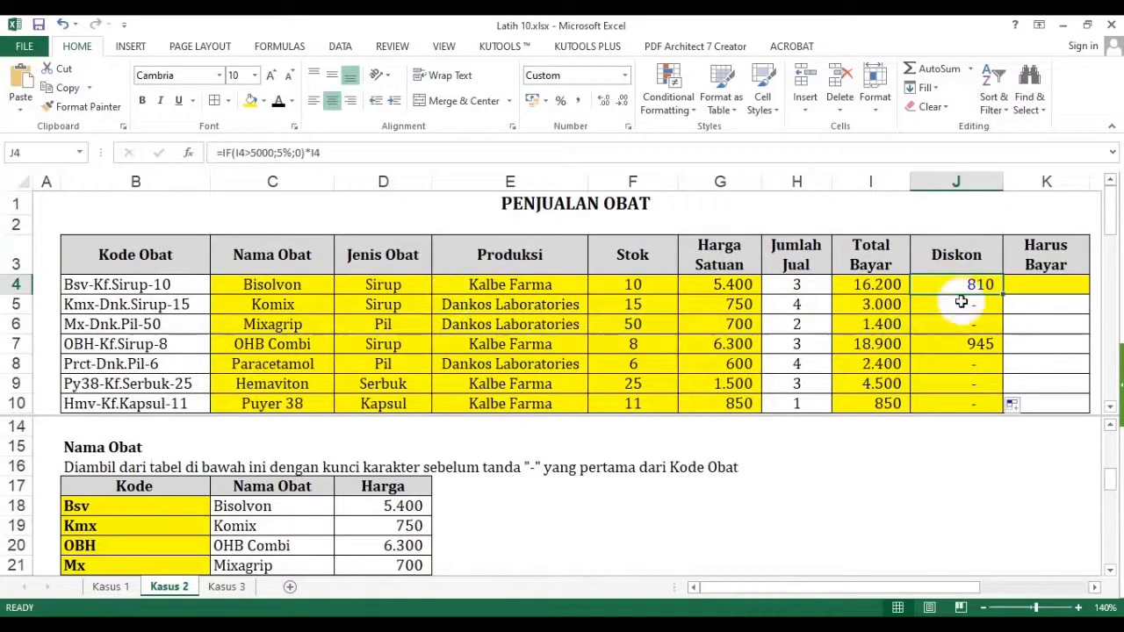
Enter the formula =I4-J4 in Harus Bayar cell K4 and fill it down to K10
click(1047, 285)
text(=)
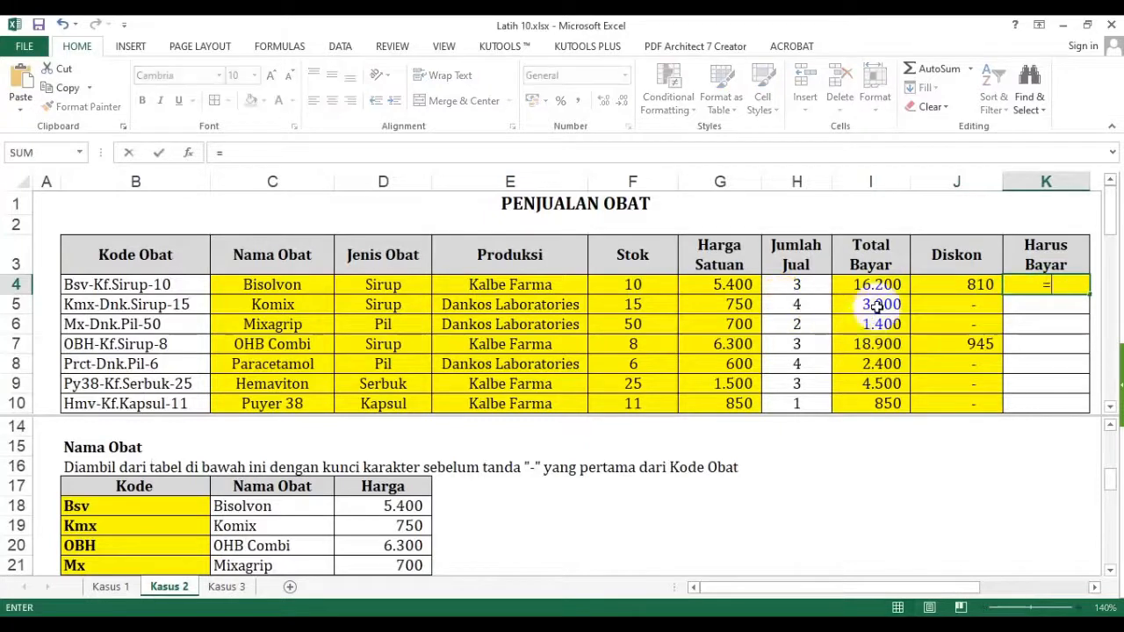
text(-)
click(964, 283)
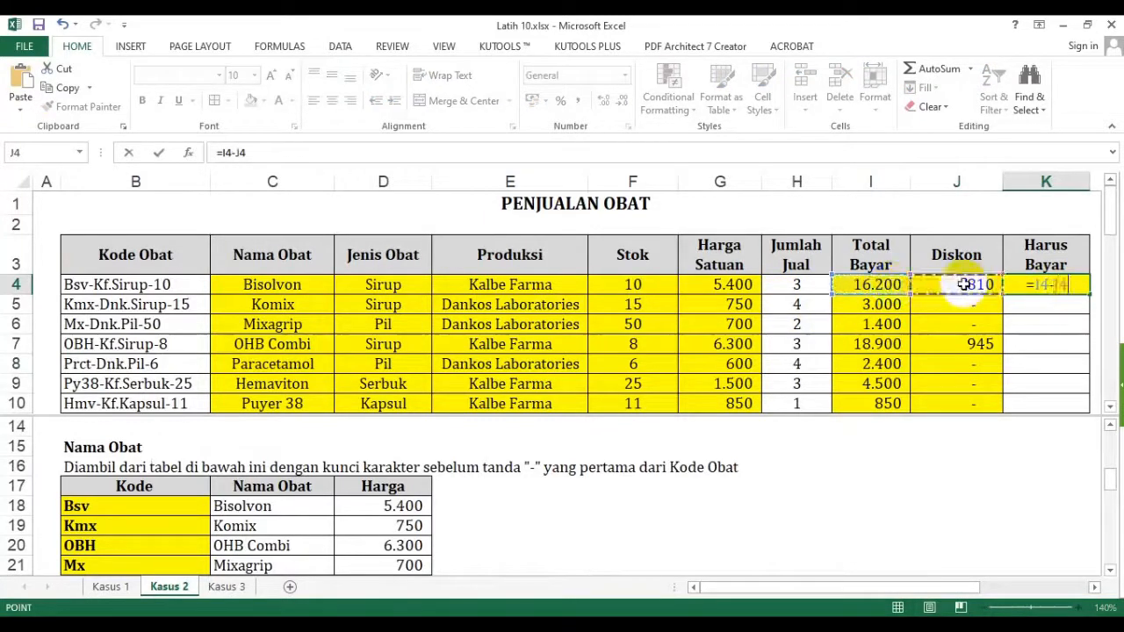
key(Return)
click(1080, 292)
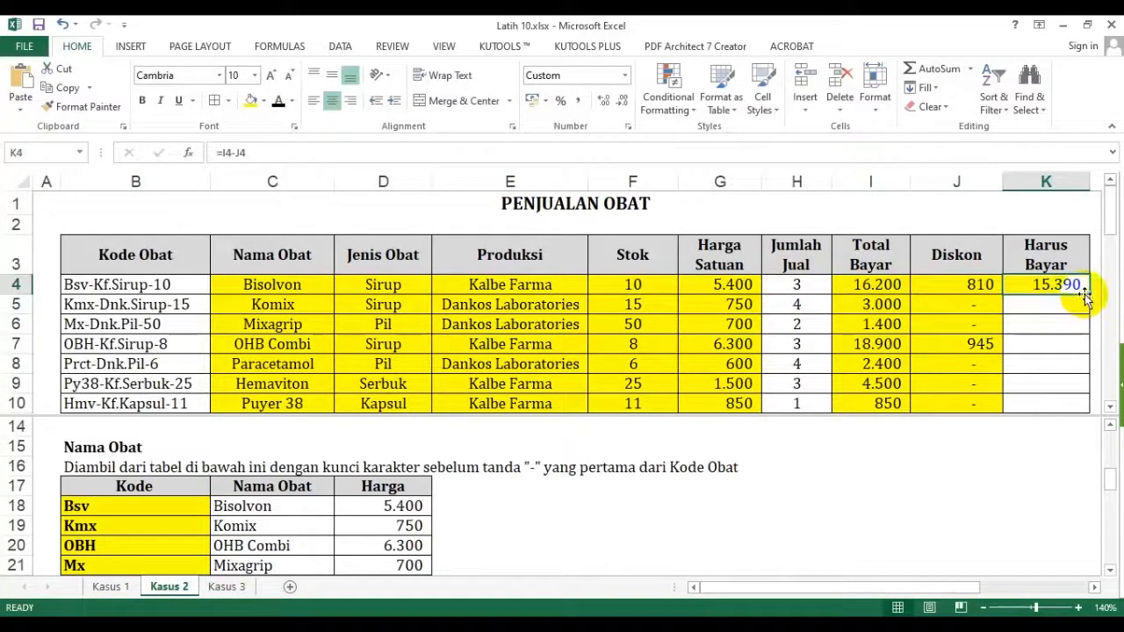
double_click(1089, 293)
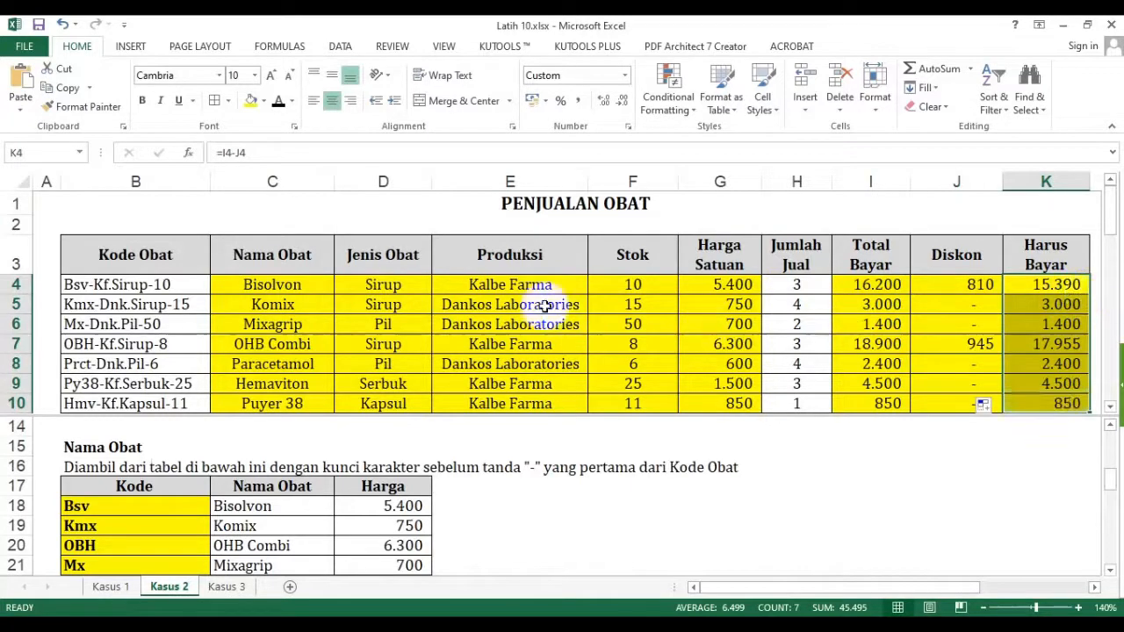
Look over the completed Penjualan Obat table and switch to the Kasus 3 sheet
click(950, 283)
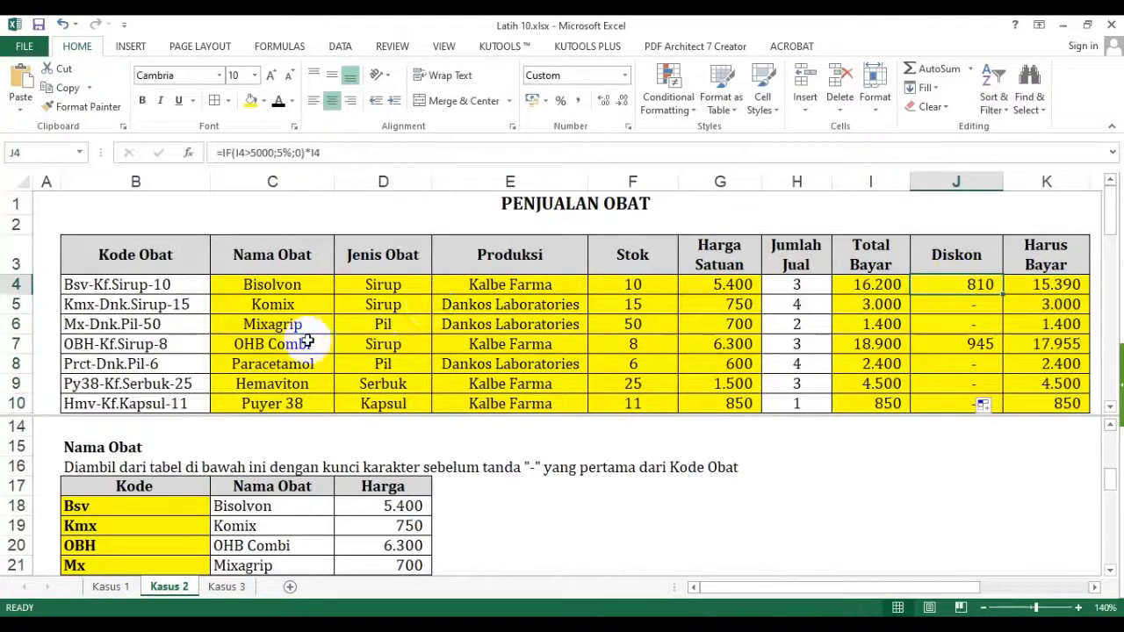
scroll(535, 323, down, 1)
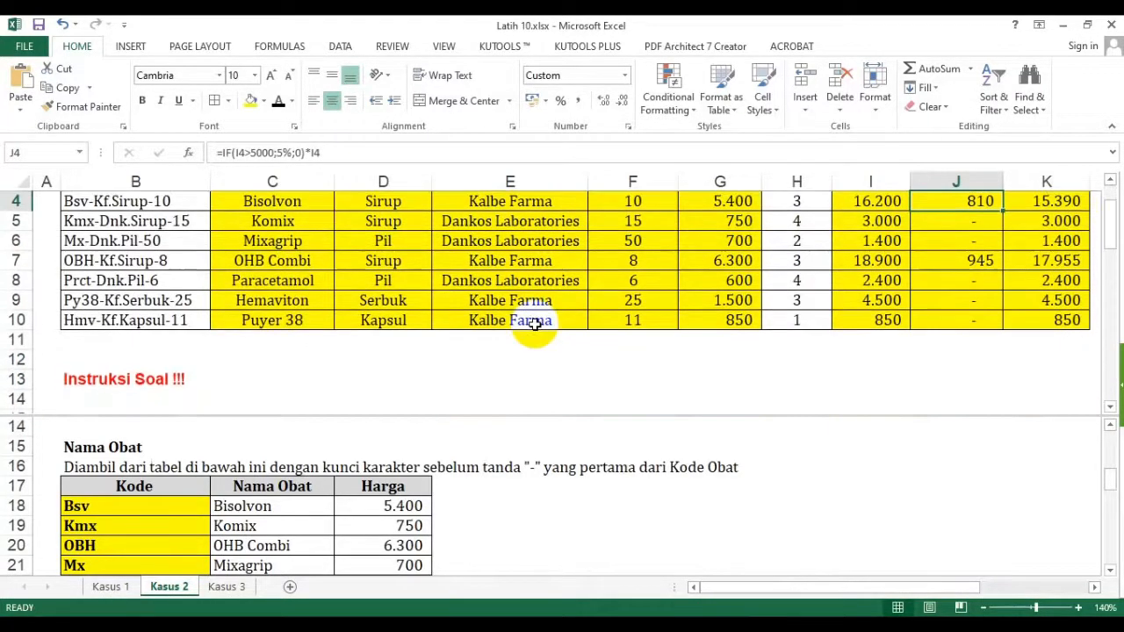
scroll(518, 319, up, 1)
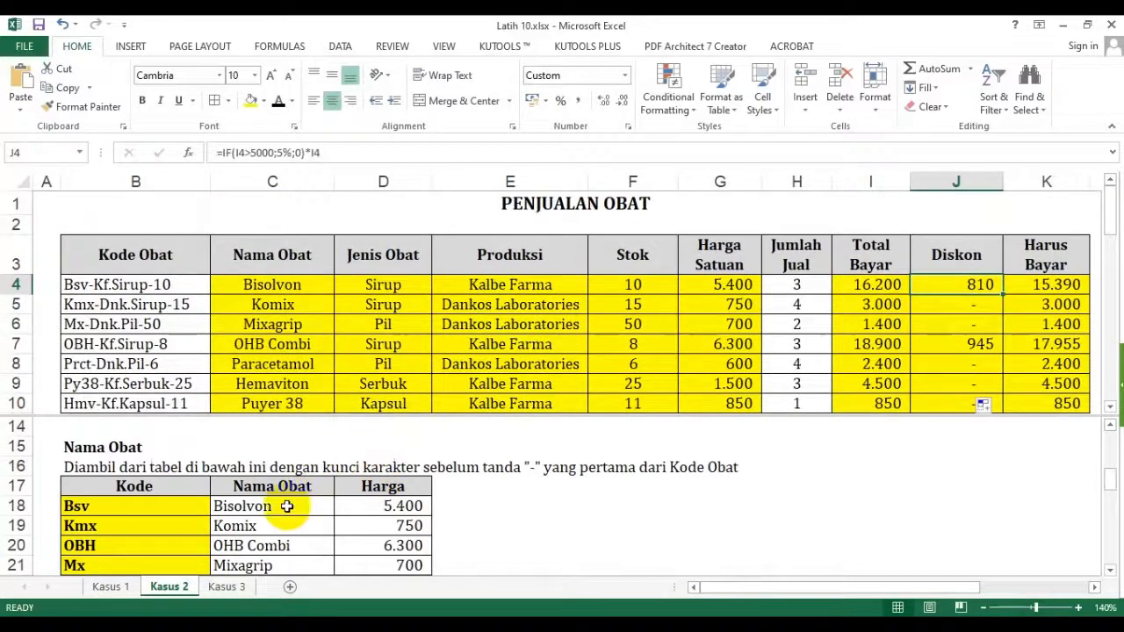
click(230, 586)
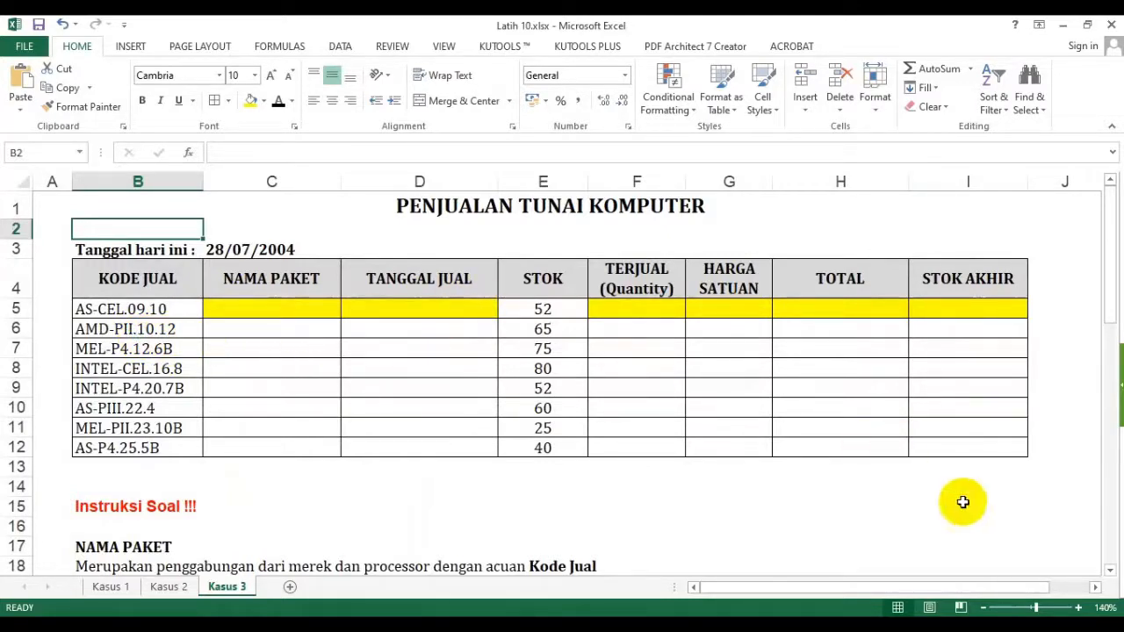
Split the Kasus 3 worksheet window into upper and lower panes only, removing the vertical split
click(1110, 571)
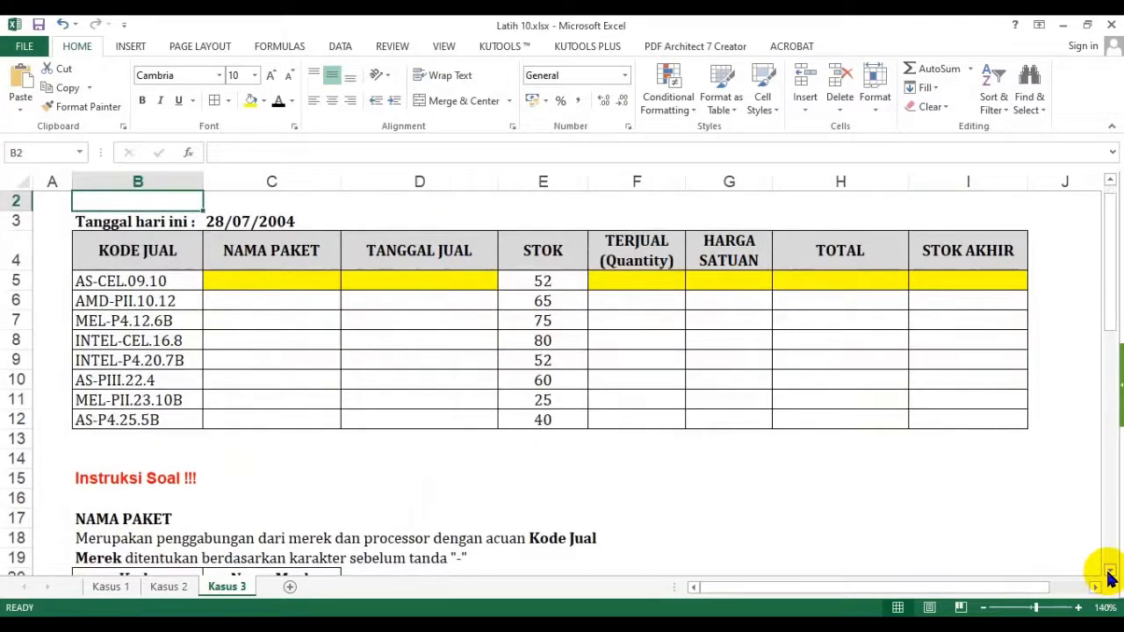
click(1109, 571)
click(443, 48)
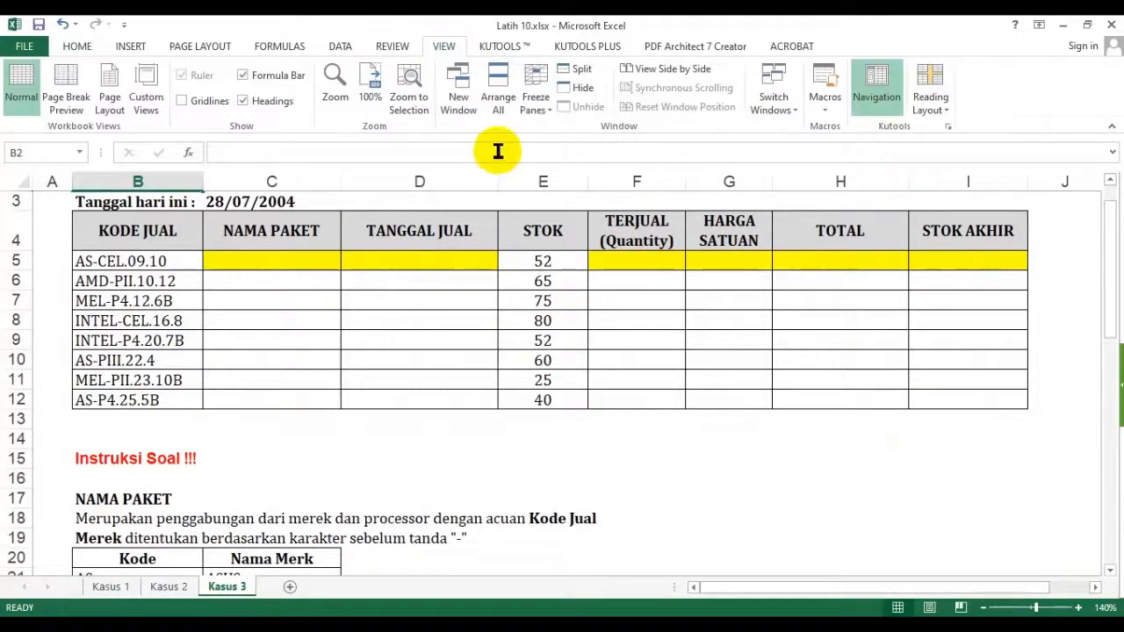
click(575, 70)
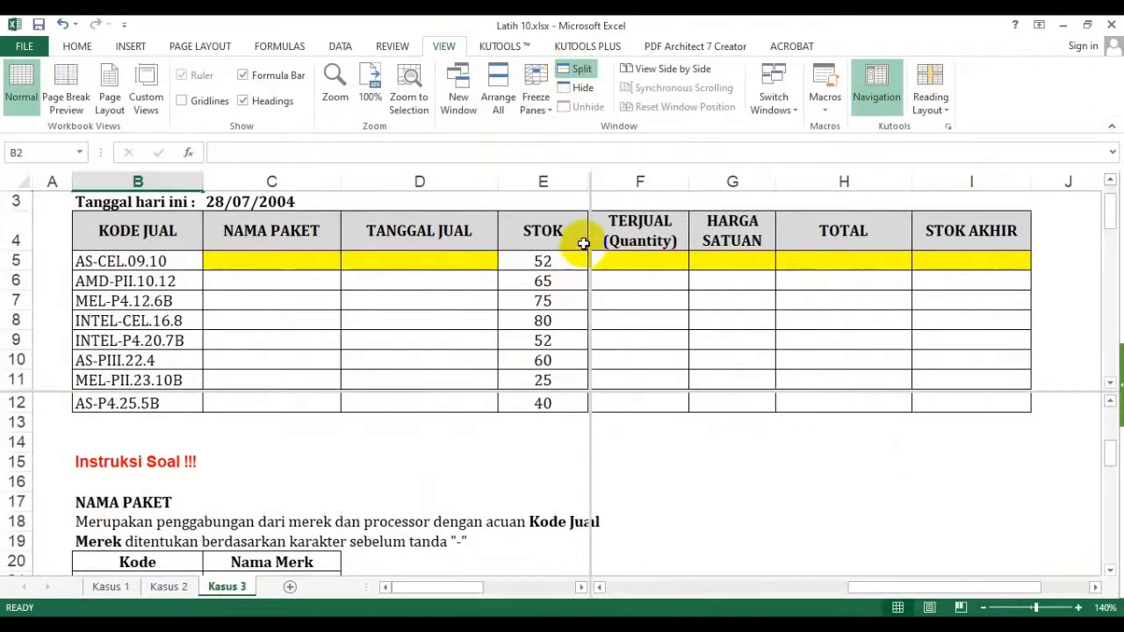
double_click(589, 238)
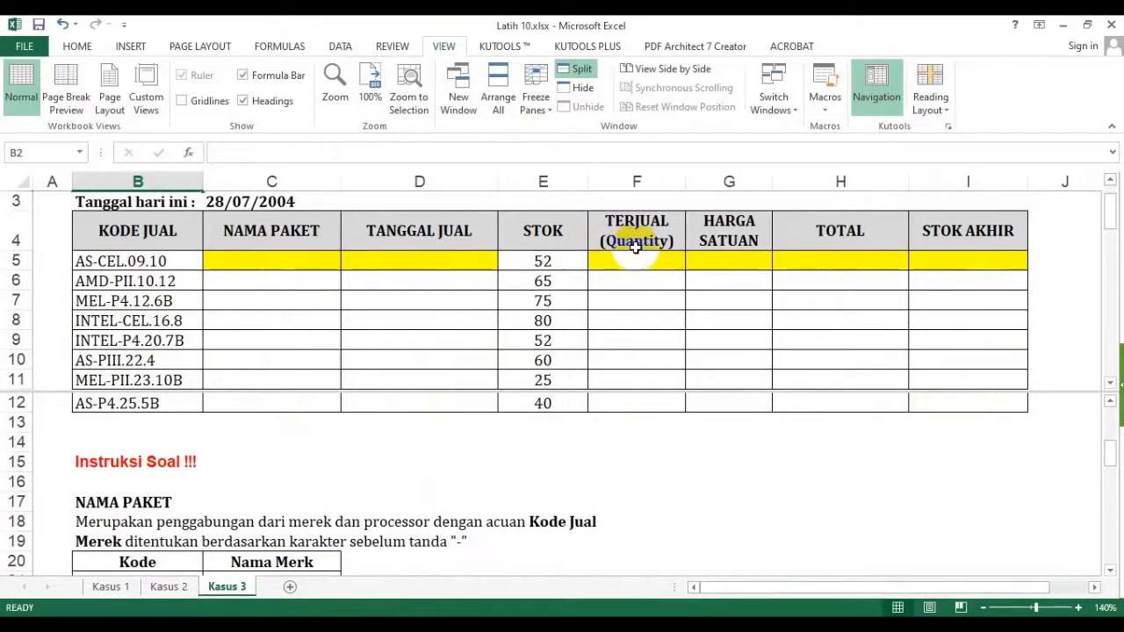
click(636, 248)
Move the horizontal split line below row 13 so the upper pane holds the sales table from row 3 to row 12
scroll(615, 254, up, 1)
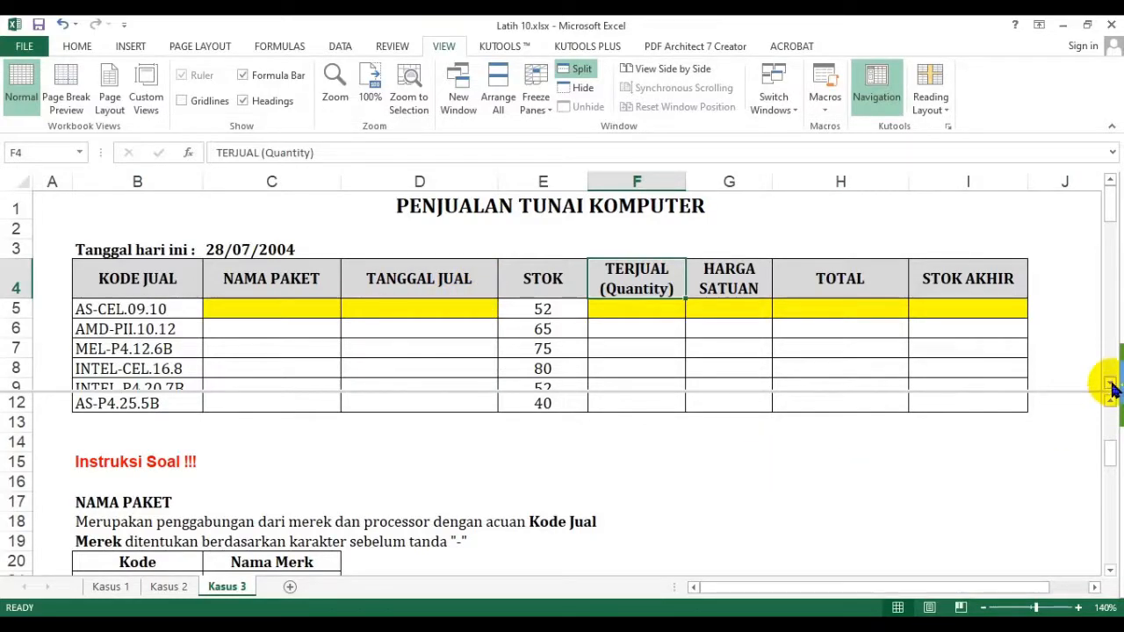
scroll(1112, 389, down, 1)
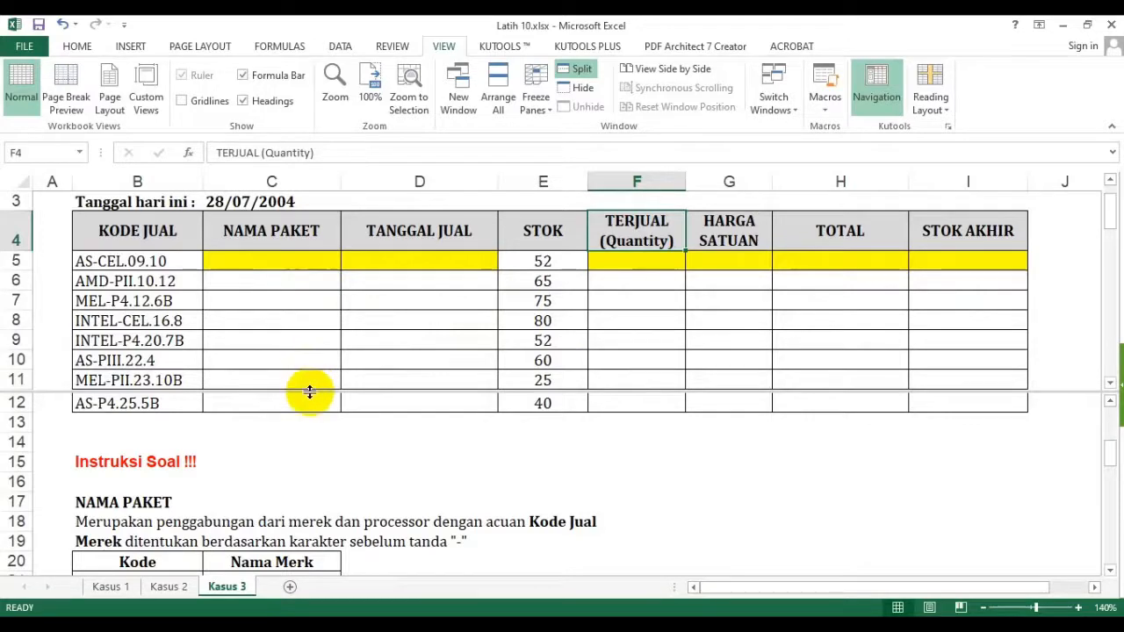
drag(307, 392, 337, 436)
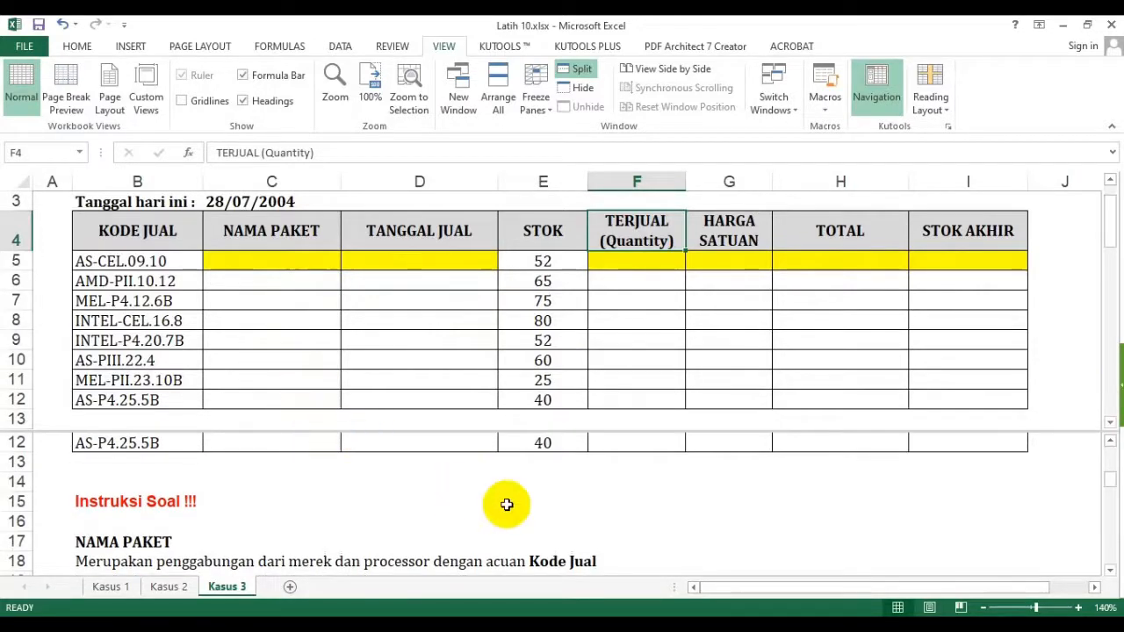
scroll(501, 497, down, 1)
scroll(489, 519, up, 2)
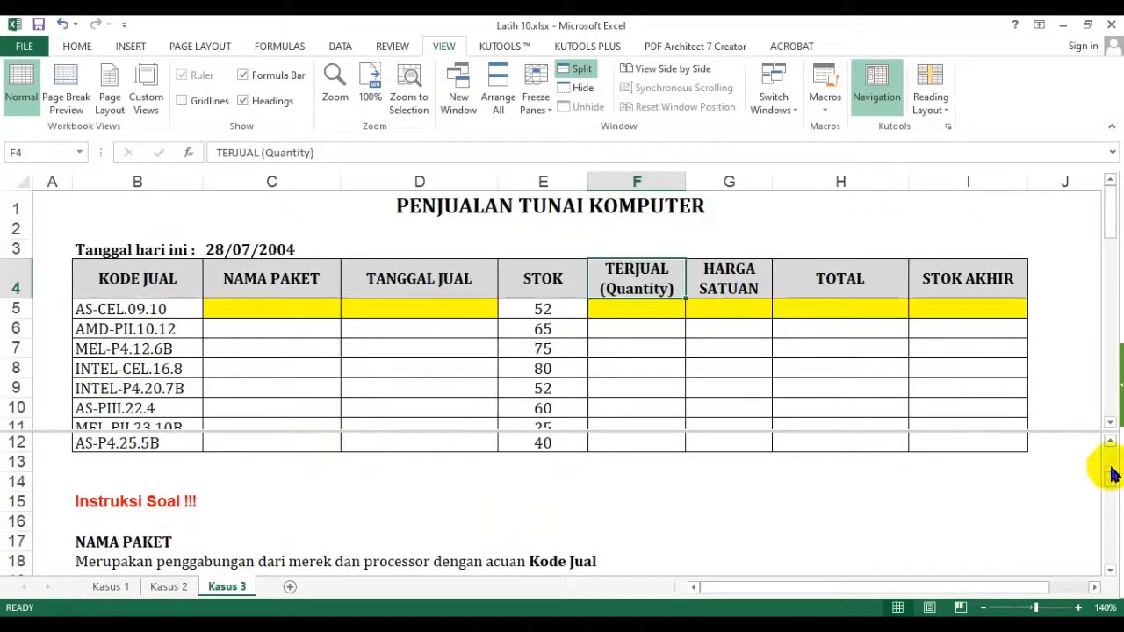
click(1109, 423)
click(1109, 423)
click(923, 521)
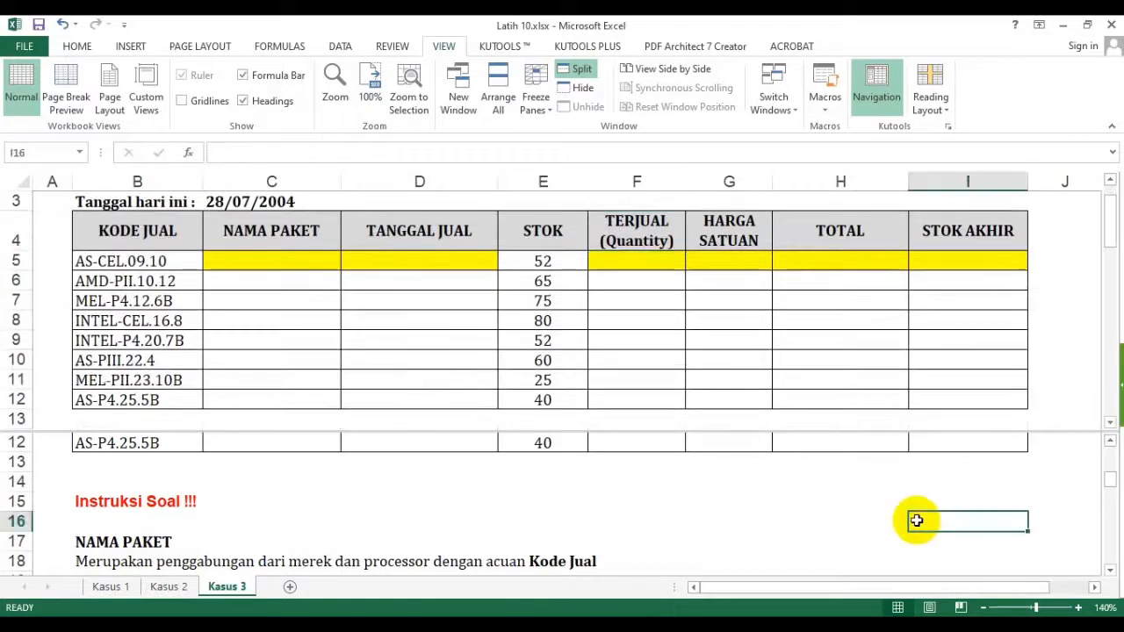
Read the NAMA PAKET instructions in the lower pane and compare them with the Kode Jual codes in B5:B12
scroll(918, 522, down, 2)
scroll(701, 520, up, 1)
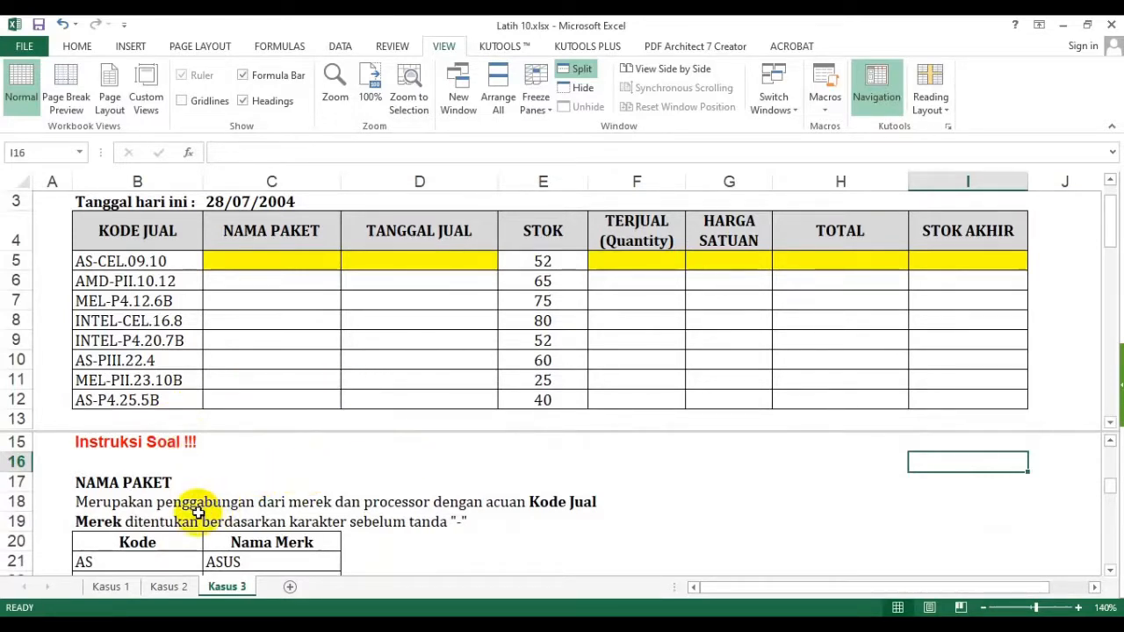
click(162, 259)
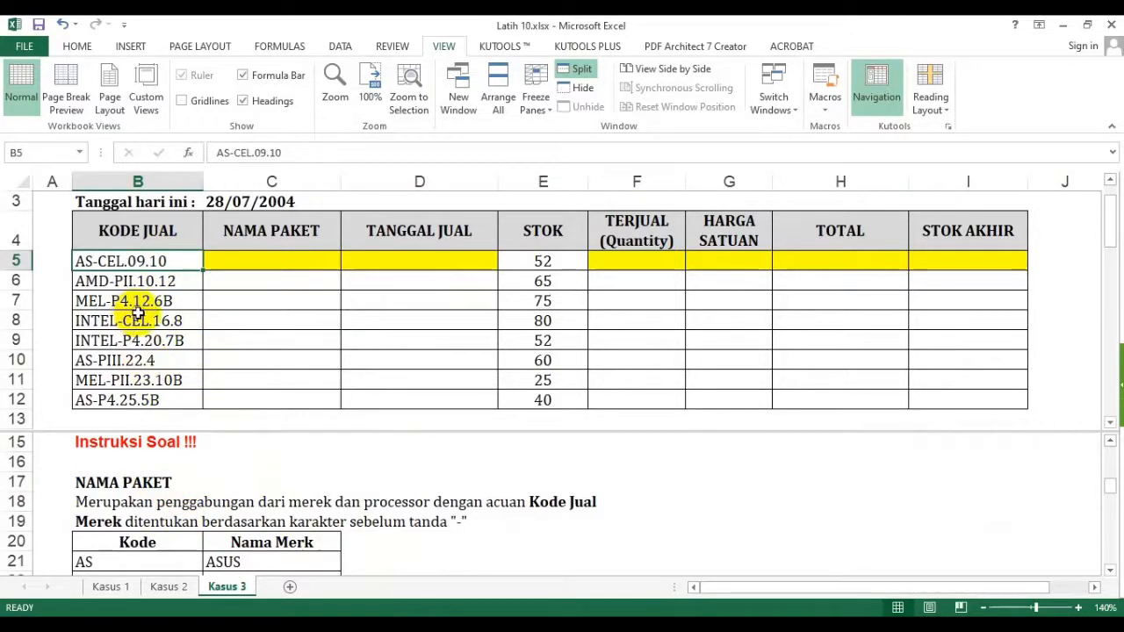
drag(142, 261, 143, 400)
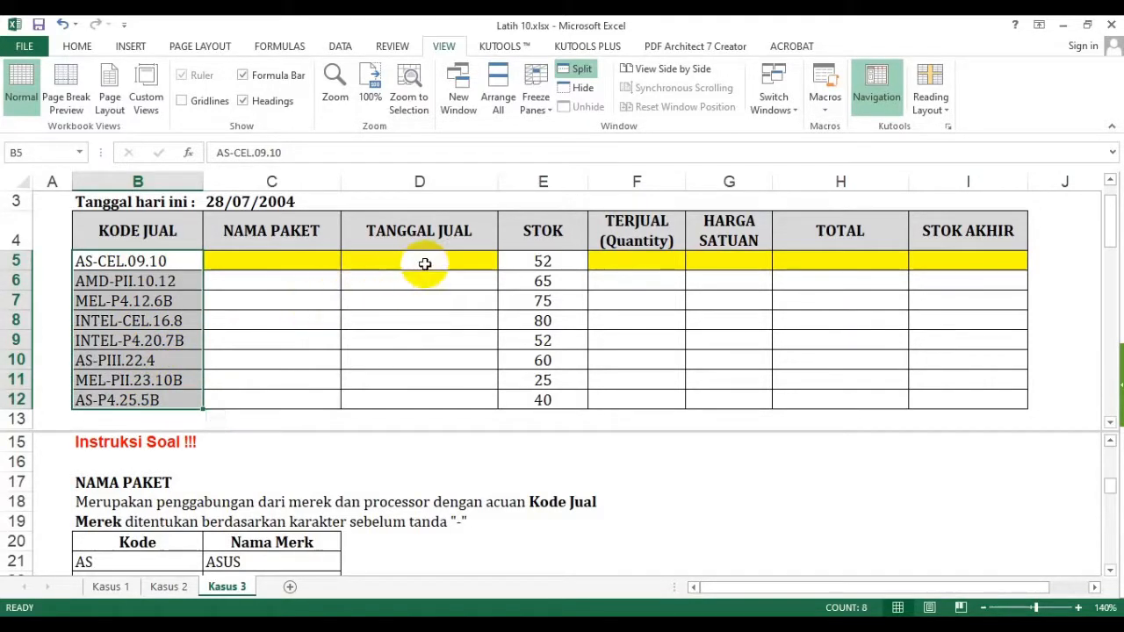
click(155, 280)
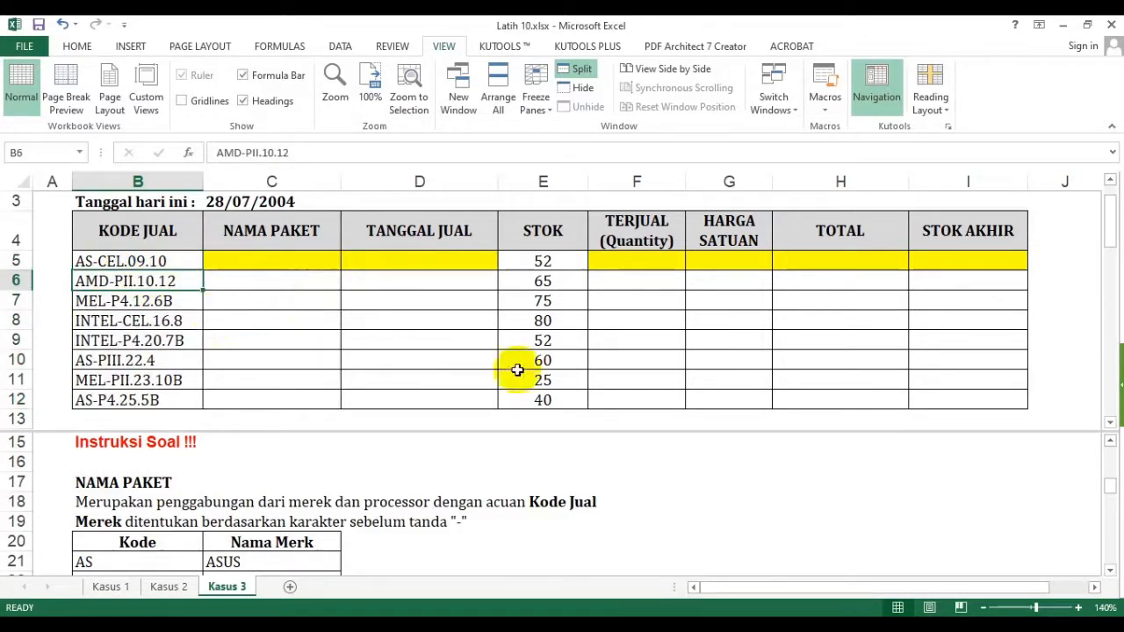
Copy the header cells F4:I4 to K4:N4 as a helper table and narrow the spacer column J
drag(1015, 587, 1053, 588)
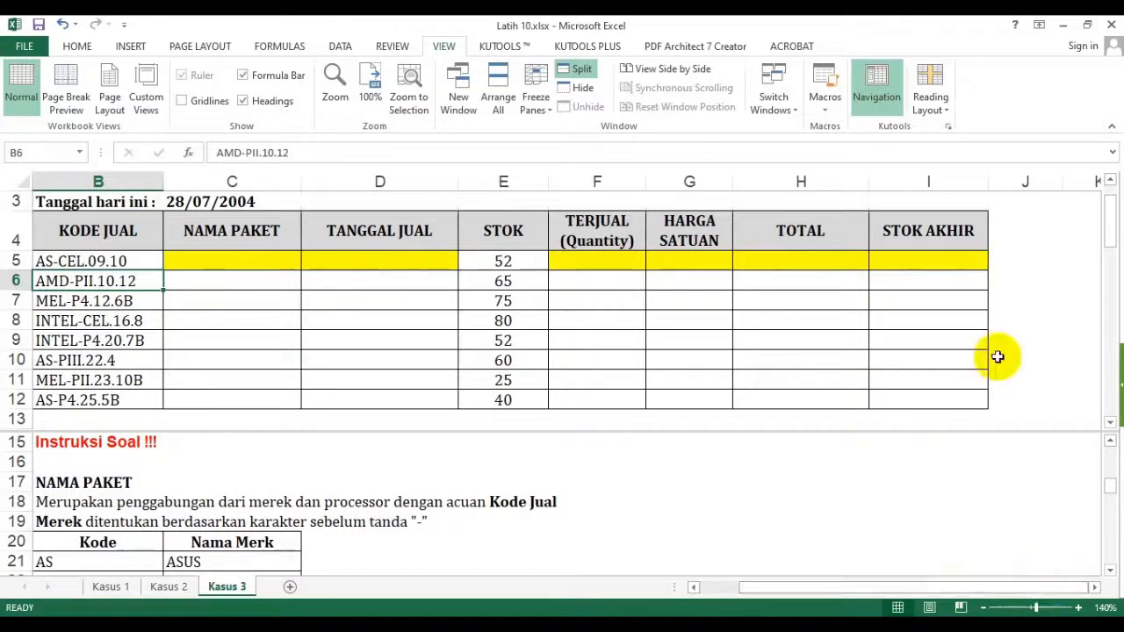
click(936, 231)
drag(614, 230, 928, 225)
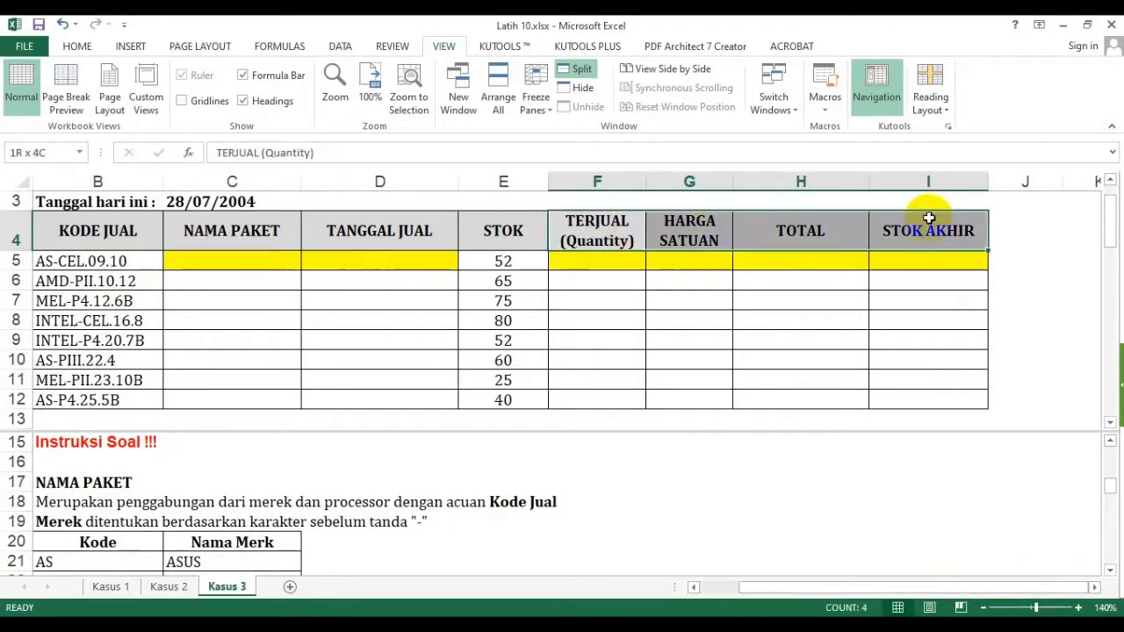
key(ctrl+c)
click(1095, 586)
click(1094, 586)
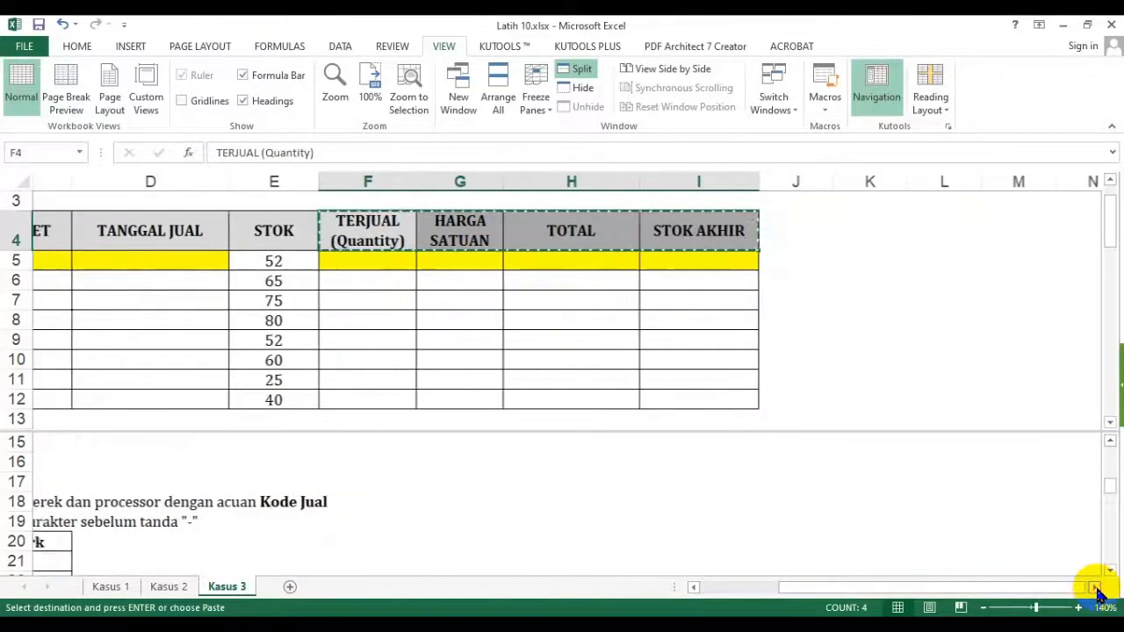
click(819, 232)
key(ctrl+v)
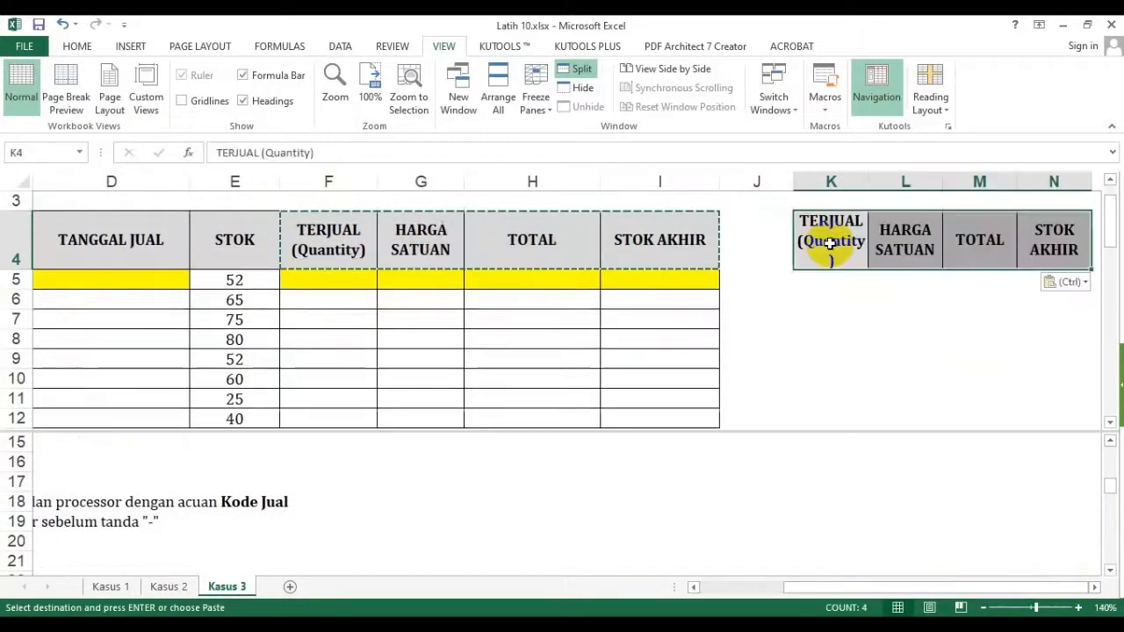
key(Escape)
drag(794, 183, 757, 182)
Rename the helper table headers in K4:N4 as Len, "Find 1 -", "Find 1 ." and "Find 2 ."
click(788, 220)
text(Len)
key(Return)
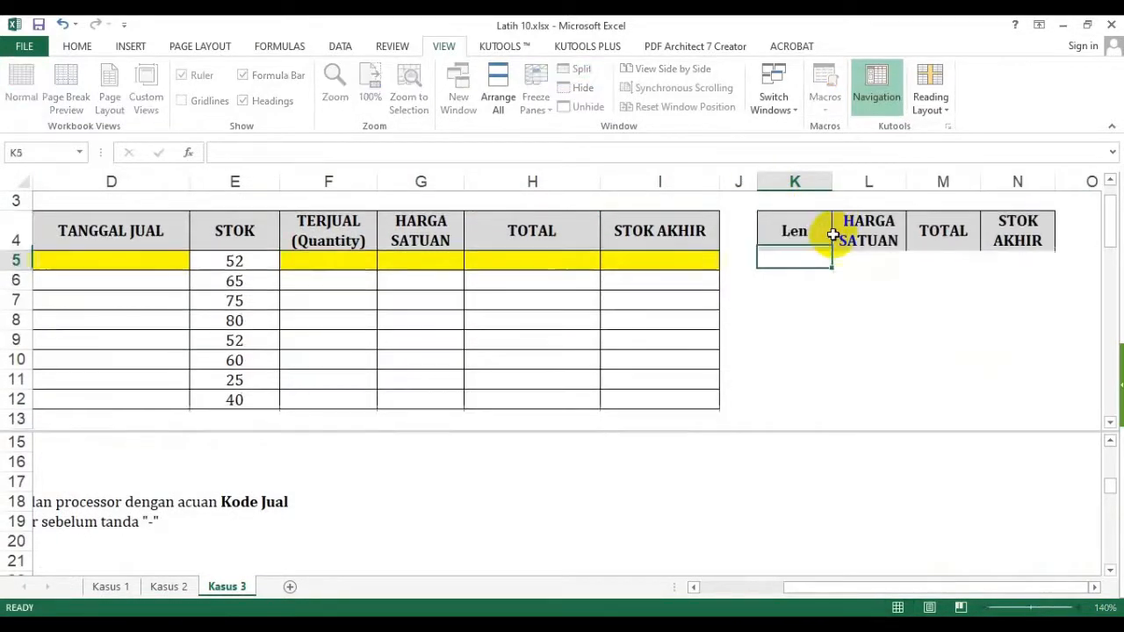
click(834, 235)
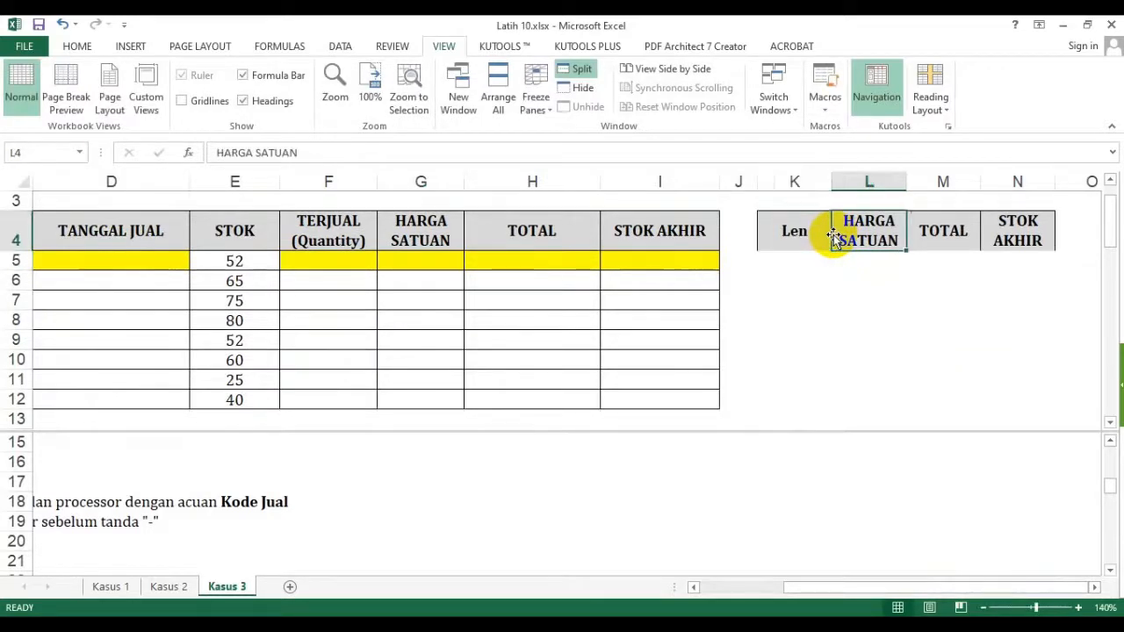
text(Find 1 -)
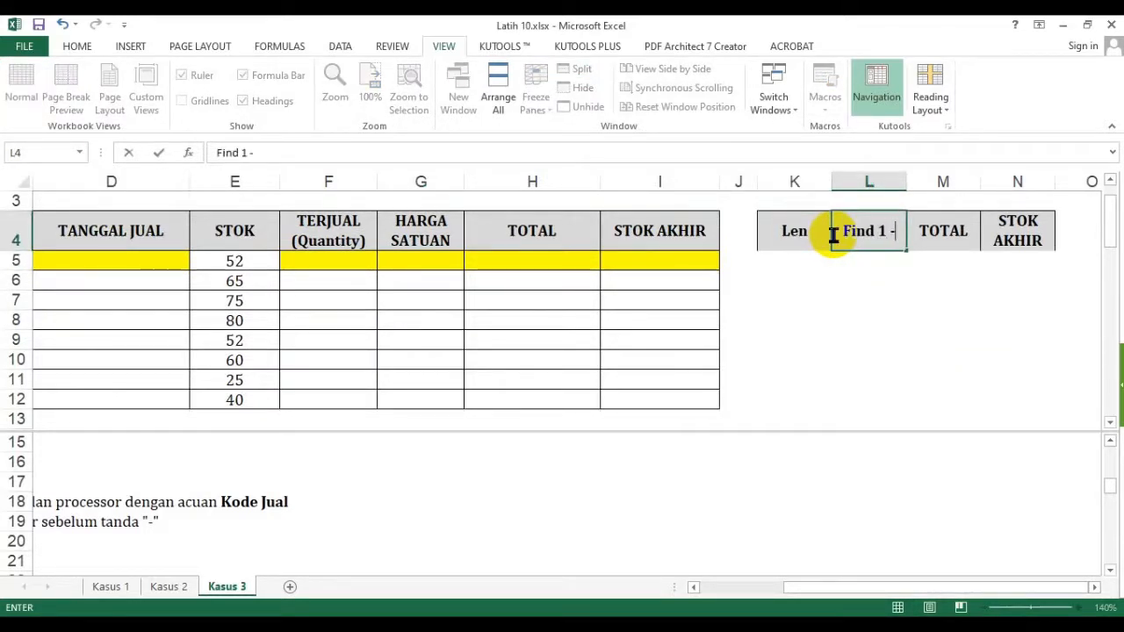
key(Tab)
text(Find 1 .)
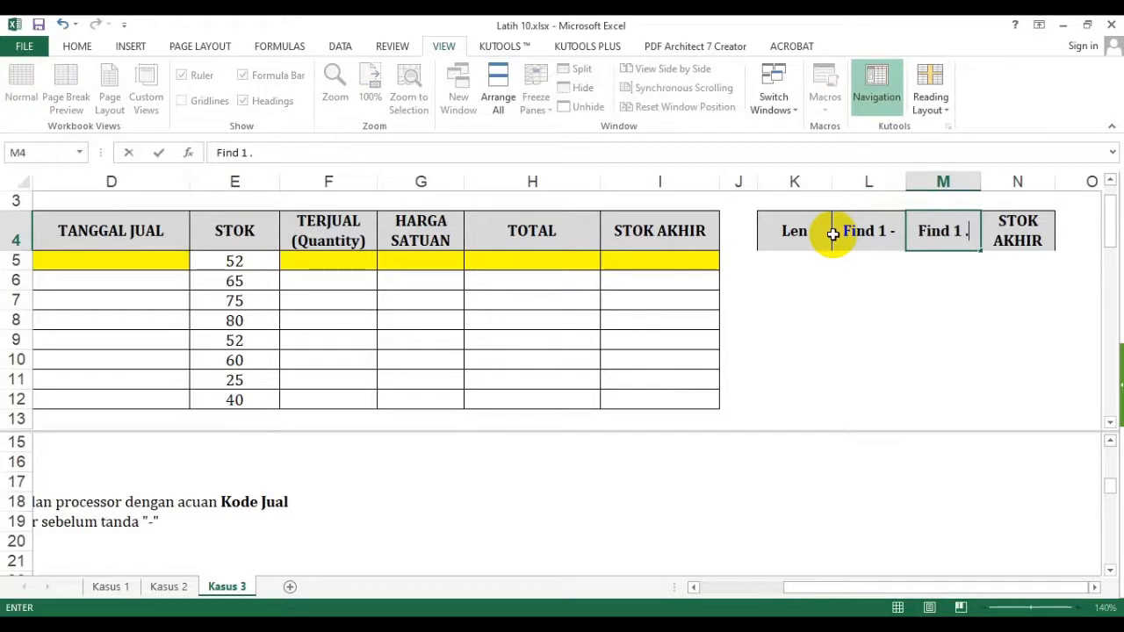
key(Tab)
text(Fi)
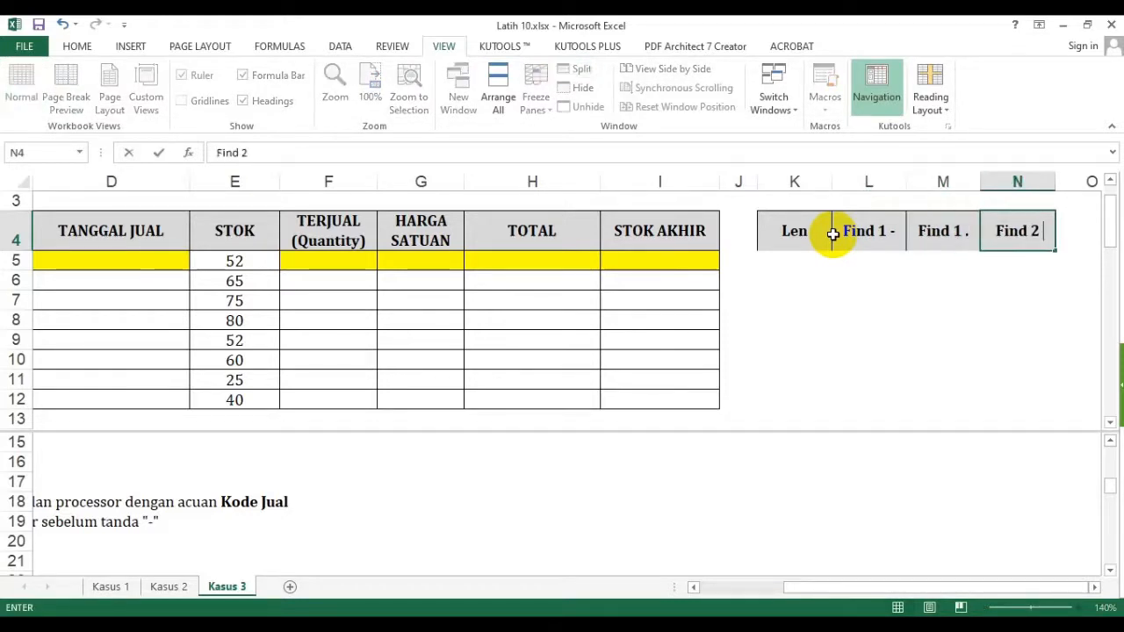
key(Return)
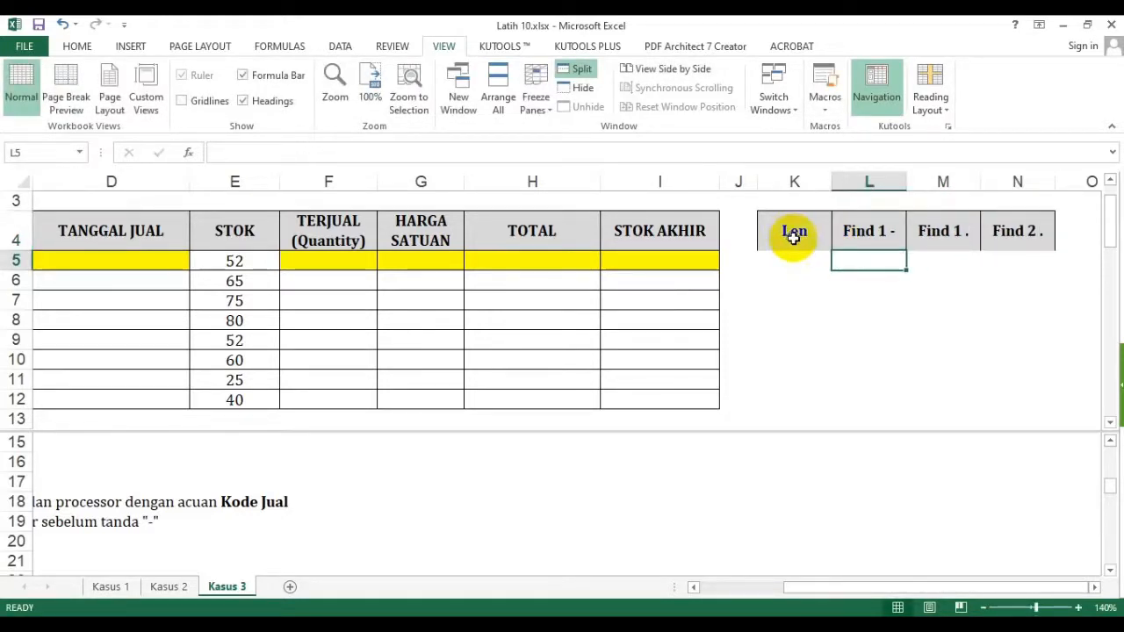
Apply all borders to the helper table range K4:N12
click(793, 235)
shift+click(1026, 392)
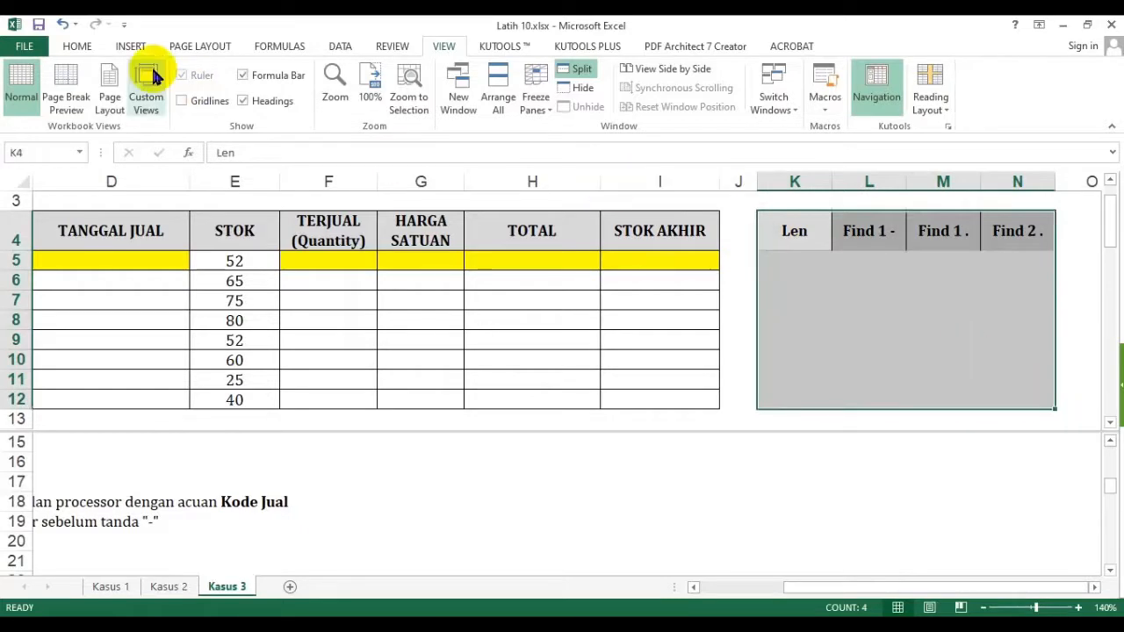
click(77, 48)
click(214, 101)
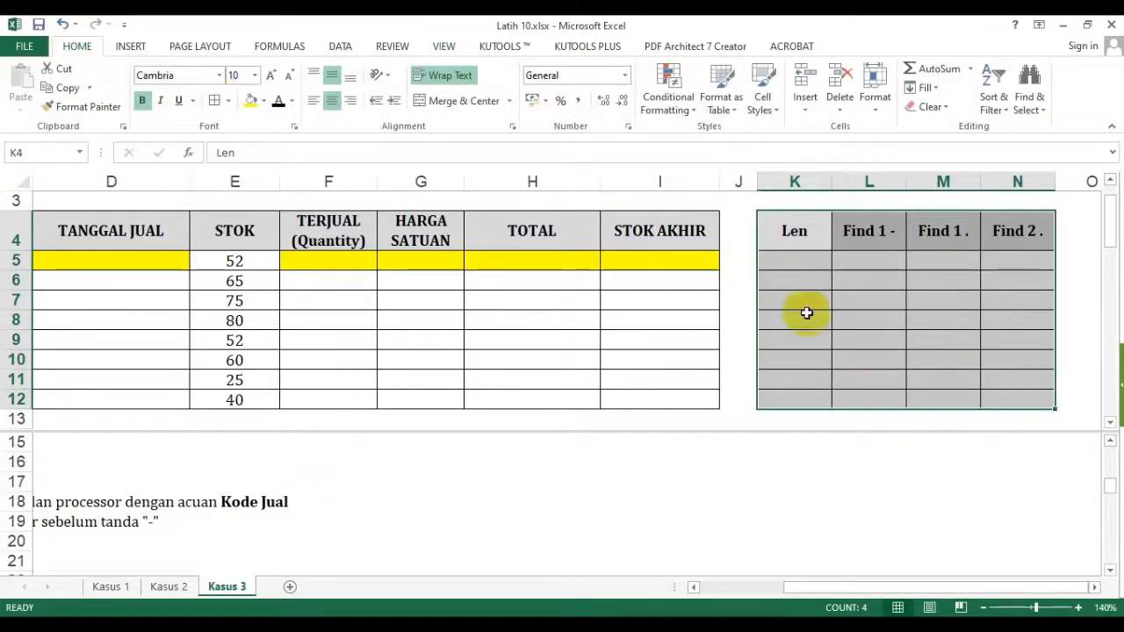
Enter the formula =LEN(B5) in Len cell K5
click(803, 265)
text(=)
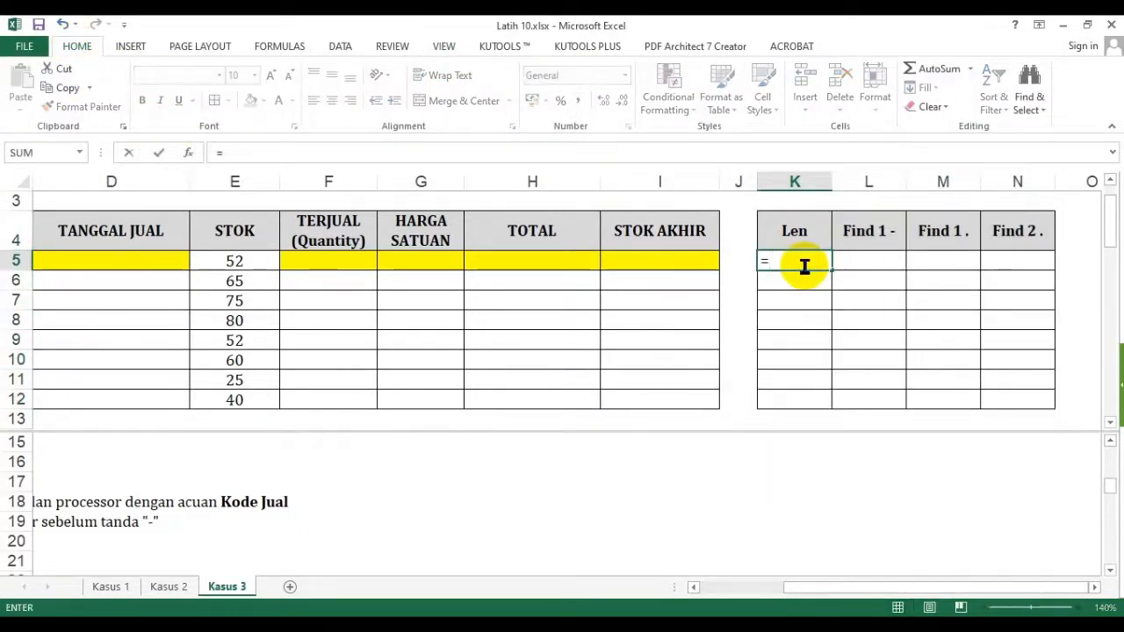
text(len()
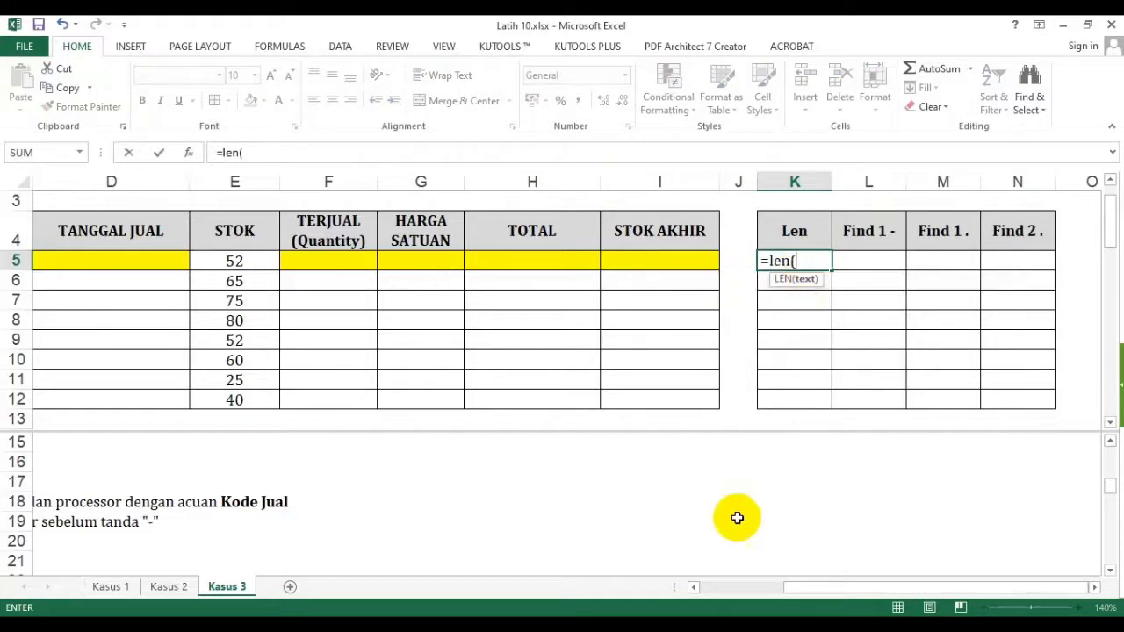
click(725, 588)
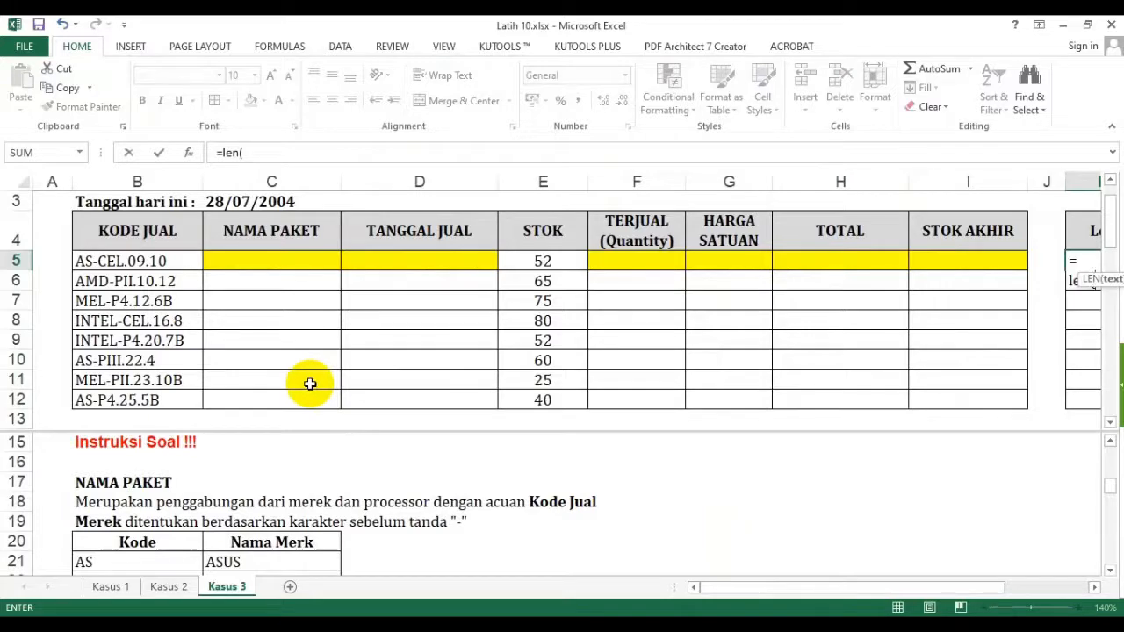
click(193, 263)
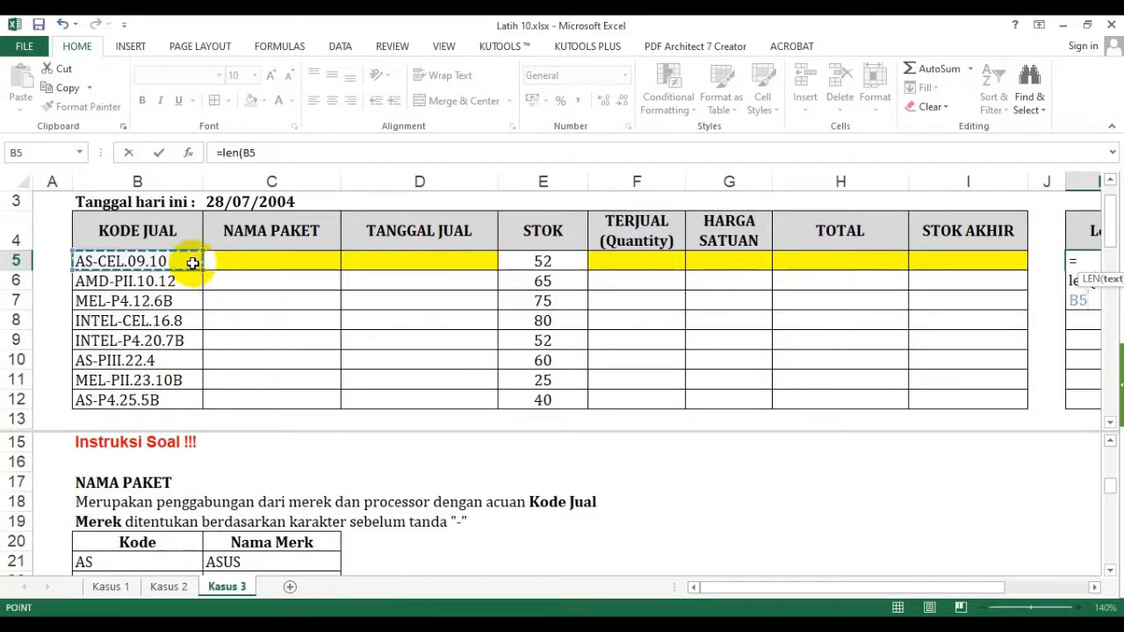
key(Return)
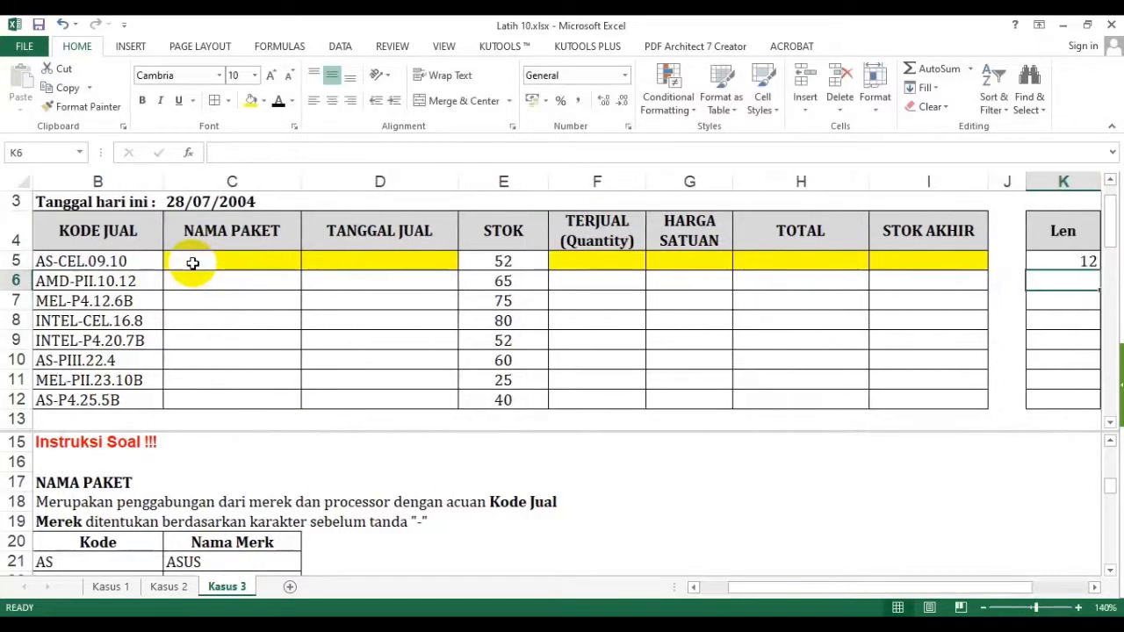
Center the contents of the helper table cells K5:N12 horizontally
click(1093, 586)
click(1092, 586)
click(812, 261)
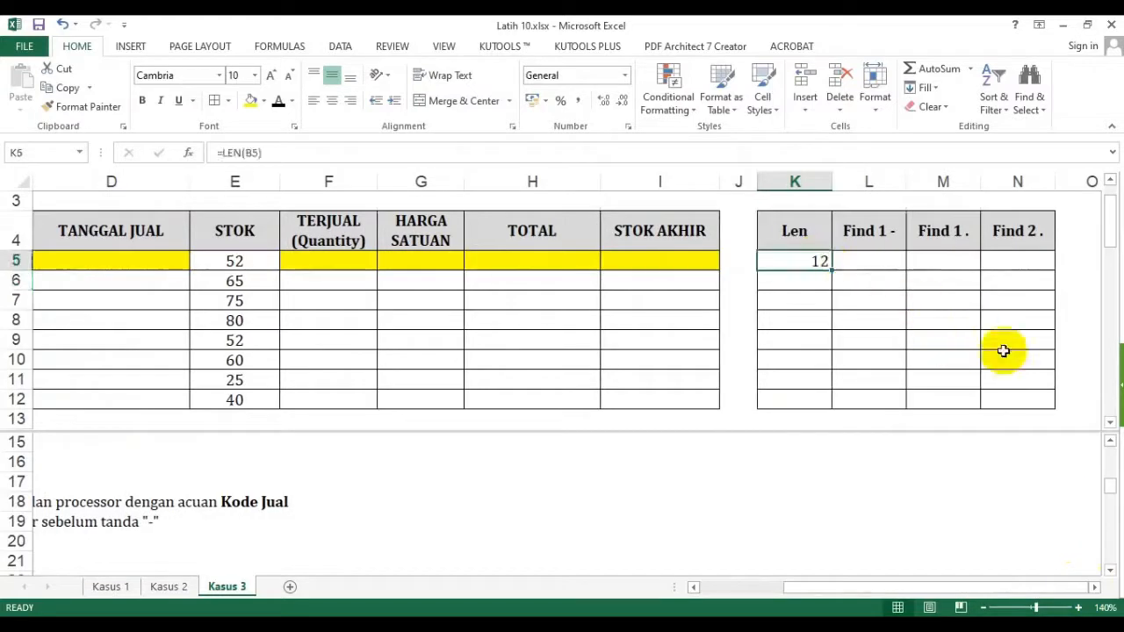
shift+click(1016, 394)
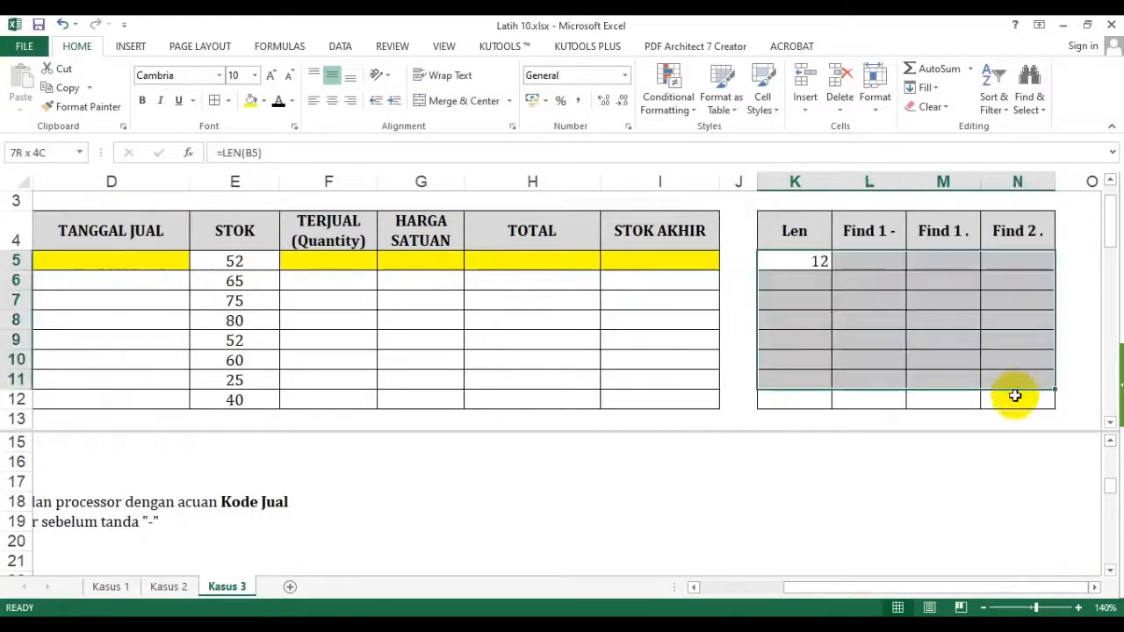
click(332, 102)
Enter the formula =FIND("-";B5;1) in the "Find 1 -" cell L5
click(882, 266)
text(=)
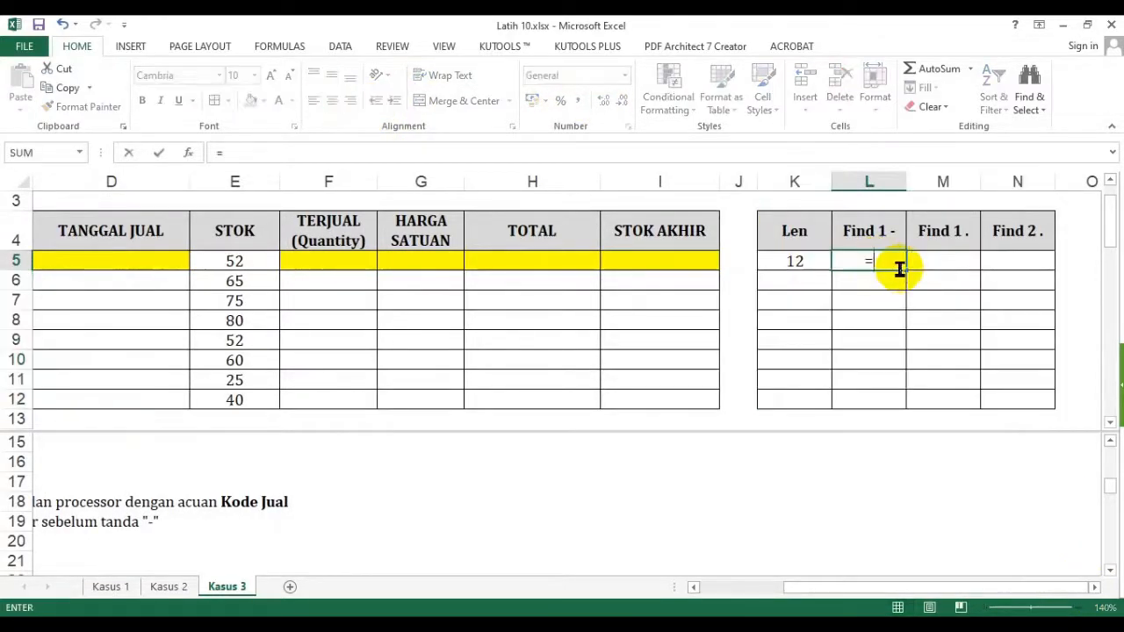
text(find")
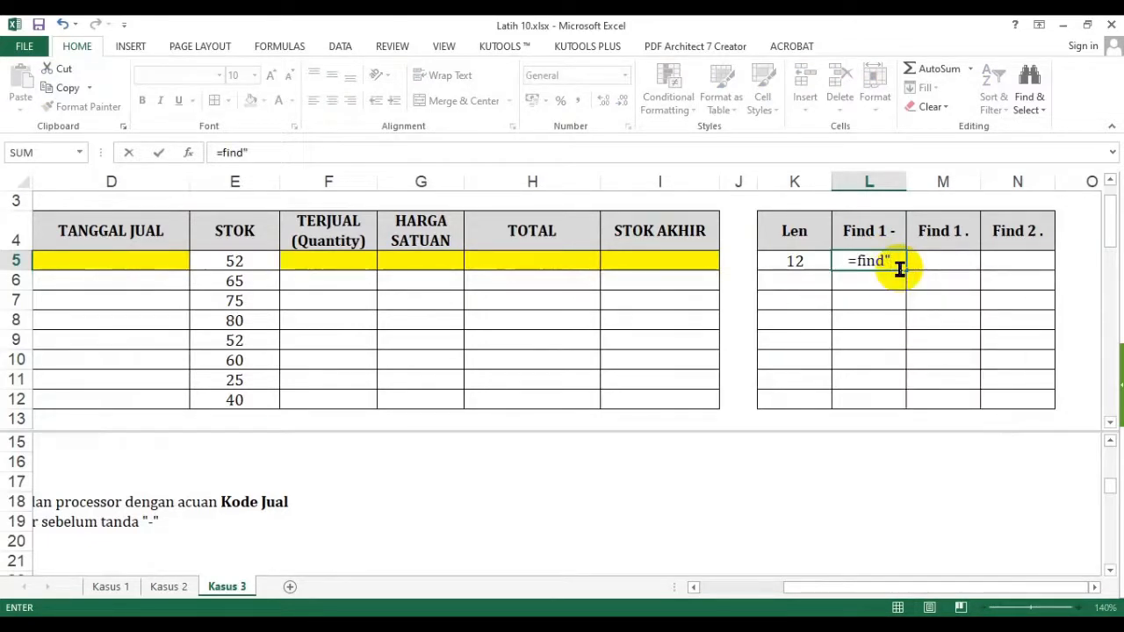
key(BackSpace)
text(("-)
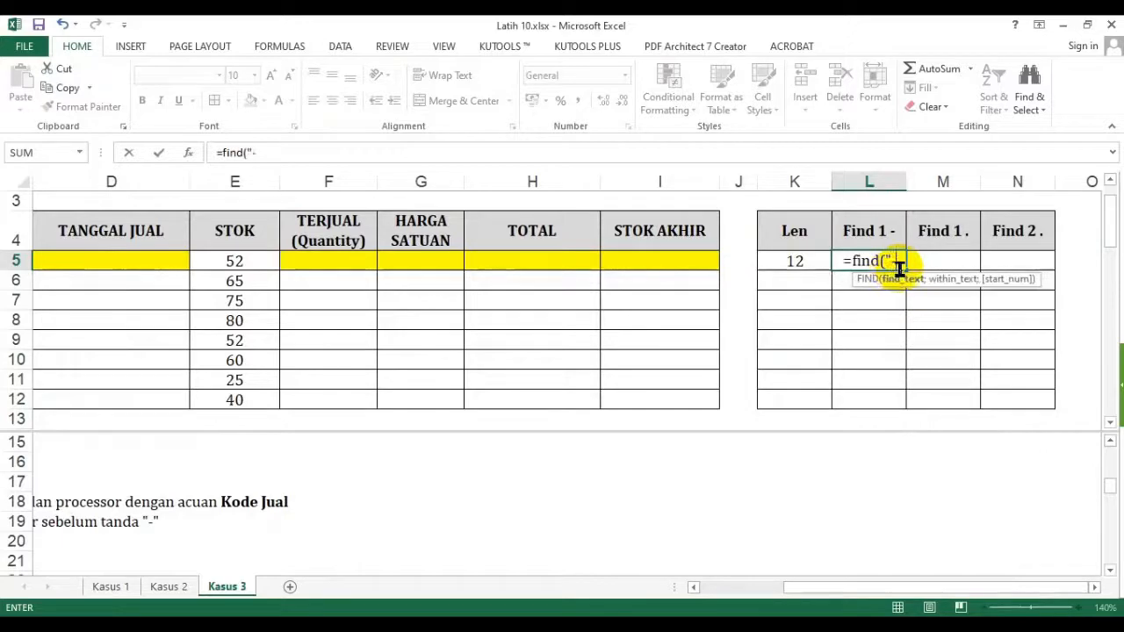
text(";)
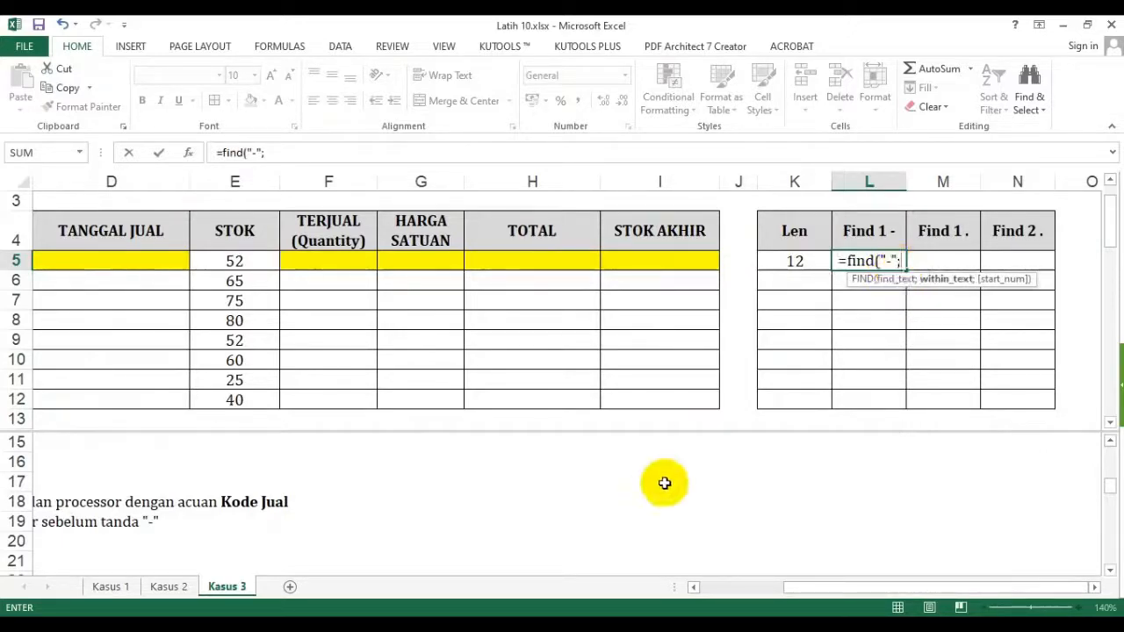
click(728, 587)
click(177, 271)
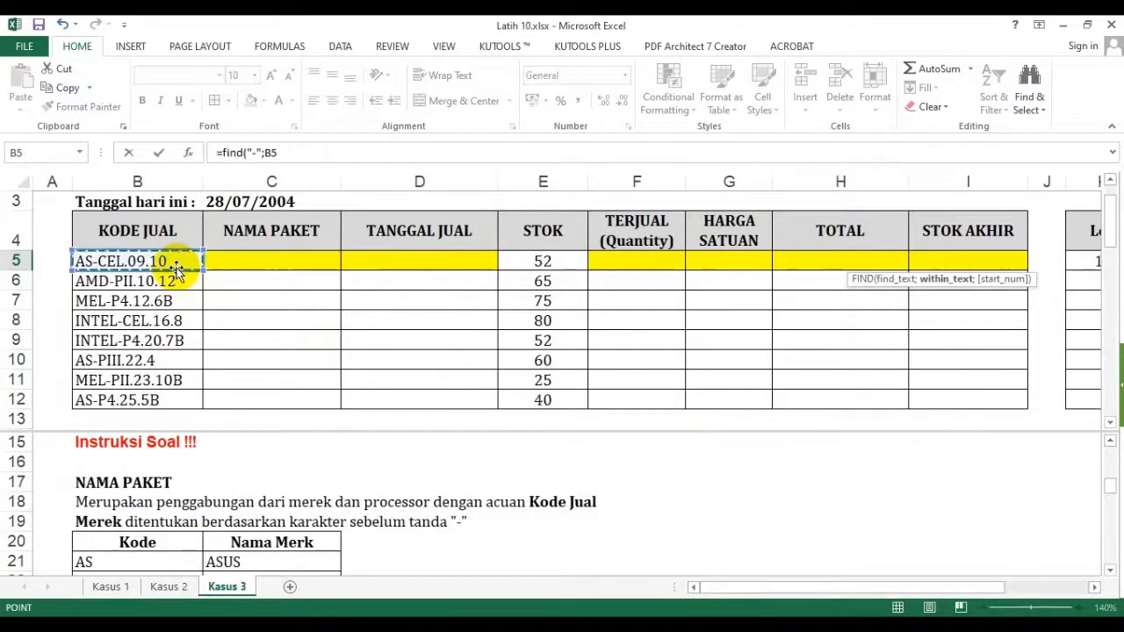
text(;1)
key(Return)
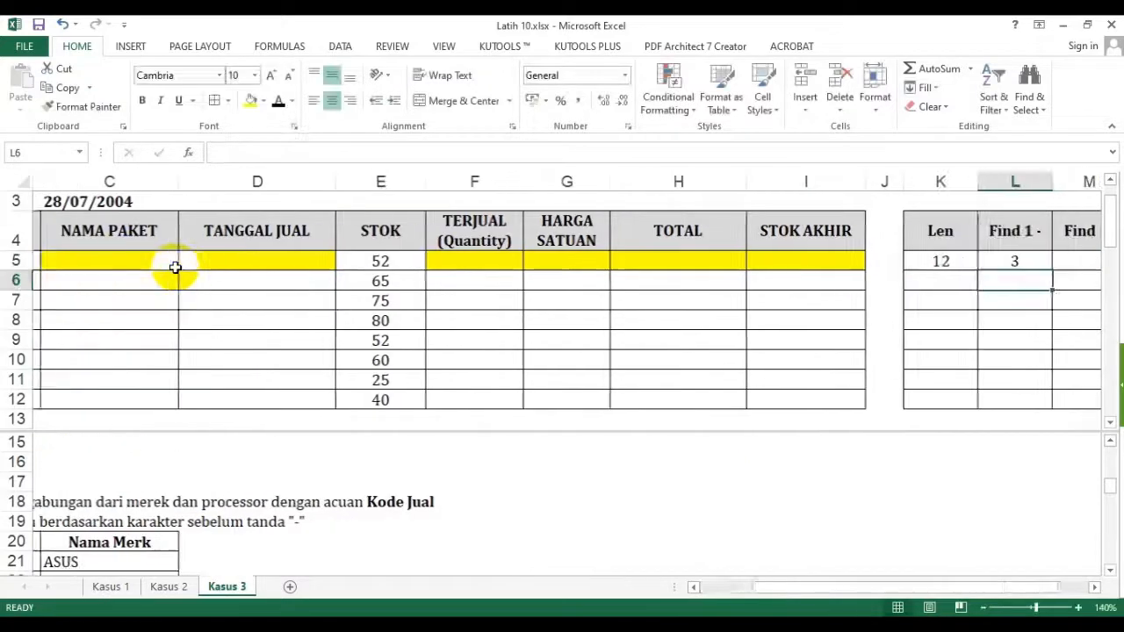
Enter the formula =FIND(".";B5;1) in the "Find 1 ." cell M5
click(1006, 261)
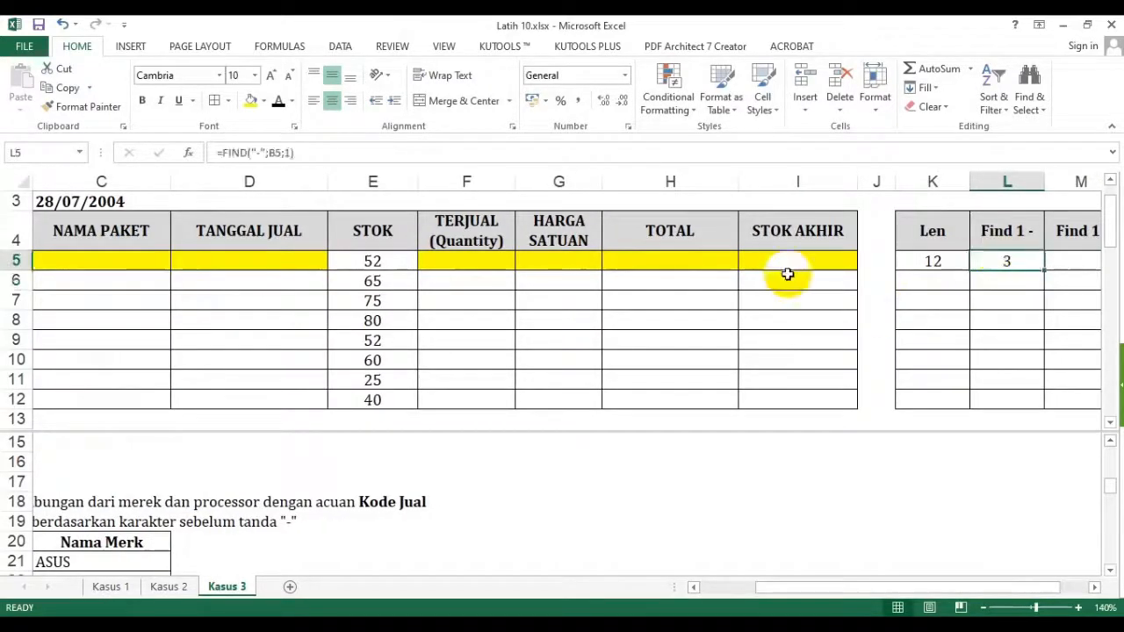
click(1093, 587)
click(1093, 587)
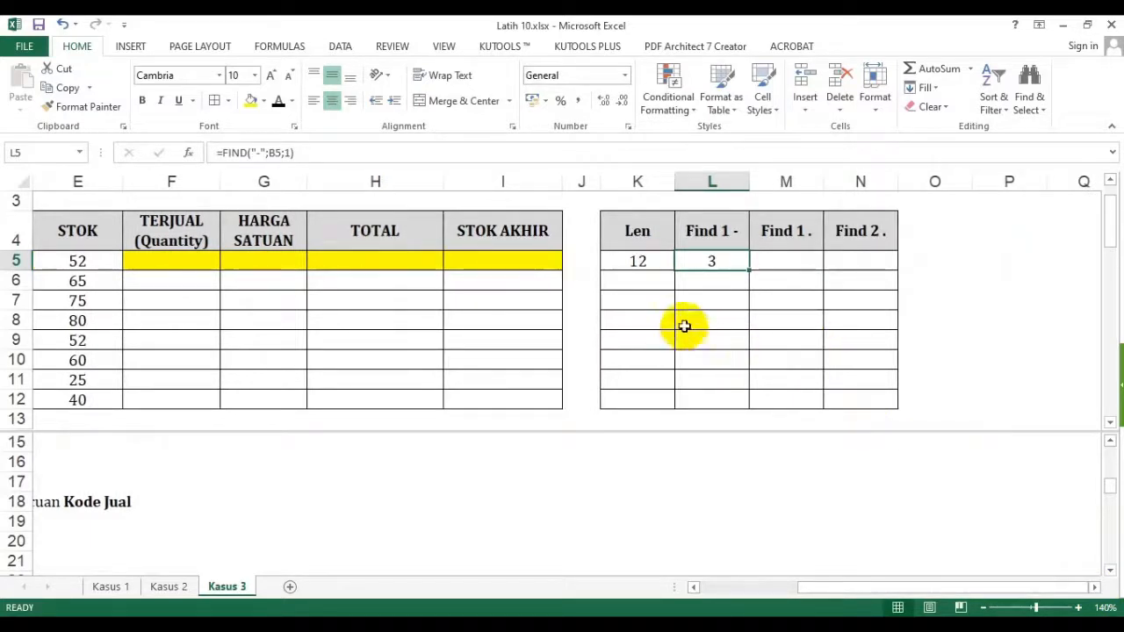
click(772, 261)
text(=fi)
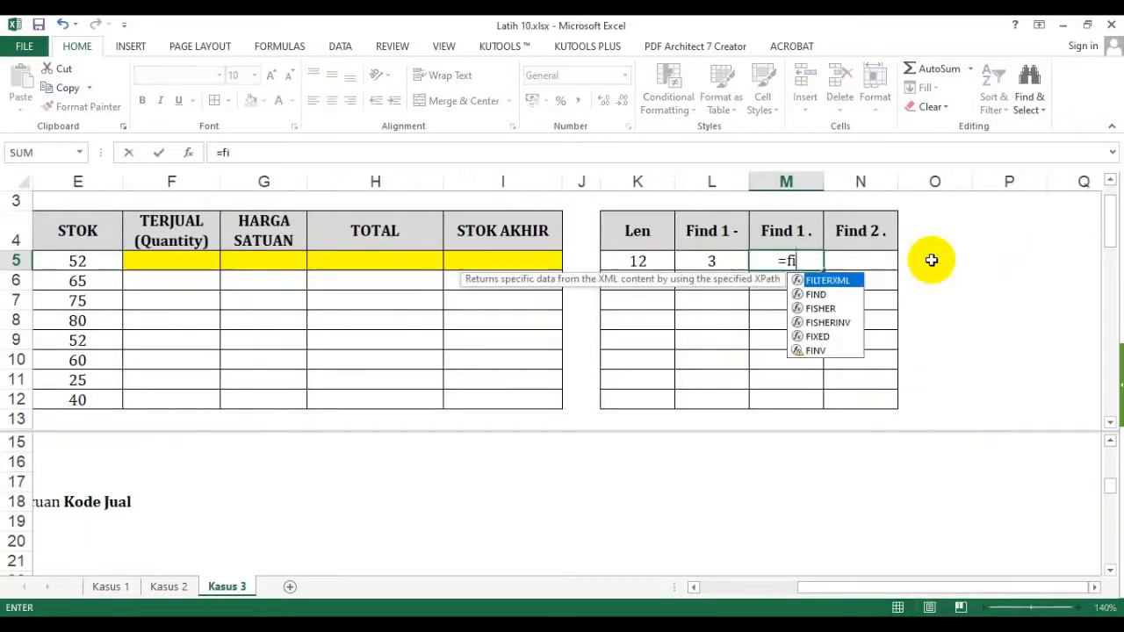
text(nd(".";)
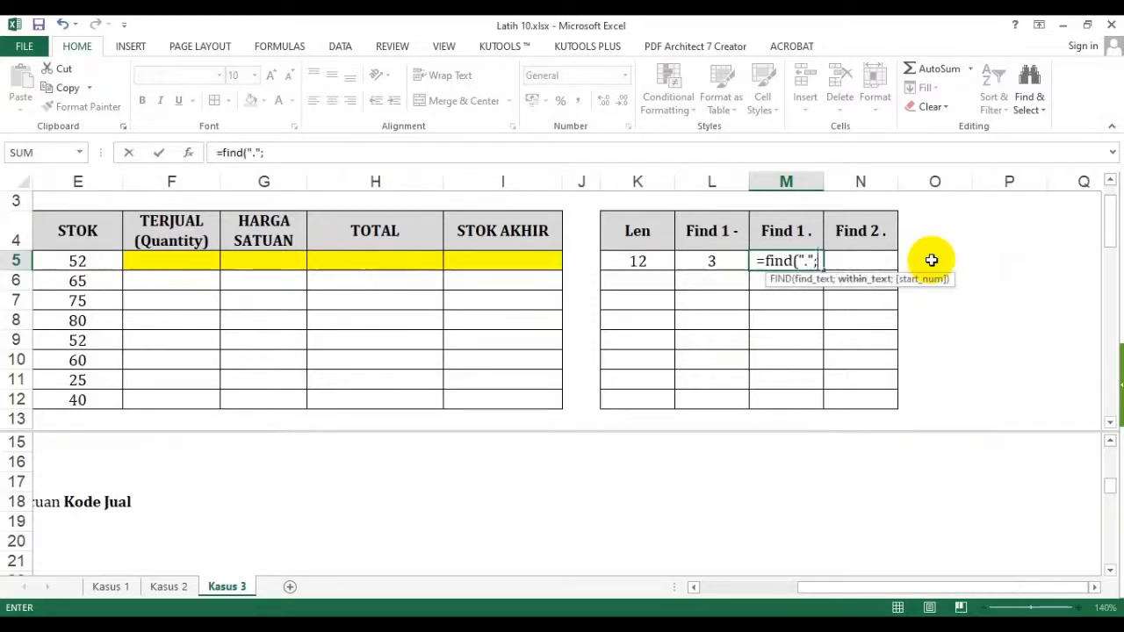
click(718, 586)
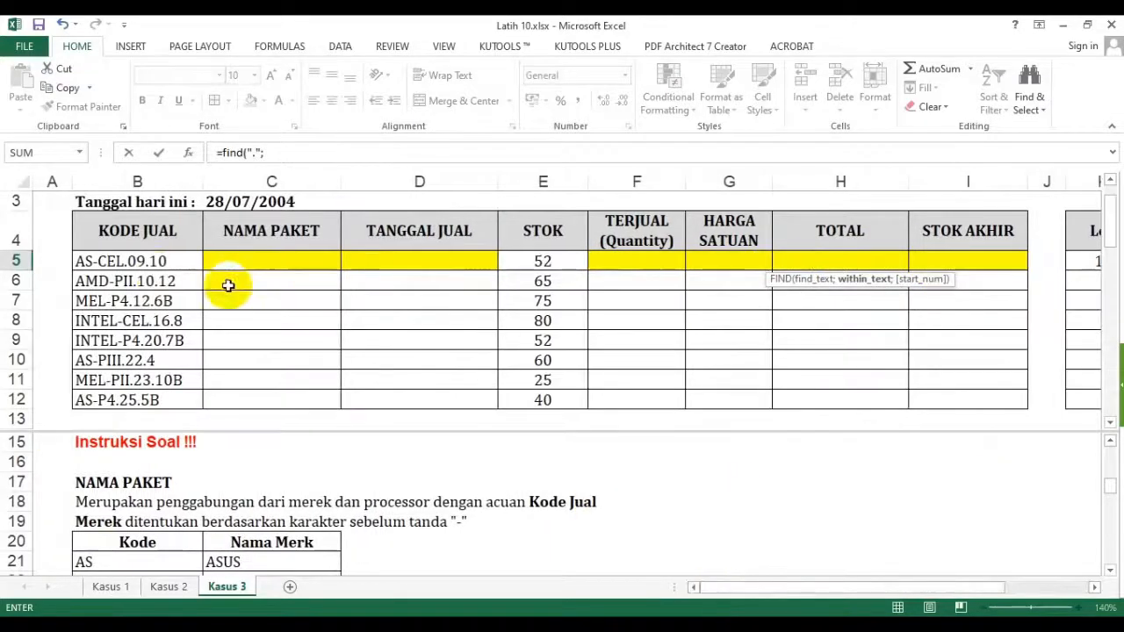
click(155, 261)
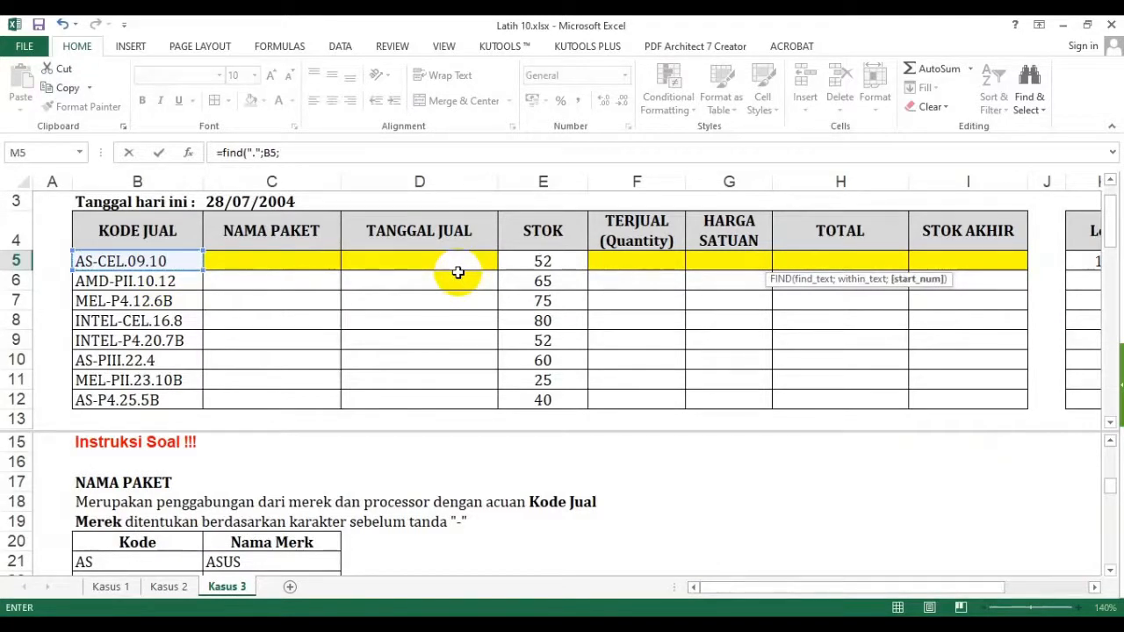
text(;1))
key(Return)
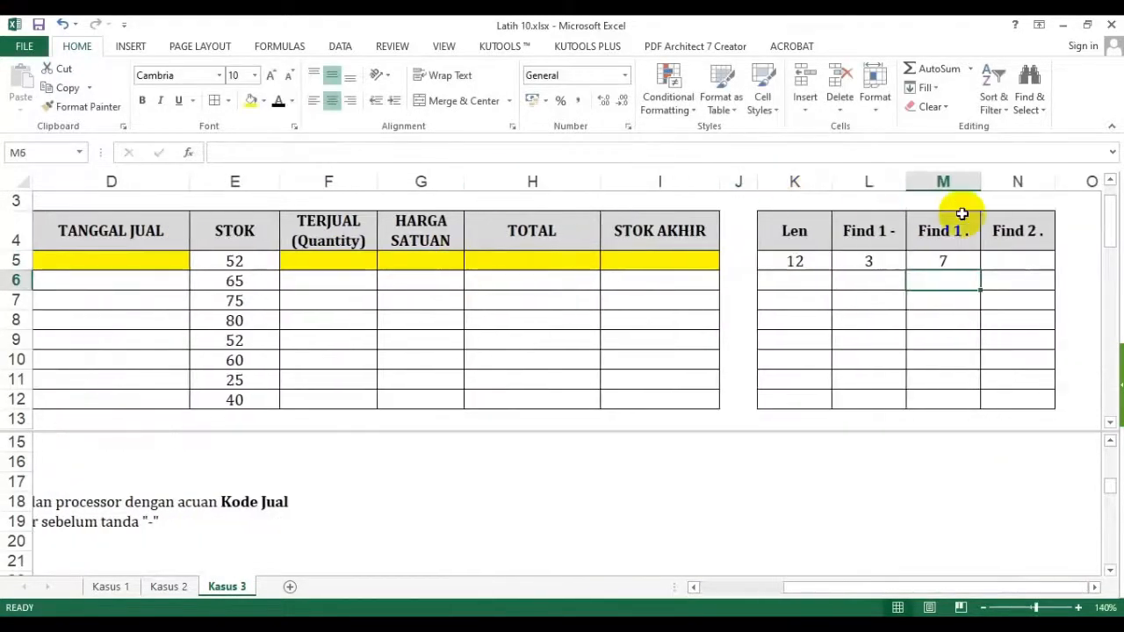
Enter the formula =FIND(".";B5;M5+1) in the "Find 2 ." cell N5
click(1013, 263)
text(=fi)
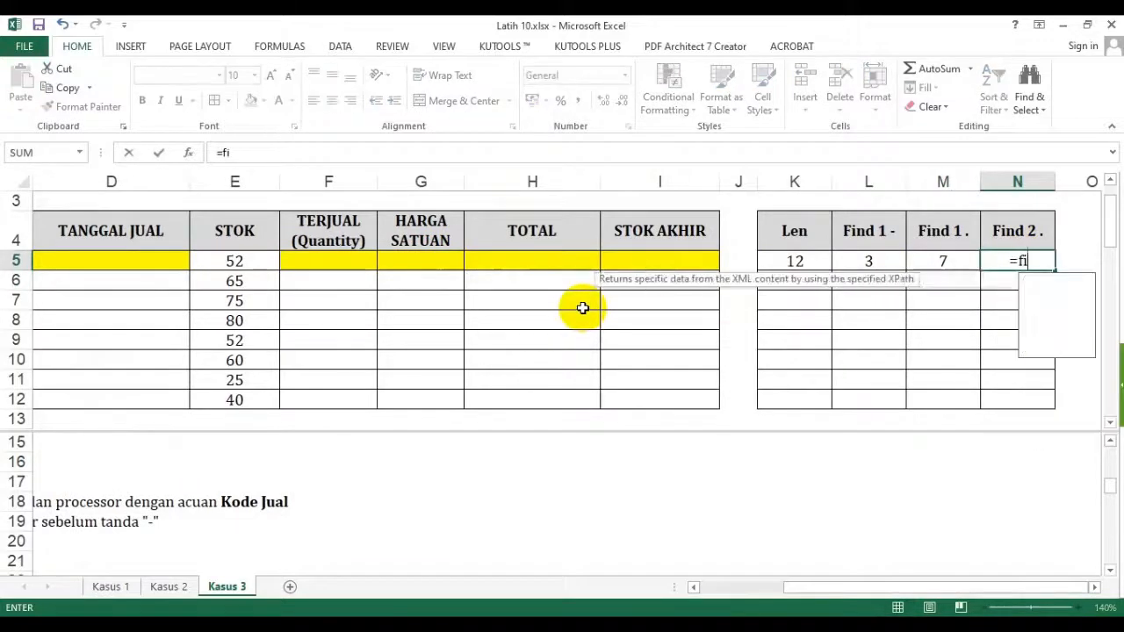
text(nd(".")
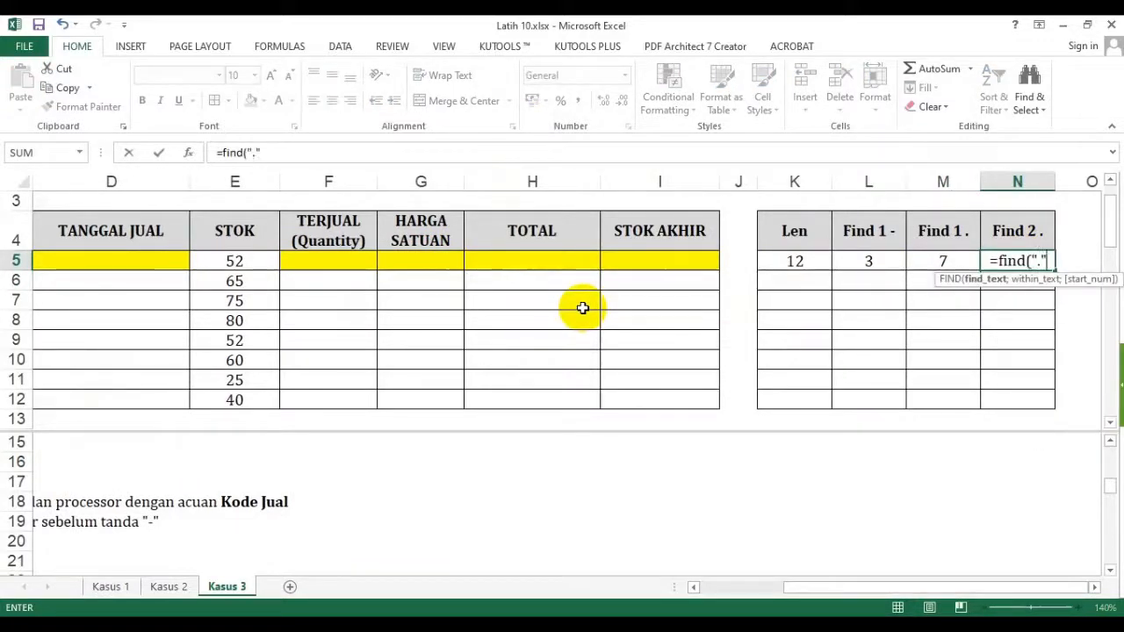
text(;)
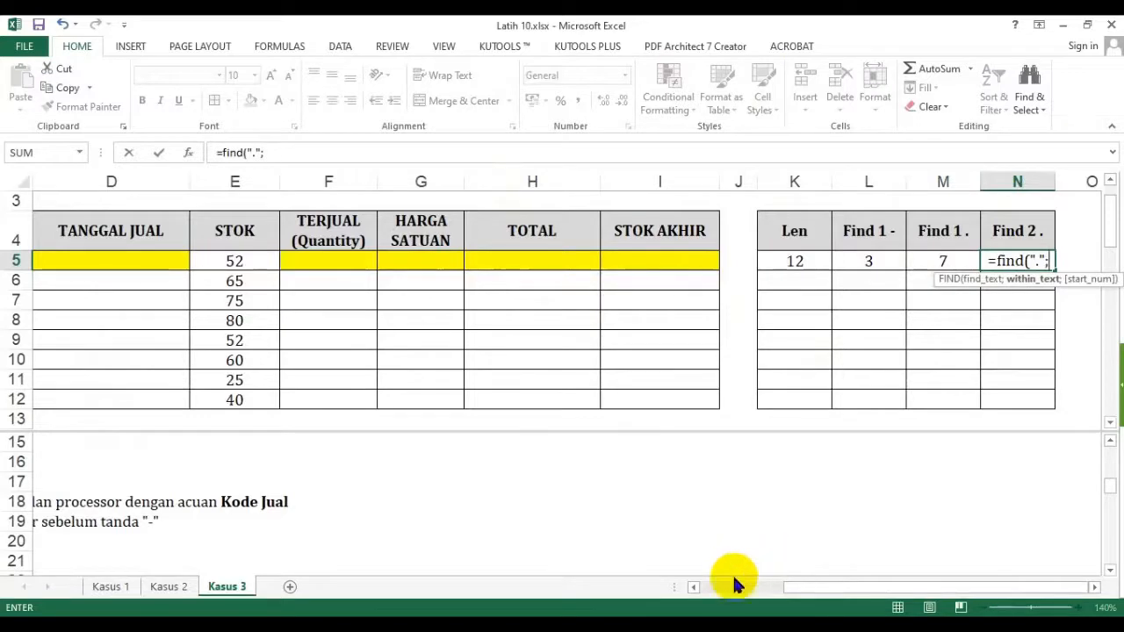
click(734, 583)
click(142, 262)
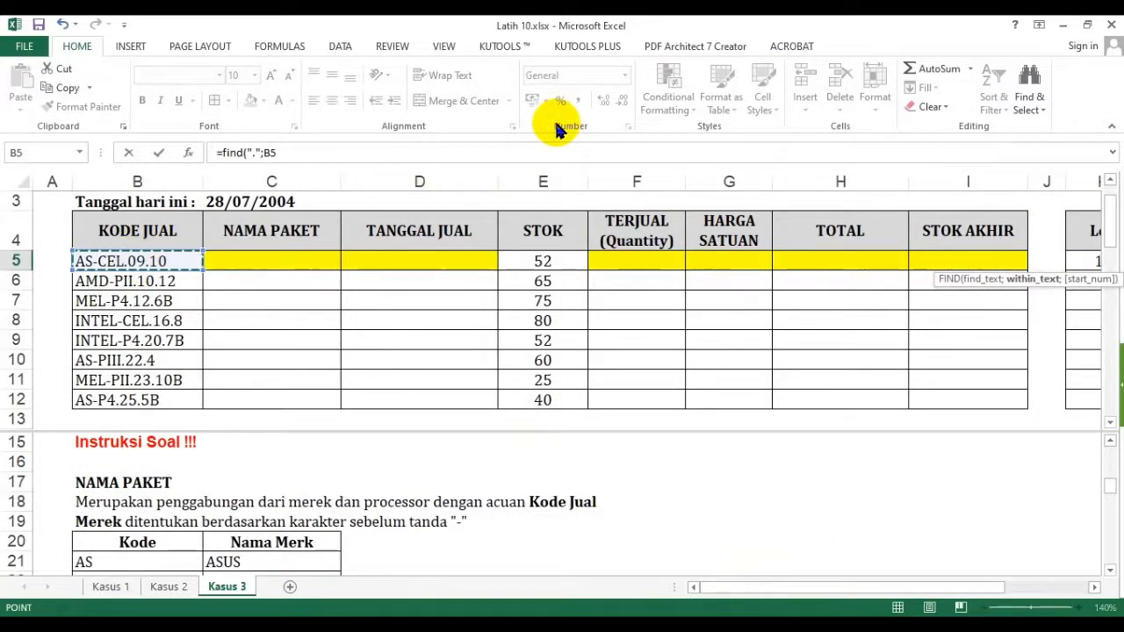
text(;)
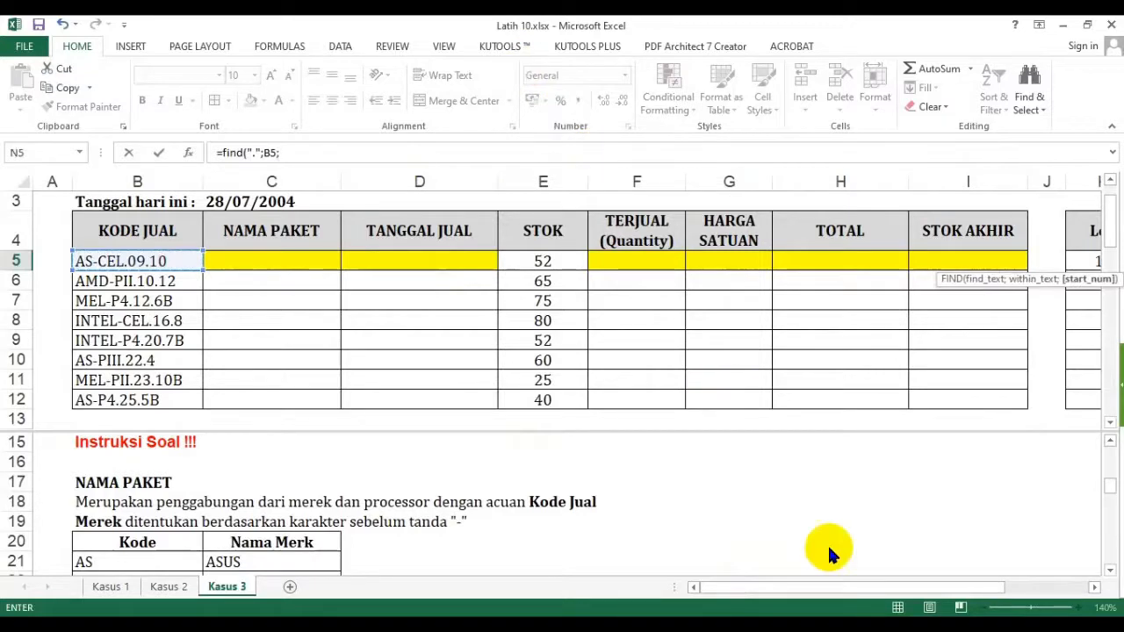
click(1011, 588)
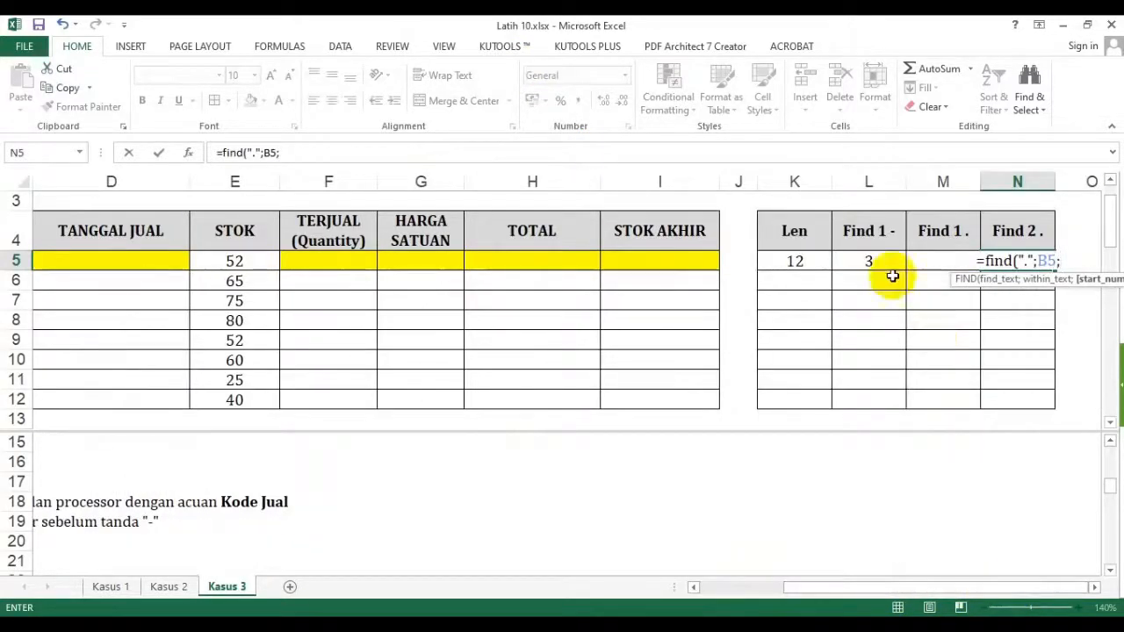
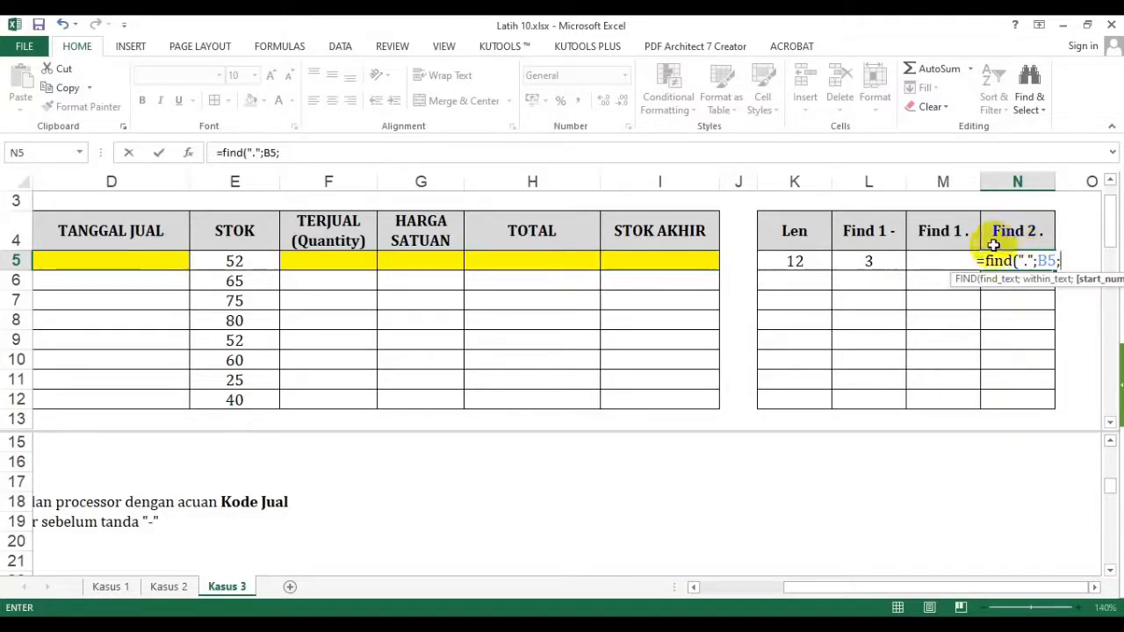
click(911, 262)
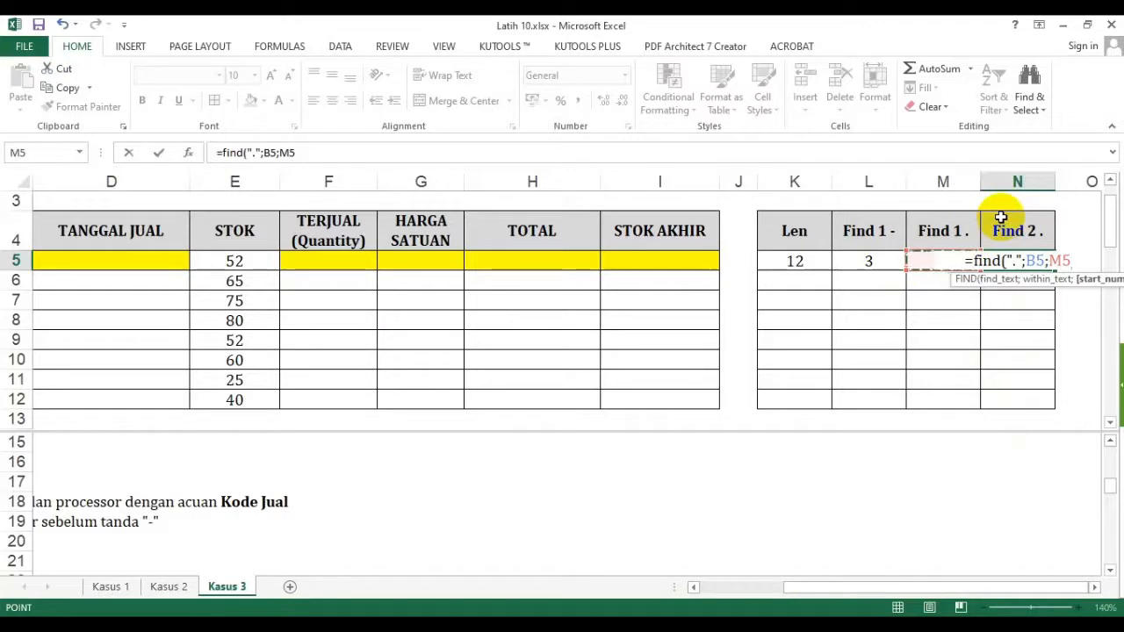
text(+1)
key(Return)
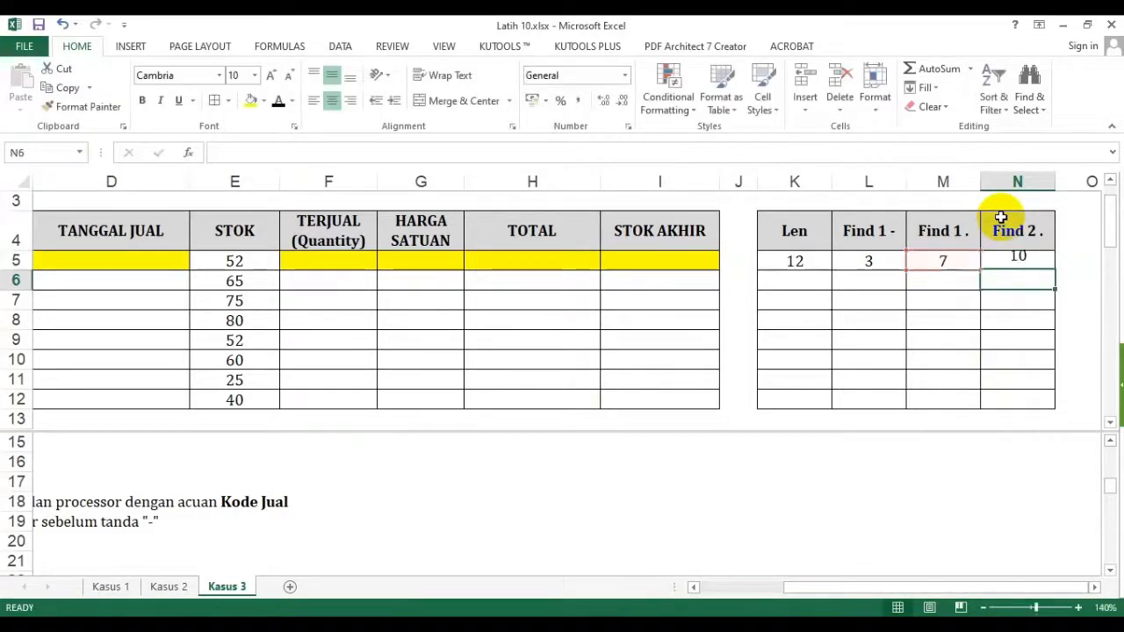
Fill the helper formulas in K5:N5 down through row 12
drag(805, 261, 1048, 399)
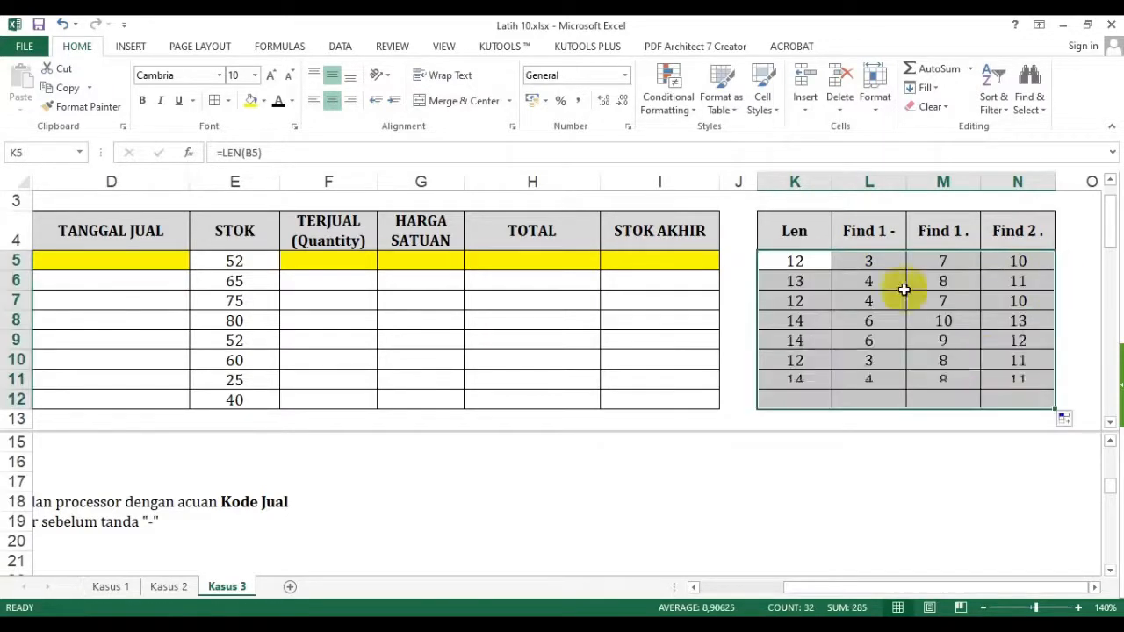
click(861, 258)
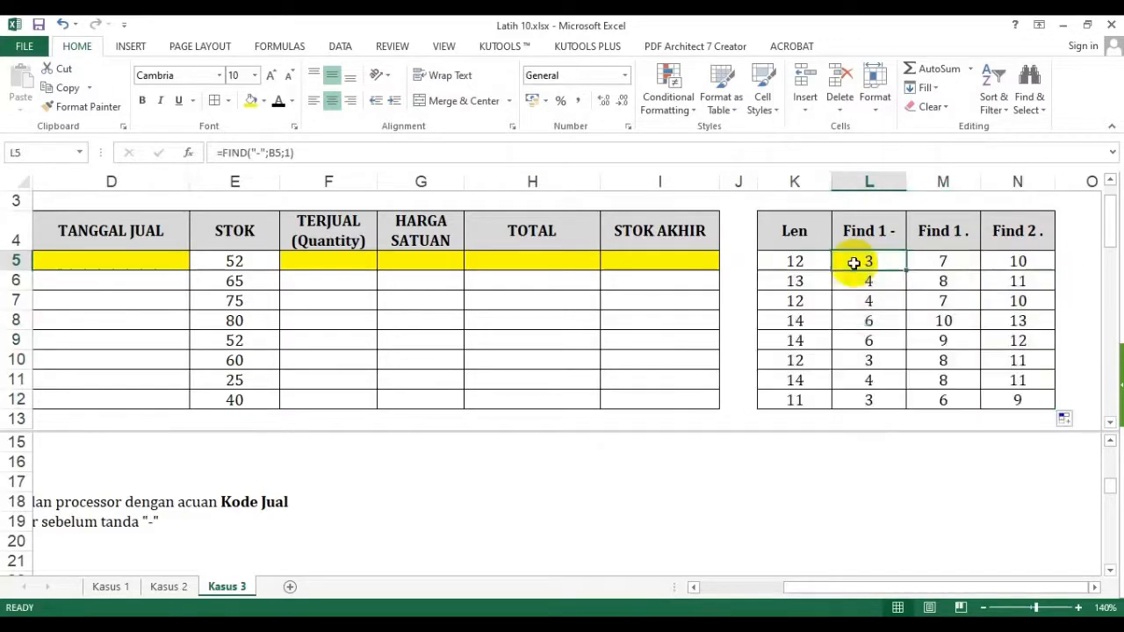
Review the NAMA PAKET instructions and the Nama Merk and Nama Processor lookup tables below the sales table
click(716, 589)
click(107, 503)
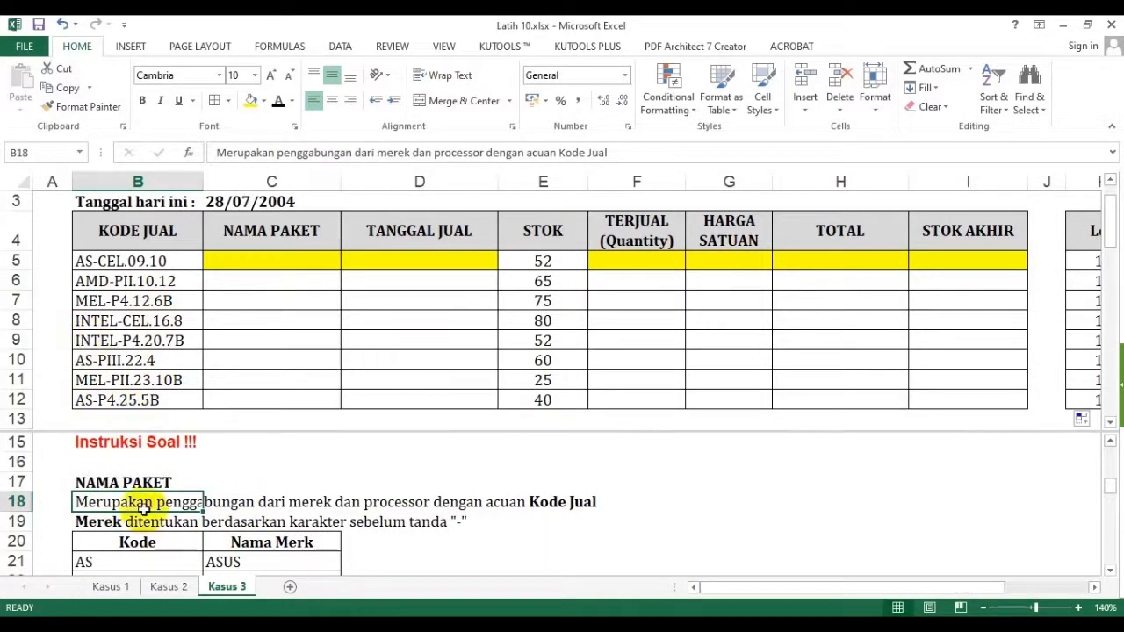
scroll(151, 516, down, 2)
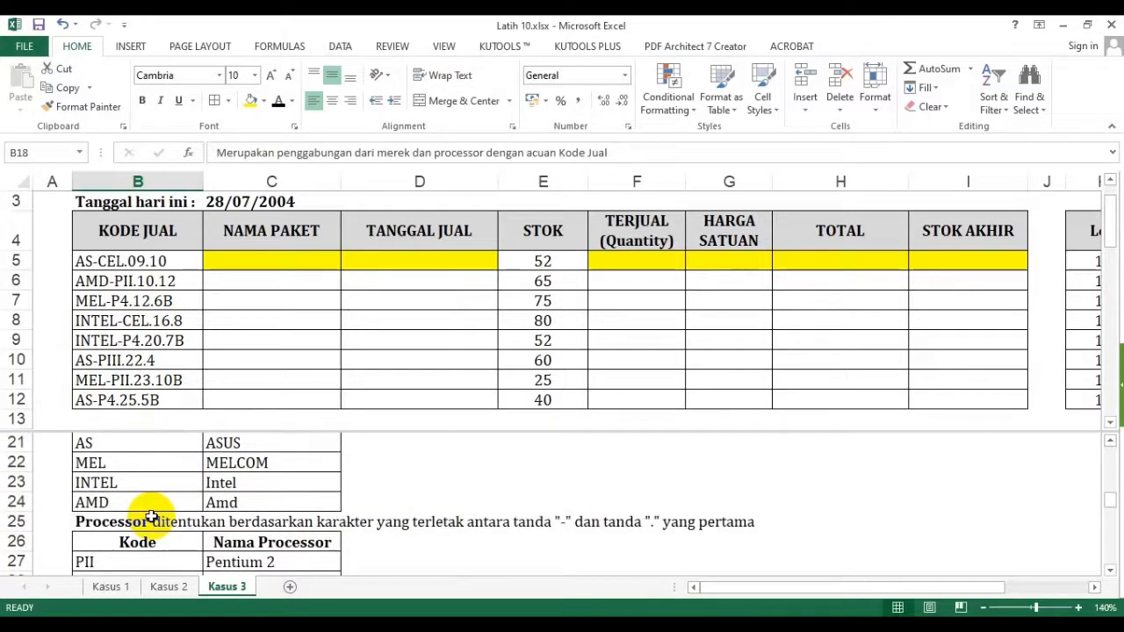
scroll(154, 516, up, 1)
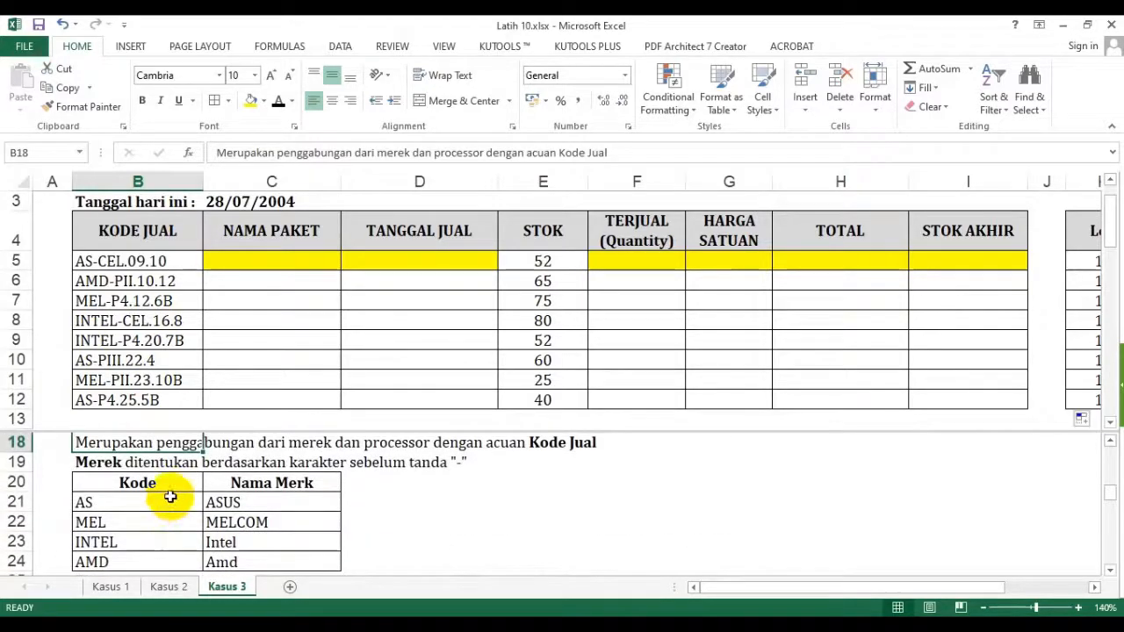
drag(134, 483, 275, 569)
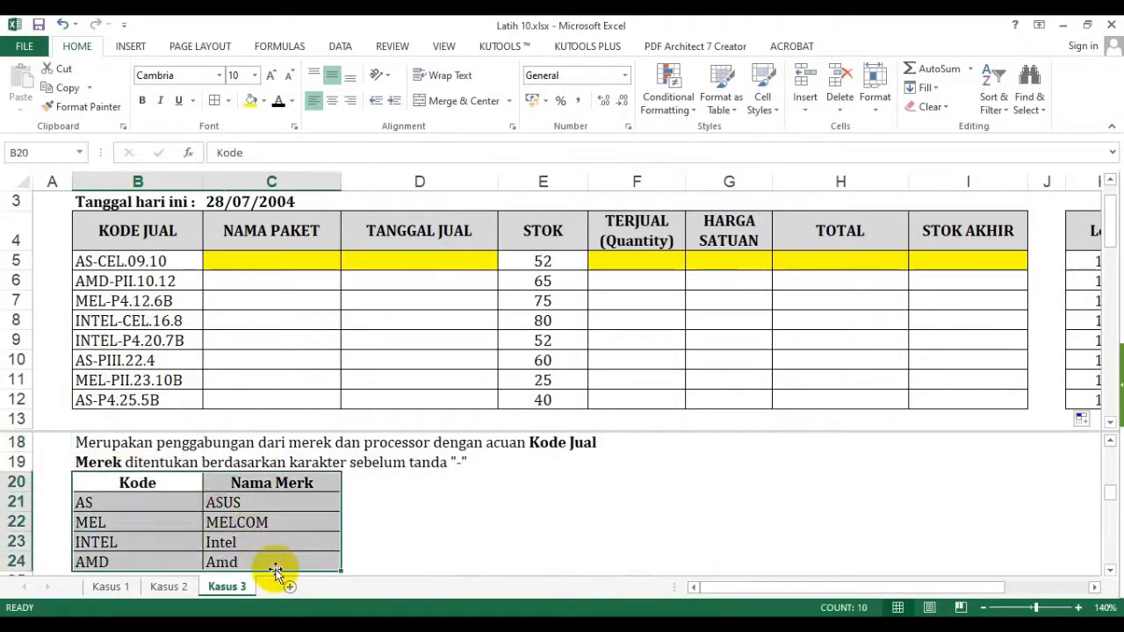
scroll(299, 537, up, 1)
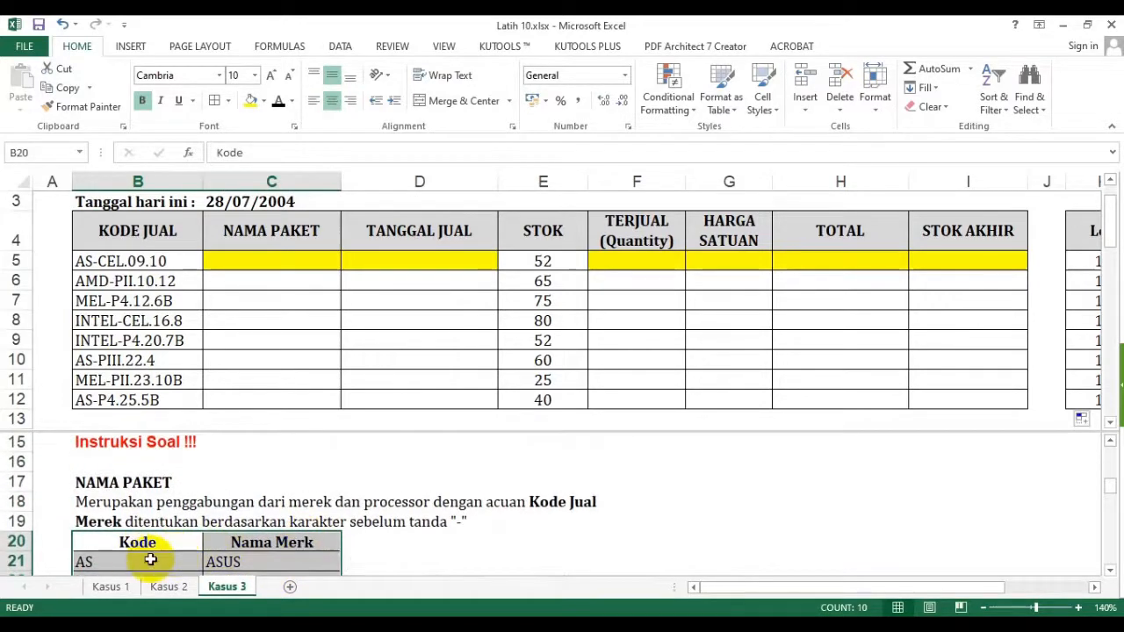
scroll(151, 560, down, 2)
scroll(144, 530, down, 1)
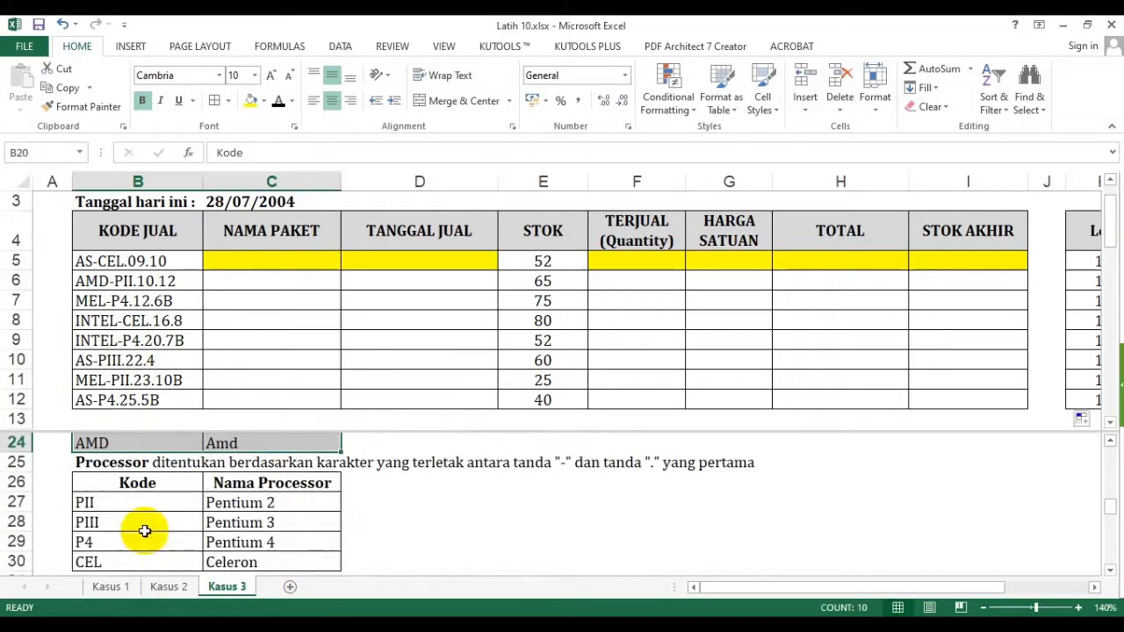
drag(145, 530, 281, 545)
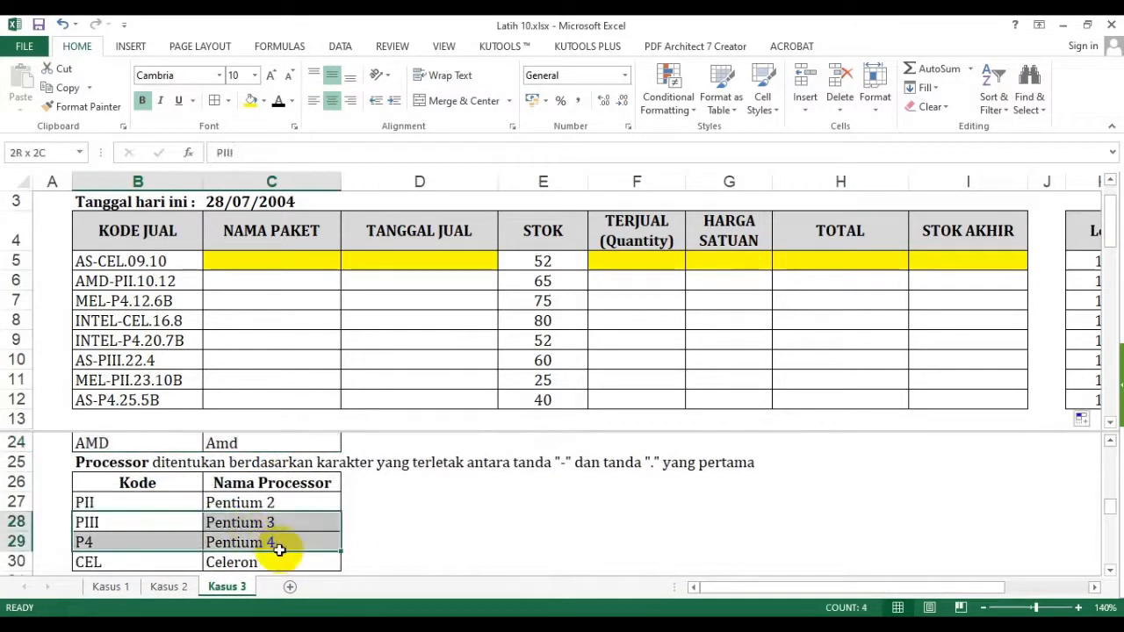
Format the brand code AS within the Kode Jual text in B5 as bold red
double_click(146, 261)
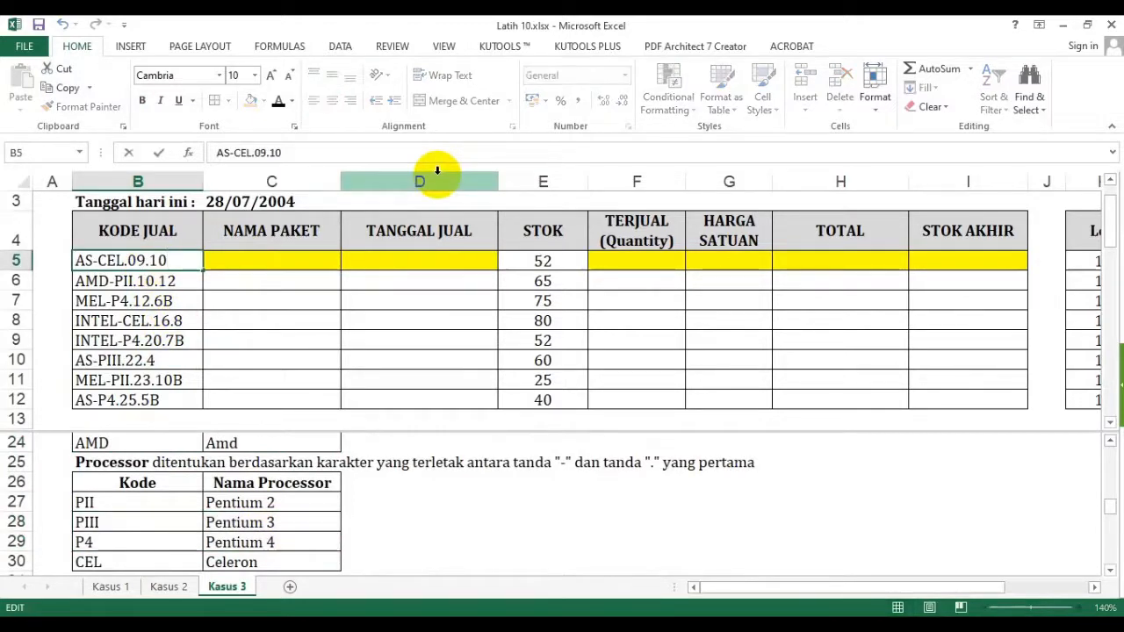
click(292, 101)
click(295, 251)
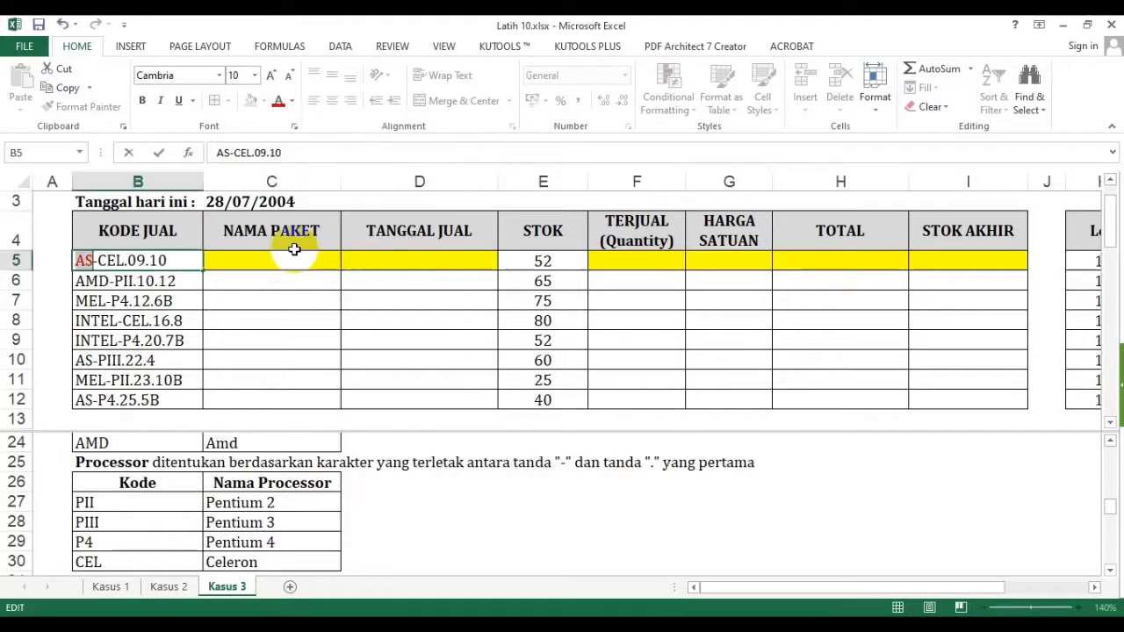
key(ctrl+b)
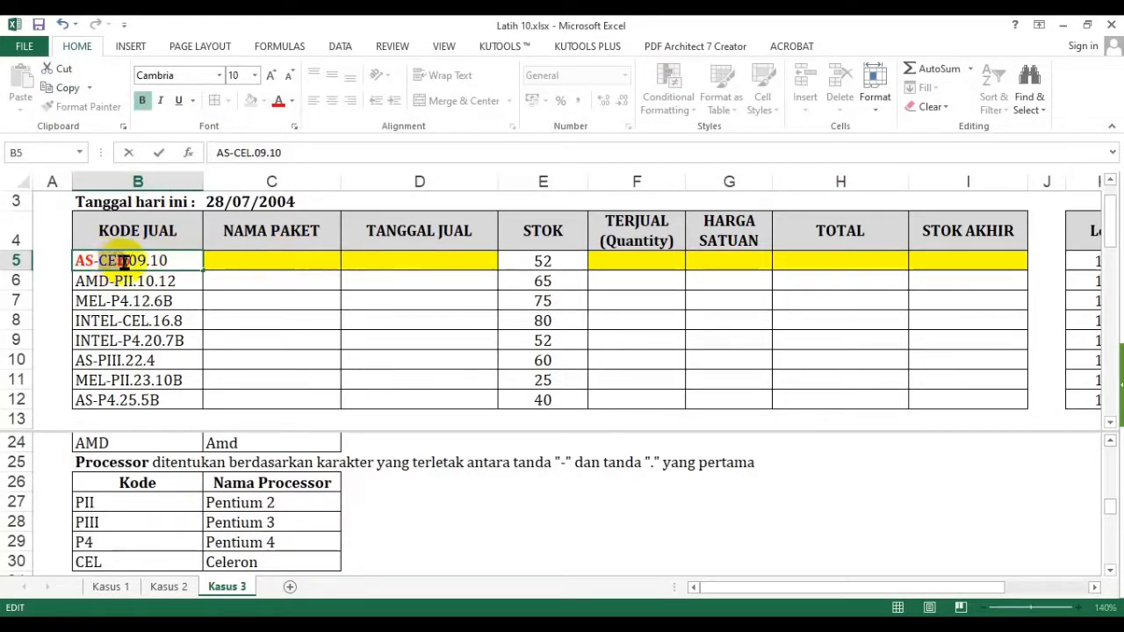
Format the processor code CEL within the Kode Jual text in B5 as bold blue
drag(125, 261, 127, 262)
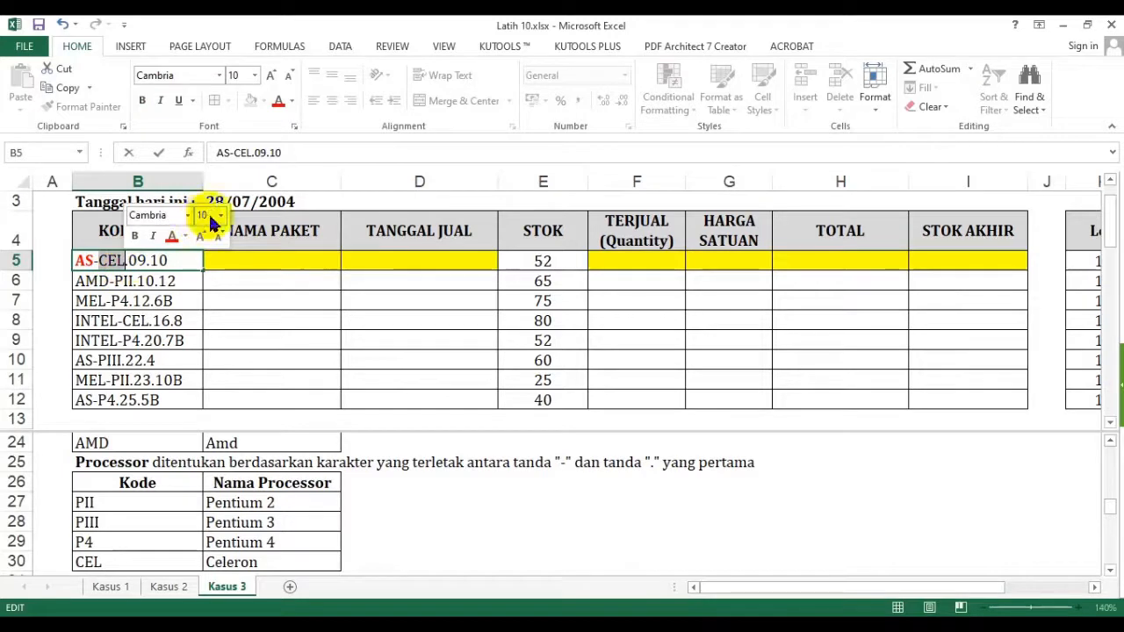
click(292, 101)
click(386, 245)
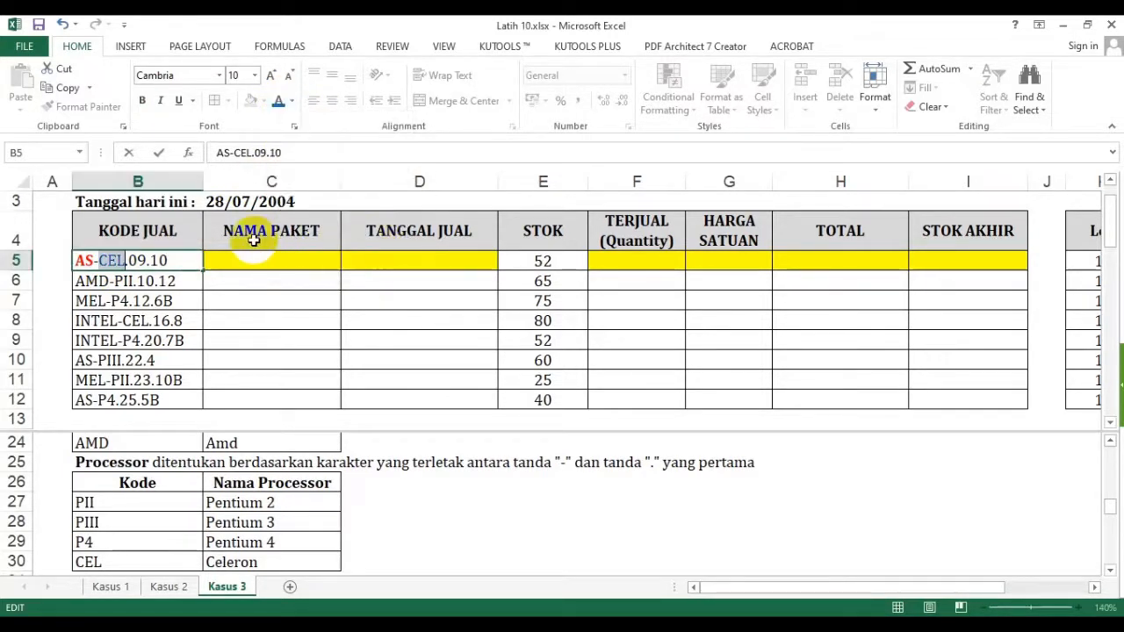
key(Return)
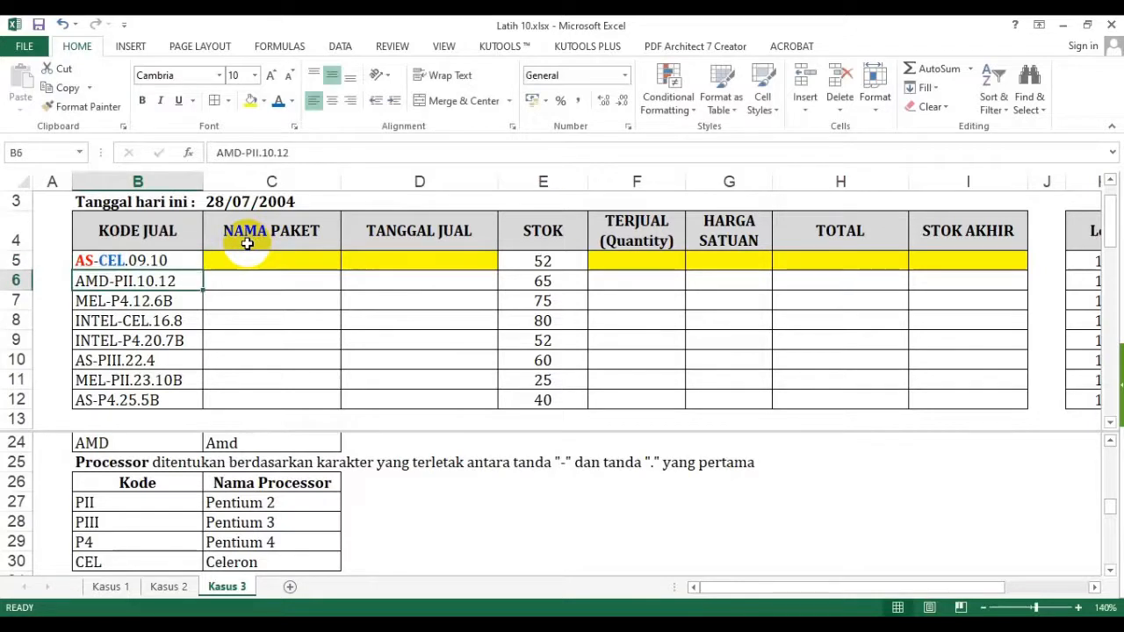
click(141, 260)
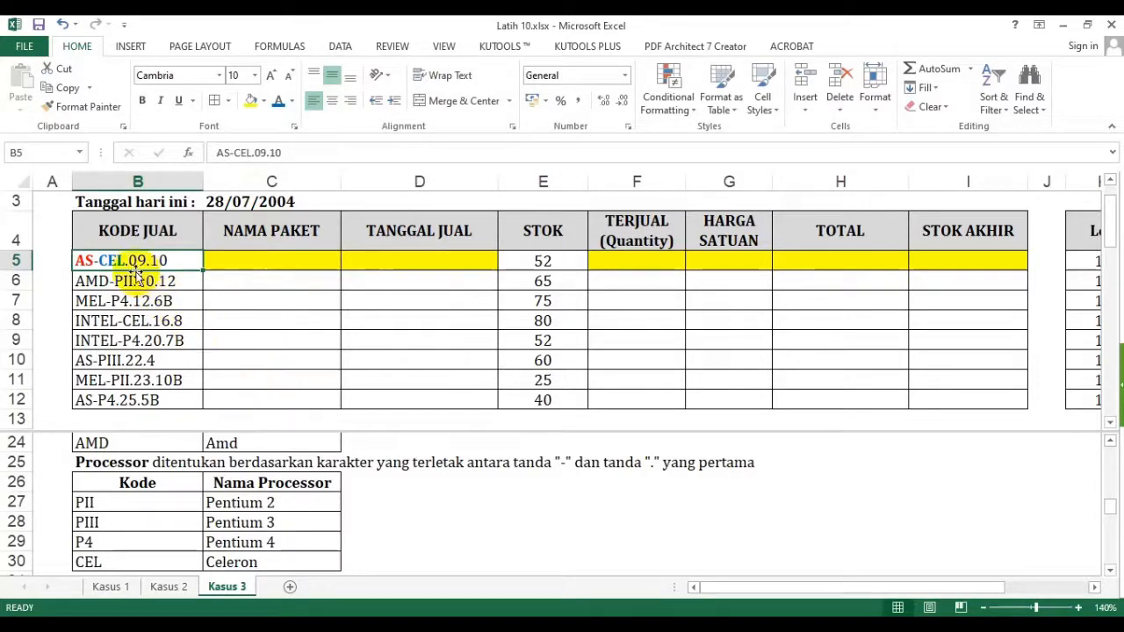
Copy the Find 1 . and Find 2 . helper columns M4:N12 into the adjacent columns starting at O4
drag(784, 588, 868, 588)
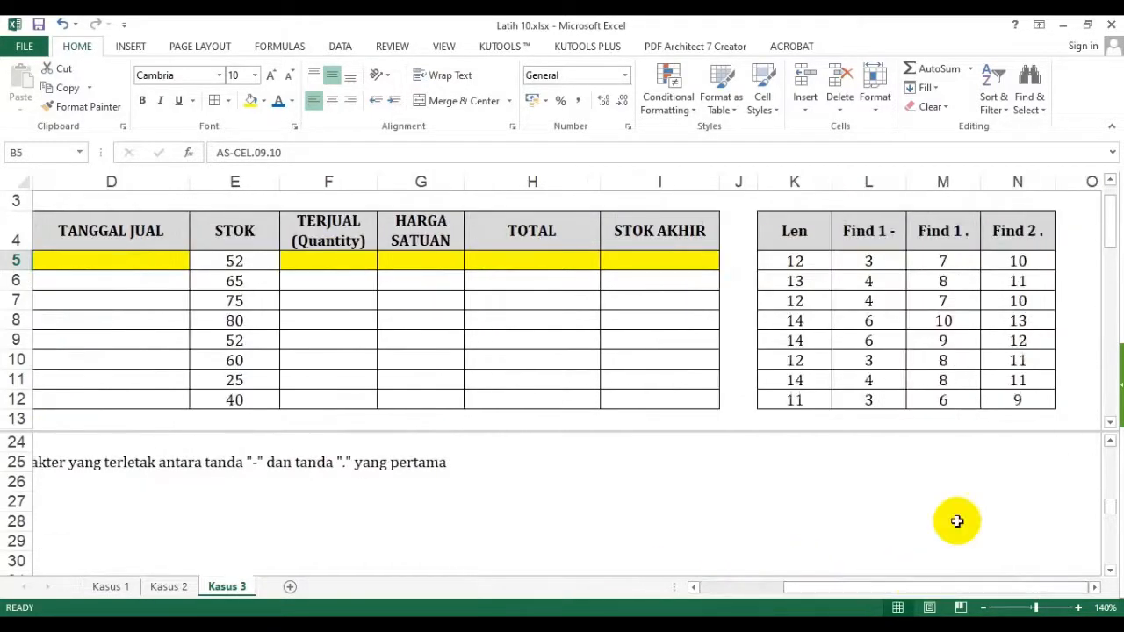
click(1095, 588)
click(1095, 588)
drag(739, 231, 777, 400)
key(ctrl+c)
click(846, 222)
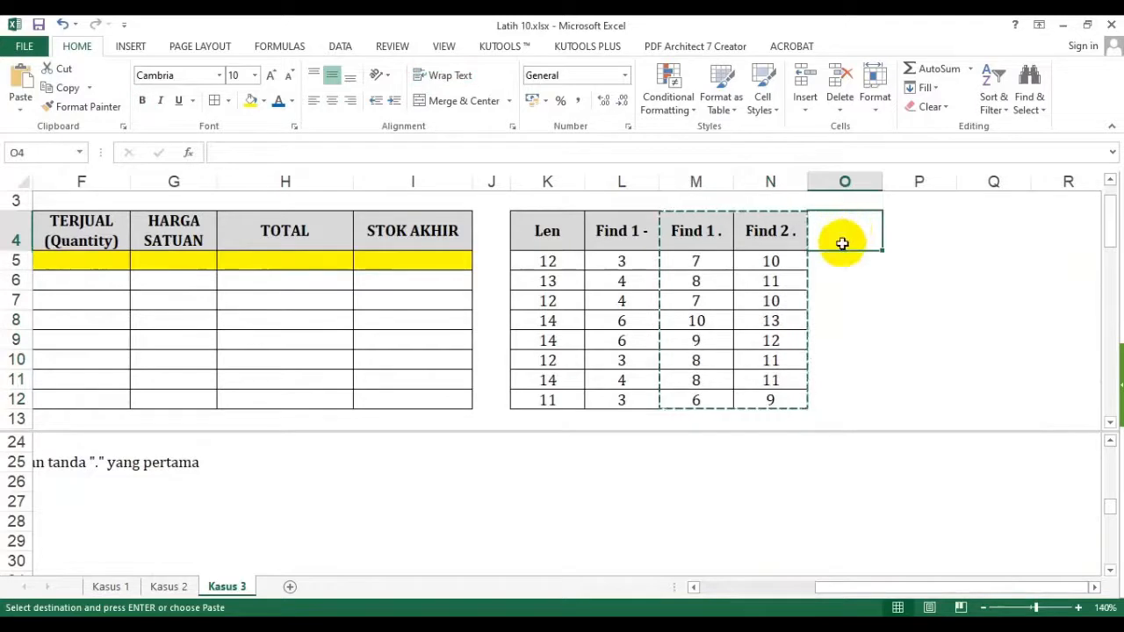
key(ctrl+v)
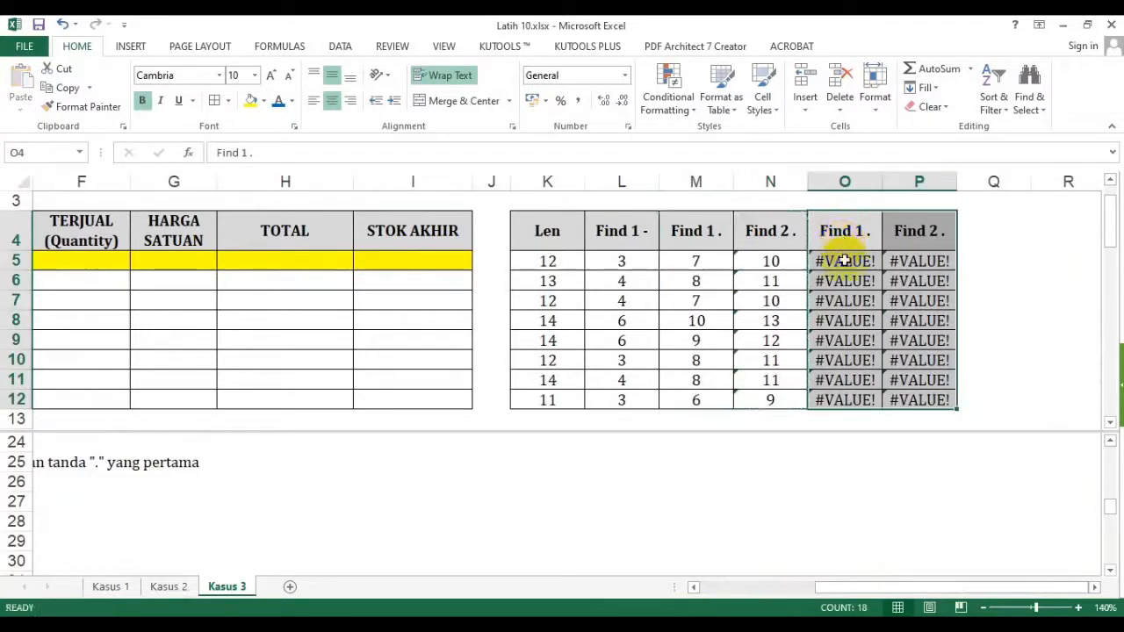
key(Return)
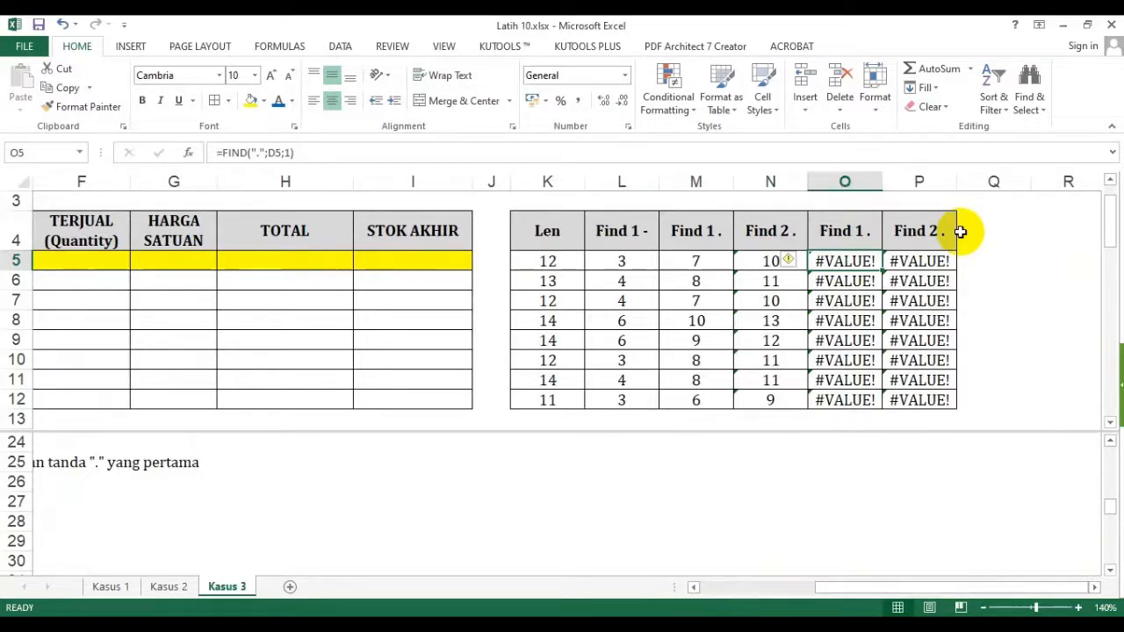
Rename the copied header in O4 as Merek and enter a new header starting with "Pro" in P4
click(728, 586)
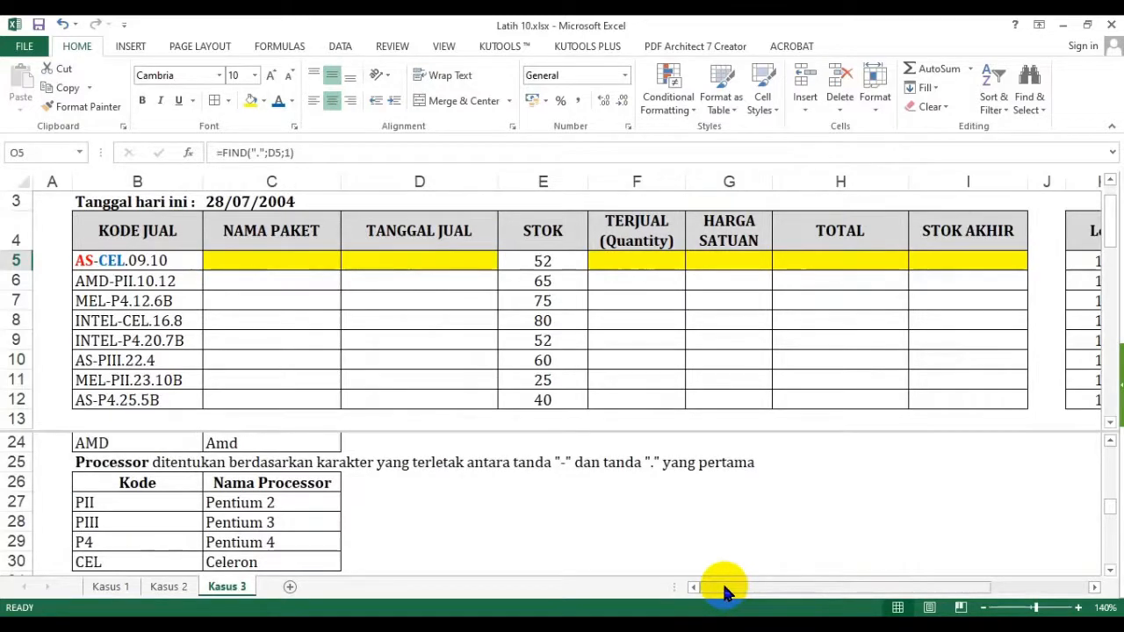
drag(725, 589, 890, 588)
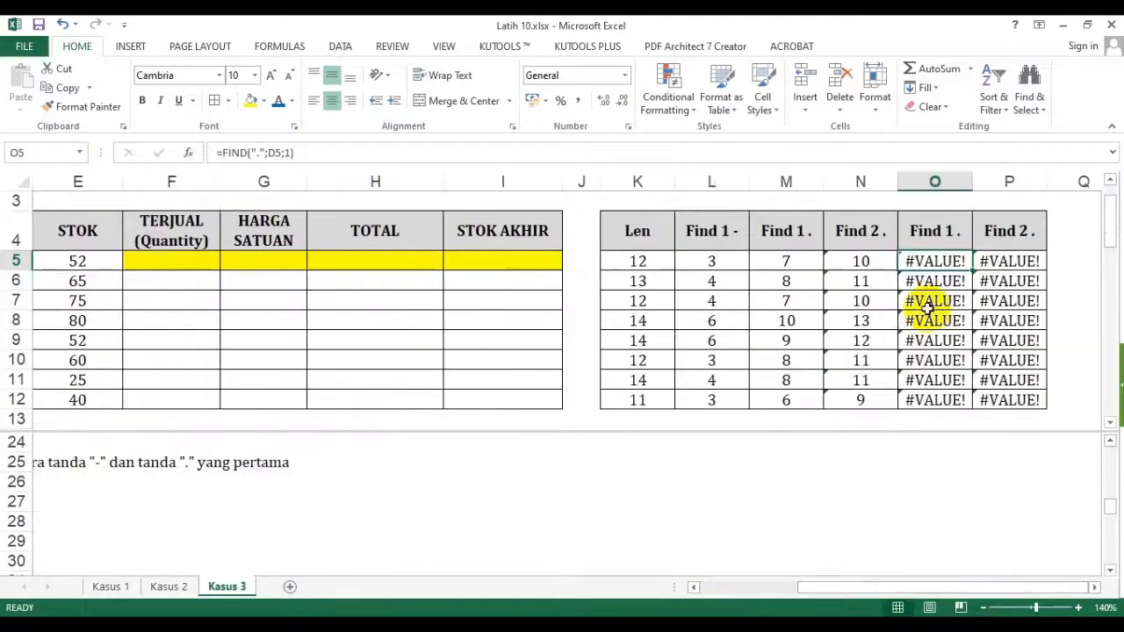
click(945, 238)
text(Merek)
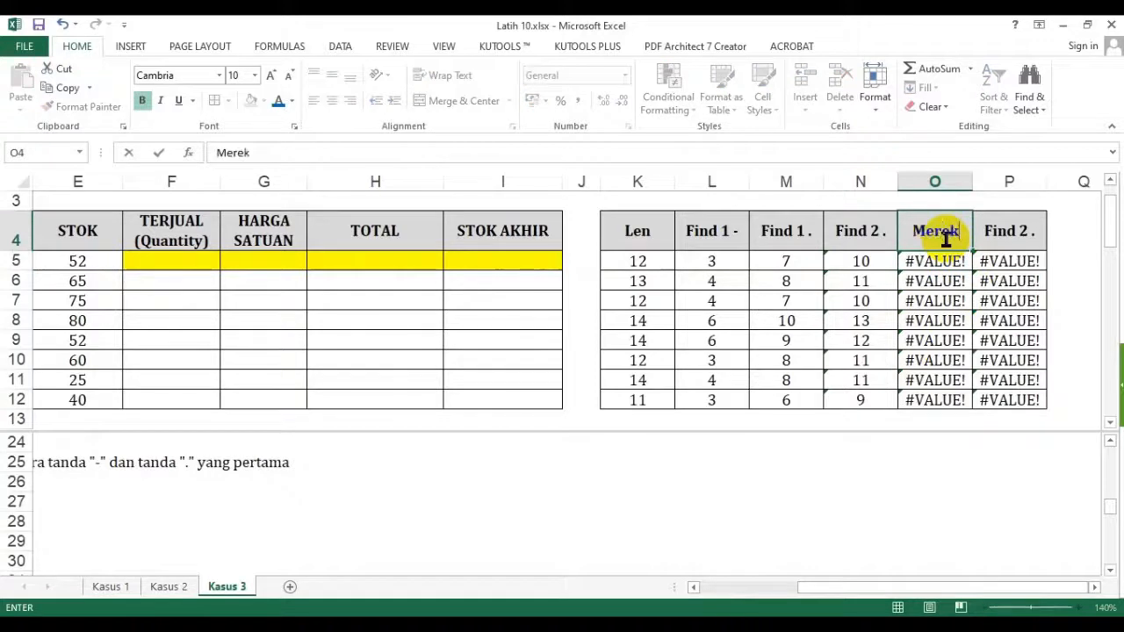
key(Tab)
text(Pr)
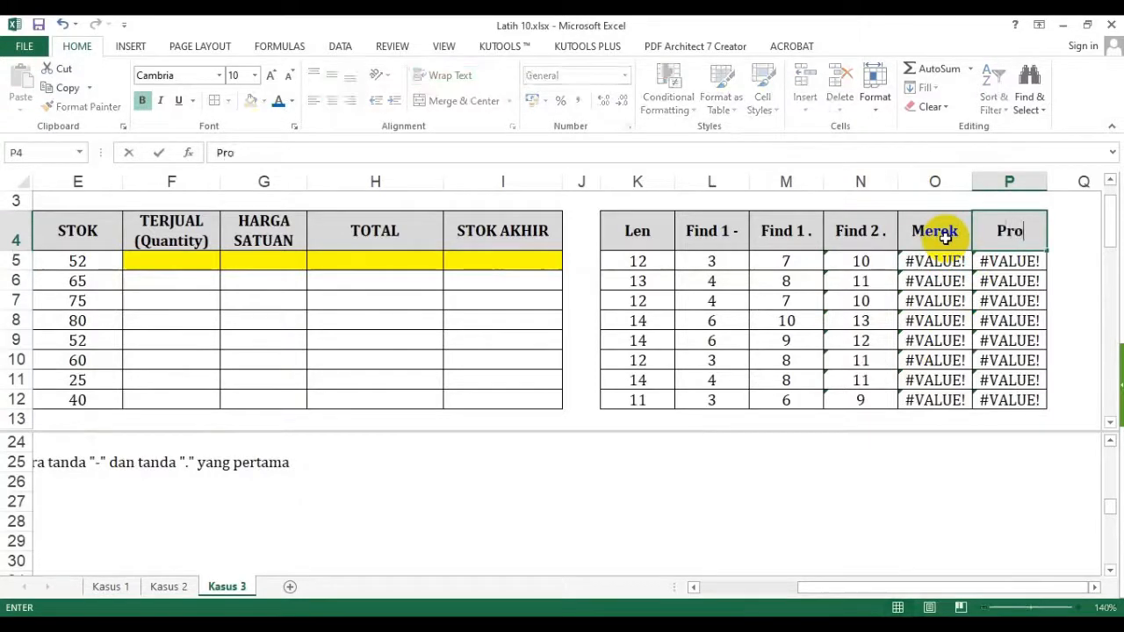
Complete the heading in P4 as Processor and widen column P to fit it on one line
text(ocessor)
key(Return)
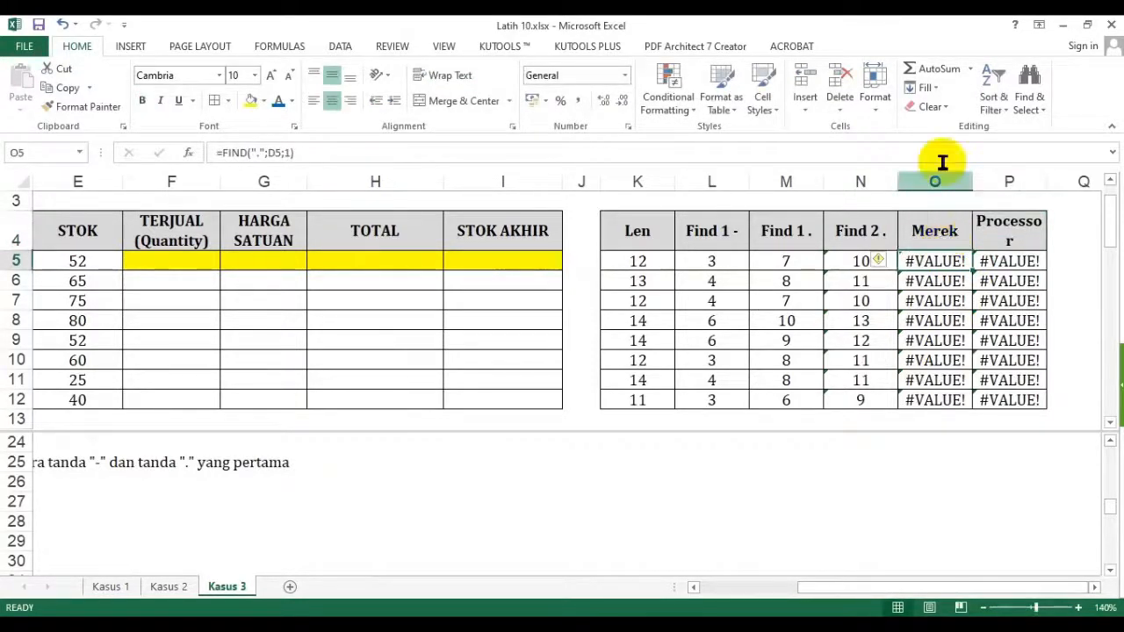
drag(1047, 182, 1068, 183)
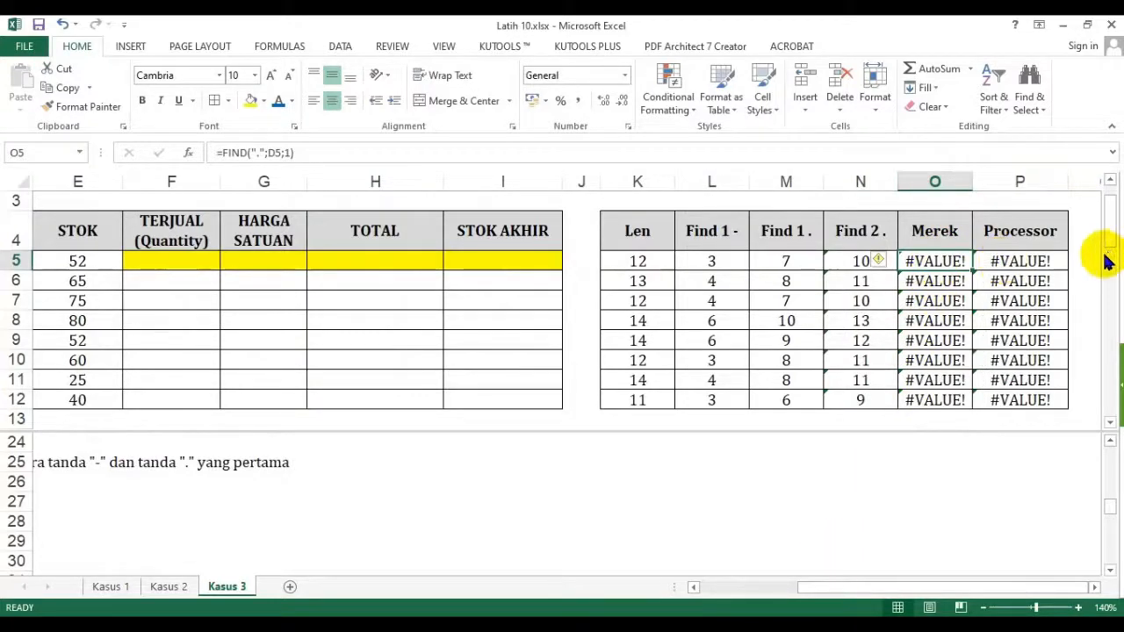
Extract the brand code before the hyphen in O5 with the formula =LEFT(B5;L5-1), replacing the FIND formula
click(722, 588)
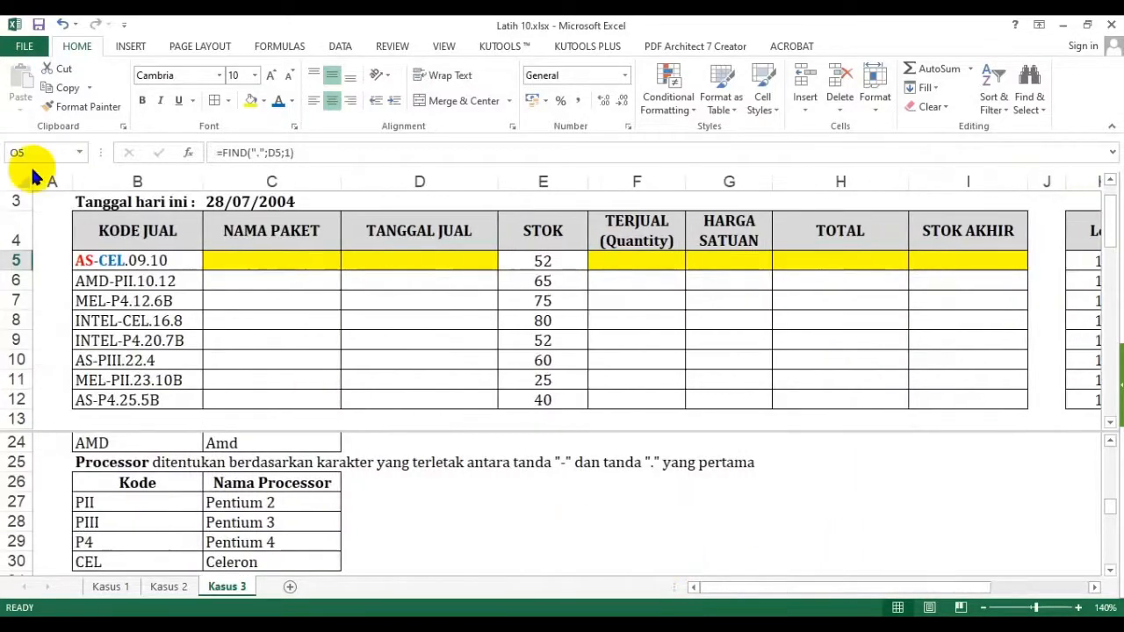
click(224, 463)
scroll(219, 463, up, 2)
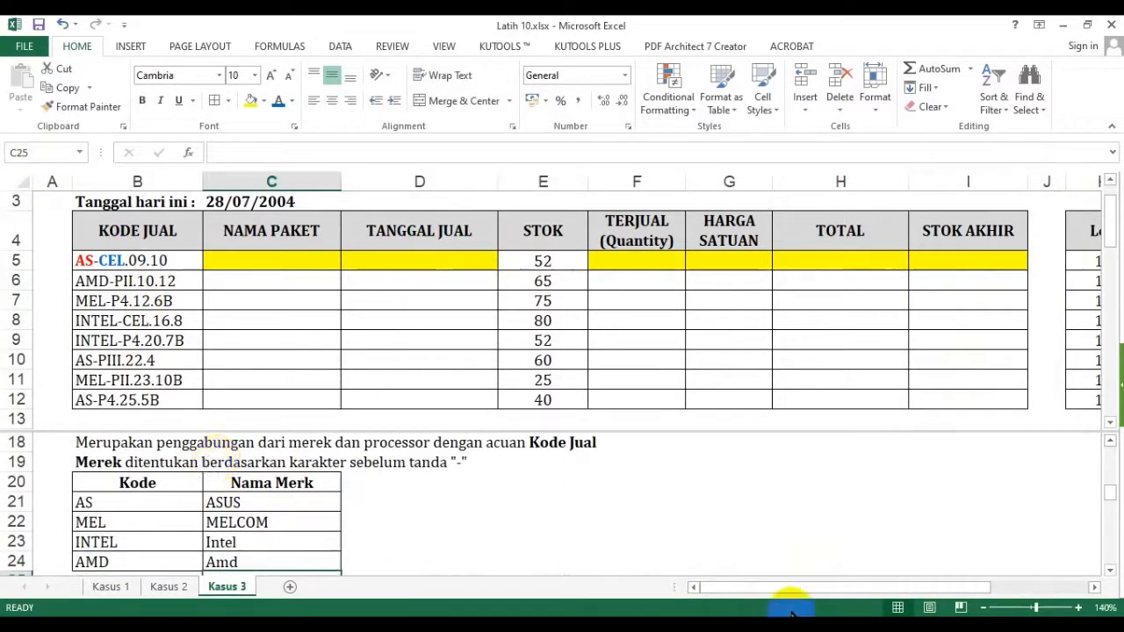
drag(797, 590, 954, 584)
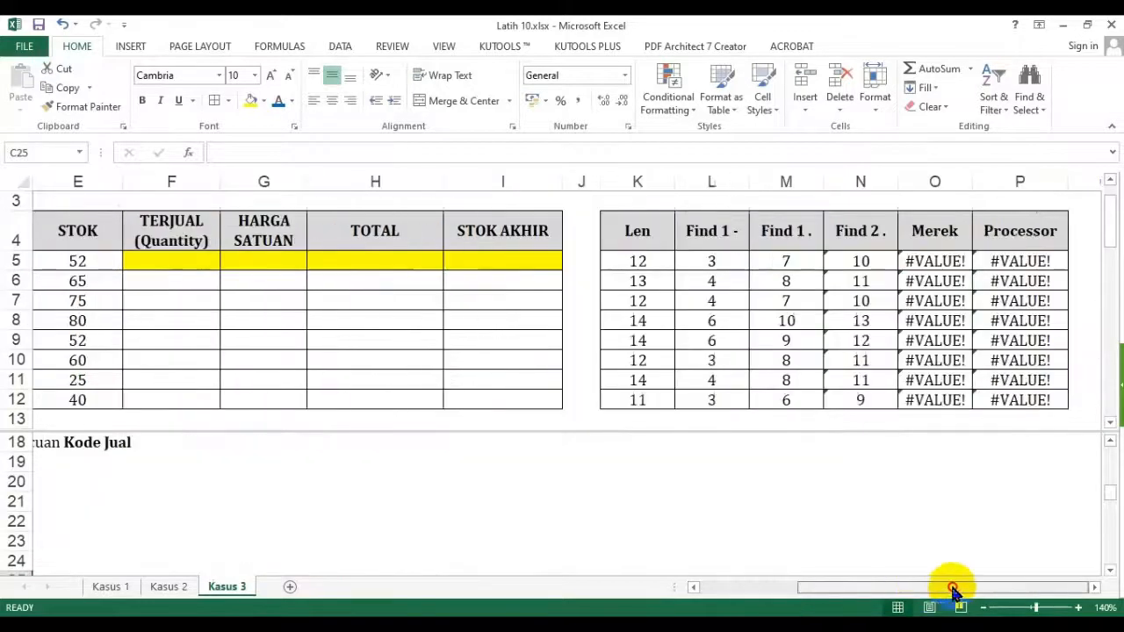
click(938, 261)
text(=lft)
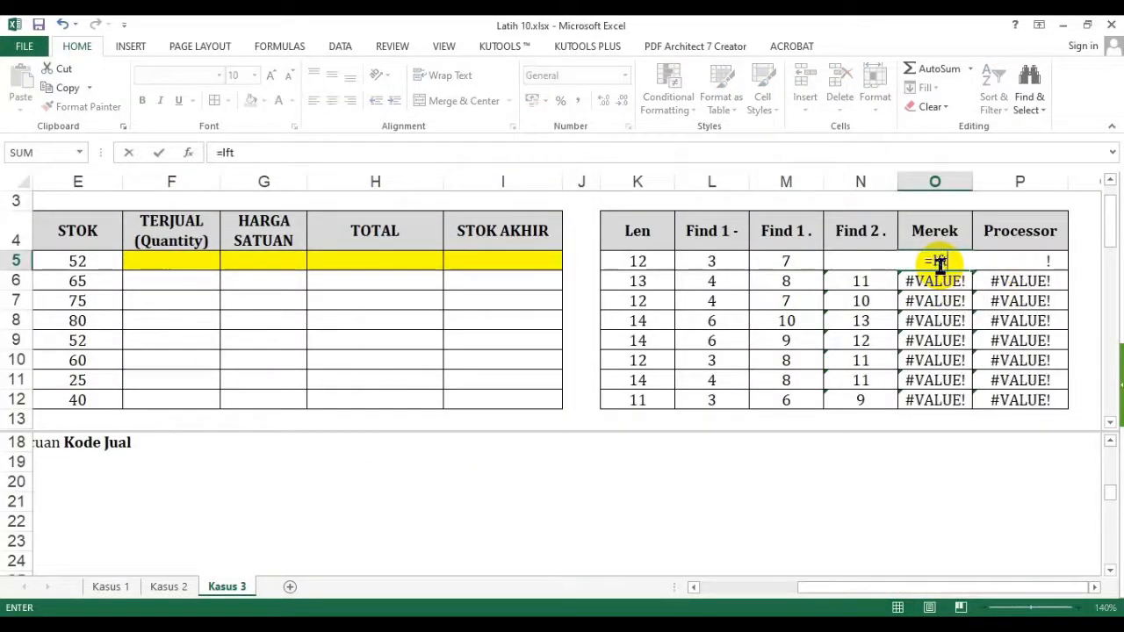
text(eft)
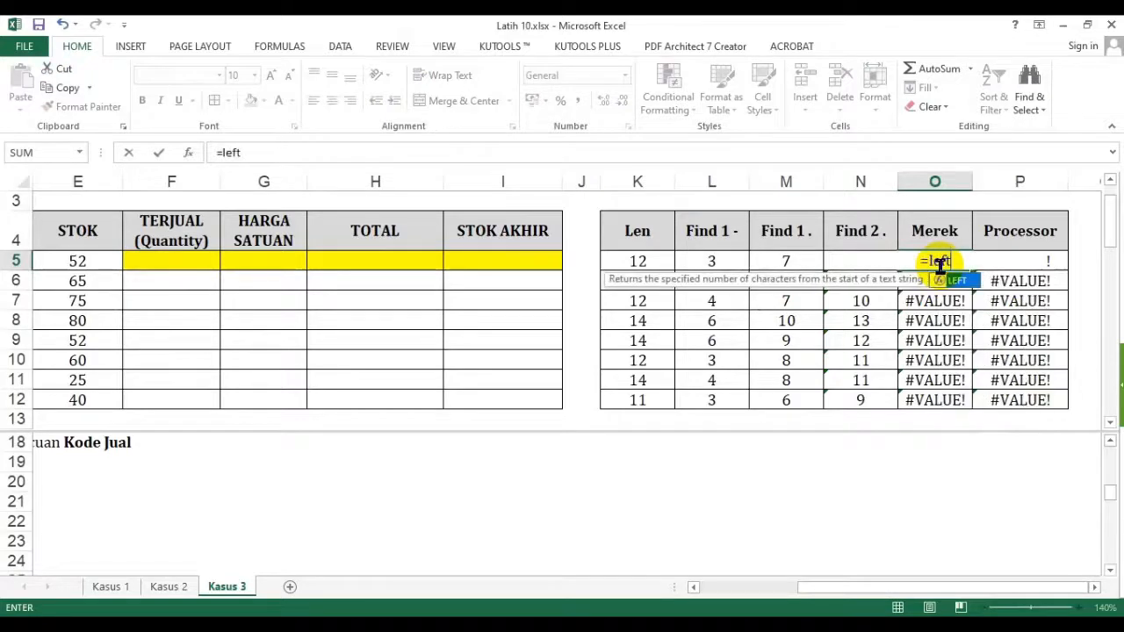
text(()
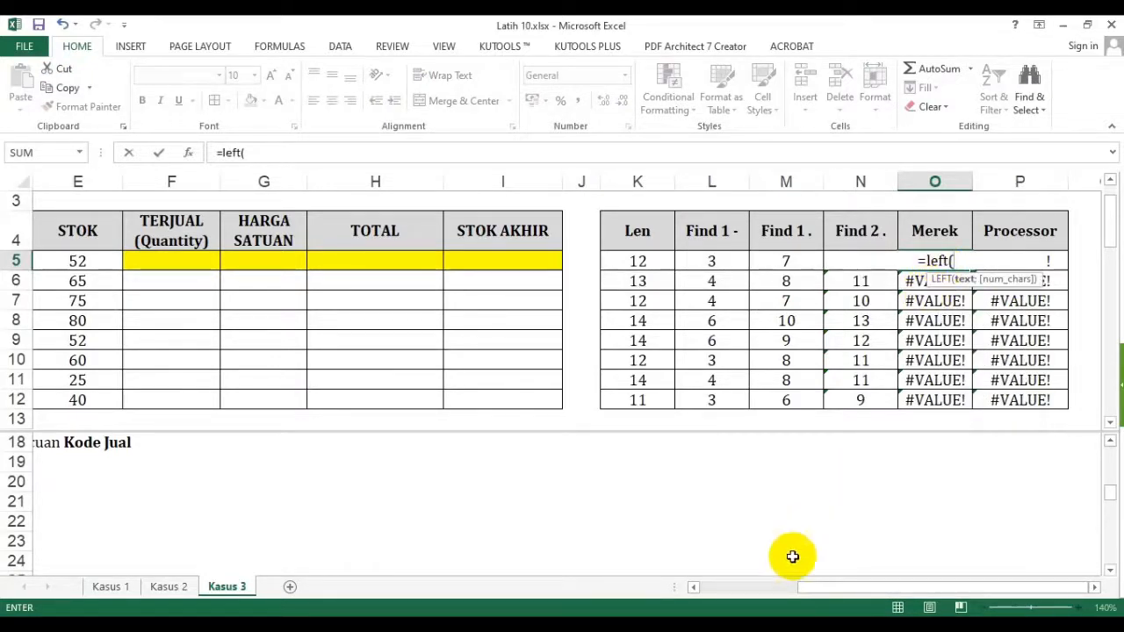
scroll(745, 587, left, 2)
click(144, 260)
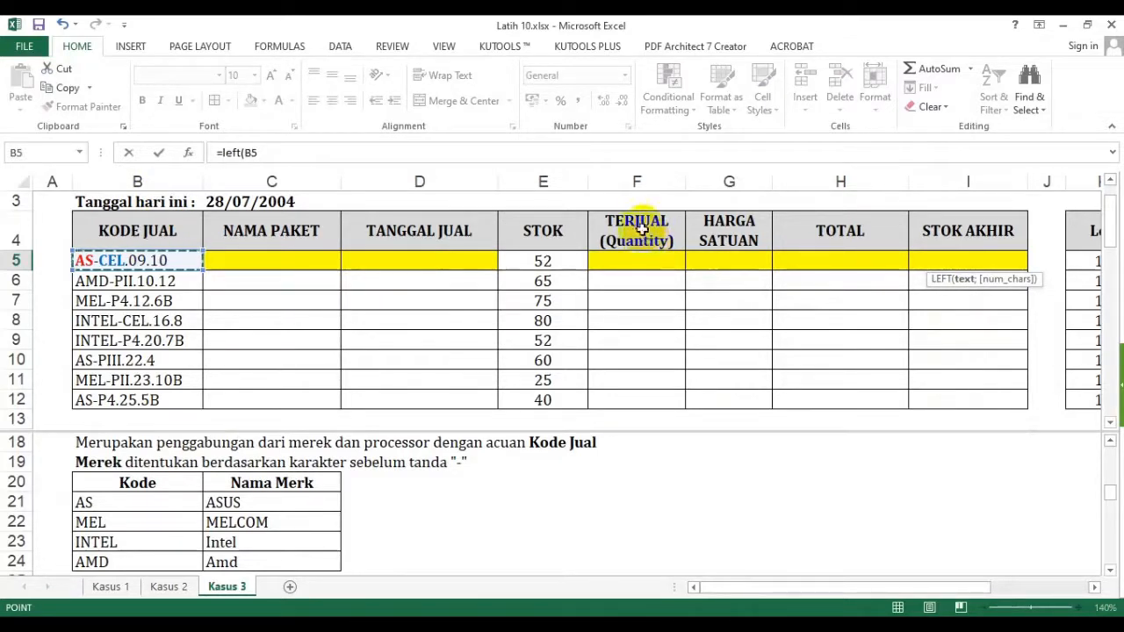
text(;)
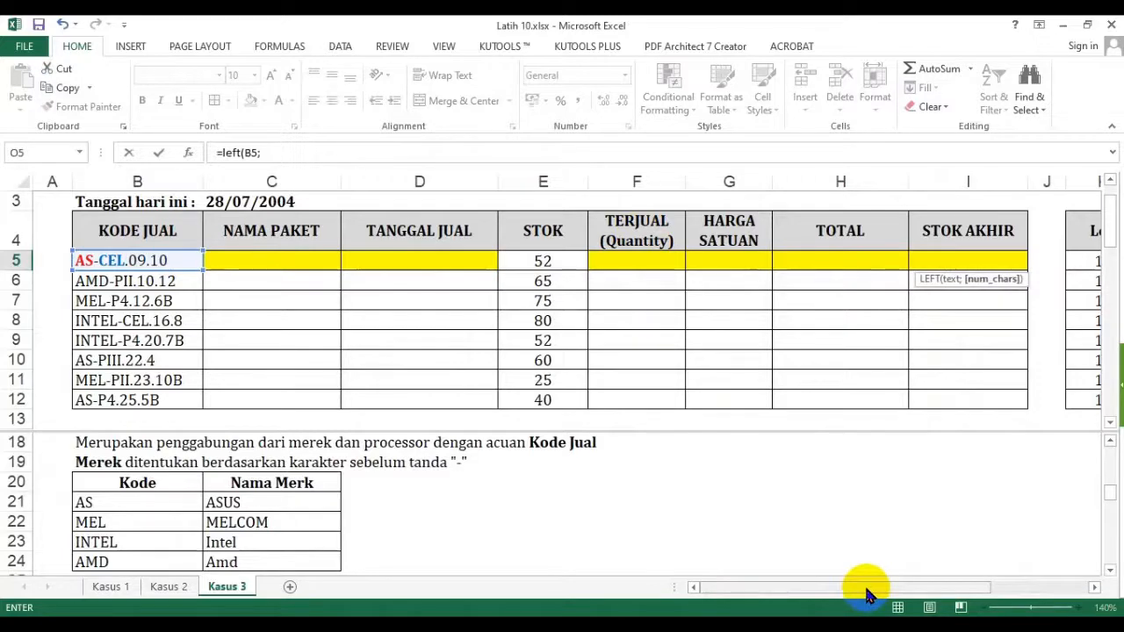
drag(866, 595, 960, 564)
click(731, 261)
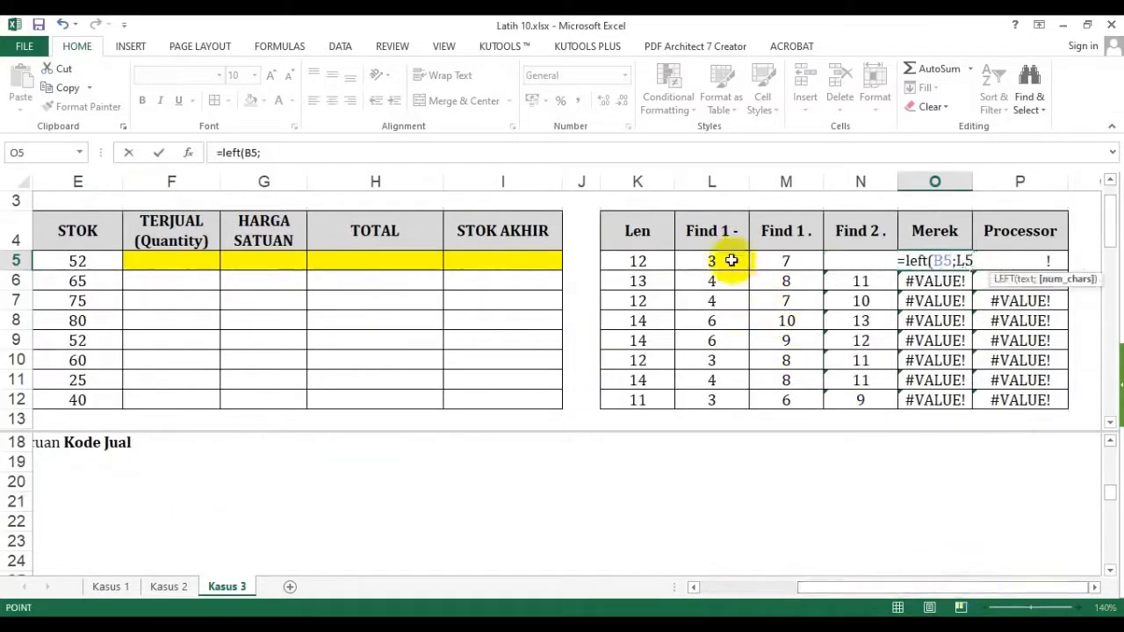
text(-1))
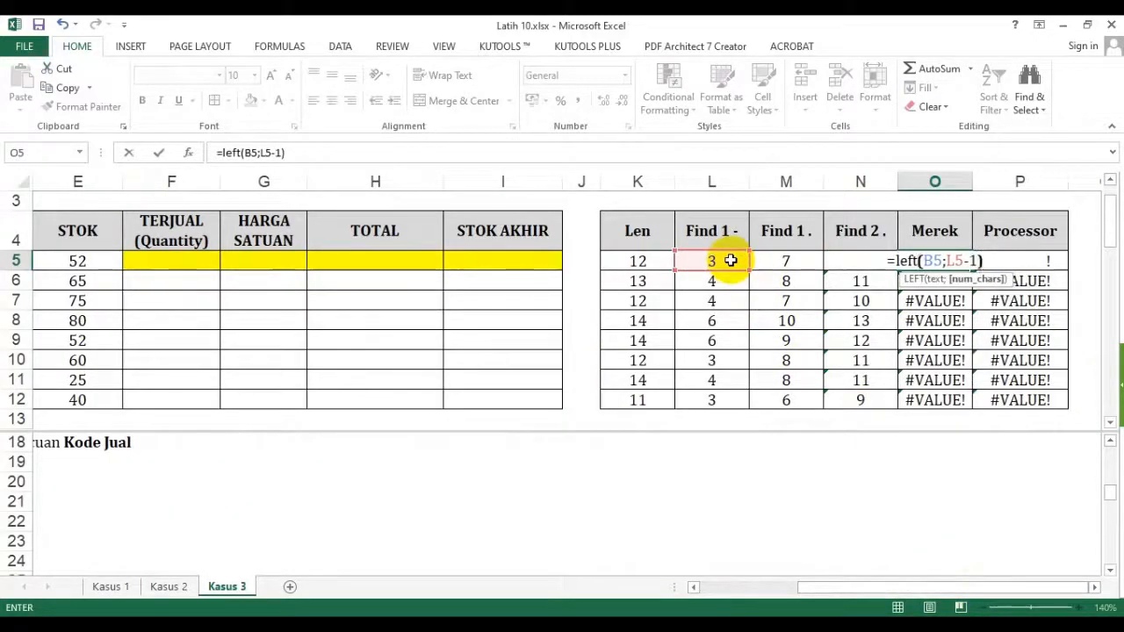
key(Return)
click(935, 260)
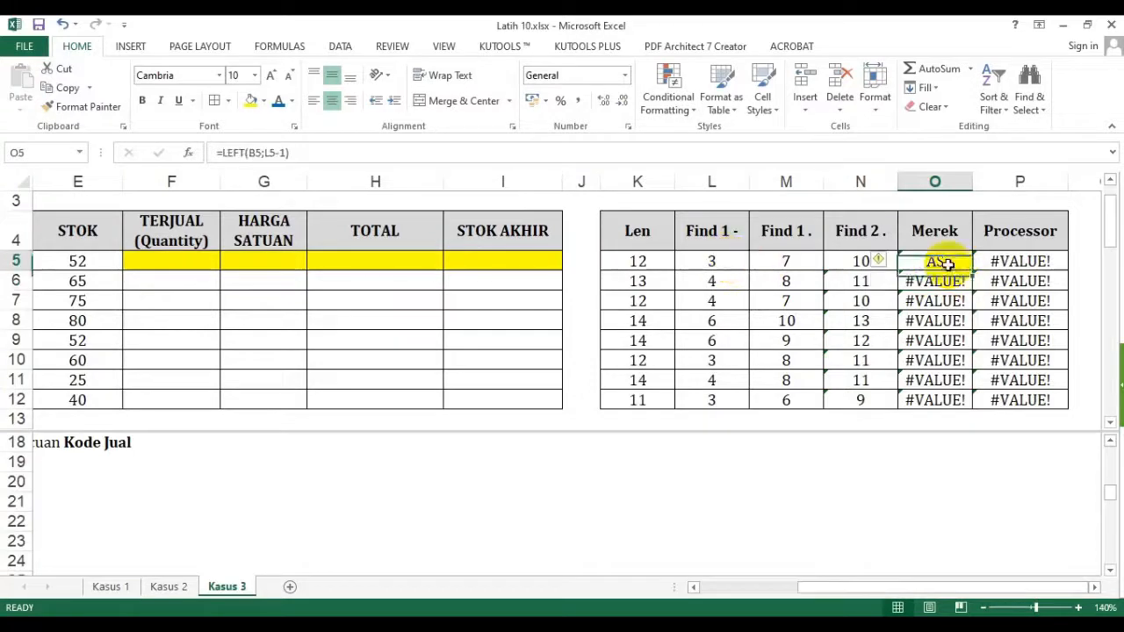
Wrap the LEFT formula in O5 in a brand-name lookup: =VLOOKUP(LEFT(B5;L5-1);$B$21:$C$30;2;FALSE)
click(722, 587)
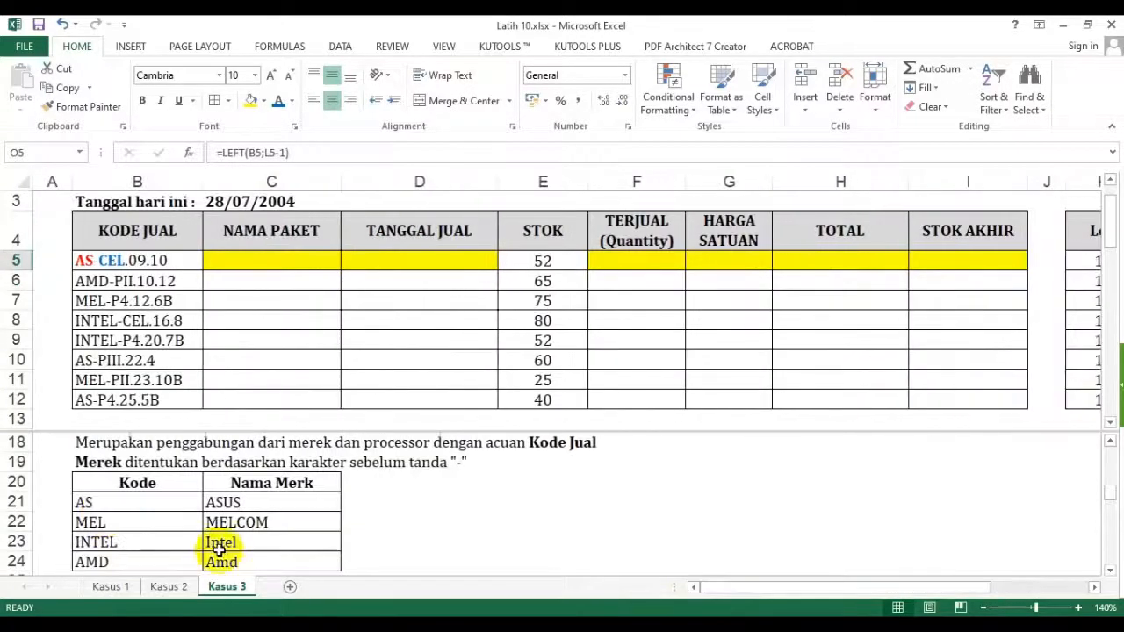
drag(115, 484, 246, 558)
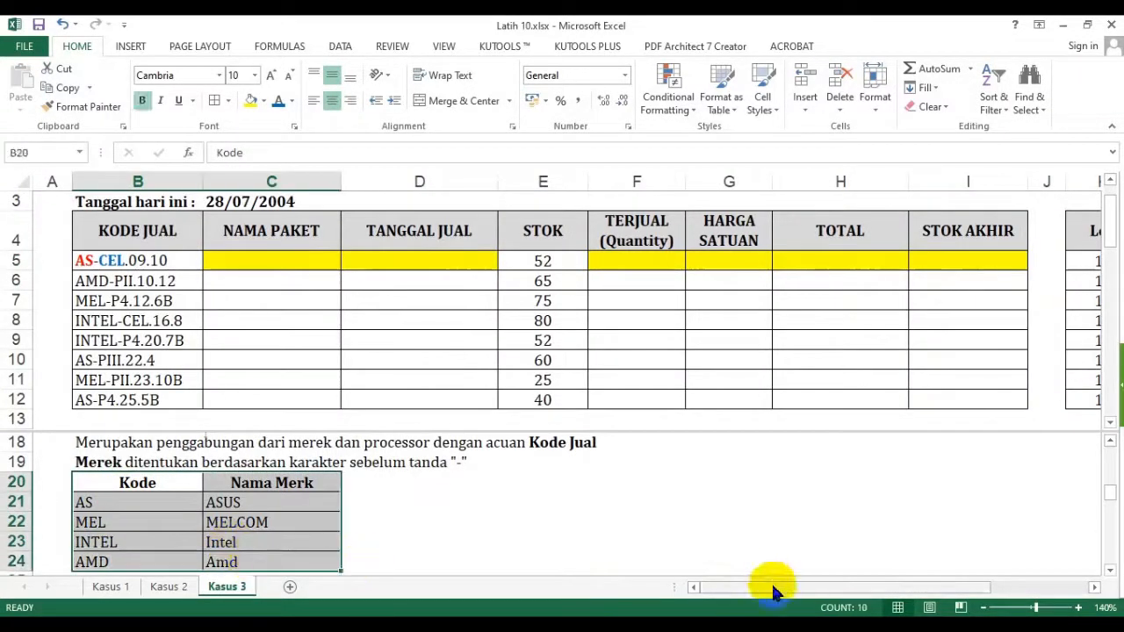
drag(773, 590, 933, 590)
click(934, 261)
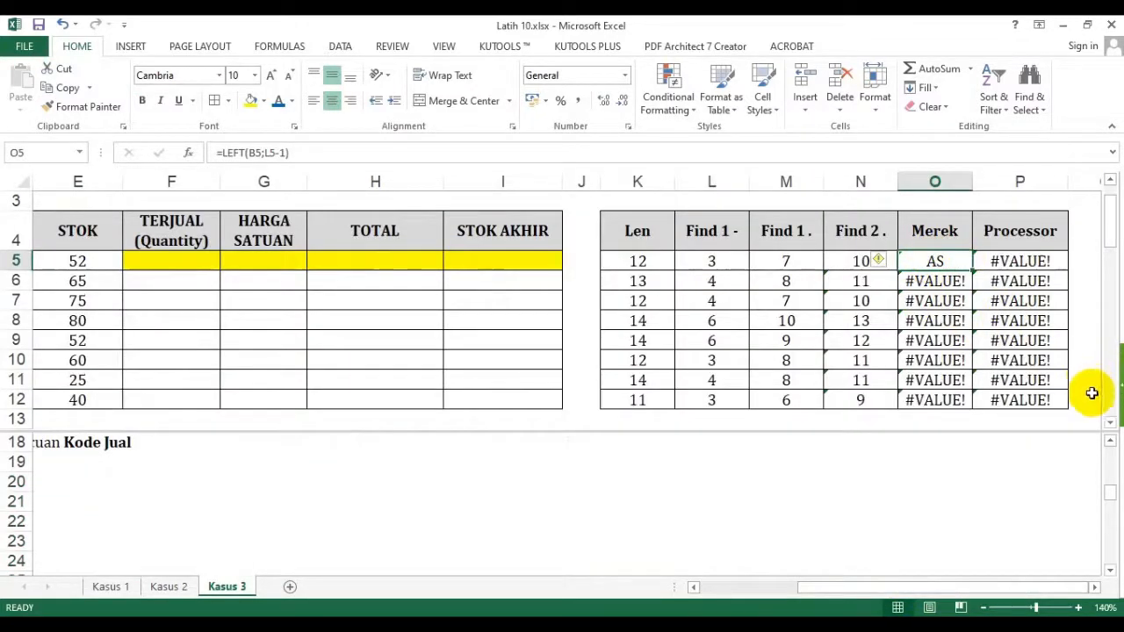
key(F2)
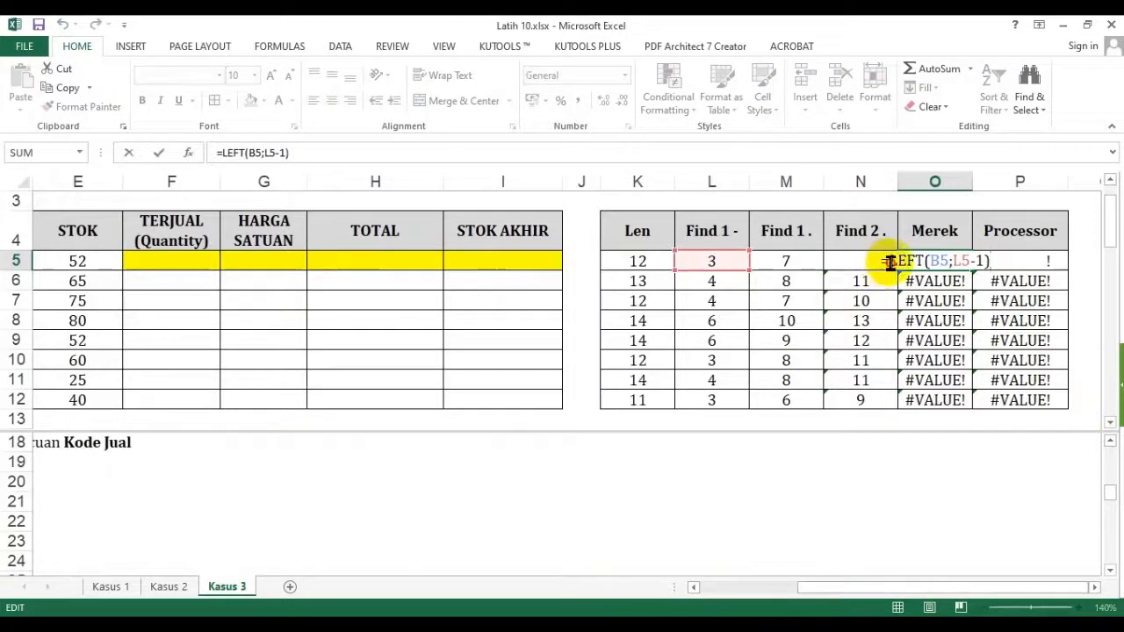
text(vlookup)
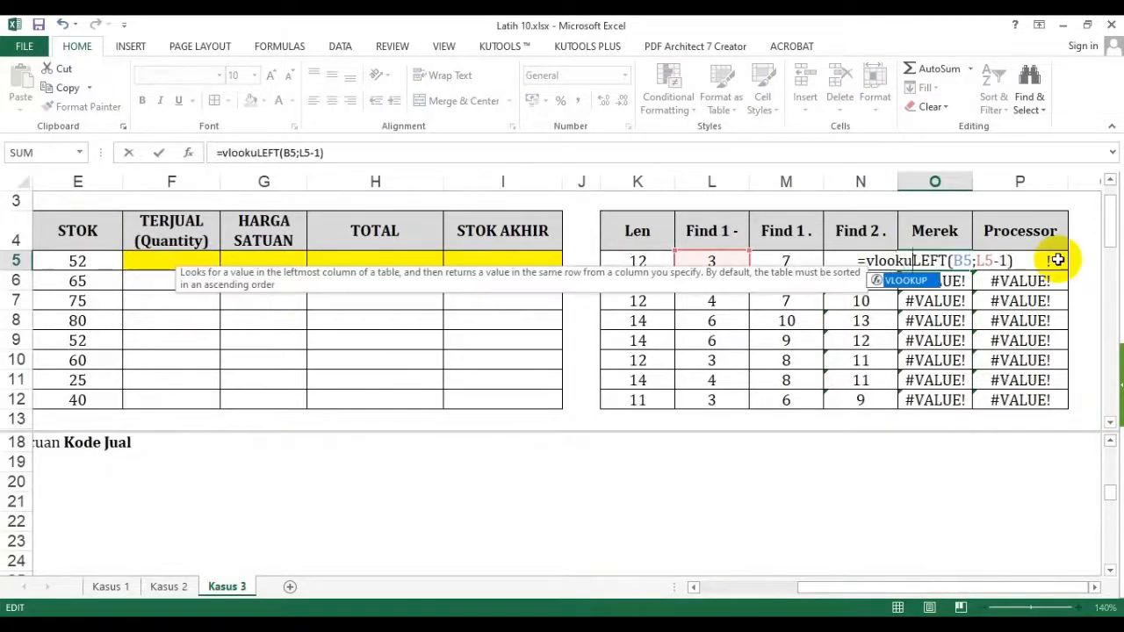
text((LEFT(B5)
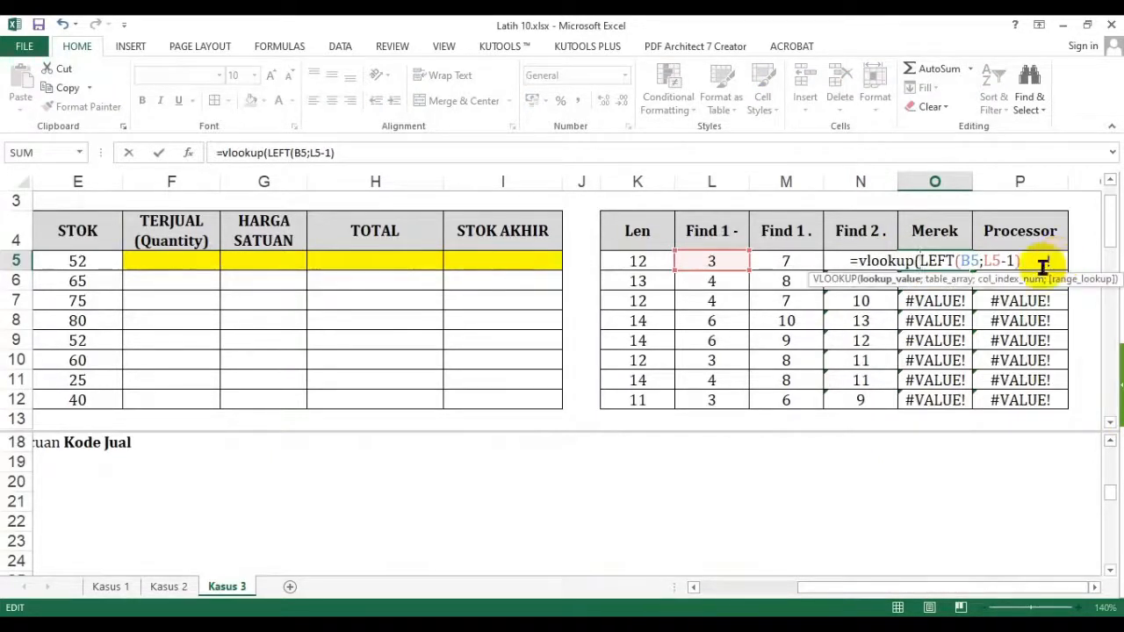
text(;)
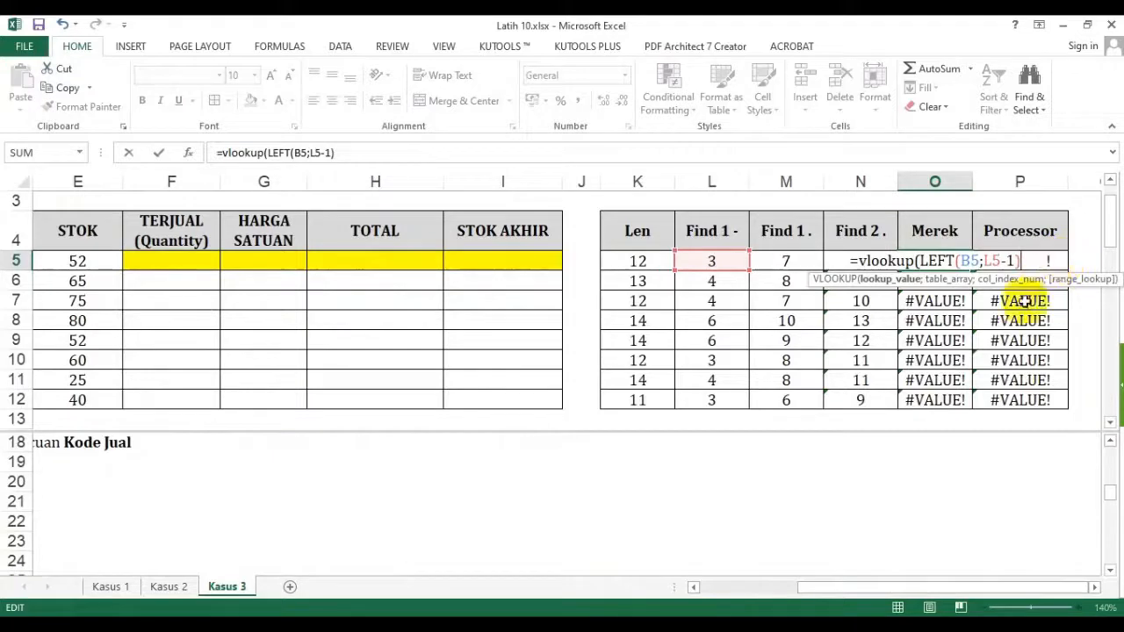
click(736, 595)
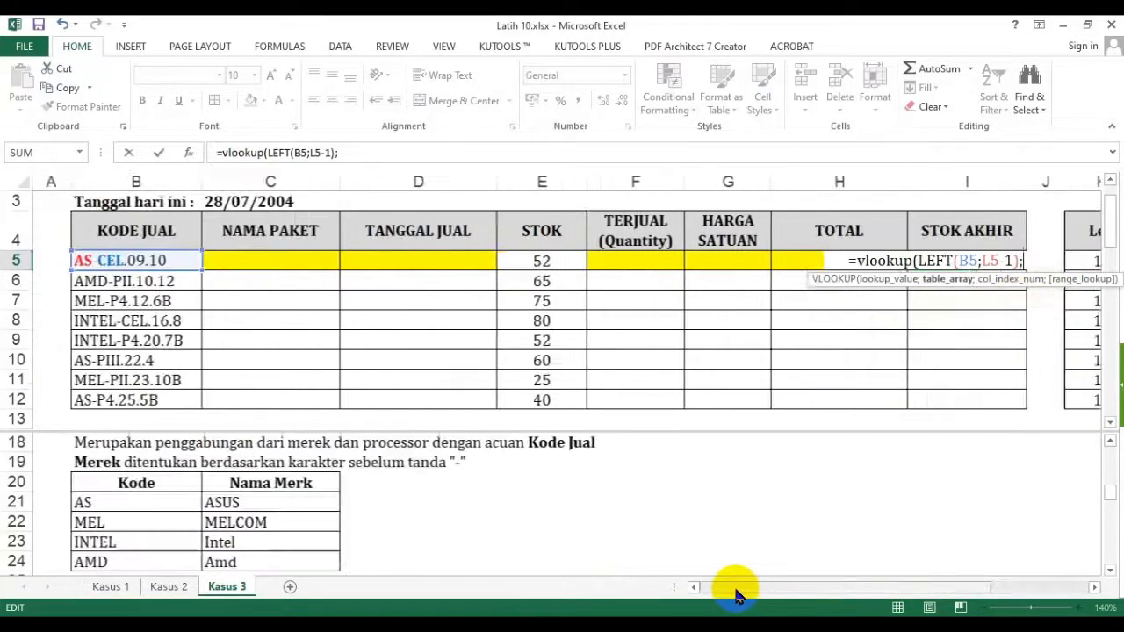
click(136, 505)
drag(136, 506, 342, 531)
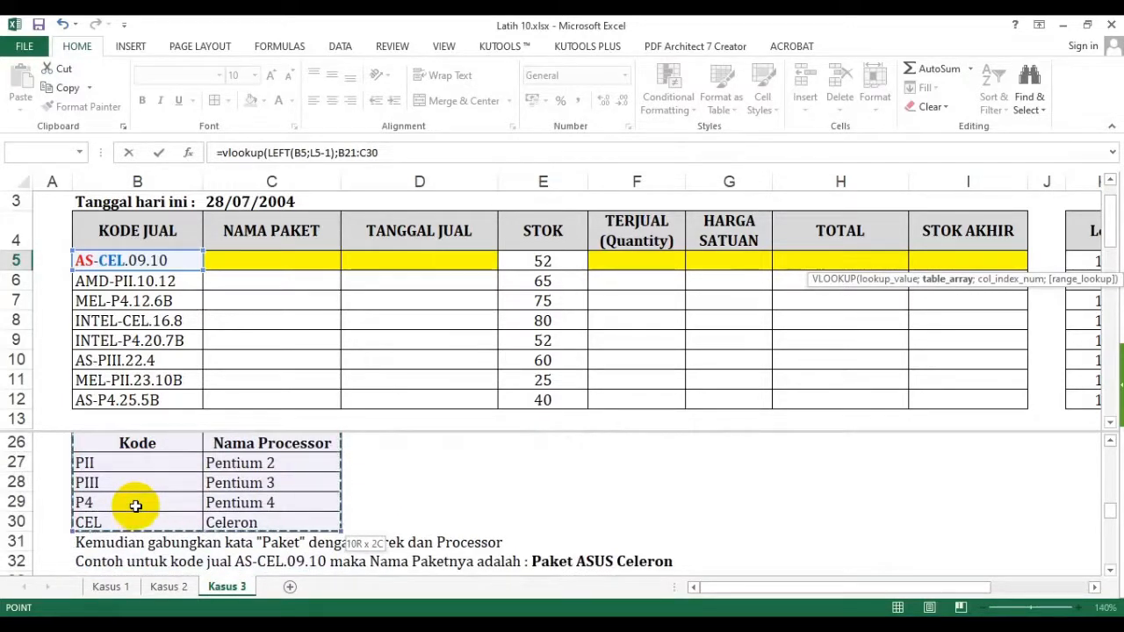
key(F4)
text(;2;false)
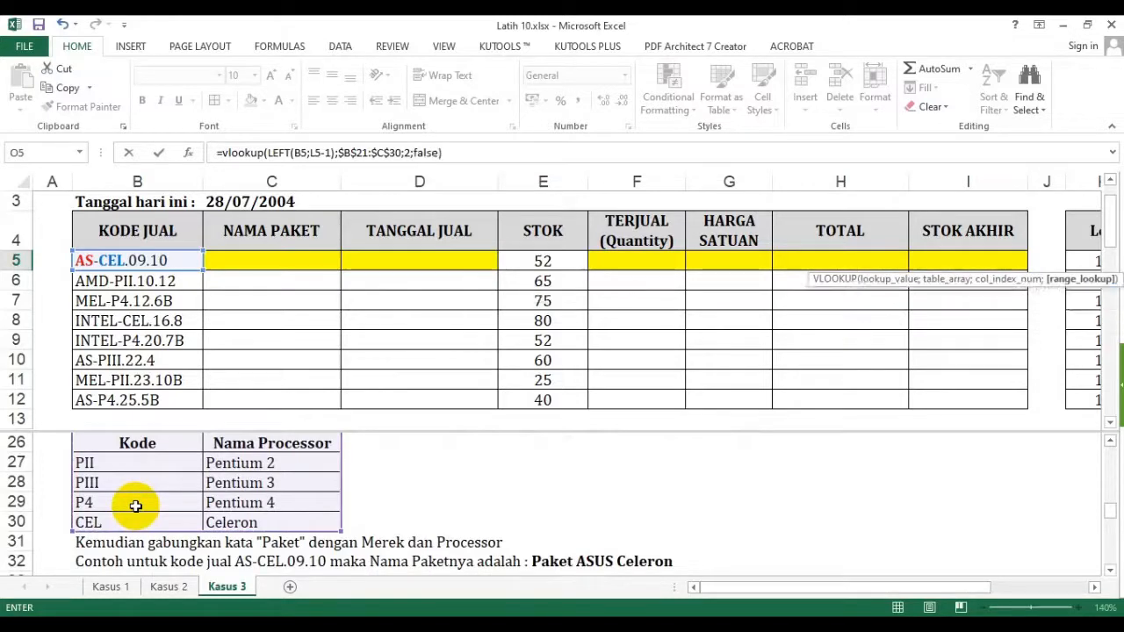
key(Return)
Fill the Merek lookup formula from O5 down to O12
click(958, 263)
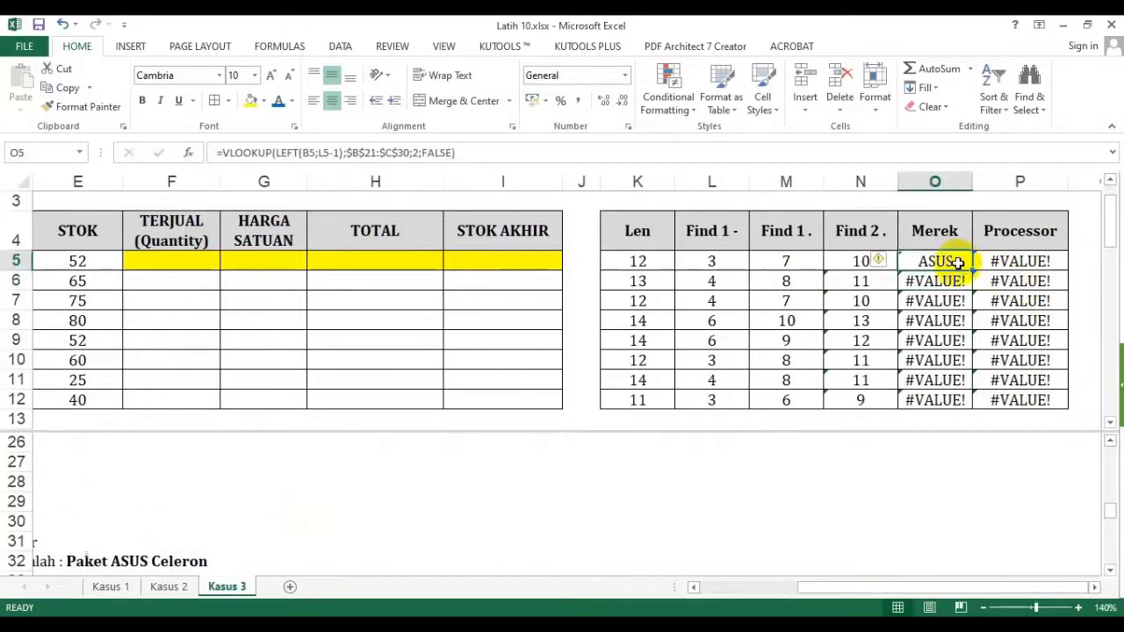
double_click(971, 270)
click(834, 322)
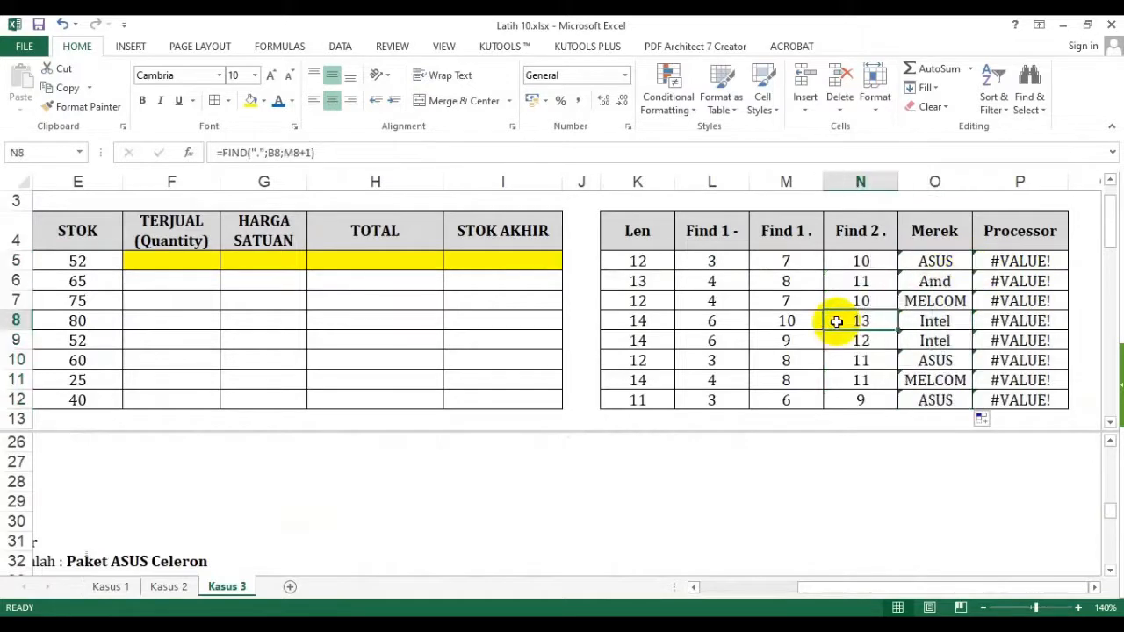
Start a MID formula in P5 with B5 as the text and L5+1 as the start position, replacing the FIND formula
click(990, 262)
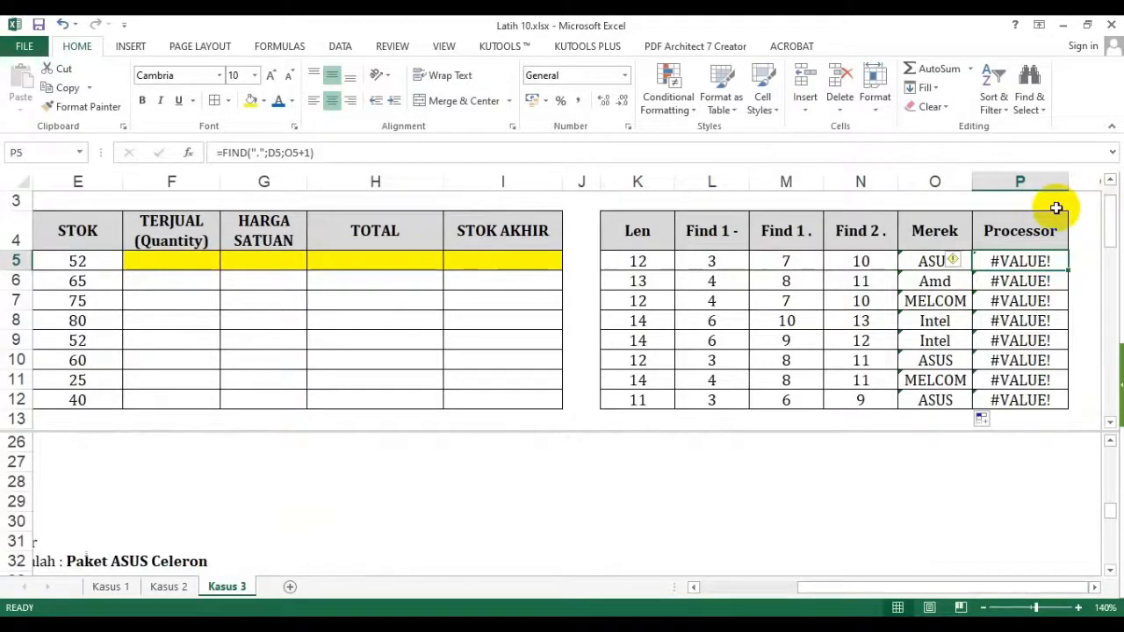
text(=mid()
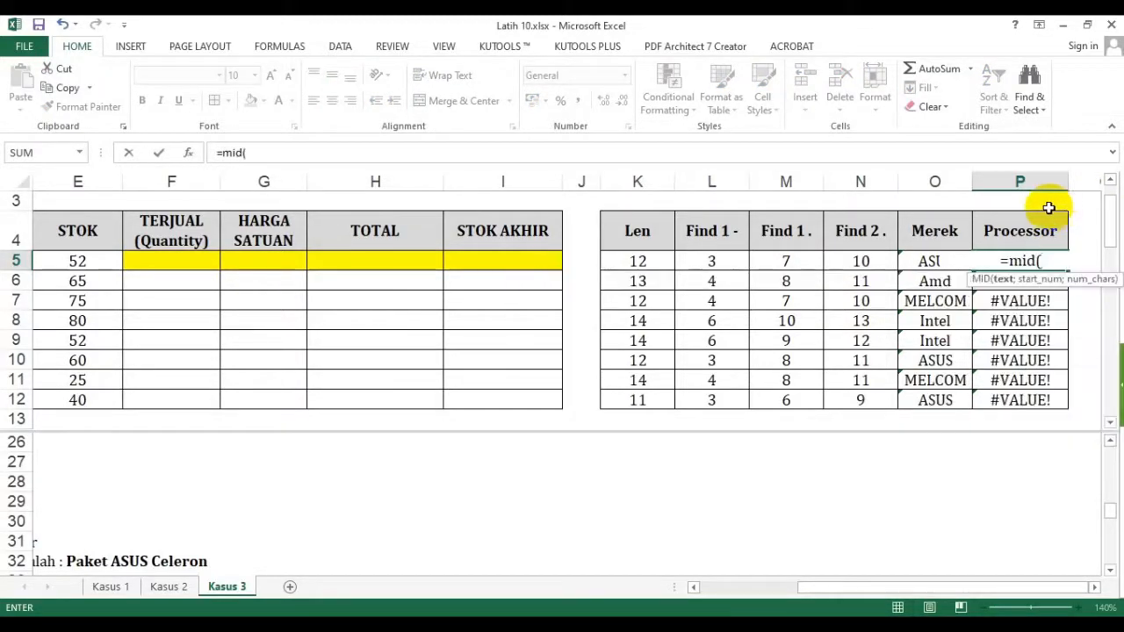
click(711, 587)
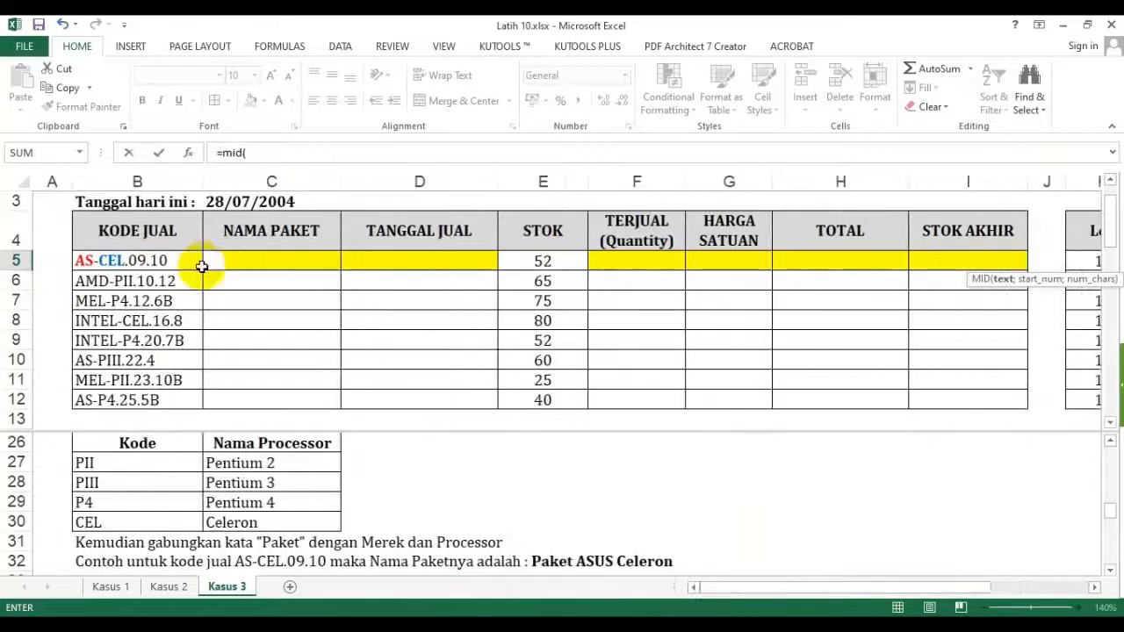
click(158, 260)
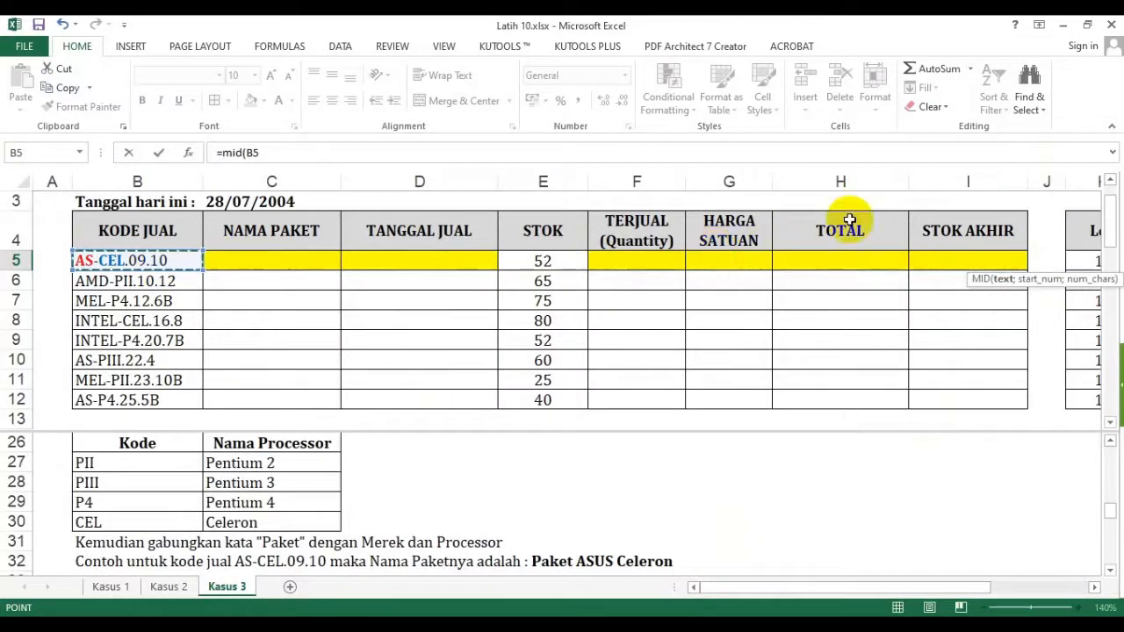
text(;)
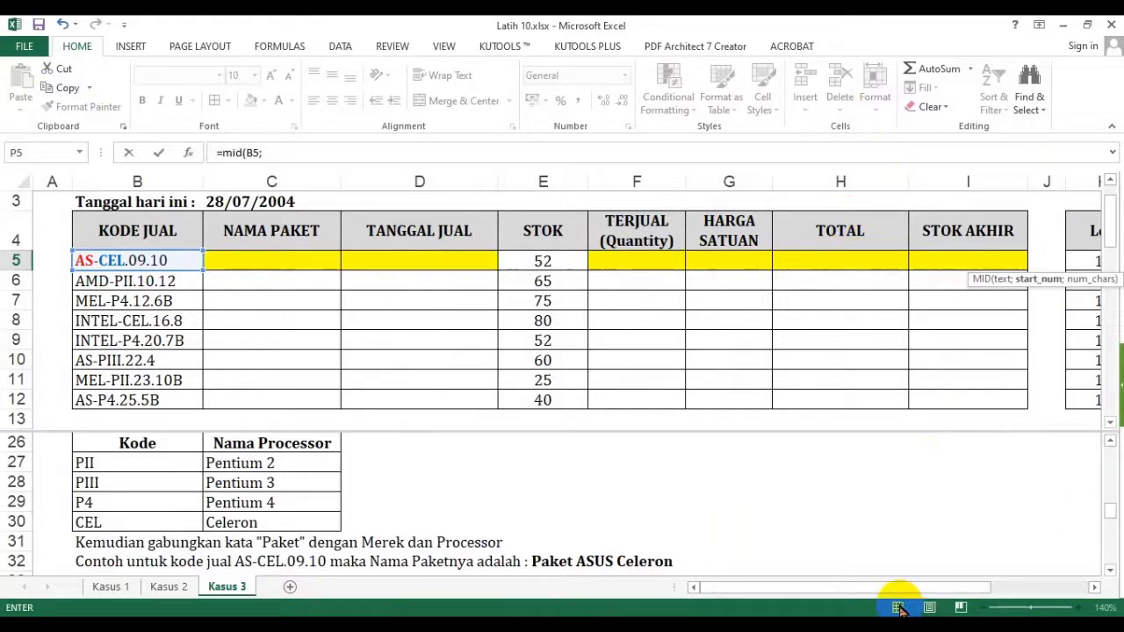
drag(921, 587, 1049, 586)
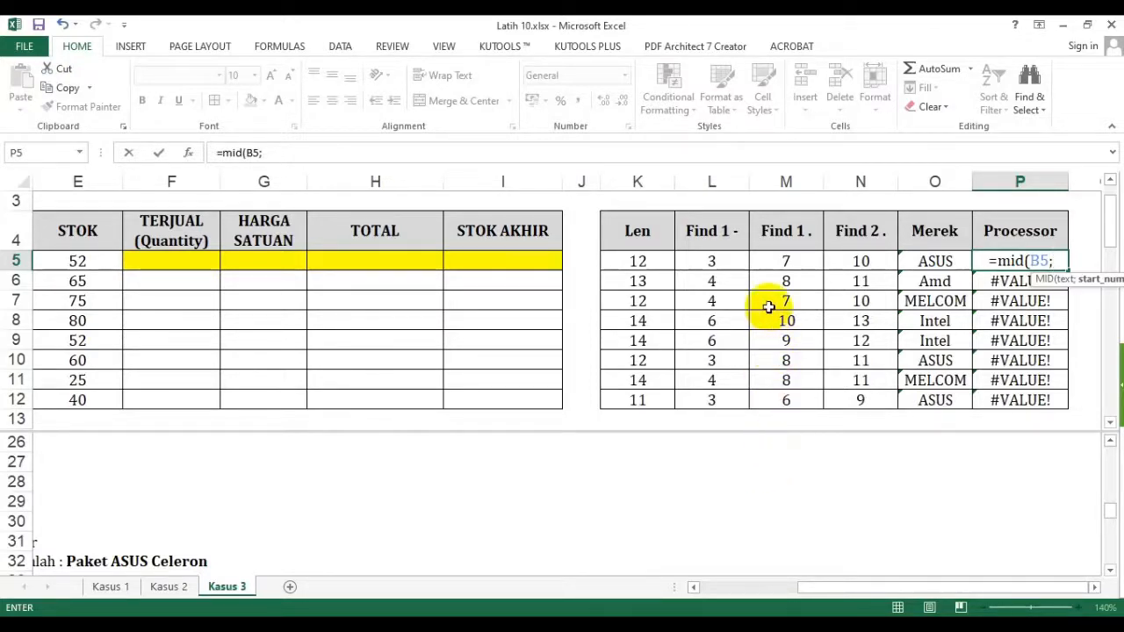
click(740, 259)
text(+1)
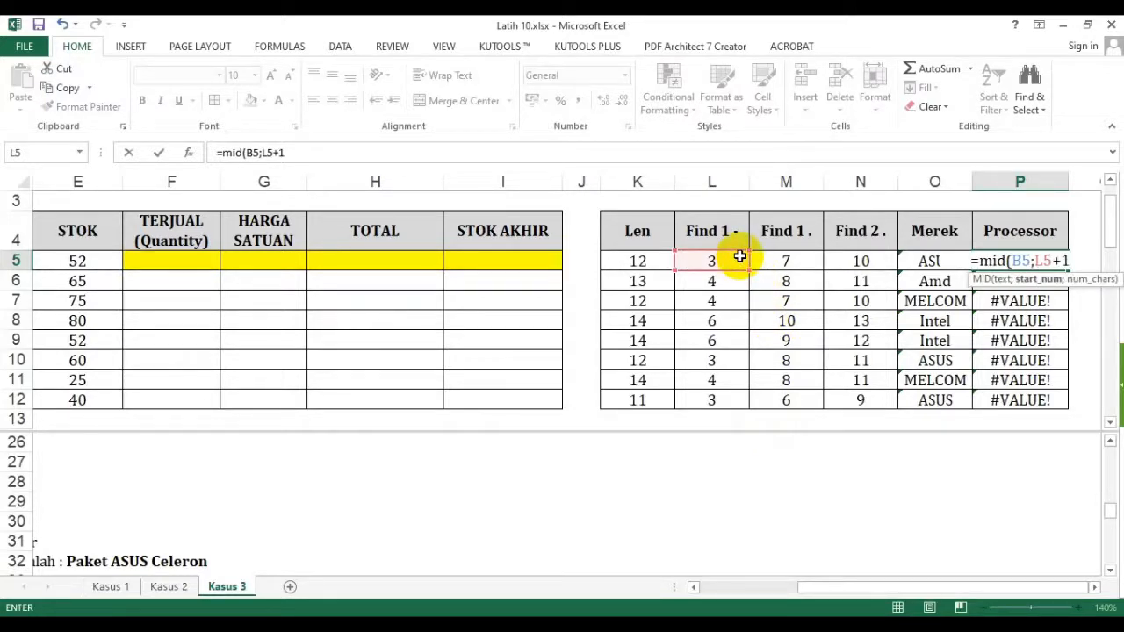
text(;)
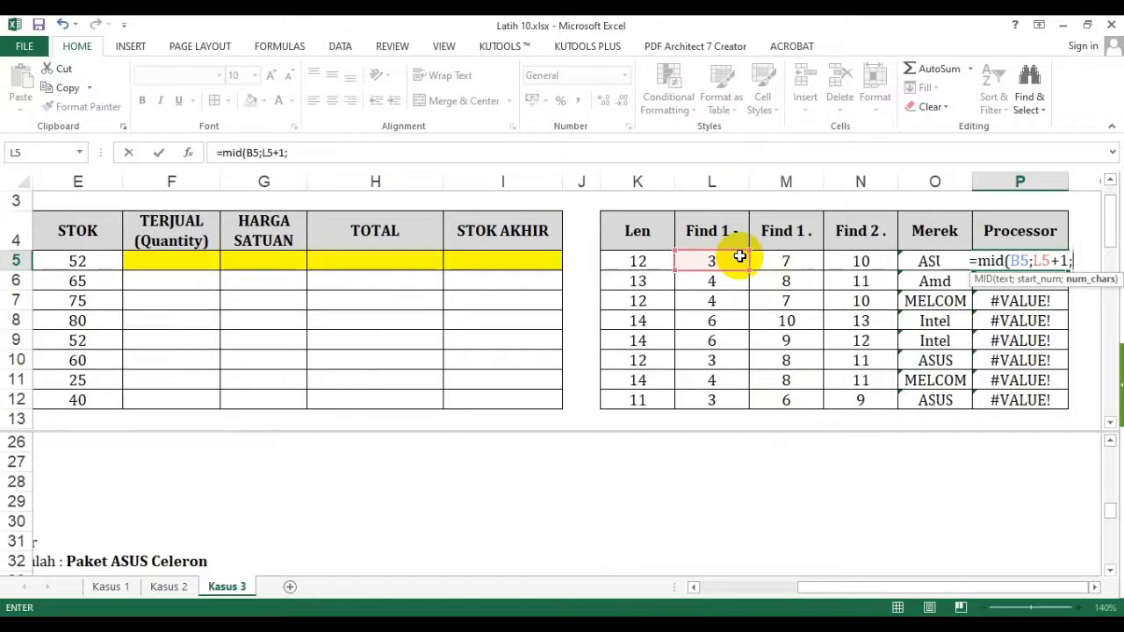
Complete the MID formula in P5 with the character count M5-L5-1, giving =MID(B5;L5+1;M5-L5-1)
click(785, 259)
text(-)
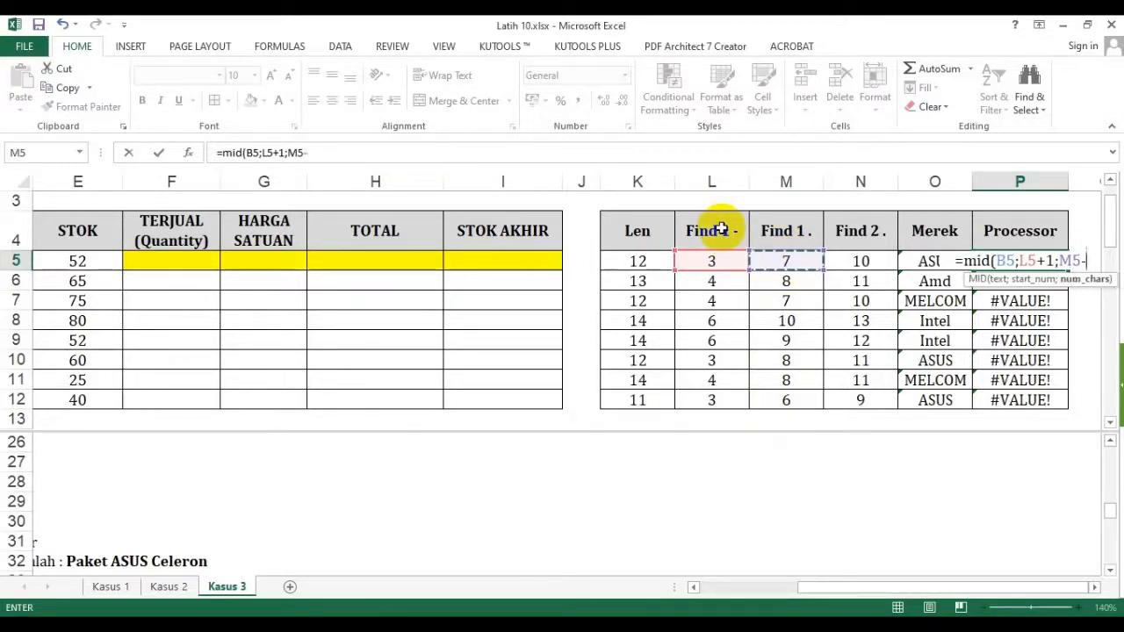
text(1-1)
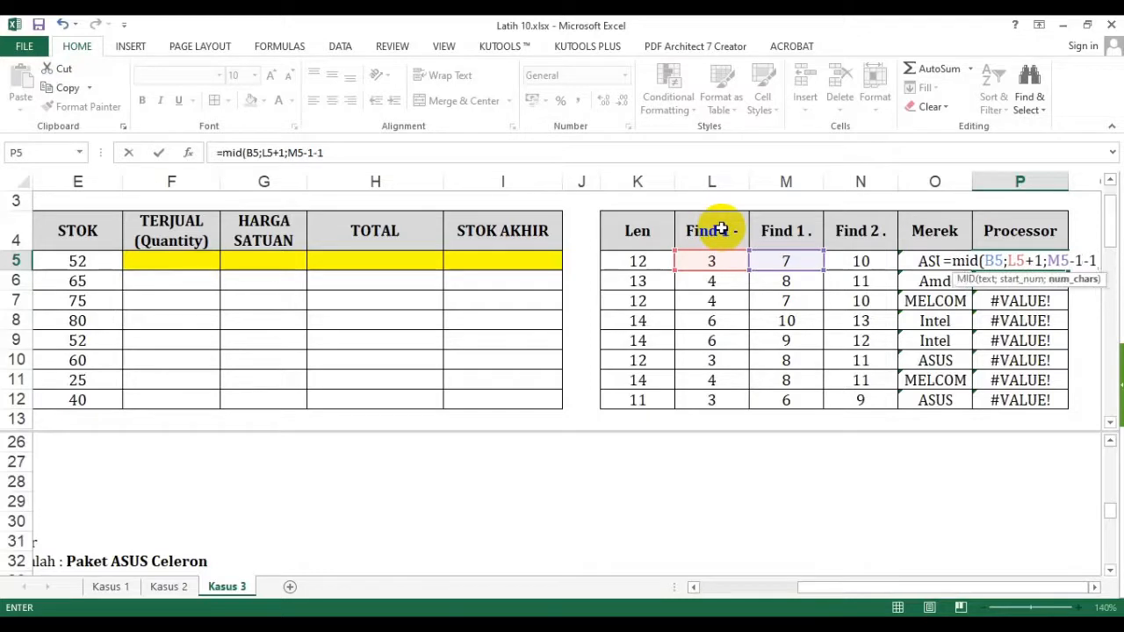
key(BackSpace)
key(BackSpace)
key(BackSpace)
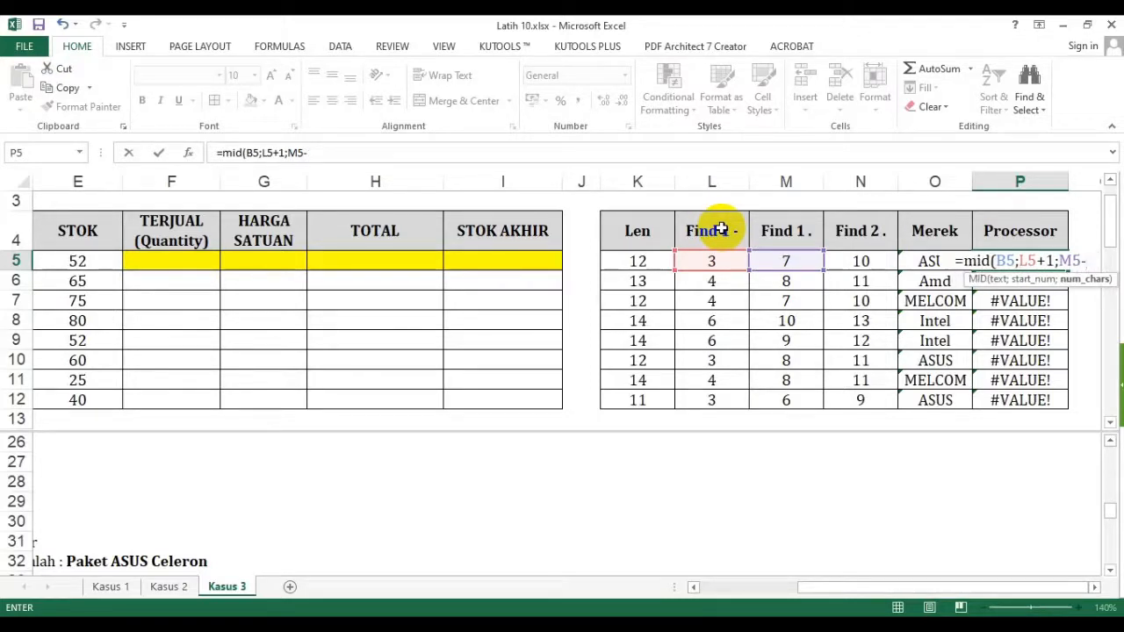
click(734, 256)
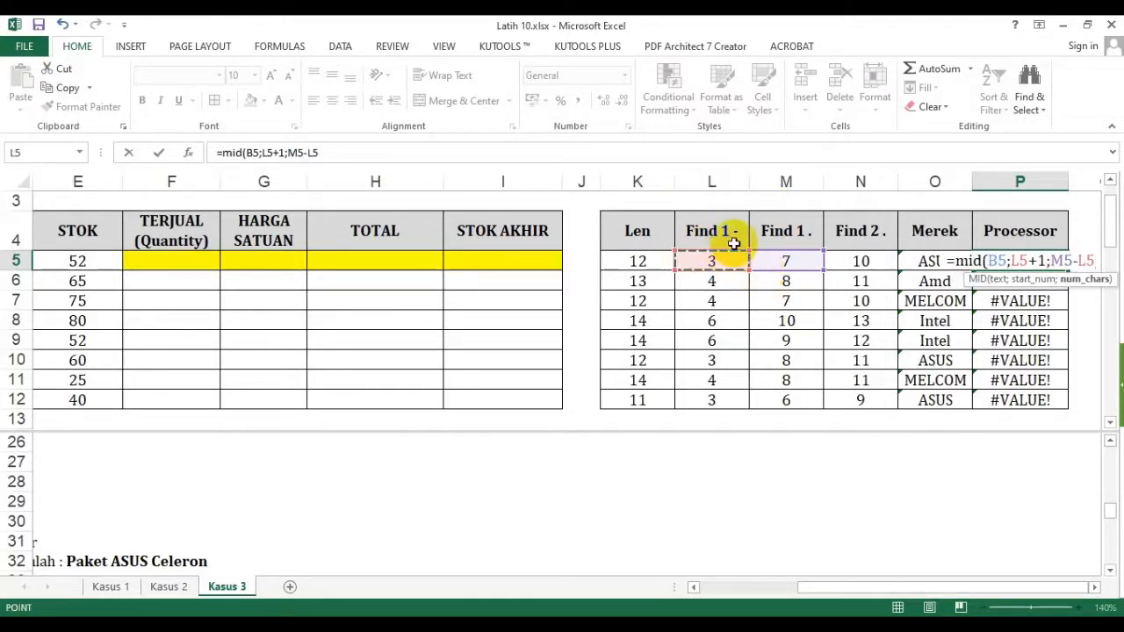
text(-1)
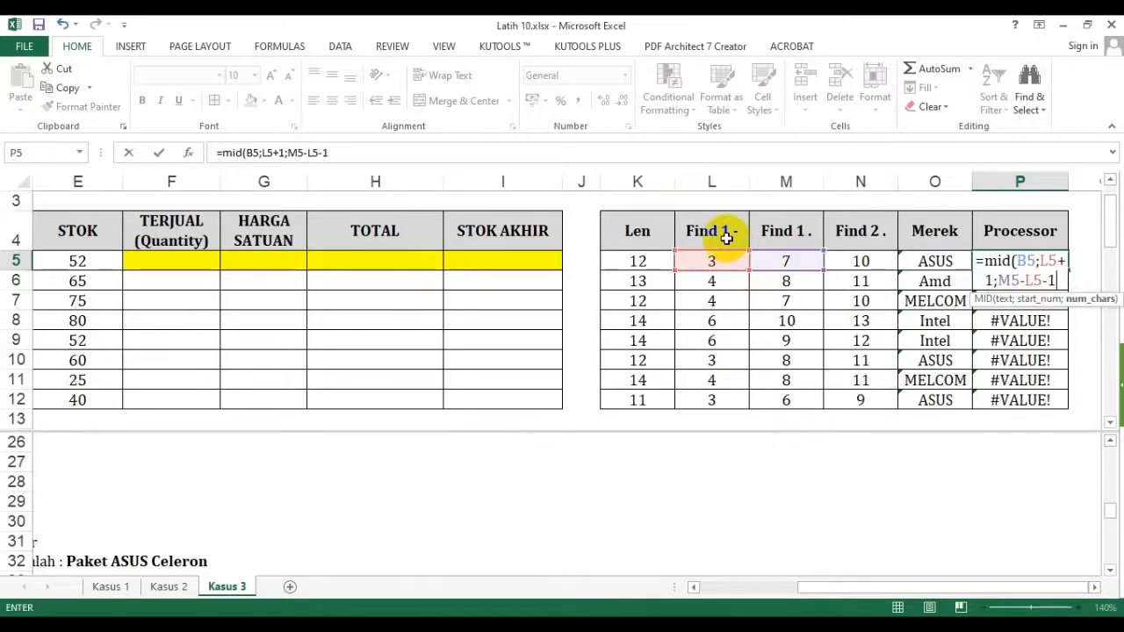
key(Return)
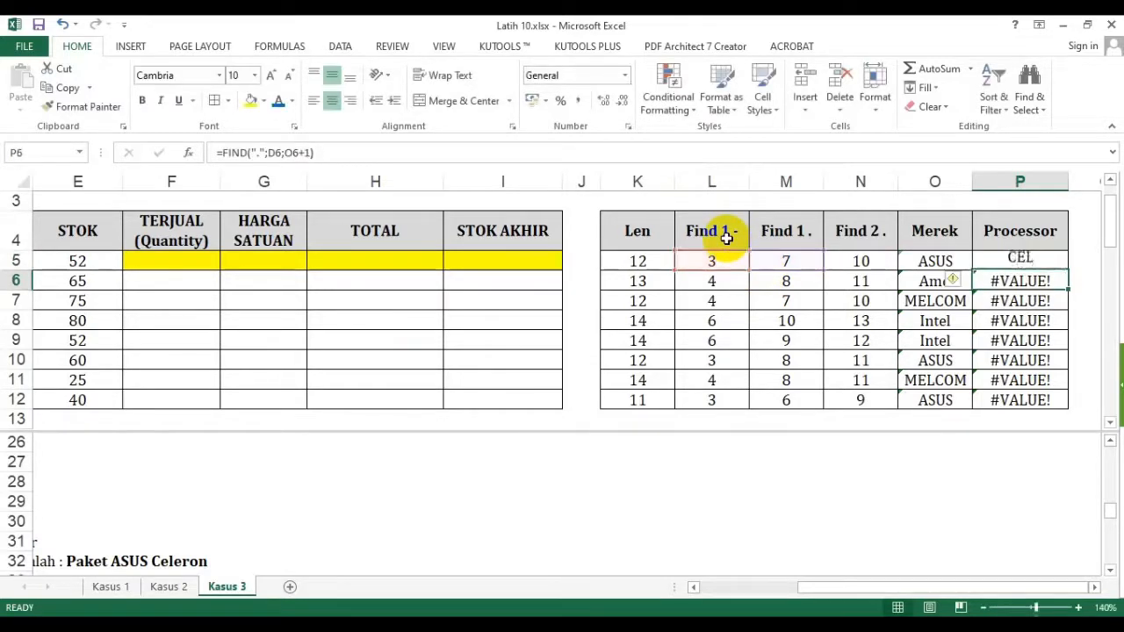
Examine the Kode and Nama Processor reference table and the notes beneath it
click(1029, 259)
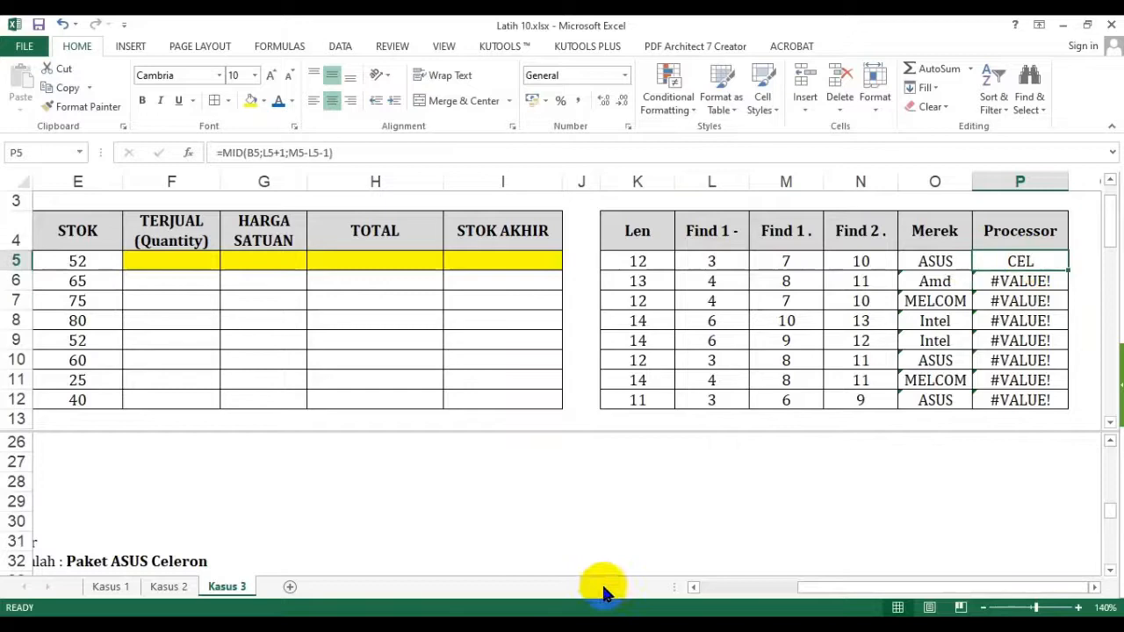
click(715, 589)
click(324, 496)
scroll(324, 497, down, 1)
scroll(321, 502, down, 1)
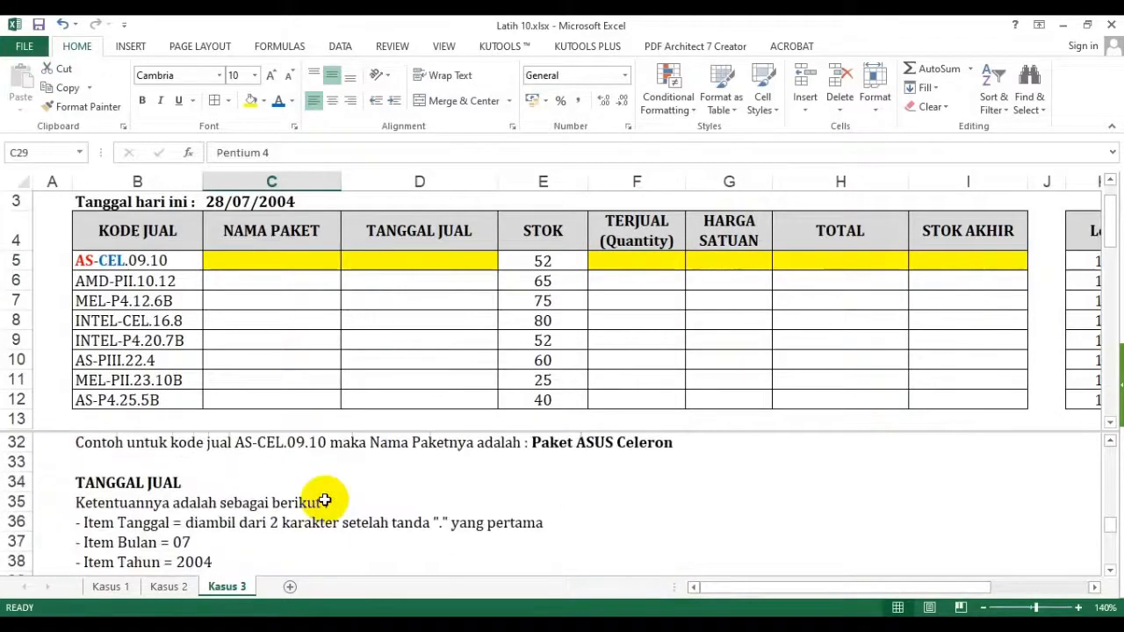
scroll(304, 507, up, 1)
click(1109, 442)
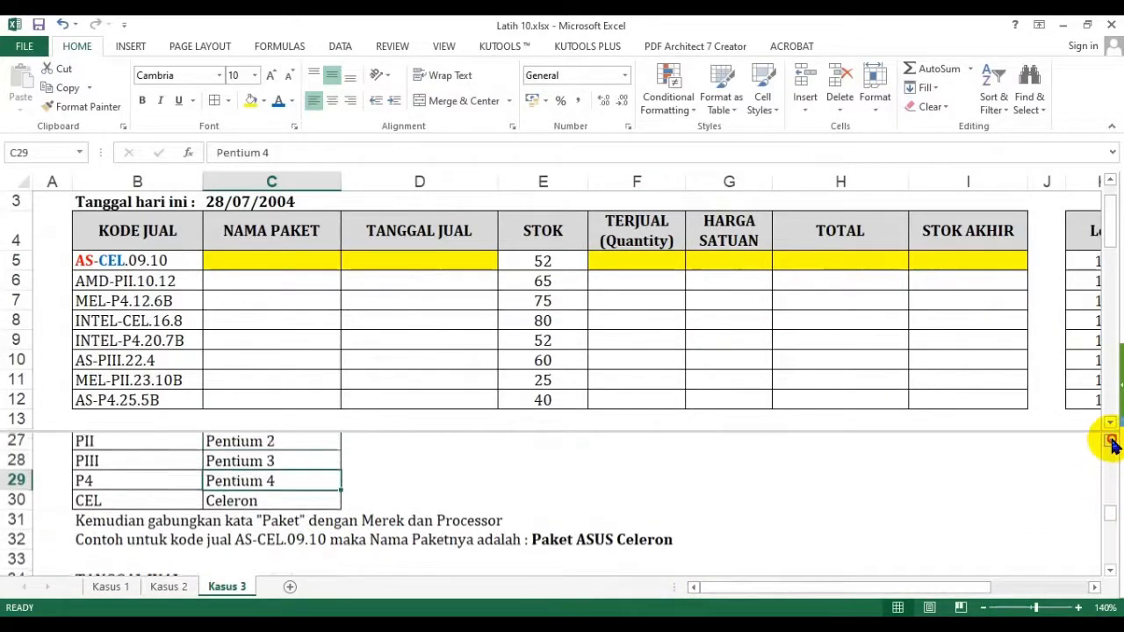
click(1110, 441)
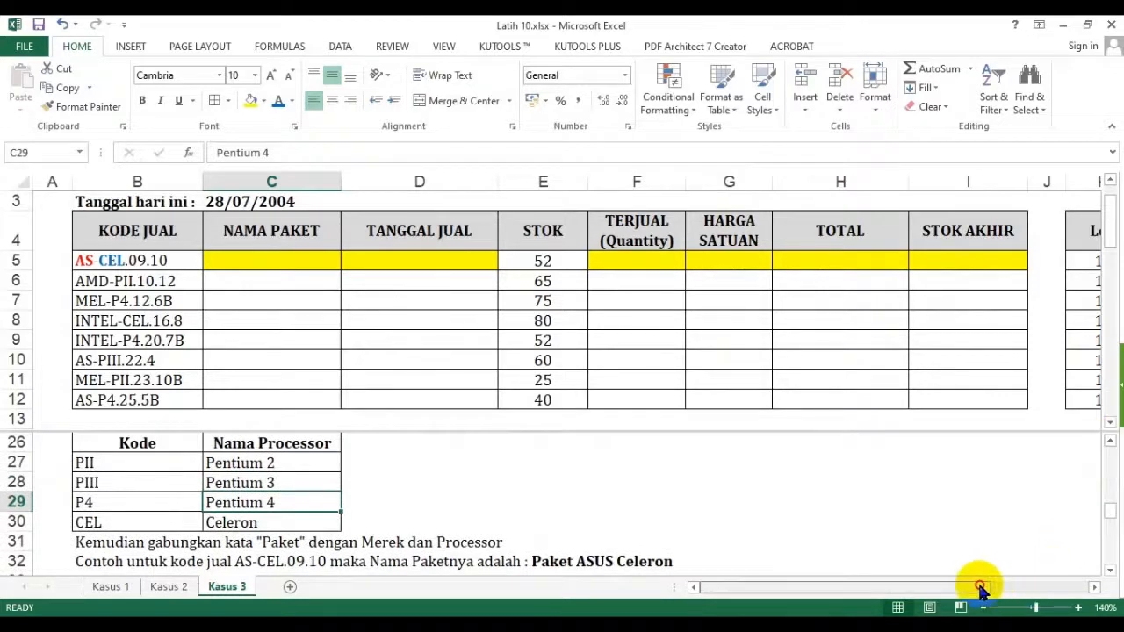
drag(978, 590, 1078, 534)
Wrap the MID formula in P5 as the lookup value of a VLOOKUP function
click(1030, 268)
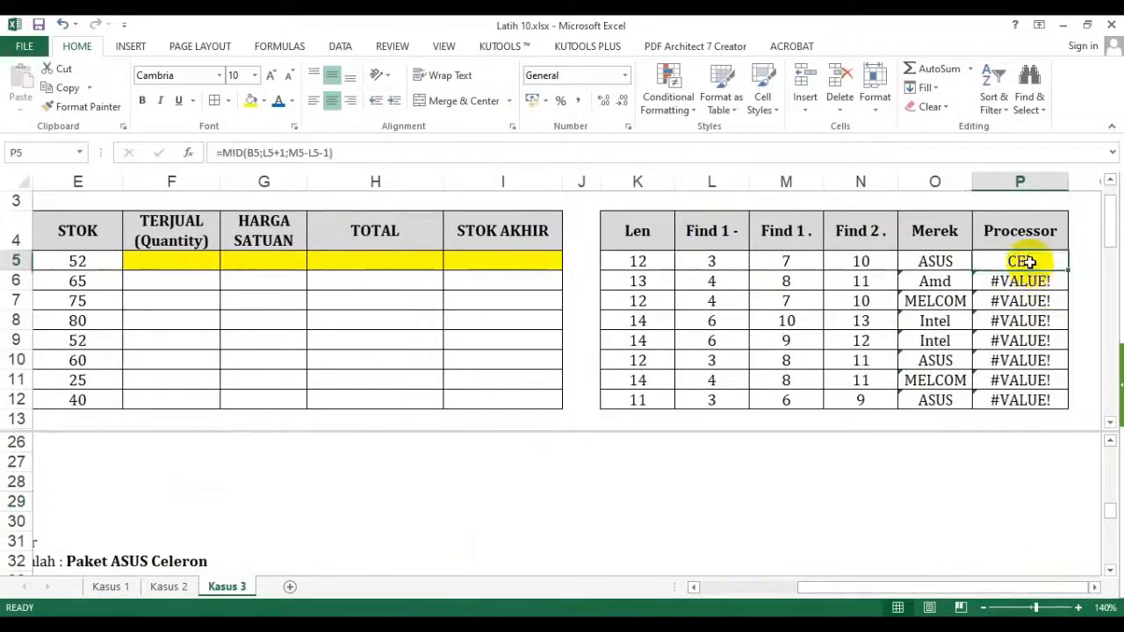
click(1094, 587)
click(1094, 587)
click(1094, 586)
key(F2)
click(669, 260)
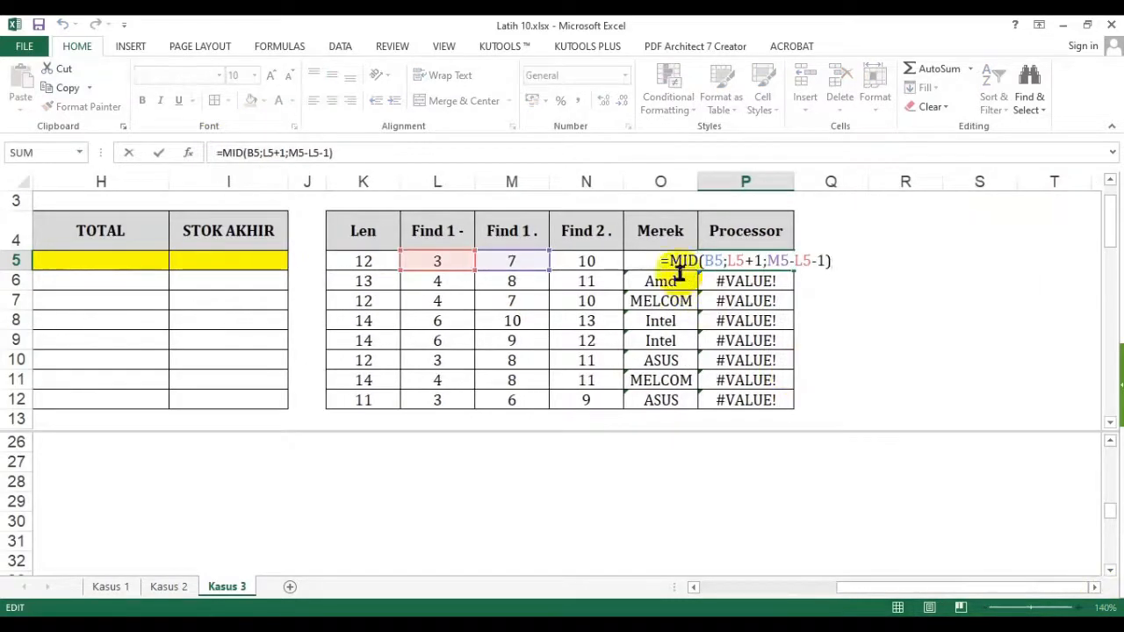
text(vlookup(MID(B5)
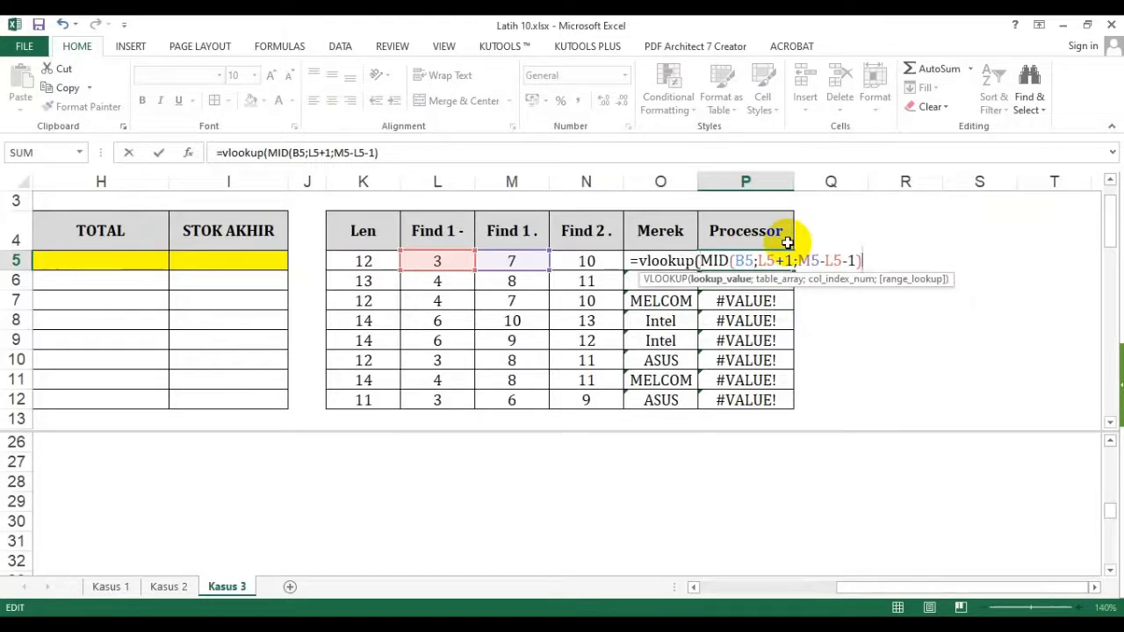
text(;)
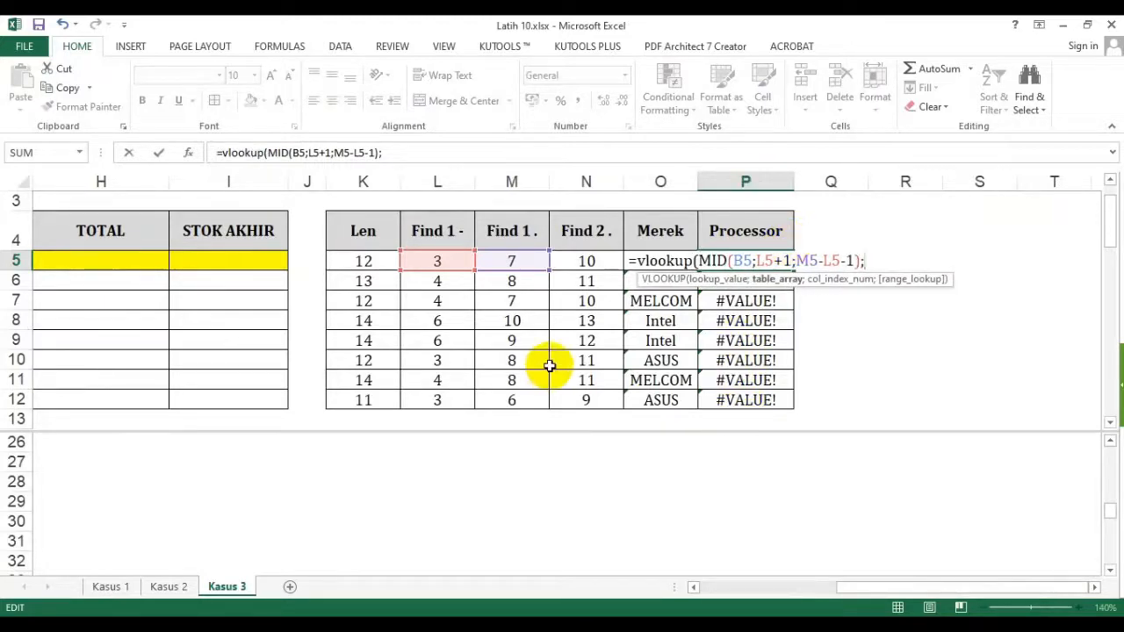
Complete the VLOOKUP in P5 with the absolute table range $B$27:$C$30, column index 2 and FALSE for an exact match
click(777, 588)
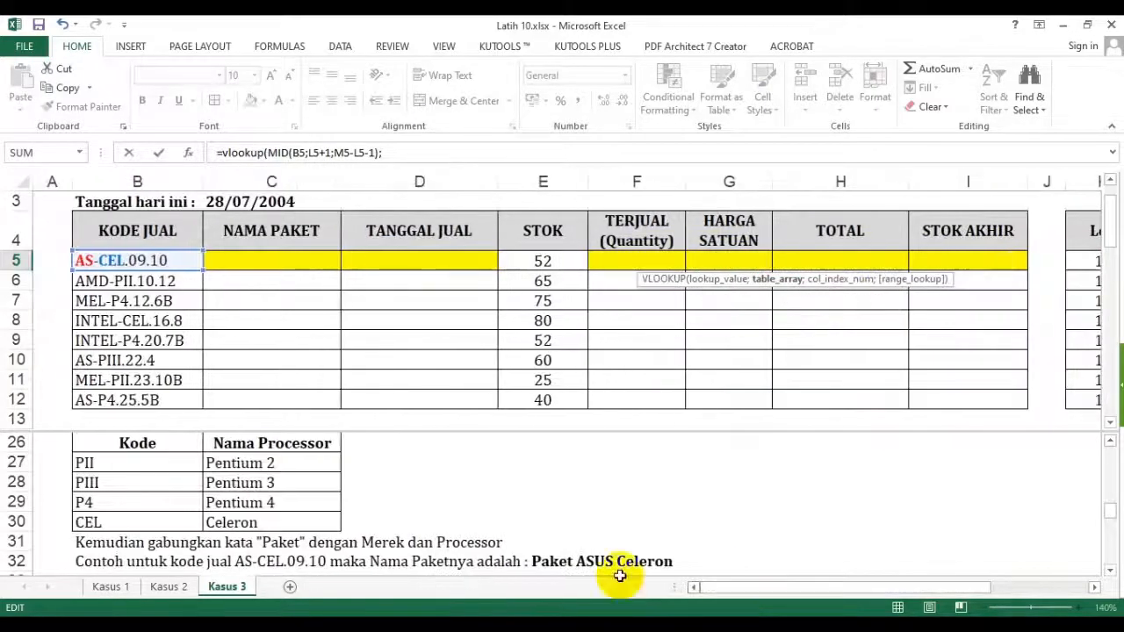
click(154, 461)
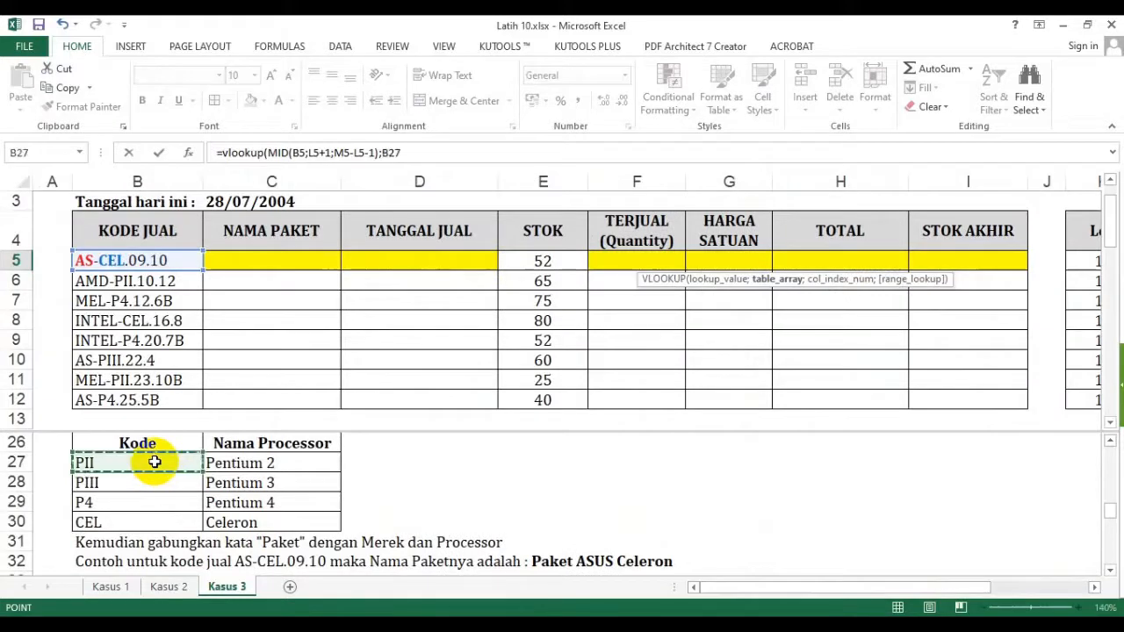
key(shift+Down)
key(shift+Down)
key(shift+Down)
key(shift+Right)
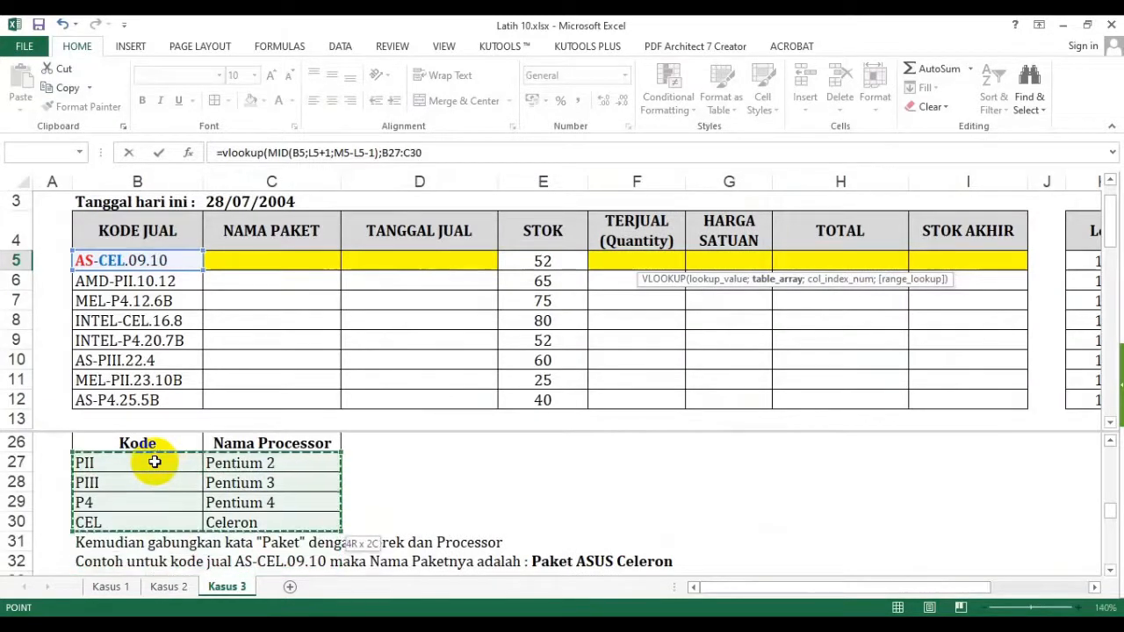
key(F4)
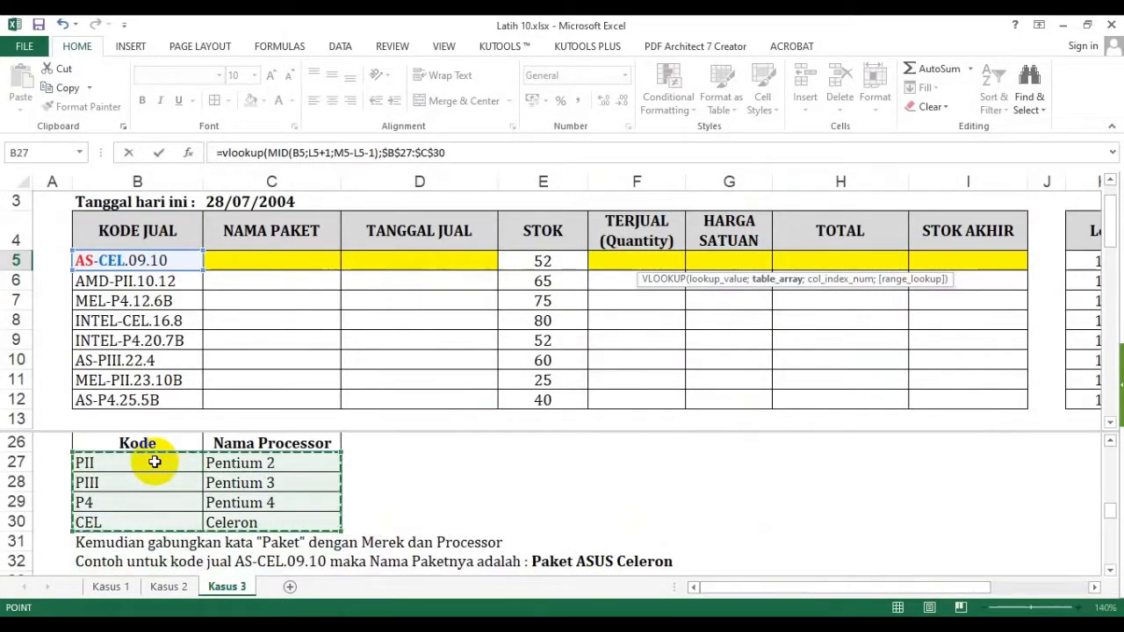
text(;2;fa)
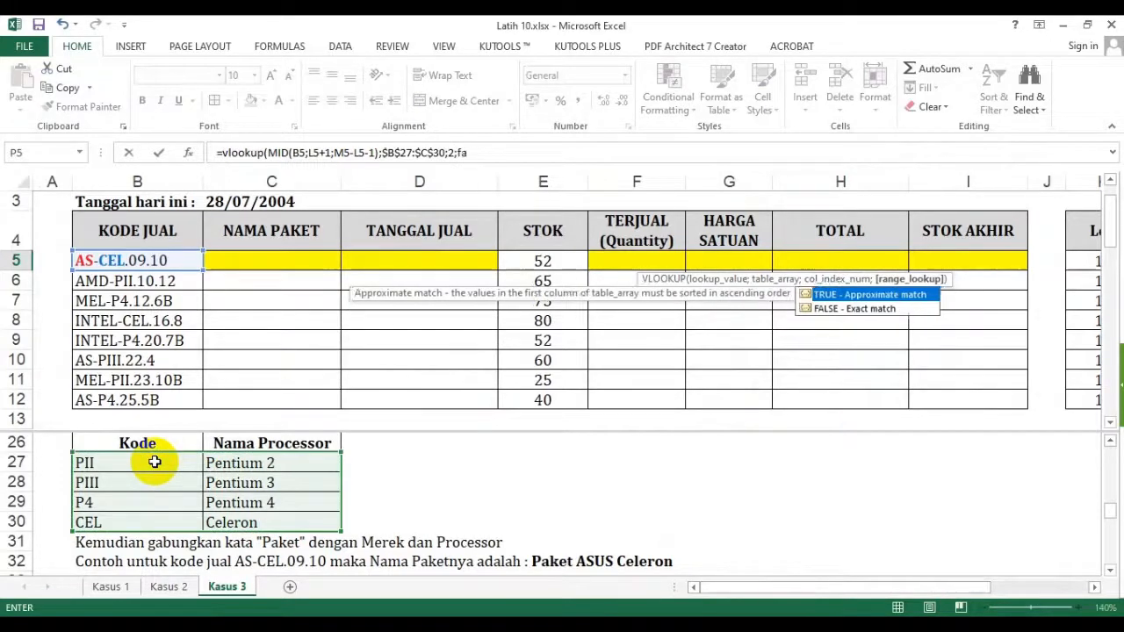
text(lse))
key(Return)
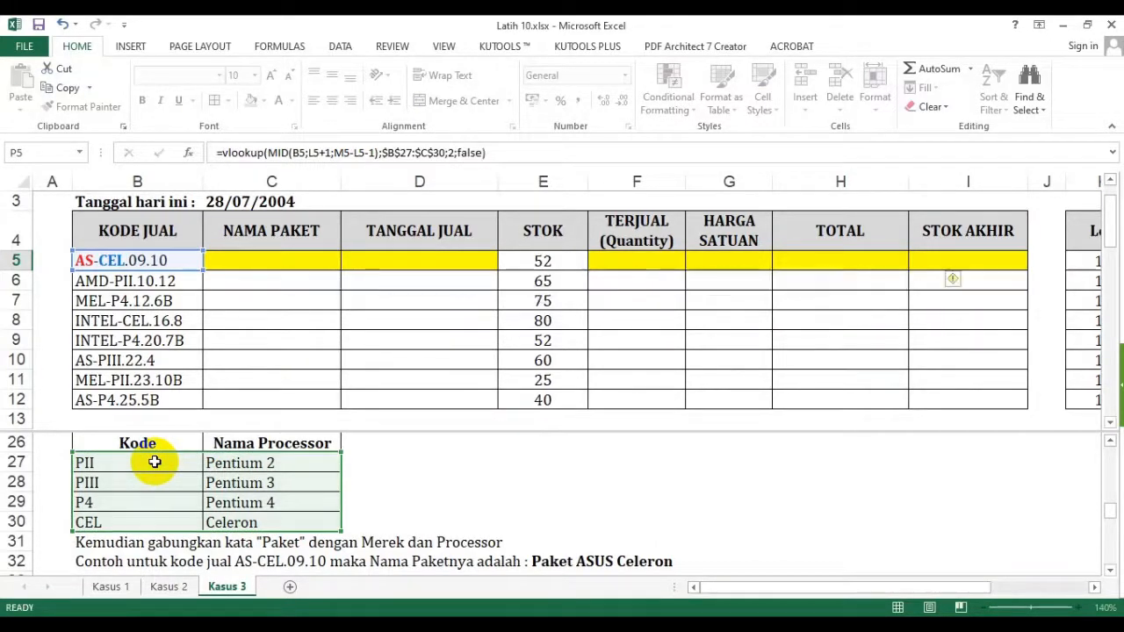
Fill the Processor lookup formula from P5 down to P12
click(1058, 259)
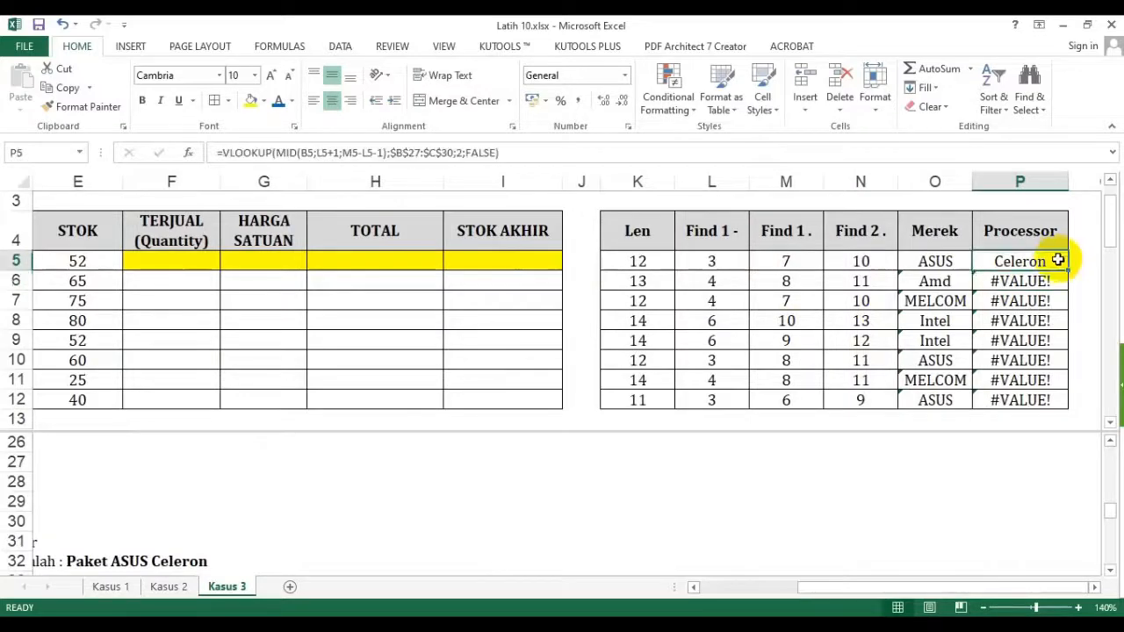
double_click(1066, 270)
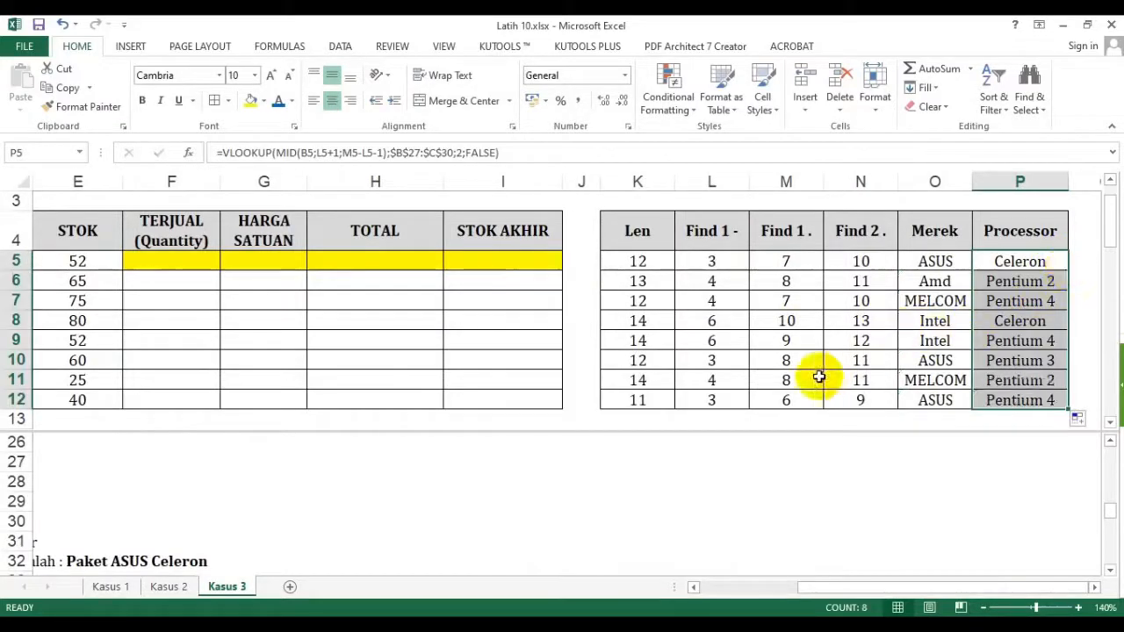
Enter a formula in C5 that joins the text "Paket ", the Merek in O5, a space and the Processor in P5
click(742, 589)
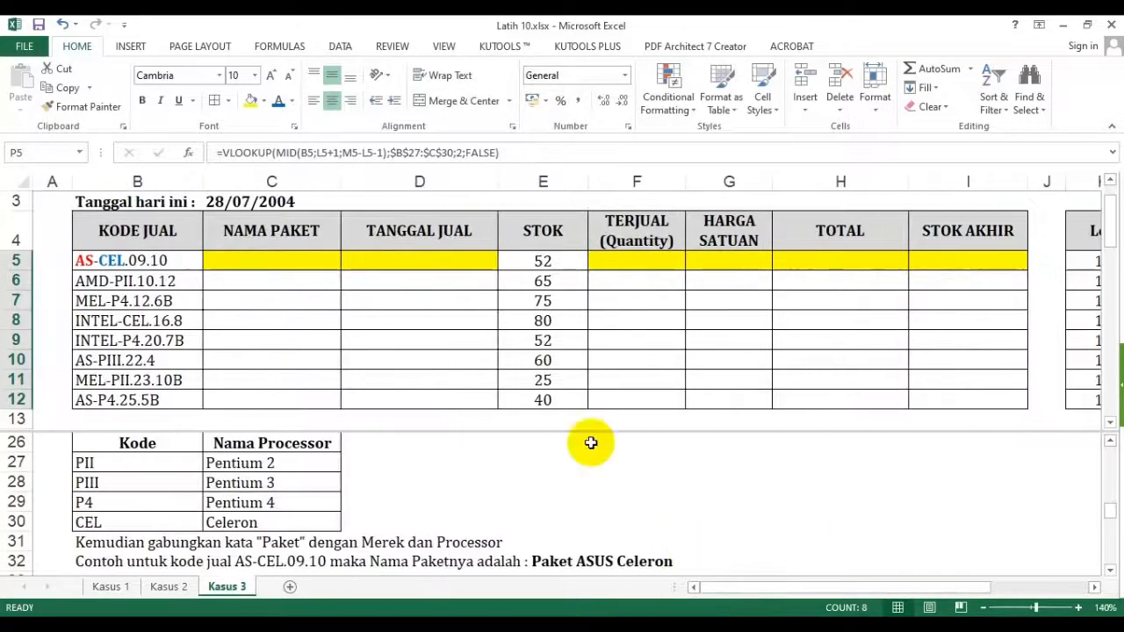
click(296, 259)
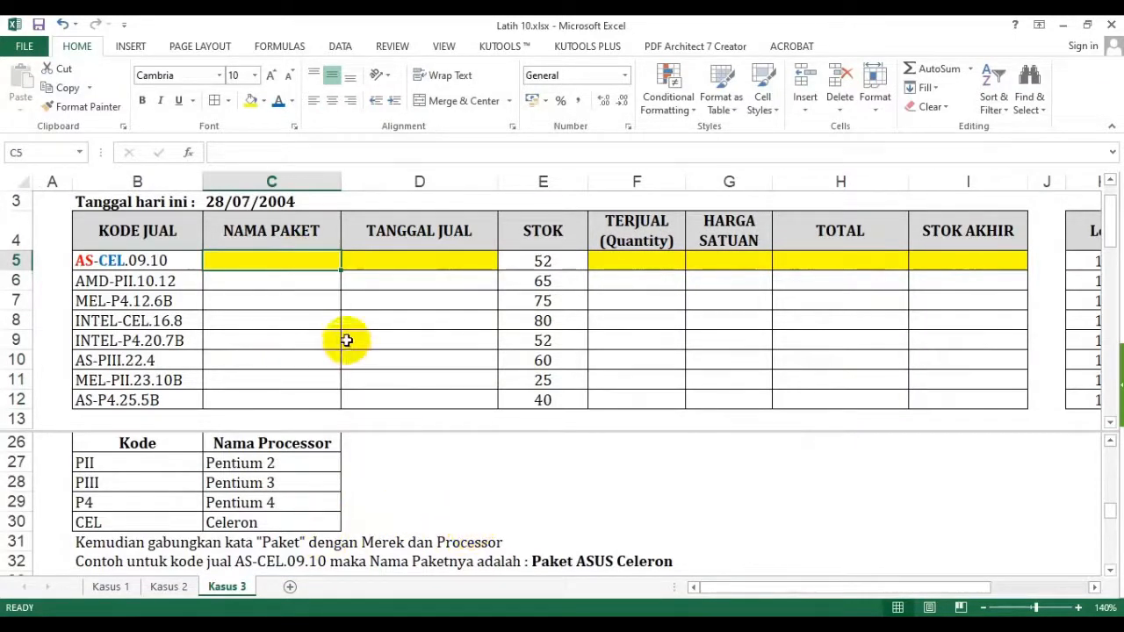
text(=)
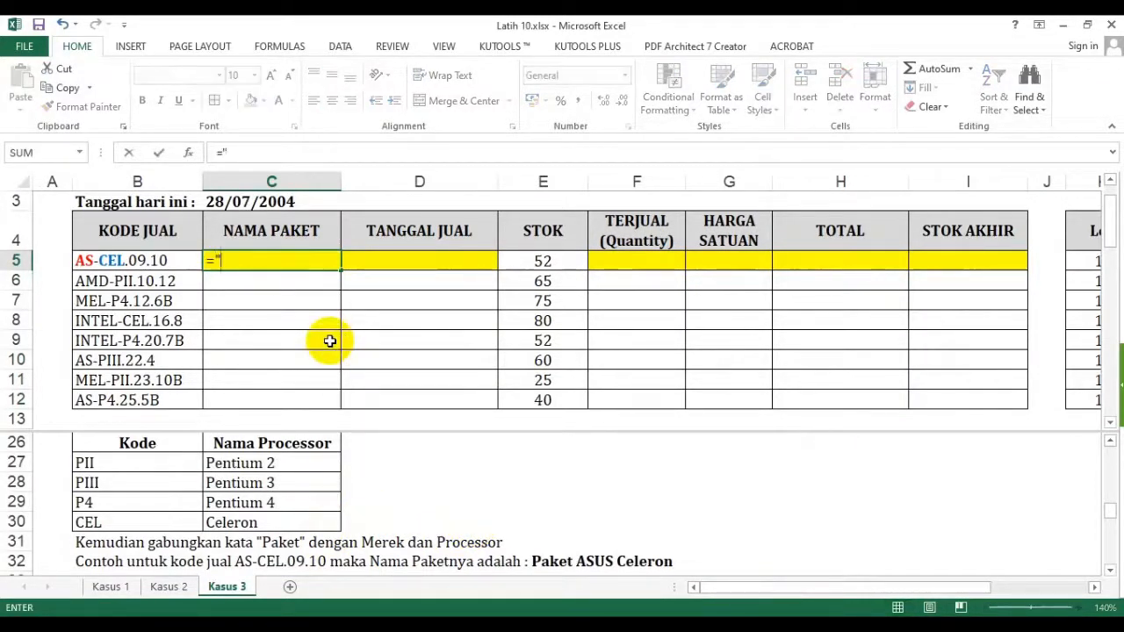
text("Paket)
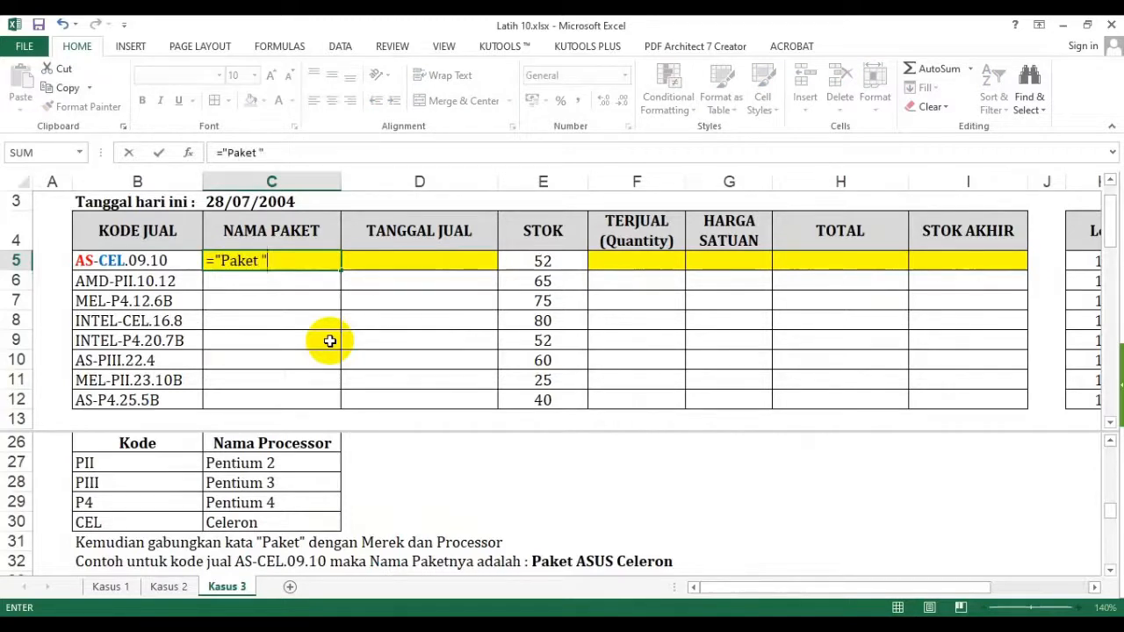
text( "&)
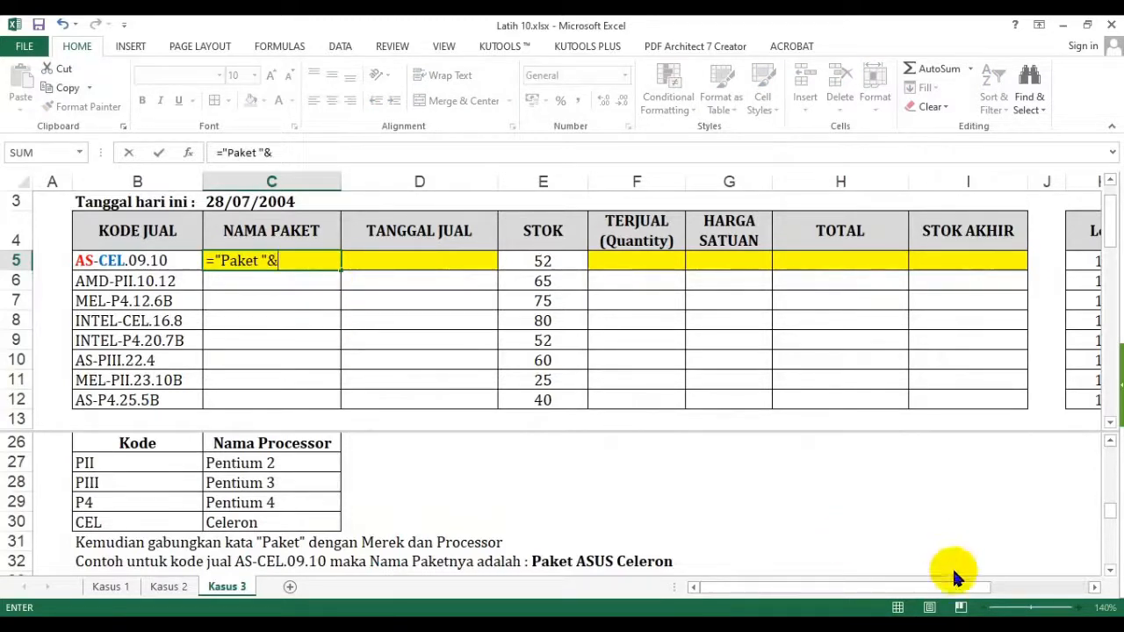
drag(966, 584, 1073, 502)
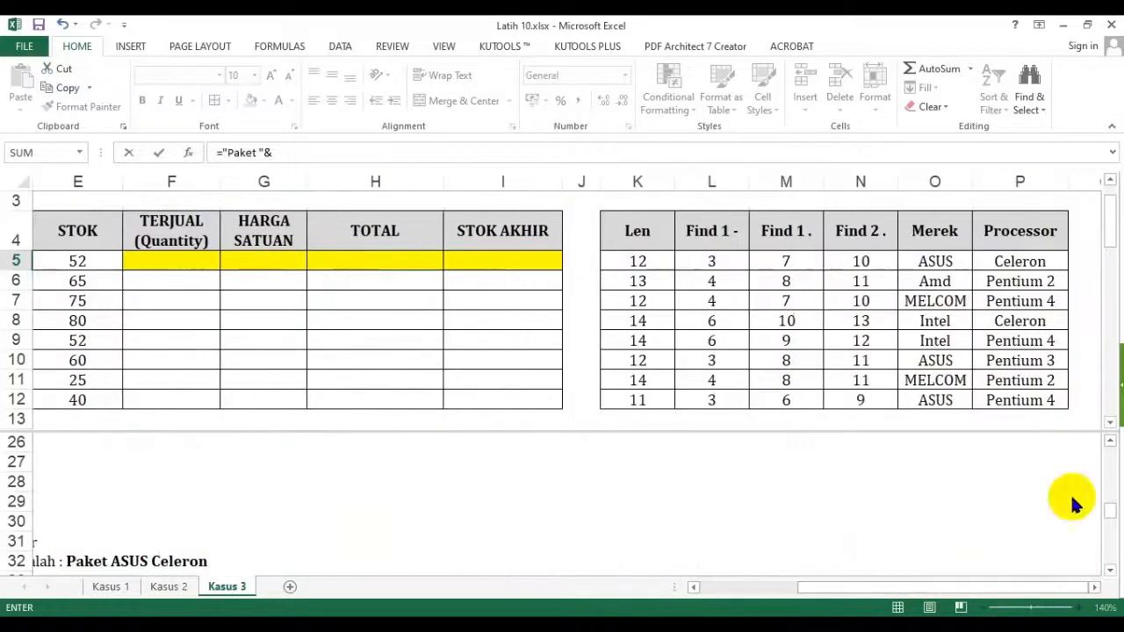
click(935, 265)
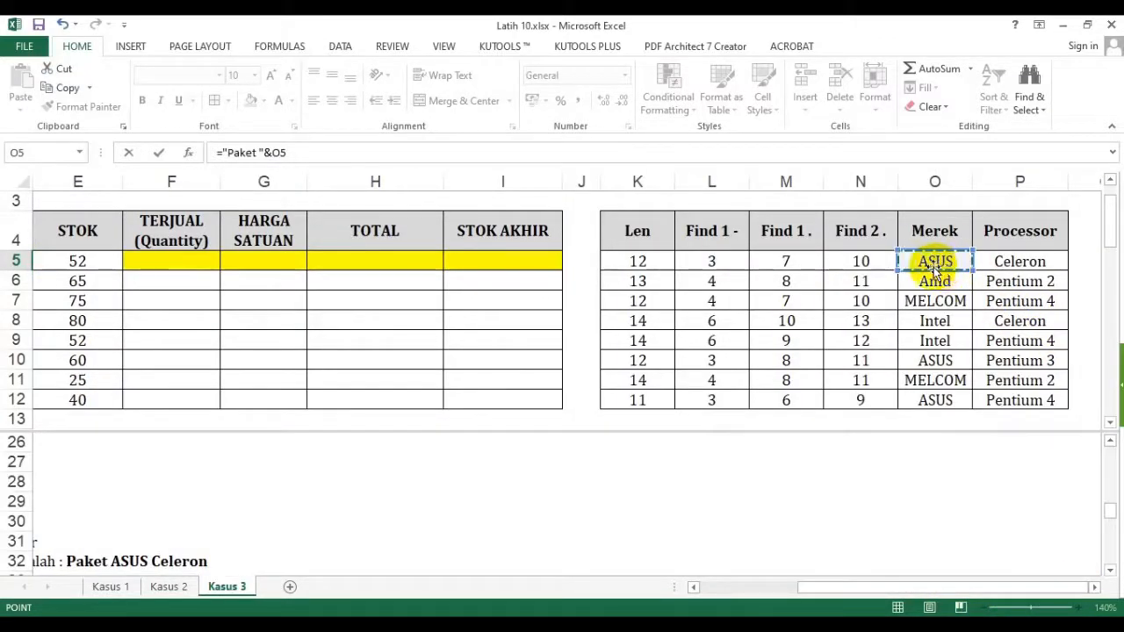
text(&)
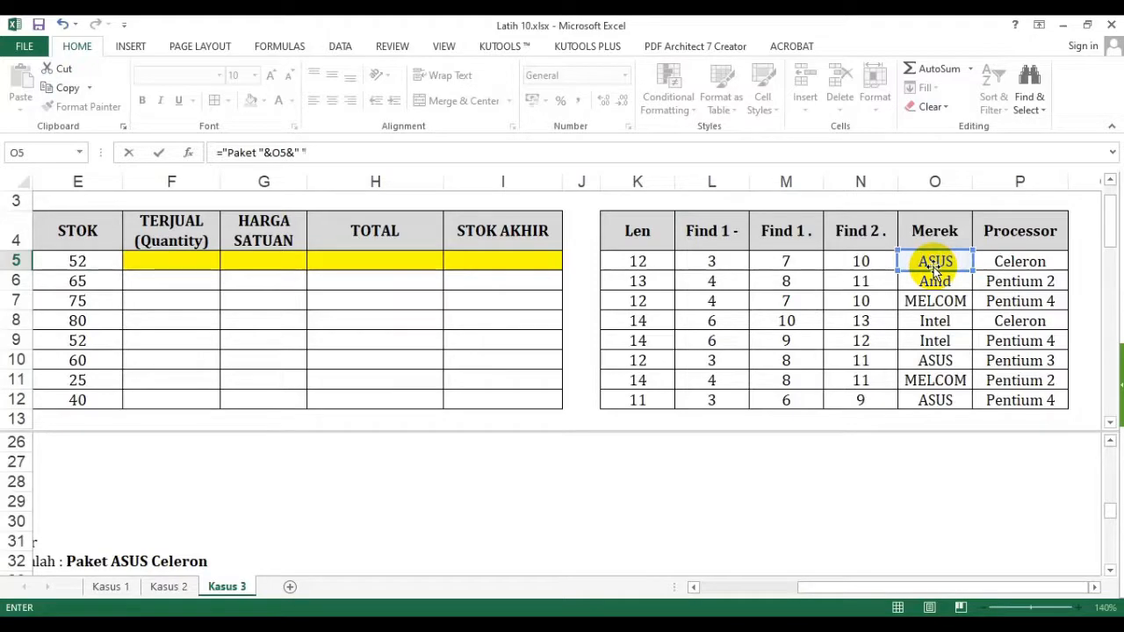
text(" "&)
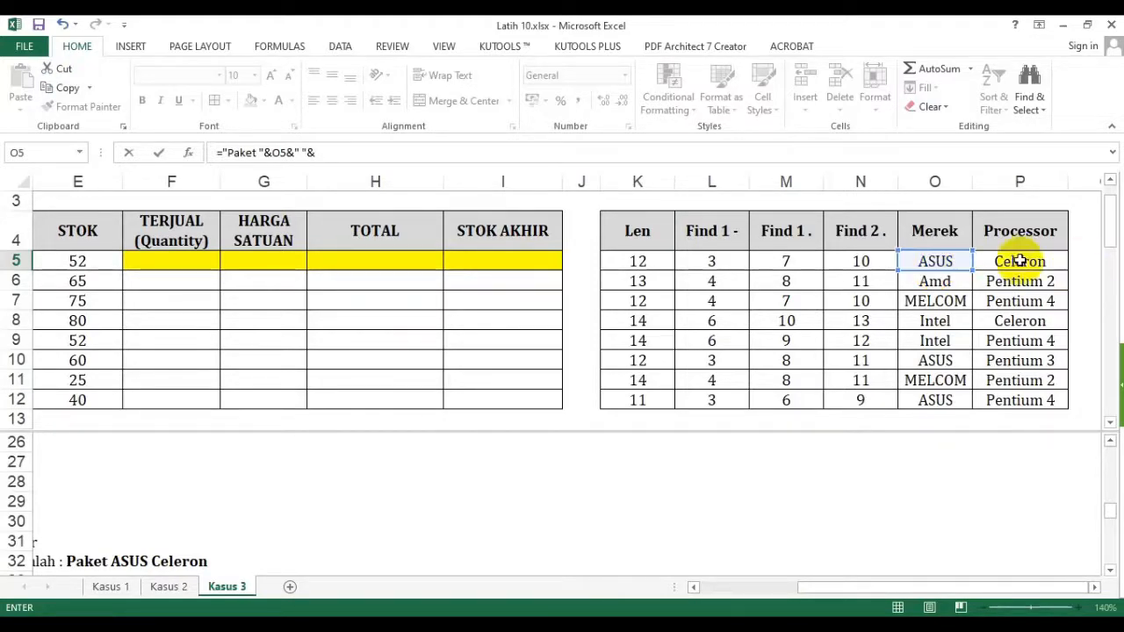
click(1019, 260)
key(Return)
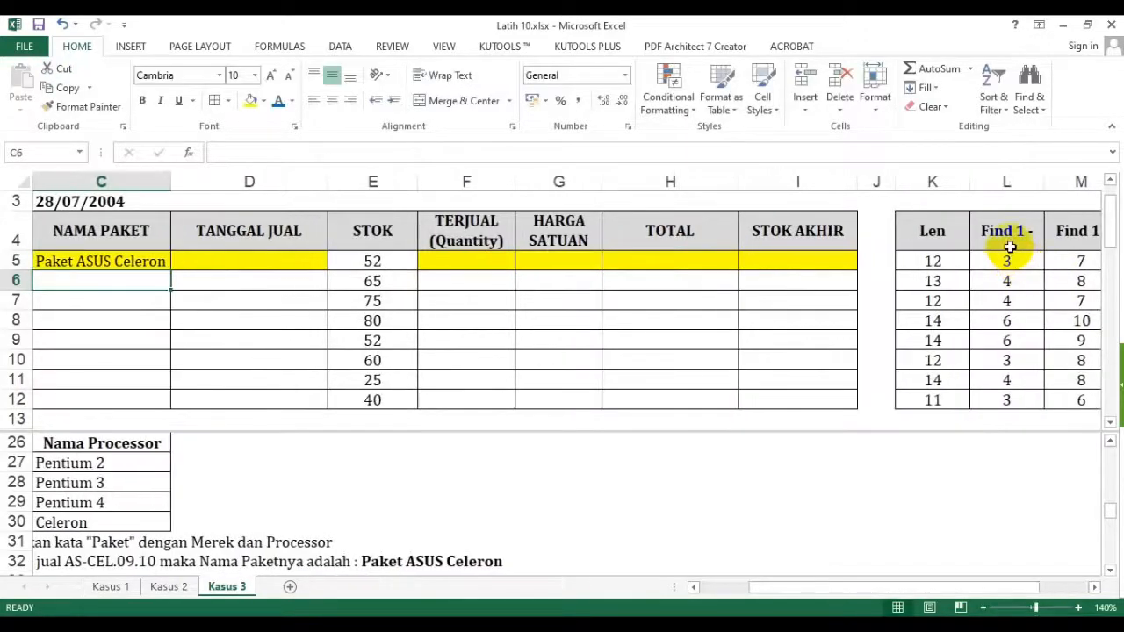
Fill the NAMA PAKET formula from C5 down to C12 and widen column C to fit the full package names
click(147, 263)
double_click(167, 272)
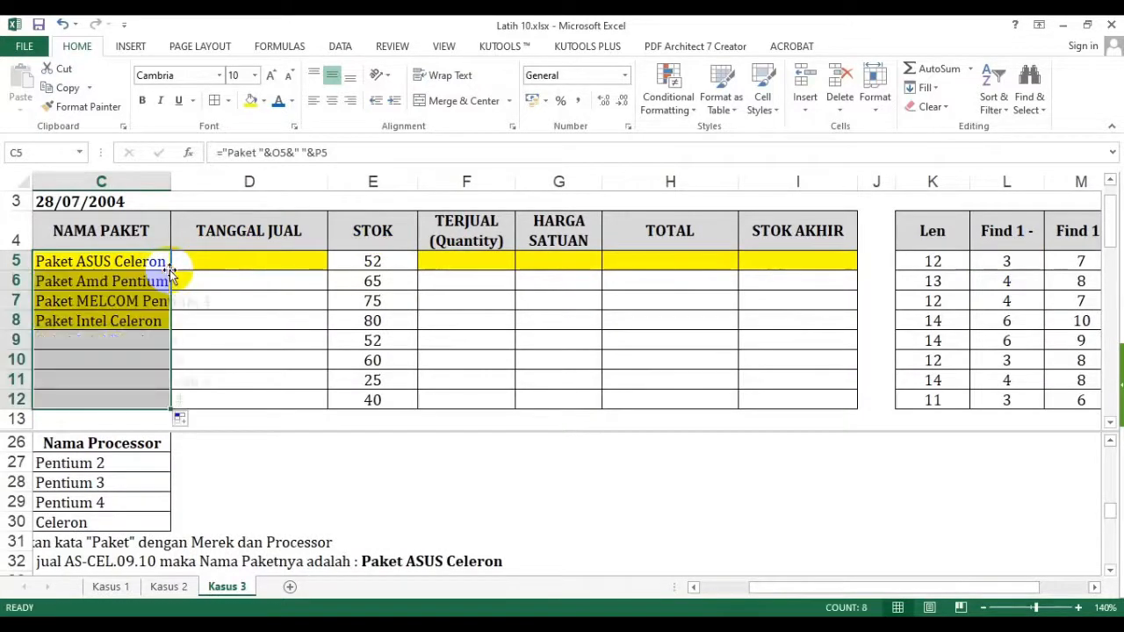
click(251, 297)
drag(171, 182, 227, 187)
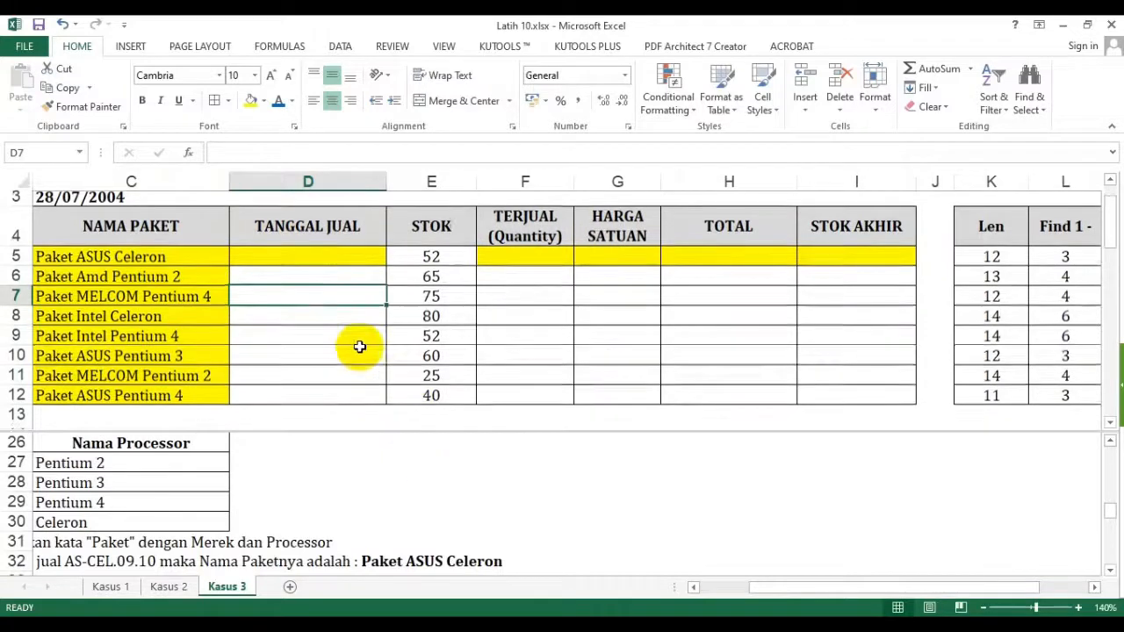
Review the NAMA PAKET column and check the formulas in C5, O5 and P5
scroll(359, 346, up, 2)
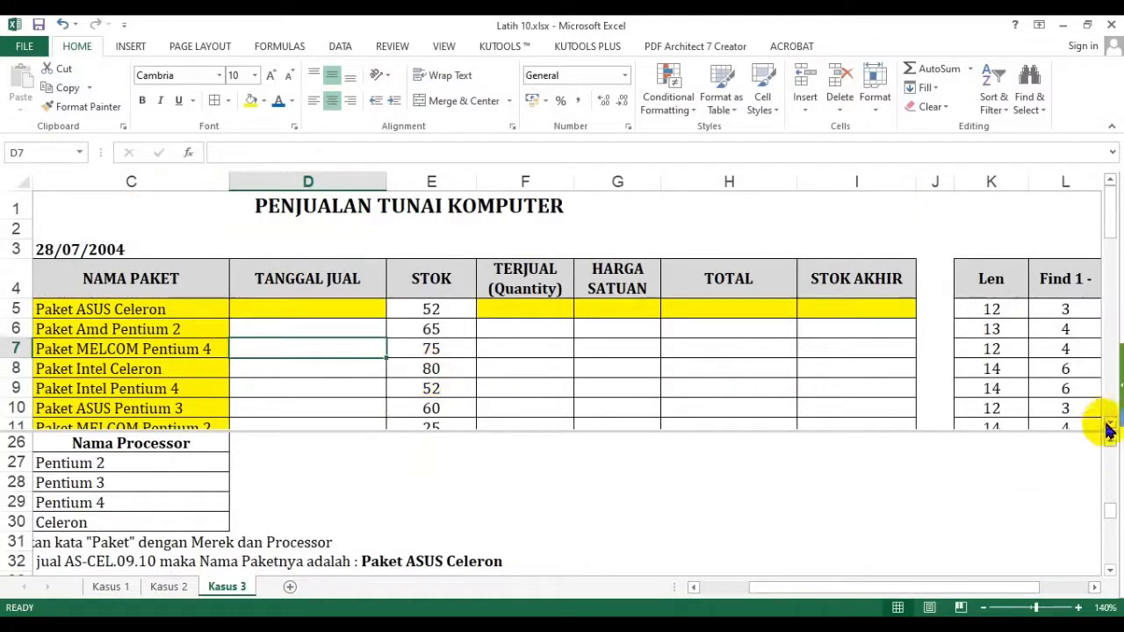
scroll(1105, 378, down, 2)
click(843, 531)
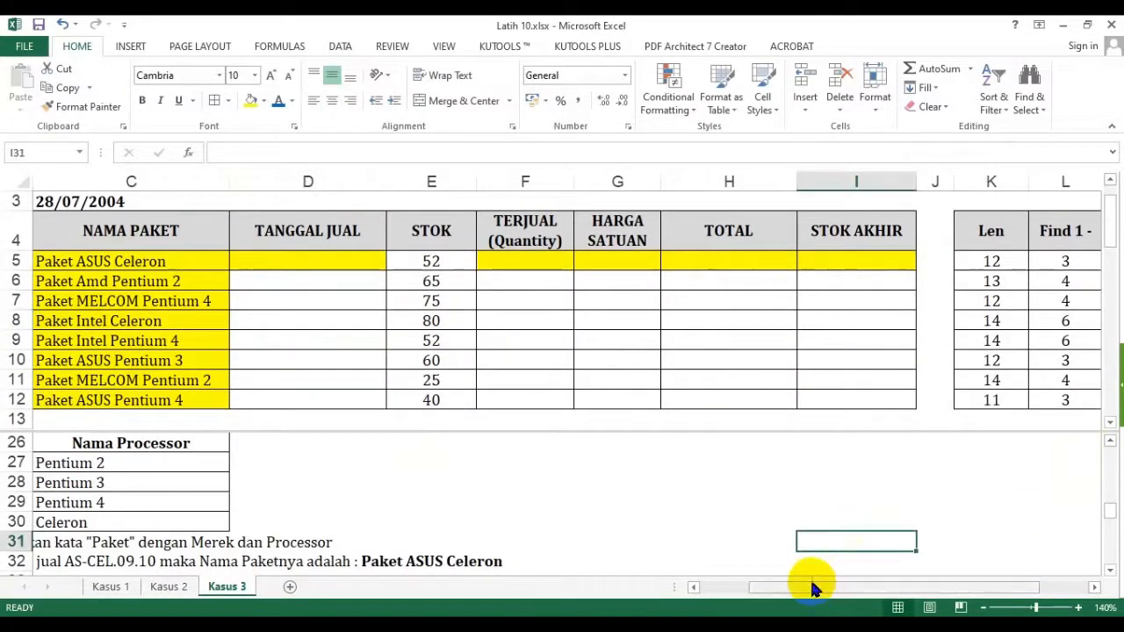
drag(810, 584, 755, 588)
click(523, 497)
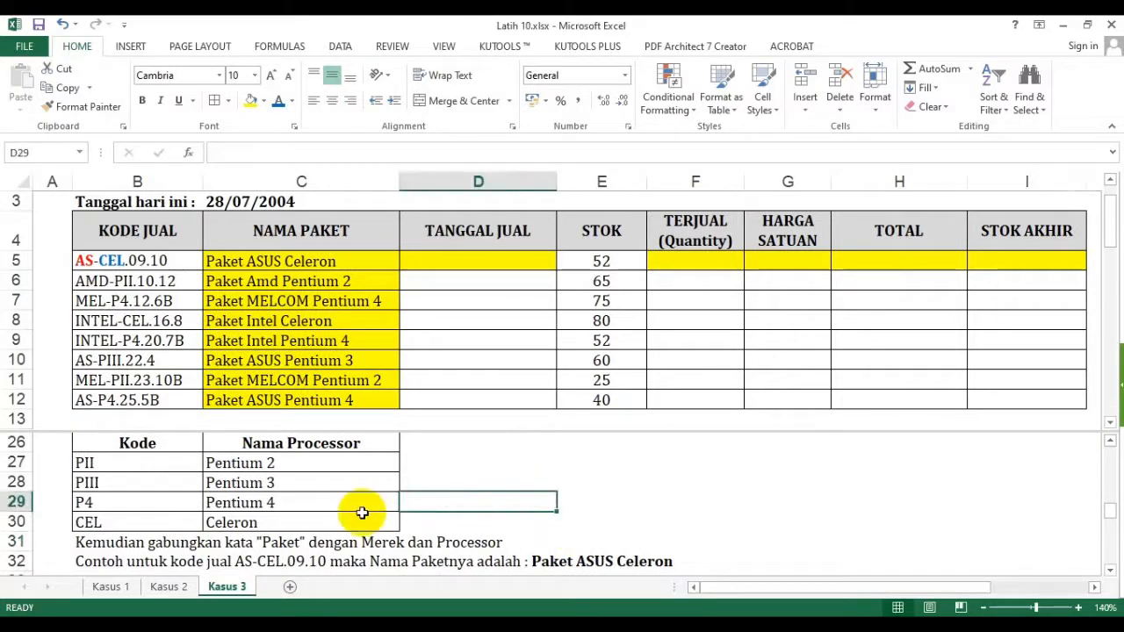
click(348, 266)
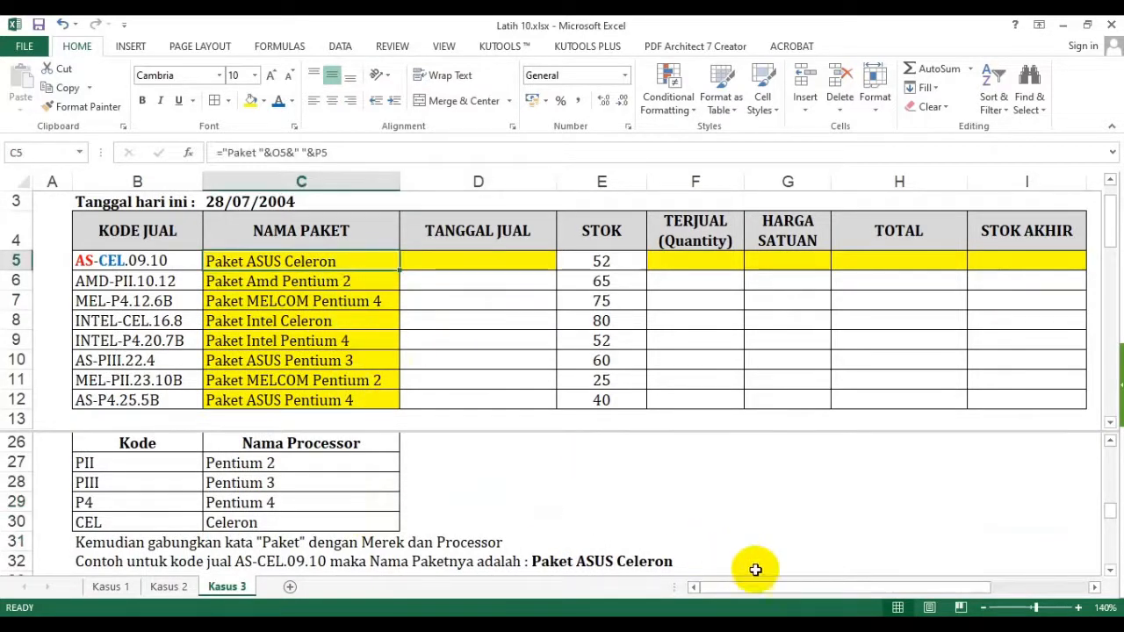
drag(760, 588, 890, 583)
click(929, 261)
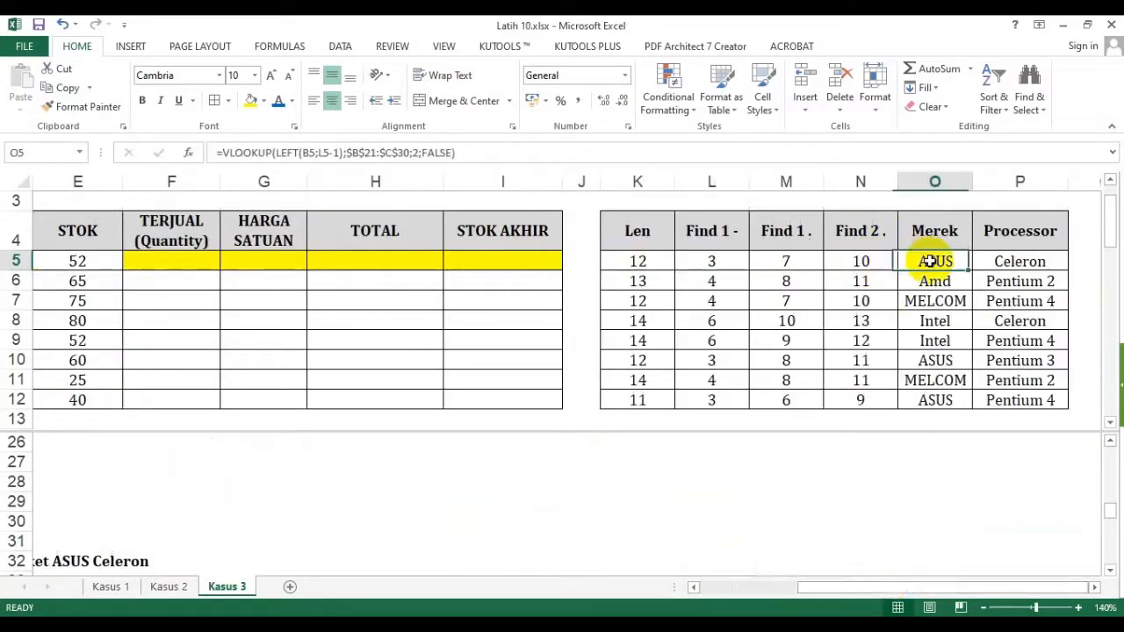
click(1010, 261)
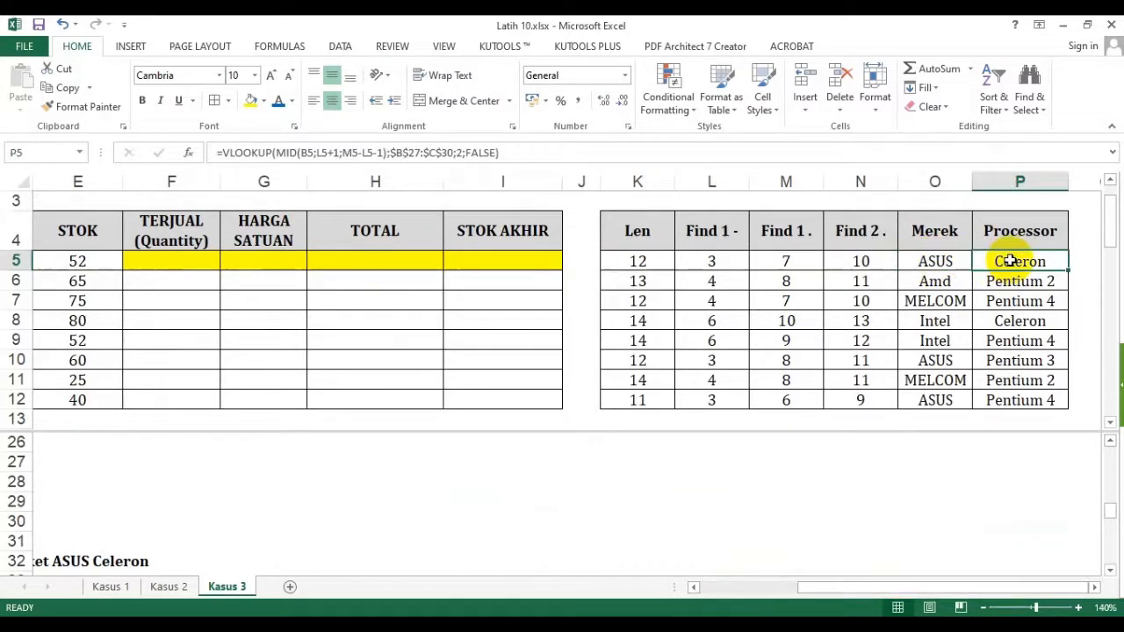
Read the TANGGAL JUAL rules beneath the table and compare them with the code in B5
click(729, 587)
click(424, 499)
scroll(425, 499, down, 2)
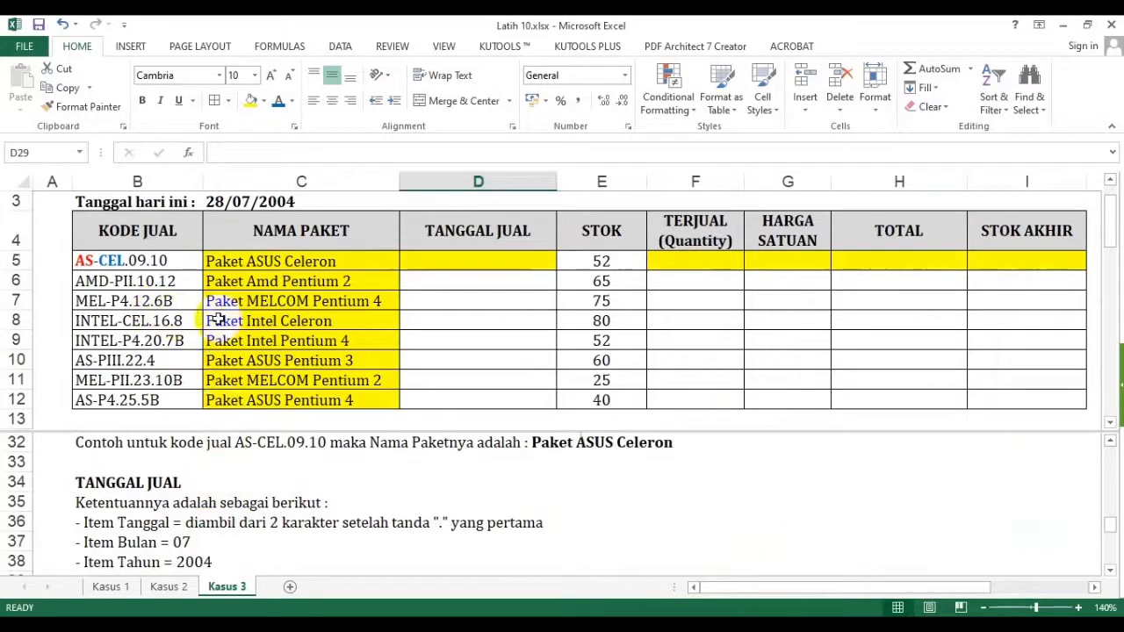
click(167, 260)
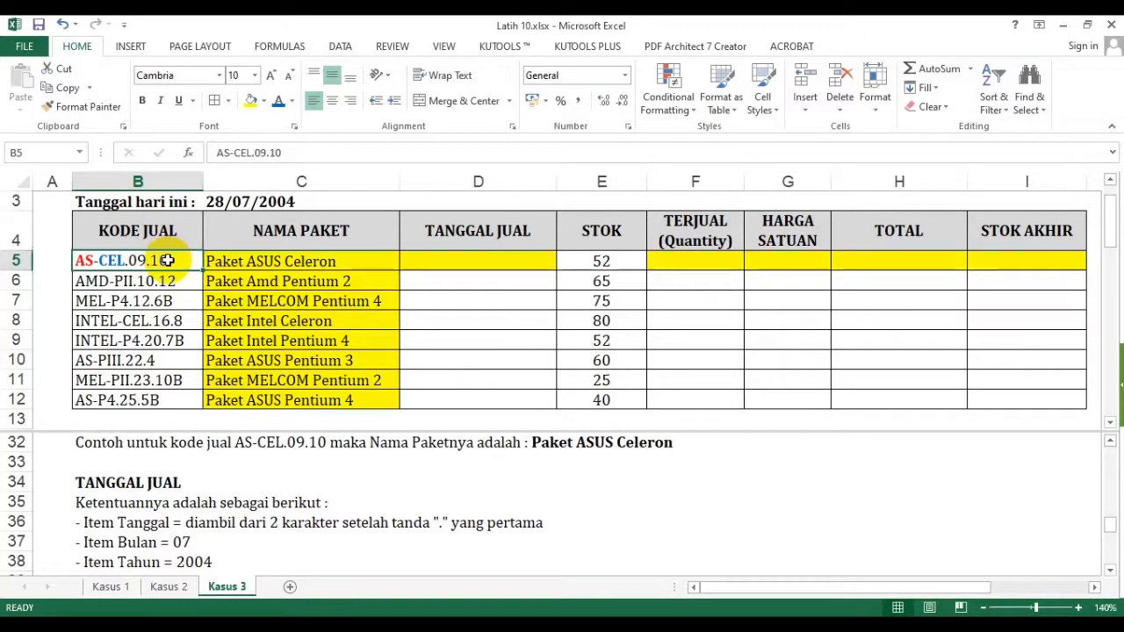
click(460, 259)
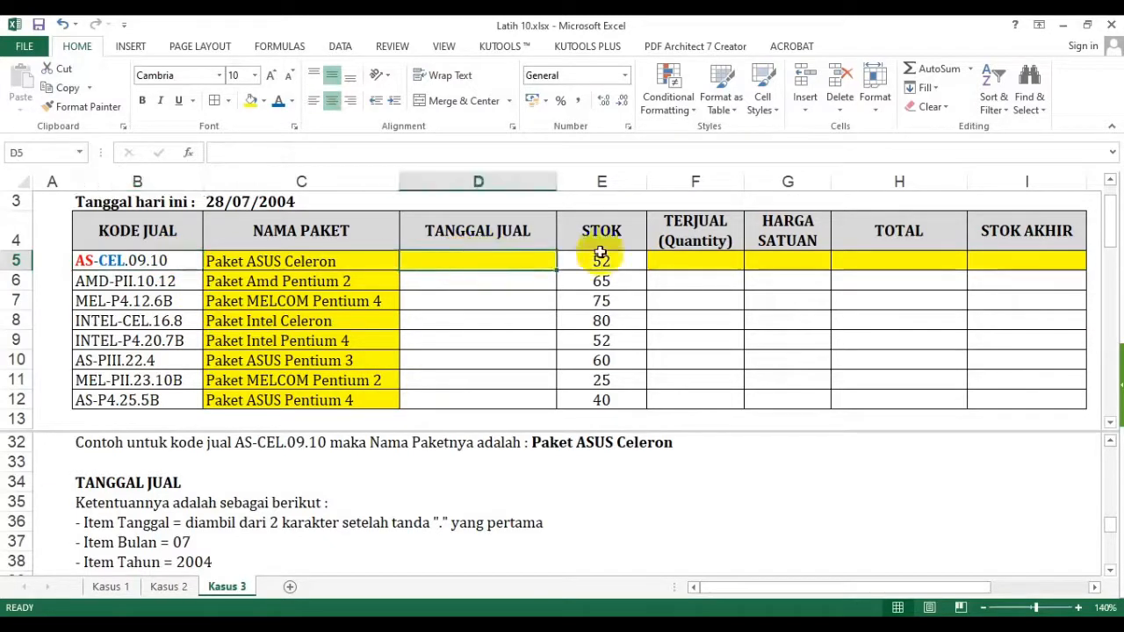
text(=date()
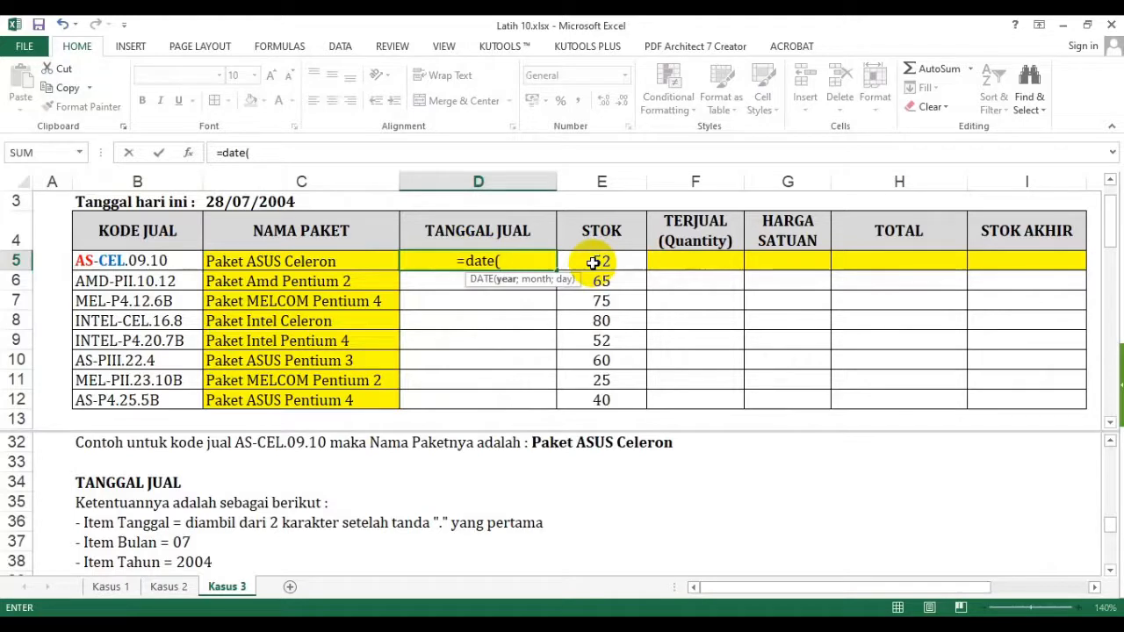
text(2004)
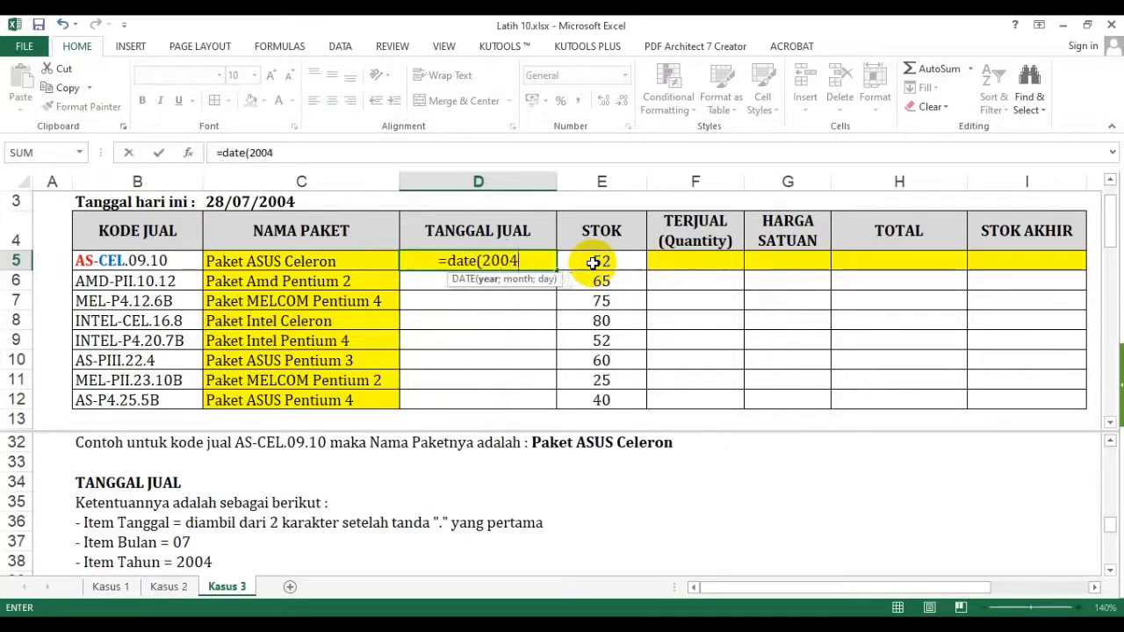
text(;)
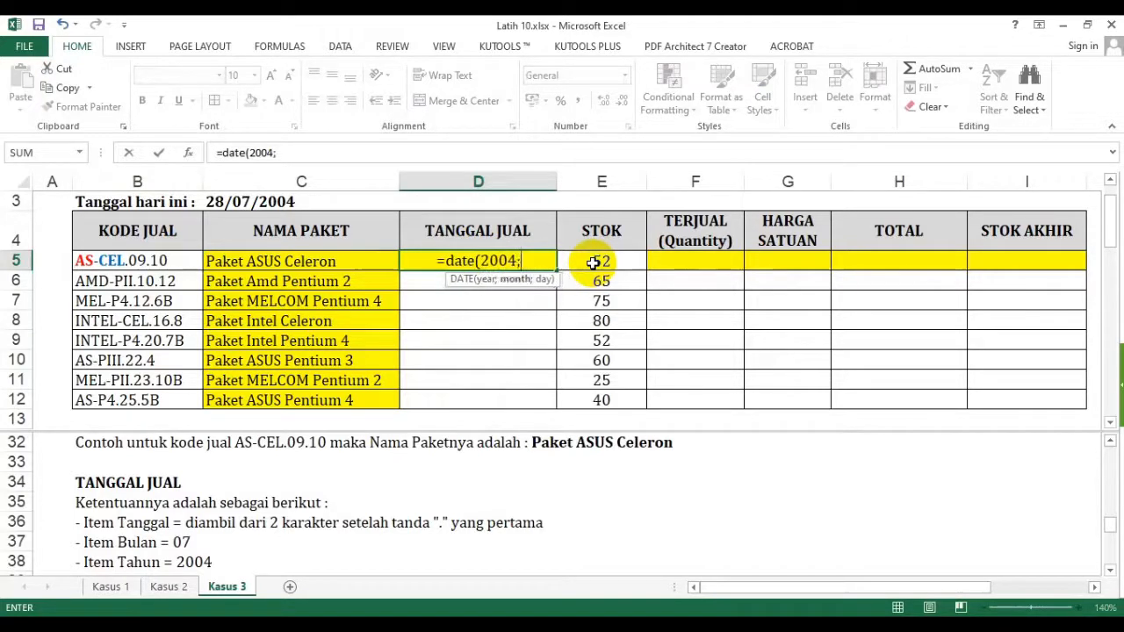
text(7)
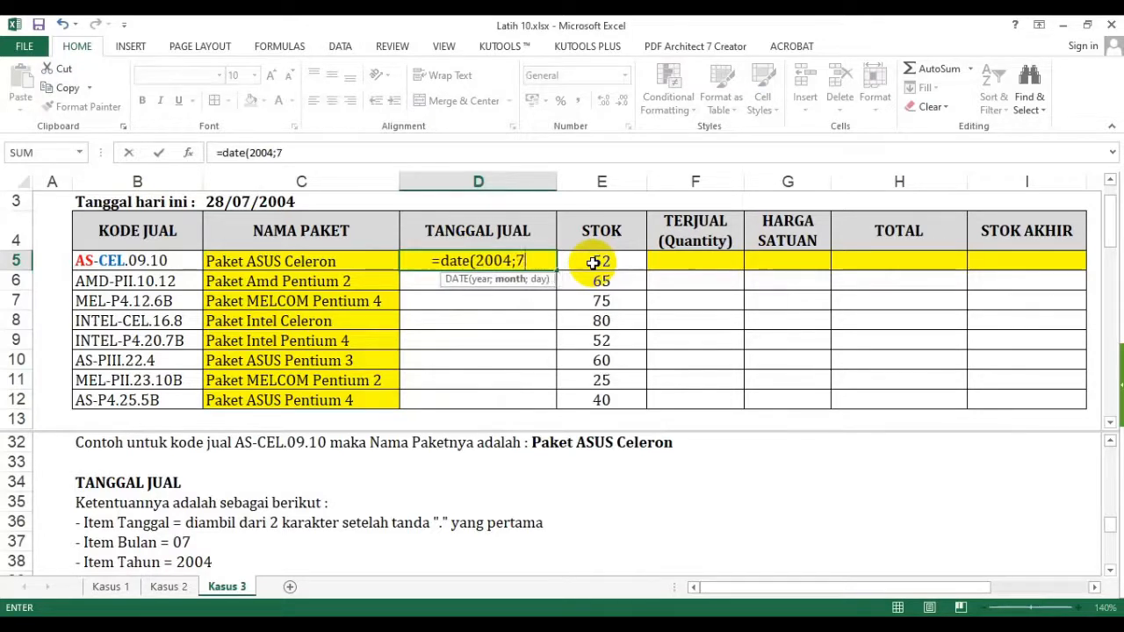
text(;?()
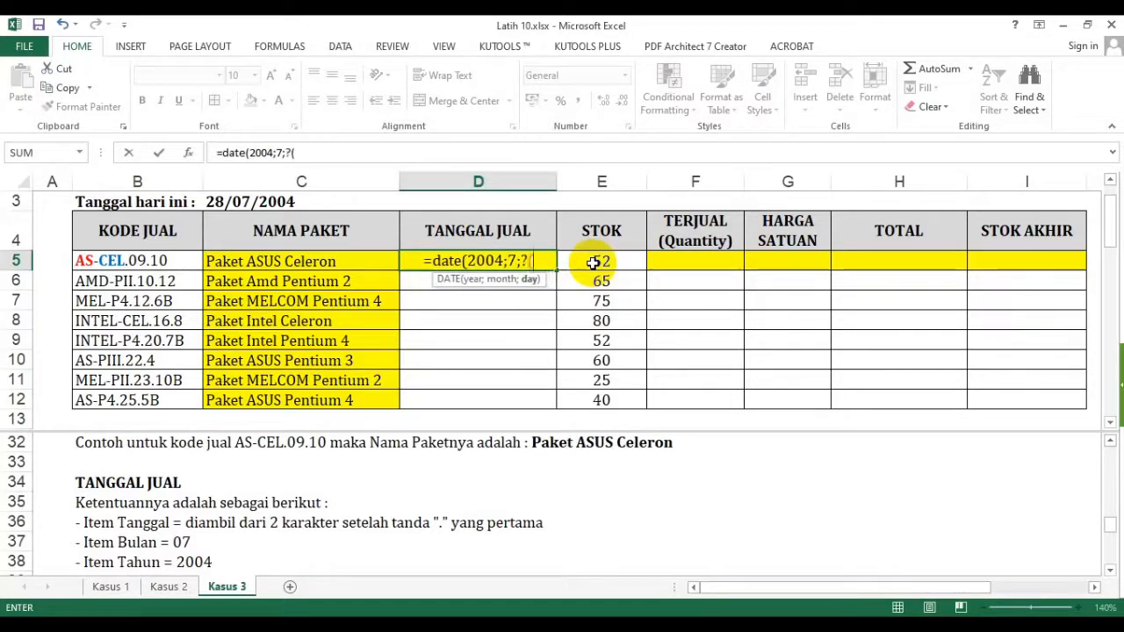
key(BackSpace)
text())
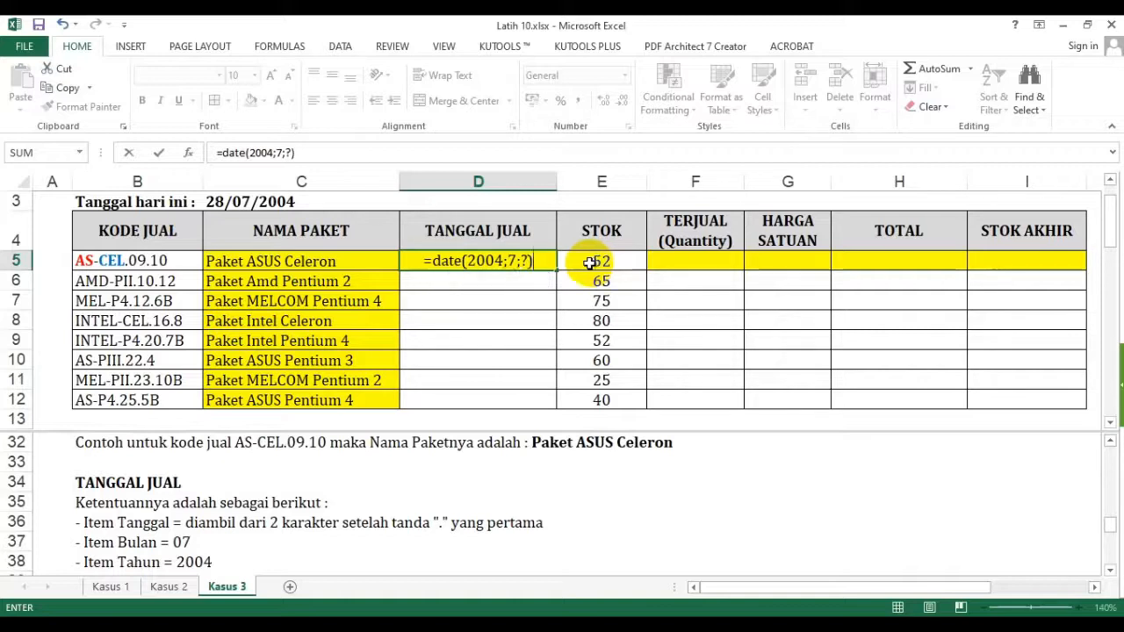
double_click(525, 261)
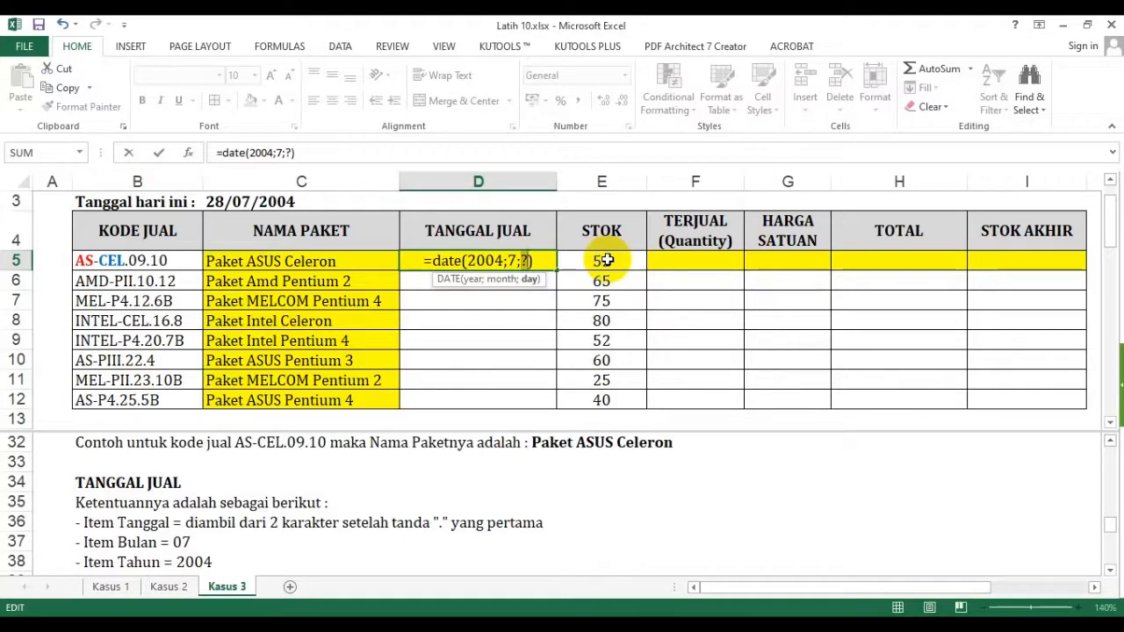
key(Escape)
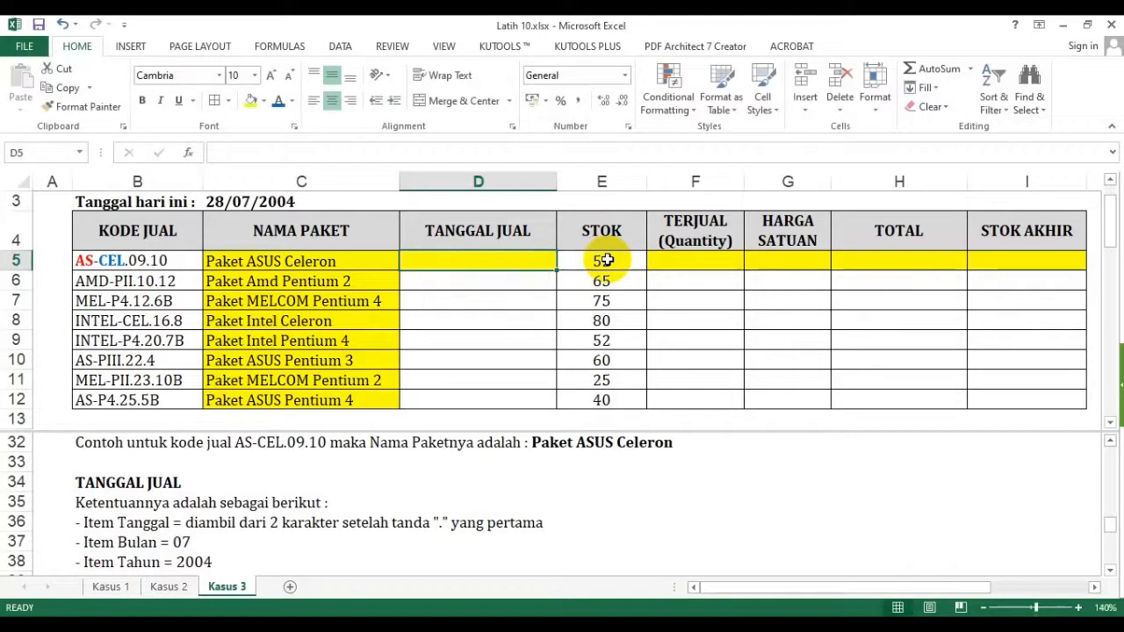
Clear the existing colour and bold highlighting in B5 and format only the characters 09 in bold red
click(158, 260)
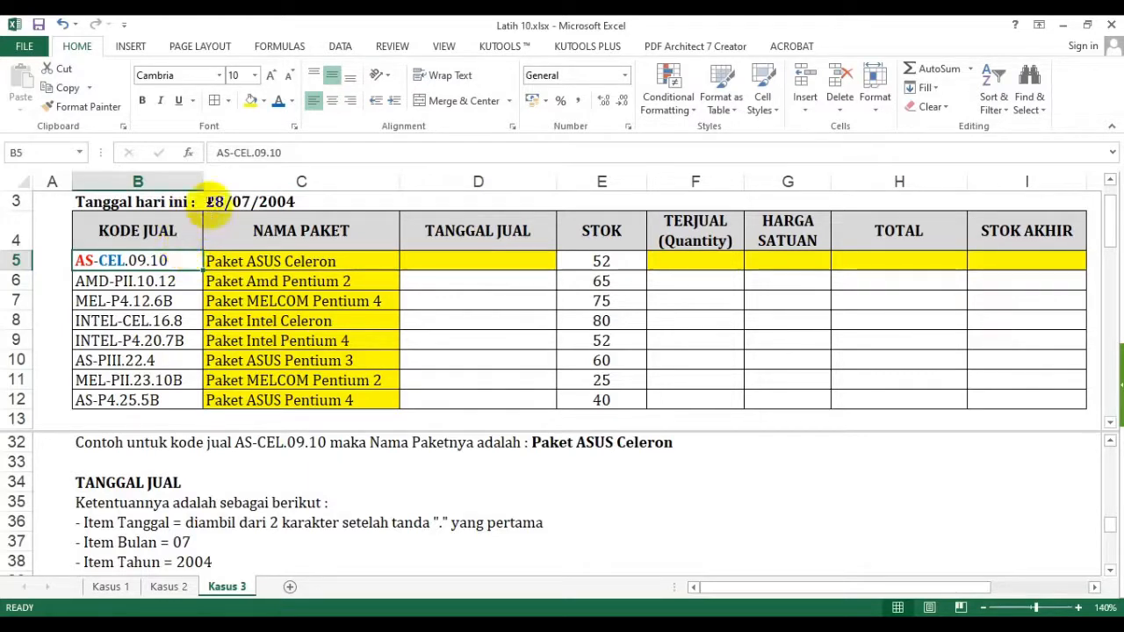
click(291, 101)
click(299, 113)
key(F2)
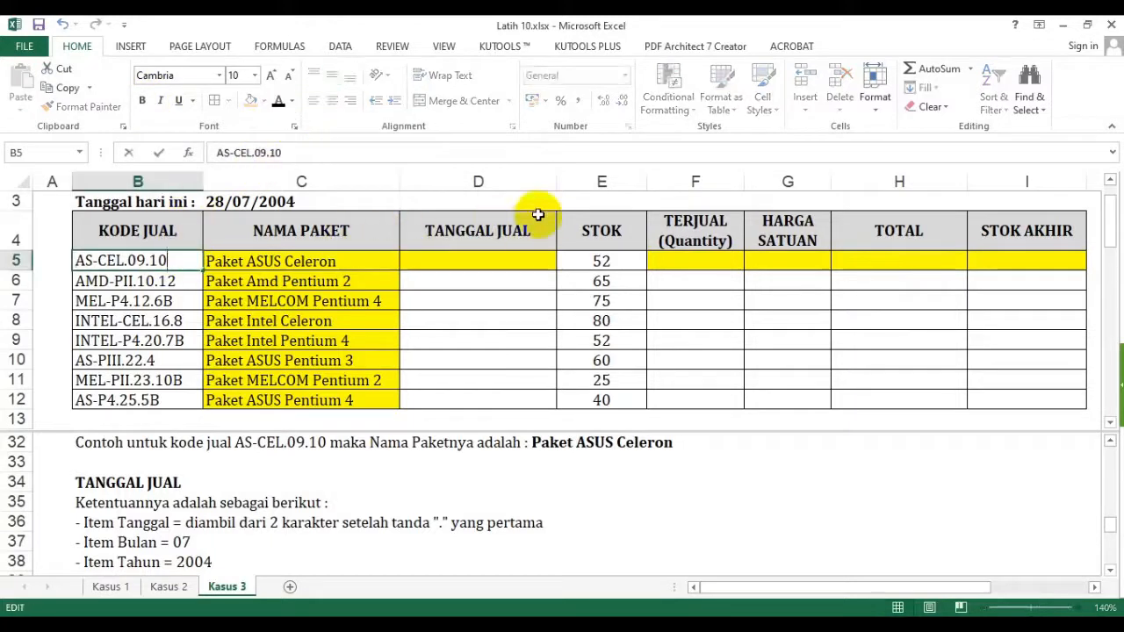
key(shift+Left)
key(shift+Left)
click(292, 101)
click(291, 252)
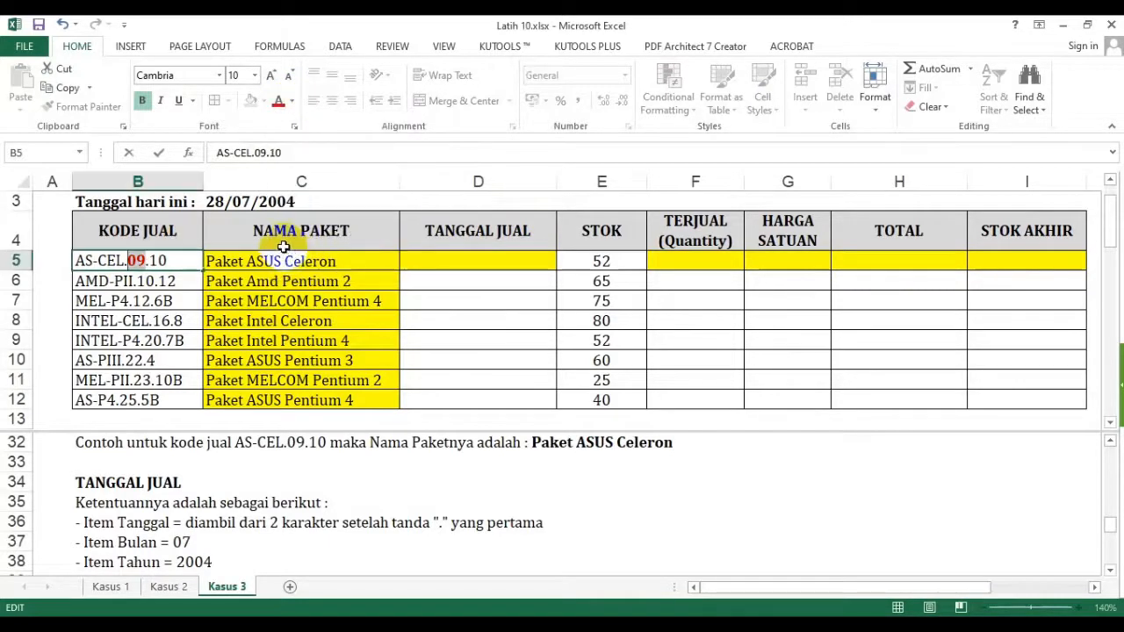
key(Return)
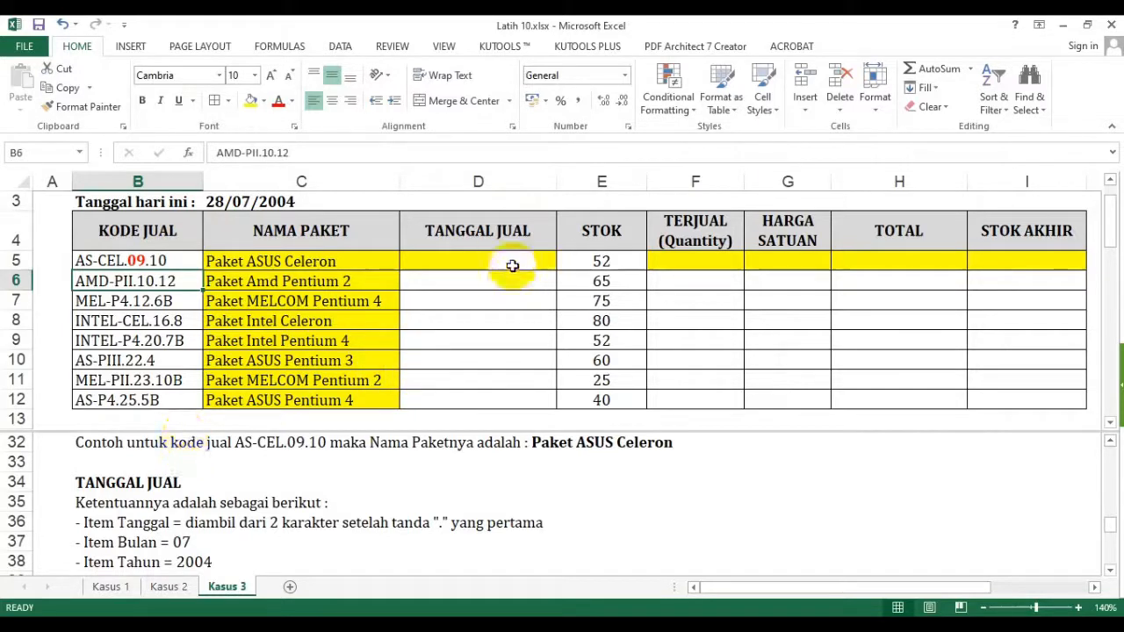
Start the TANGGAL JUAL formula in D5 as a DATE with year 2004, month 7 and a ? placeholder for the day
click(417, 267)
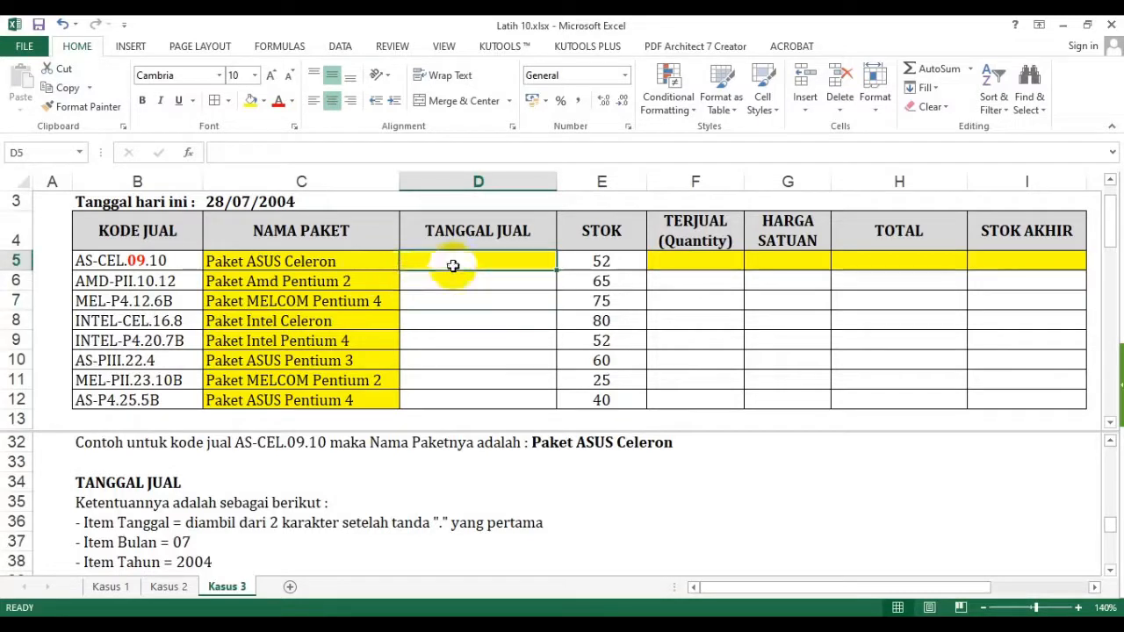
text(=)
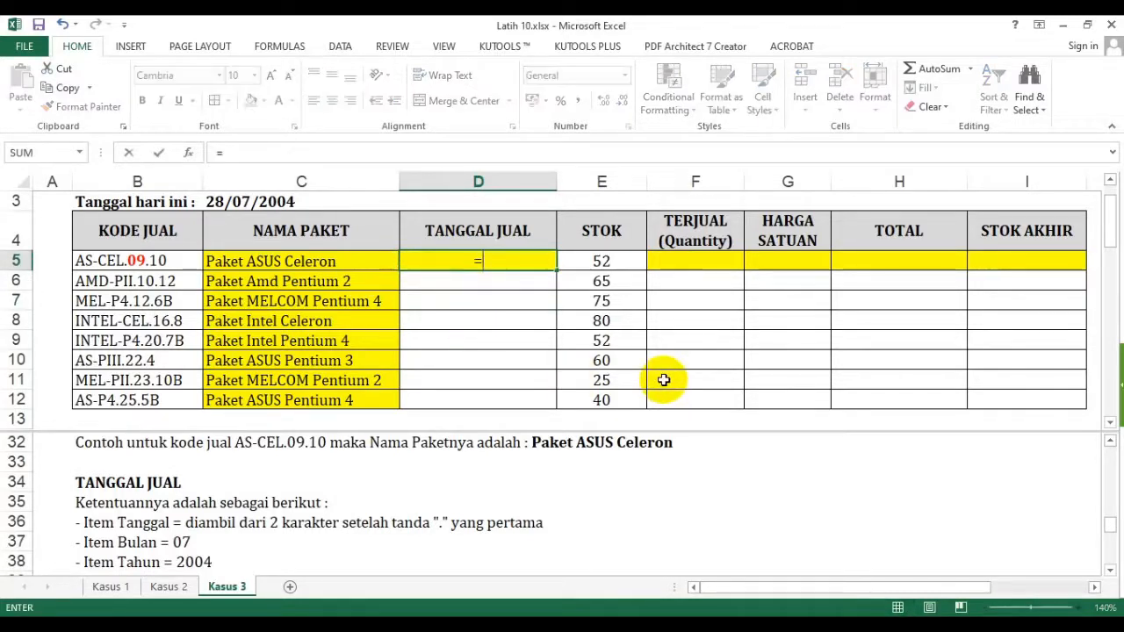
text(date)
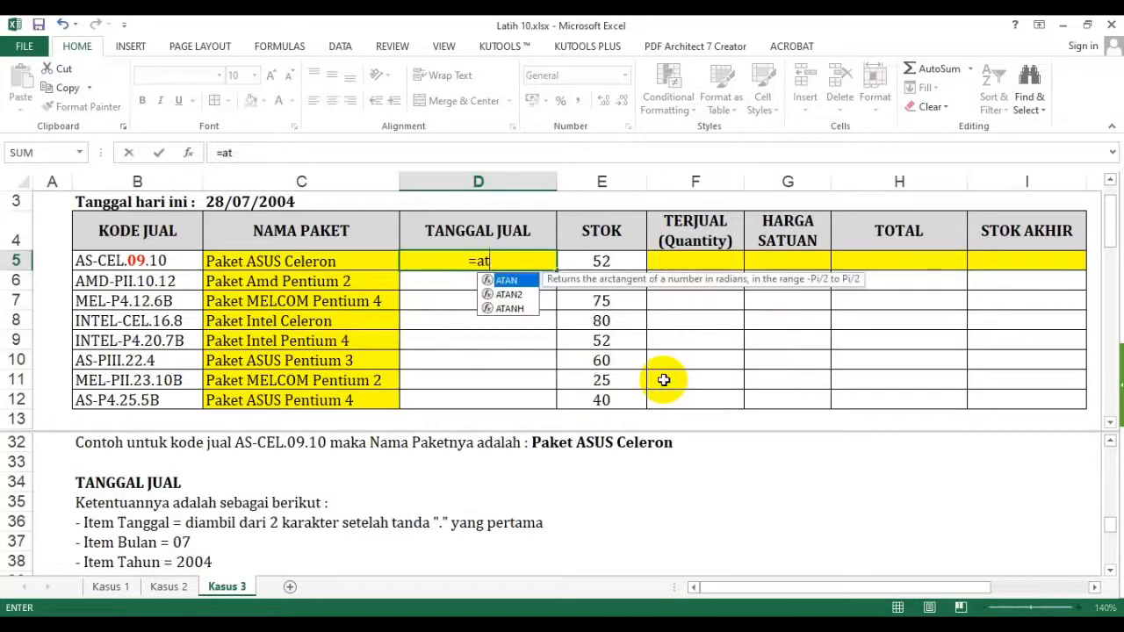
text(()
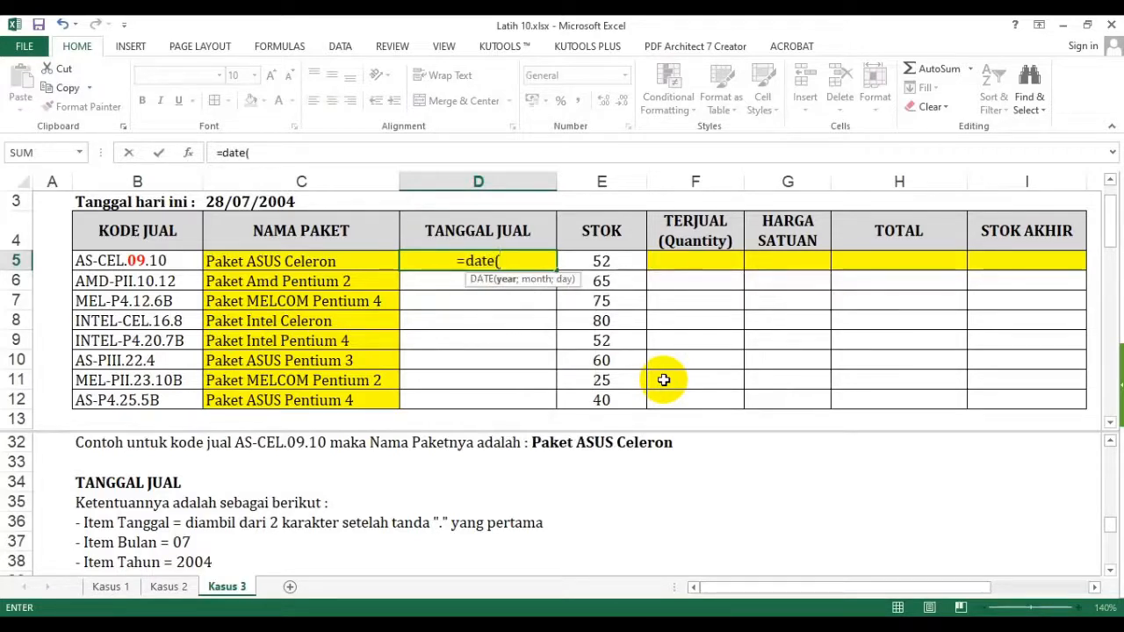
text(2004;)
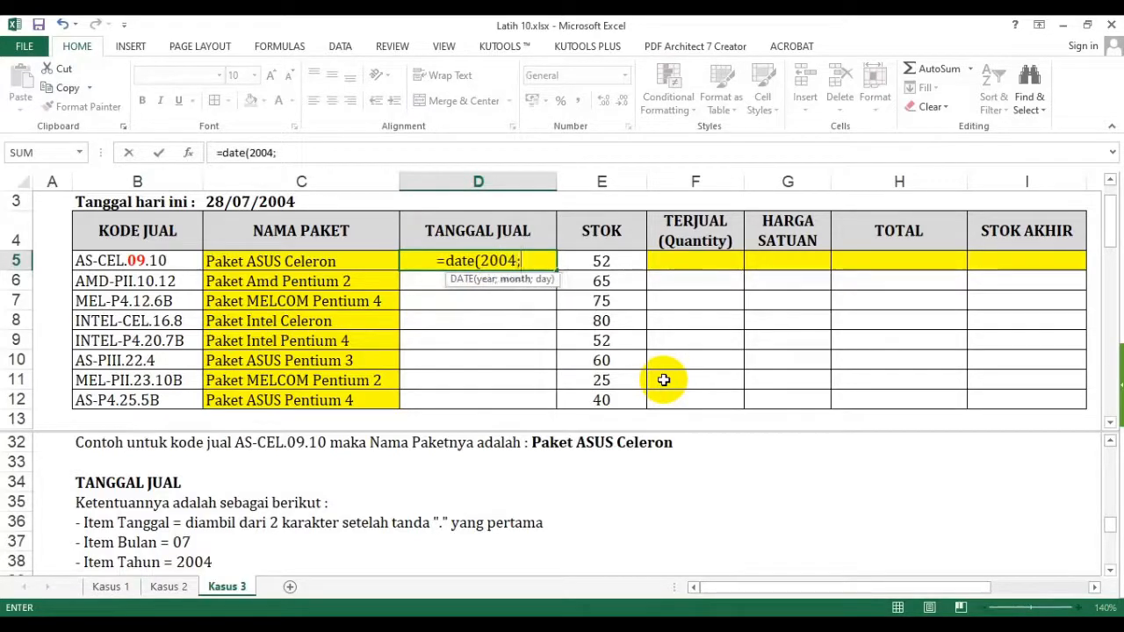
text(7;)
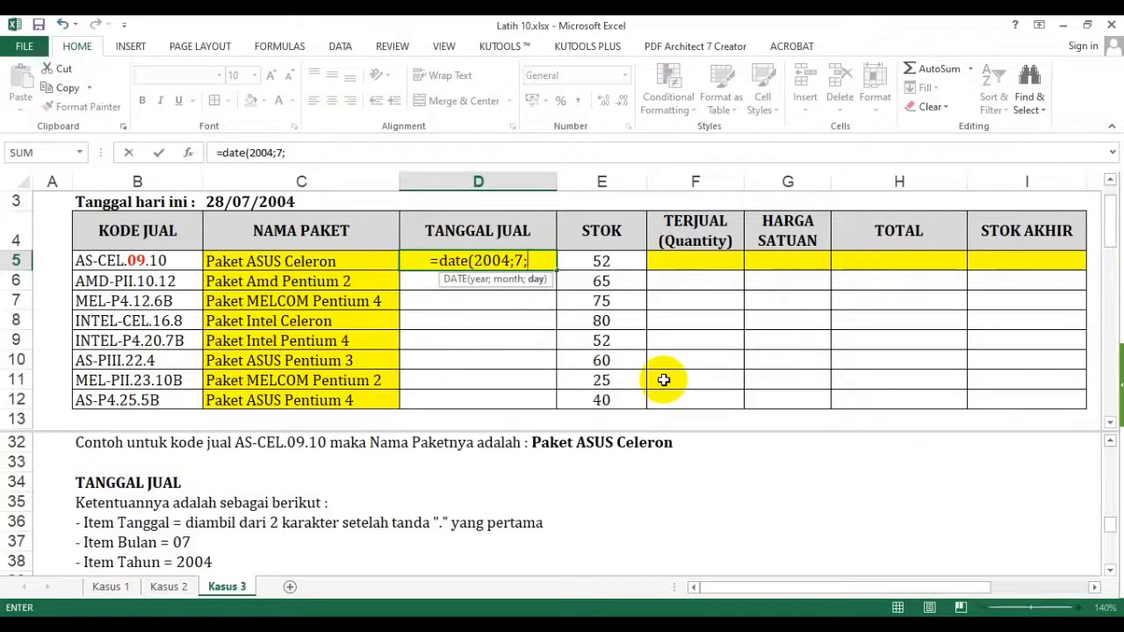
text(mid()
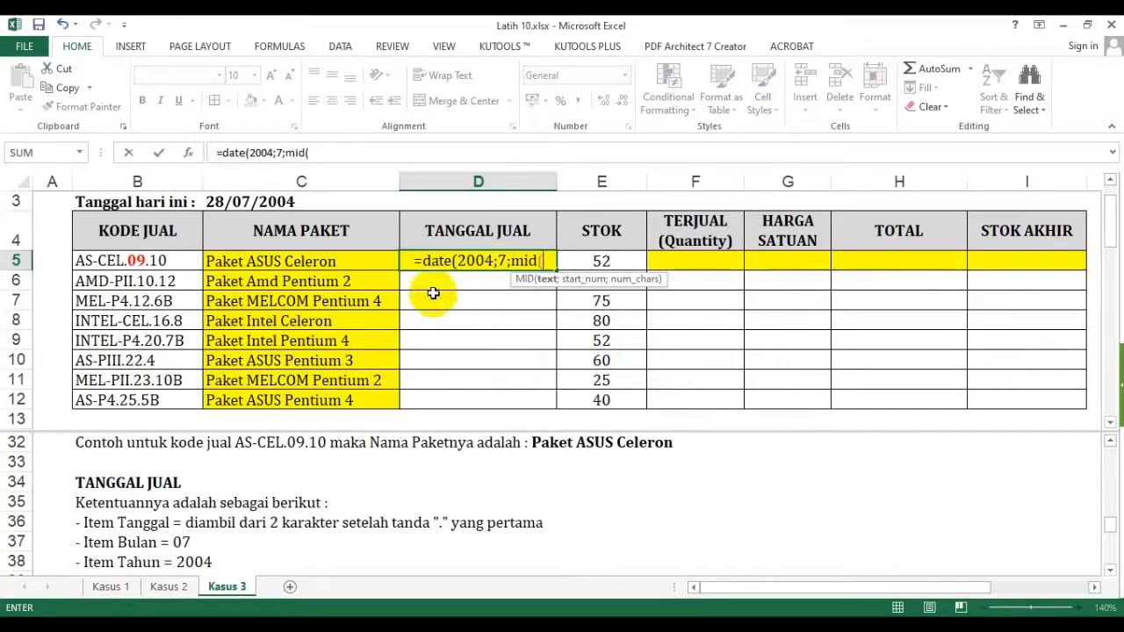
key(BackSpace)
key(BackSpace)
key(BackSpace)
key(BackSpace)
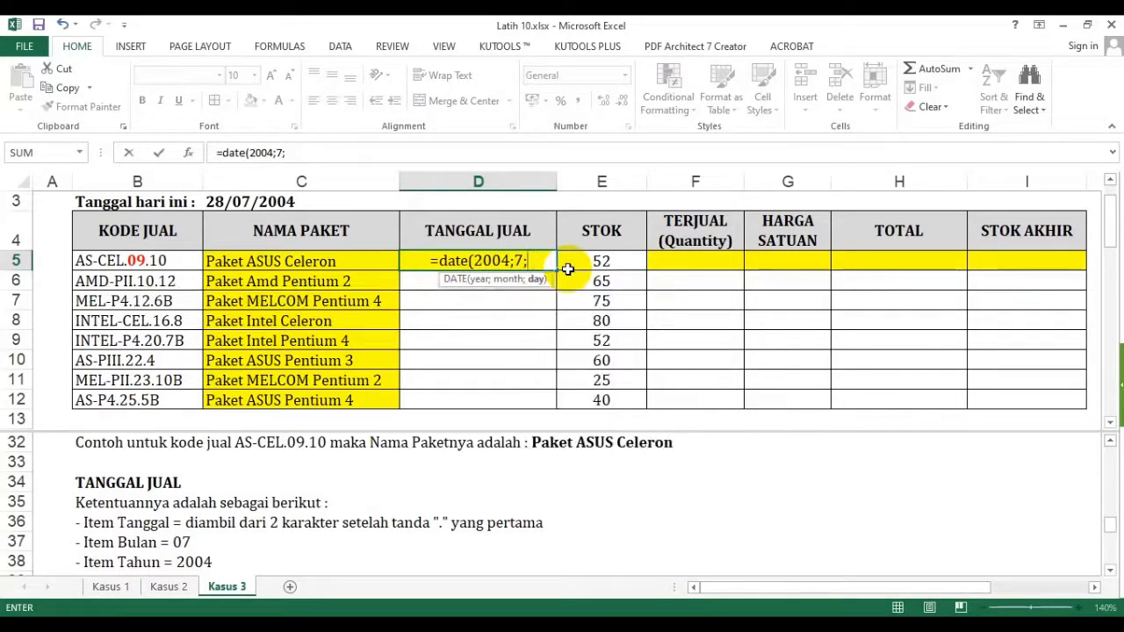
text(?))
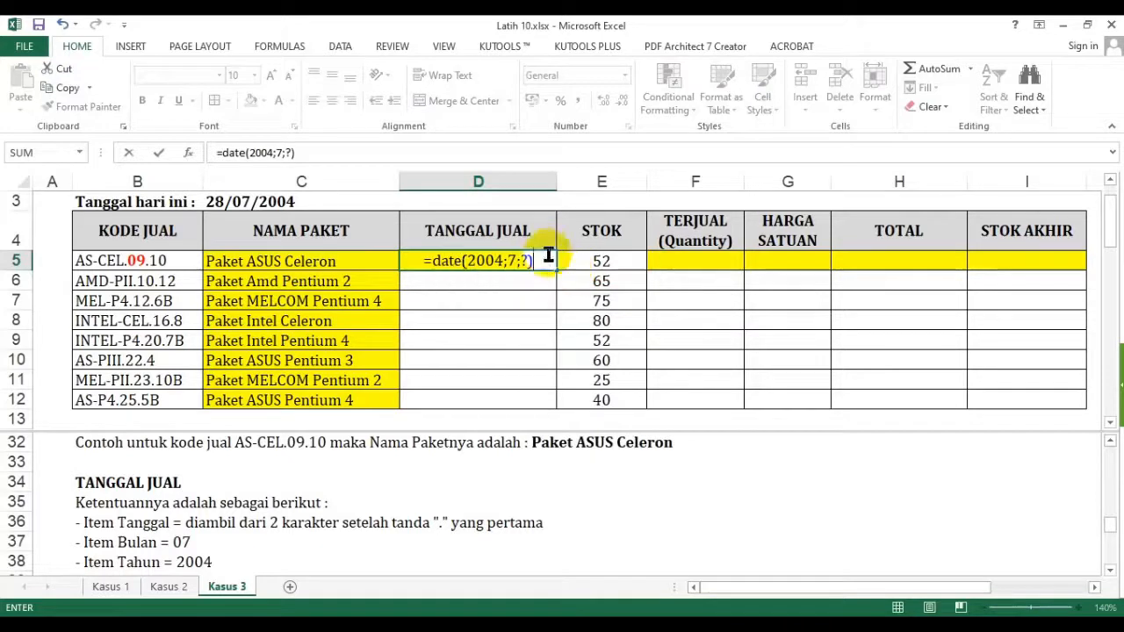
Replace the day placeholder in D5 with a MID function on B5 that starts at M5+1
double_click(524, 262)
click(525, 261)
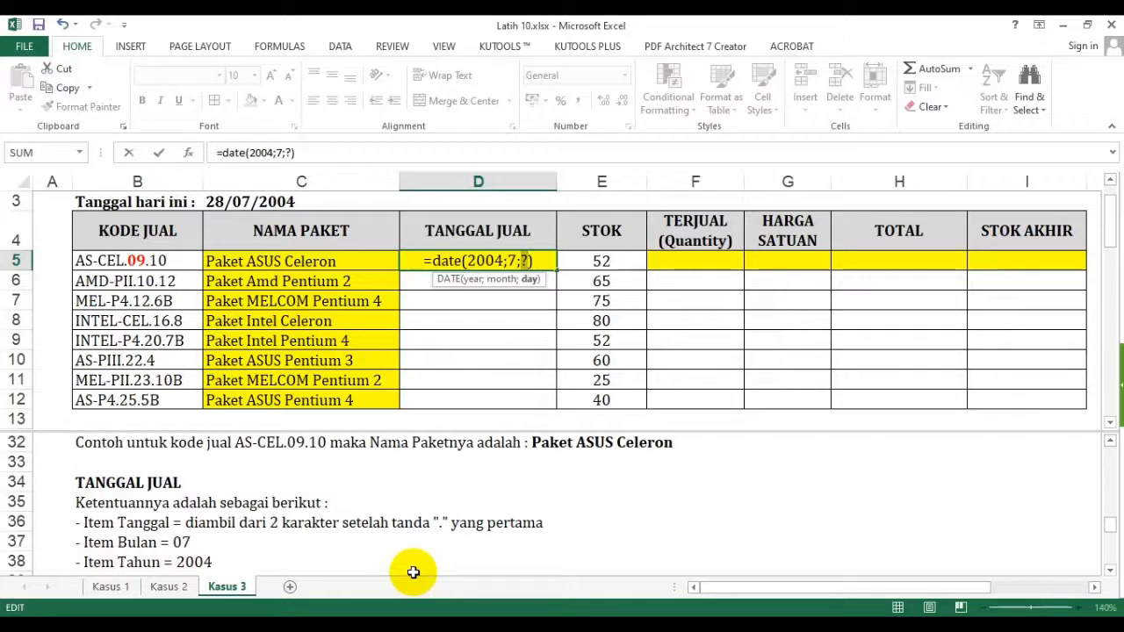
text(mid()
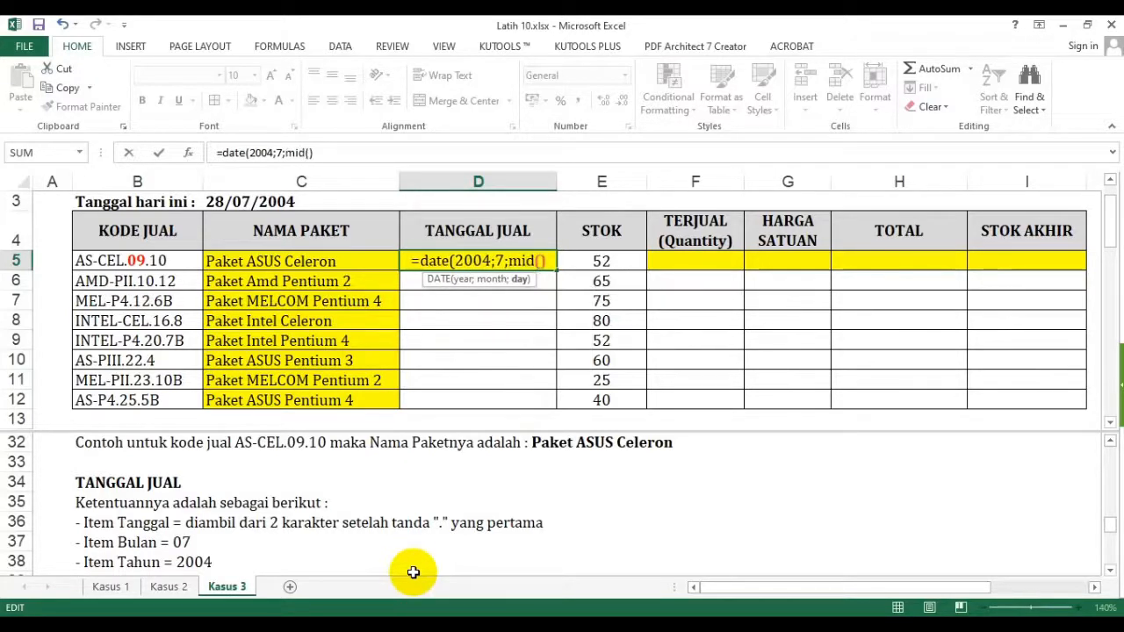
click(154, 260)
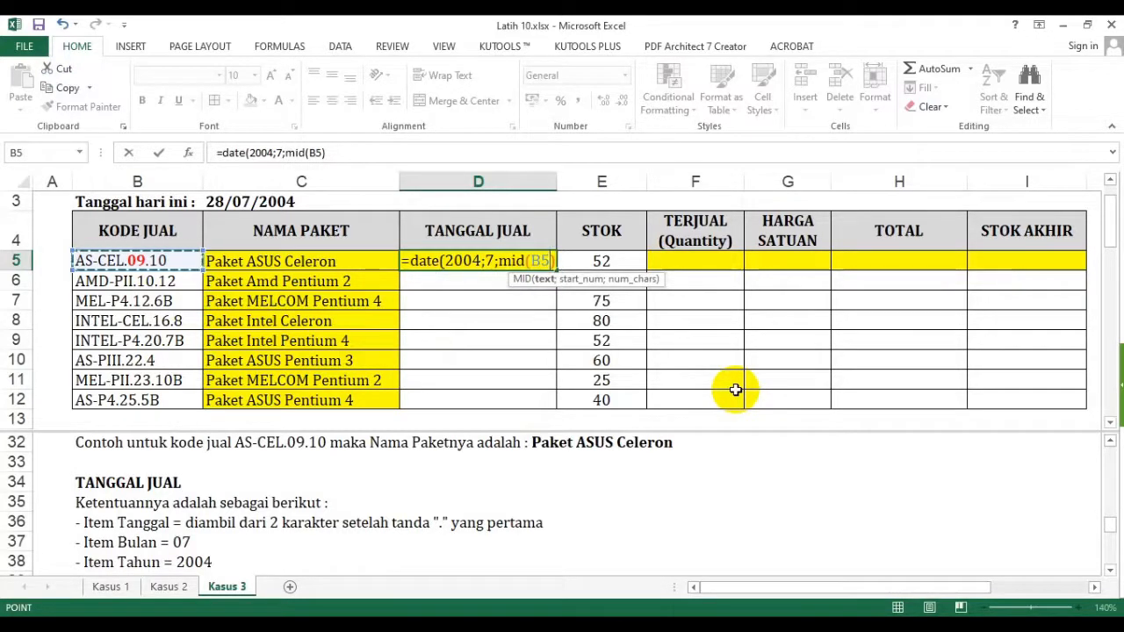
text(;)
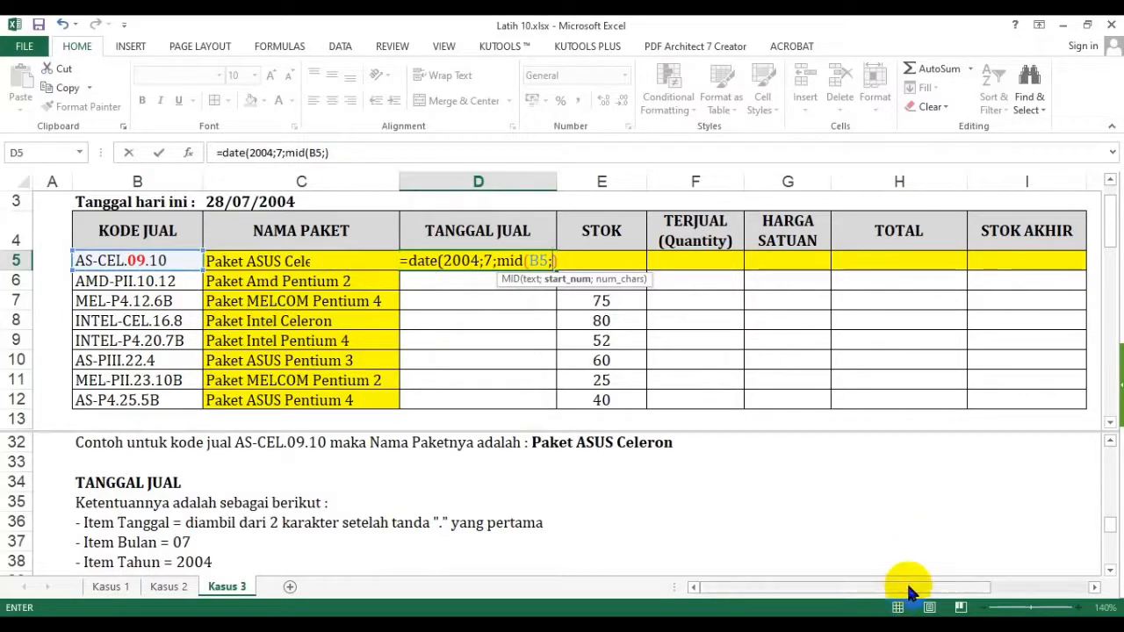
drag(905, 589, 1036, 588)
click(798, 262)
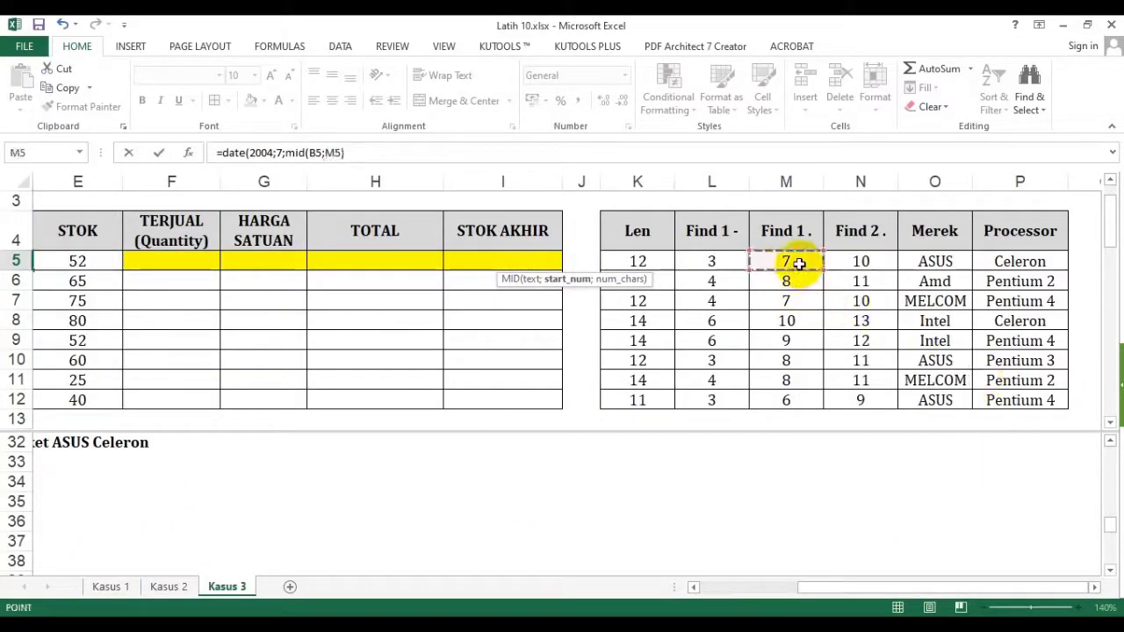
text(+1)
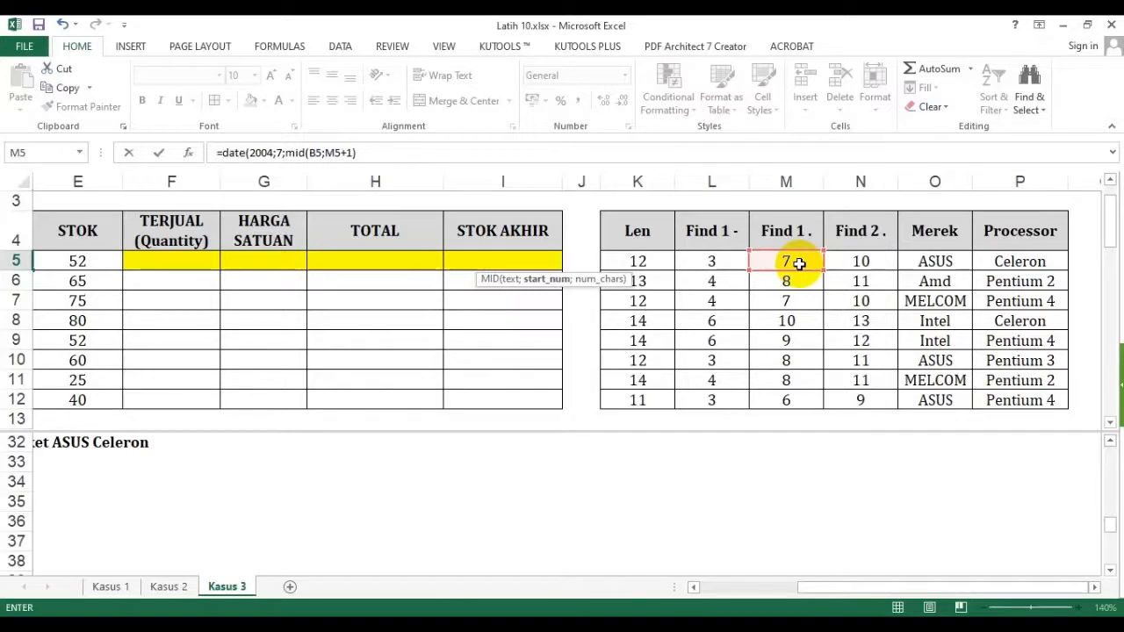
text(;)
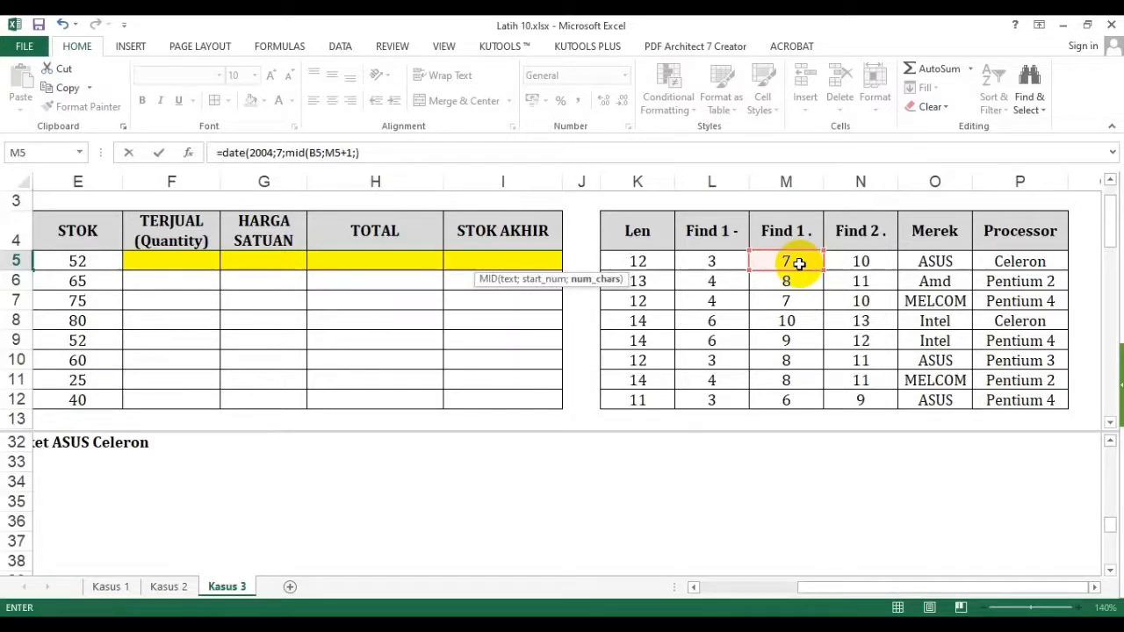
Set the MID function's character count to N5-M5-1 and close its parentheses
click(751, 585)
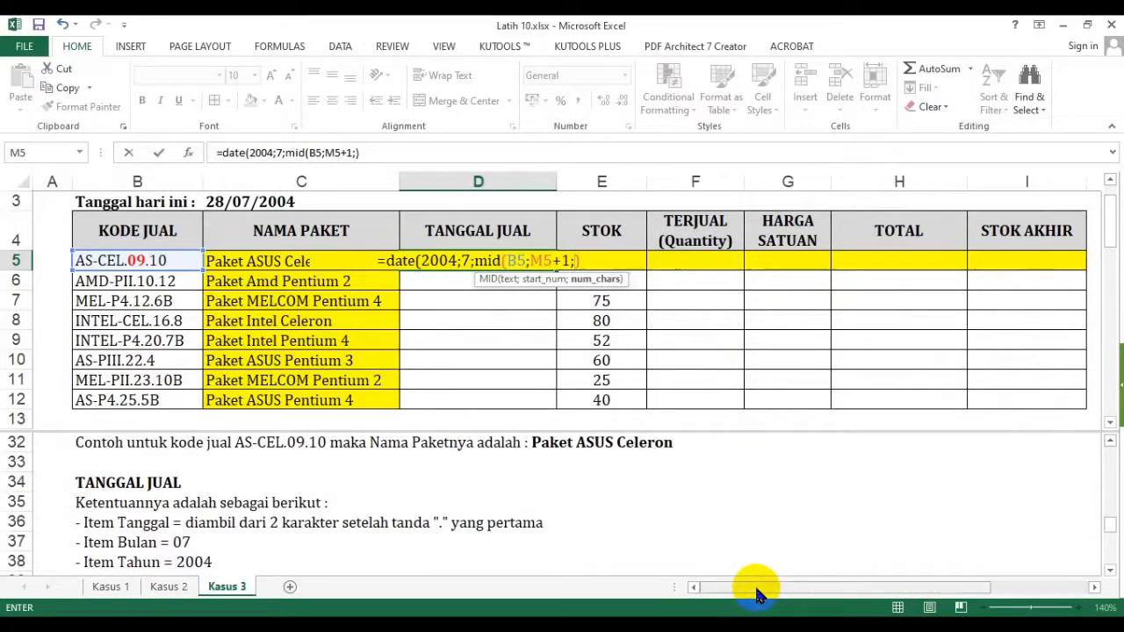
drag(759, 592, 910, 571)
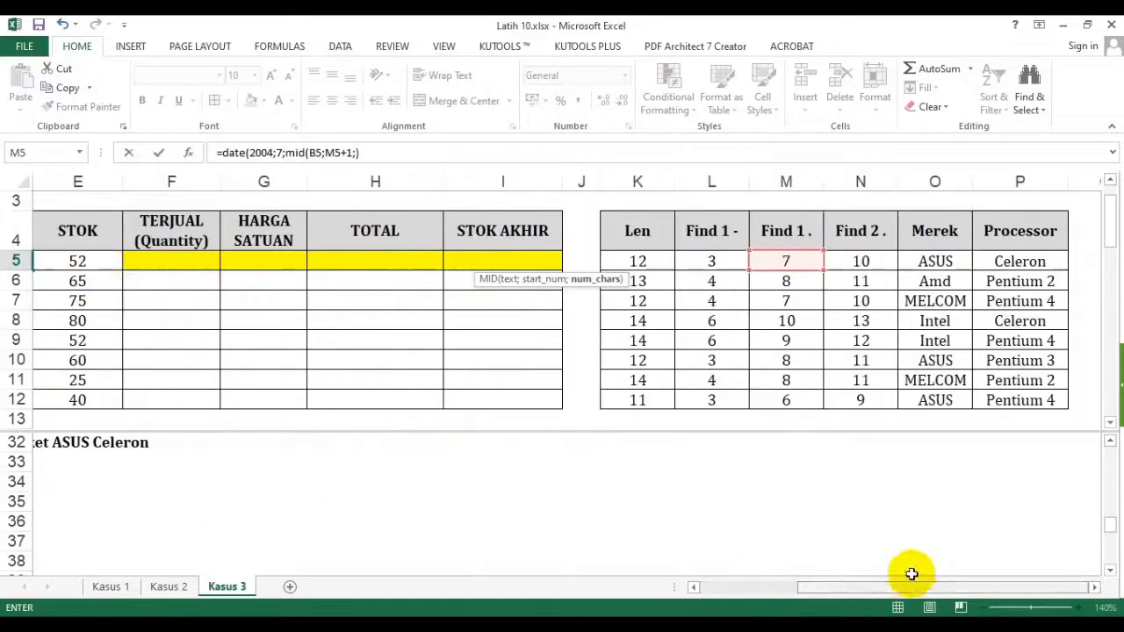
click(862, 261)
text(-)
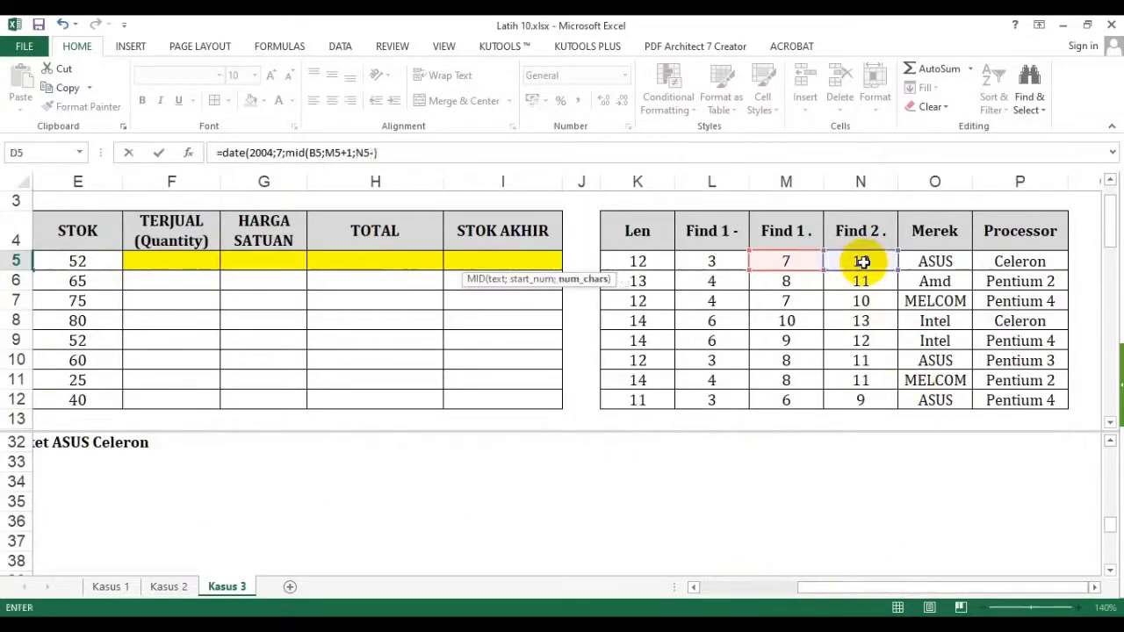
click(806, 262)
text(-1)
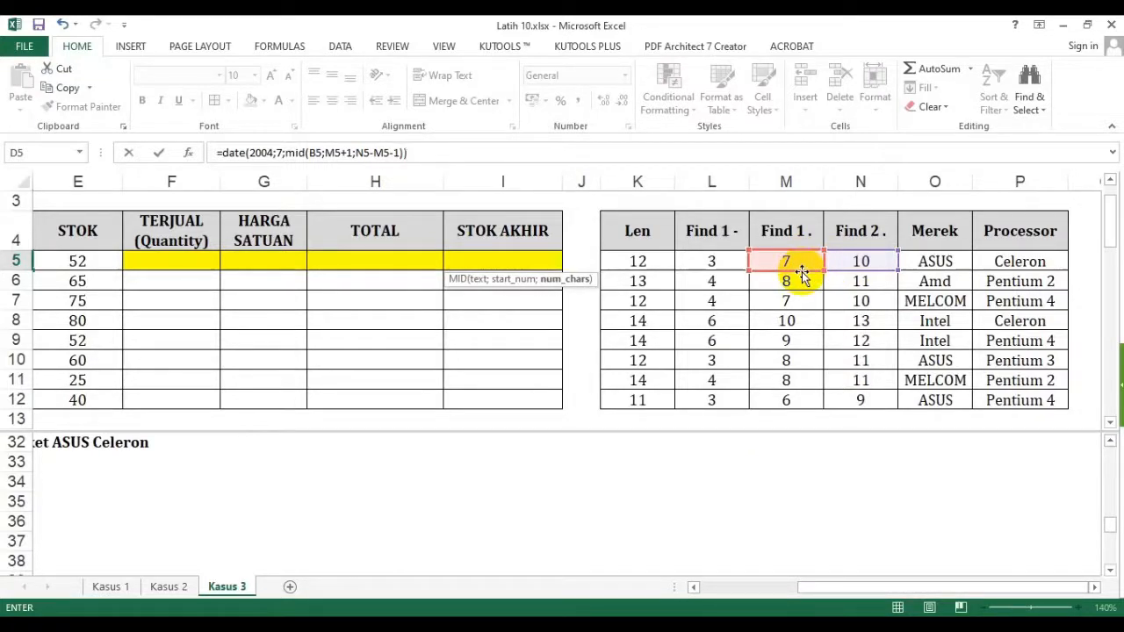
key(Right)
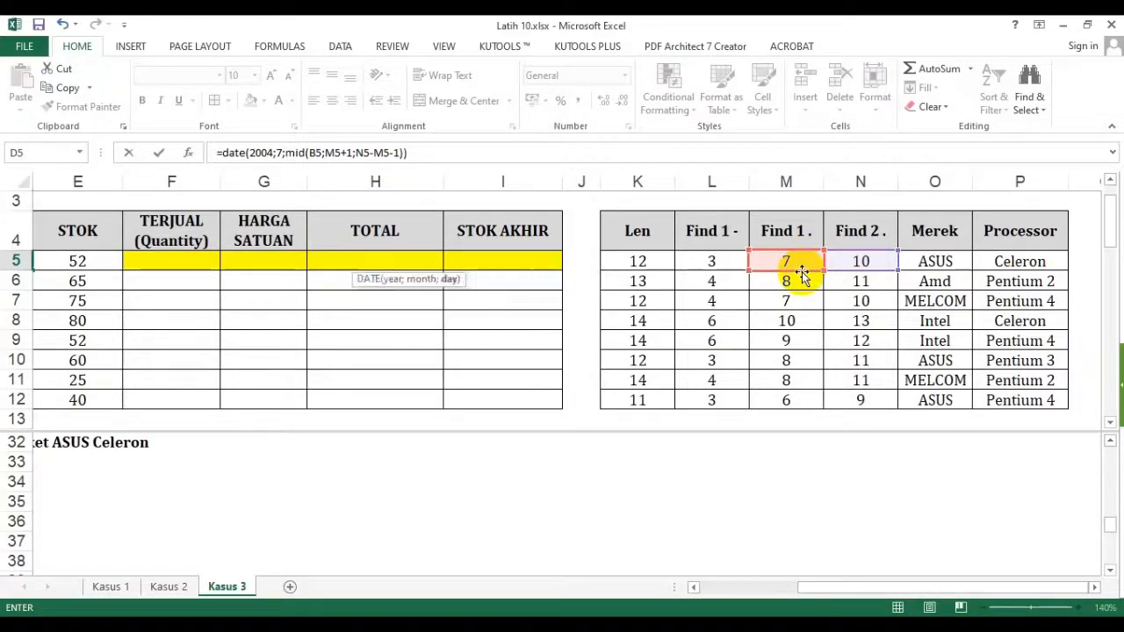
Wrap the MID part in VALUE and enter the formula =DATE(2004;7;VALUE(MID(B5;M5+1;N5-M5-1))) in D5
click(286, 154)
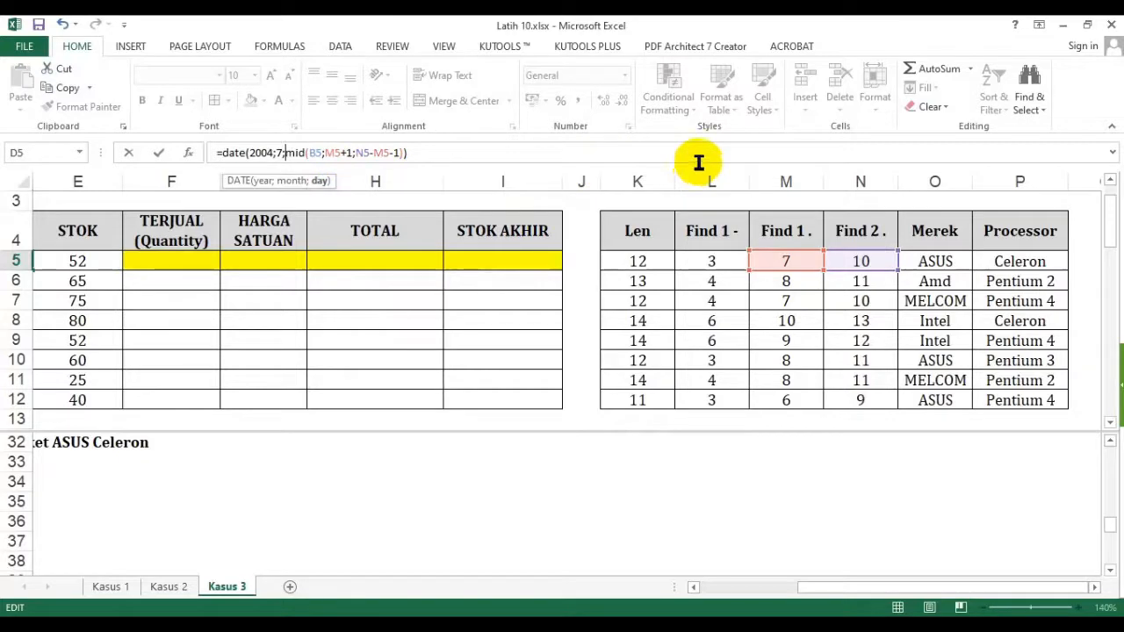
text(value()
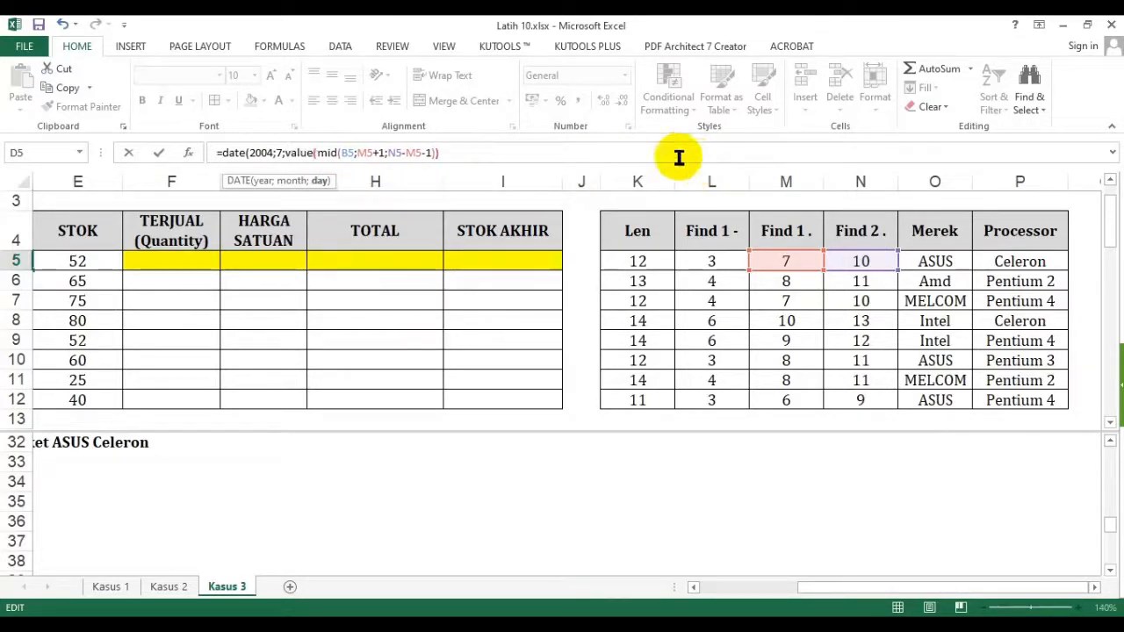
click(439, 153)
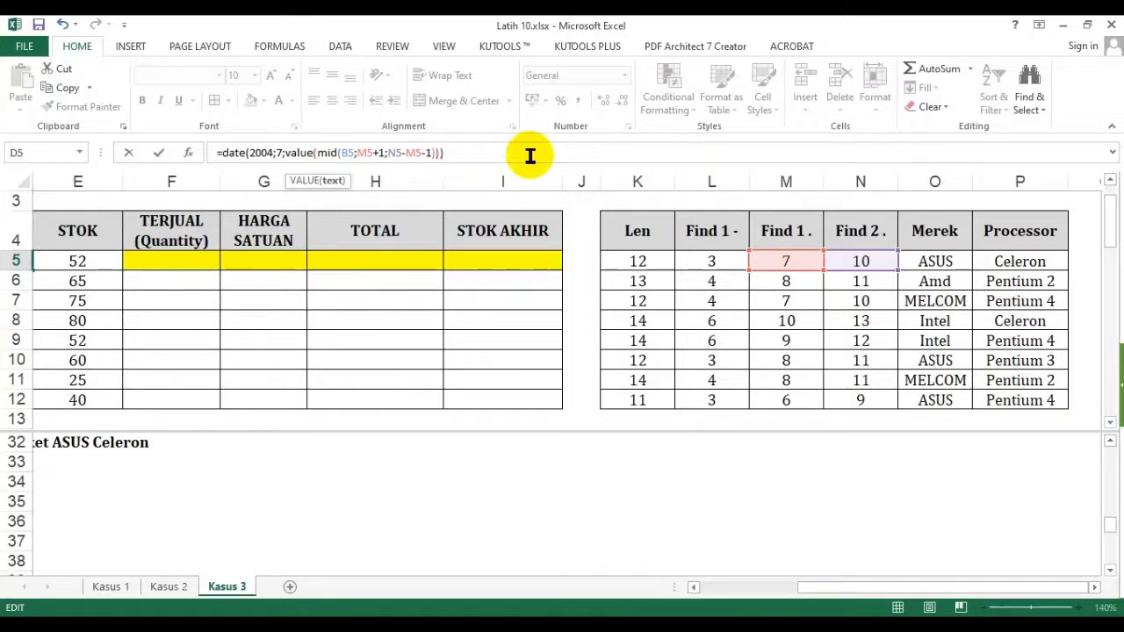
text())
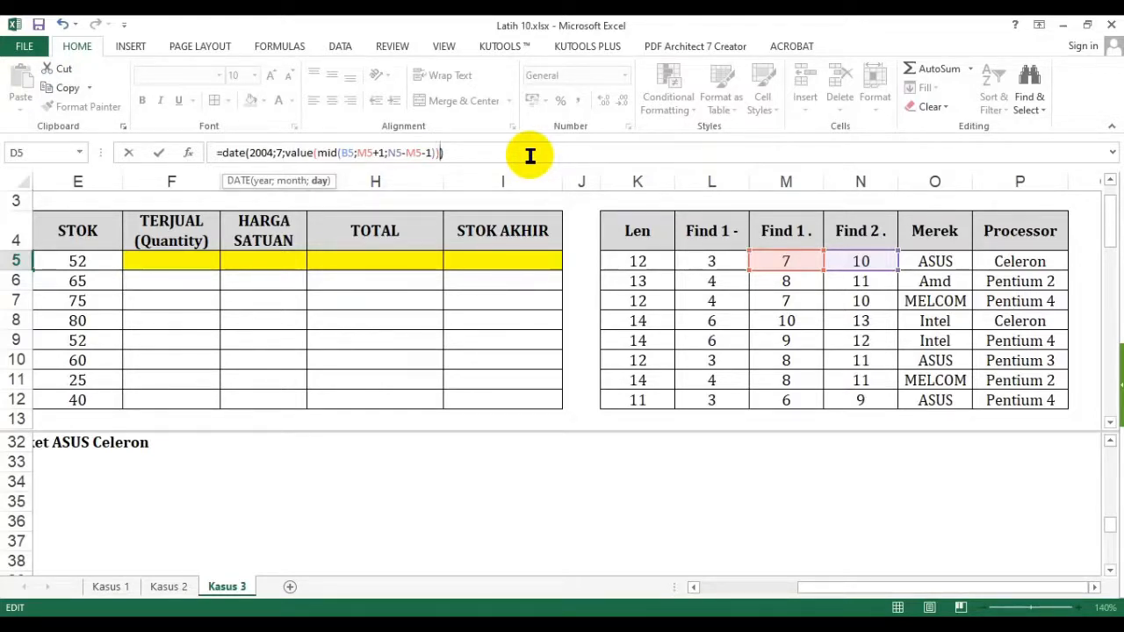
key(Return)
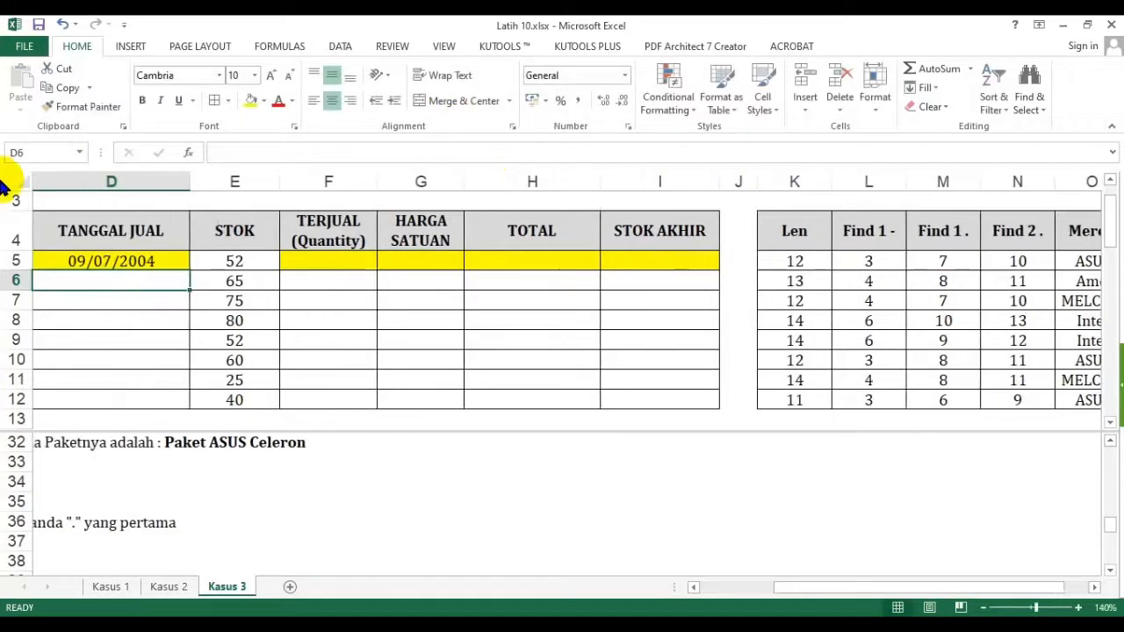
Fill the TANGGAL JUAL formula from D5 down to D12
click(694, 587)
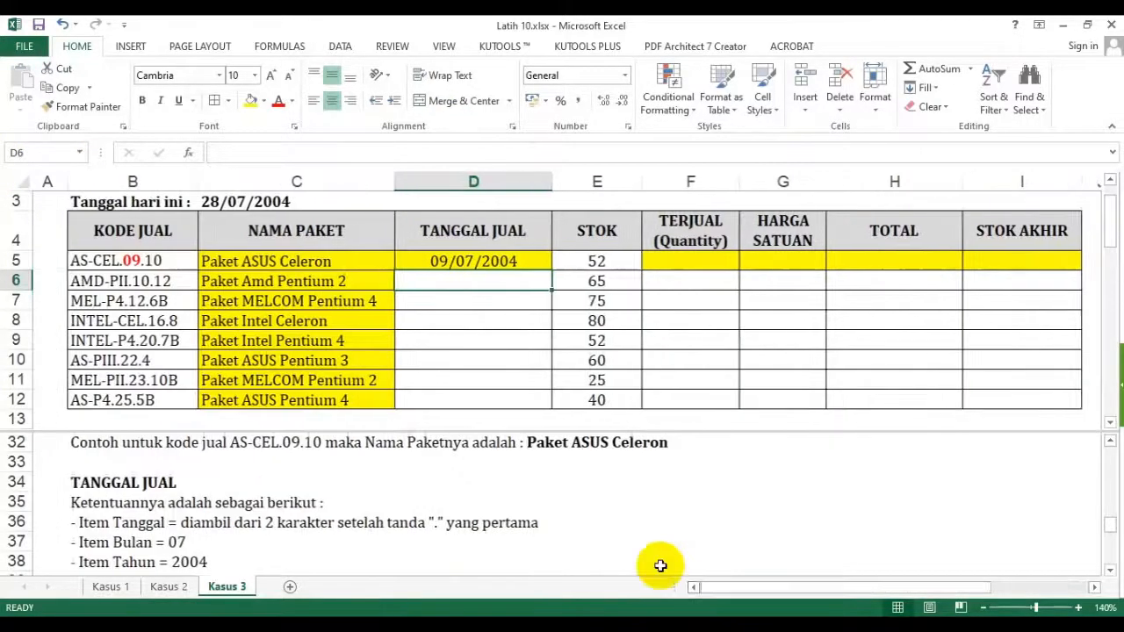
click(515, 259)
double_click(556, 270)
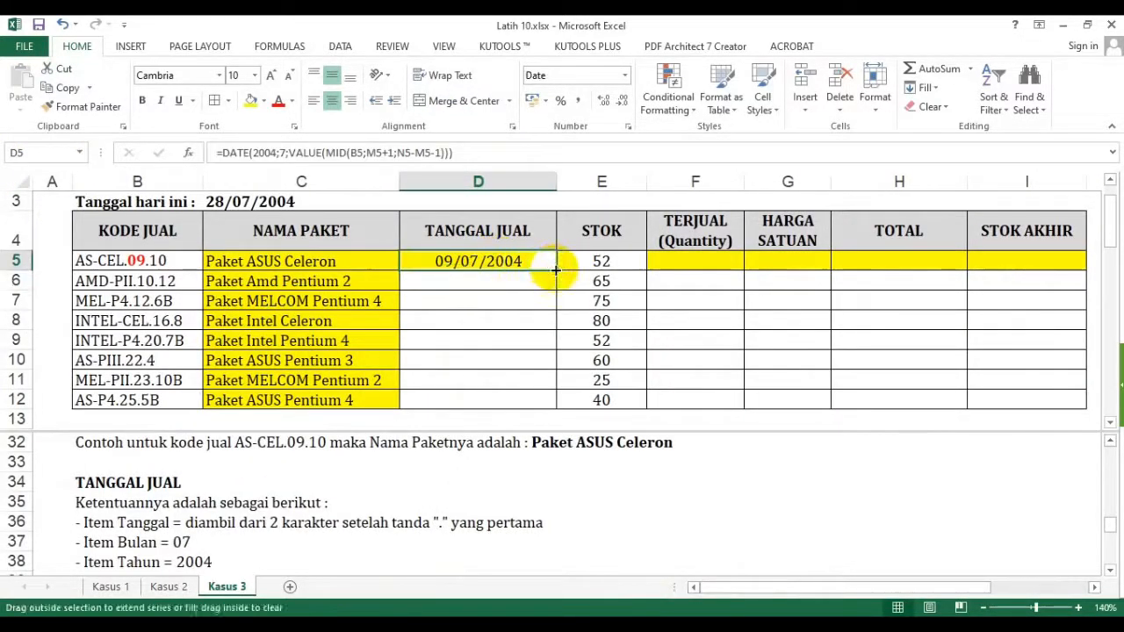
scroll(521, 301, down, 2)
scroll(521, 301, up, 2)
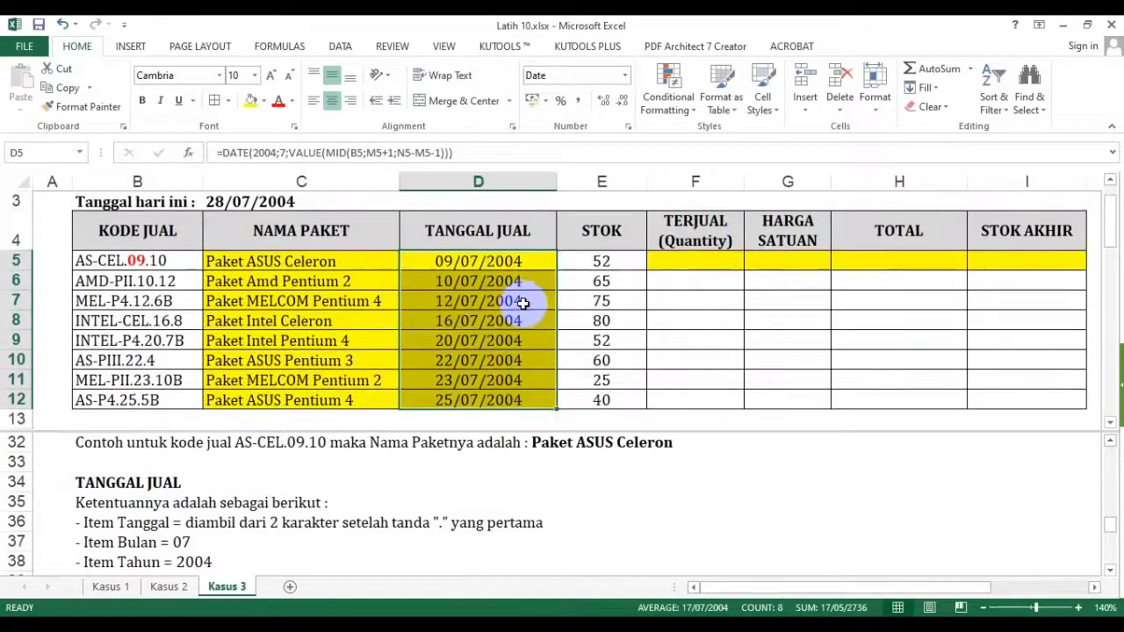
Narrow the TANGGAL JUAL column slightly so it fits its heading and dates more closely
click(492, 259)
scroll(487, 260, up, 1)
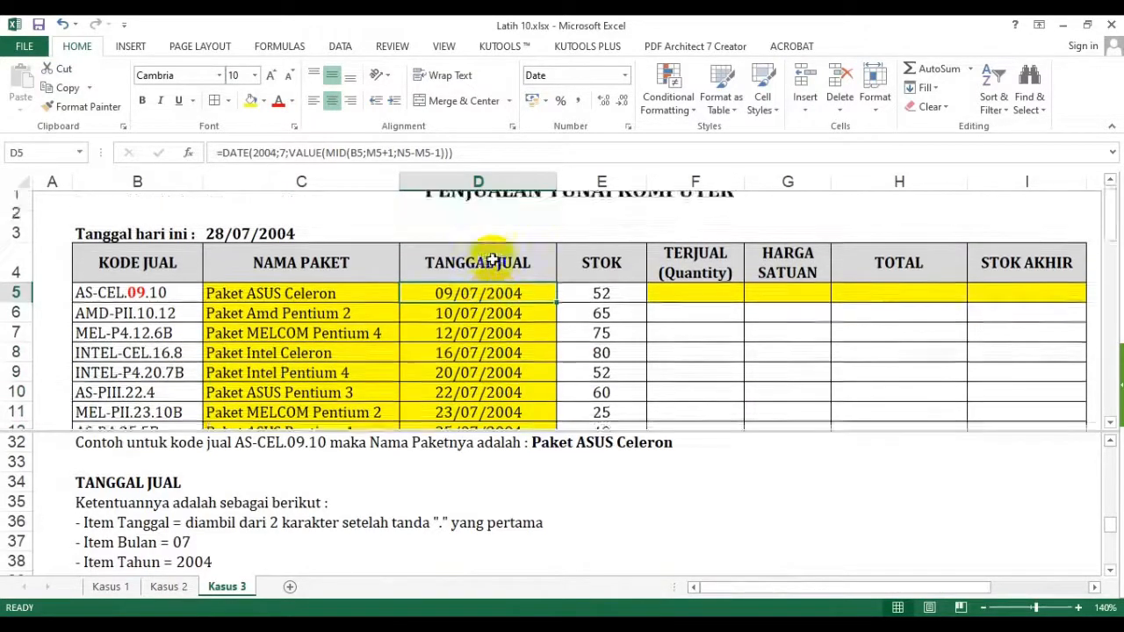
drag(556, 187, 535, 187)
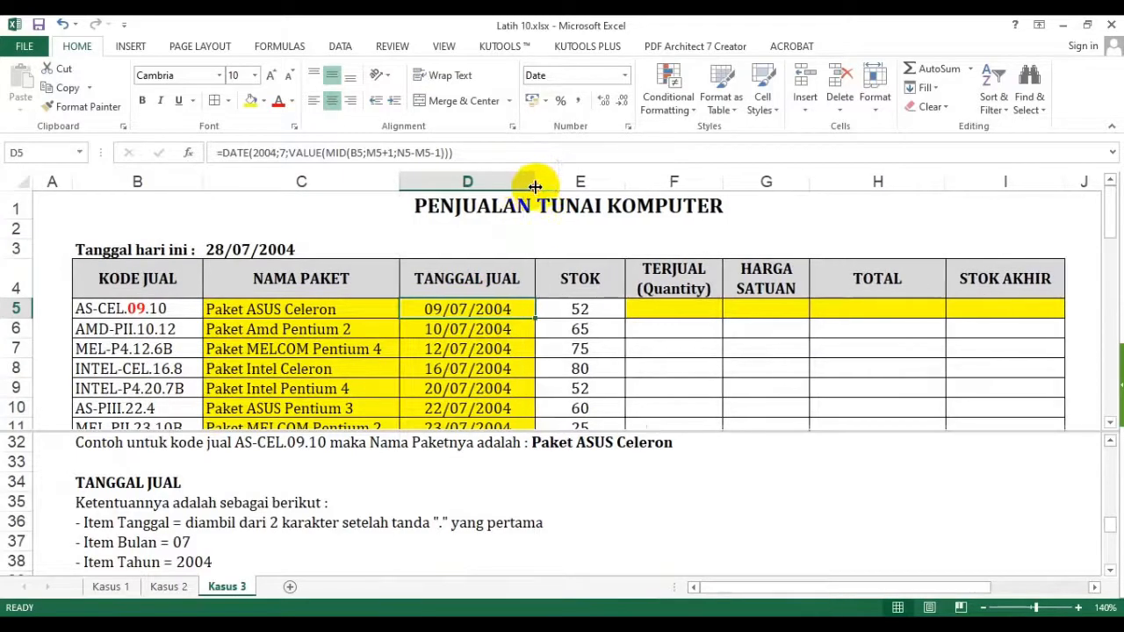
Reset the font colour in B5 to automatic and remove the bold from its characters 09
click(645, 306)
click(386, 501)
scroll(387, 501, down, 2)
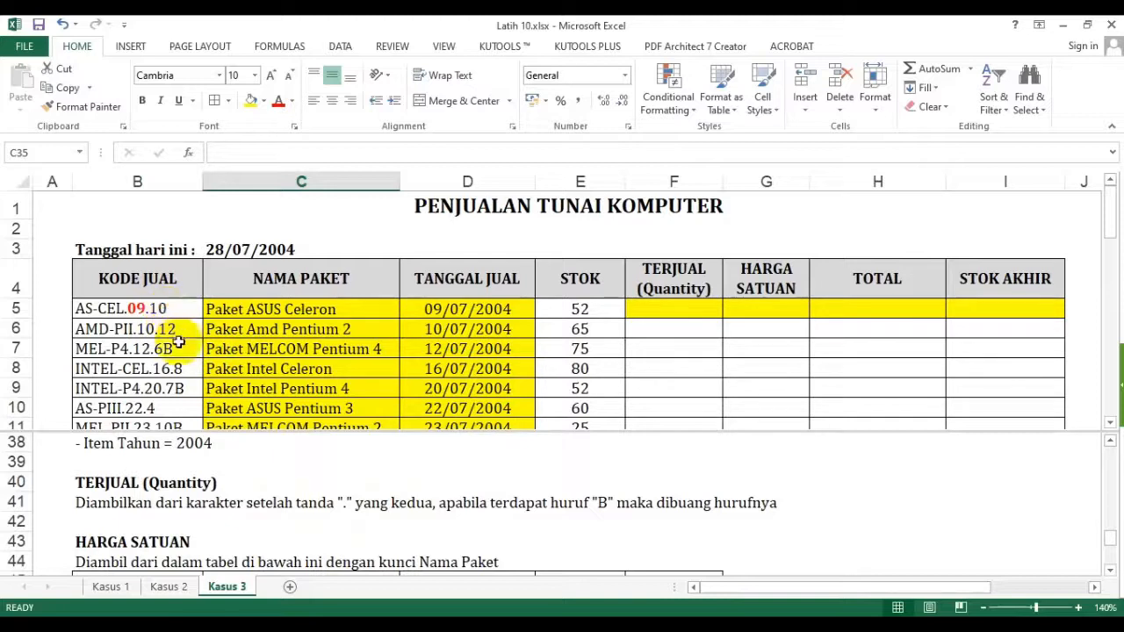
click(173, 309)
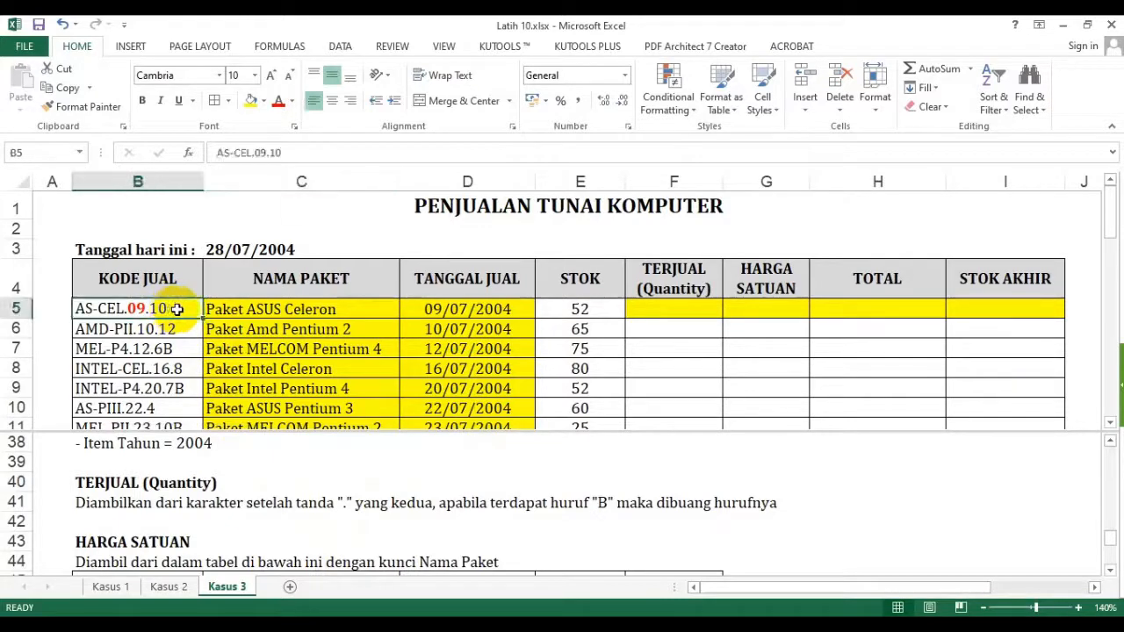
click(291, 101)
click(298, 114)
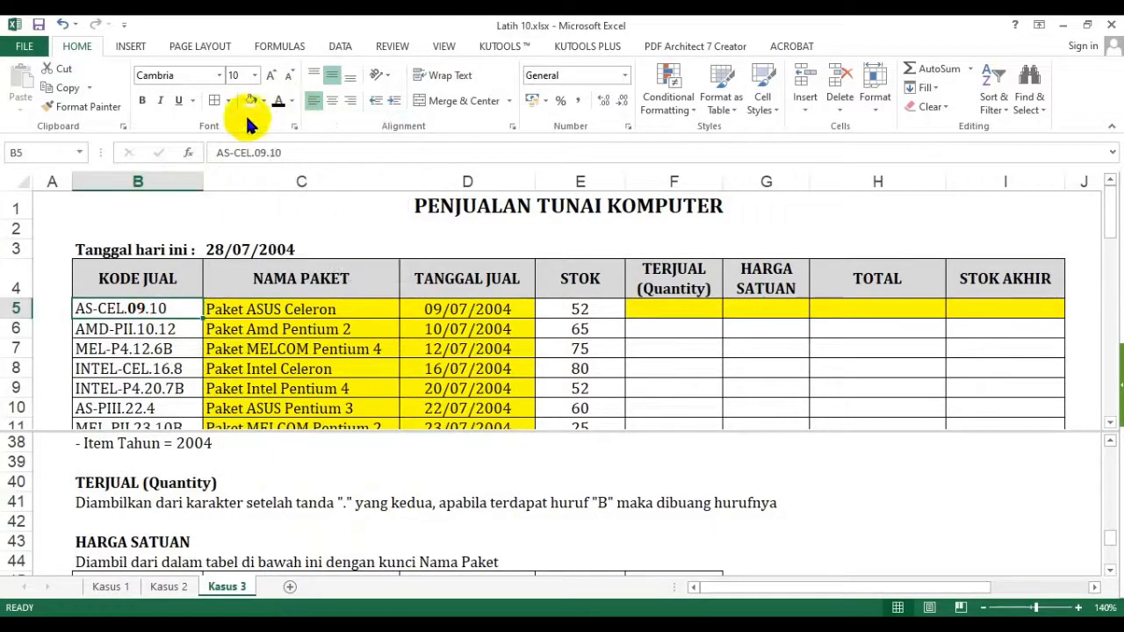
click(143, 103)
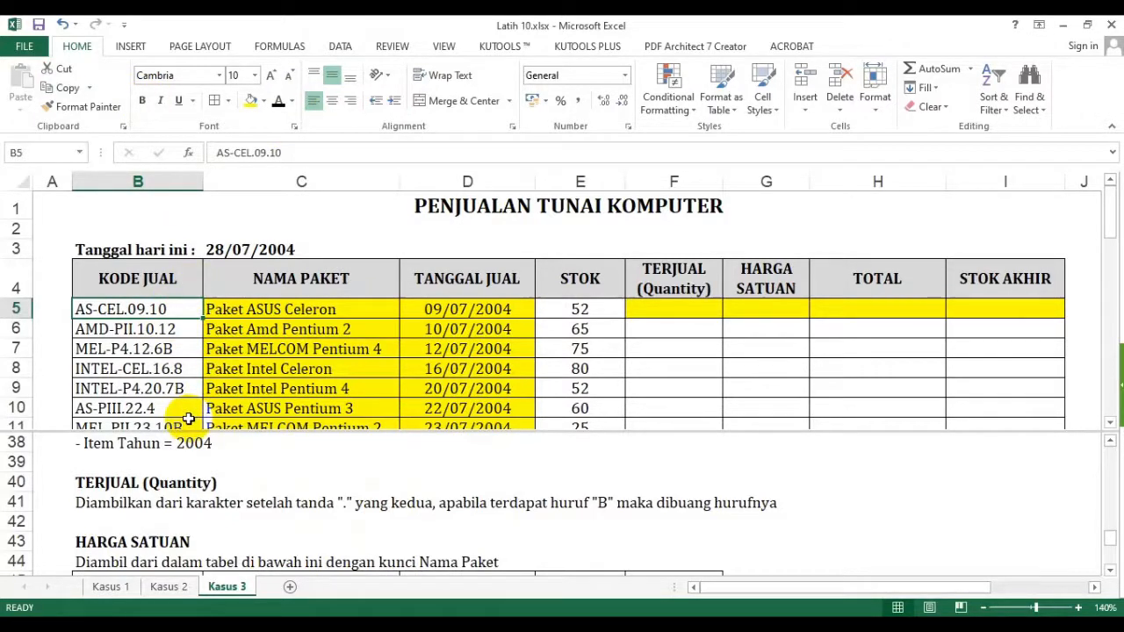
Make the quantity characters 10 at the end of the code in B5 bold and red
click(176, 327)
click(176, 348)
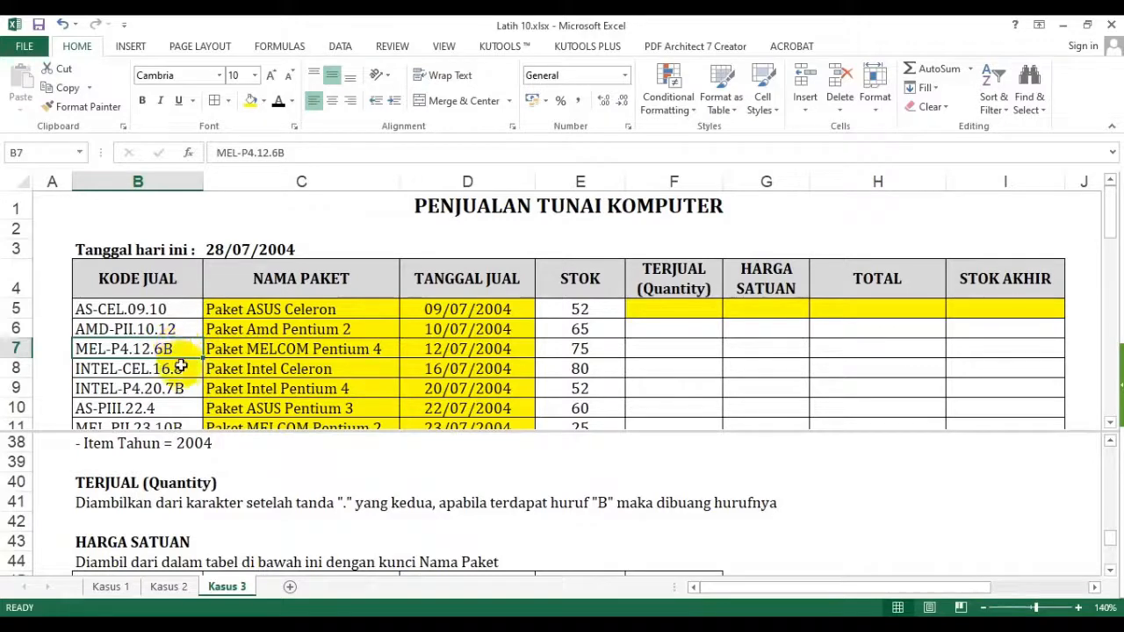
click(180, 368)
click(181, 388)
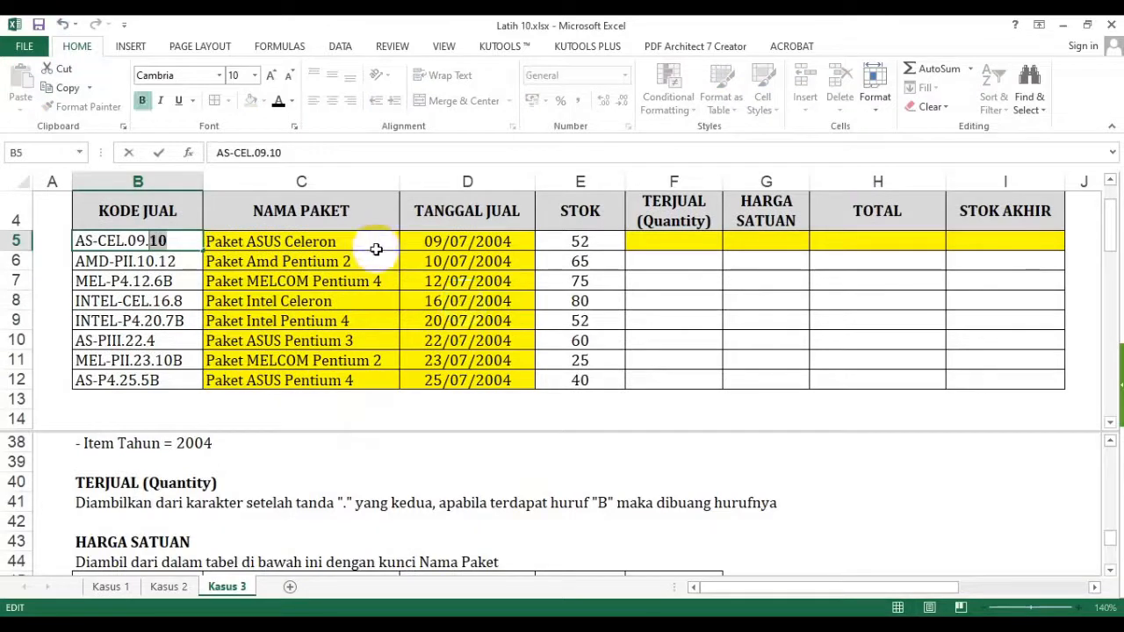
key(ctrl+b)
click(291, 100)
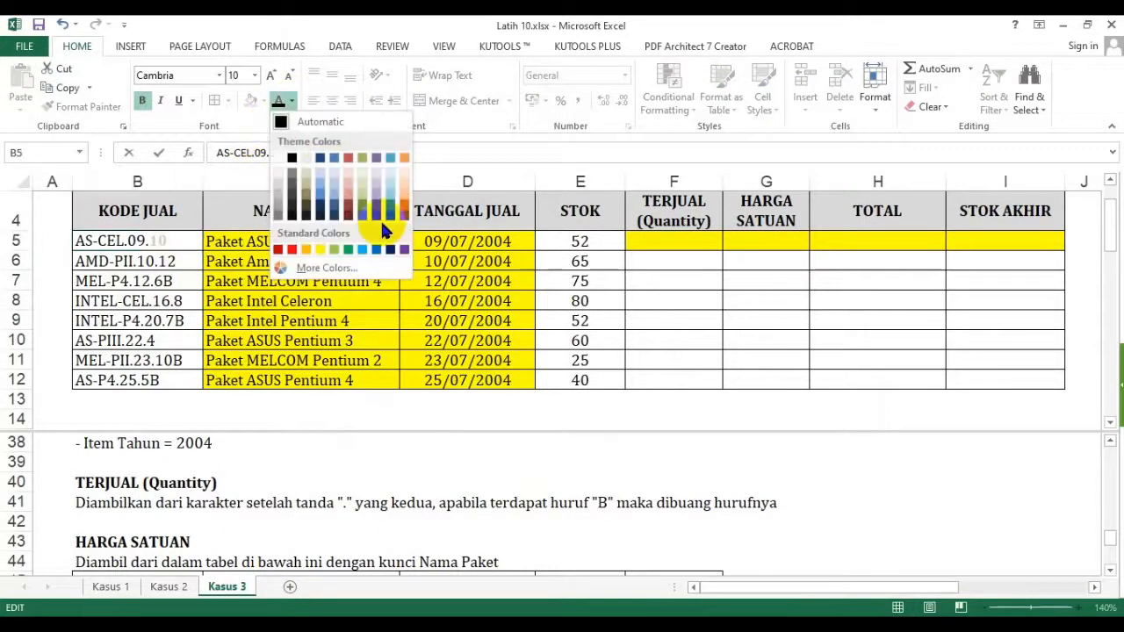
click(292, 251)
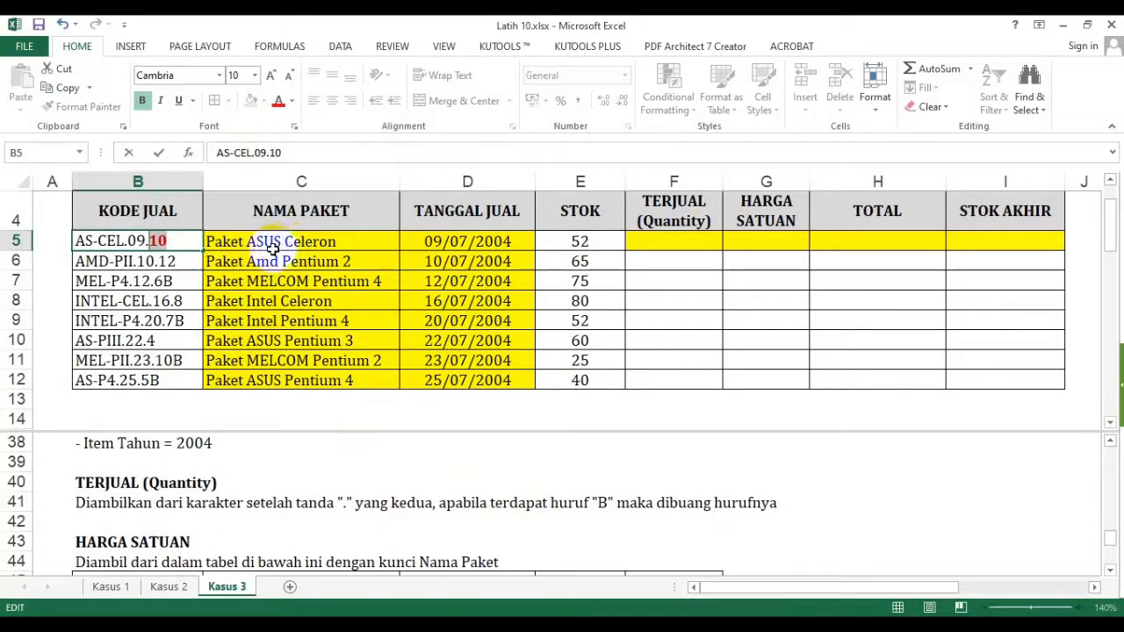
key(Return)
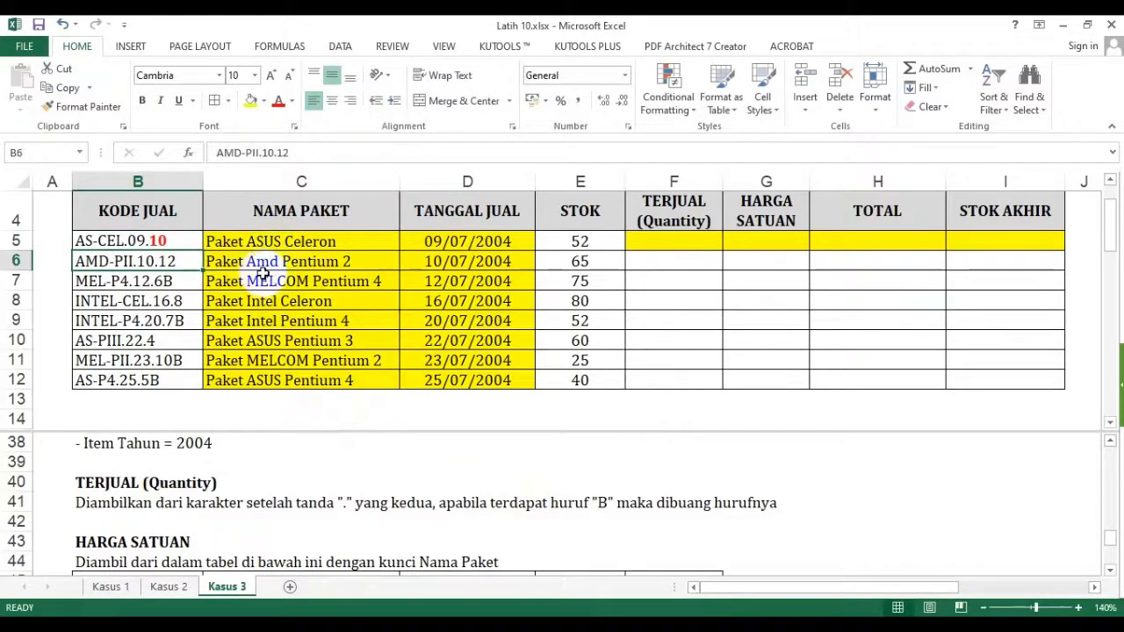
Make the quantity character 6 before the B in cell B7 bold and red
double_click(181, 281)
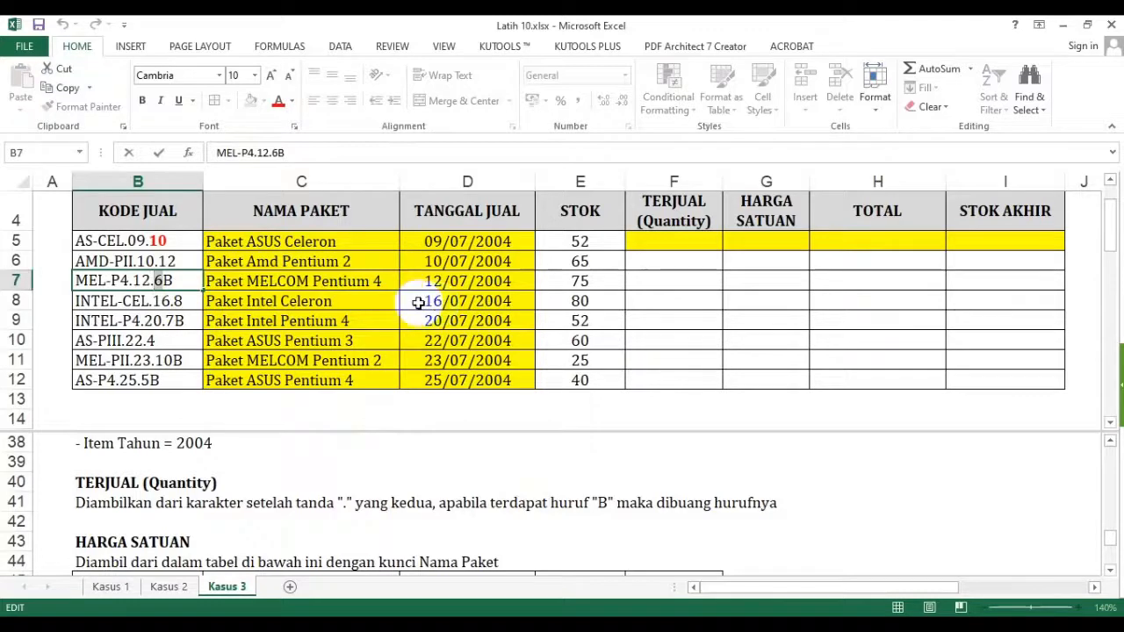
key(shift+Right)
click(277, 101)
key(Return)
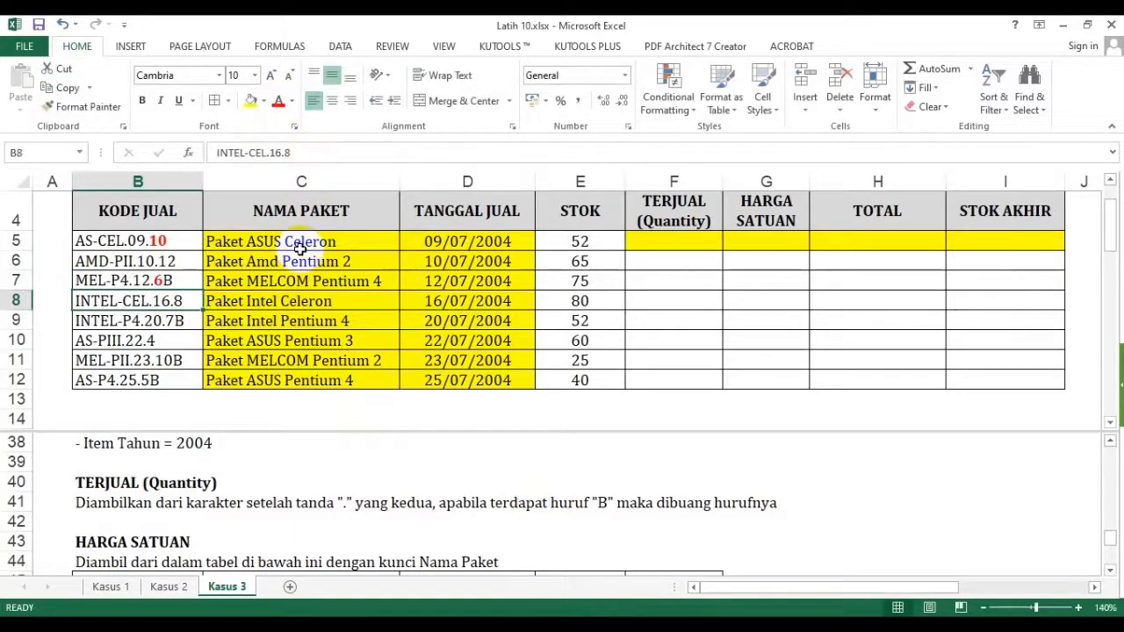
Insert a copy of the Processor column directly after it as column Q and change its heading to B
click(281, 318)
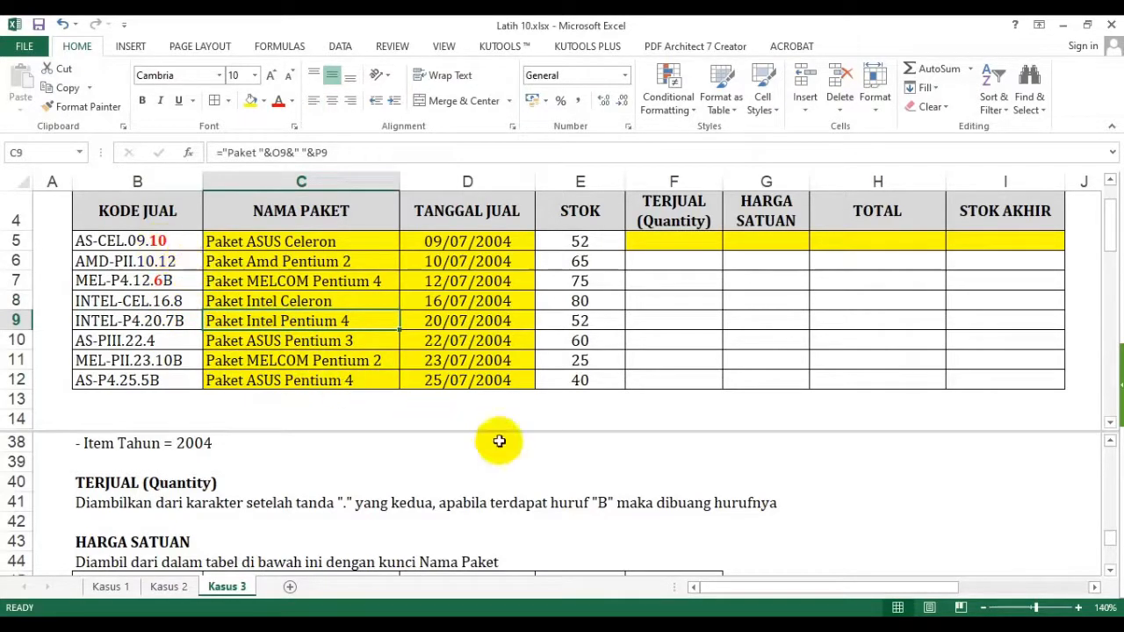
click(562, 318)
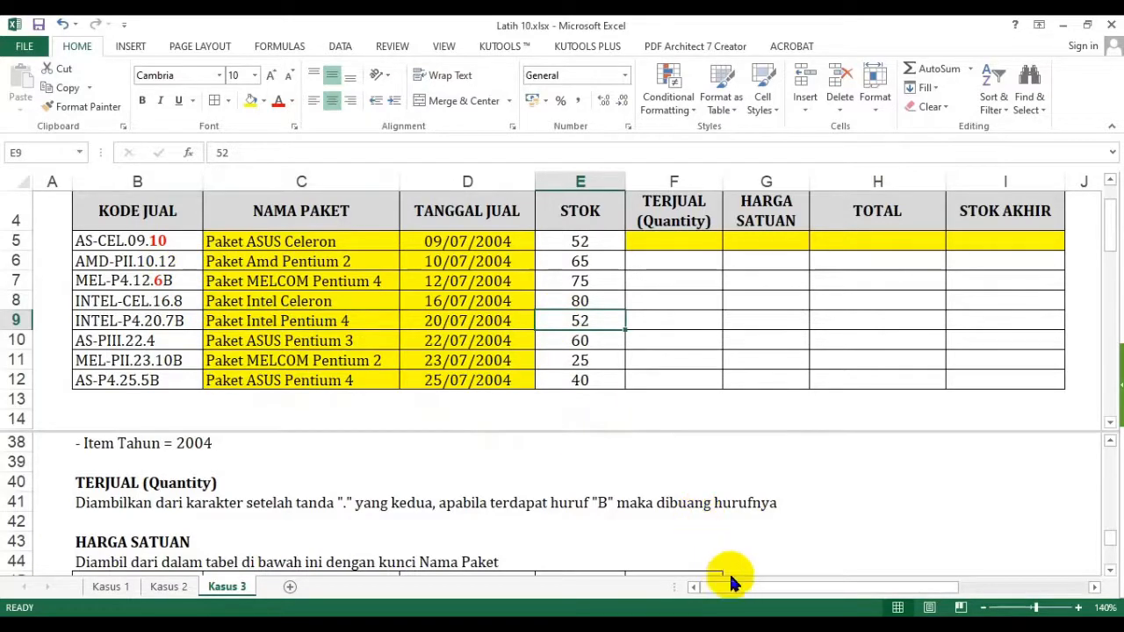
drag(732, 584, 928, 576)
click(844, 180)
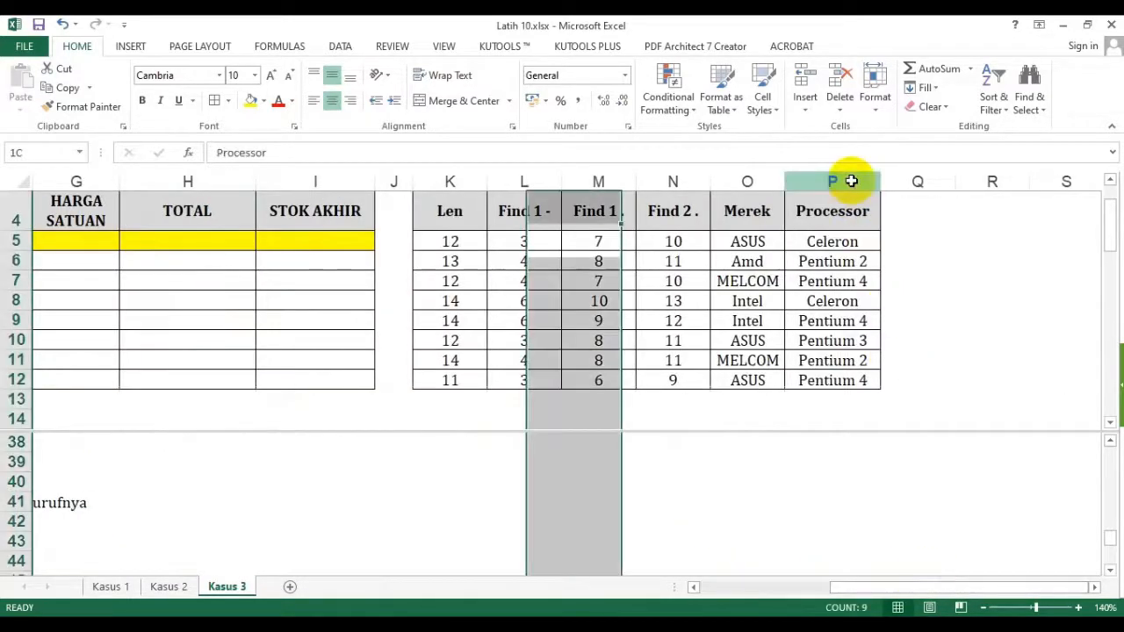
key(ctrl+c)
right_click(929, 180)
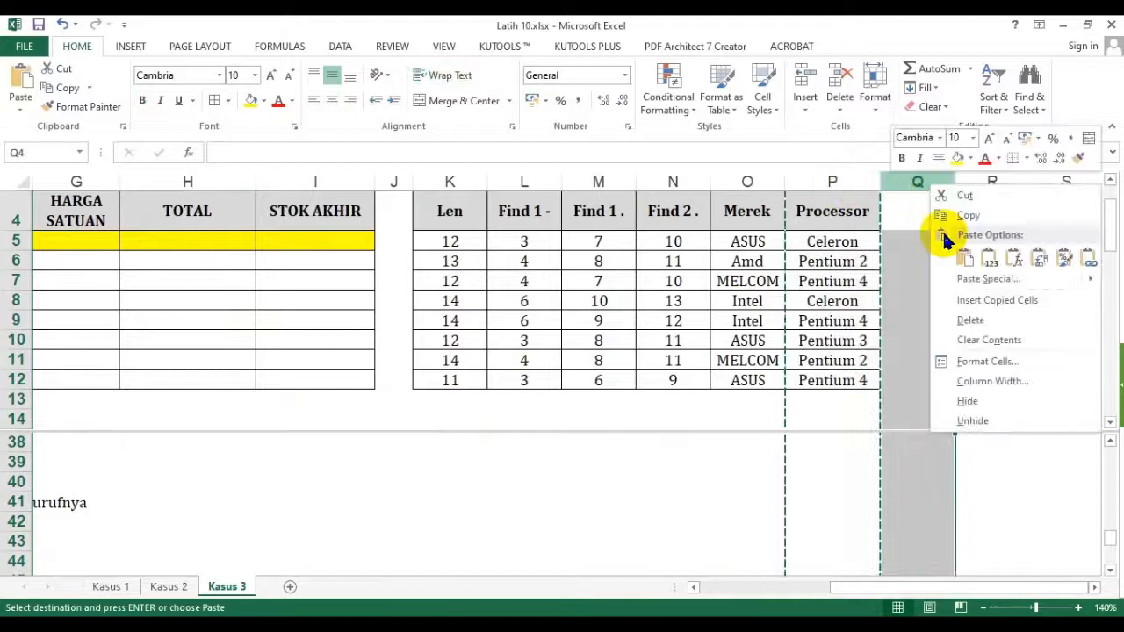
click(964, 298)
text(B)
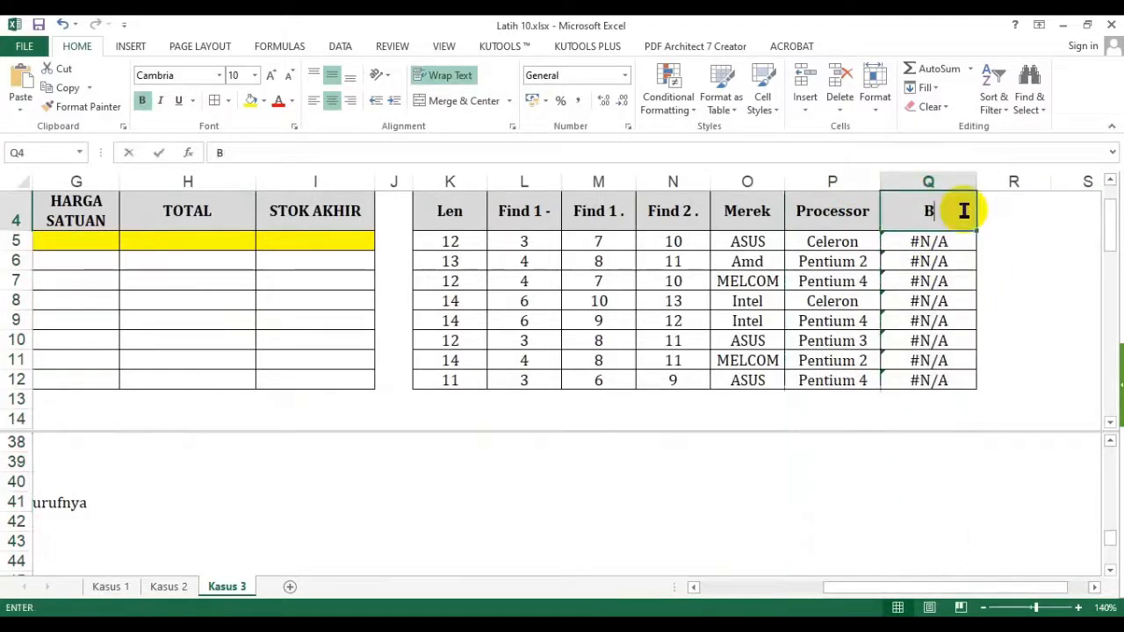
key(Return)
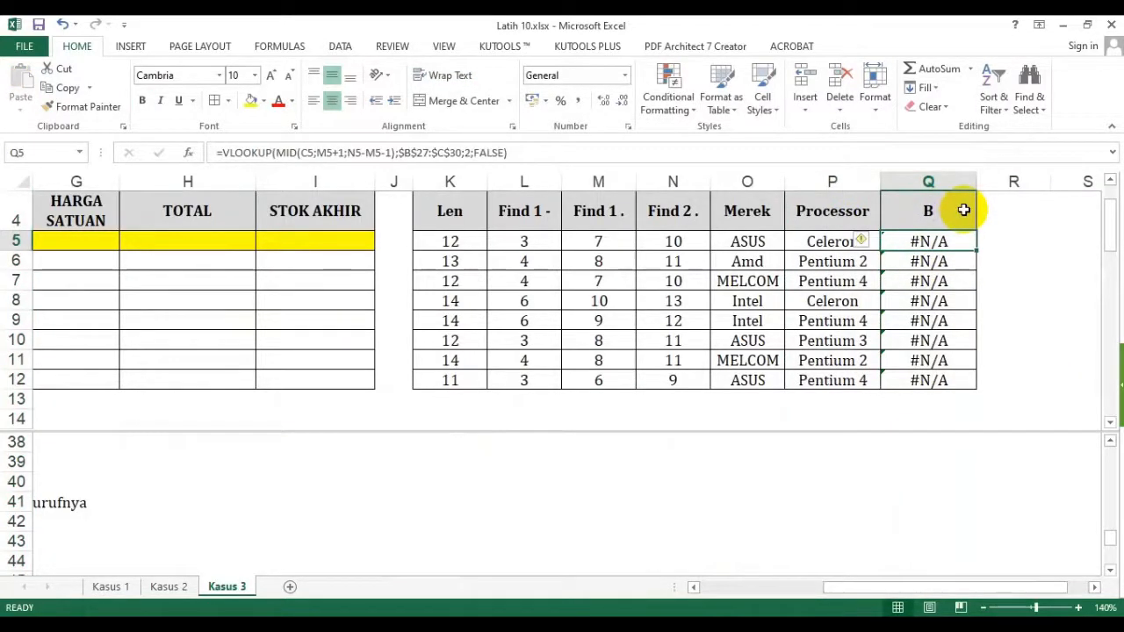
Replace the copied formula in Q5 with =RIGHT(B5;1) to extract the last character of the sales code
text(=right()
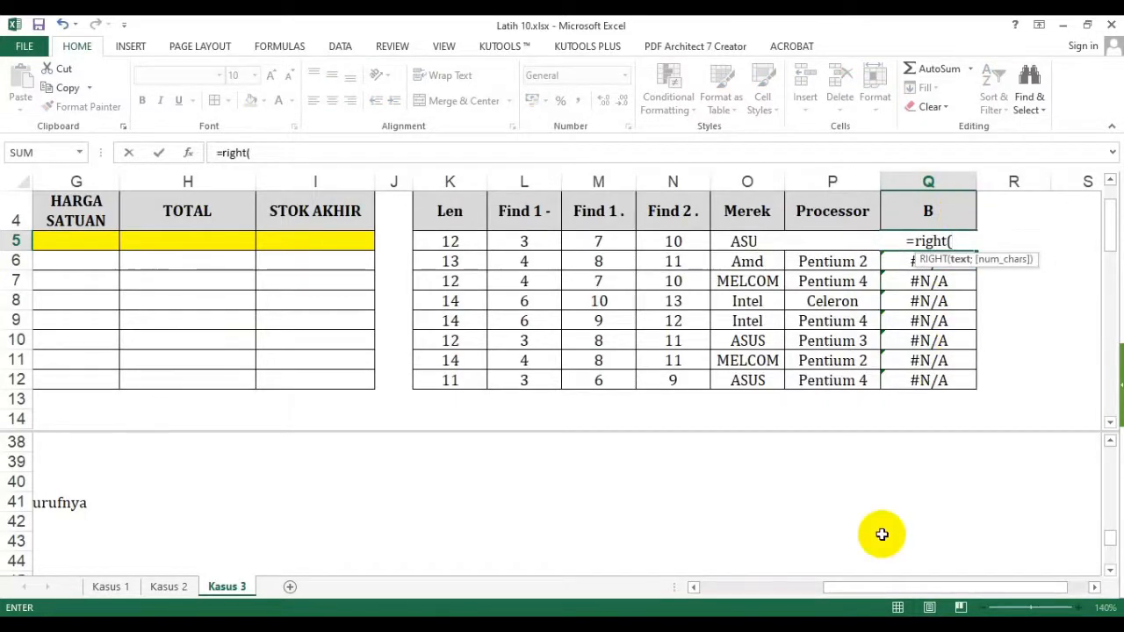
click(728, 586)
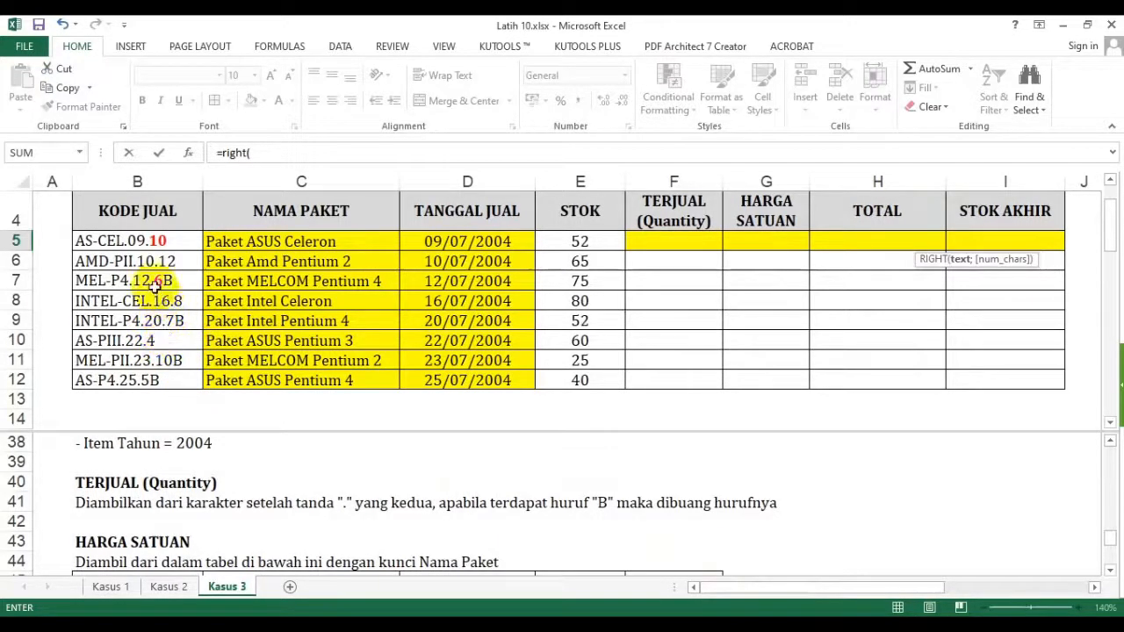
click(158, 242)
text(;1)
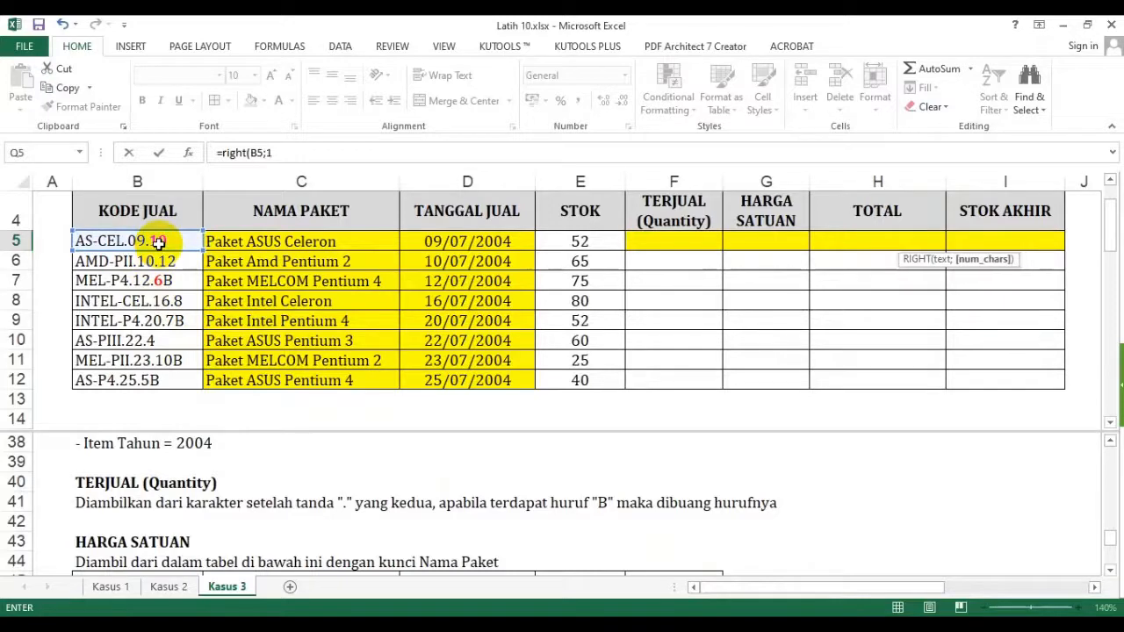
key(ctrl+Return)
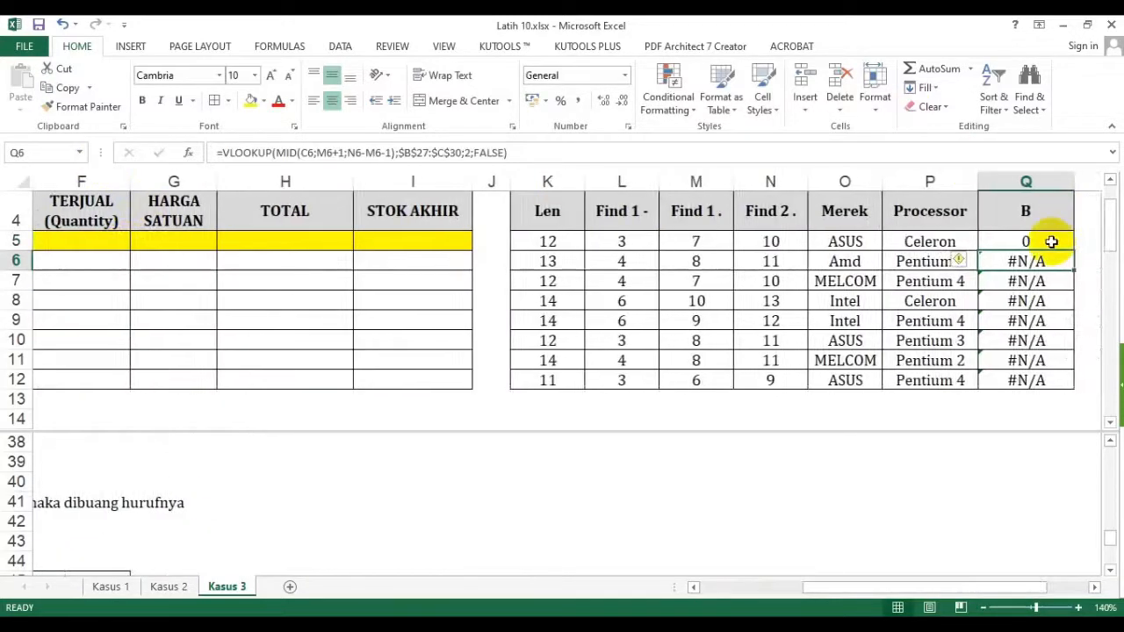
Fill the RIGHT formula from Q5 down to Q12
double_click(1073, 251)
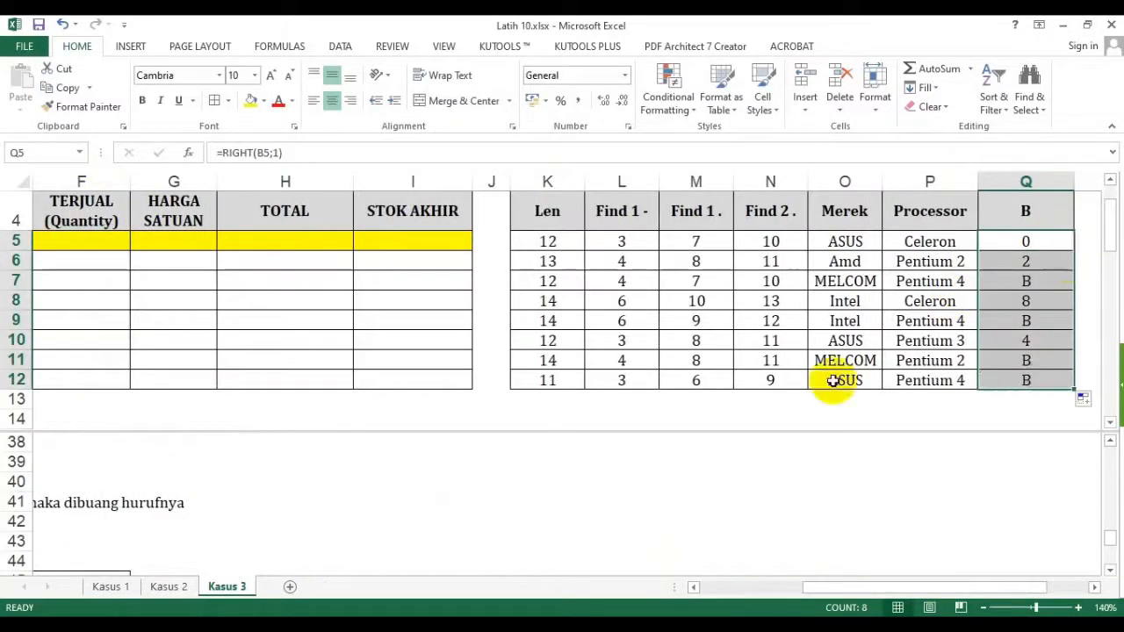
click(1037, 249)
drag(1038, 249, 1062, 379)
Examine the characters after the second dot in the KODE JUAL codes B5:B12, comparing codes with and without a trailing B
click(752, 582)
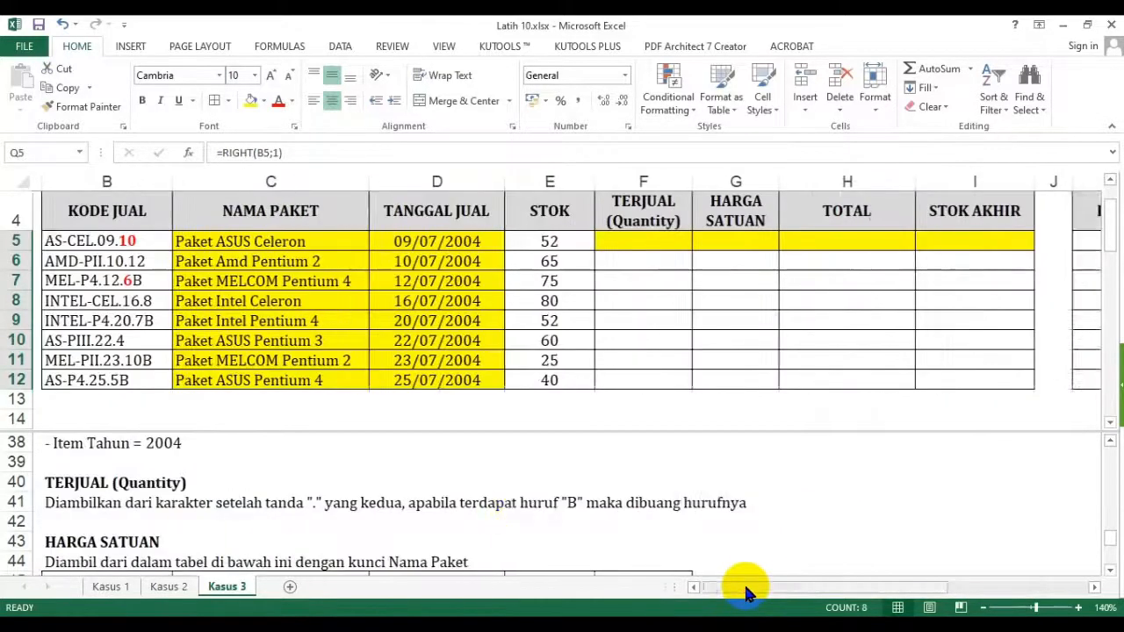
click(168, 241)
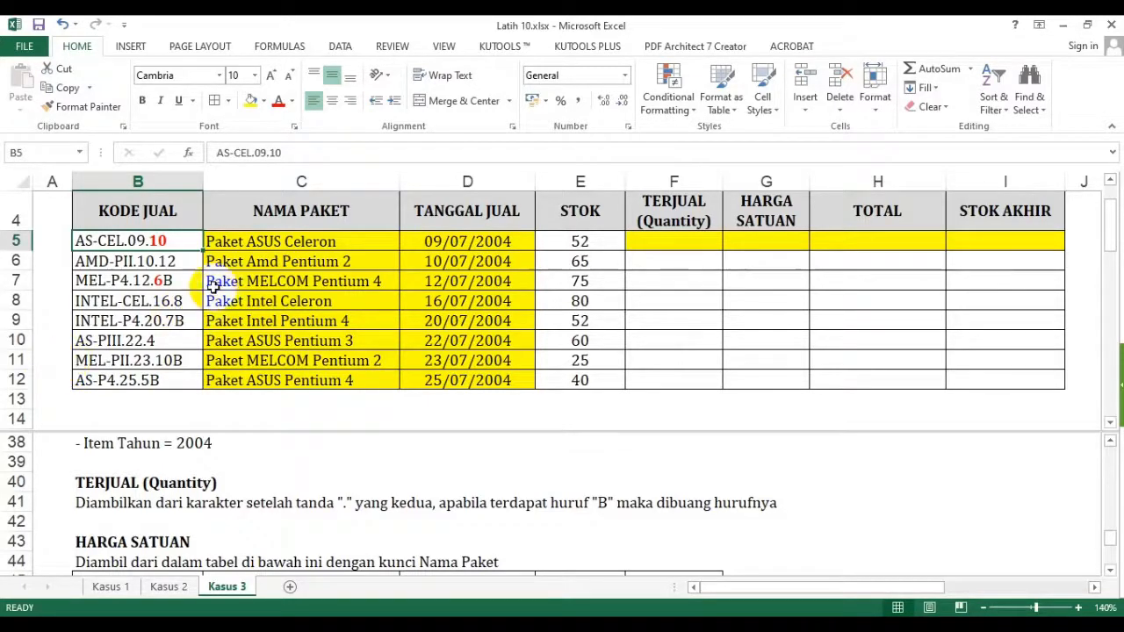
double_click(176, 239)
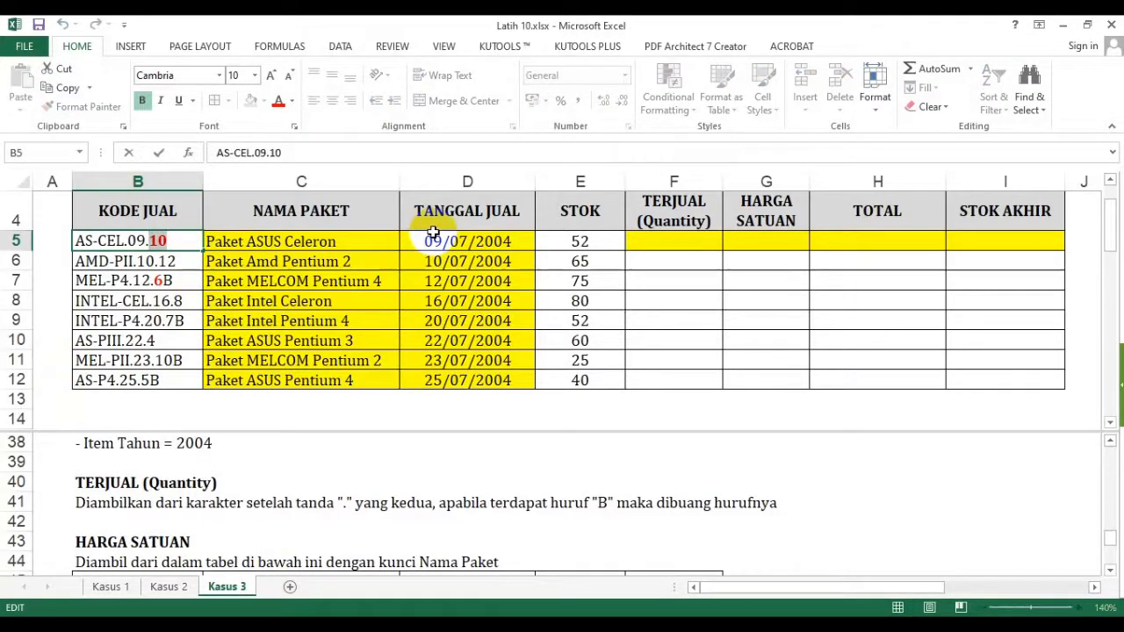
key(Return)
key(Down)
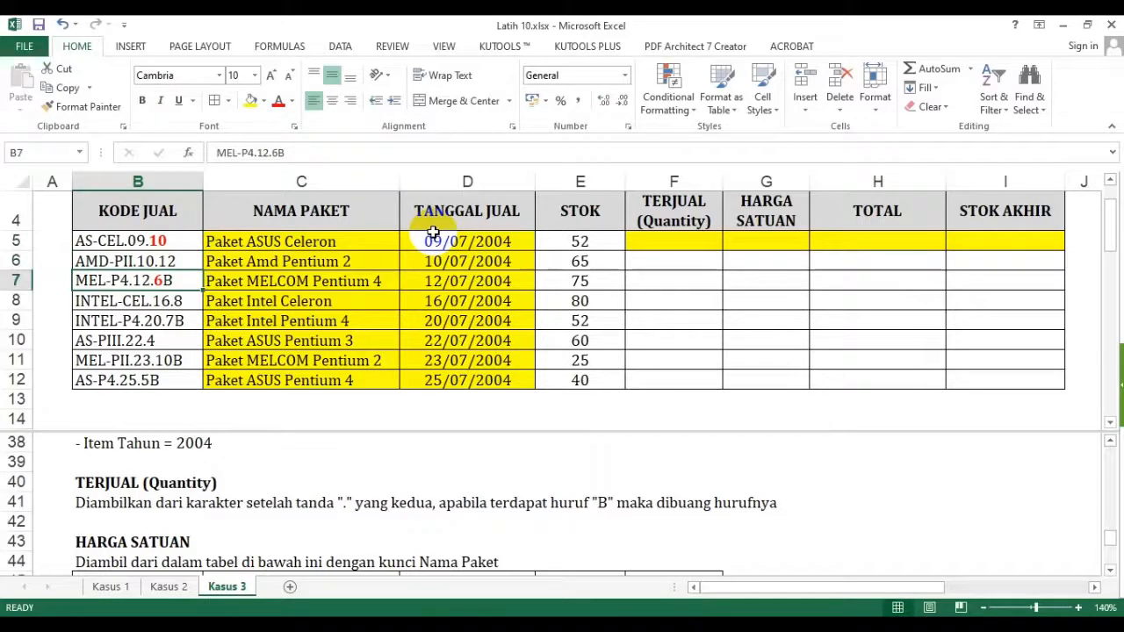
key(F2)
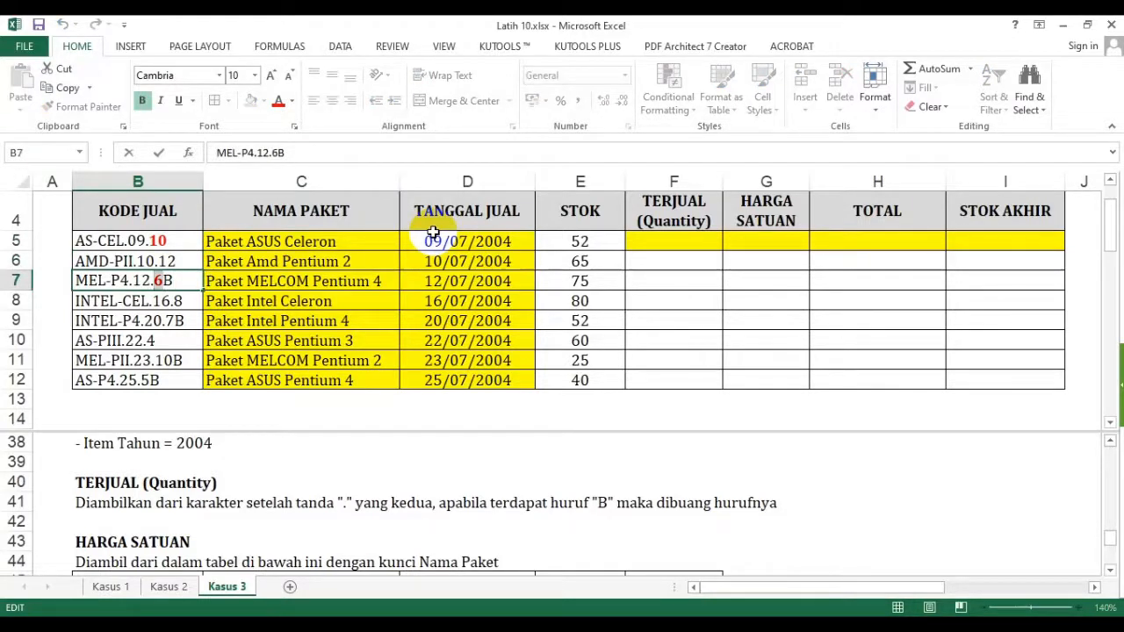
key(Return)
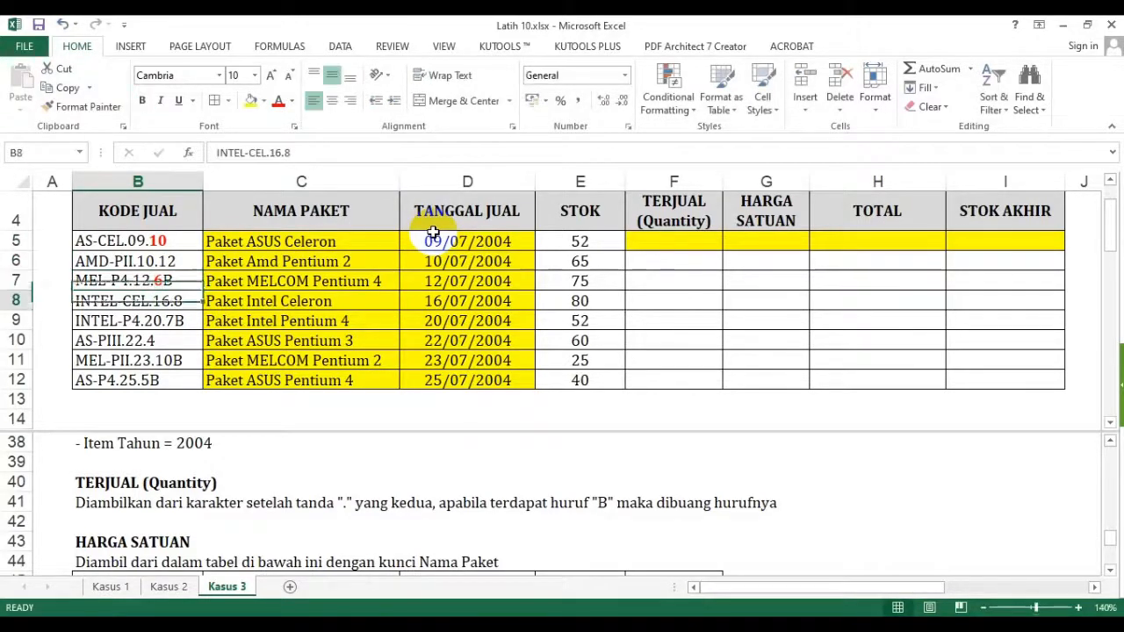
drag(156, 239, 156, 381)
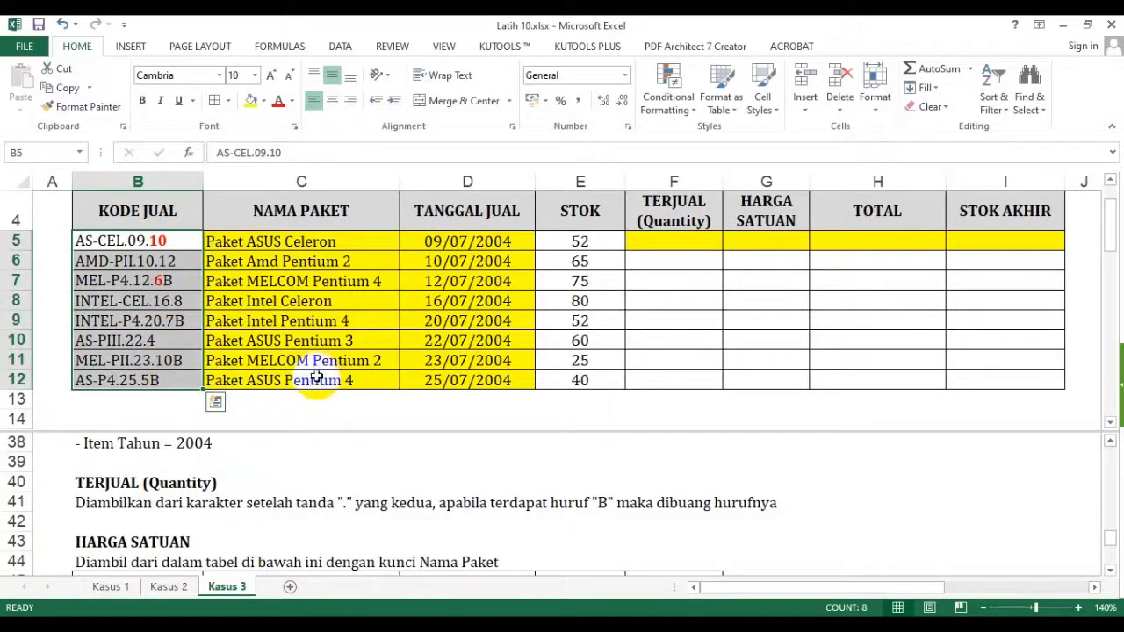
click(318, 324)
drag(165, 243, 164, 381)
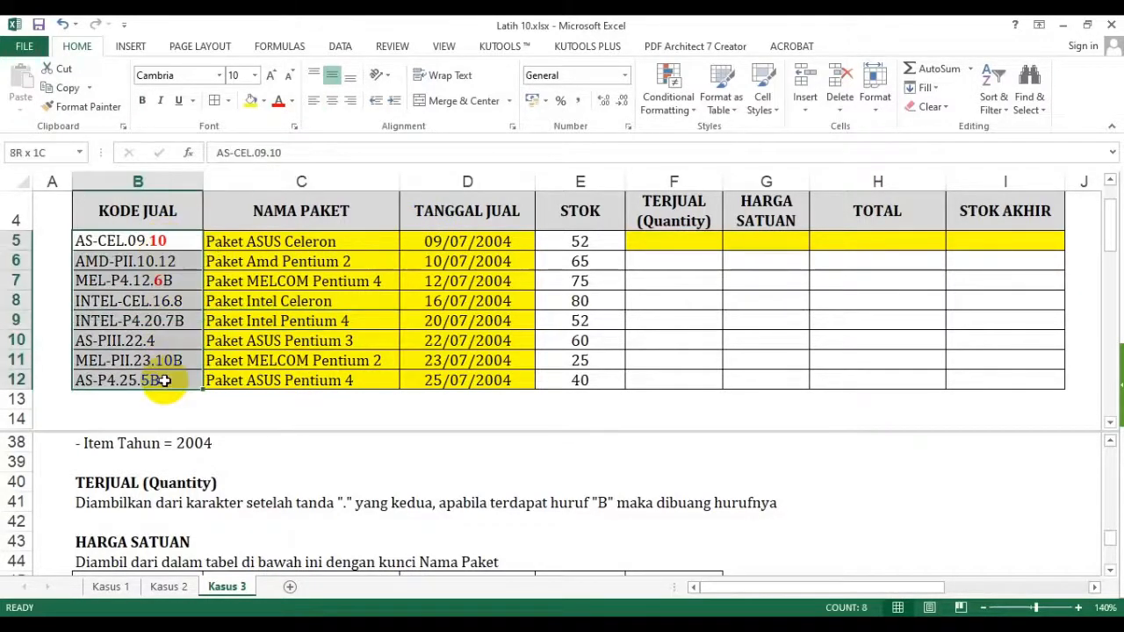
drag(159, 243, 158, 380)
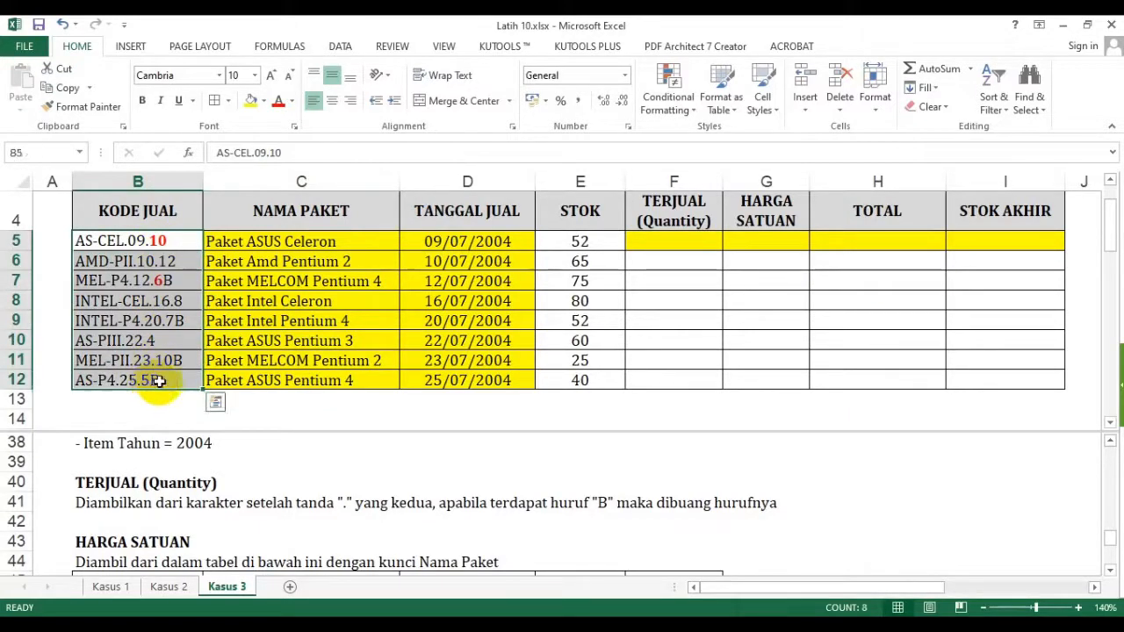
click(658, 242)
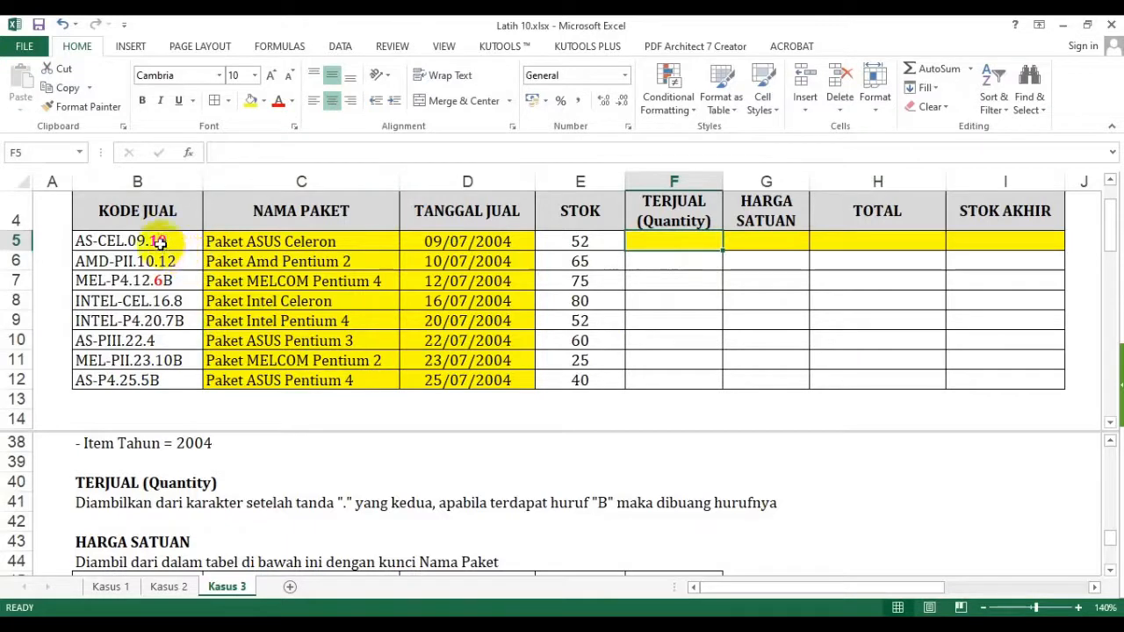
click(162, 281)
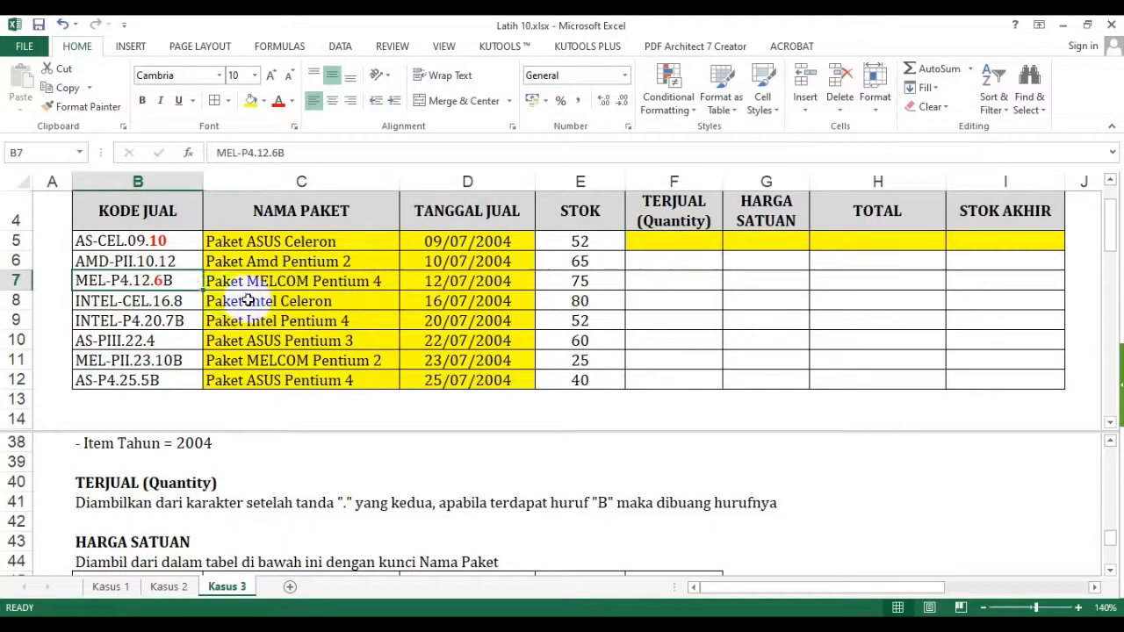
click(169, 239)
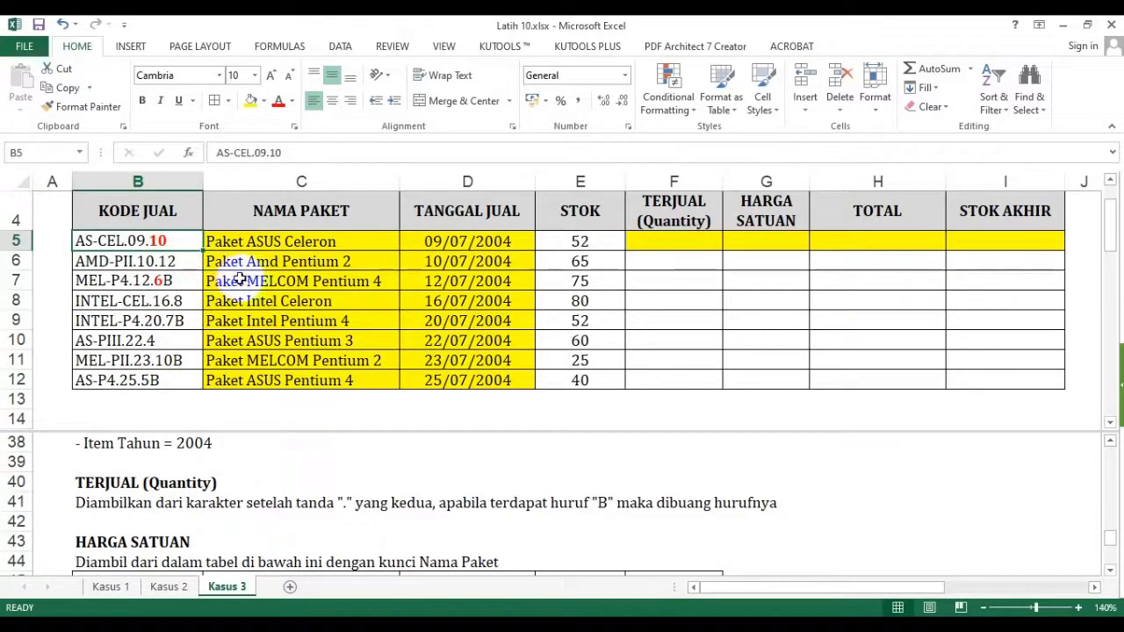
key(F2)
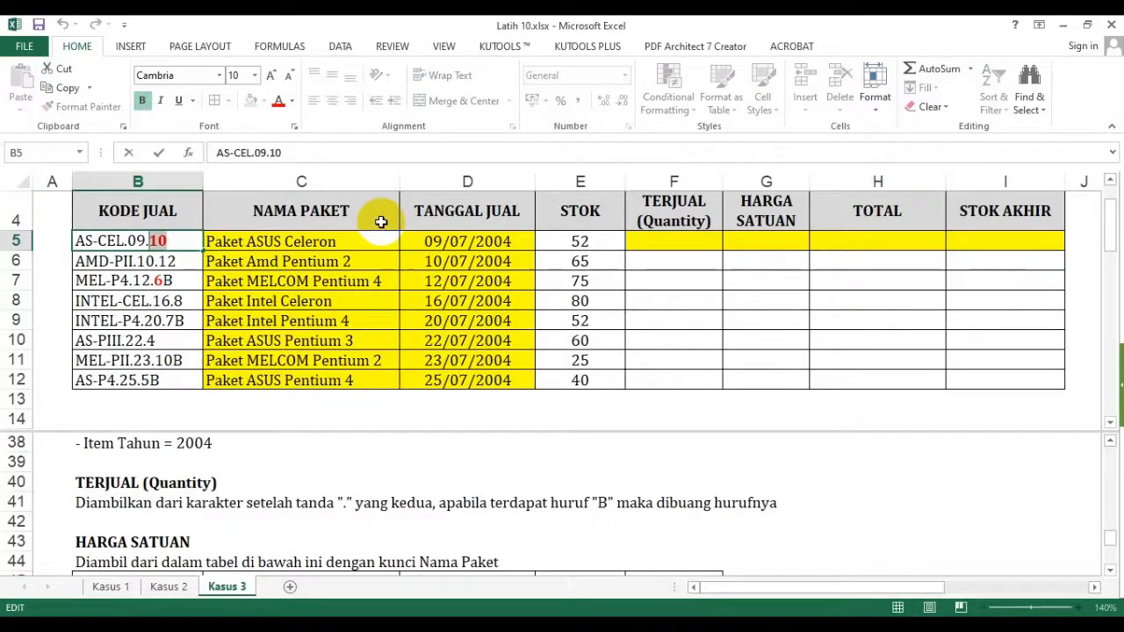
key(Return)
click(173, 281)
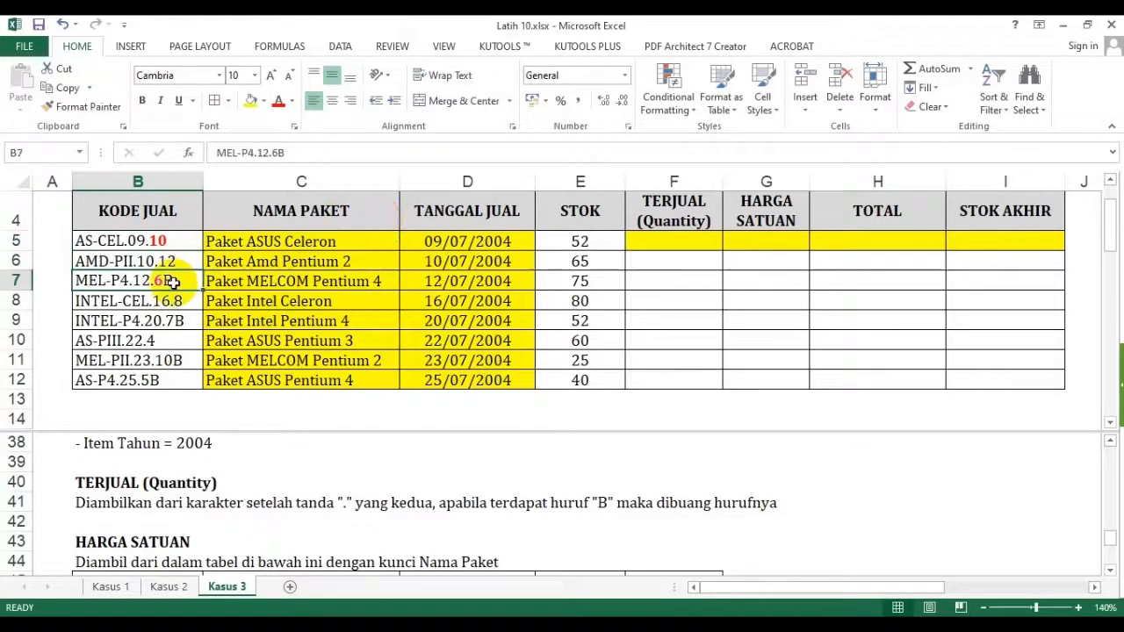
click(294, 281)
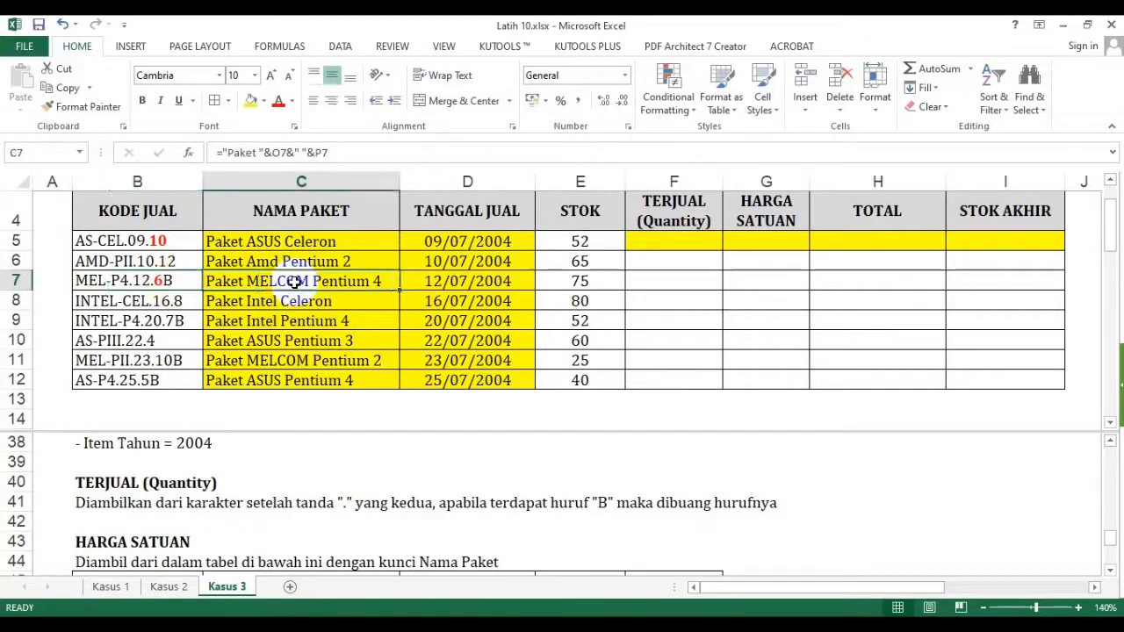
drag(158, 239, 165, 381)
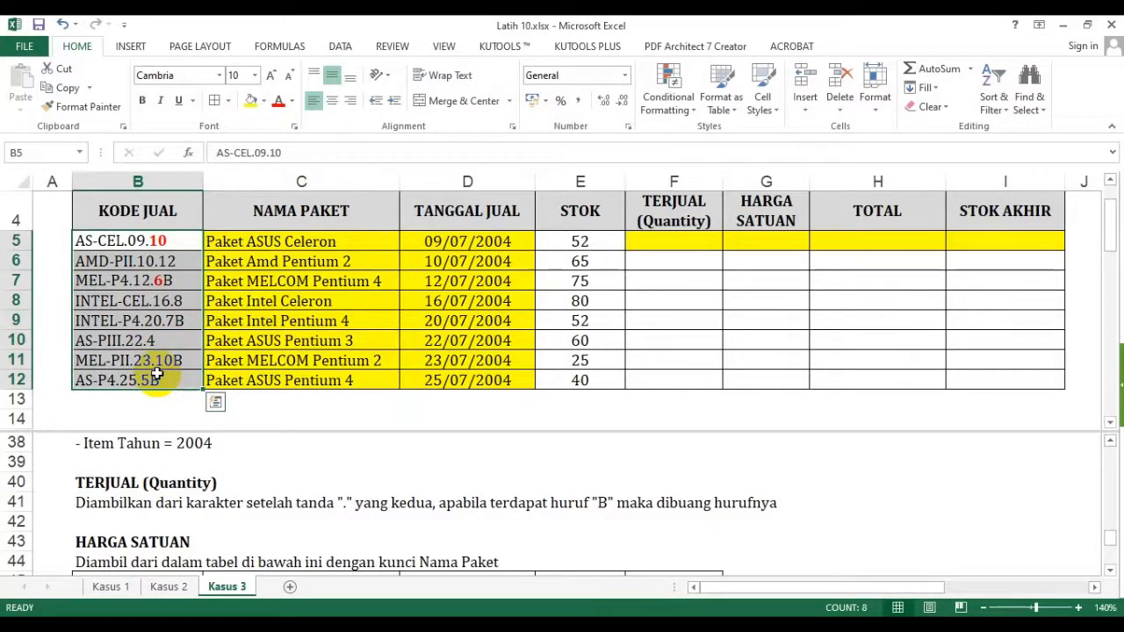
click(158, 241)
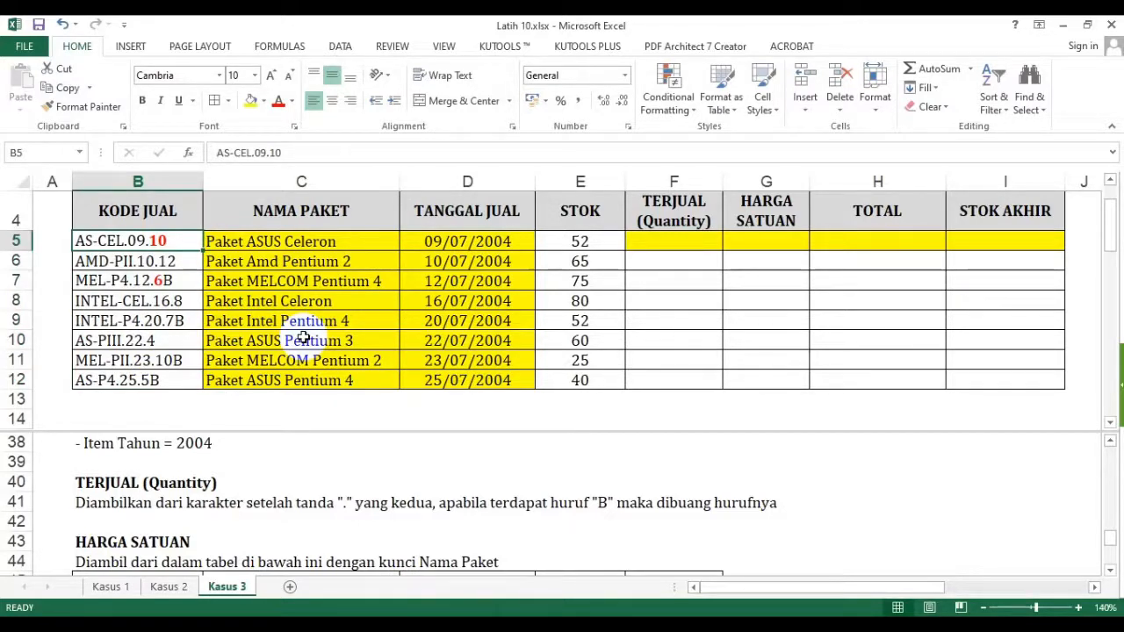
Examine the quantity part of sales code B5 alongside the Len, Find 1 . and Find 2 . helper values in row 5
key(Right)
key(Left)
key(F2)
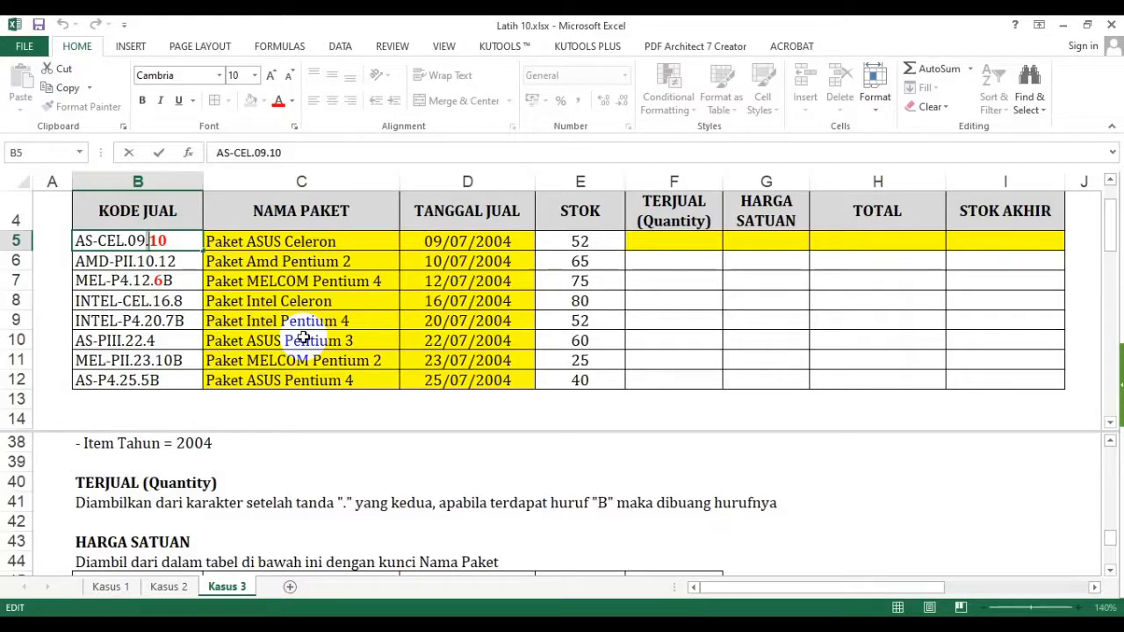
key(Escape)
key(Right)
key(Right)
key(Right)
key(Right)
key(Right)
key(Right)
key(Right)
key(Right)
key(Right)
key(Right)
key(Right)
key(Right)
key(Right)
key(Right)
key(Right)
key(Right)
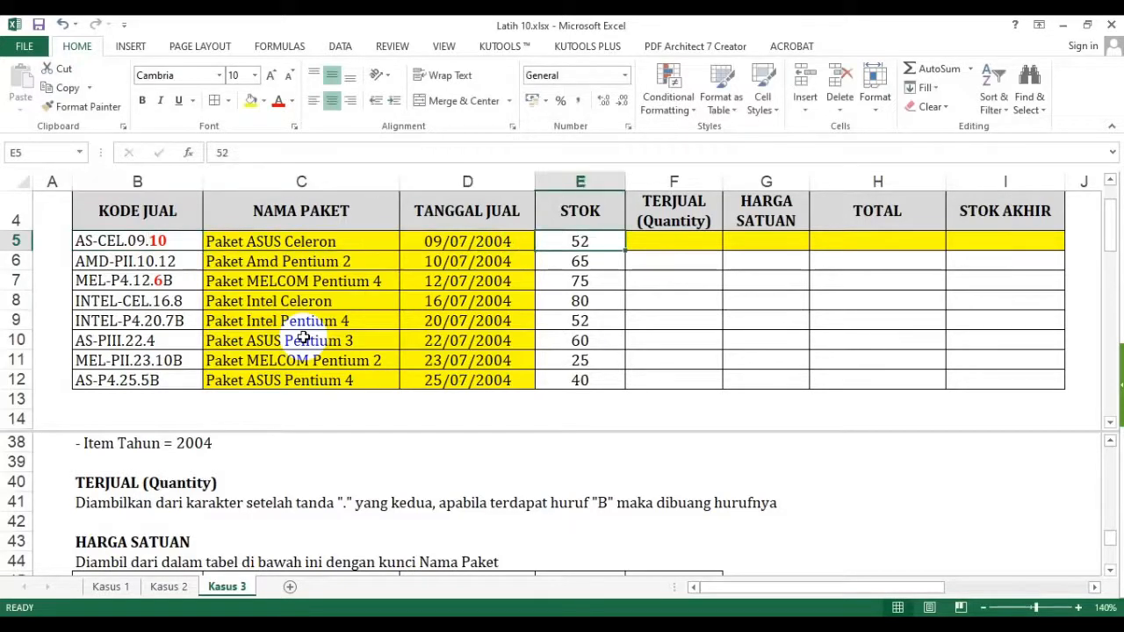
key(Left)
key(Left)
key(Left)
key(Left)
key(Left)
key(Left)
key(Left)
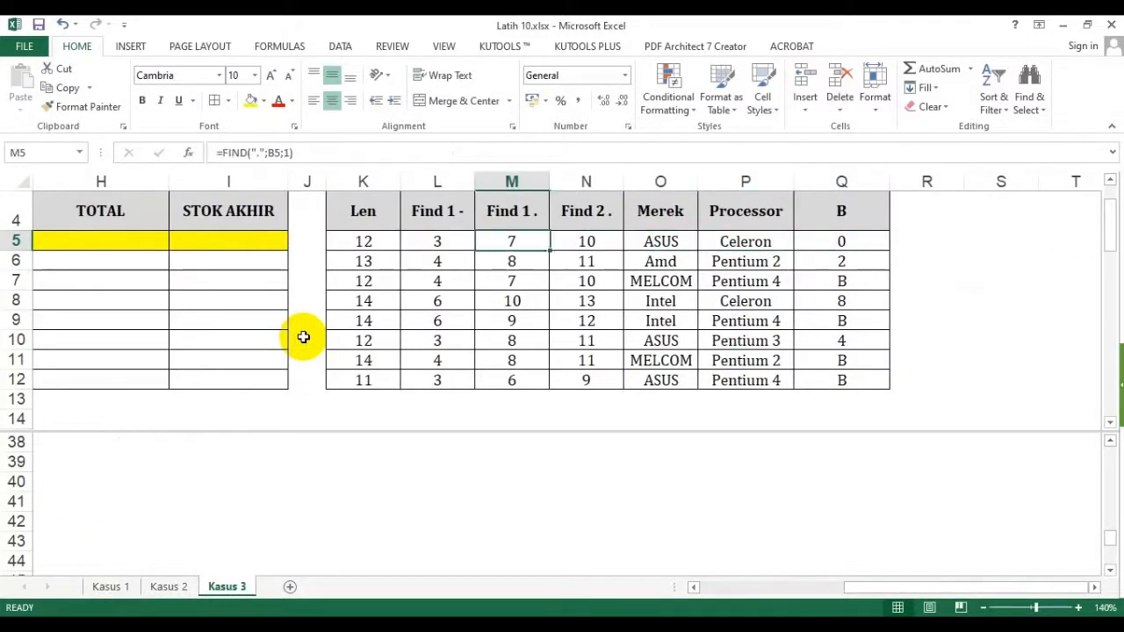
key(Right)
key(Right)
key(Right)
key(shift+Right)
key(Left)
key(Right)
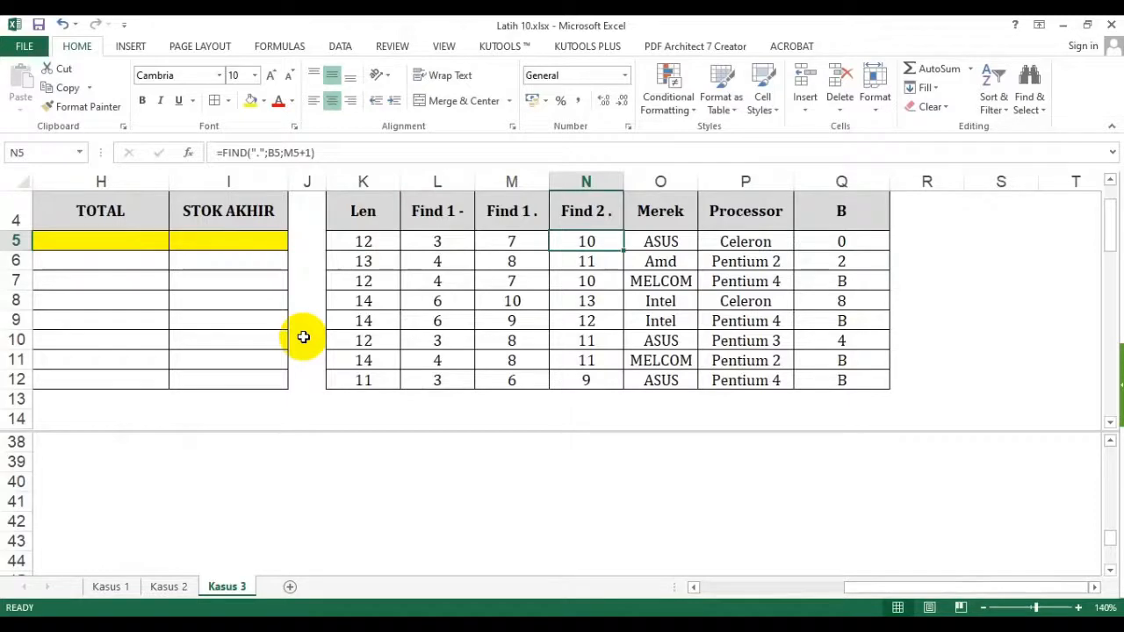
key(Left)
key(Left)
key(Left)
key(Right)
key(Right)
key(Right)
key(Left)
key(Left)
key(Left)
key(Left)
key(Left)
key(Left)
key(Left)
key(Left)
key(Left)
key(Left)
key(Left)
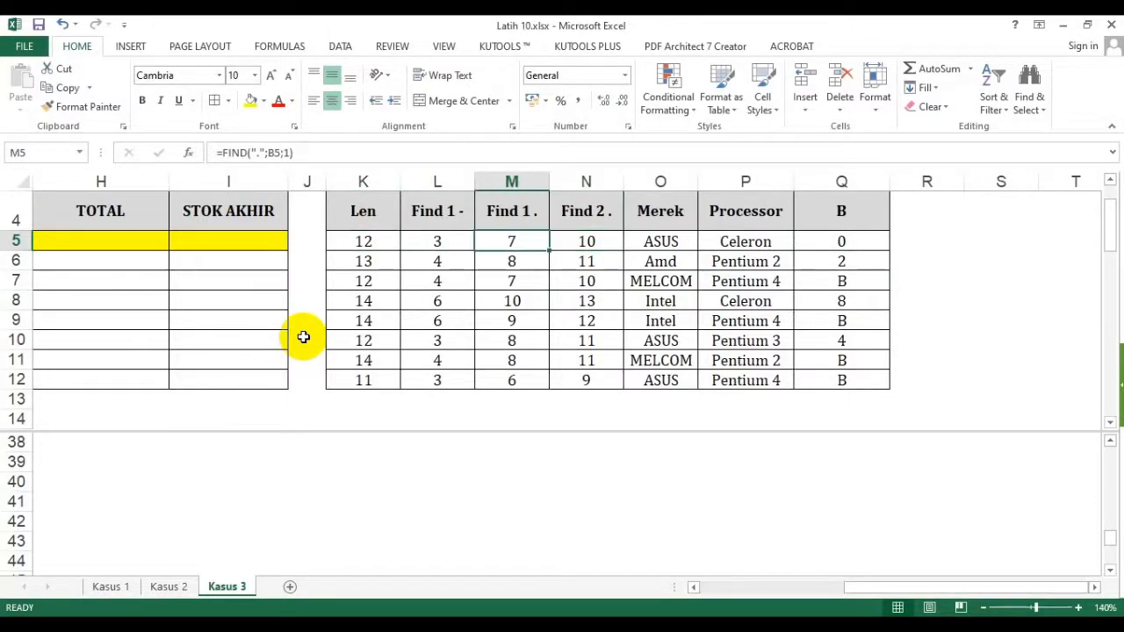
key(Left)
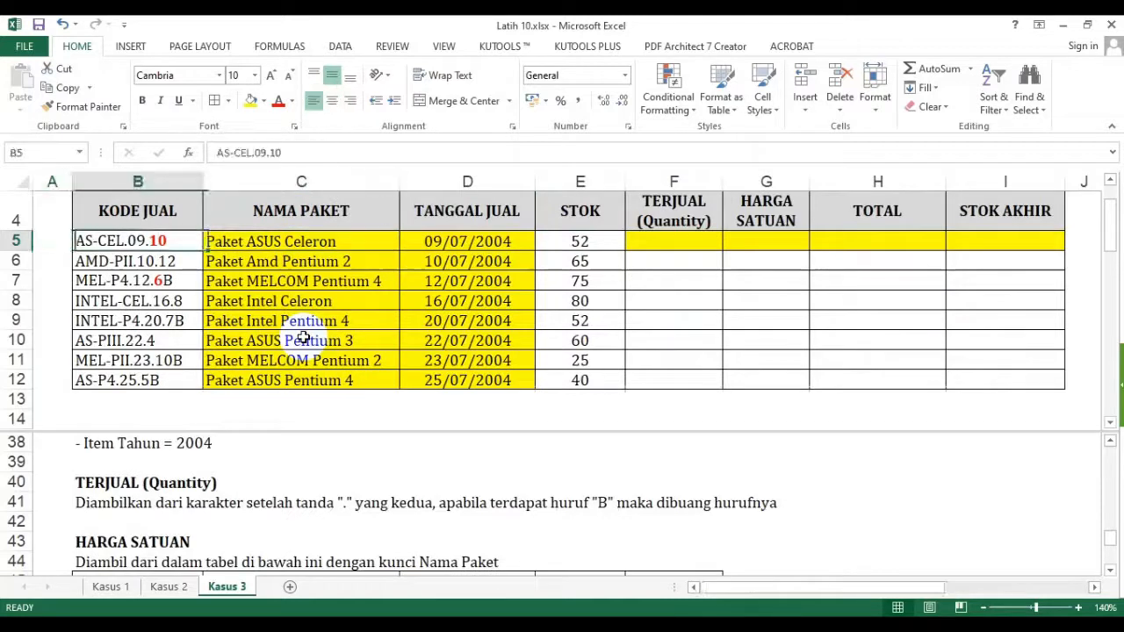
Compare the characters after the second dot in sales codes B5 and B7, including the trailing B in B7
key(Down)
key(Down)
key(F2)
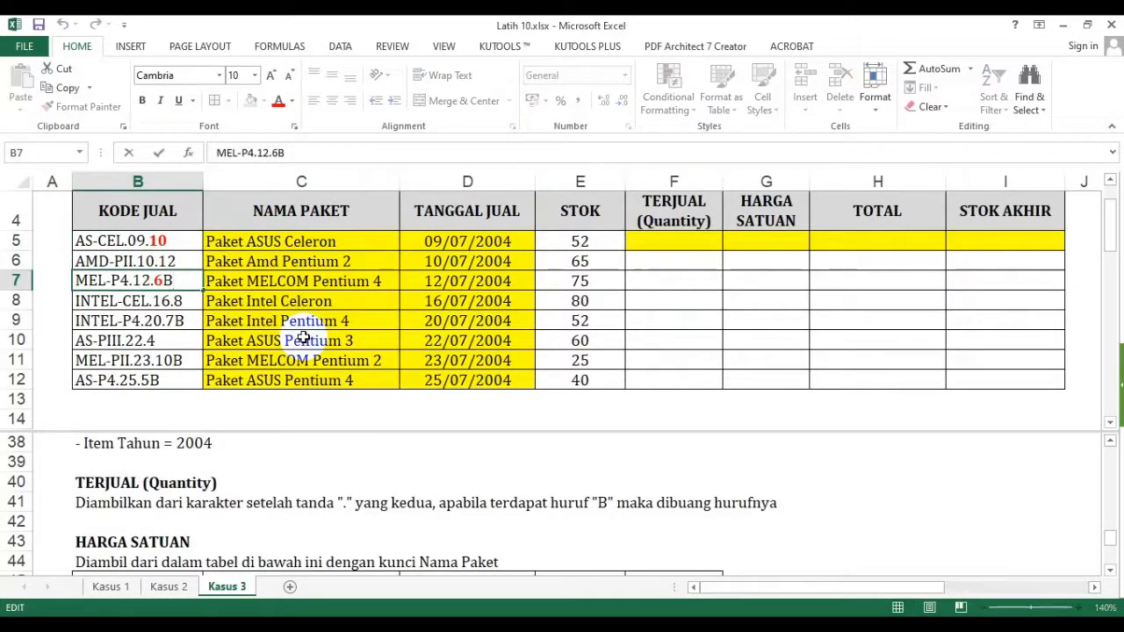
key(Escape)
key(Up)
key(Up)
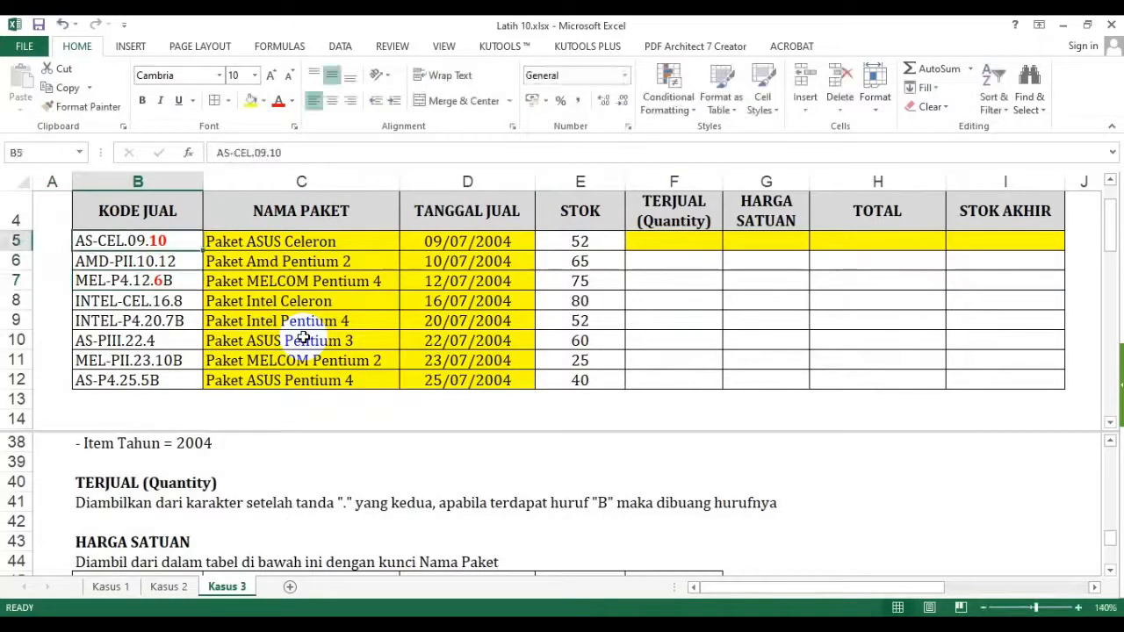
key(F2)
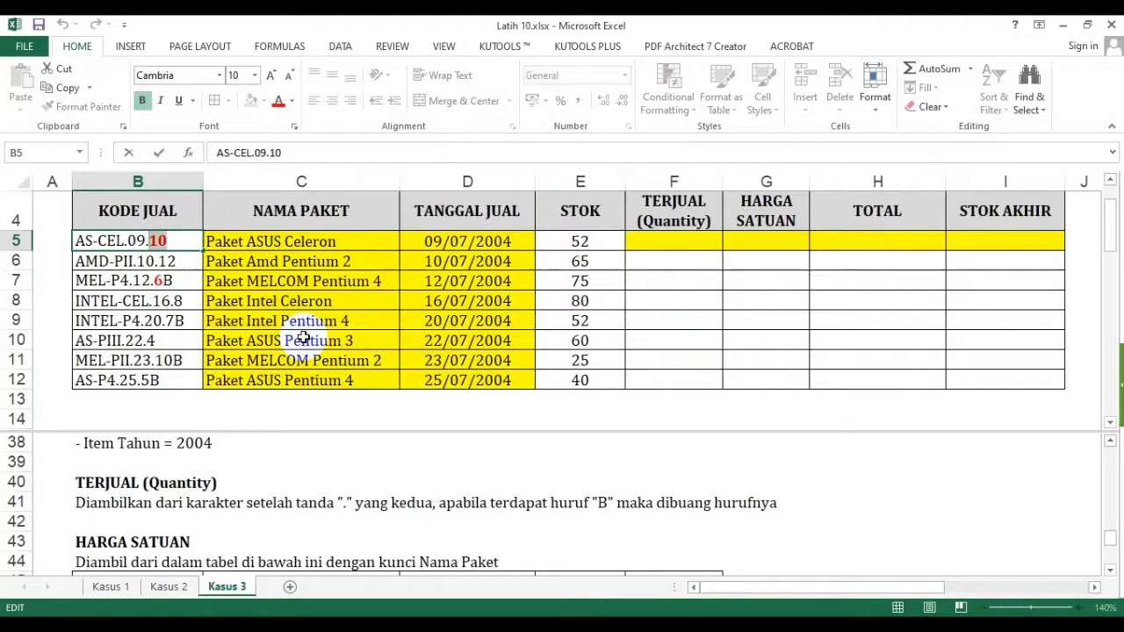
key(ctrl+Return)
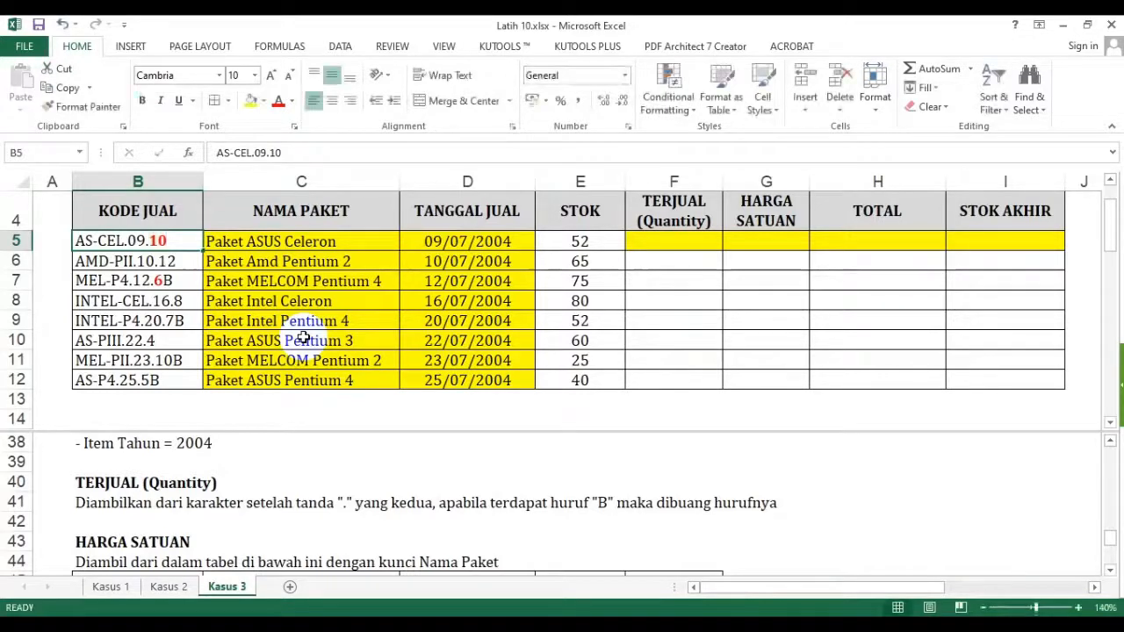
key(Down)
key(Down)
key(F2)
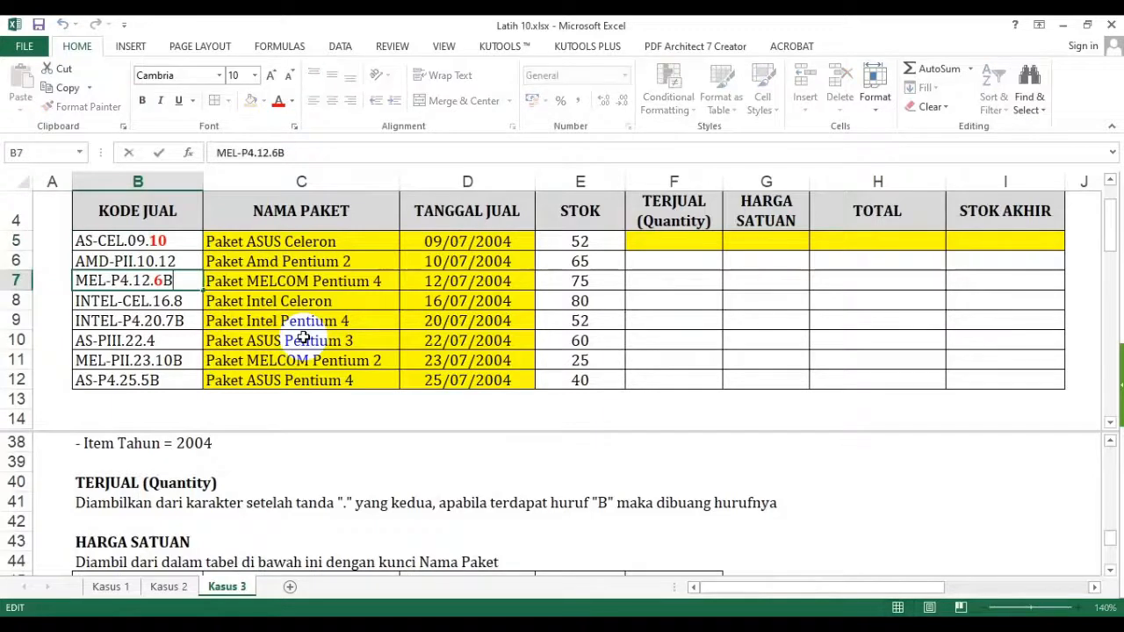
key(shift+Right)
key(shift+Right)
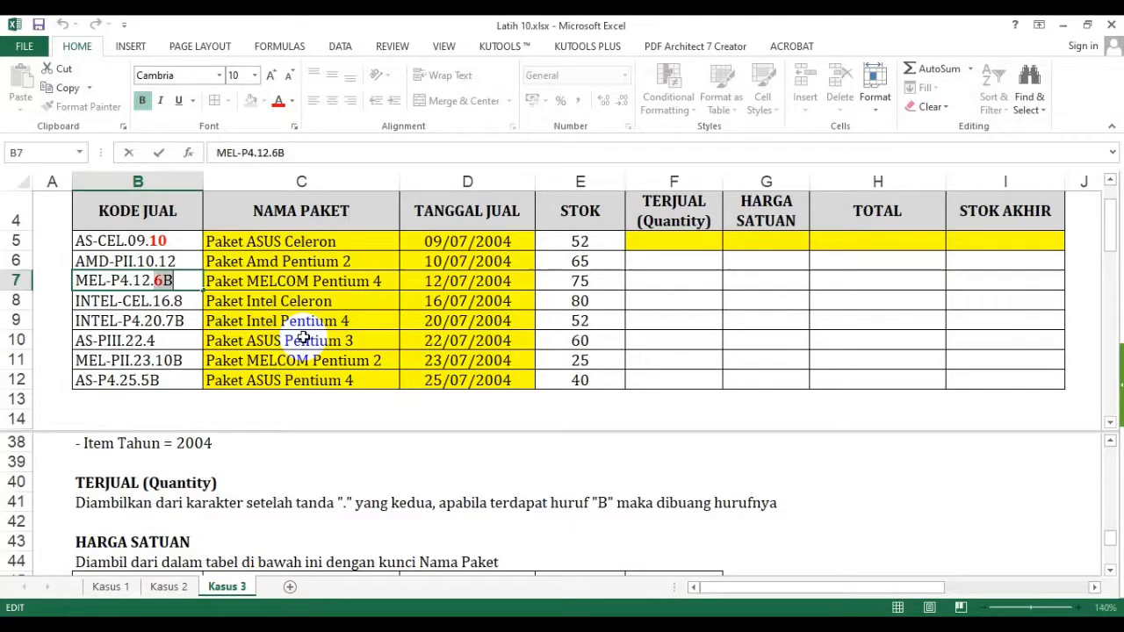
Rename the helper column heading in Q4 as Pengurang
key(Escape)
key(Right)
key(Right)
key(Right)
key(Right)
key(Right)
key(Right)
key(Right)
key(Right)
key(Right)
key(Right)
key(Right)
key(Right)
key(Right)
key(Right)
key(Right)
key(Right)
key(Right)
key(Right)
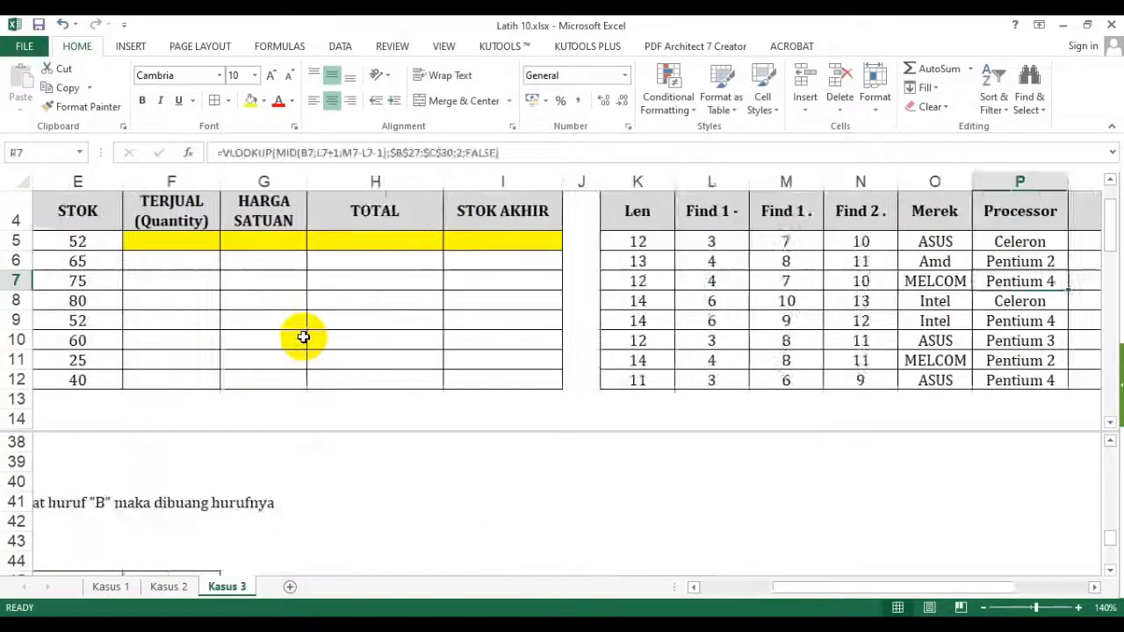
key(Left)
key(Left)
key(Left)
key(Up)
key(Up)
key(Up)
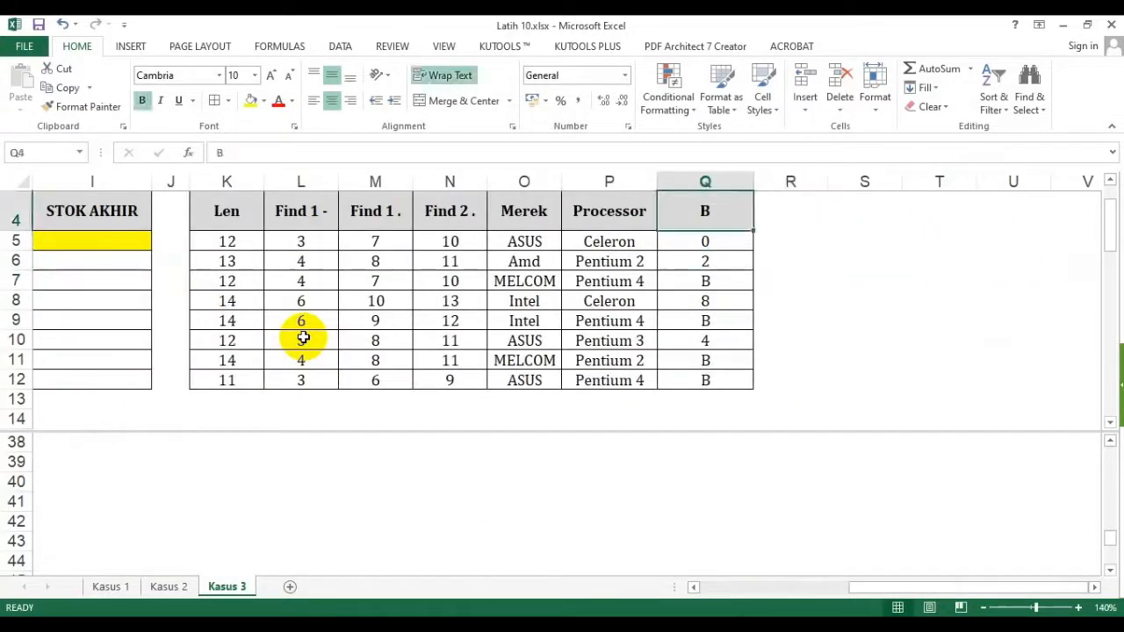
text(Pengurang)
key(Return)
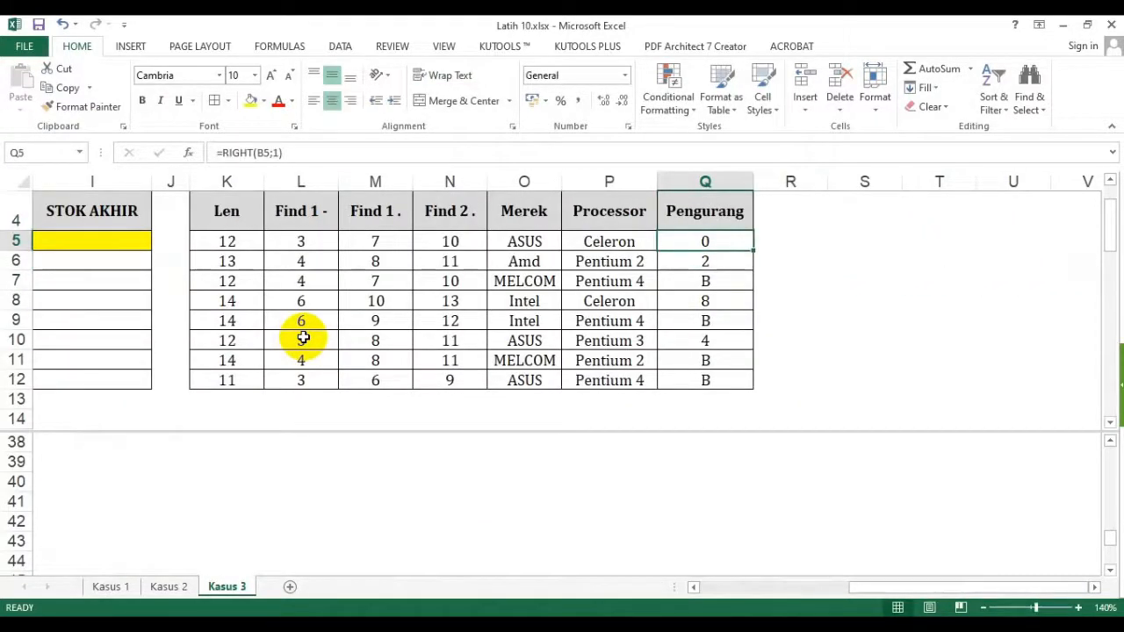
Change the Q5 formula to =IF(RIGHT(B5;1)="B";1;0) and fill it down to Q12
key(F2)
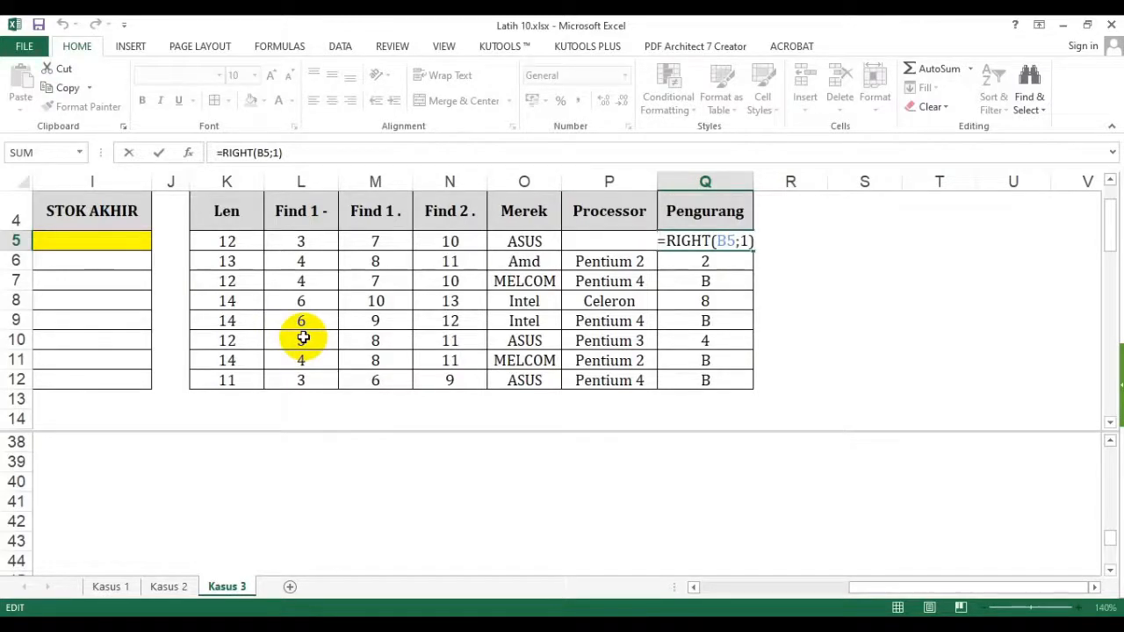
text(if()
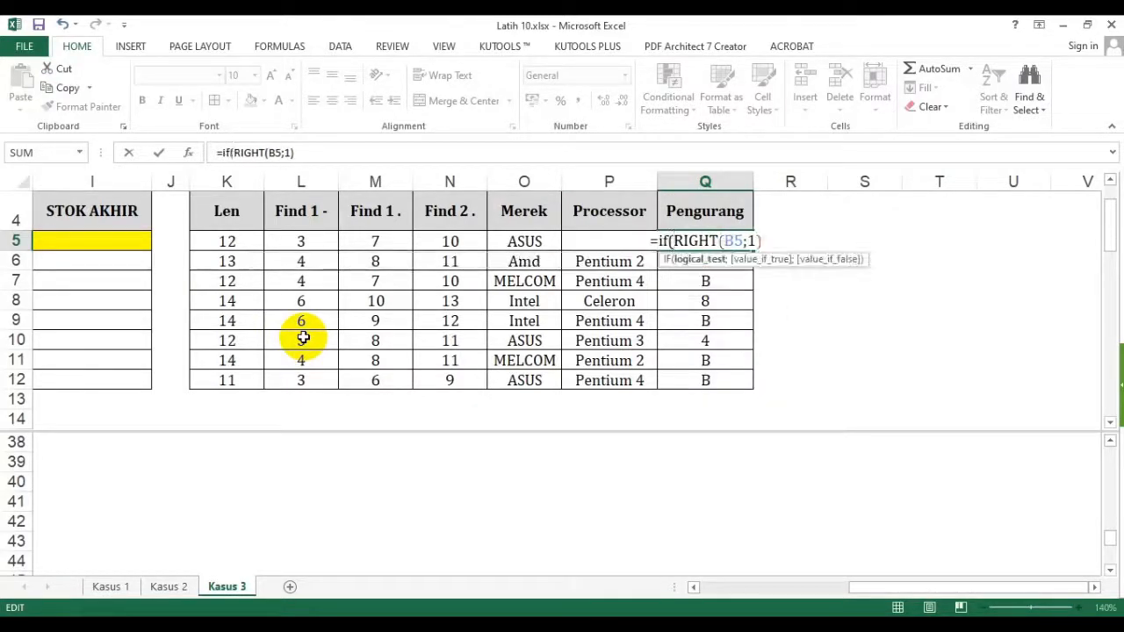
text(="B")
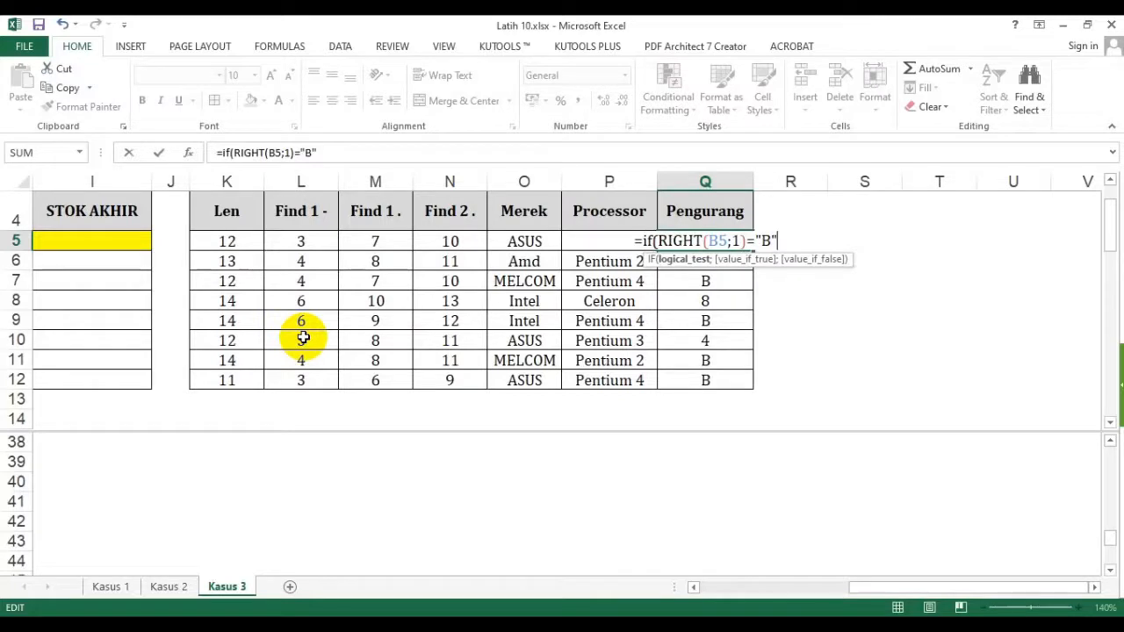
text(;1)
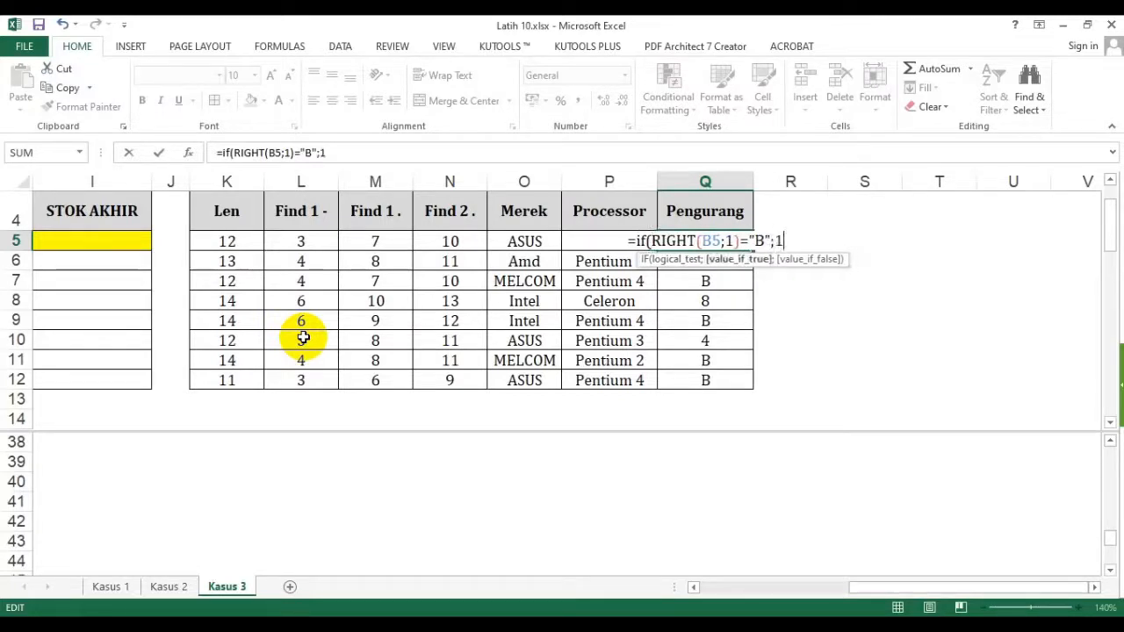
text(;)
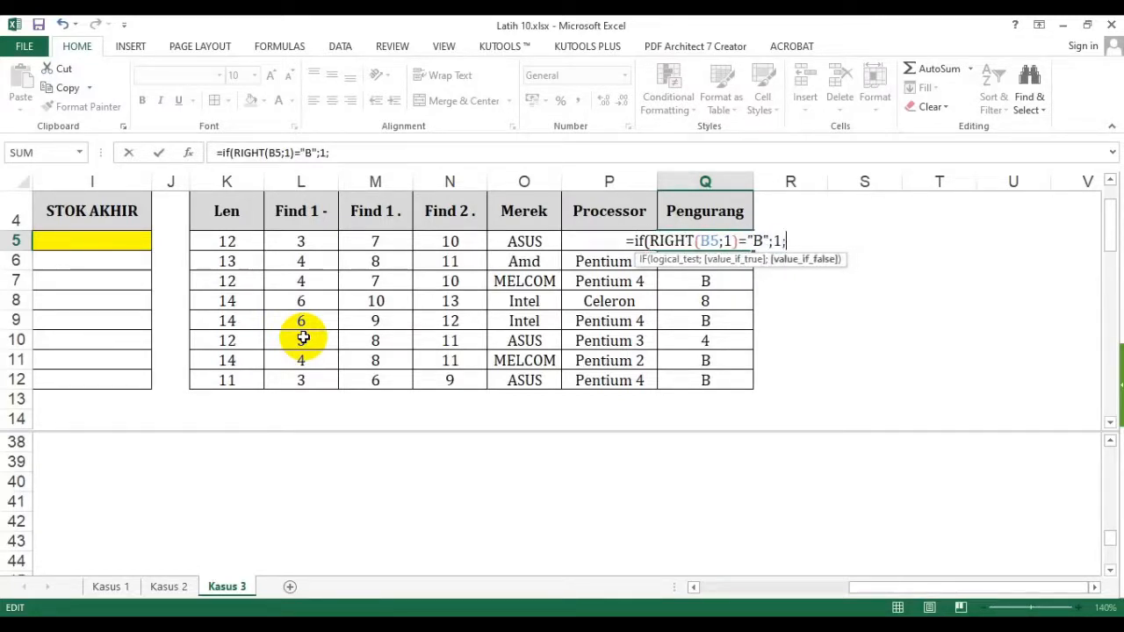
text(0))
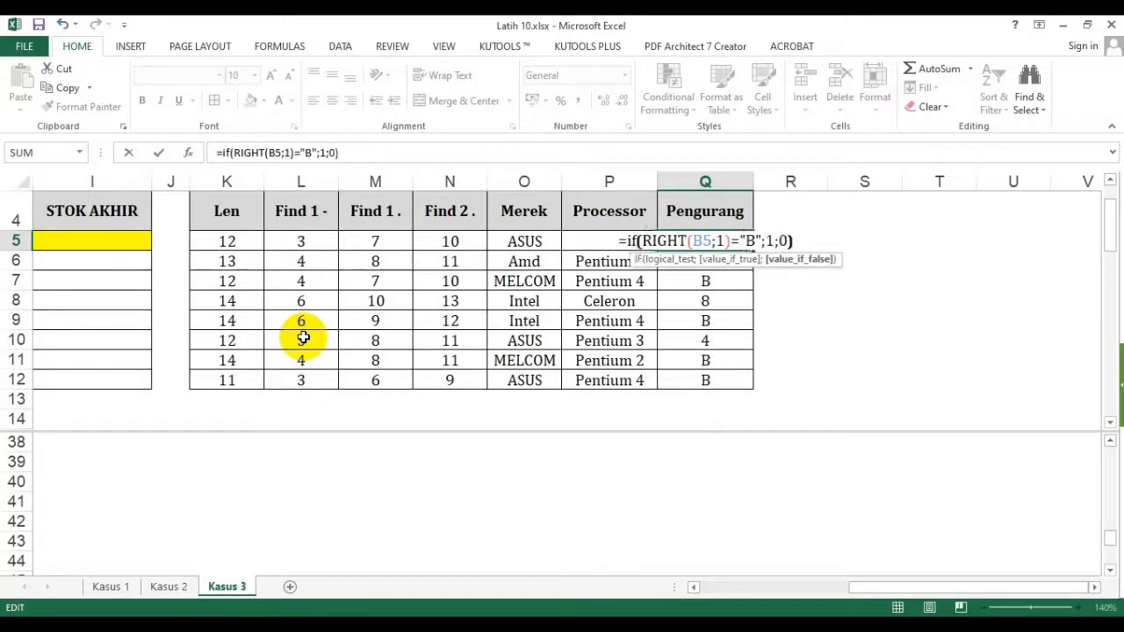
key(Return)
click(703, 243)
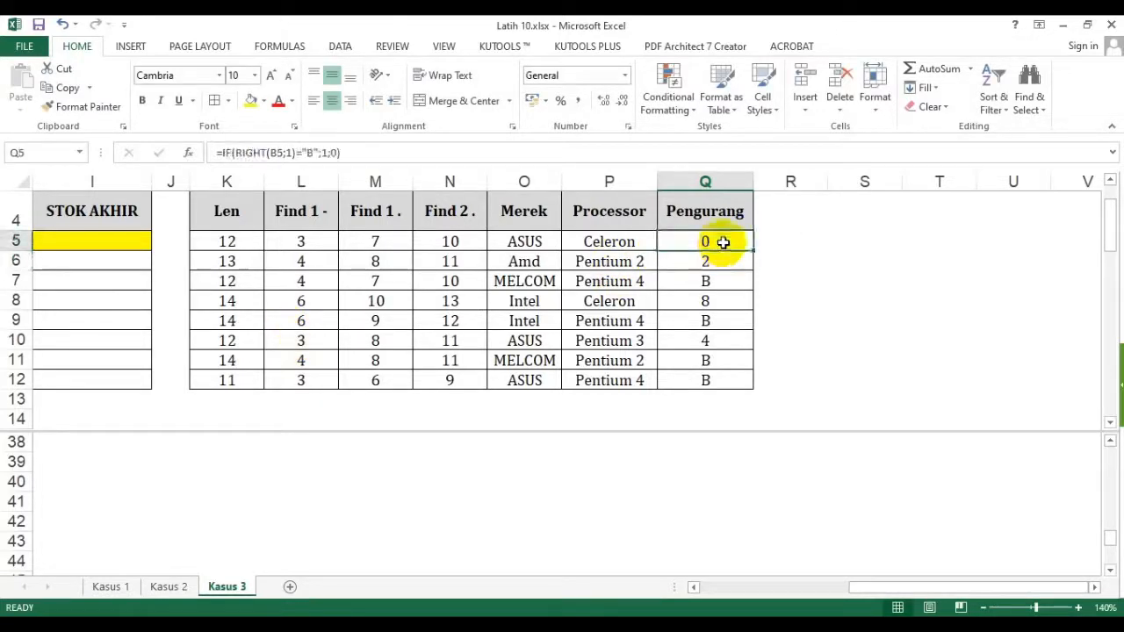
double_click(752, 251)
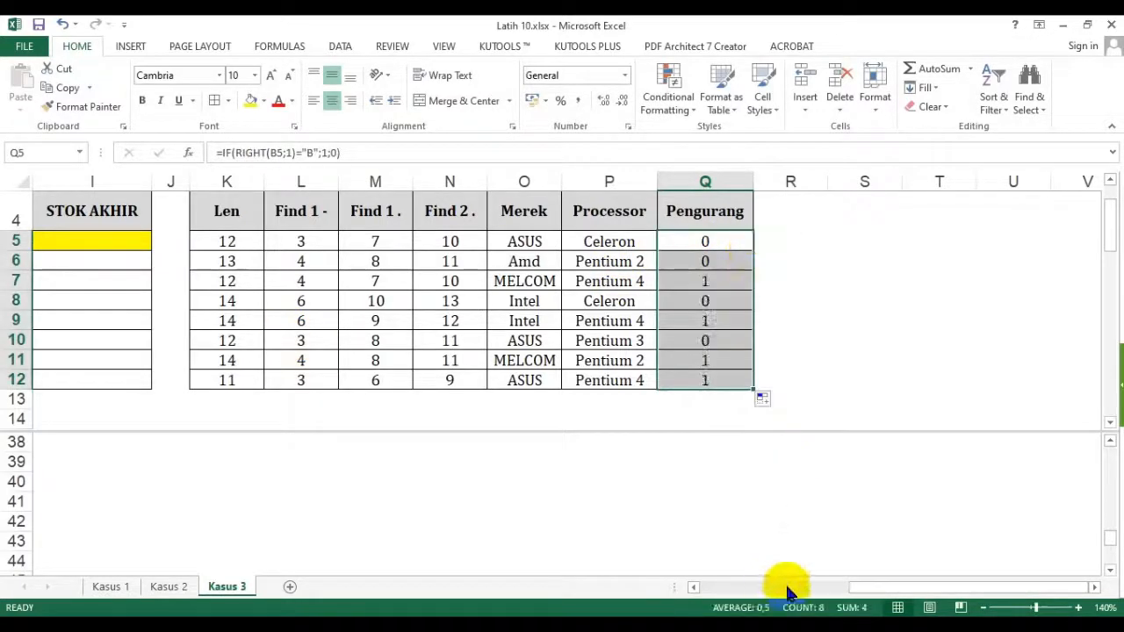
Enter =MID(B5;N5+1;K5-N5-Q5) in F5 to extract the TERJUAL (Quantity) from the sales code
drag(853, 586, 703, 586)
click(705, 240)
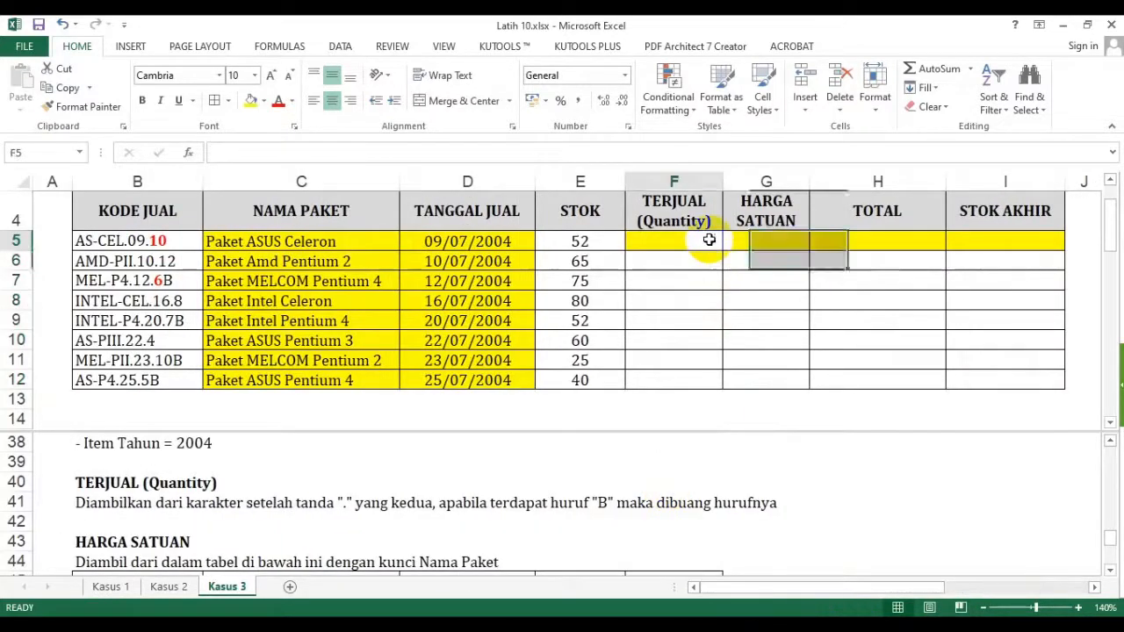
text(=mid()
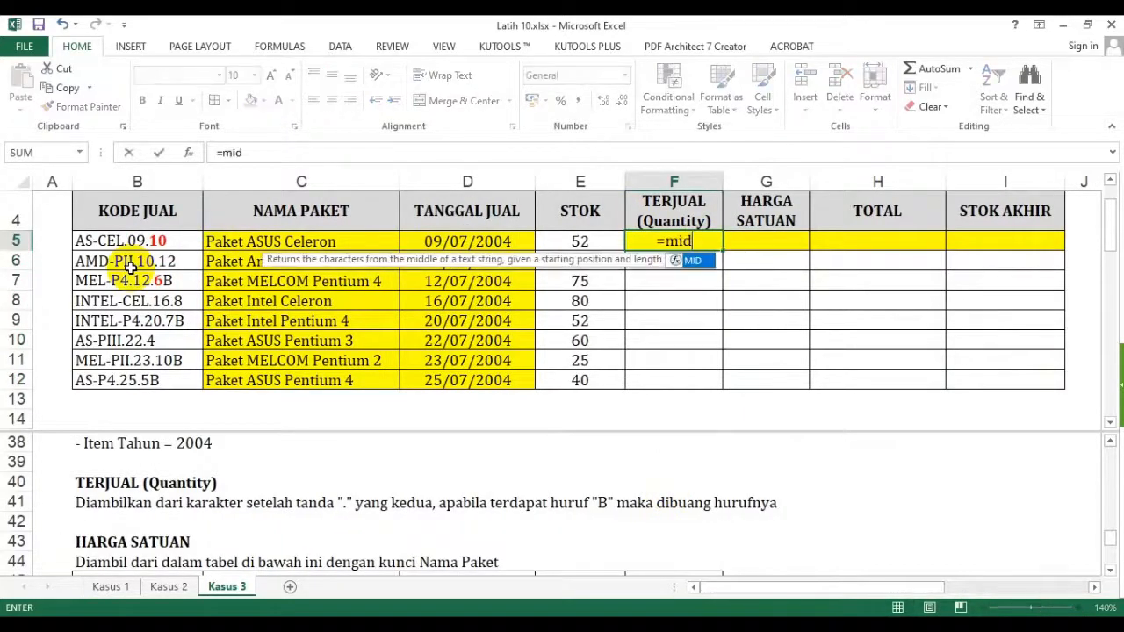
click(108, 235)
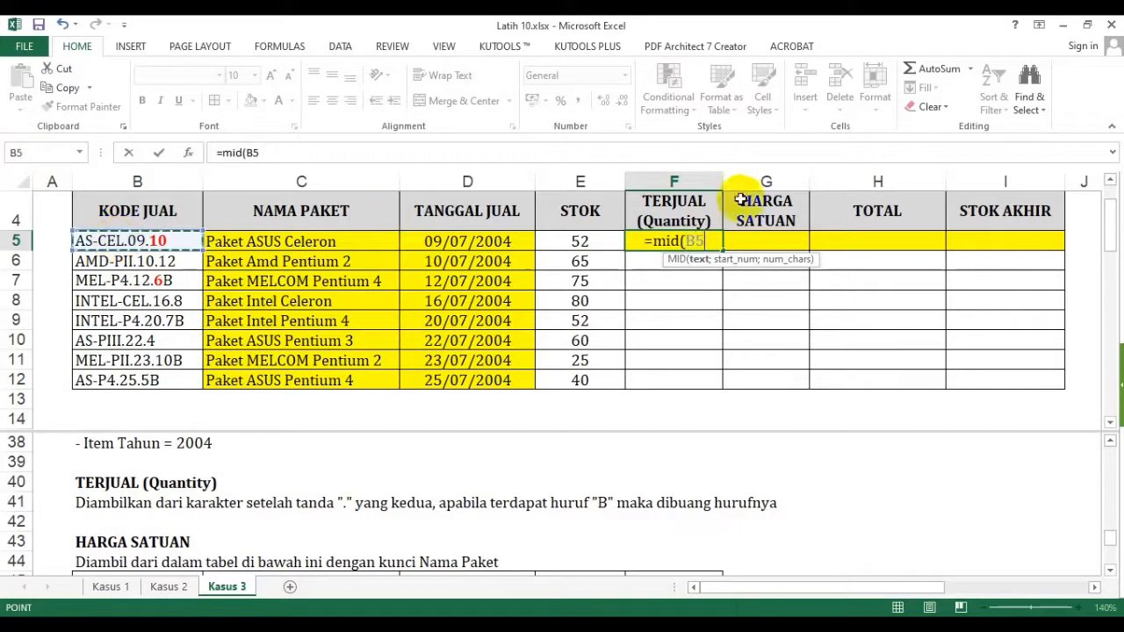
text(;)
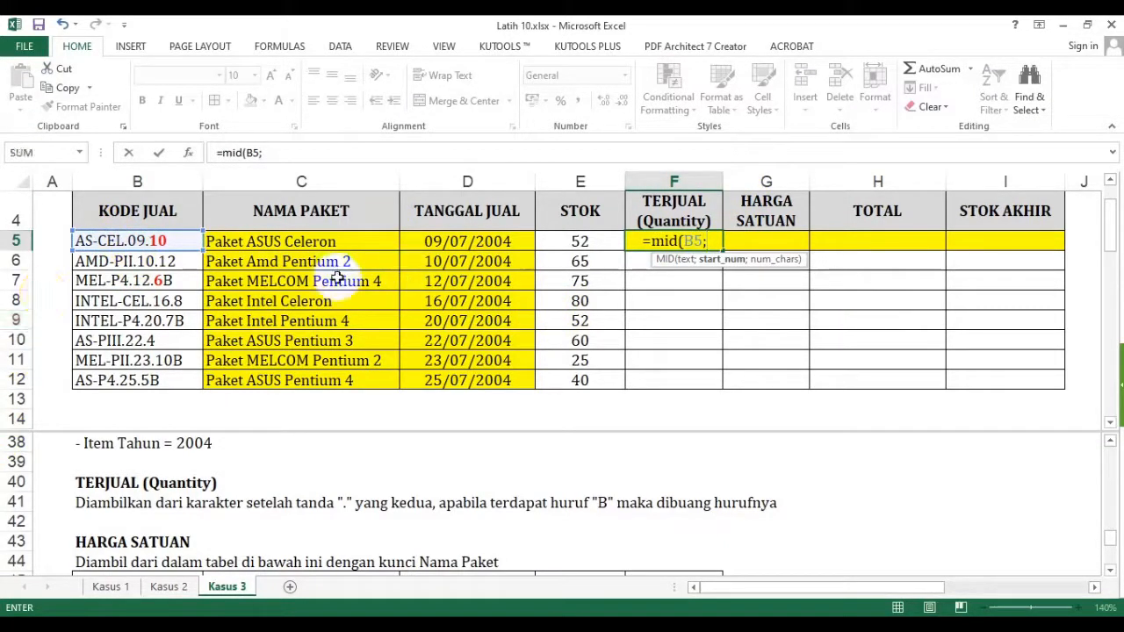
drag(799, 595, 942, 586)
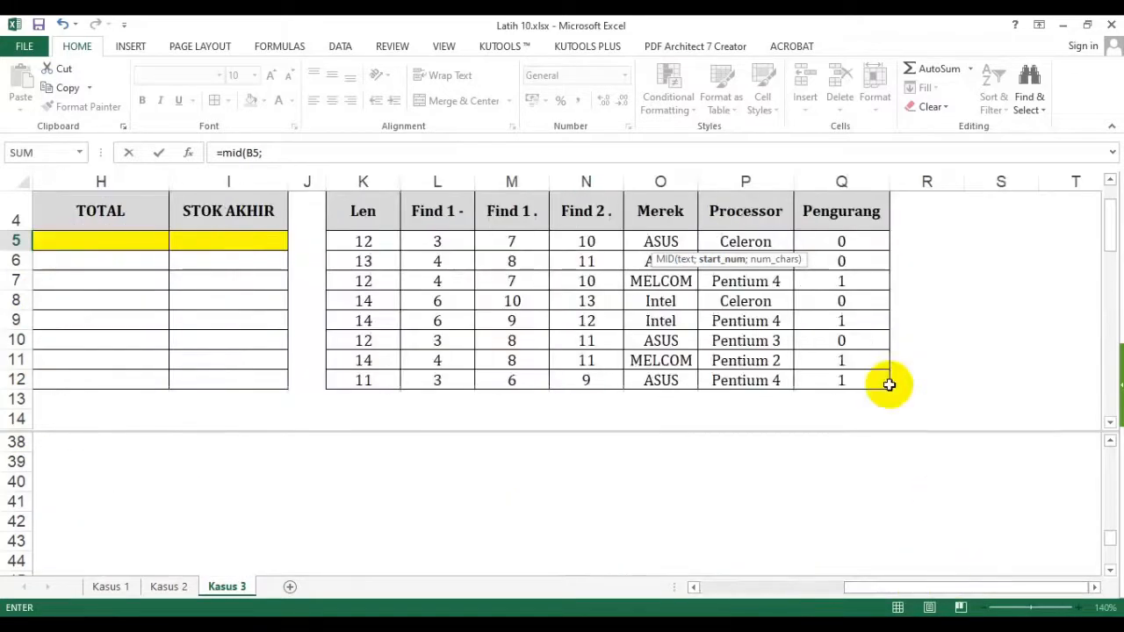
click(604, 239)
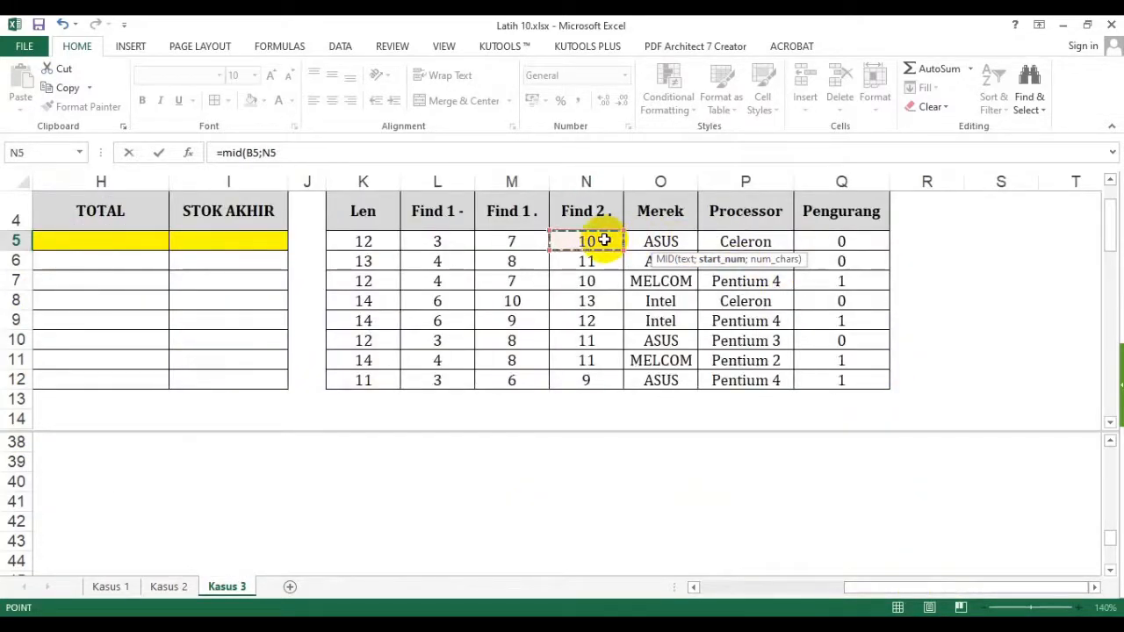
text(+1;)
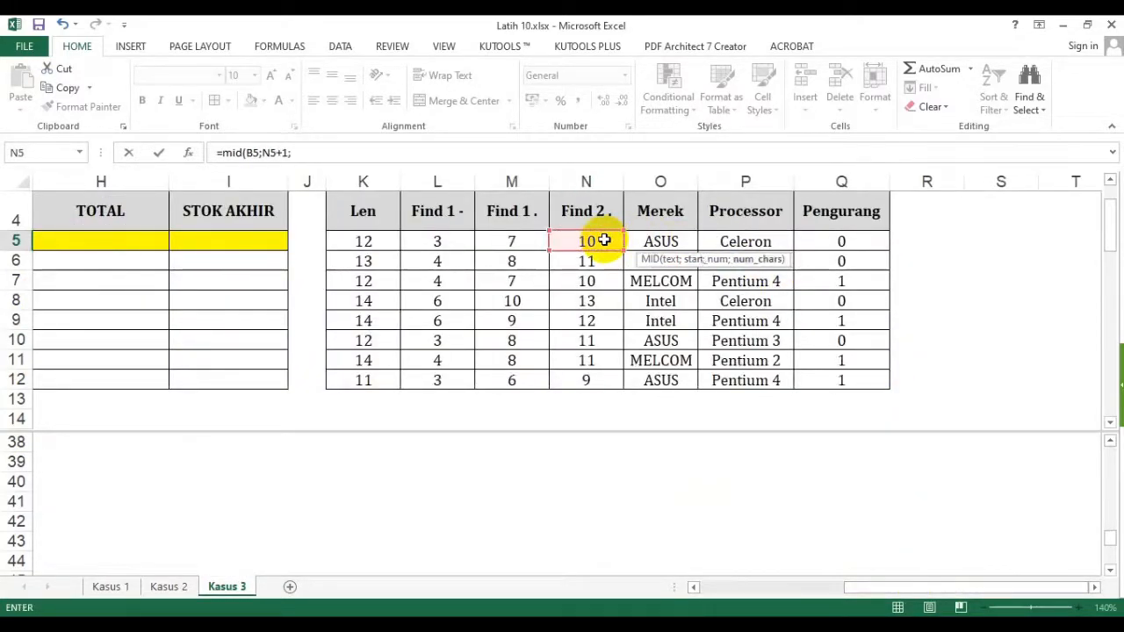
click(363, 241)
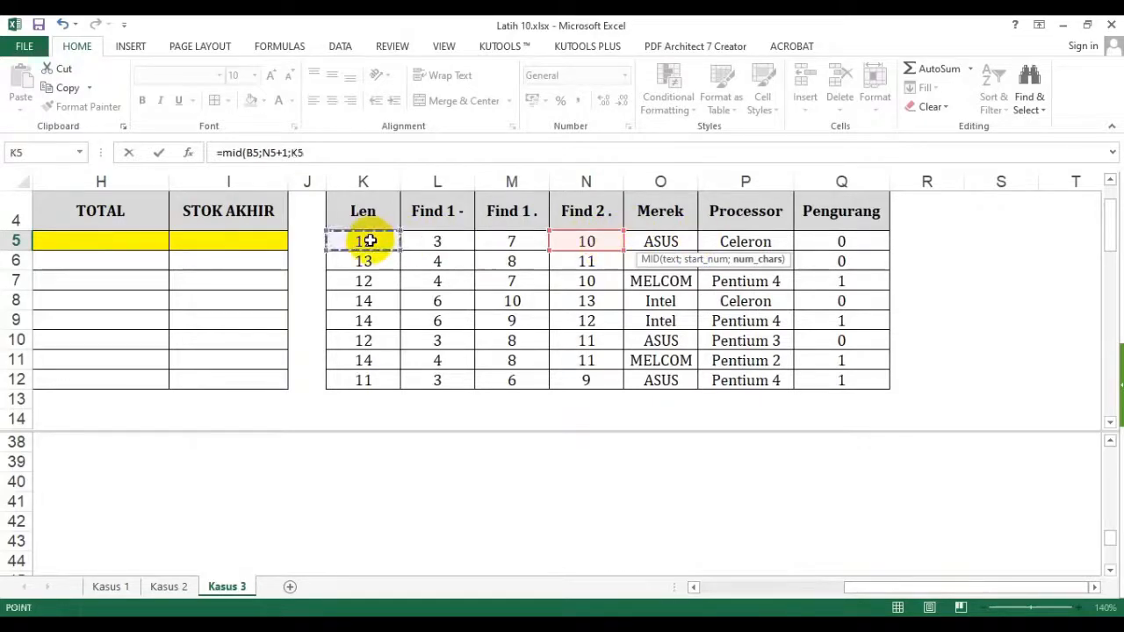
text(-)
click(586, 241)
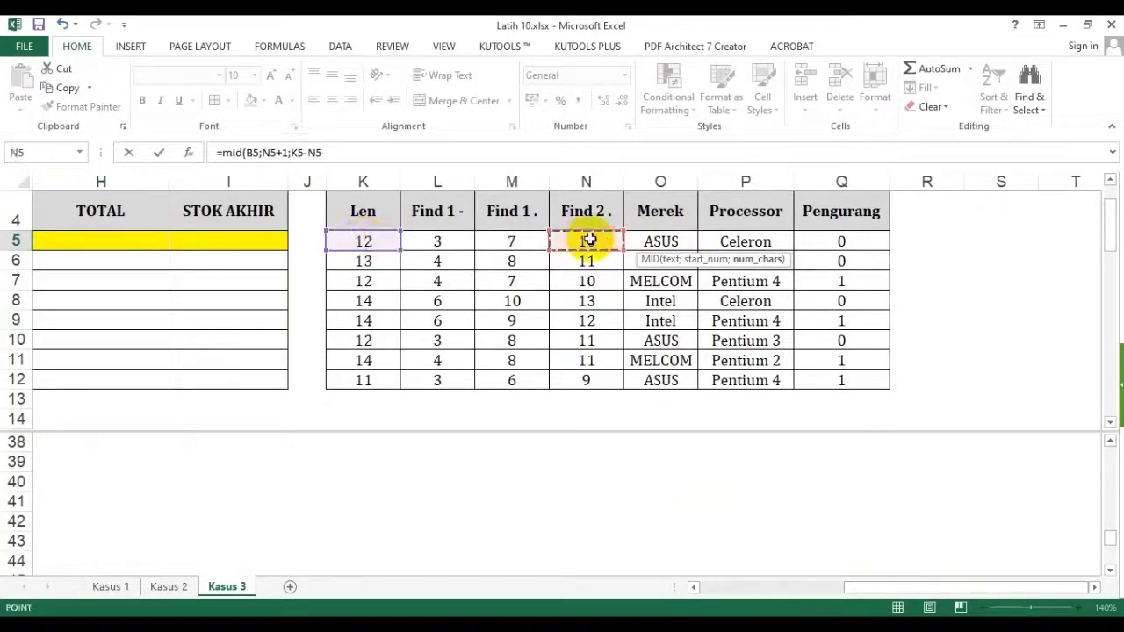
text(-)
click(839, 241)
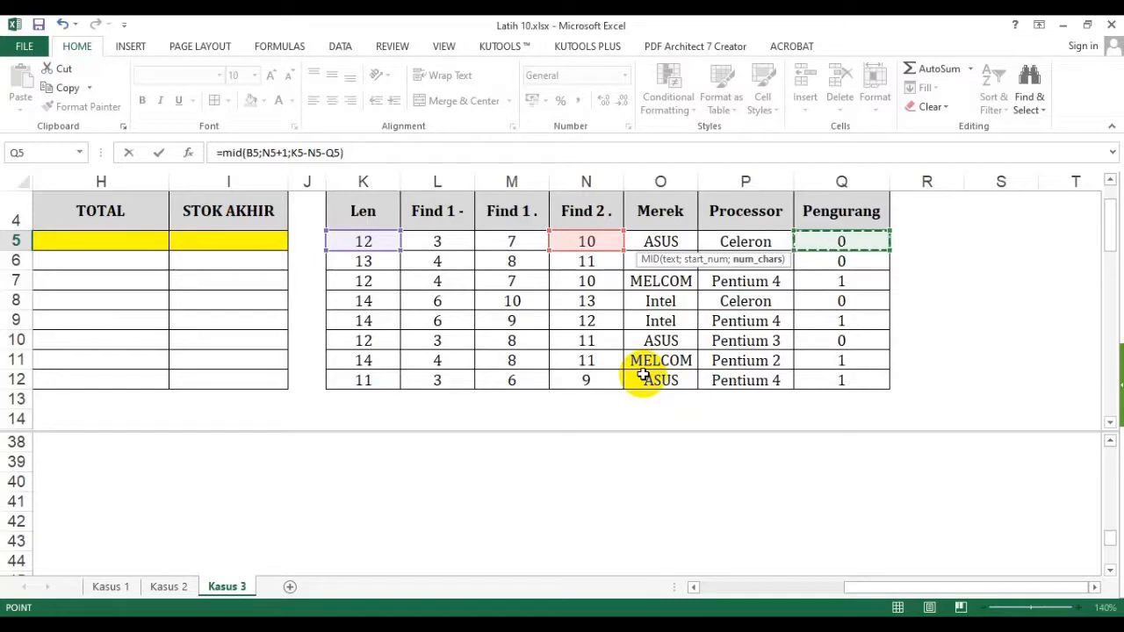
key(Return)
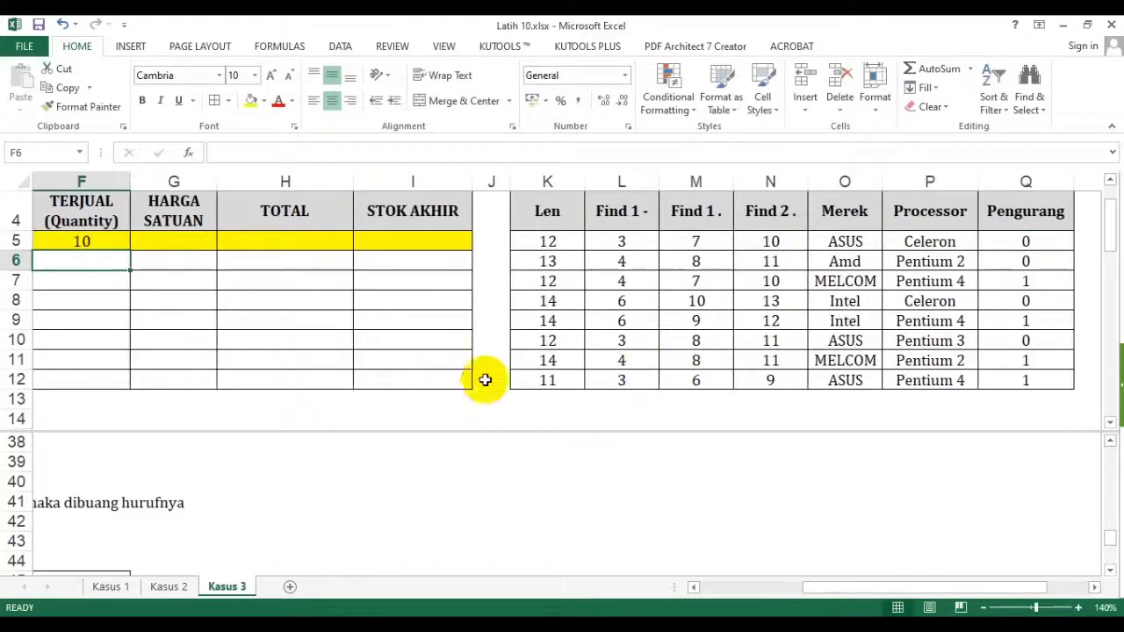
click(715, 587)
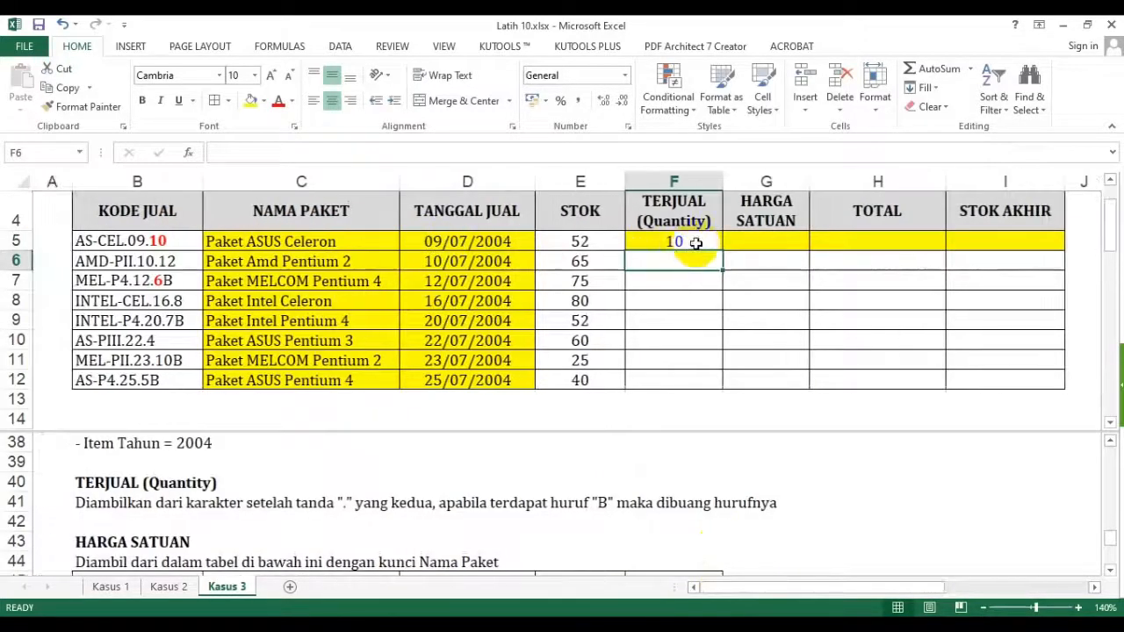
Fill the F5 quantity formula down to F12, and wrap F5's formula in VALUE as =VALUE(MID(B5;N5+1;K5-N5-Q5))
click(710, 247)
drag(721, 251, 728, 388)
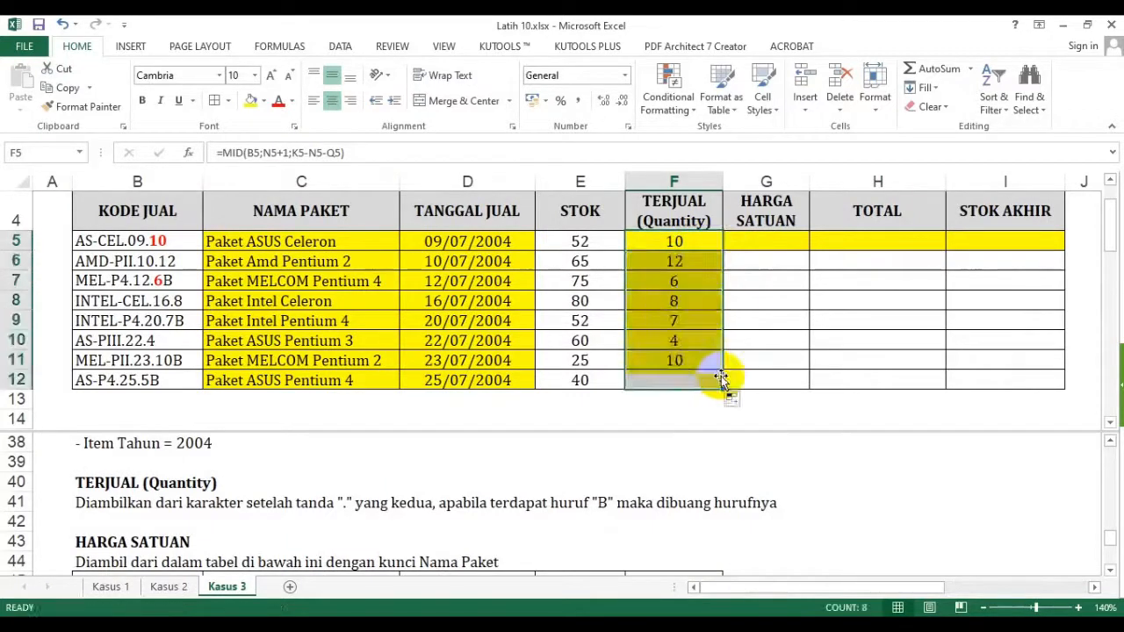
click(692, 239)
key(F2)
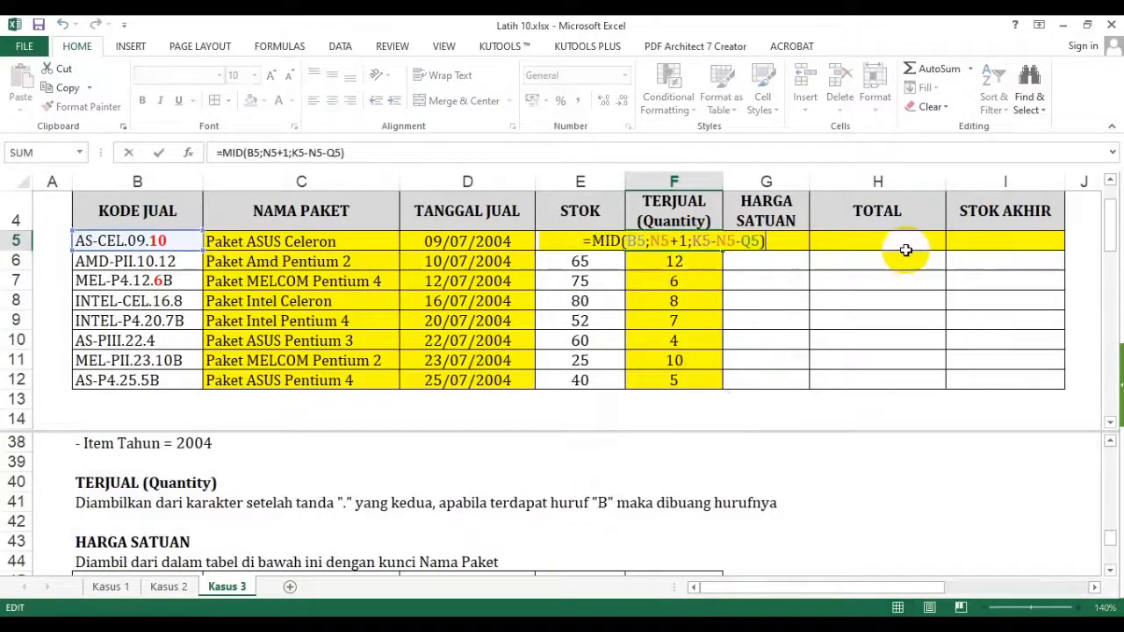
text(value)
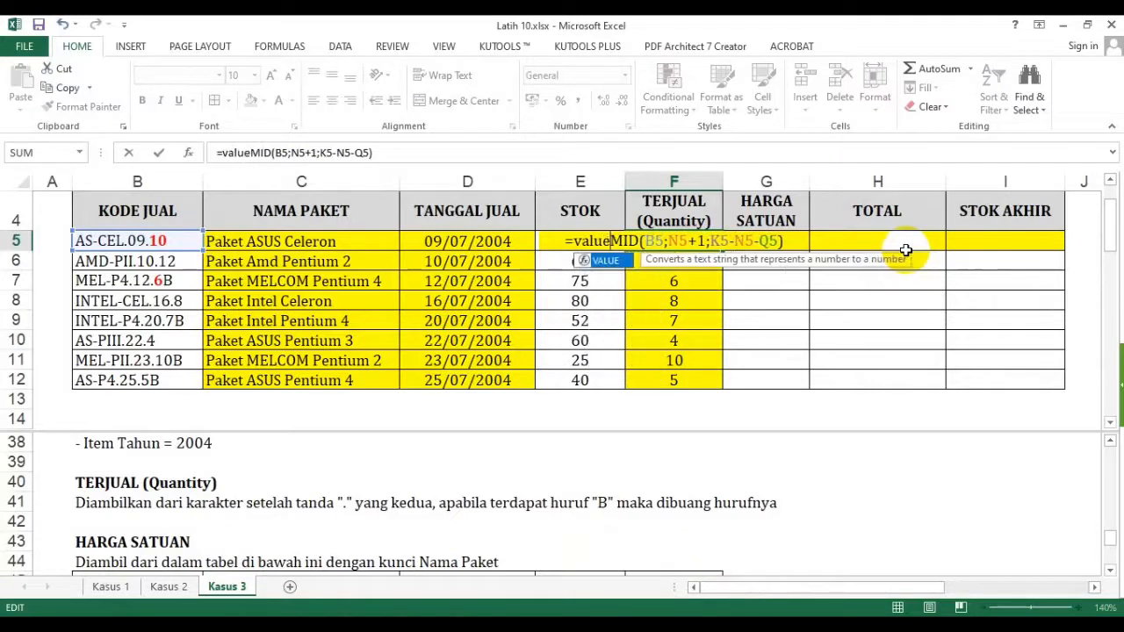
text(()
text())
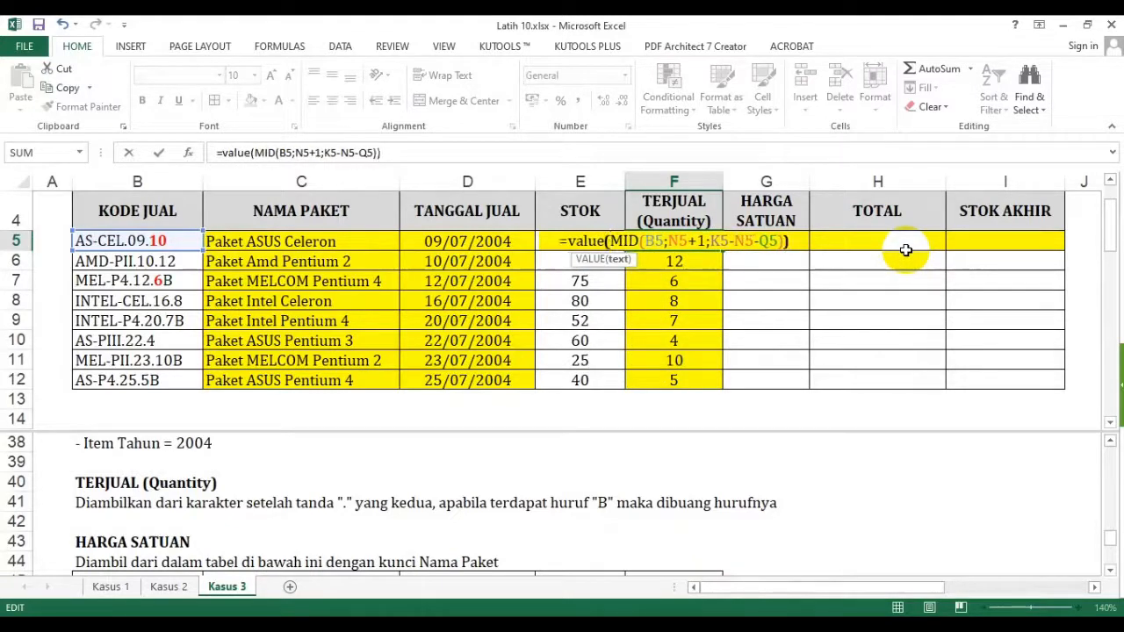
key(Return)
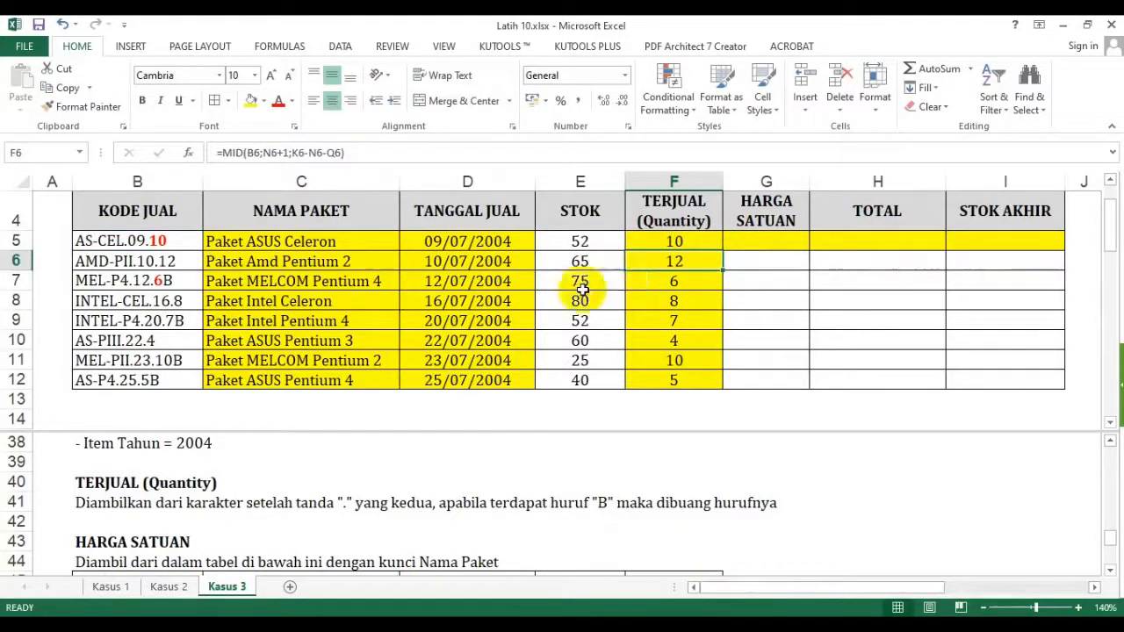
Fill the VALUE formula from F5 down to F12 and check the copied formulas in the TERJUAL column
click(667, 243)
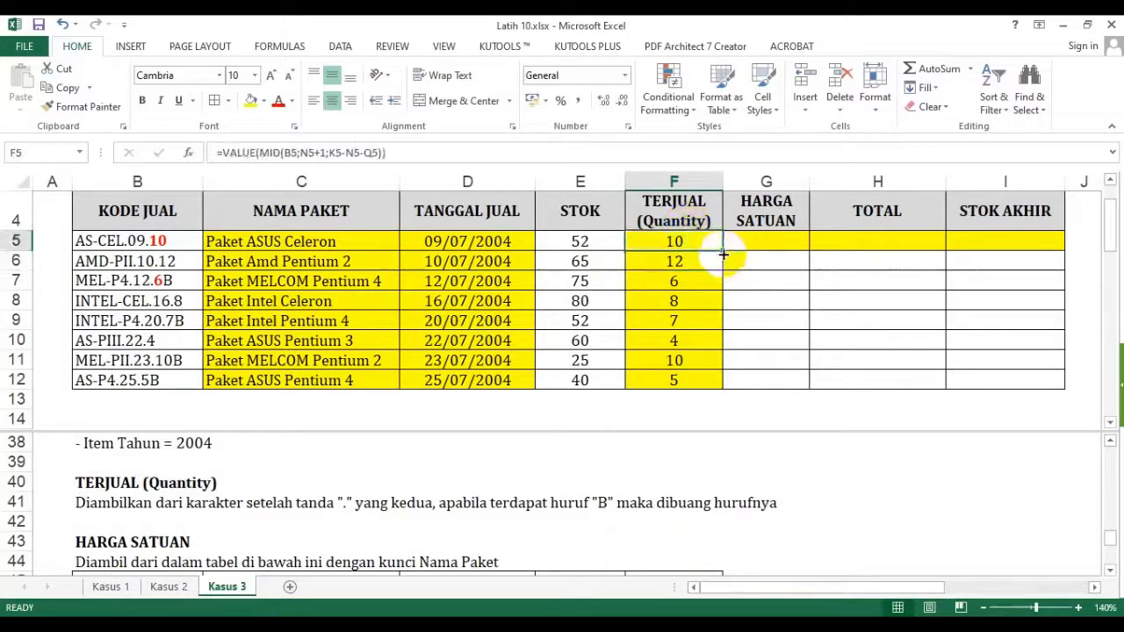
double_click(721, 252)
click(695, 243)
click(698, 280)
click(690, 318)
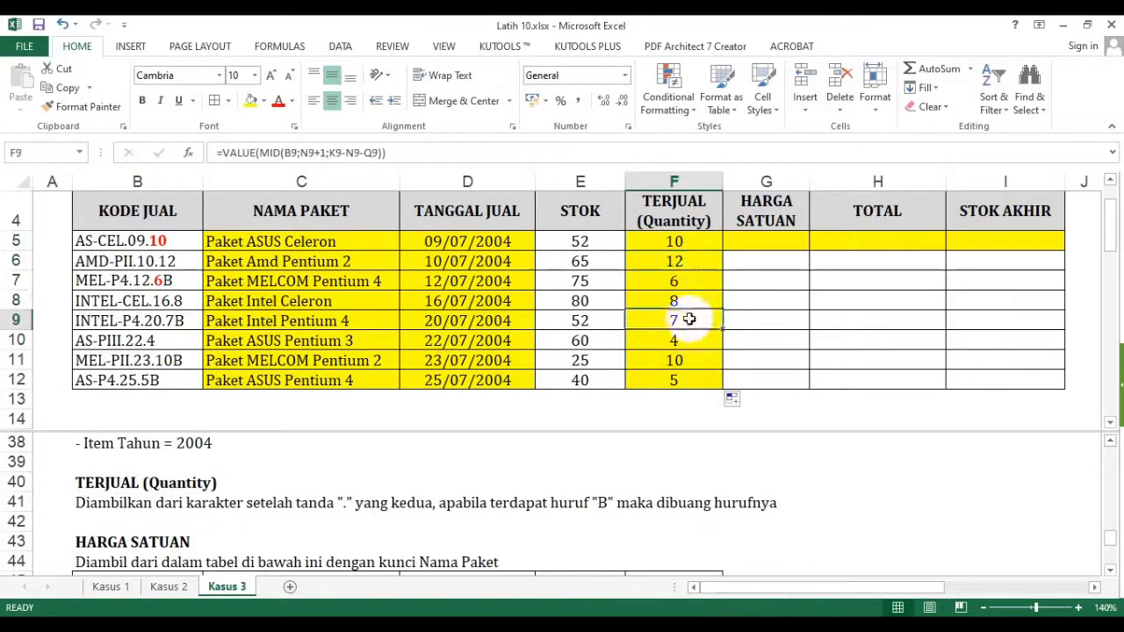
click(681, 241)
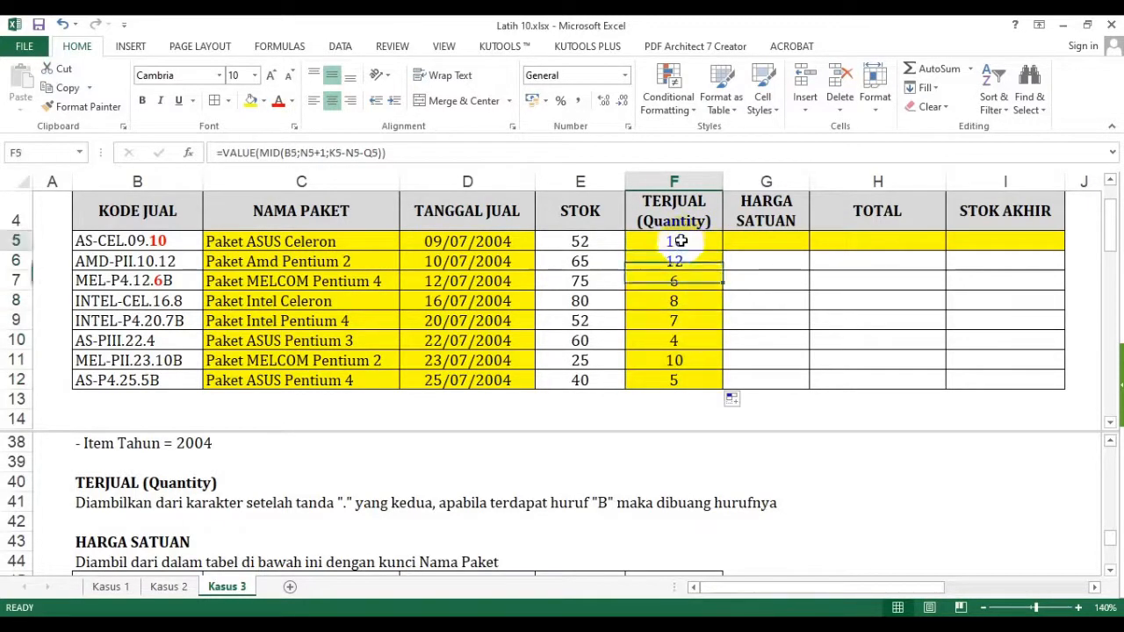
Examine the HARGA SATUAN instruction, its processor and brand price table, and the Merek and Processor helper columns
click(462, 535)
scroll(462, 529, down, 1)
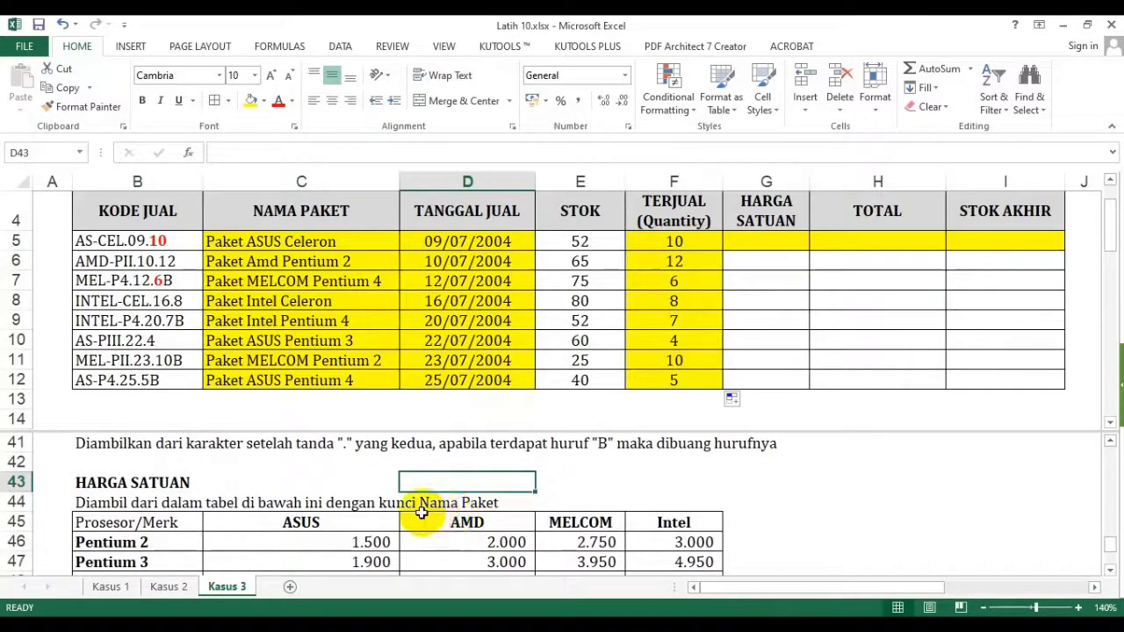
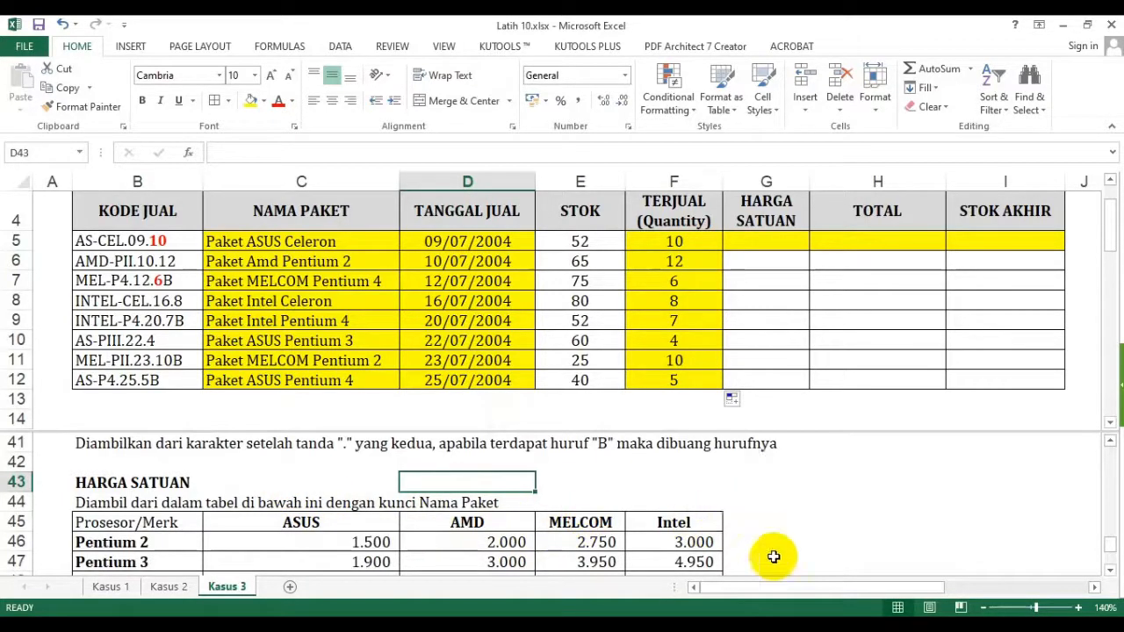
drag(827, 587, 954, 585)
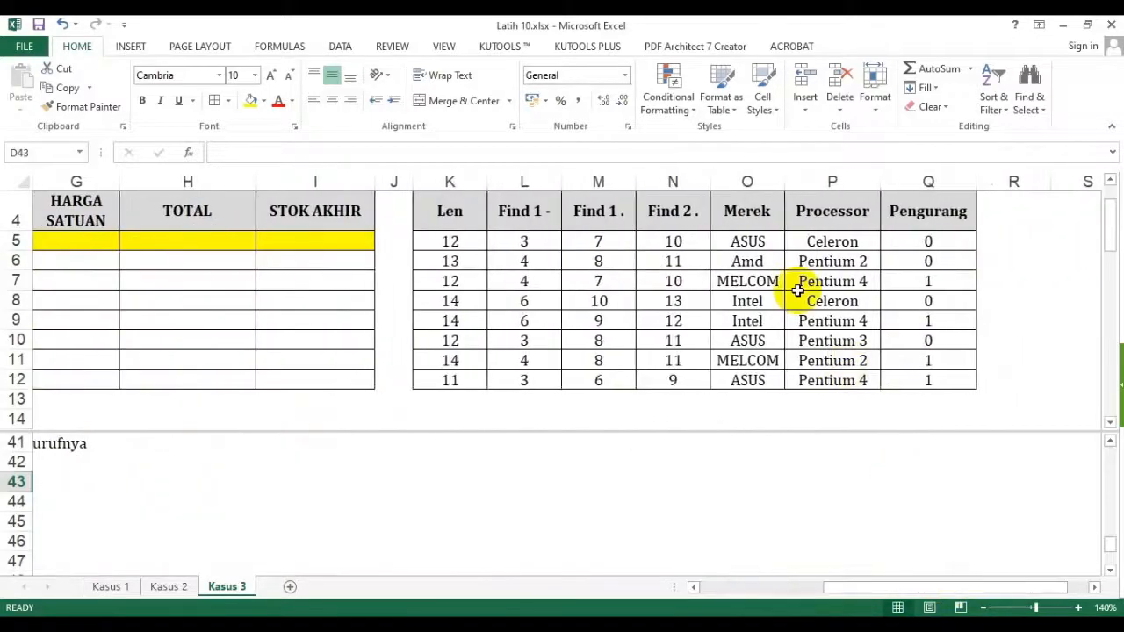
drag(764, 242, 832, 320)
drag(858, 594, 728, 594)
scroll(400, 500, down, 1)
scroll(399, 500, up, 2)
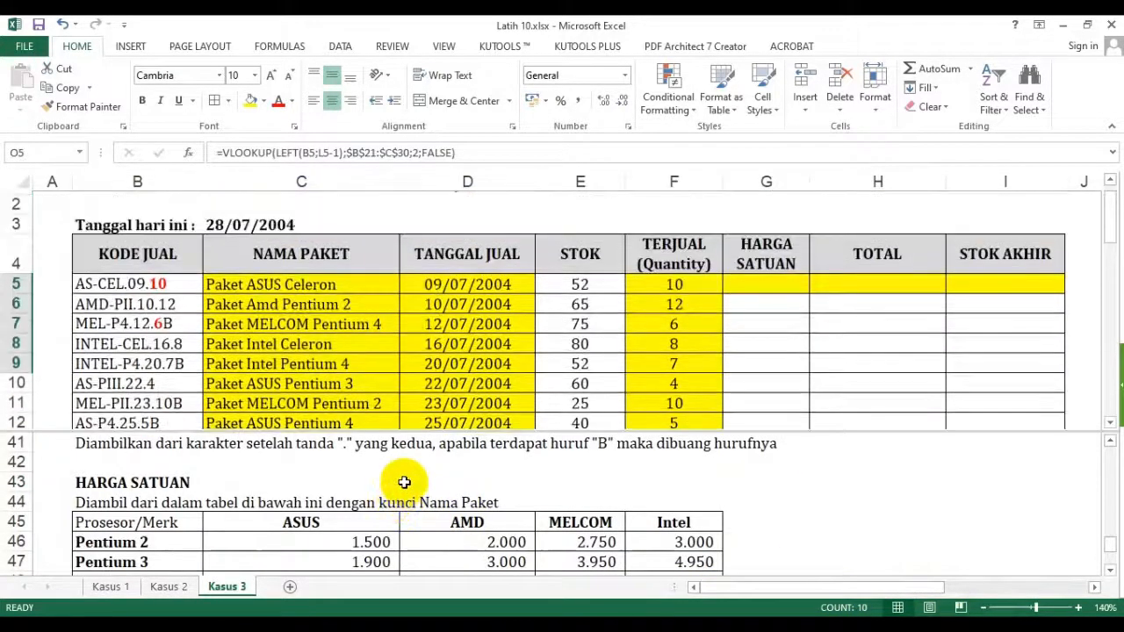
click(393, 520)
click(450, 386)
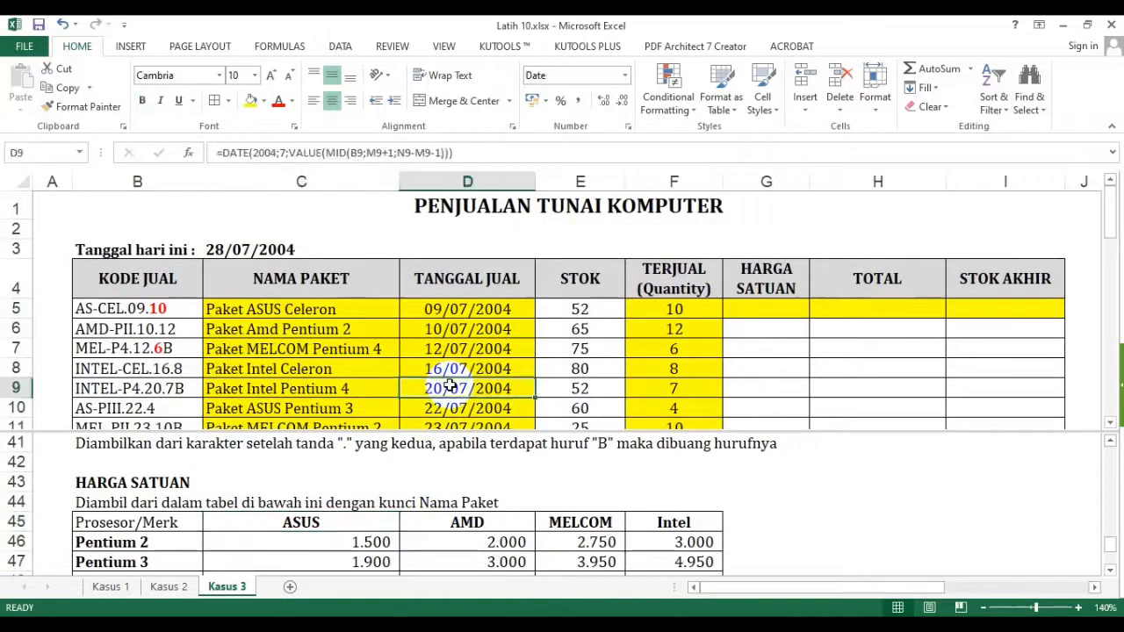
scroll(450, 386, down, 1)
click(427, 523)
scroll(427, 527, down, 1)
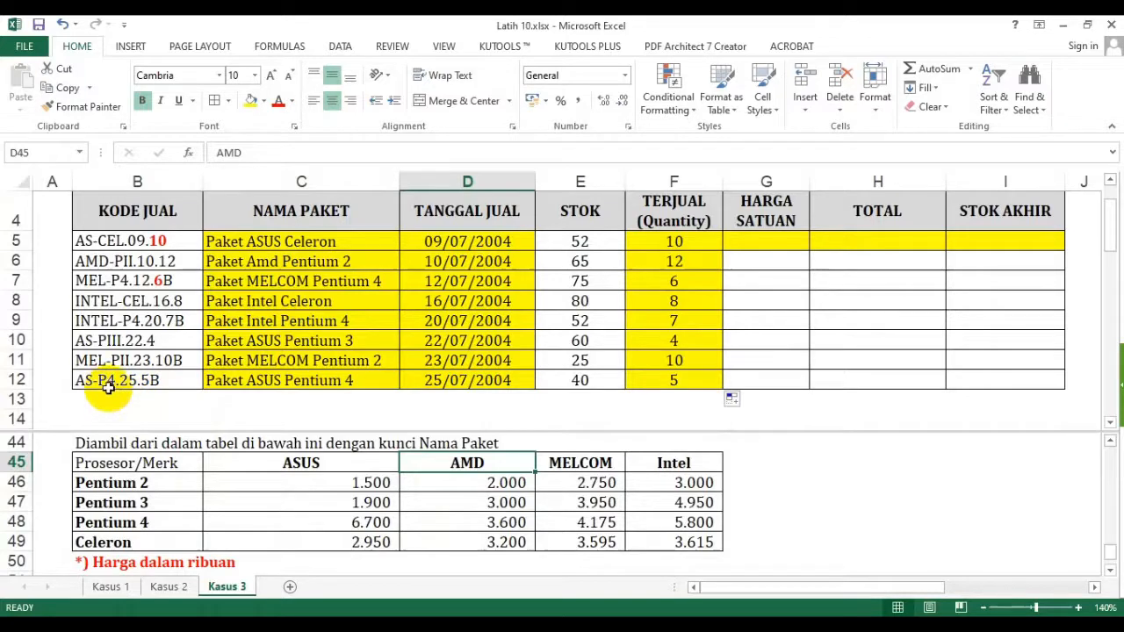
Highlight the processor names in B46:B49 of the price table with yellow fill
drag(172, 483, 167, 543)
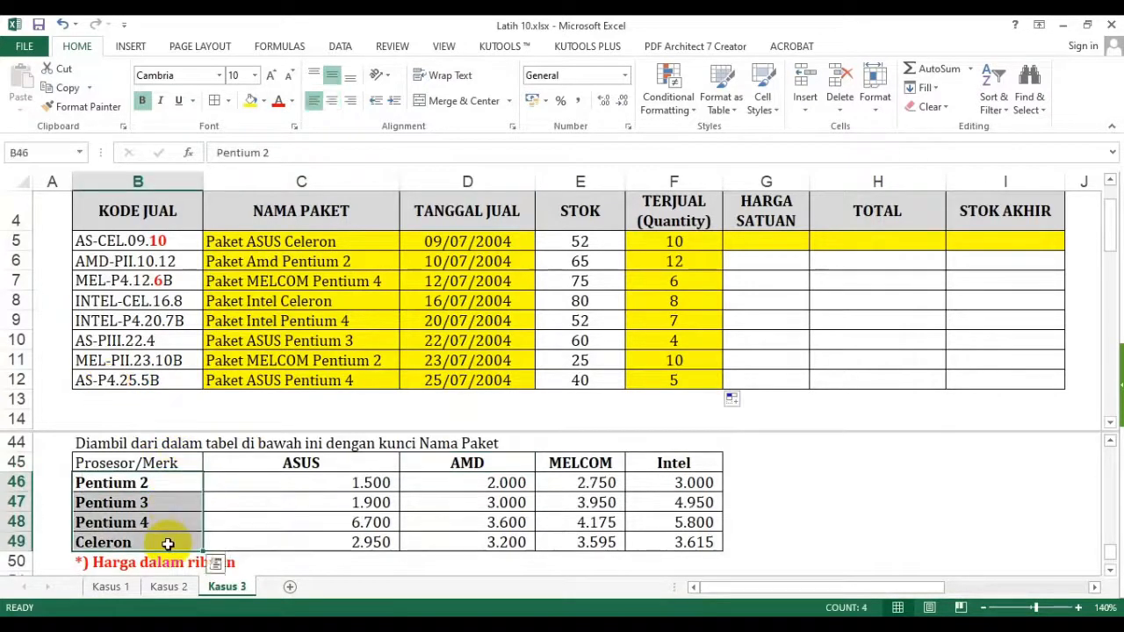
drag(301, 462, 419, 461)
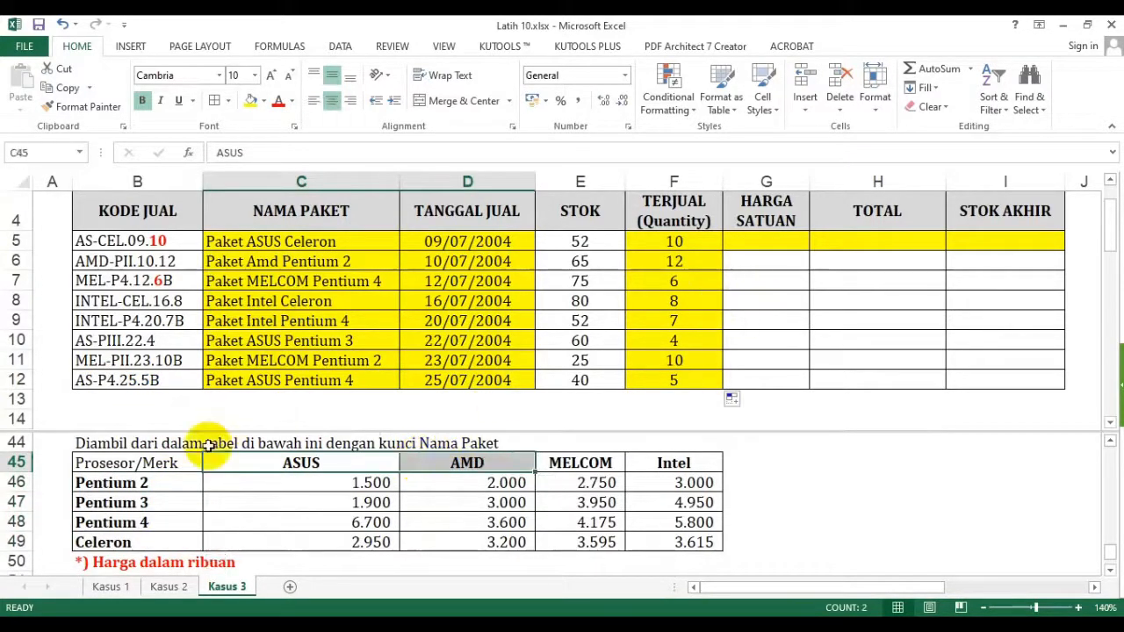
drag(172, 482, 166, 541)
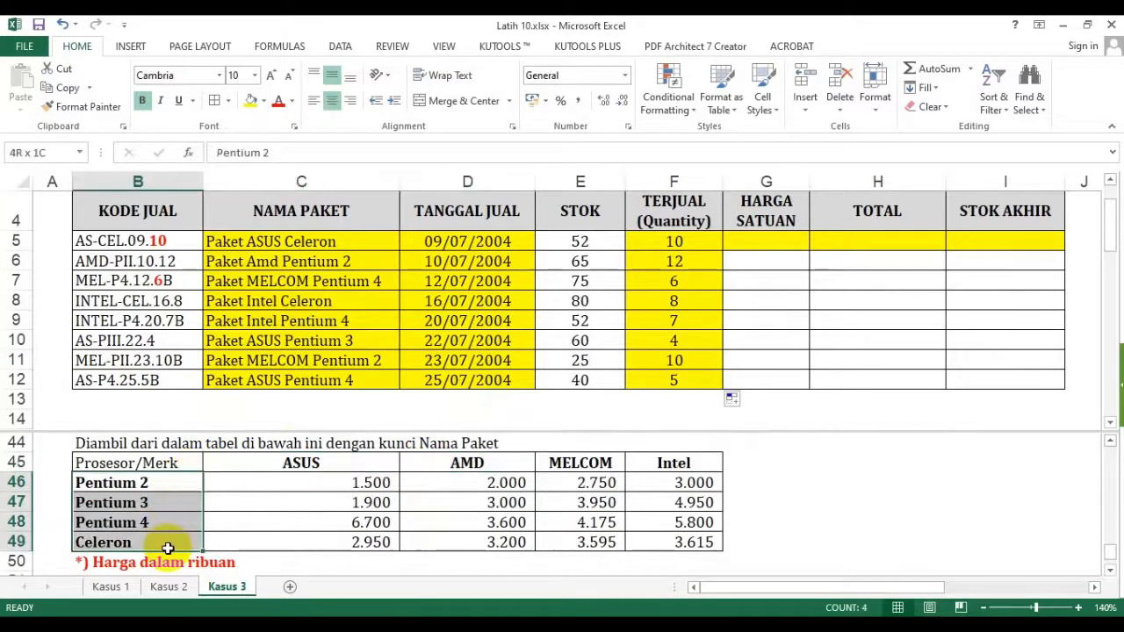
click(251, 101)
Start a VLOOKUP formula in G5 with P5 as the lookup value and $B$46:$F$49 as the absolute table range
click(772, 240)
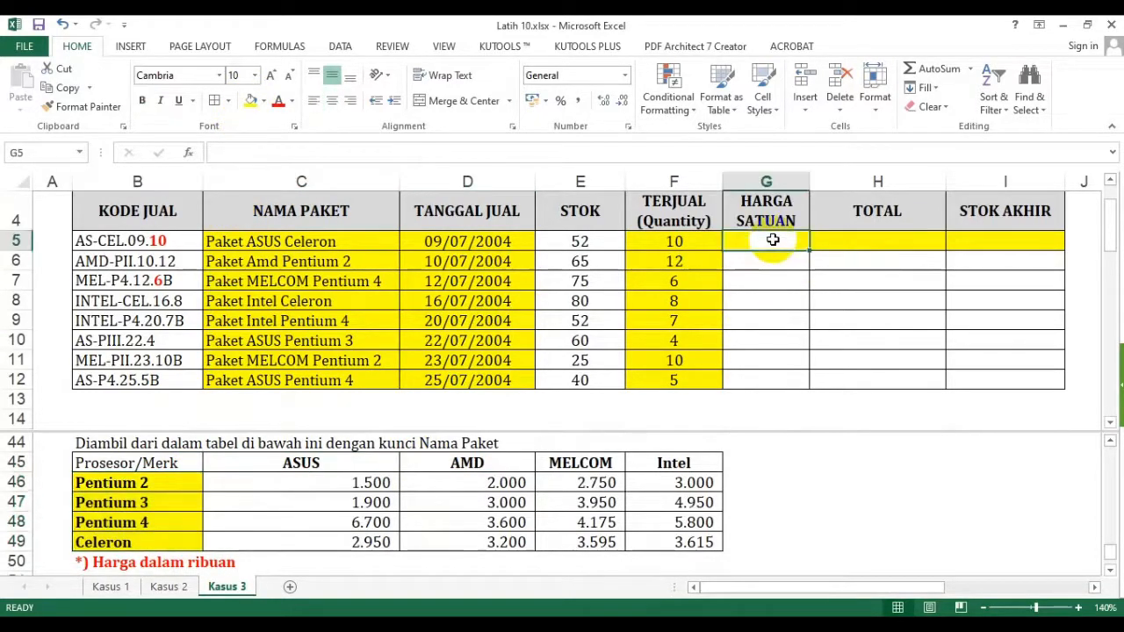
text(=vlookup)
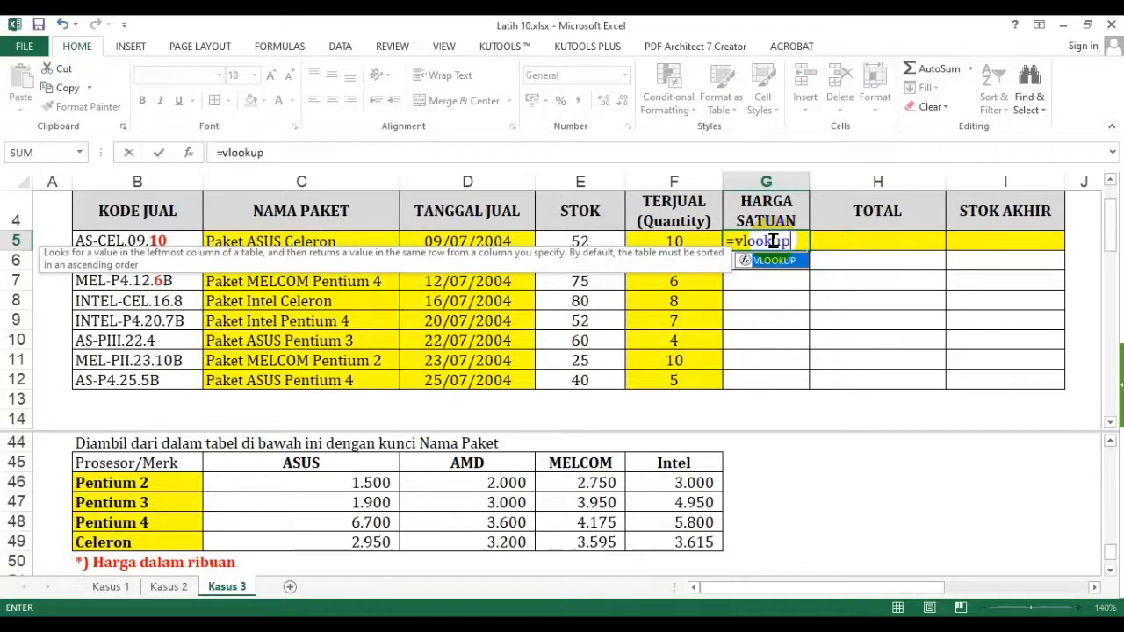
text(()
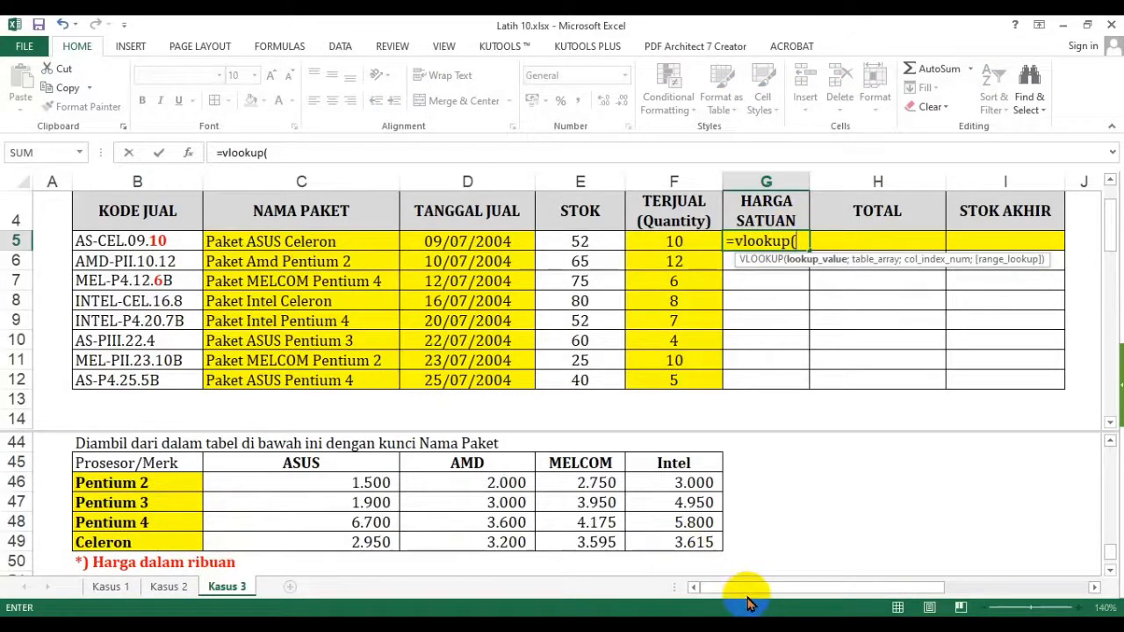
drag(753, 593, 896, 586)
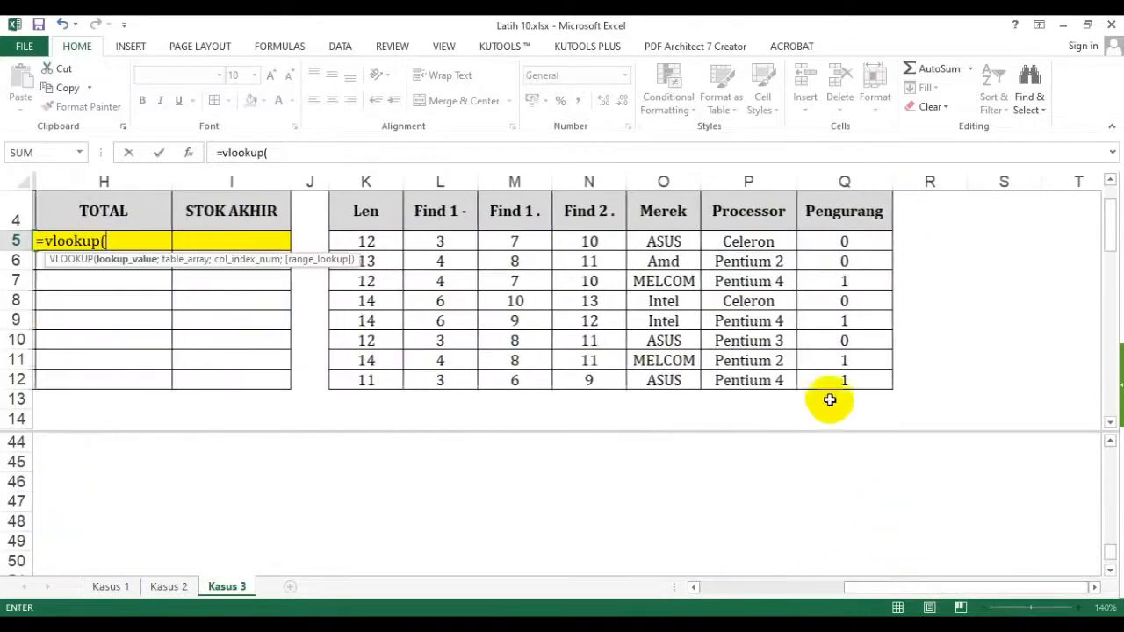
click(744, 242)
text(;)
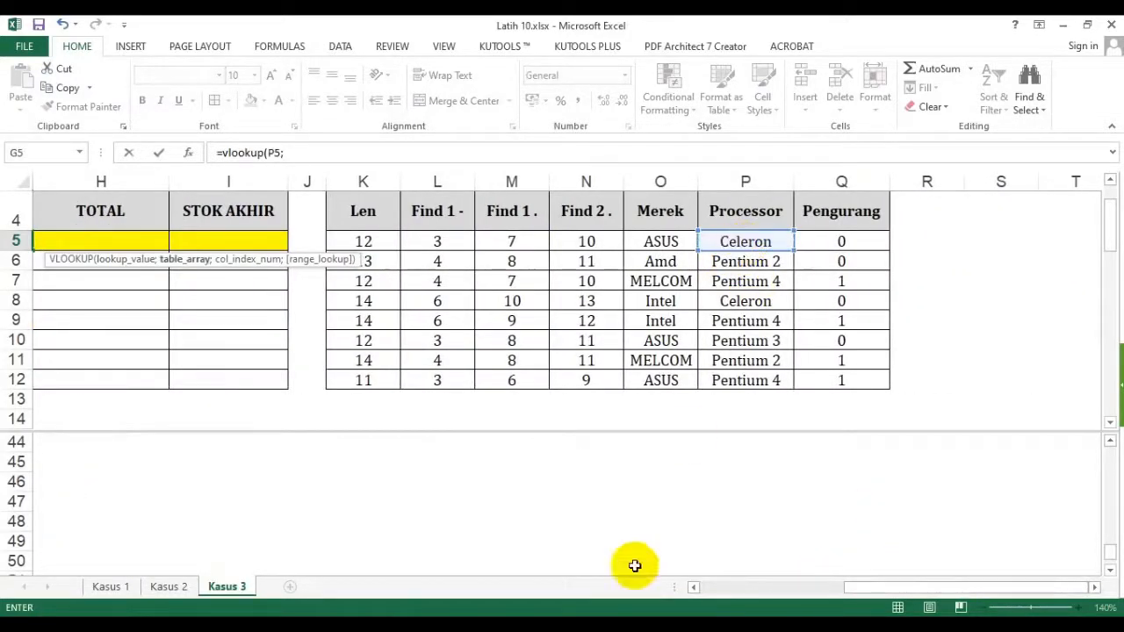
click(722, 587)
click(723, 587)
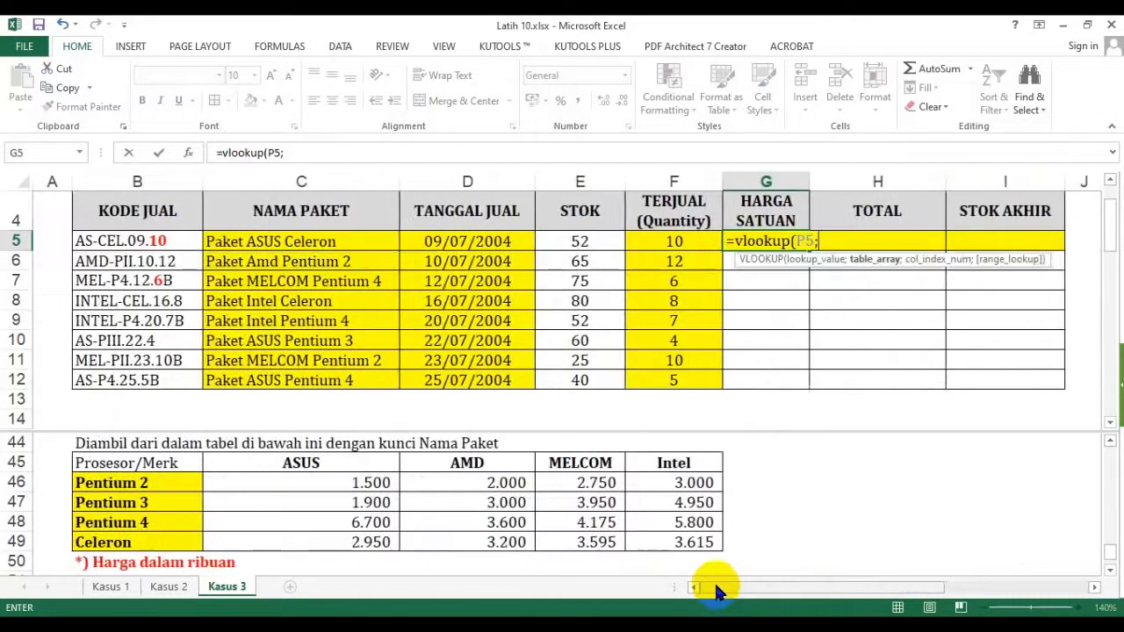
drag(147, 484, 648, 545)
key(F4)
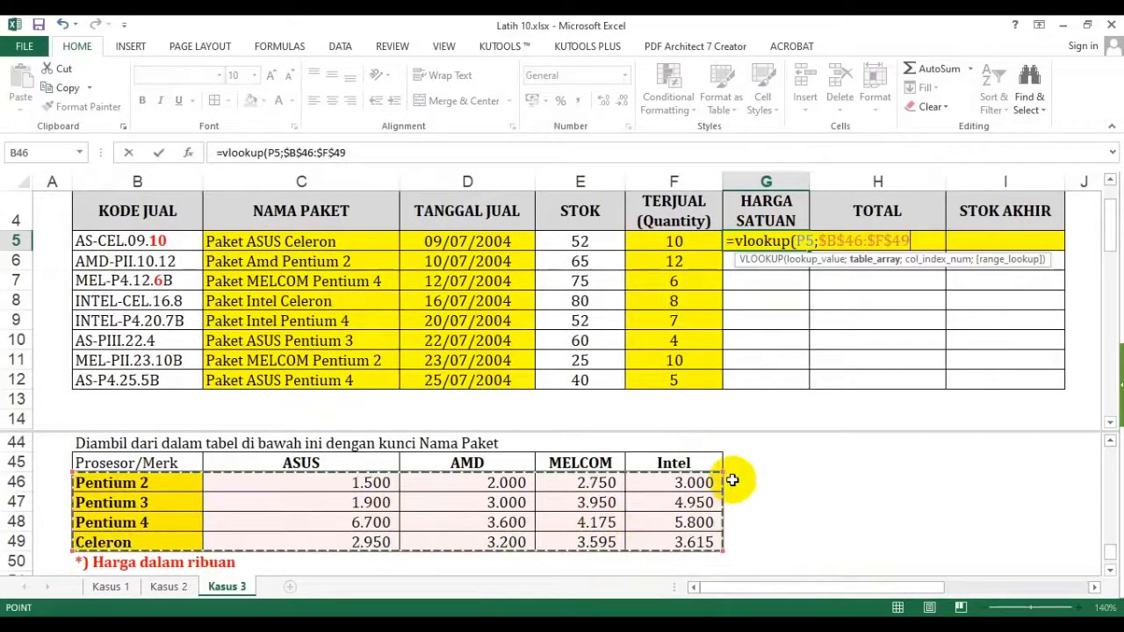
text(;)
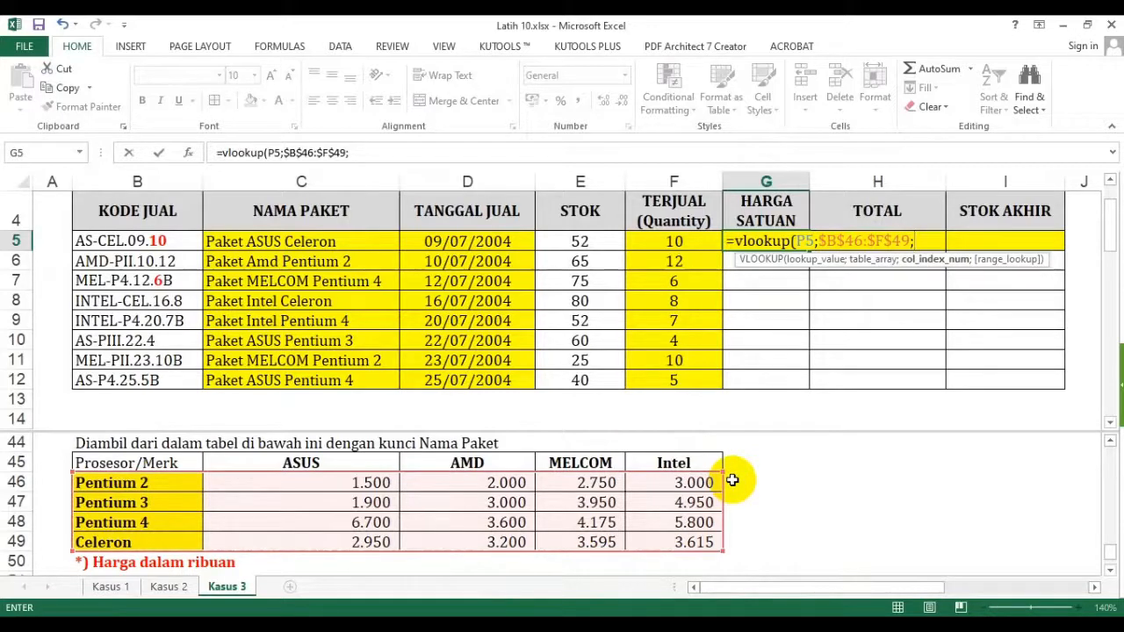
Begin the VLOOKUP column index with an IF that returns 2 when O5="ASUS", and open a nested IF for the other brands
text(if()
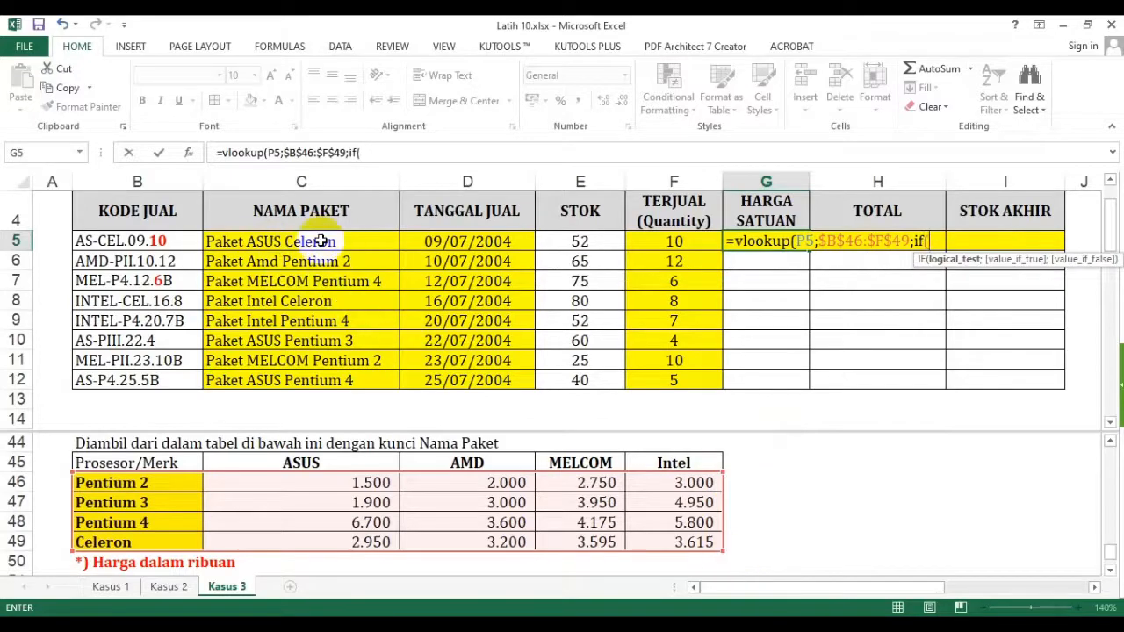
click(958, 588)
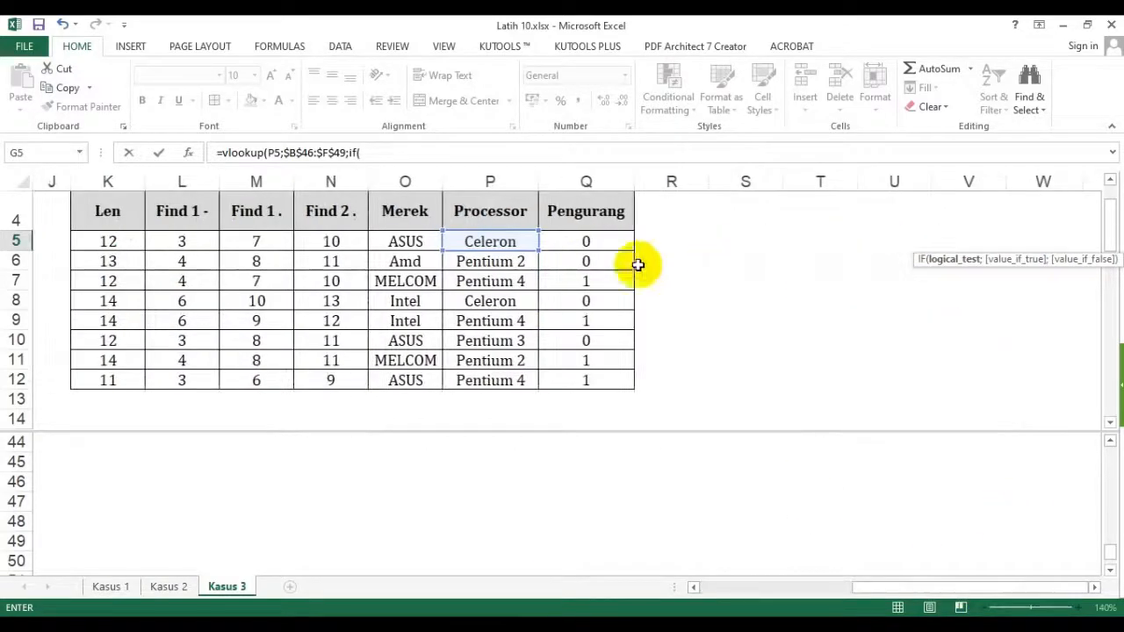
click(419, 245)
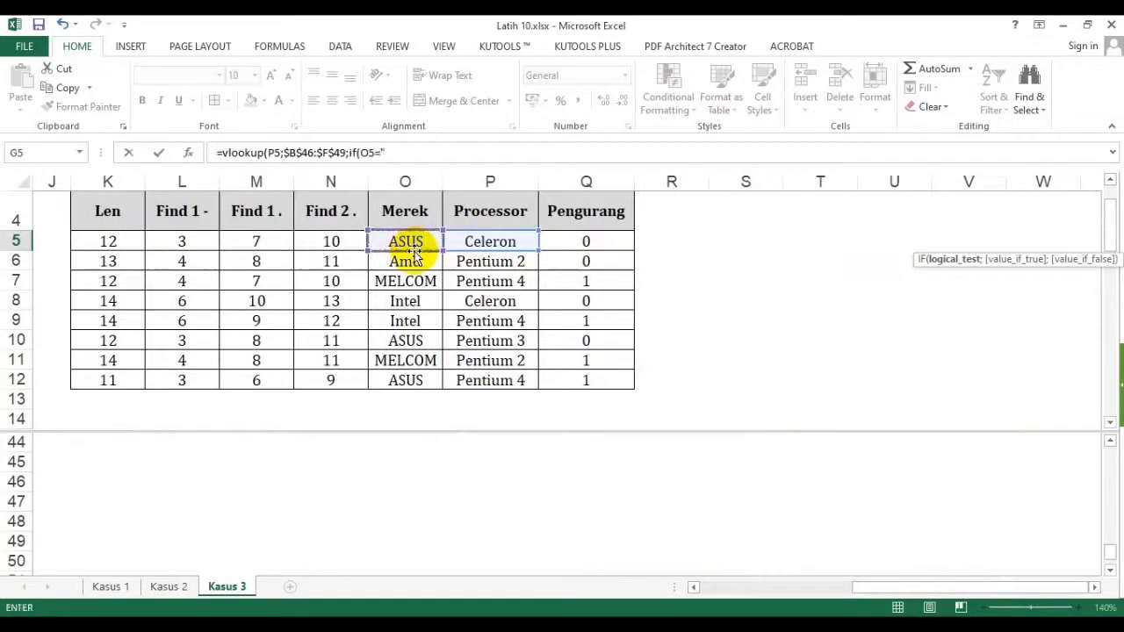
text(="ASUS";)
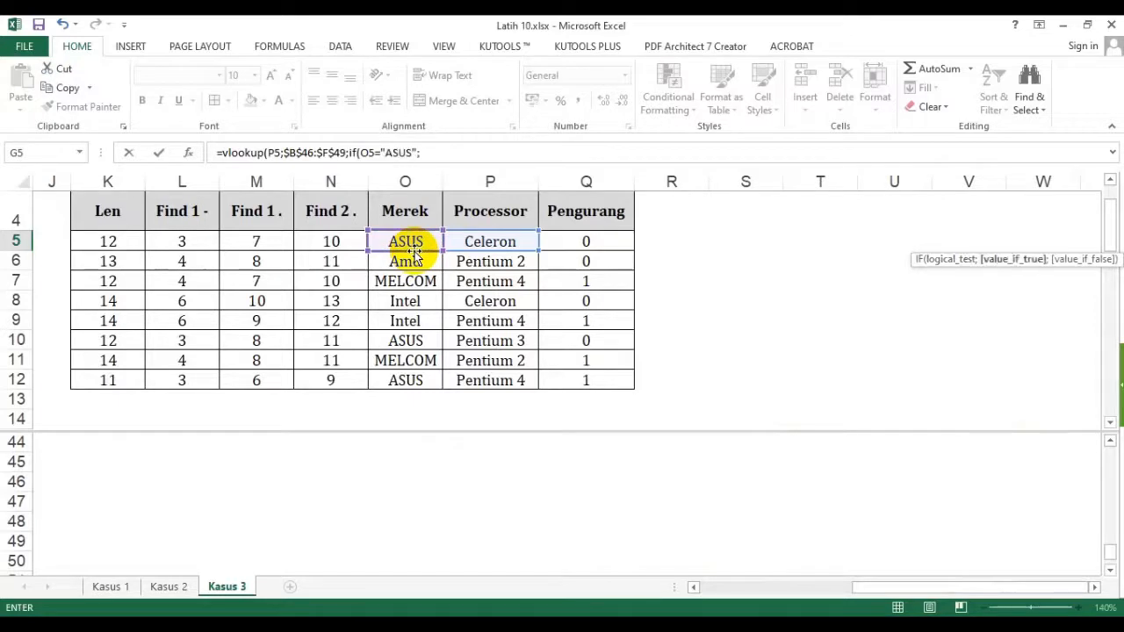
text(2;if()
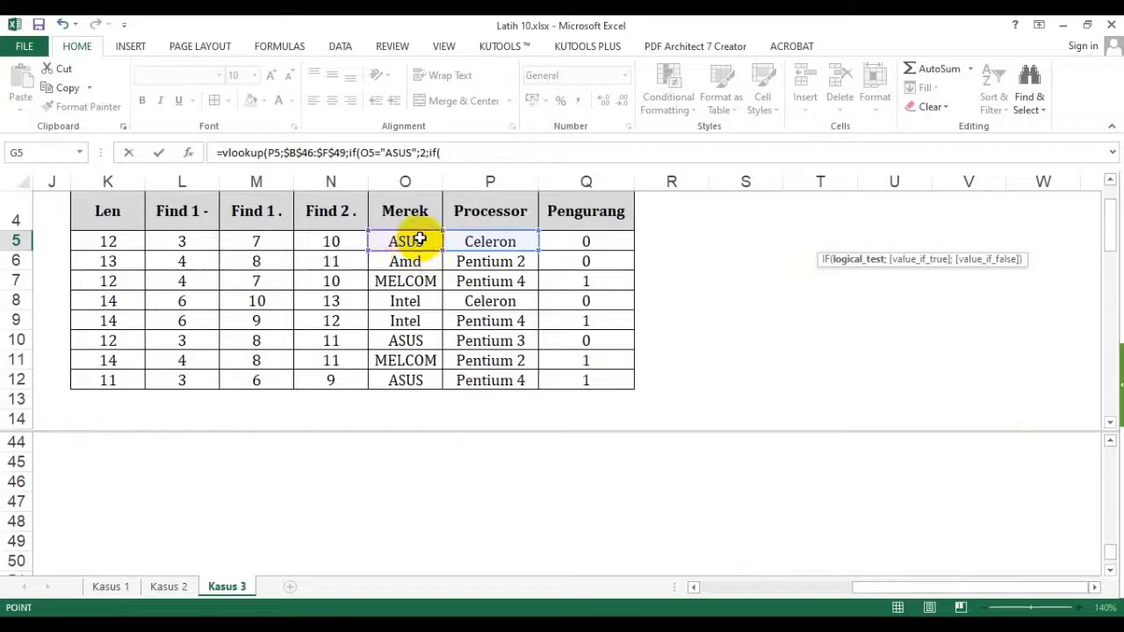
Make the nested IF in the G5 formula return 3 when O5="AMD", and open another nested IF as its alternative
click(419, 239)
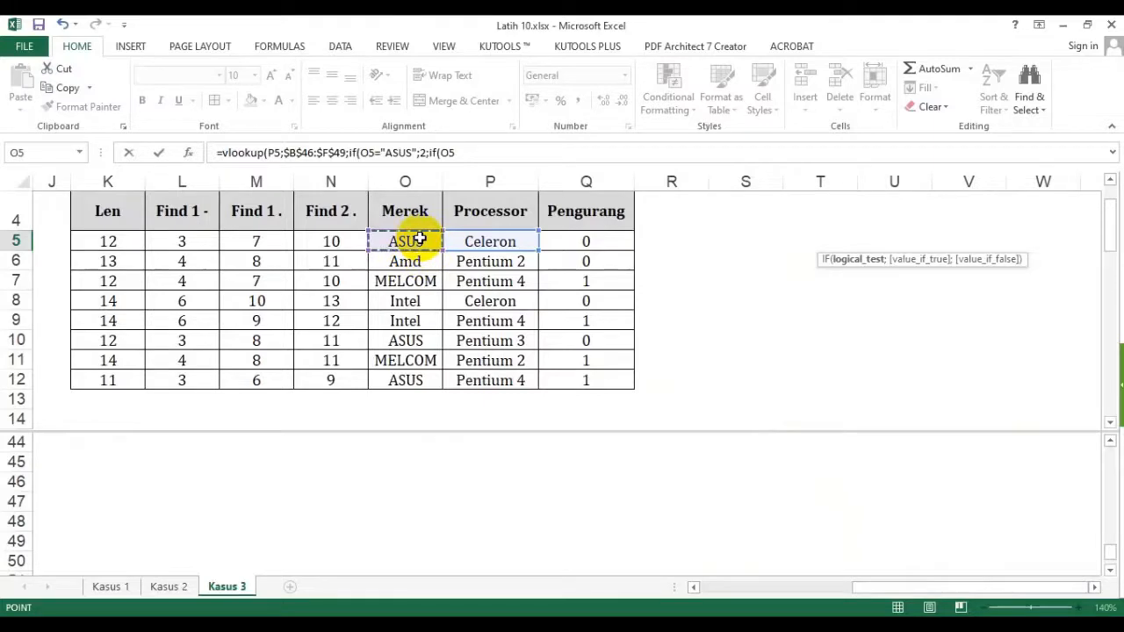
click(716, 590)
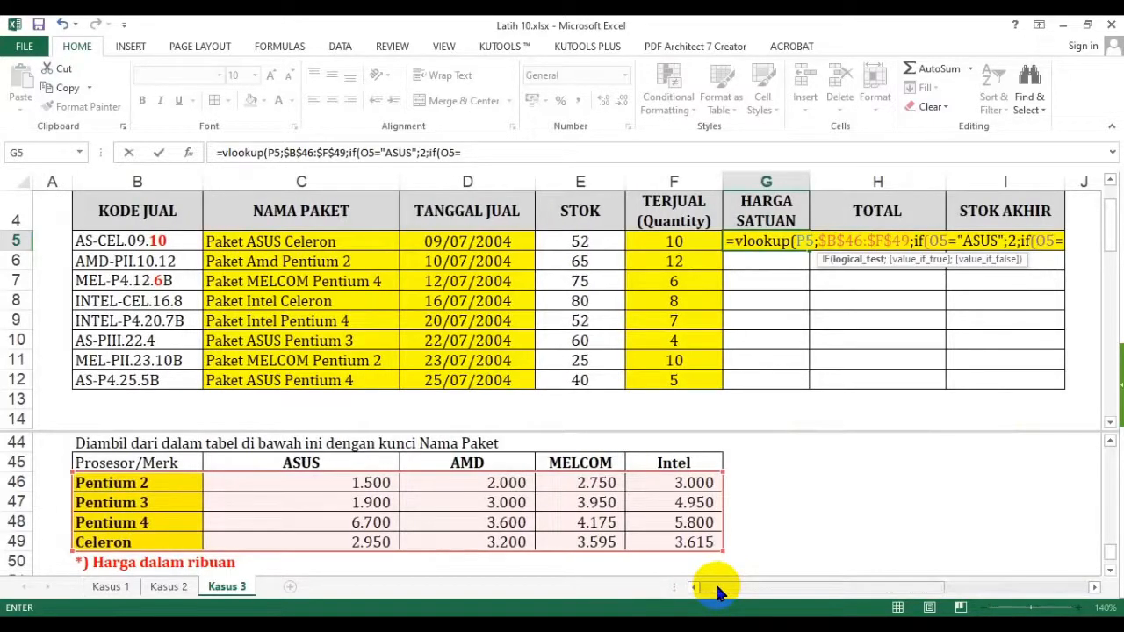
click(963, 590)
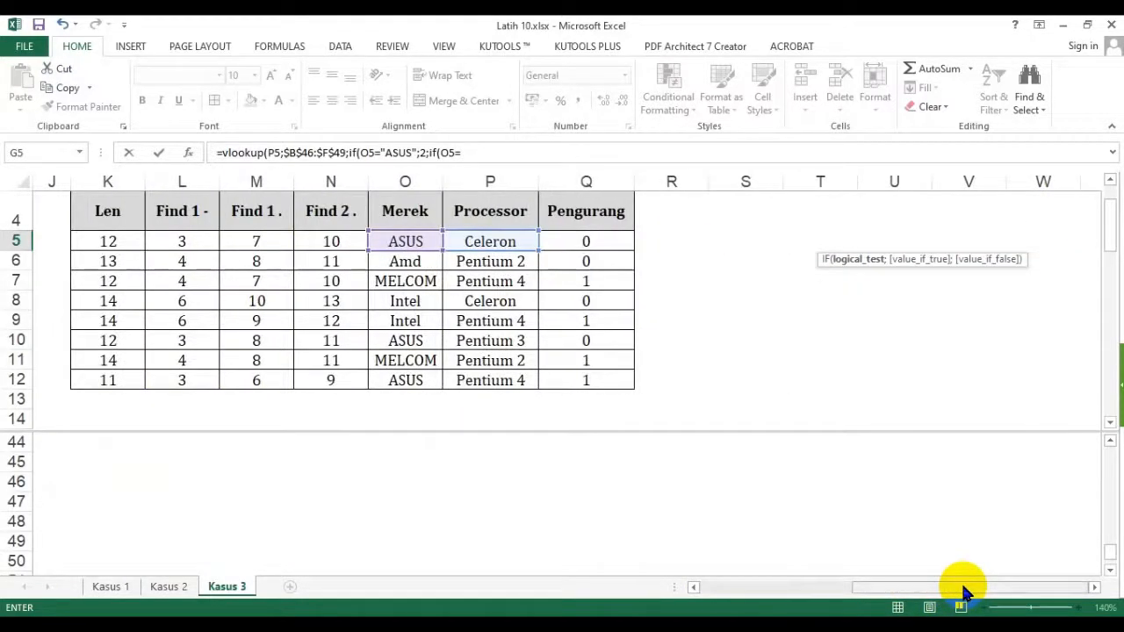
text("AMD)
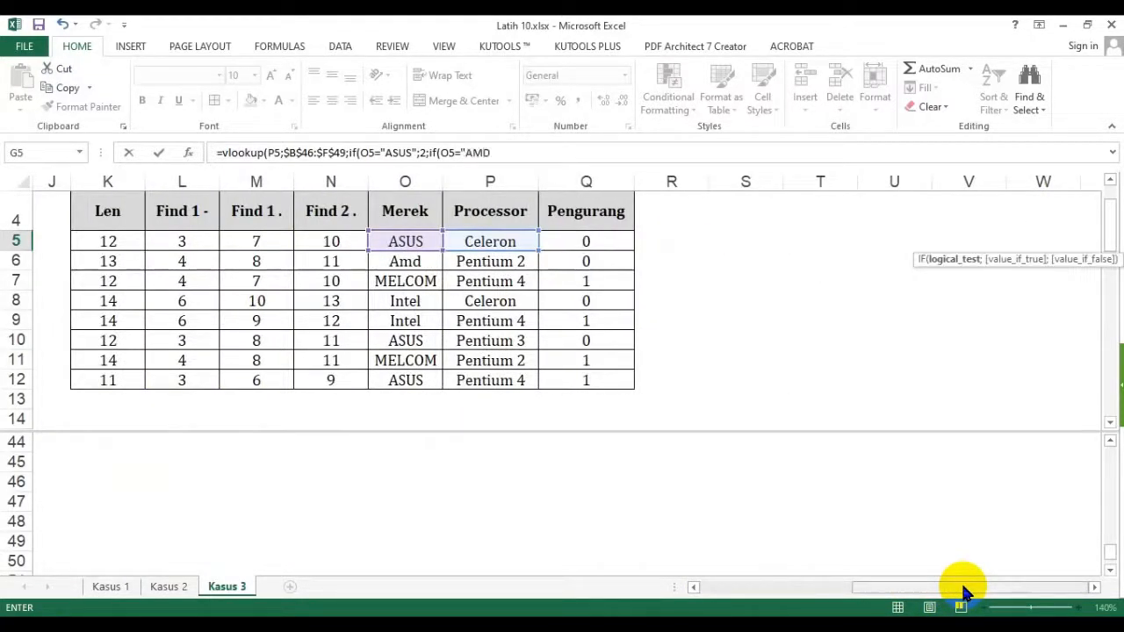
text(";)
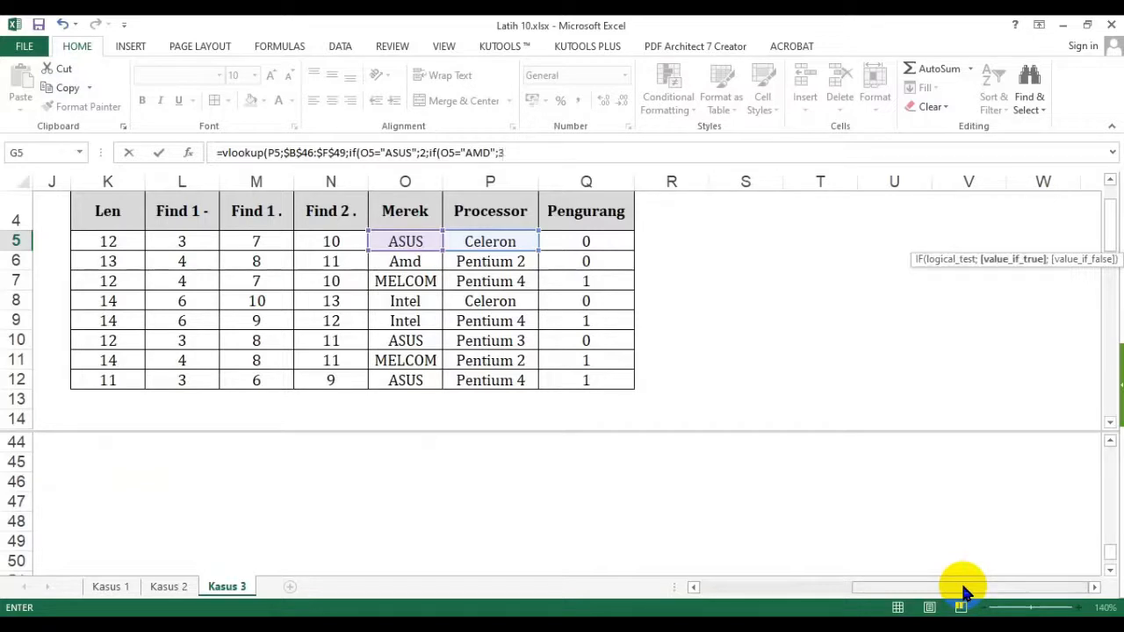
text(3;if)
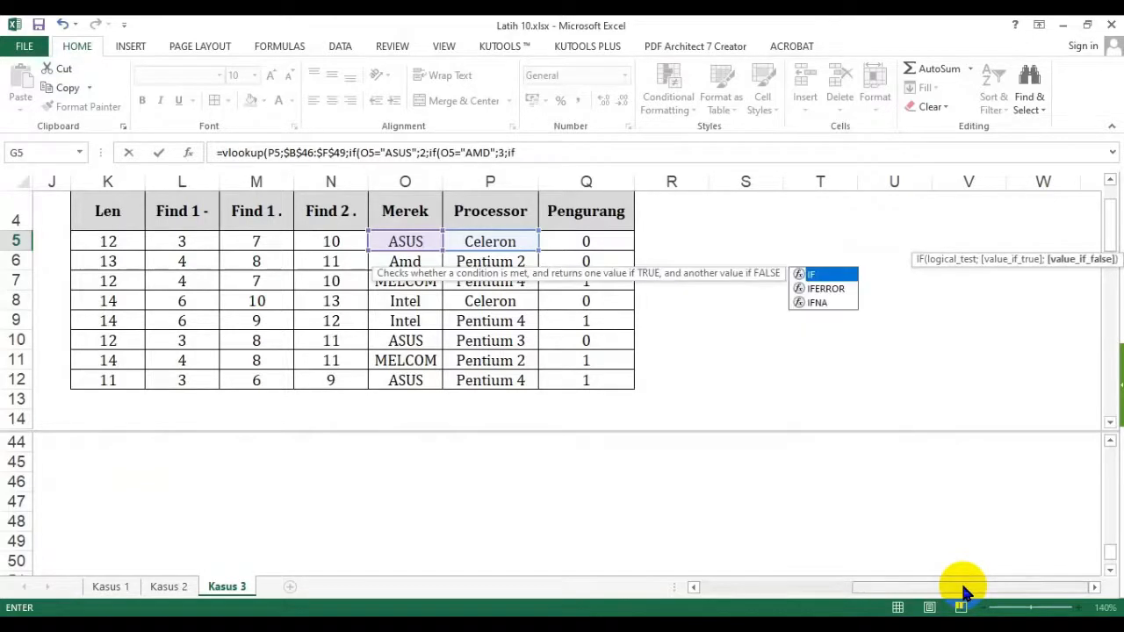
text(()
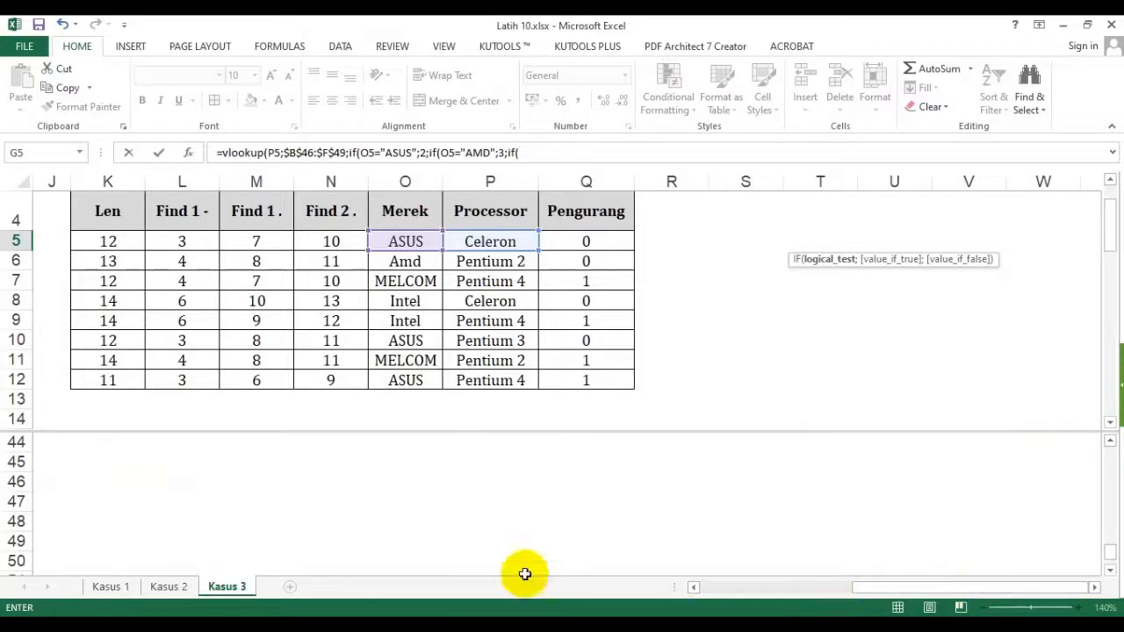
Finish the G5 formula with an IF returning 4 when O5="MELCOM" and otherwise 5, with FALSE as the VLOOKUP match type
click(697, 587)
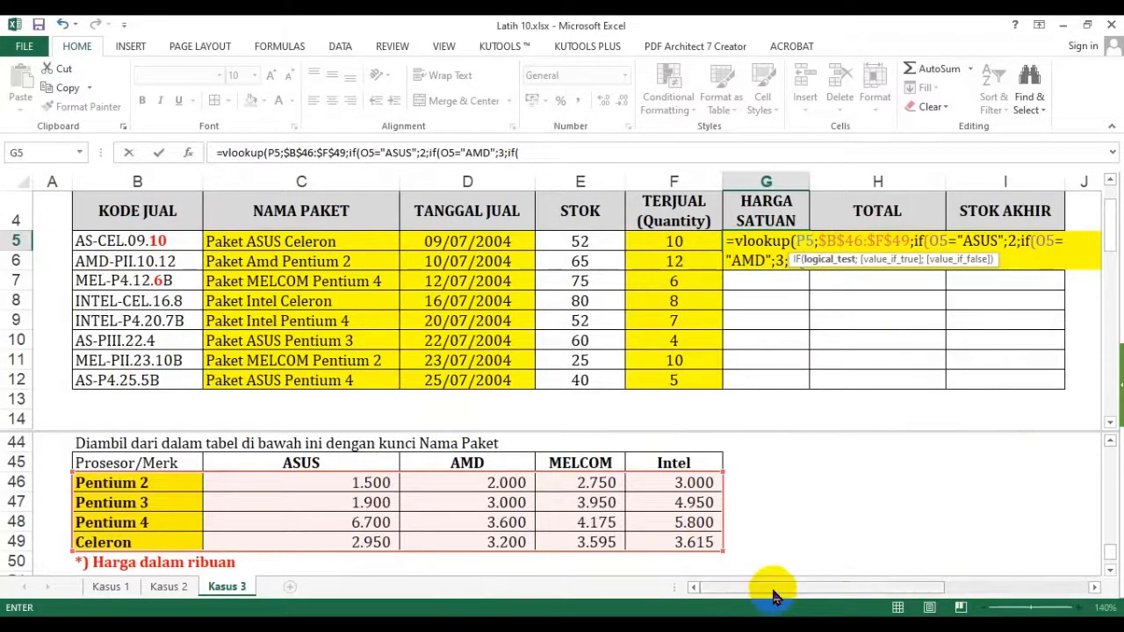
drag(772, 596, 940, 395)
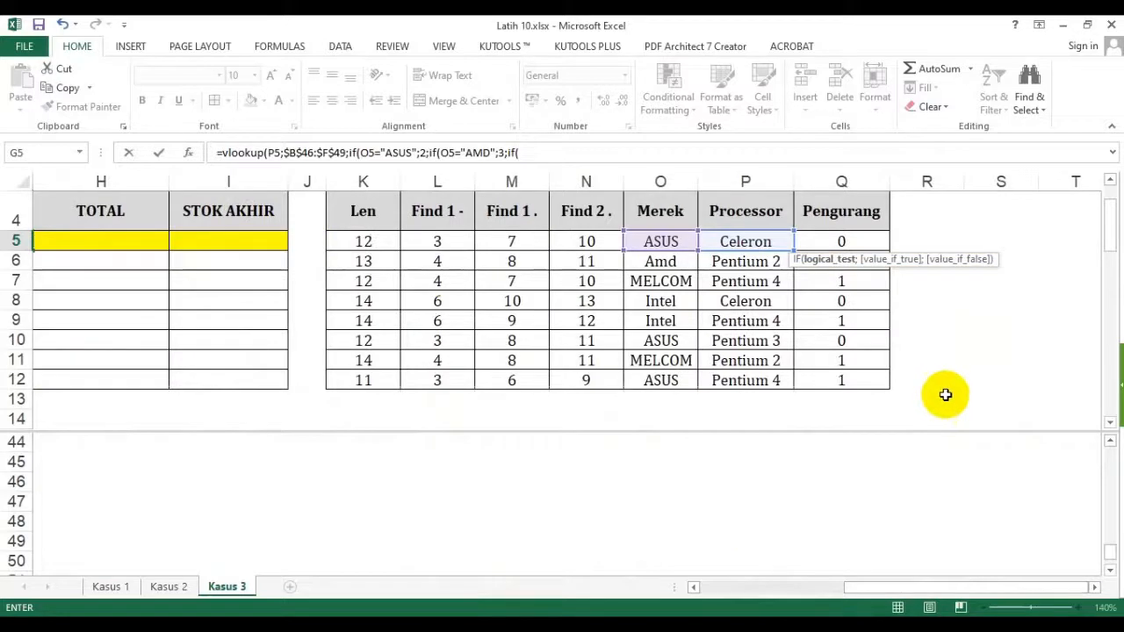
click(687, 241)
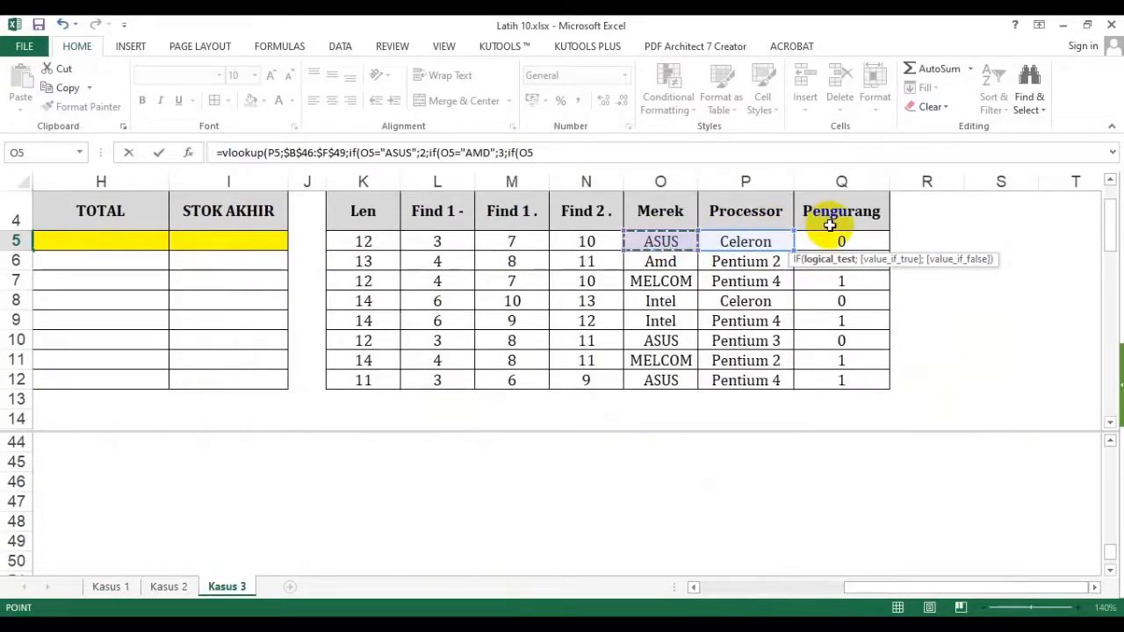
text(="MELCOM)
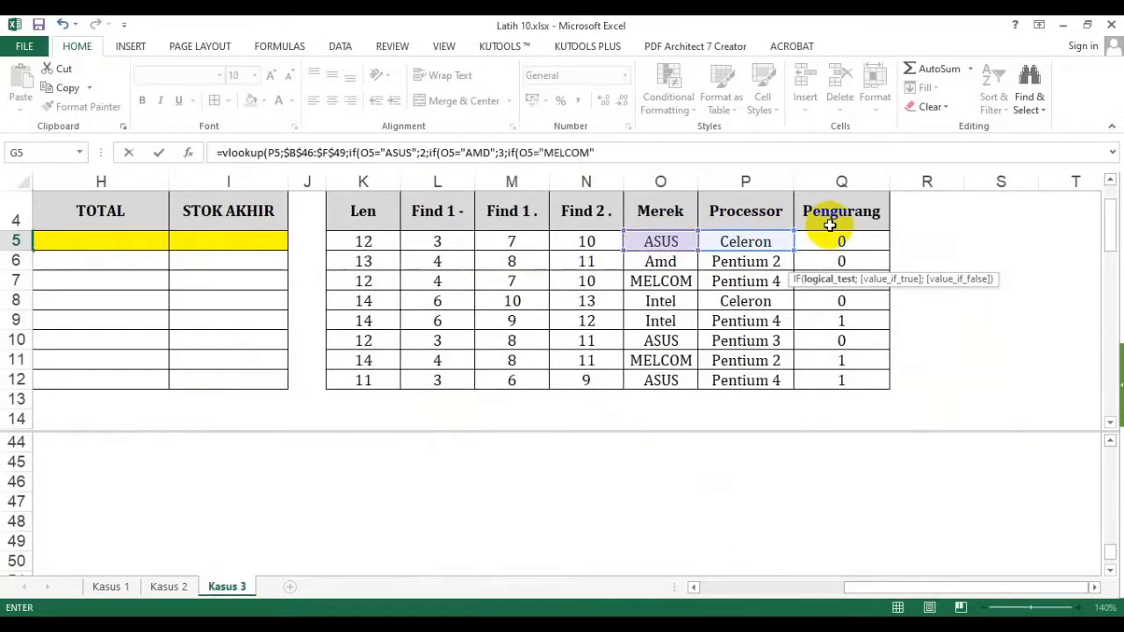
text(";4;)
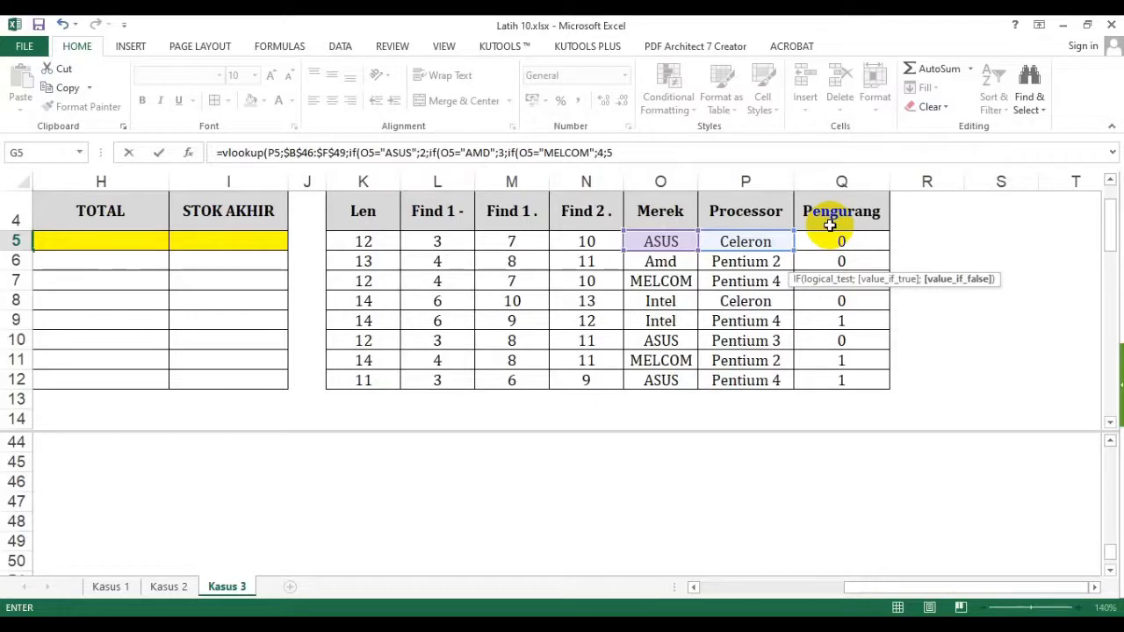
text(5)))
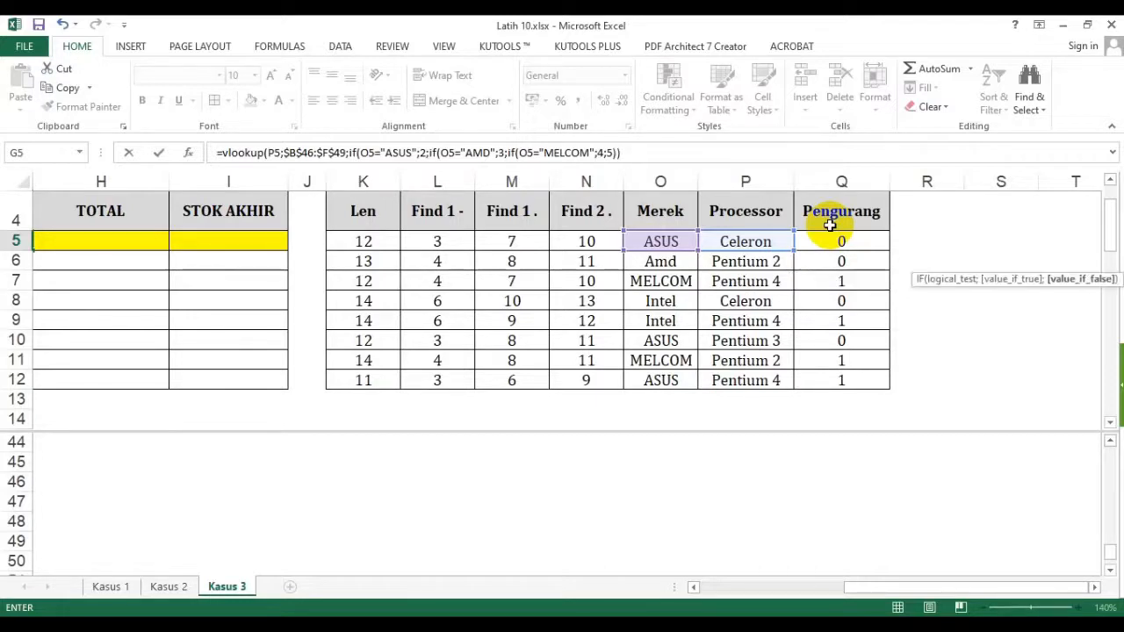
text();fal)
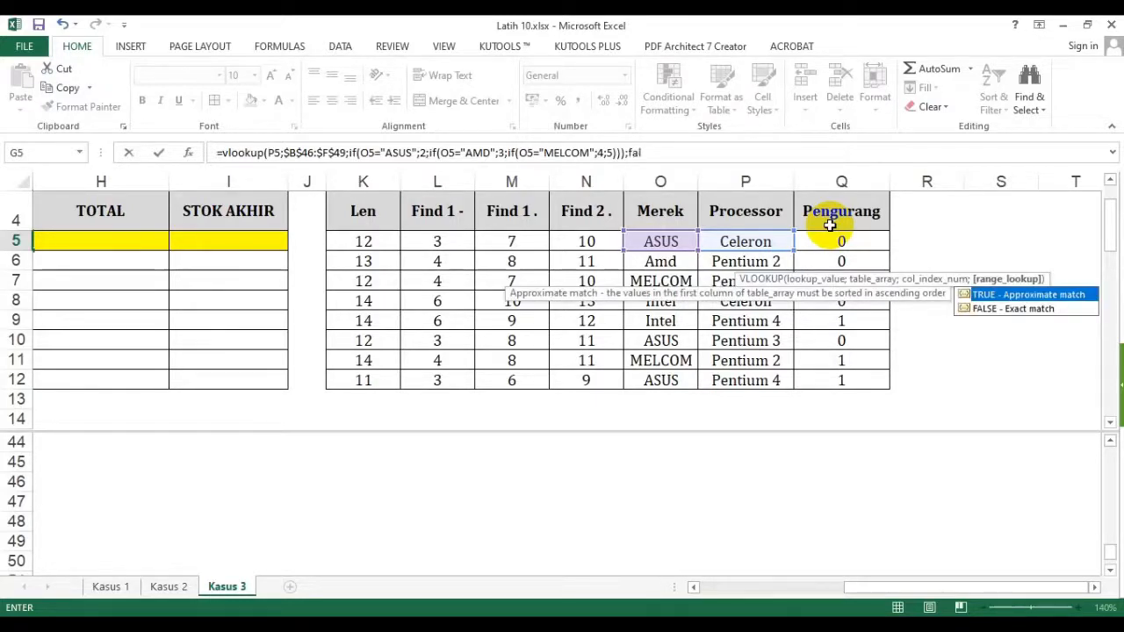
text(se))
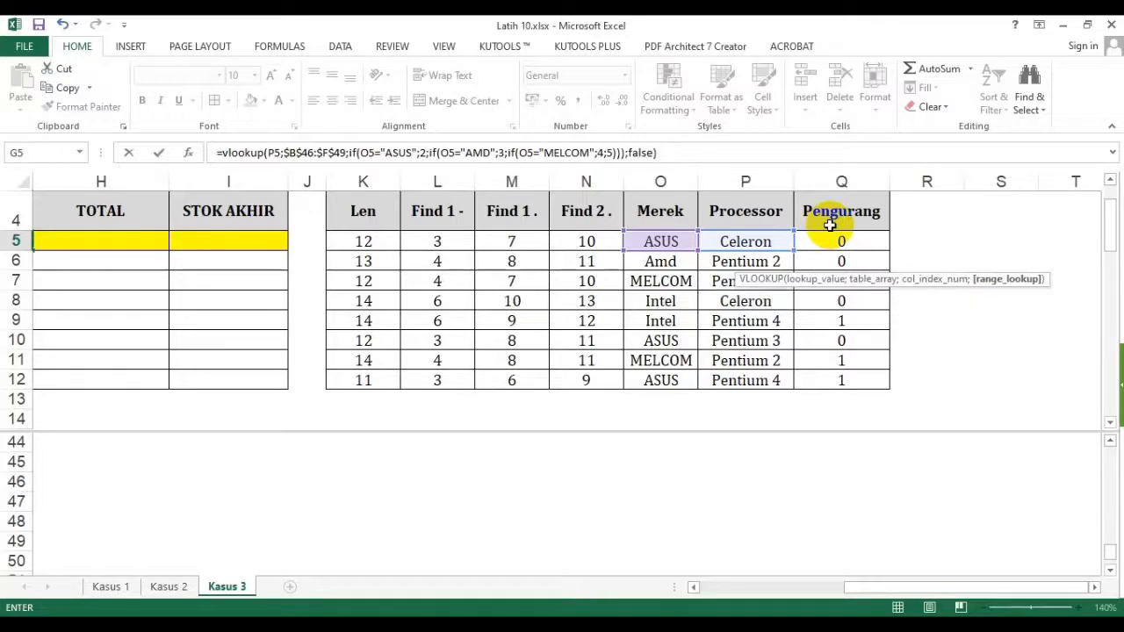
key(Return)
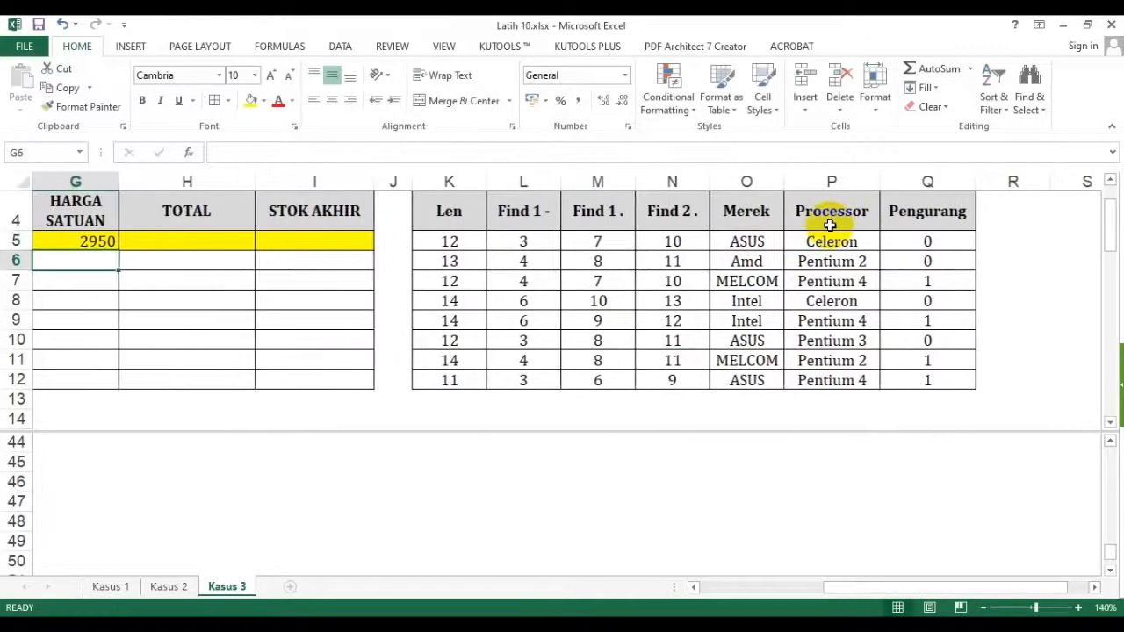
Multiply the VLOOKUP result in G5 by 1000
click(725, 587)
click(763, 243)
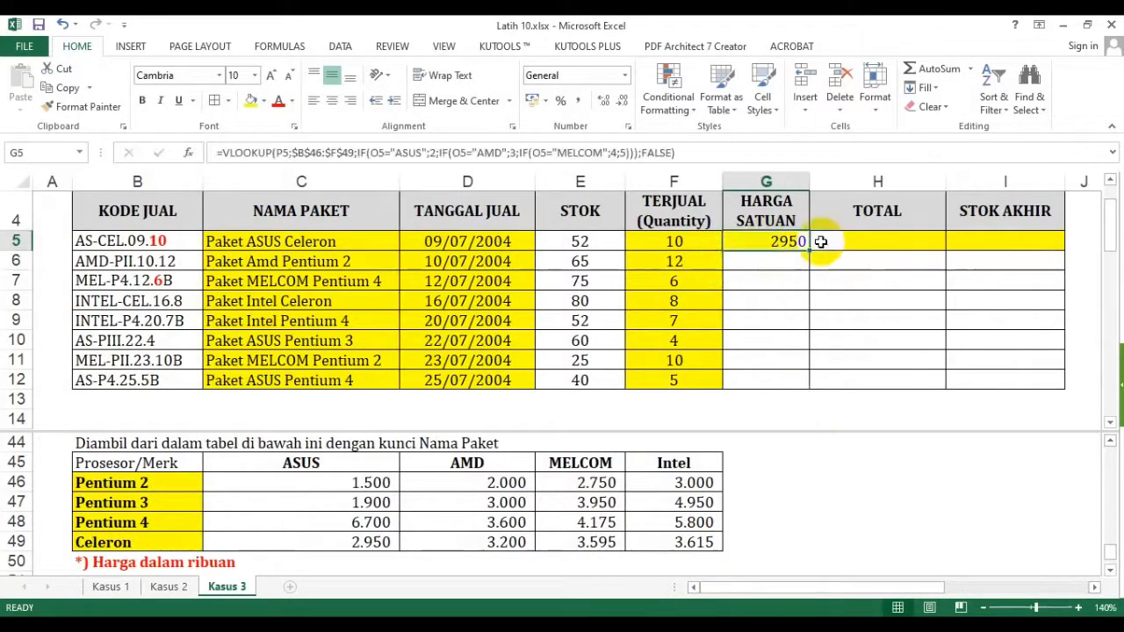
key(F2)
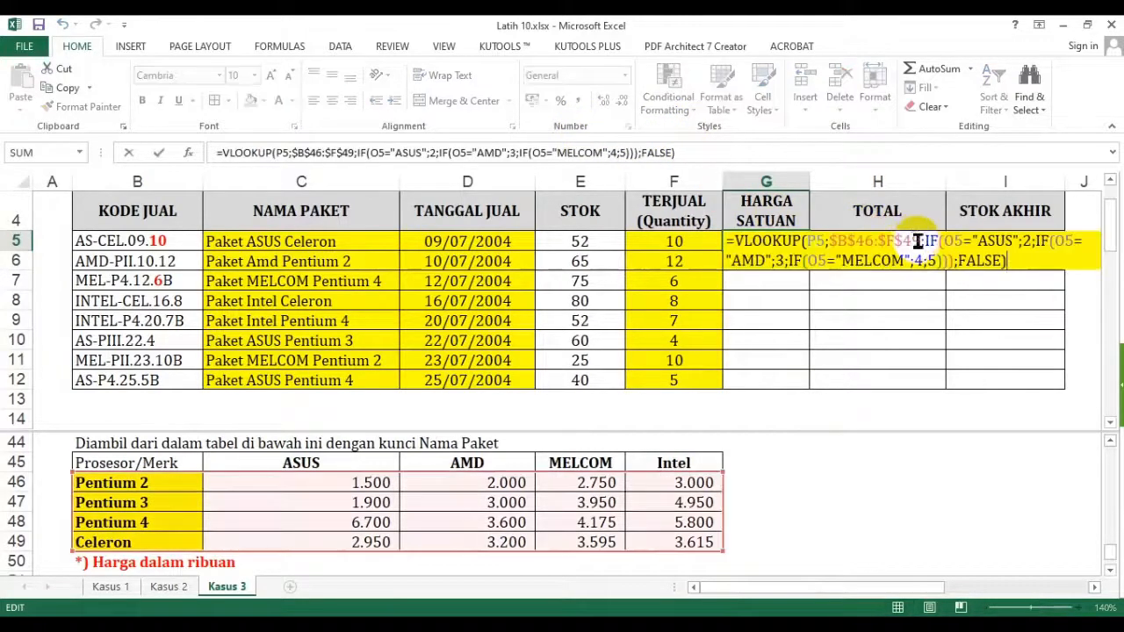
click(1095, 587)
click(1095, 587)
click(1095, 587)
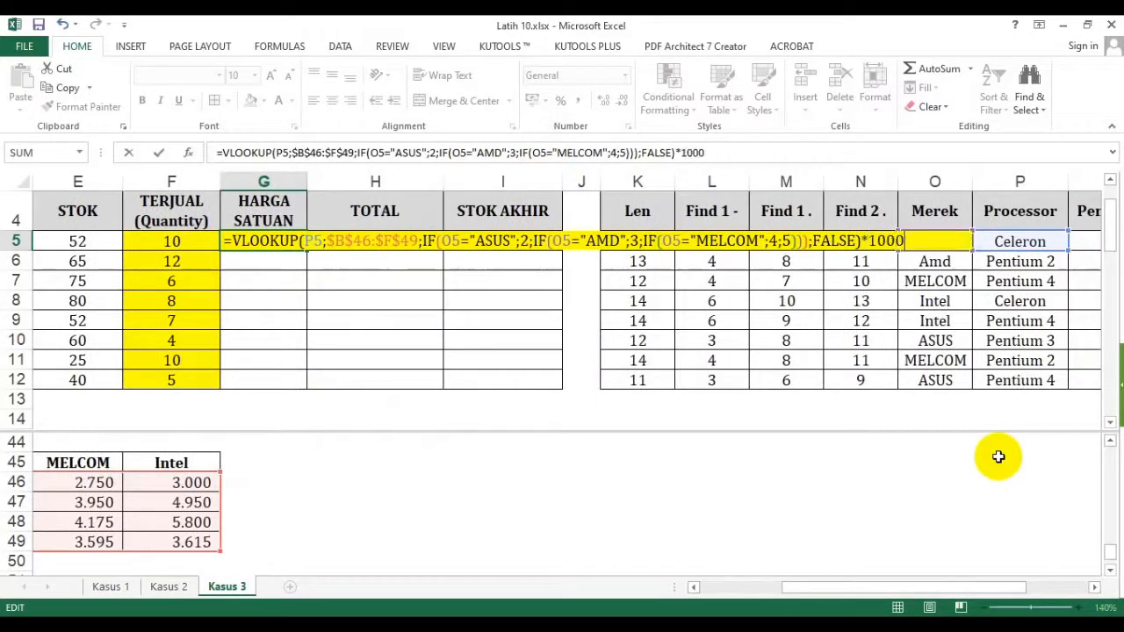
key(Return)
Format G5 with thousands separators and no decimals, and fill its formula down to G12
click(291, 246)
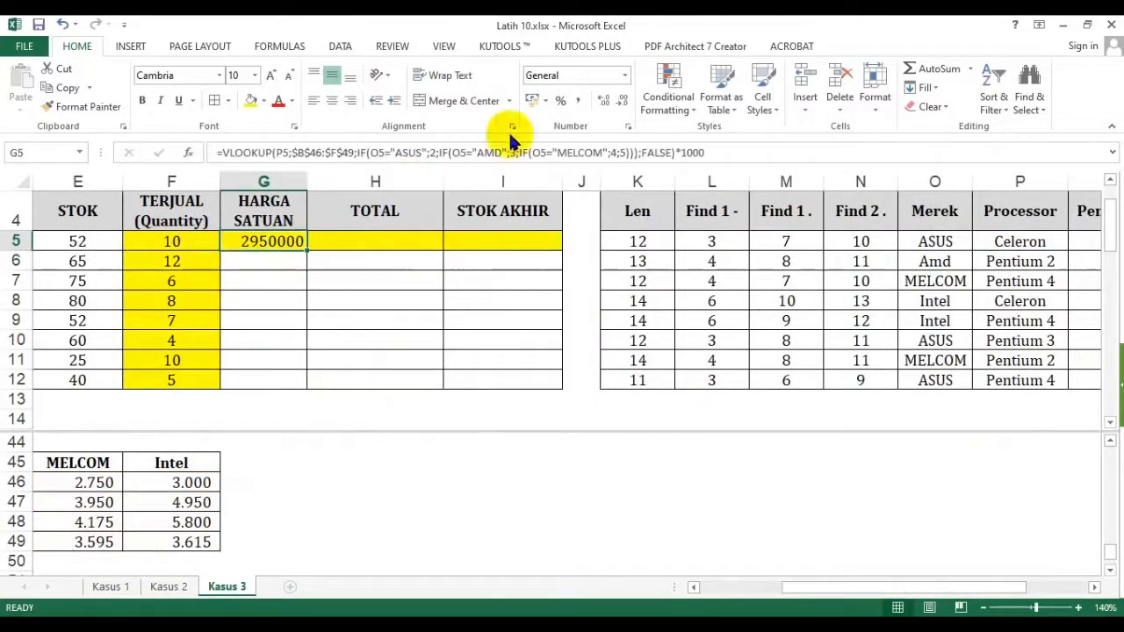
click(577, 100)
click(621, 104)
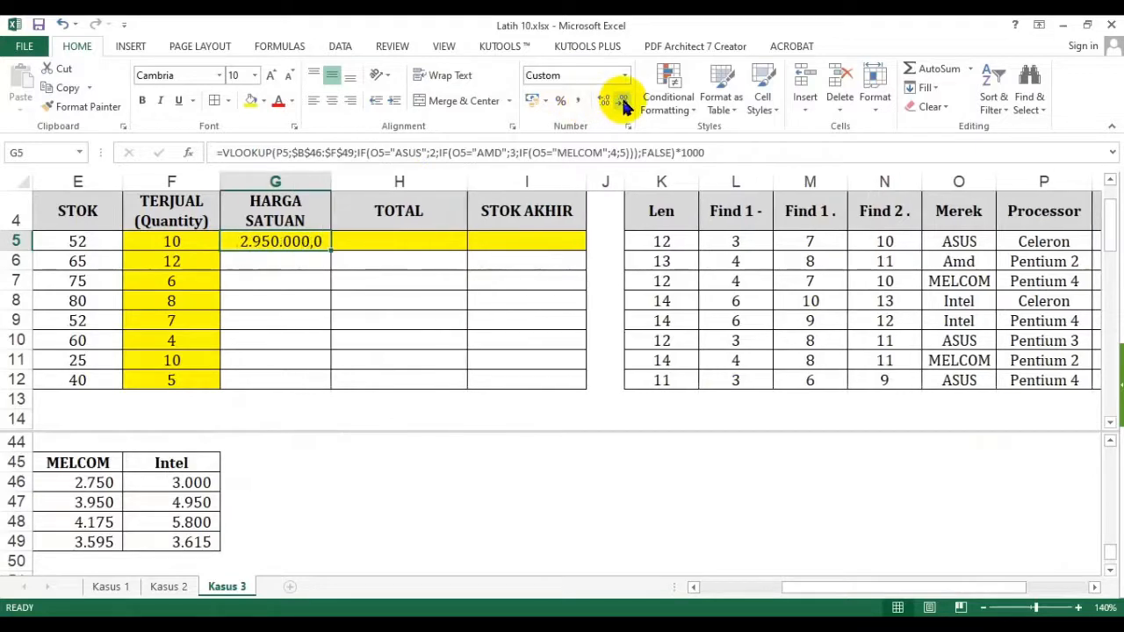
click(622, 104)
drag(330, 251, 320, 383)
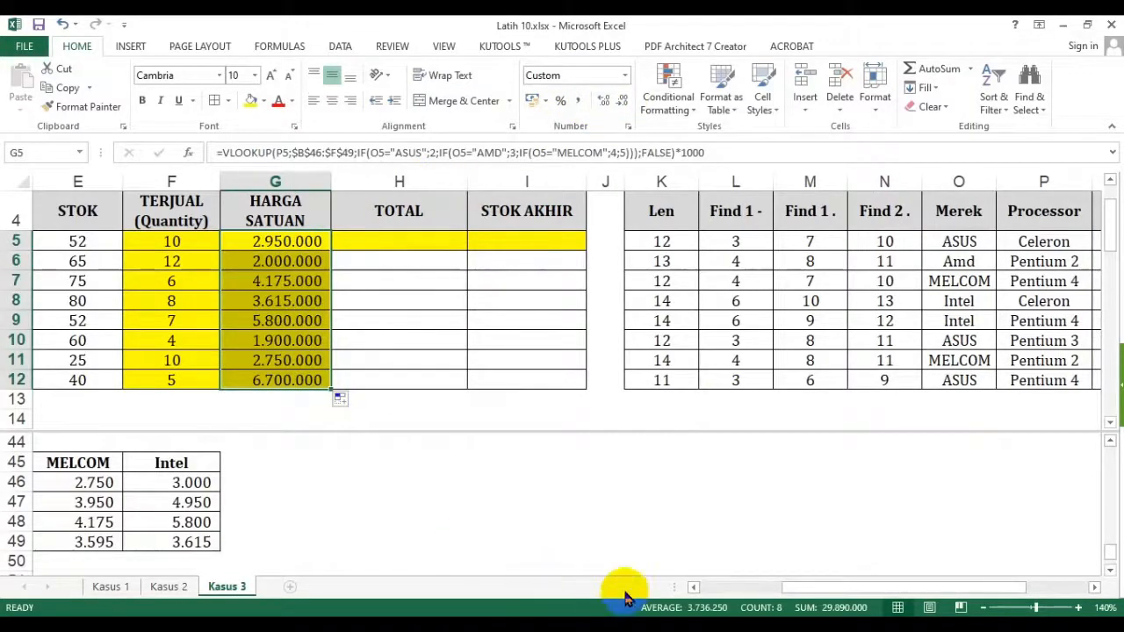
Compare the filled HARGA SATUAN column with each brand's prices in the table, and check for further instructions below it
click(722, 586)
drag(331, 463, 324, 532)
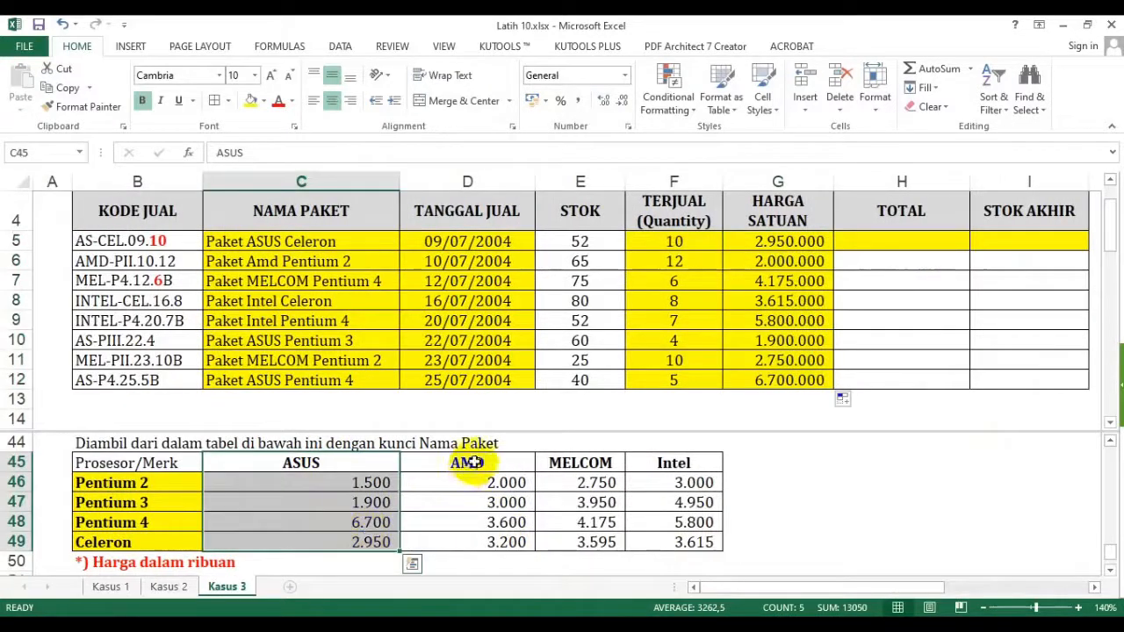
drag(469, 459, 477, 539)
drag(579, 463, 584, 522)
drag(673, 466, 677, 540)
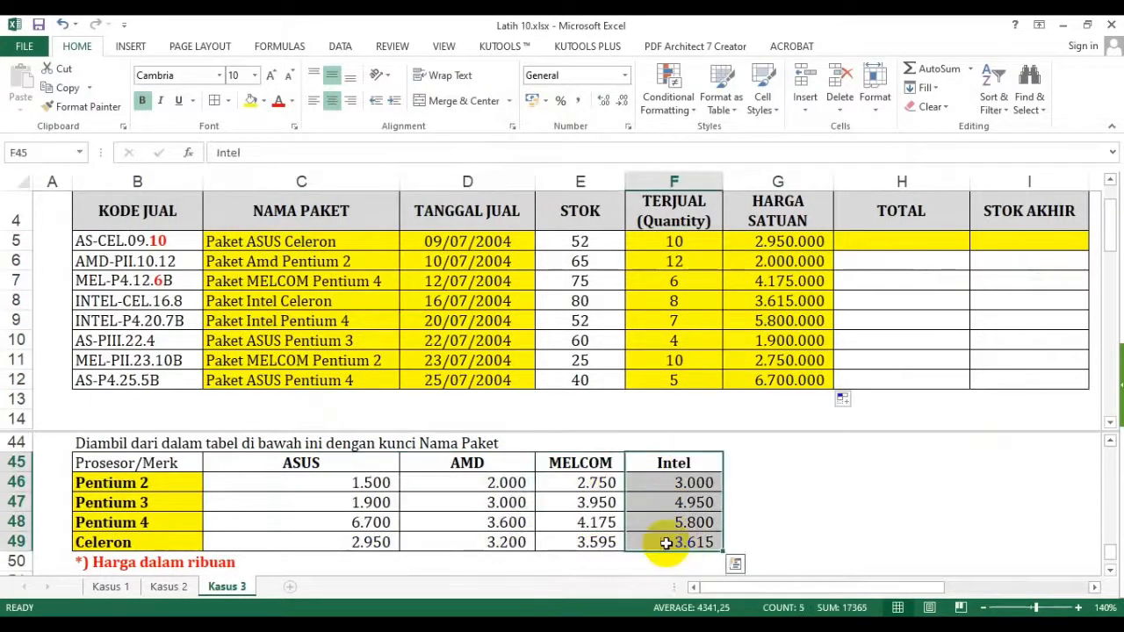
drag(790, 587, 833, 589)
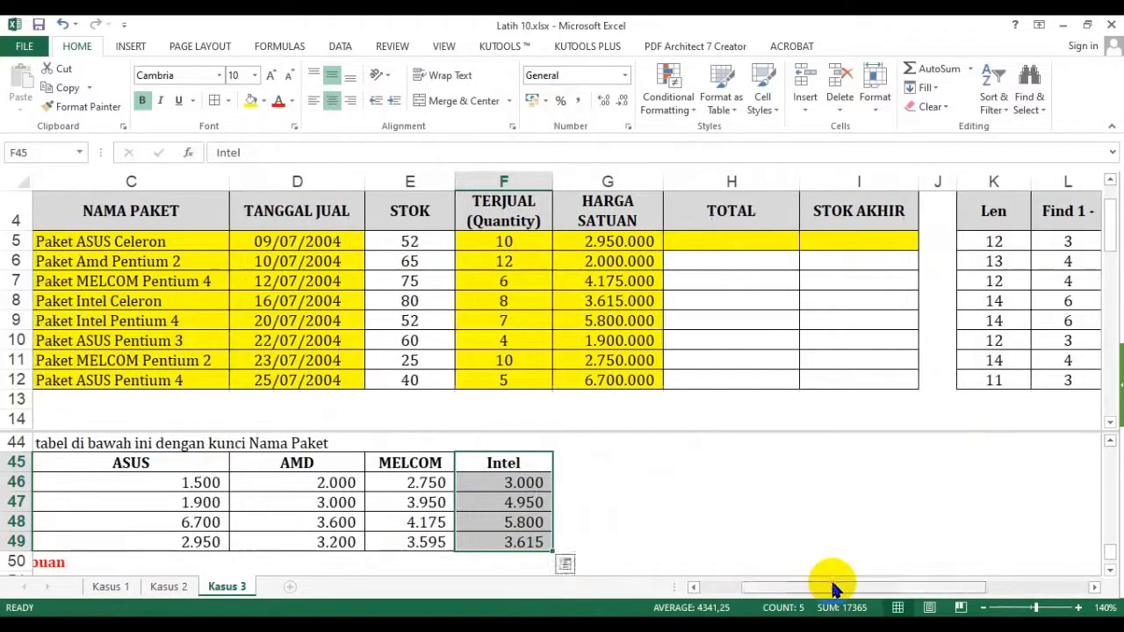
click(685, 244)
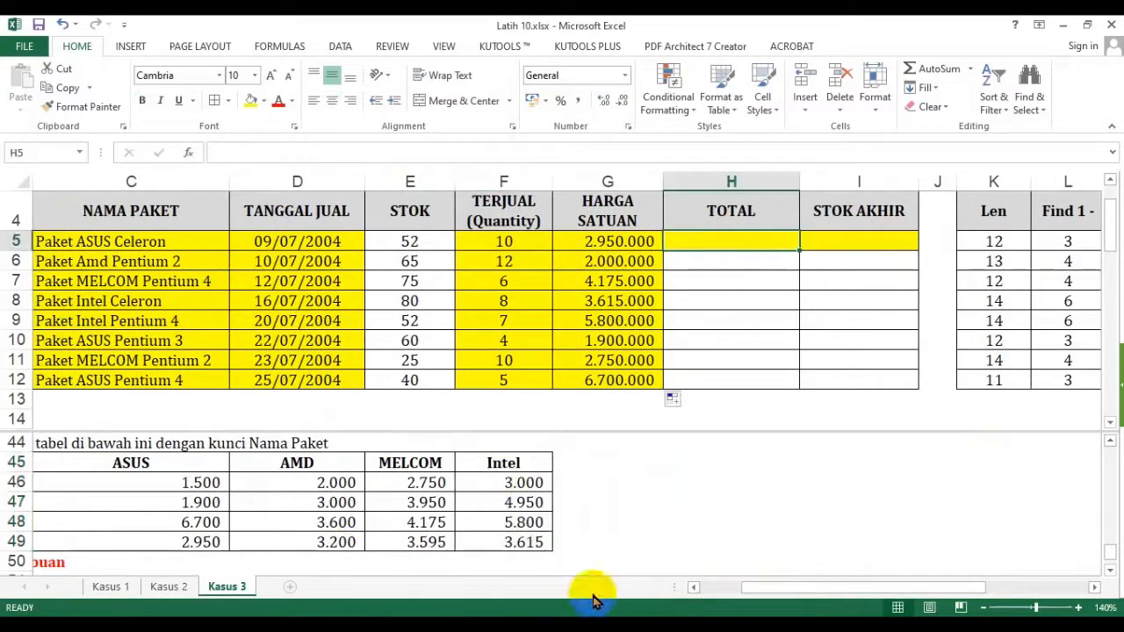
click(709, 587)
click(431, 501)
scroll(434, 505, down, 1)
scroll(434, 505, down, 1)
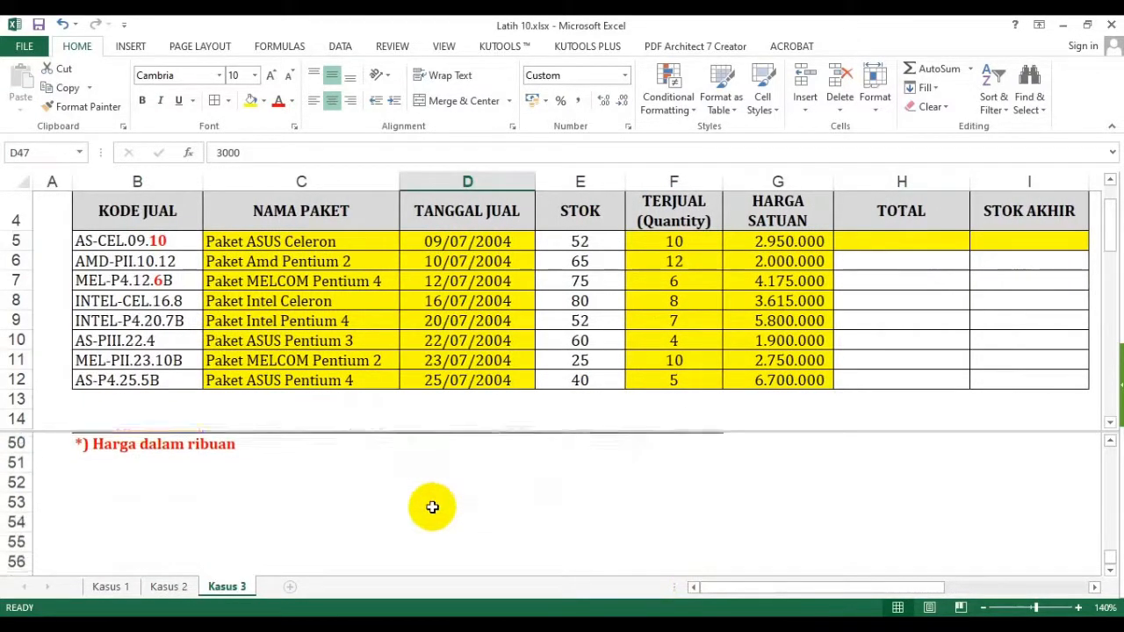
scroll(434, 505, up, 3)
Enter the formula =G5*G5 in TOTAL cell H5
drag(832, 587, 870, 587)
click(718, 245)
text(=)
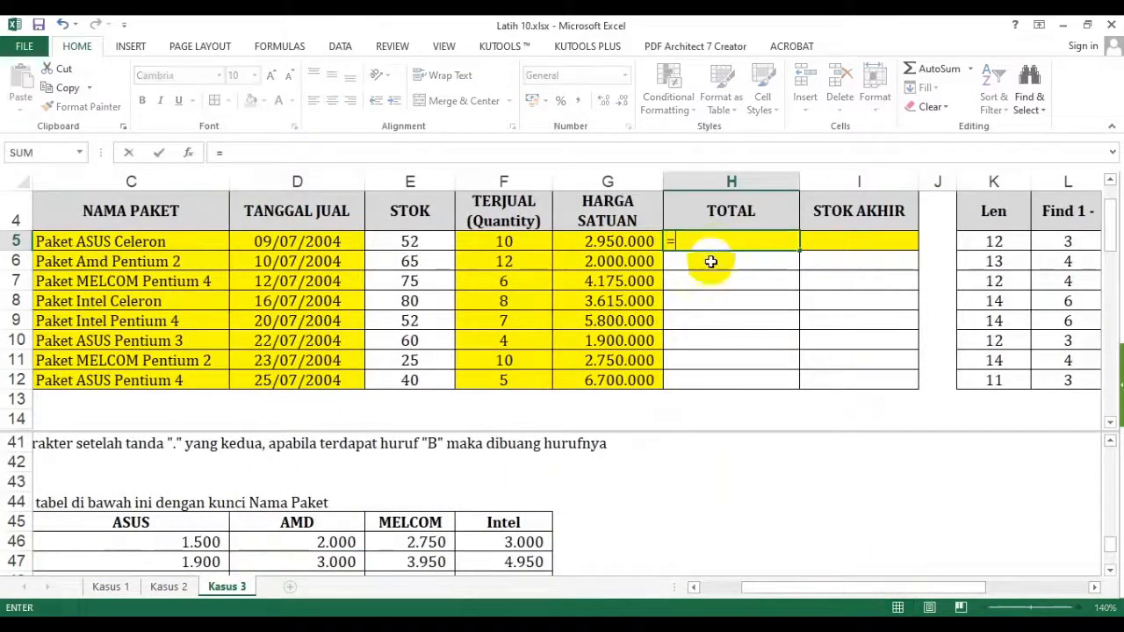
click(605, 241)
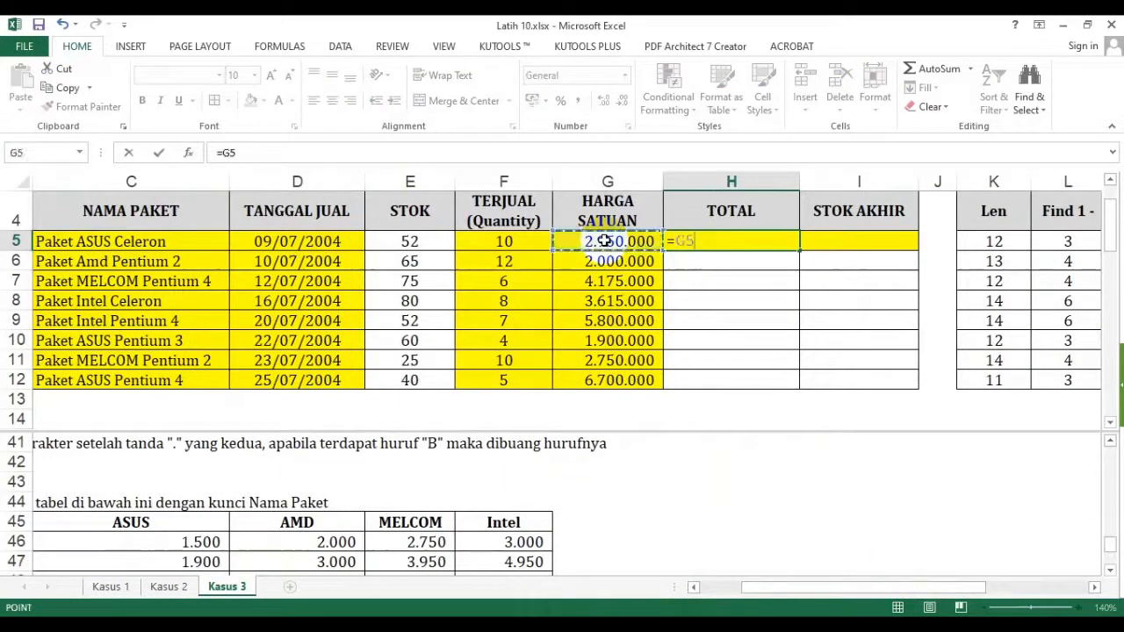
text(*)
click(605, 241)
key(Return)
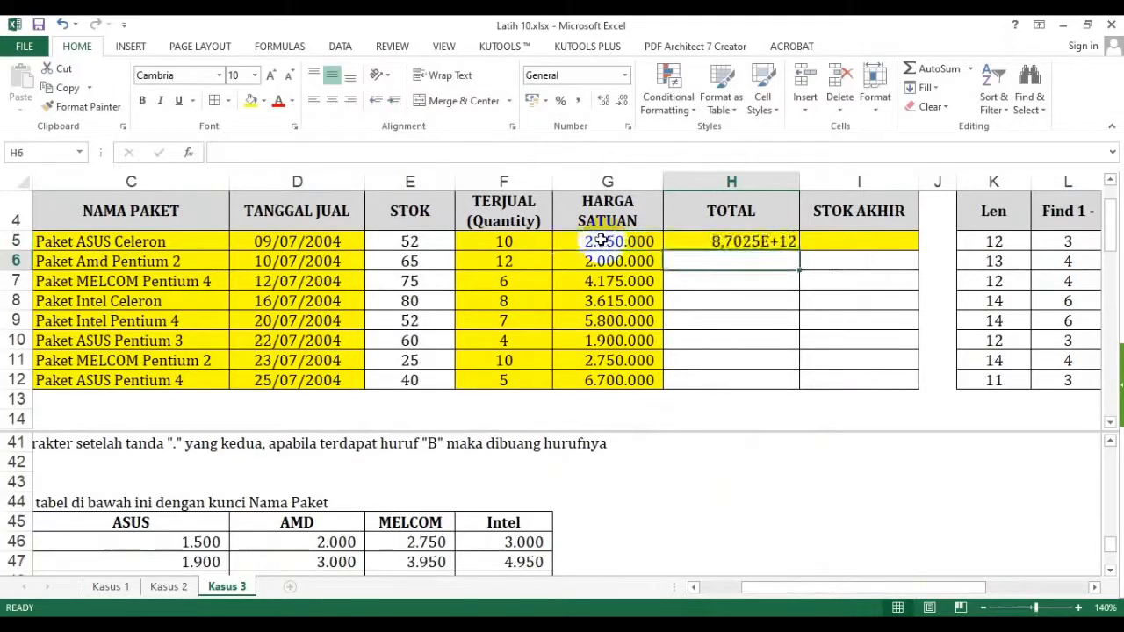
Format H5 with thousands separators and no decimals, and widen column H to fit the value
click(733, 241)
click(609, 241)
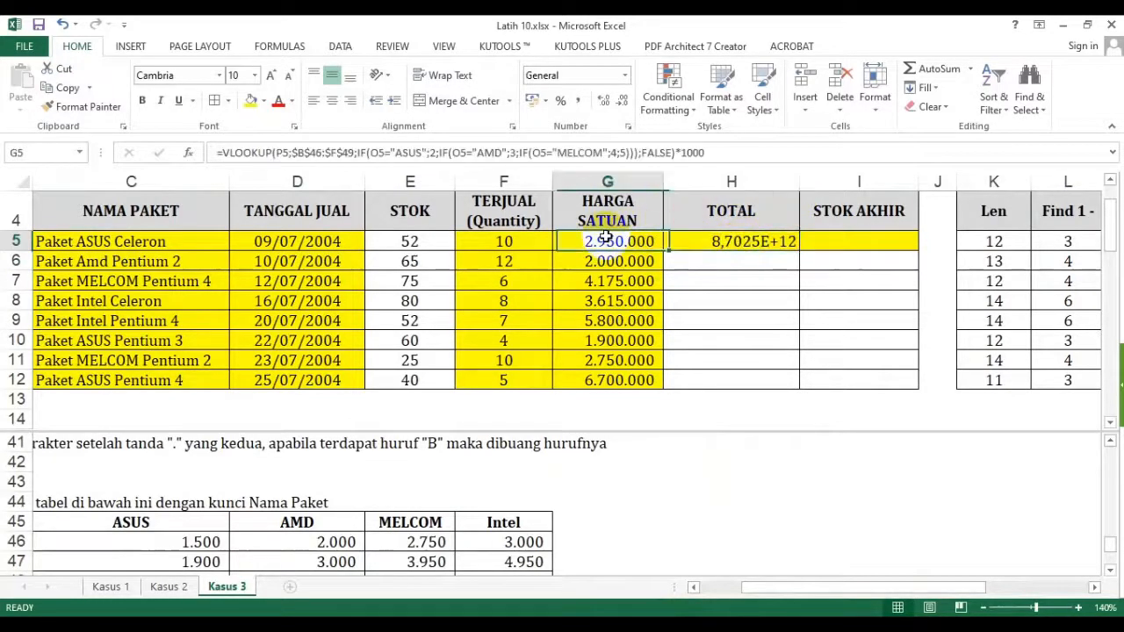
click(496, 242)
click(733, 242)
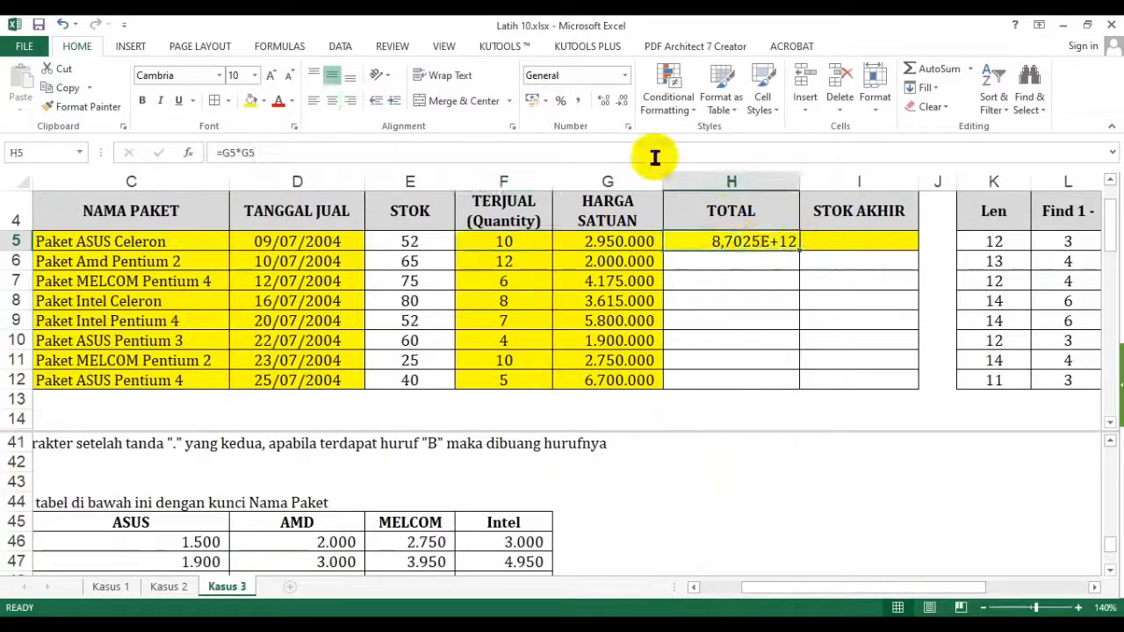
click(579, 102)
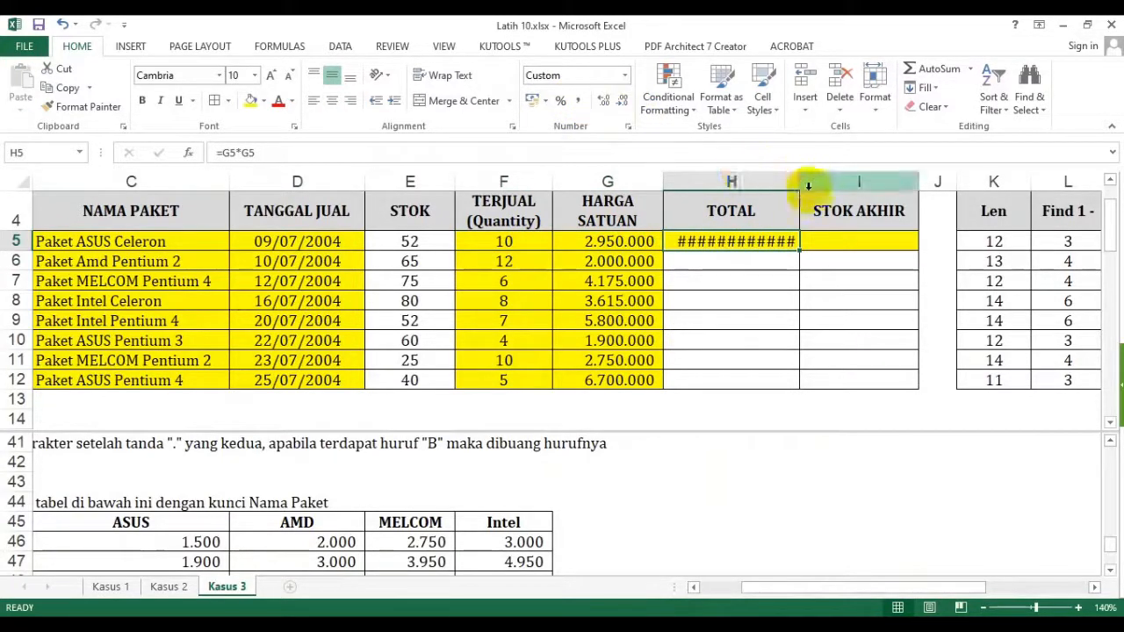
drag(799, 181, 845, 181)
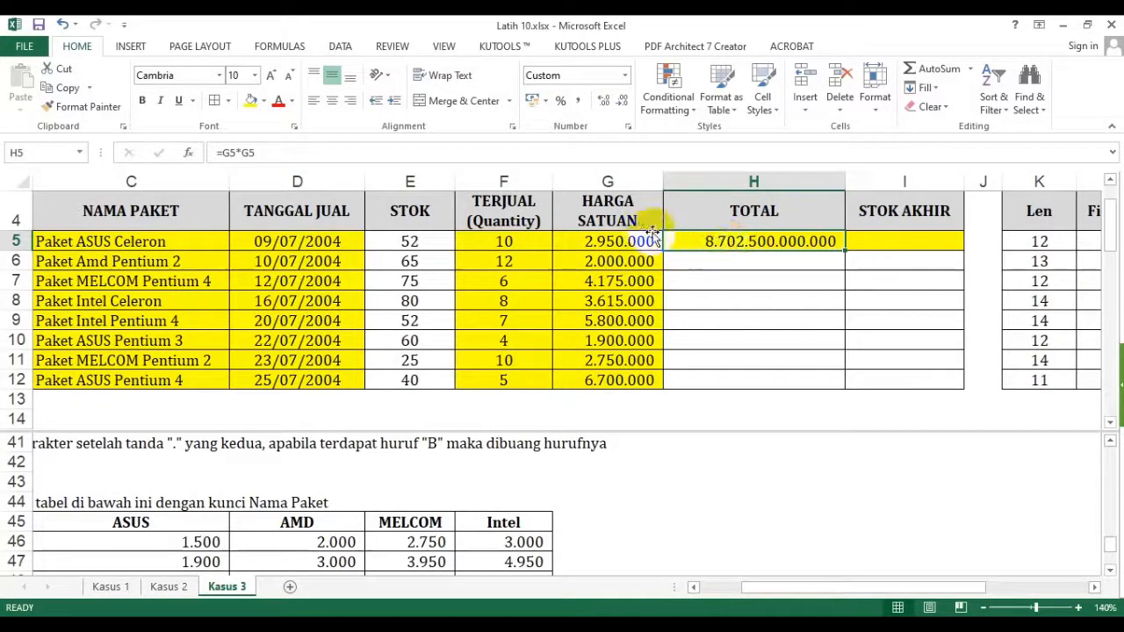
Replace the TOTAL formula in cell H5 with =G5*F5
text(=)
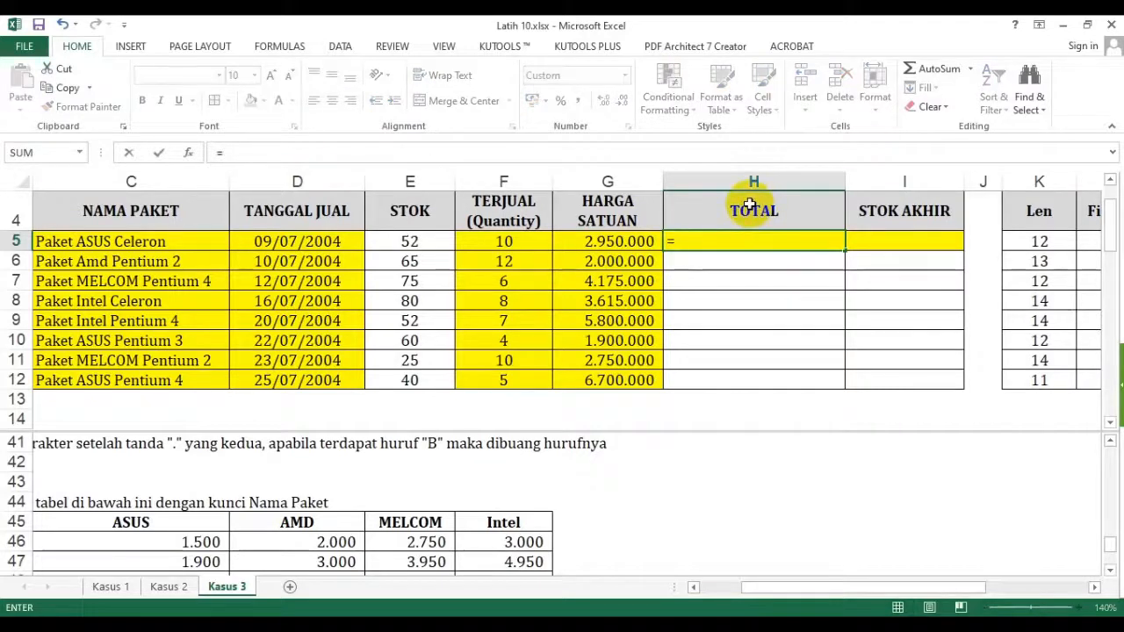
key(Left)
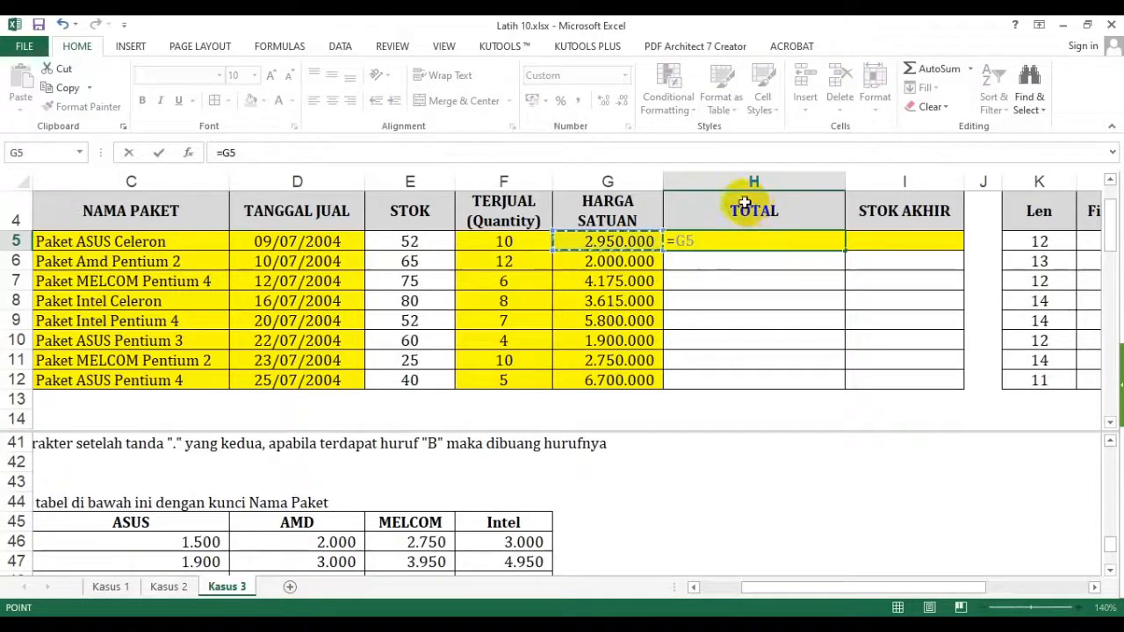
text(*)
click(518, 242)
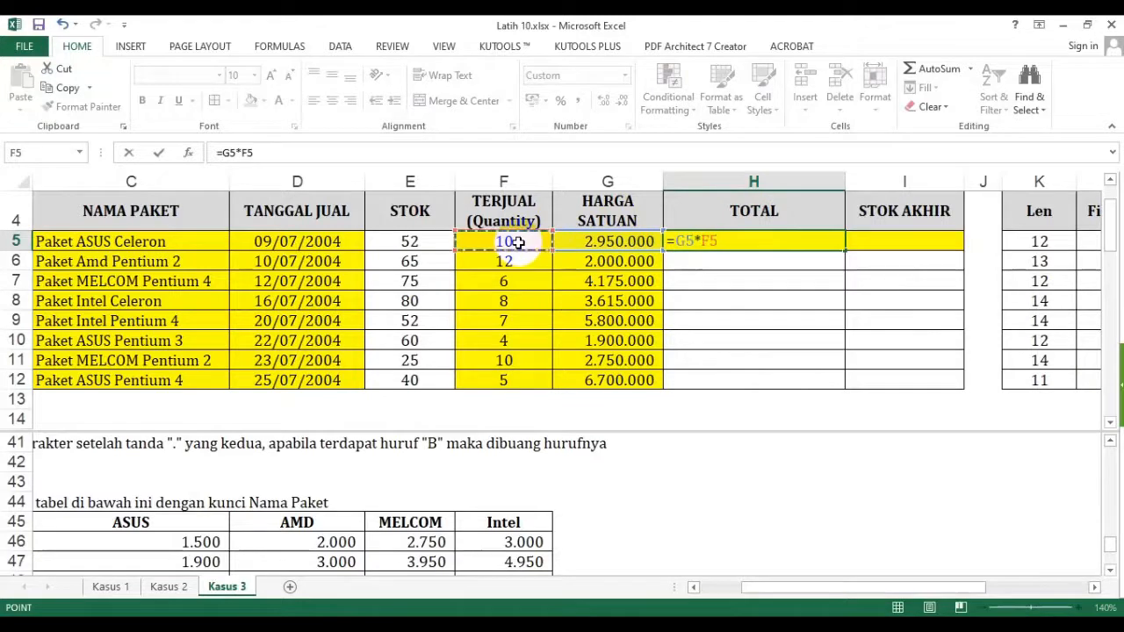
key(Return)
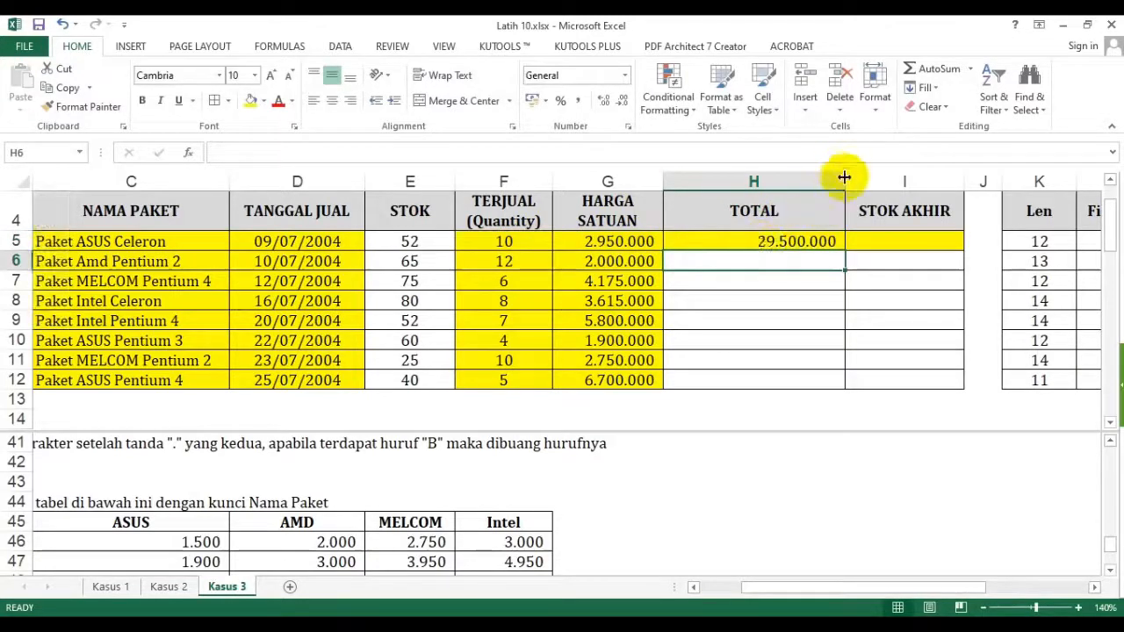
Narrow column H to suit the TOTAL value and fill the H5 formula down to H12
drag(845, 180, 786, 188)
click(777, 243)
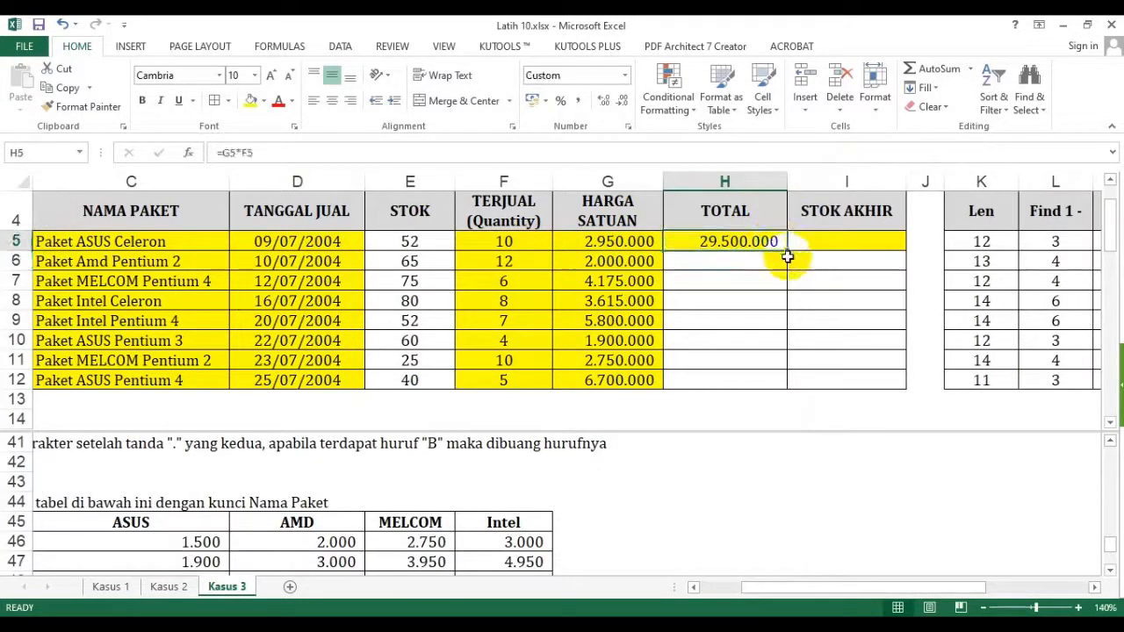
drag(784, 249, 783, 379)
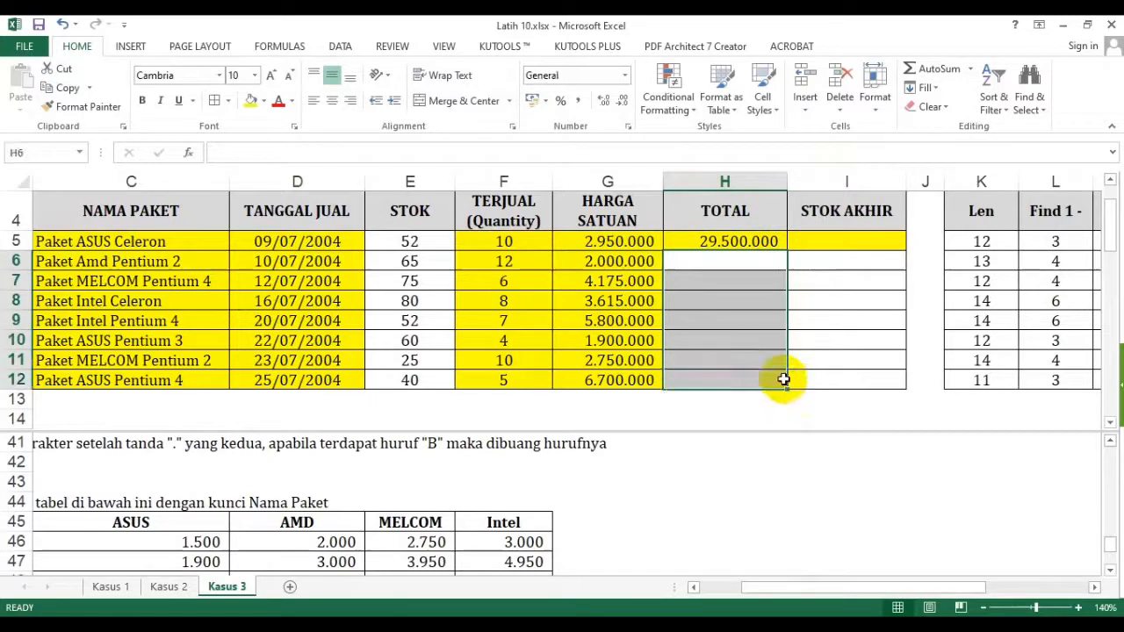
click(774, 246)
drag(781, 255, 781, 384)
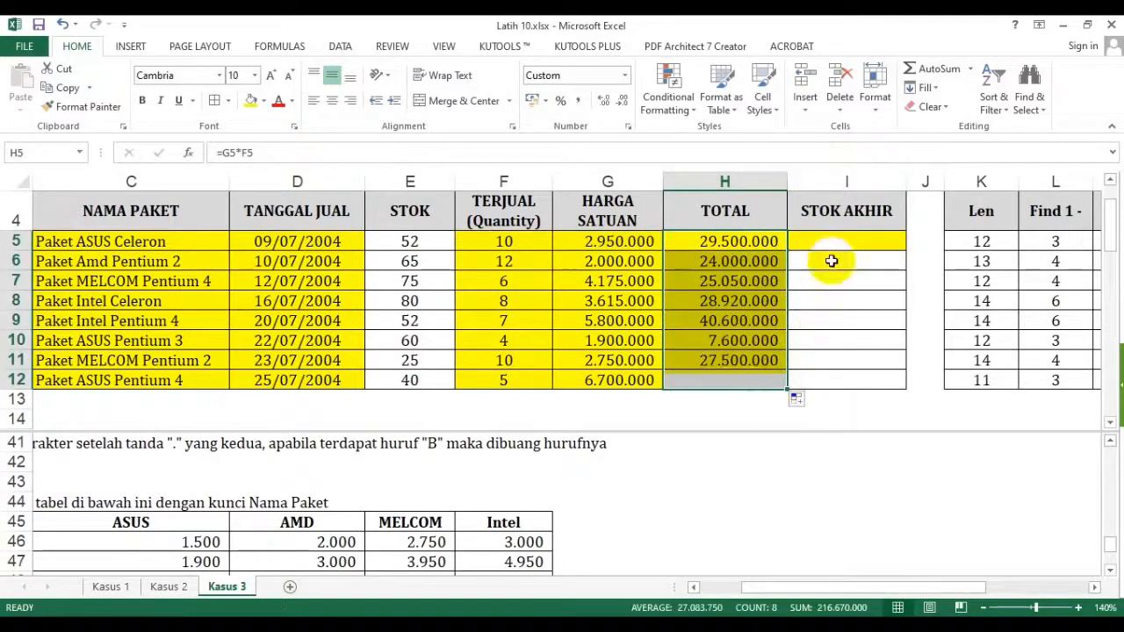
Enter the formula =E5-F5 in STOK AKHIR cell I5 and fill it down to I12
click(833, 241)
text(=)
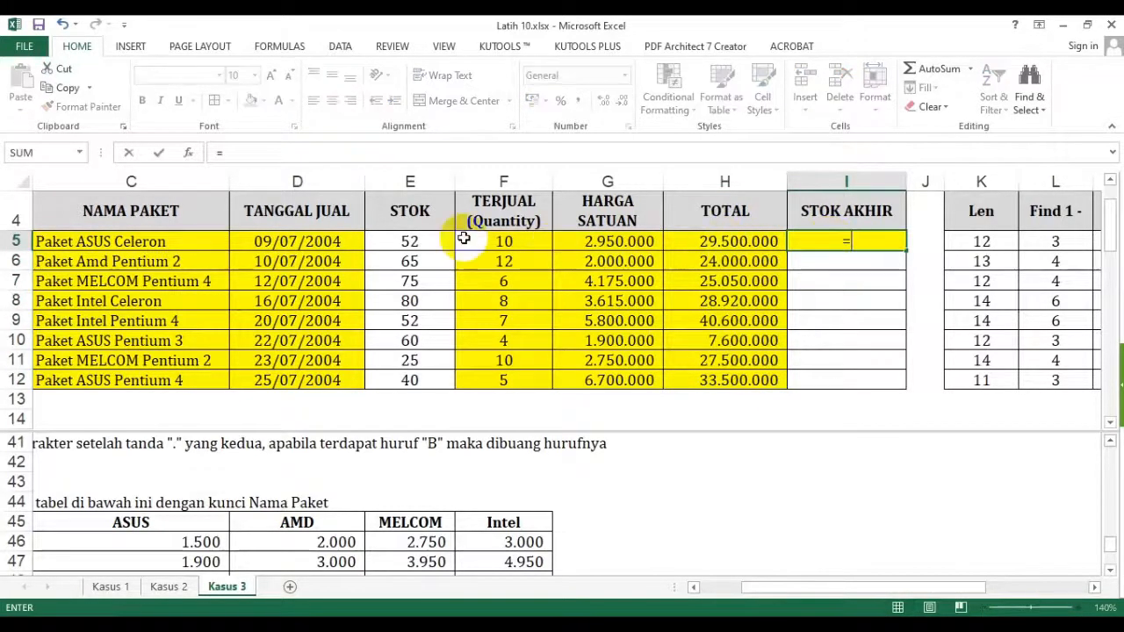
click(411, 239)
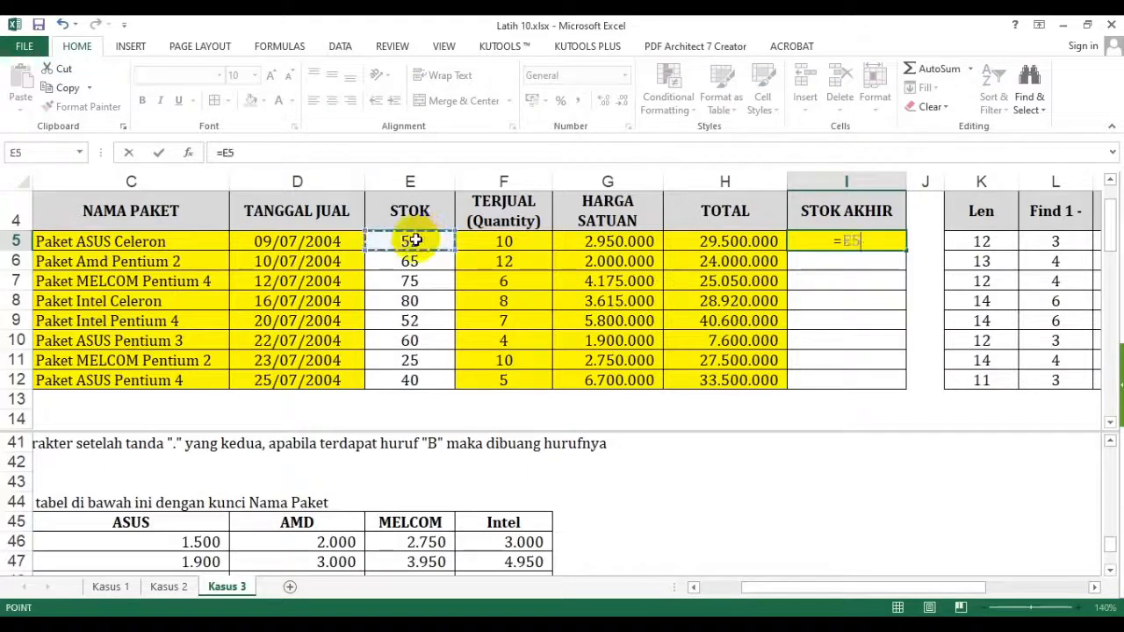
text(-)
click(505, 240)
key(Return)
click(811, 254)
click(873, 241)
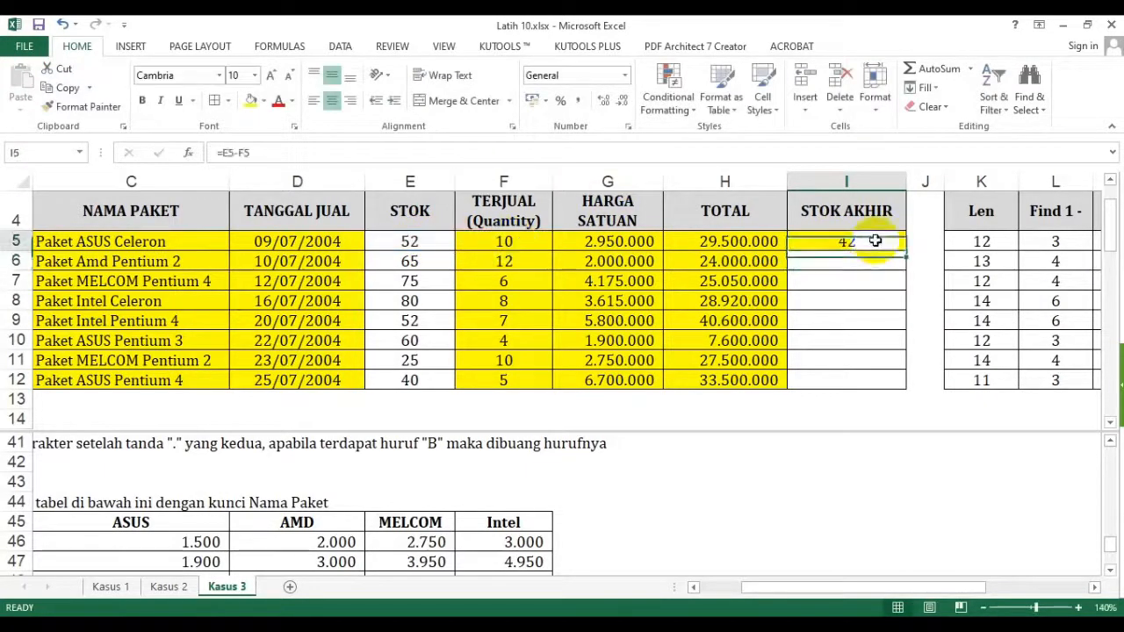
double_click(905, 251)
Review the completed sales table, the end of the price table with its note, and the date in C3
click(717, 340)
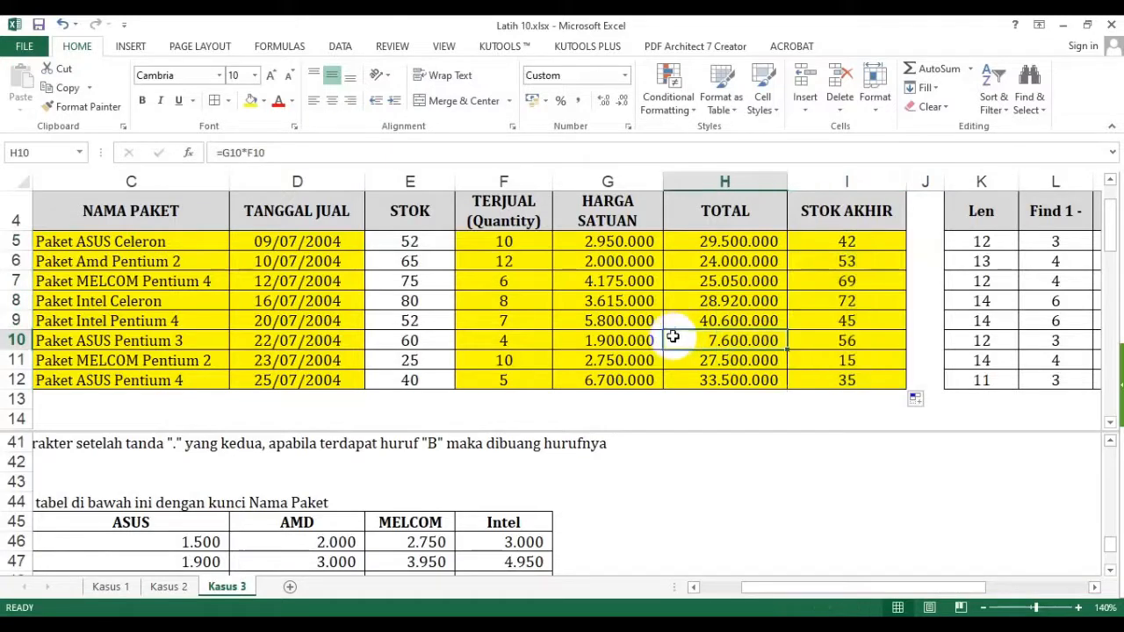
click(360, 476)
scroll(343, 477, down, 2)
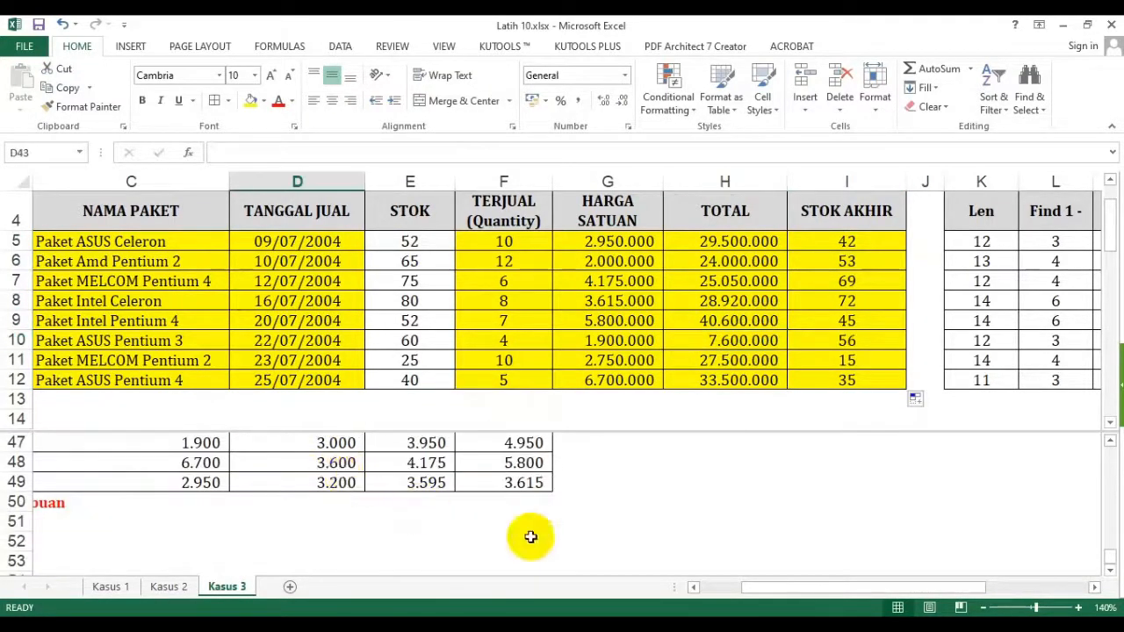
click(717, 586)
click(259, 341)
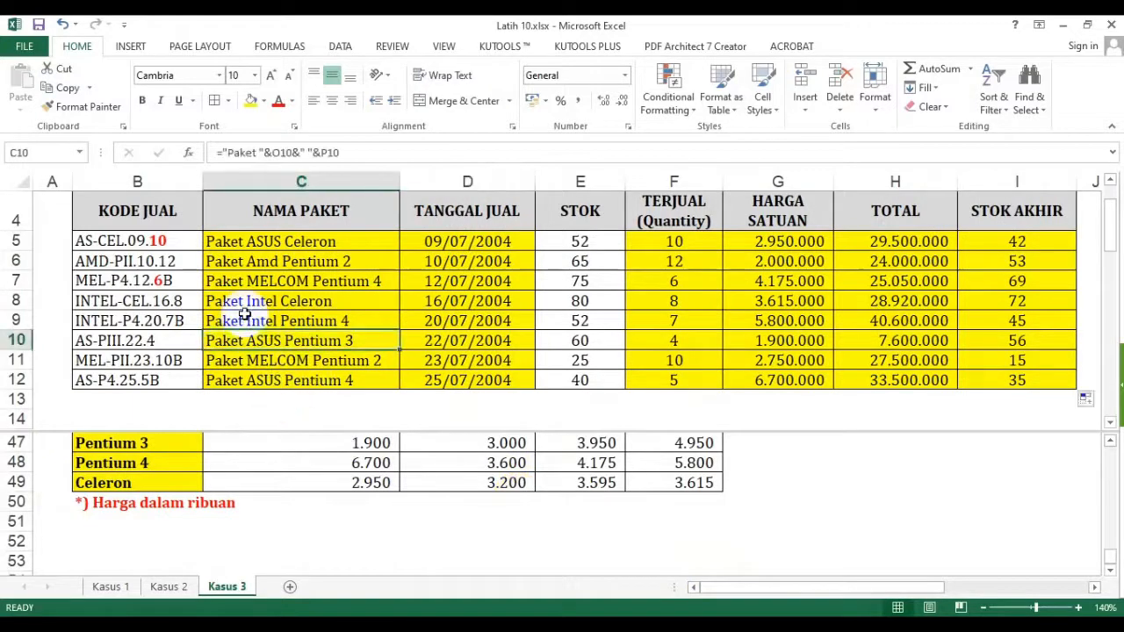
scroll(237, 309, up, 1)
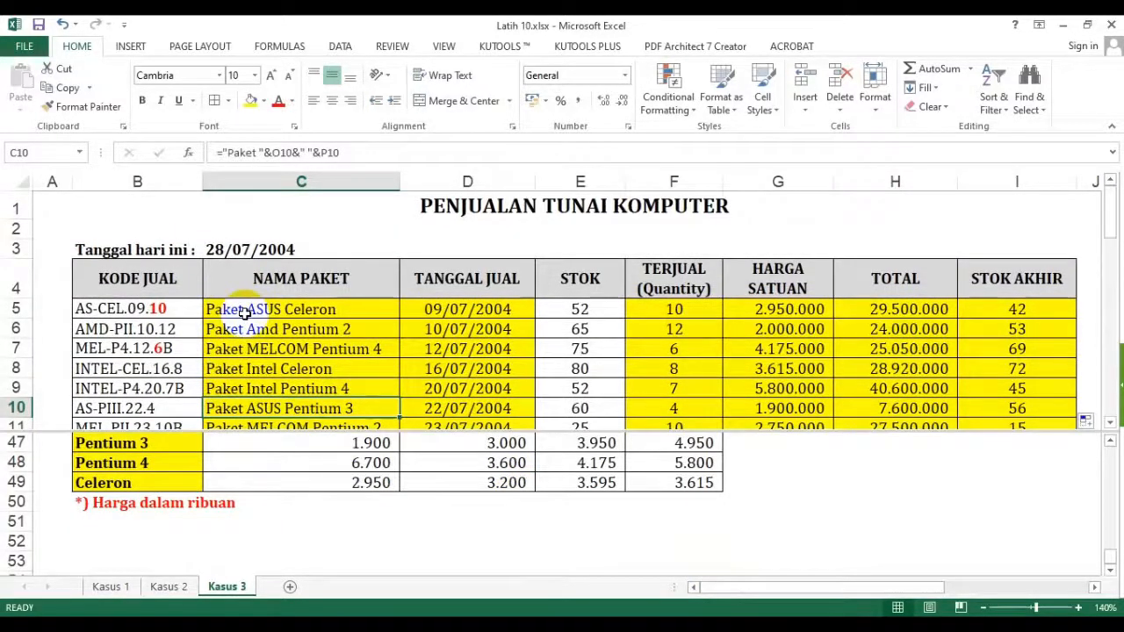
click(347, 256)
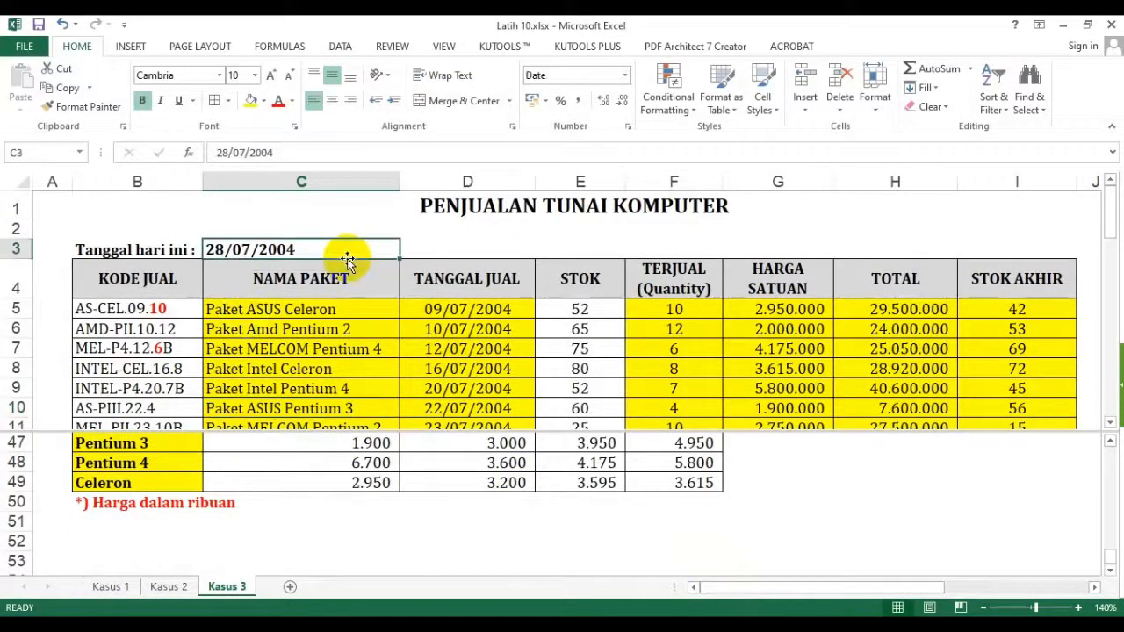